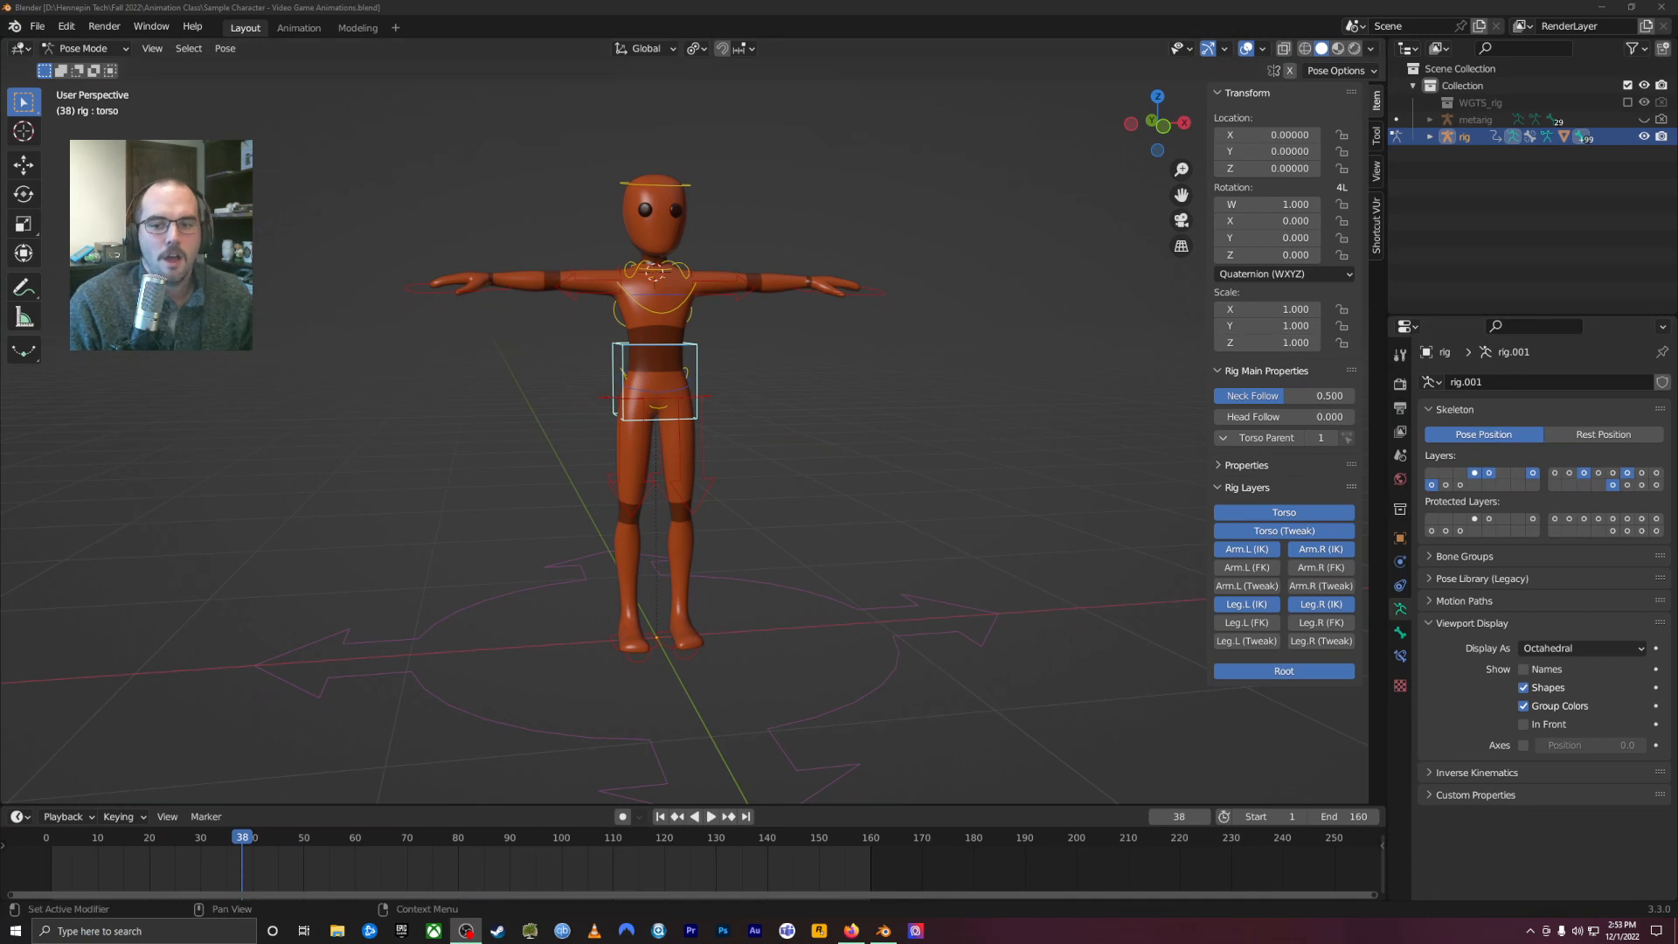
Turn the Timeline area into a Dope Sheet in Action Editor mode and enlarge it.
{"action": "left_click", "coordinate": [891, 123]}
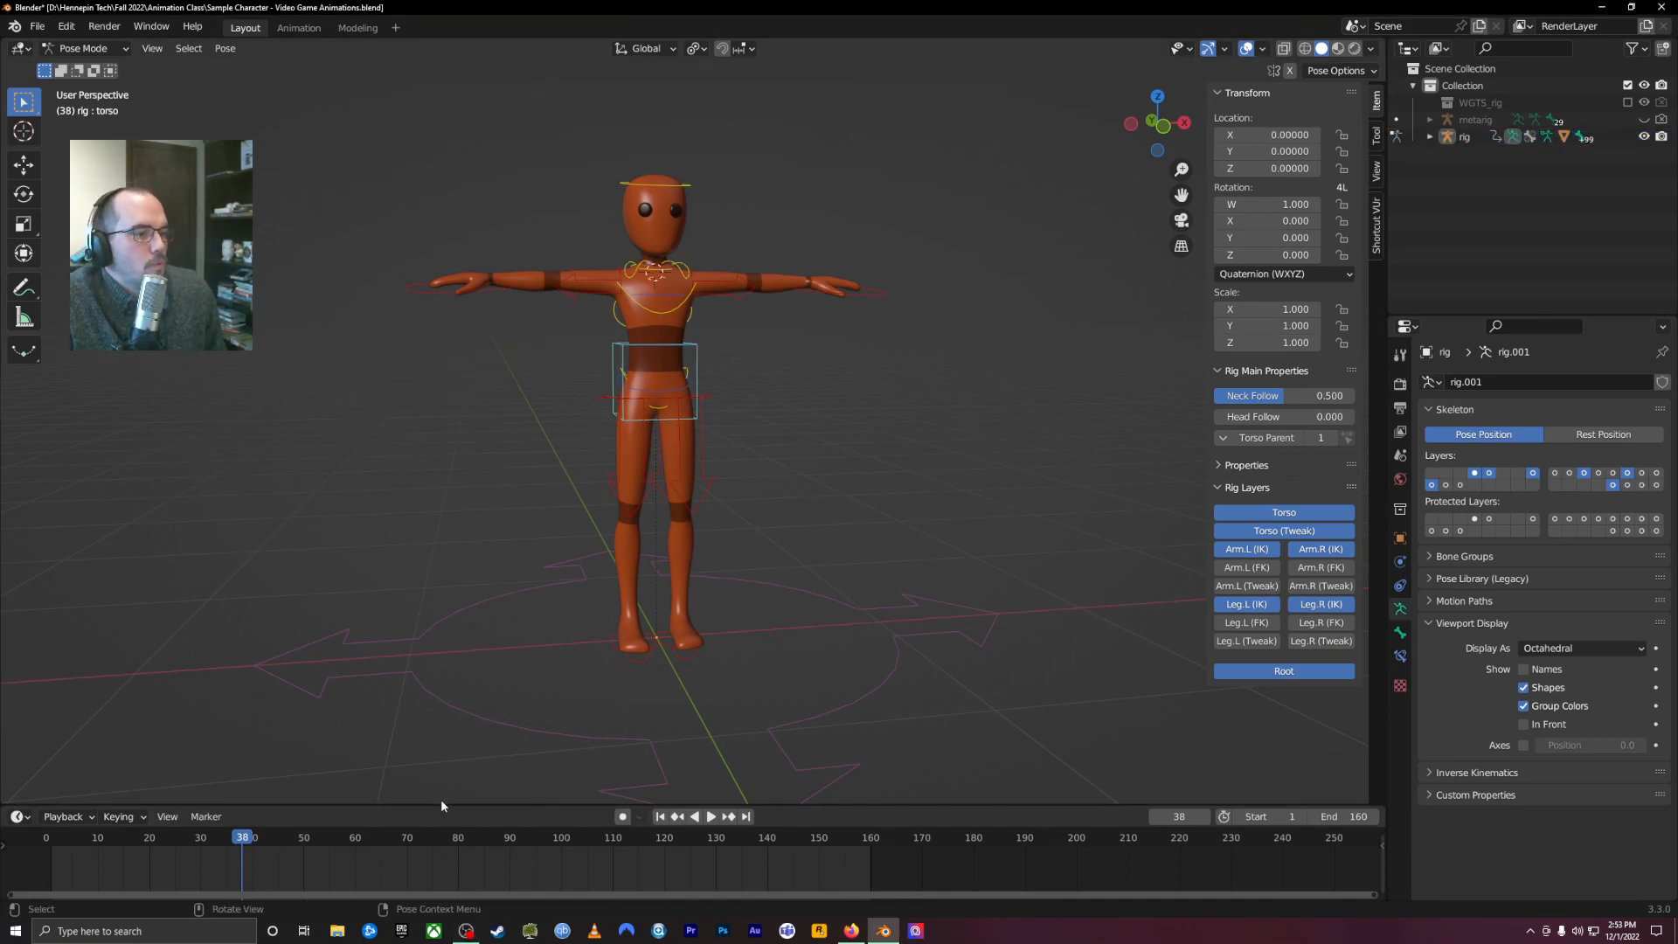
{"action": "left_click_drag", "start_coordinate": [441, 802], "coordinate": [441, 736]}
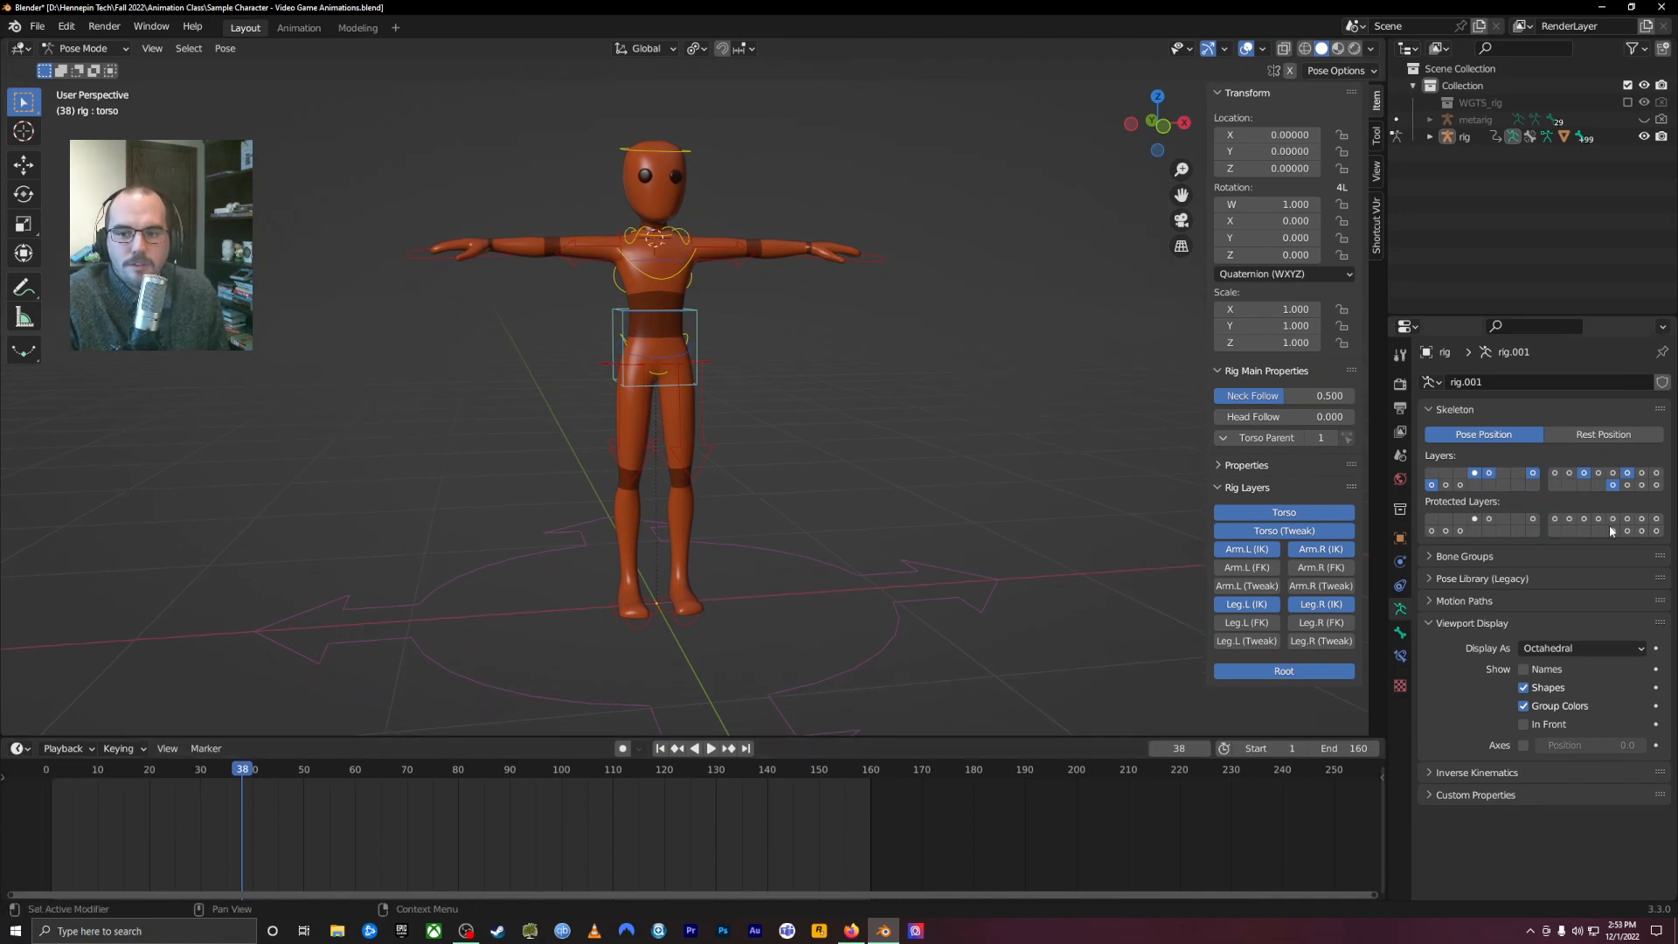
{"action": "left_click", "coordinate": [14, 751]}
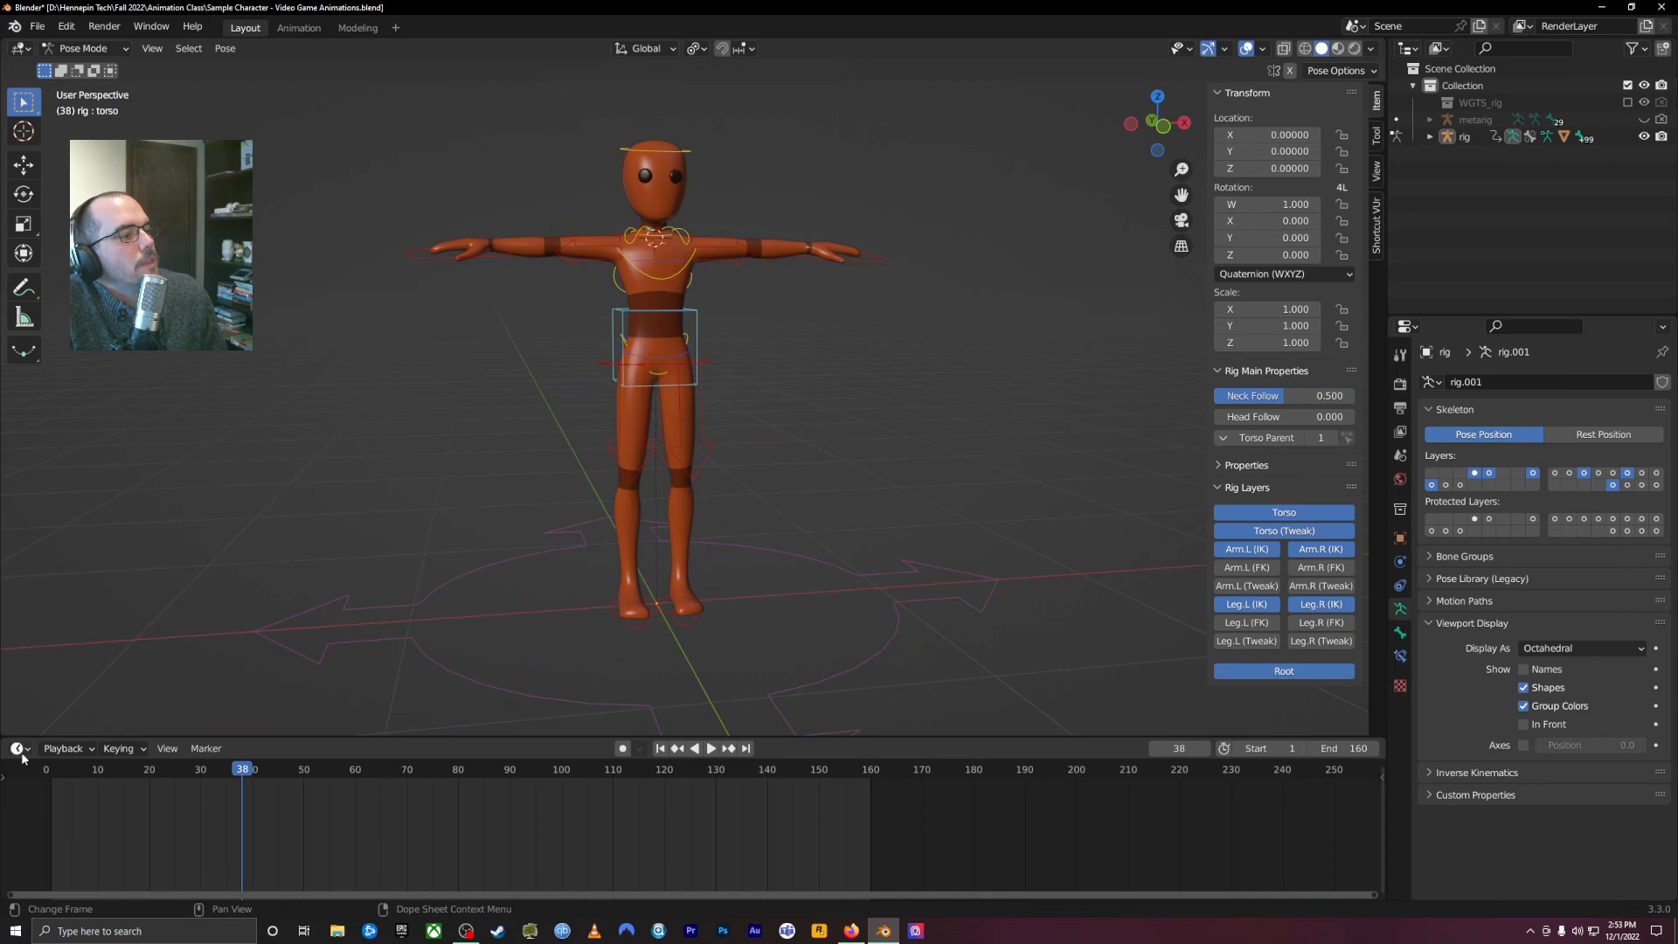
{"action": "left_click", "coordinate": [21, 751]}
{"action": "left_click", "coordinate": [19, 749]}
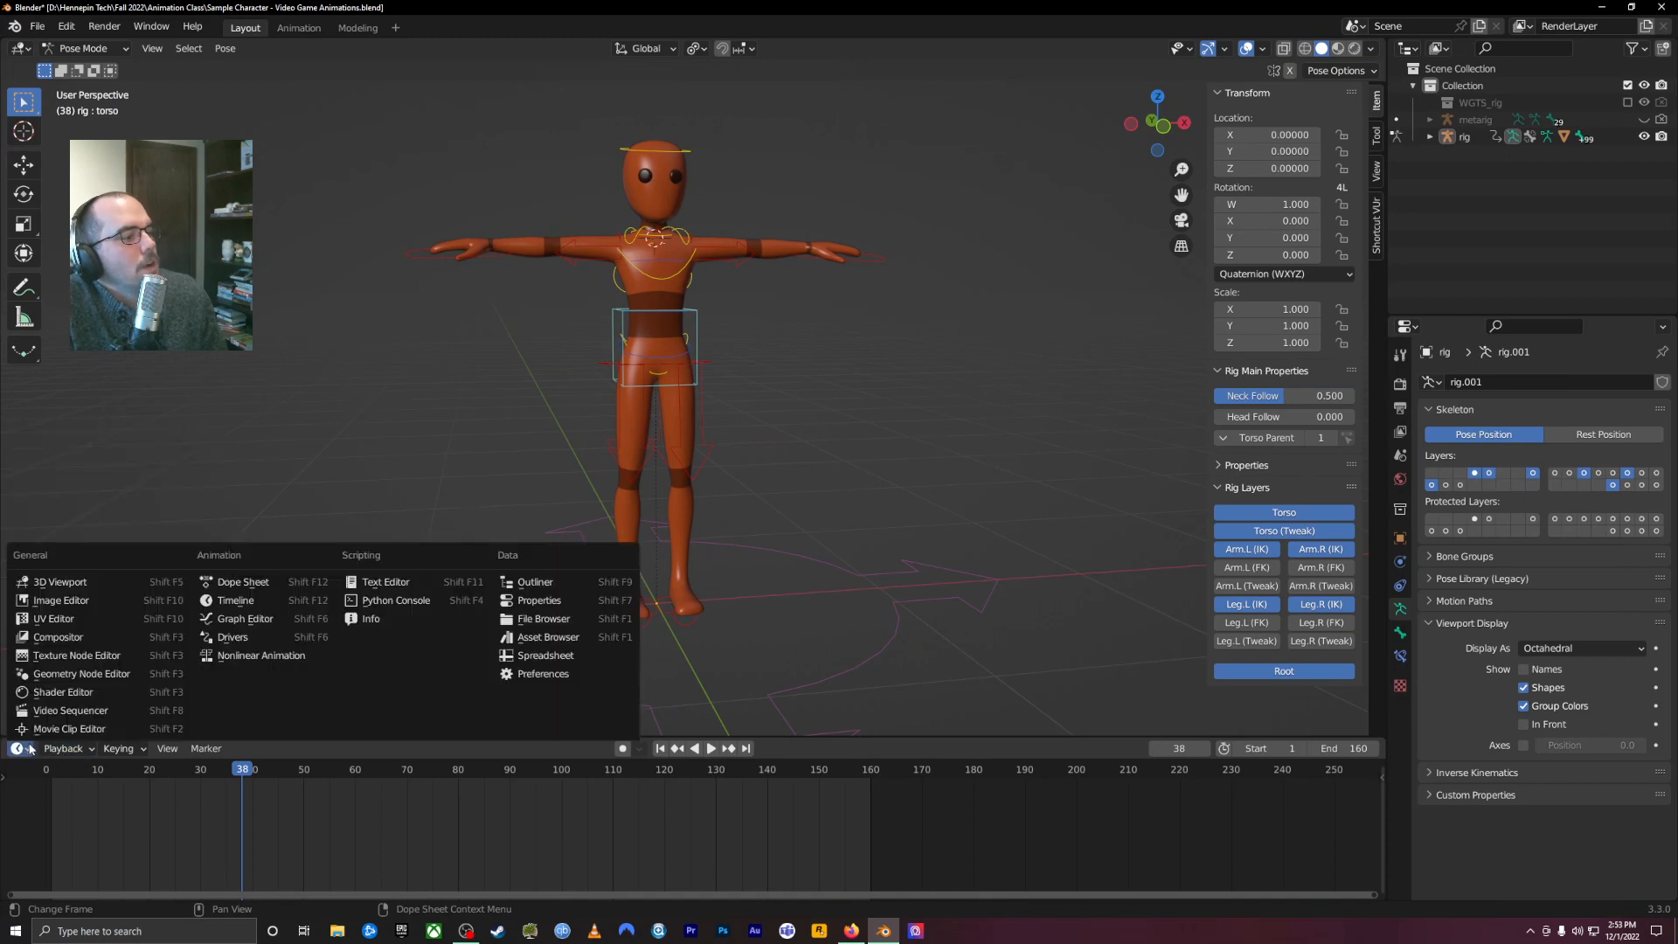
{"action": "left_click", "coordinate": [260, 590]}
{"action": "left_click", "coordinate": [91, 748]}
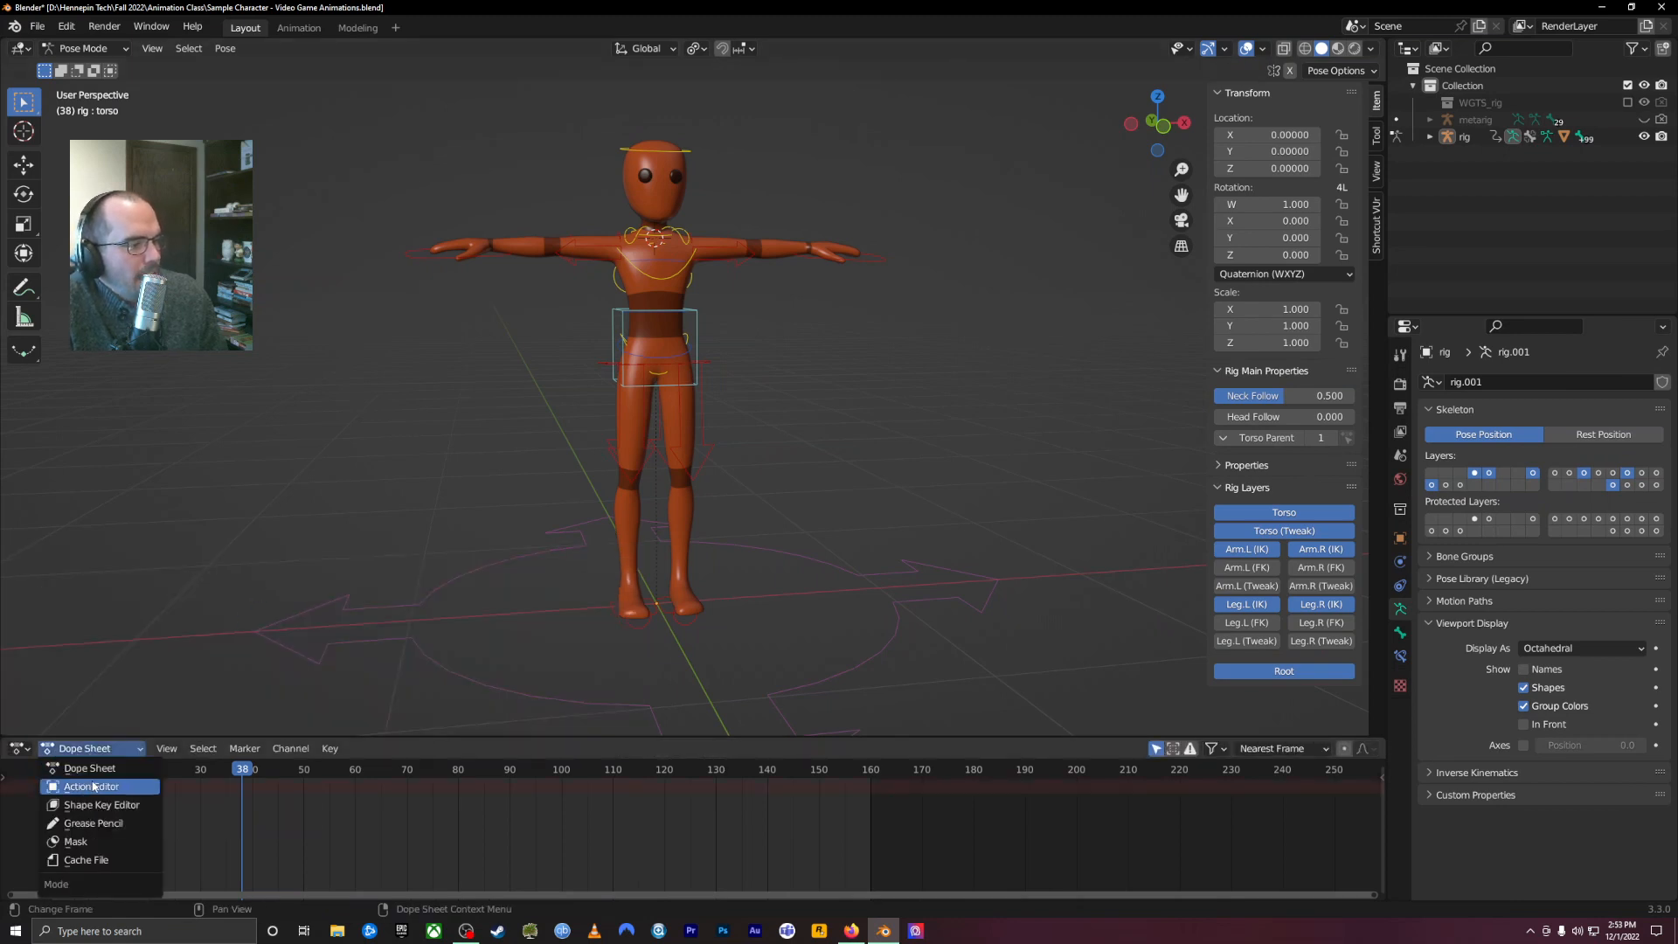
{"action": "left_click", "coordinate": [91, 786]}
{"action": "left_click_drag", "start_coordinate": [389, 737], "coordinate": [395, 631]}
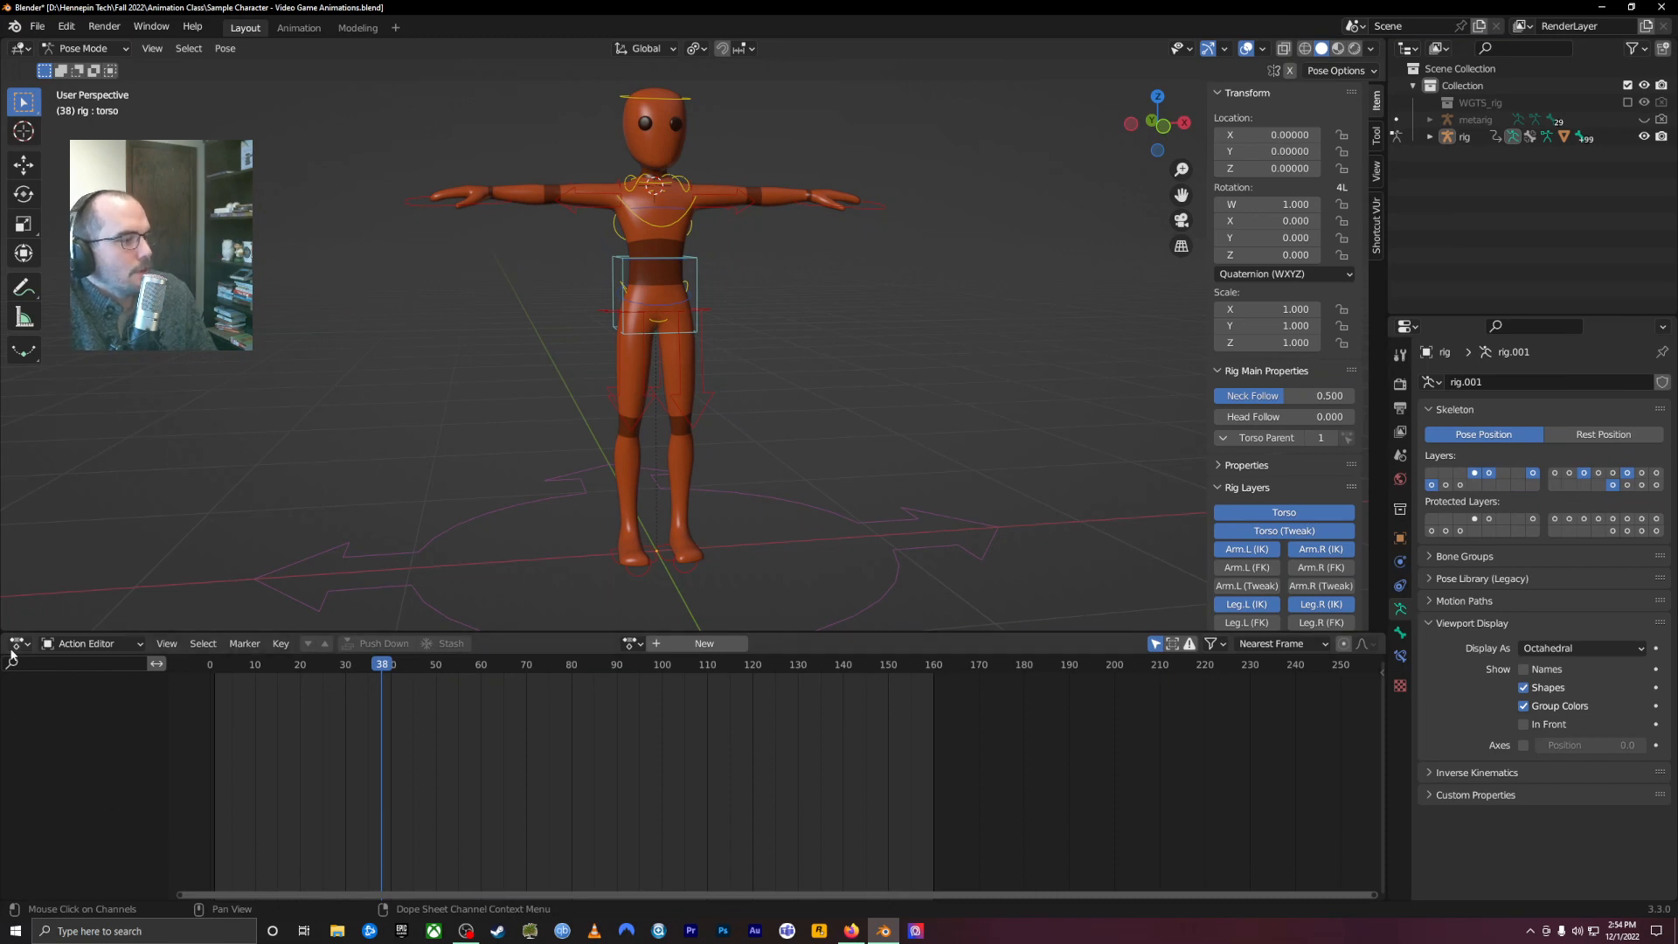
Split the Action Editor area horizontally and make the lower half a Nonlinear Animation editor, slightly enlarged.
{"action": "left_click_drag", "start_coordinate": [6, 636], "coordinate": [48, 767]}
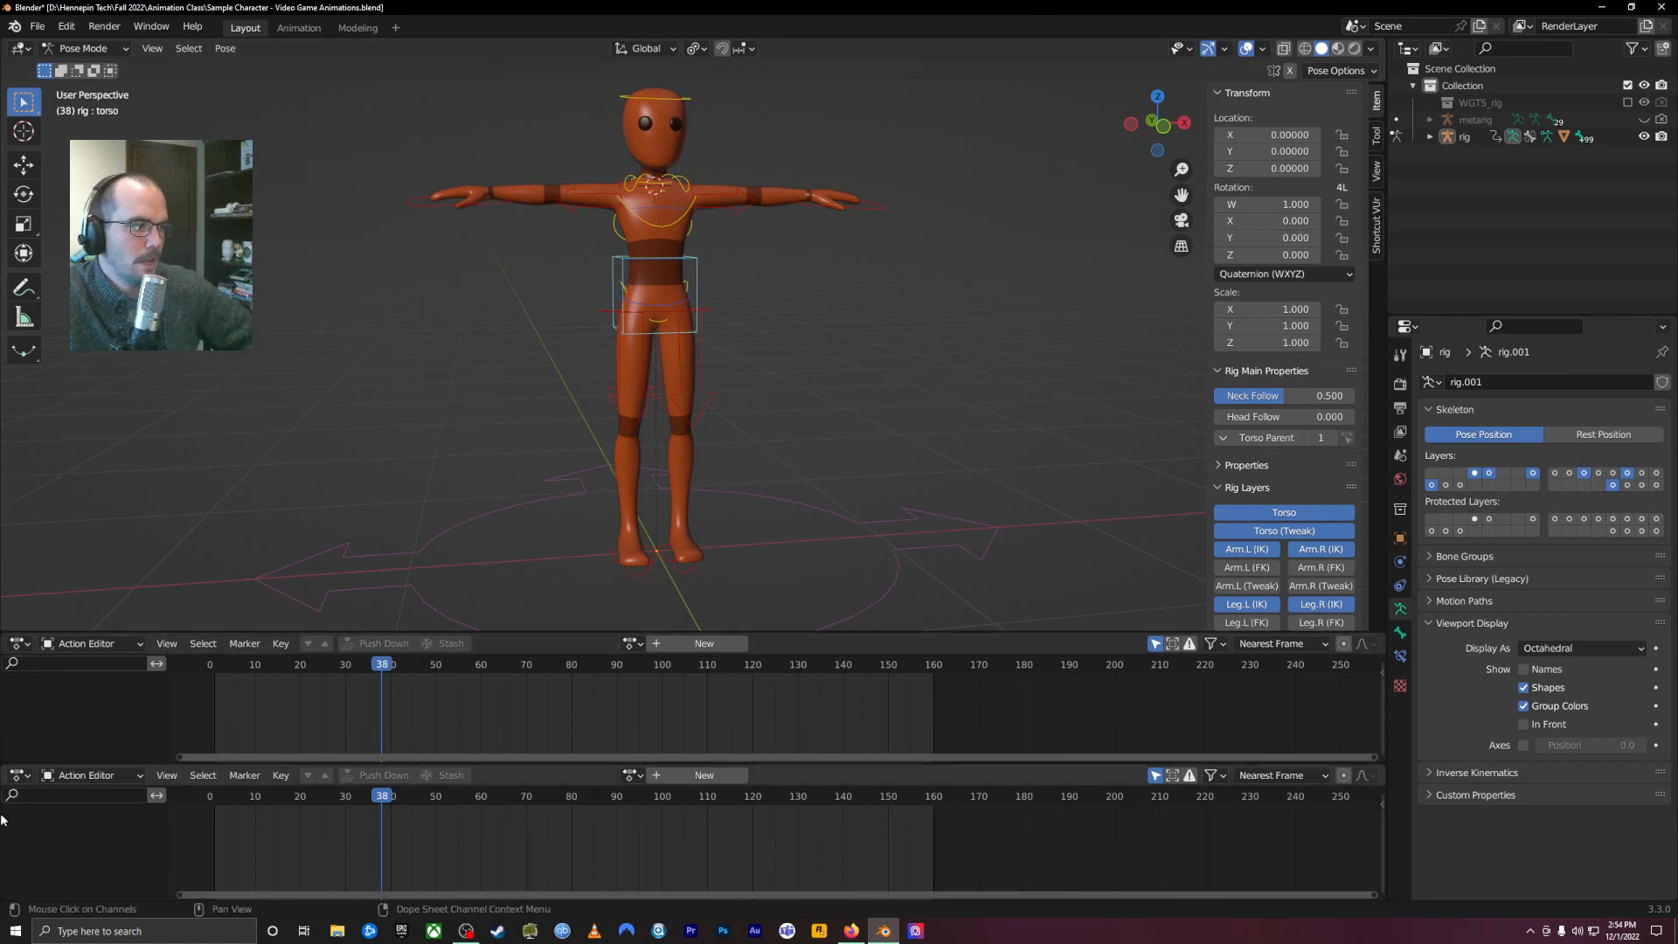
{"action": "left_click", "coordinate": [19, 775]}
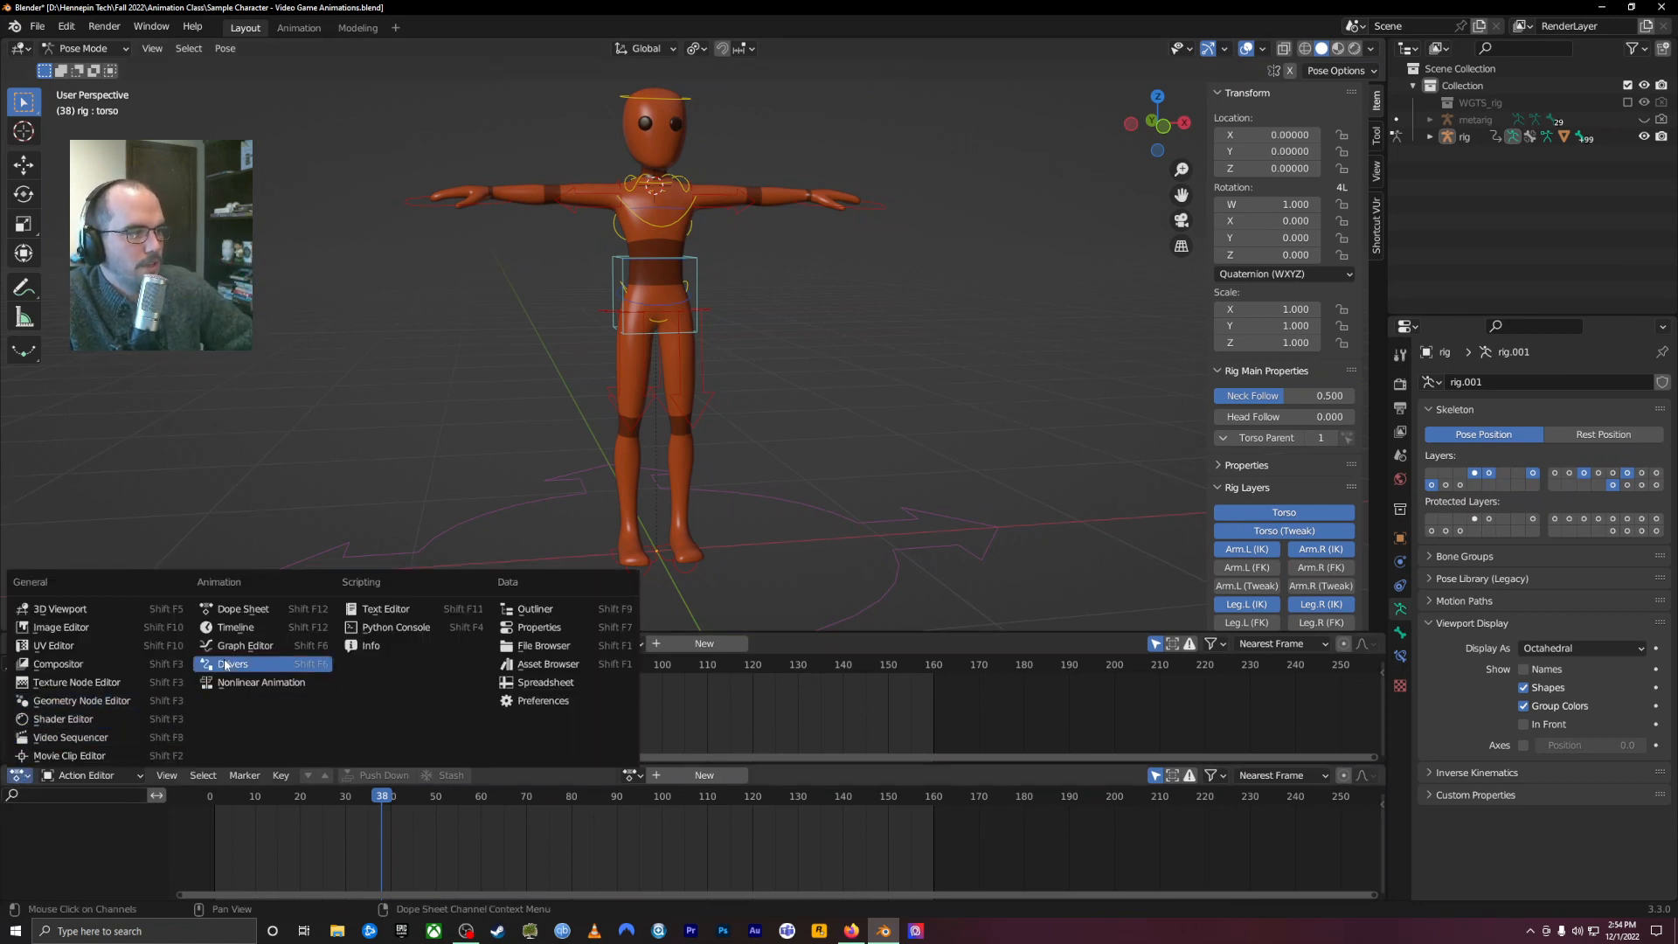
{"action": "left_click", "coordinate": [265, 686]}
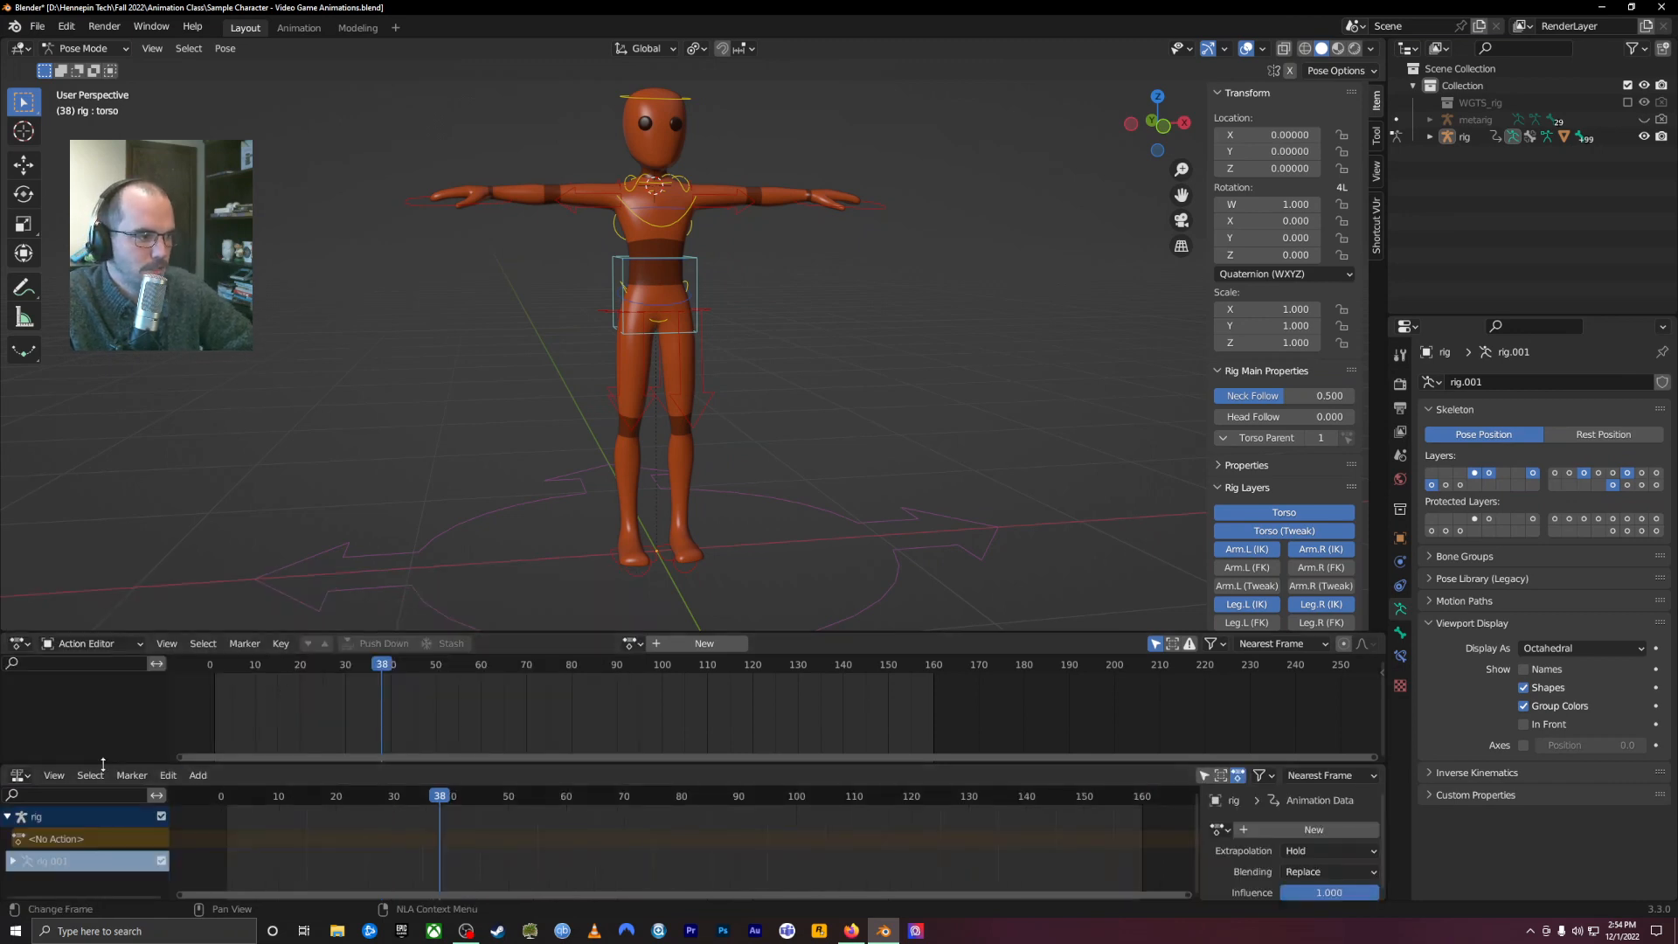
{"action": "left_click_drag", "start_coordinate": [104, 763], "coordinate": [104, 746]}
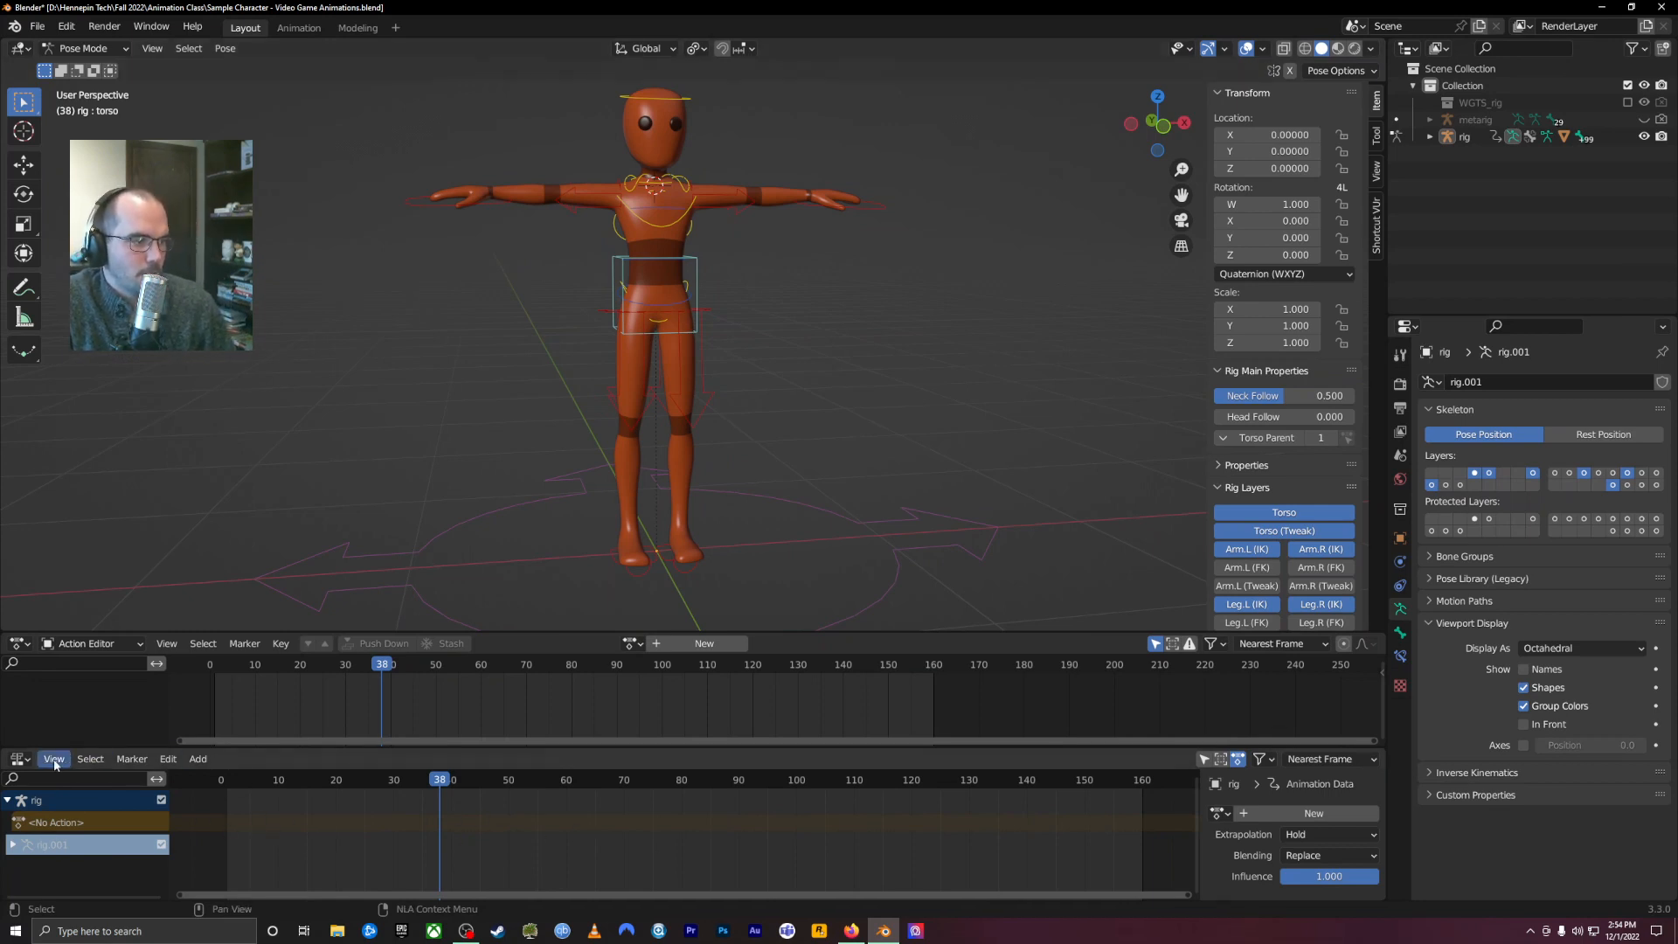
{"action": "left_click", "coordinate": [24, 759]}
{"action": "left_click", "coordinate": [26, 762]}
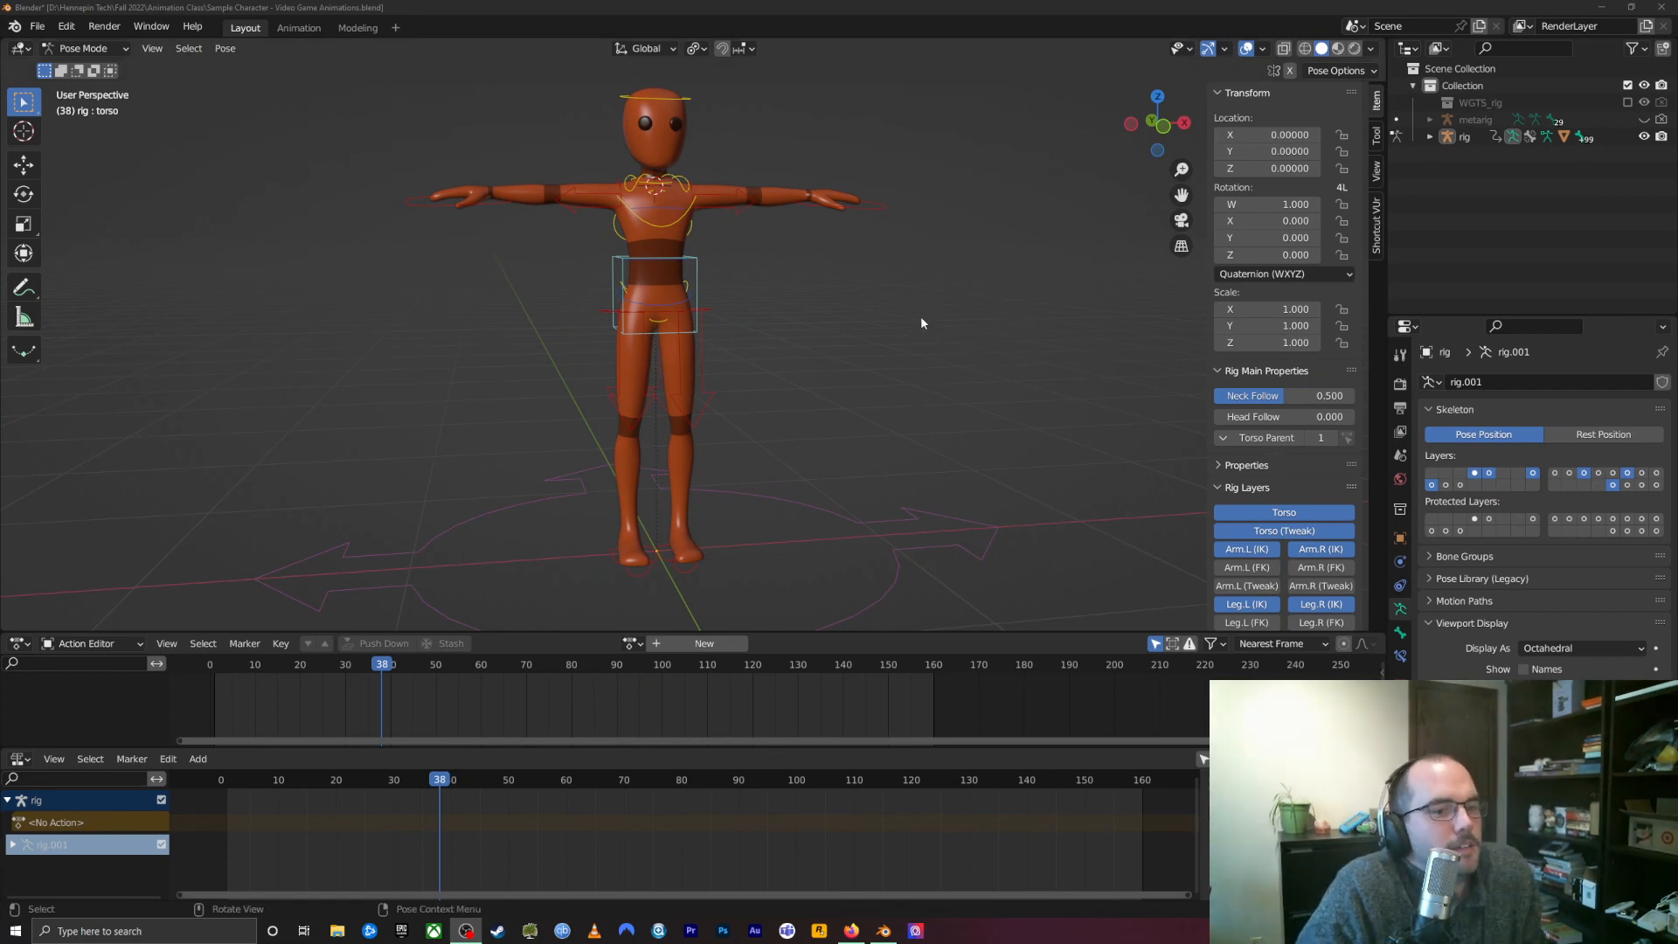
Move the playhead to frame 0 and make the Action Editor area taller.
{"action": "middle_click_drag", "start_coordinate": [920, 316], "coordinate": [818, 347]}
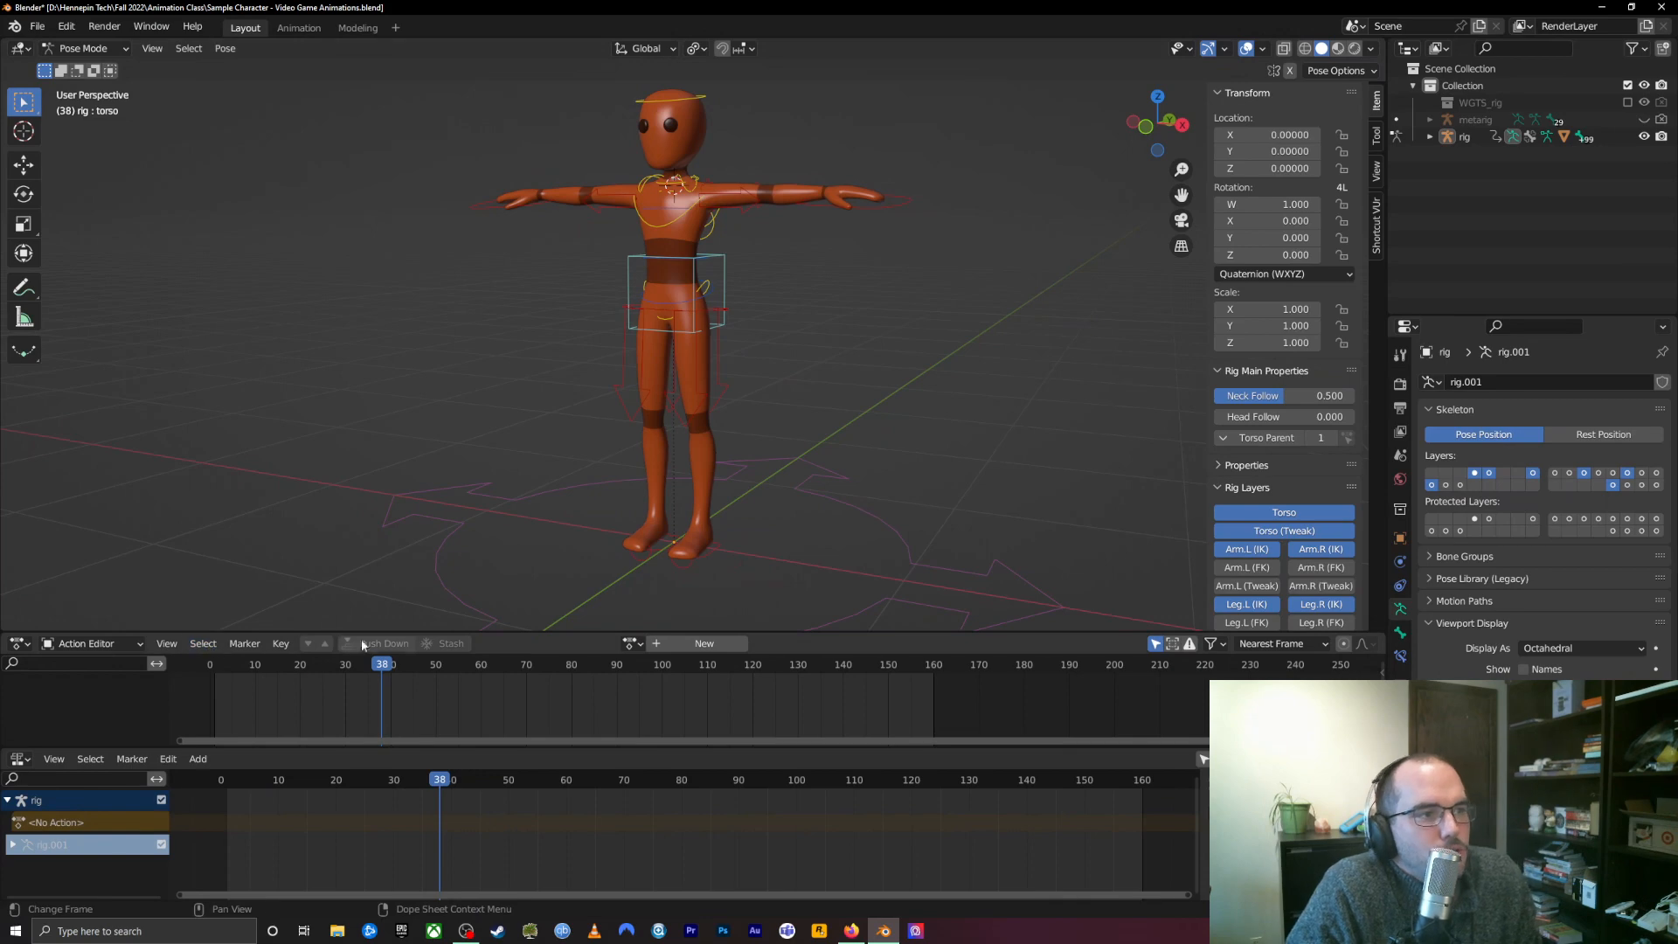
{"action": "left_click_drag", "start_coordinate": [275, 675], "coordinate": [209, 677]}
{"action": "middle_click_drag", "start_coordinate": [854, 345], "coordinate": [849, 353]}
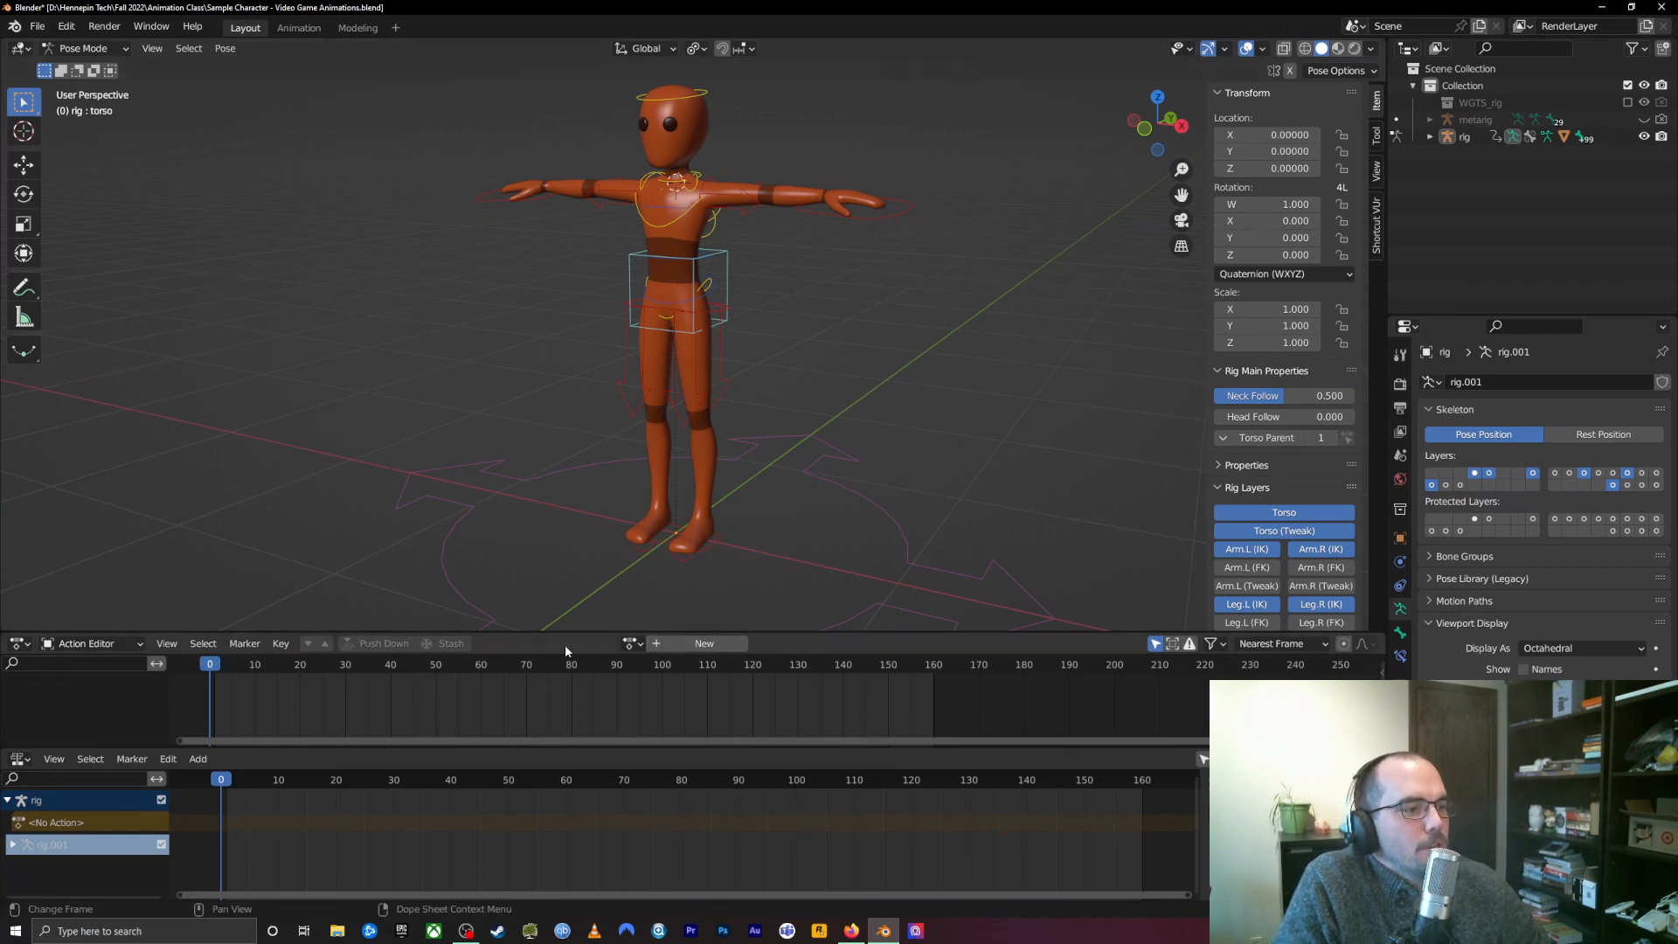
{"action": "left_click_drag", "start_coordinate": [580, 632], "coordinate": [580, 610]}
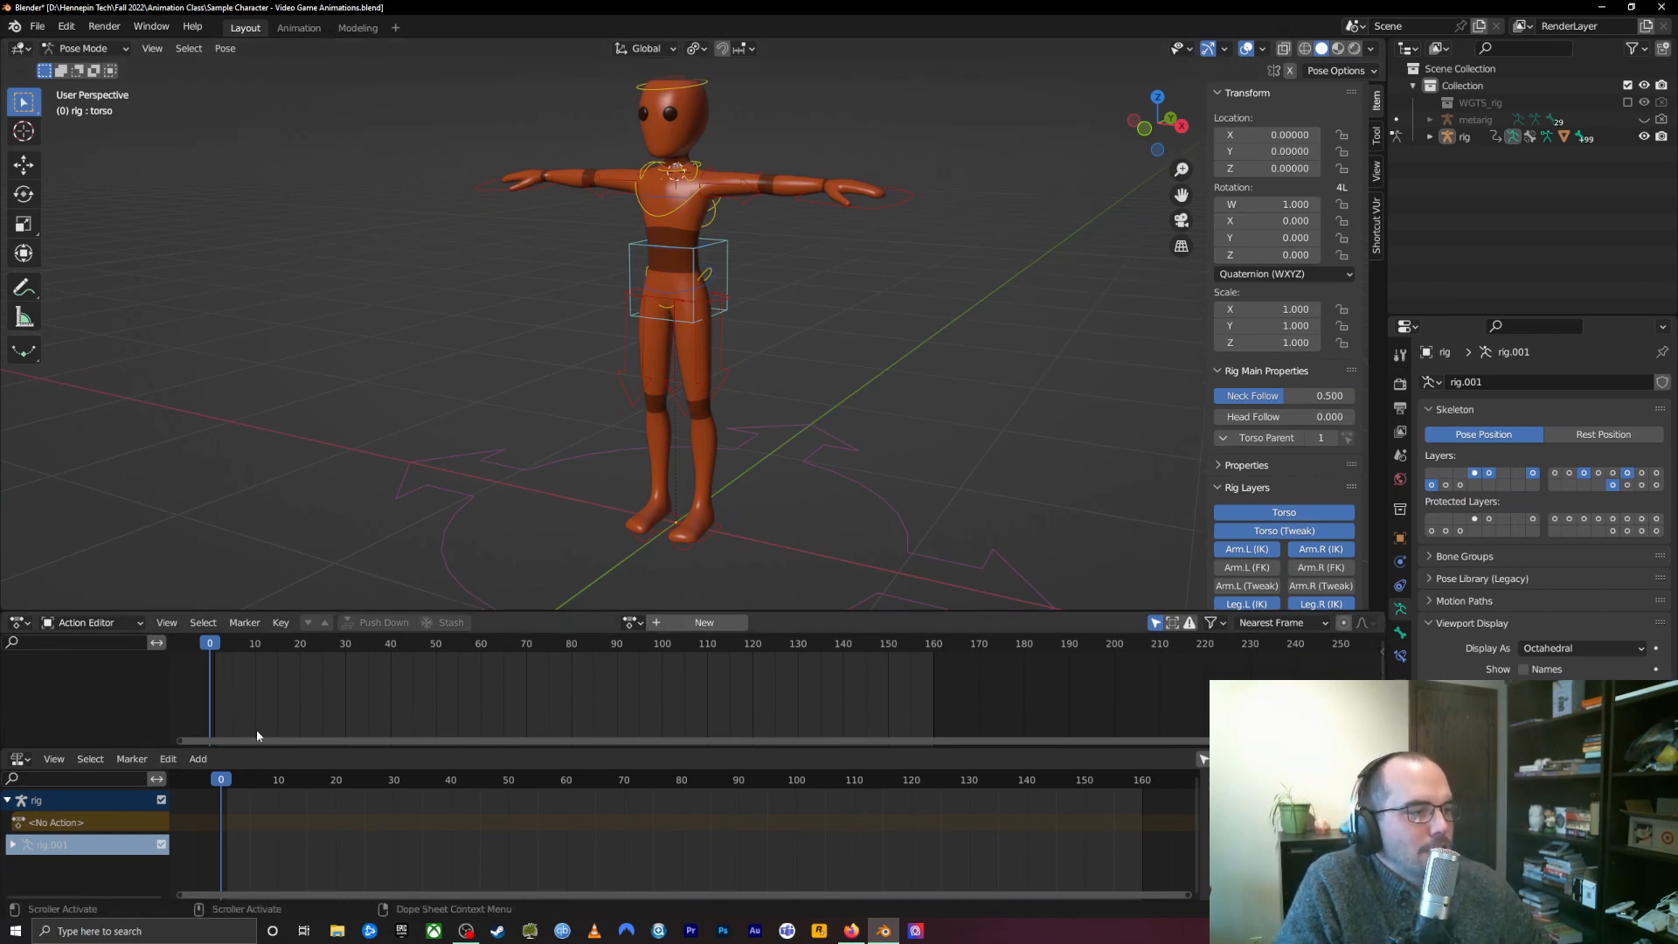
{"action": "left_click", "coordinate": [18, 622]}
{"action": "left_click", "coordinate": [92, 622]}
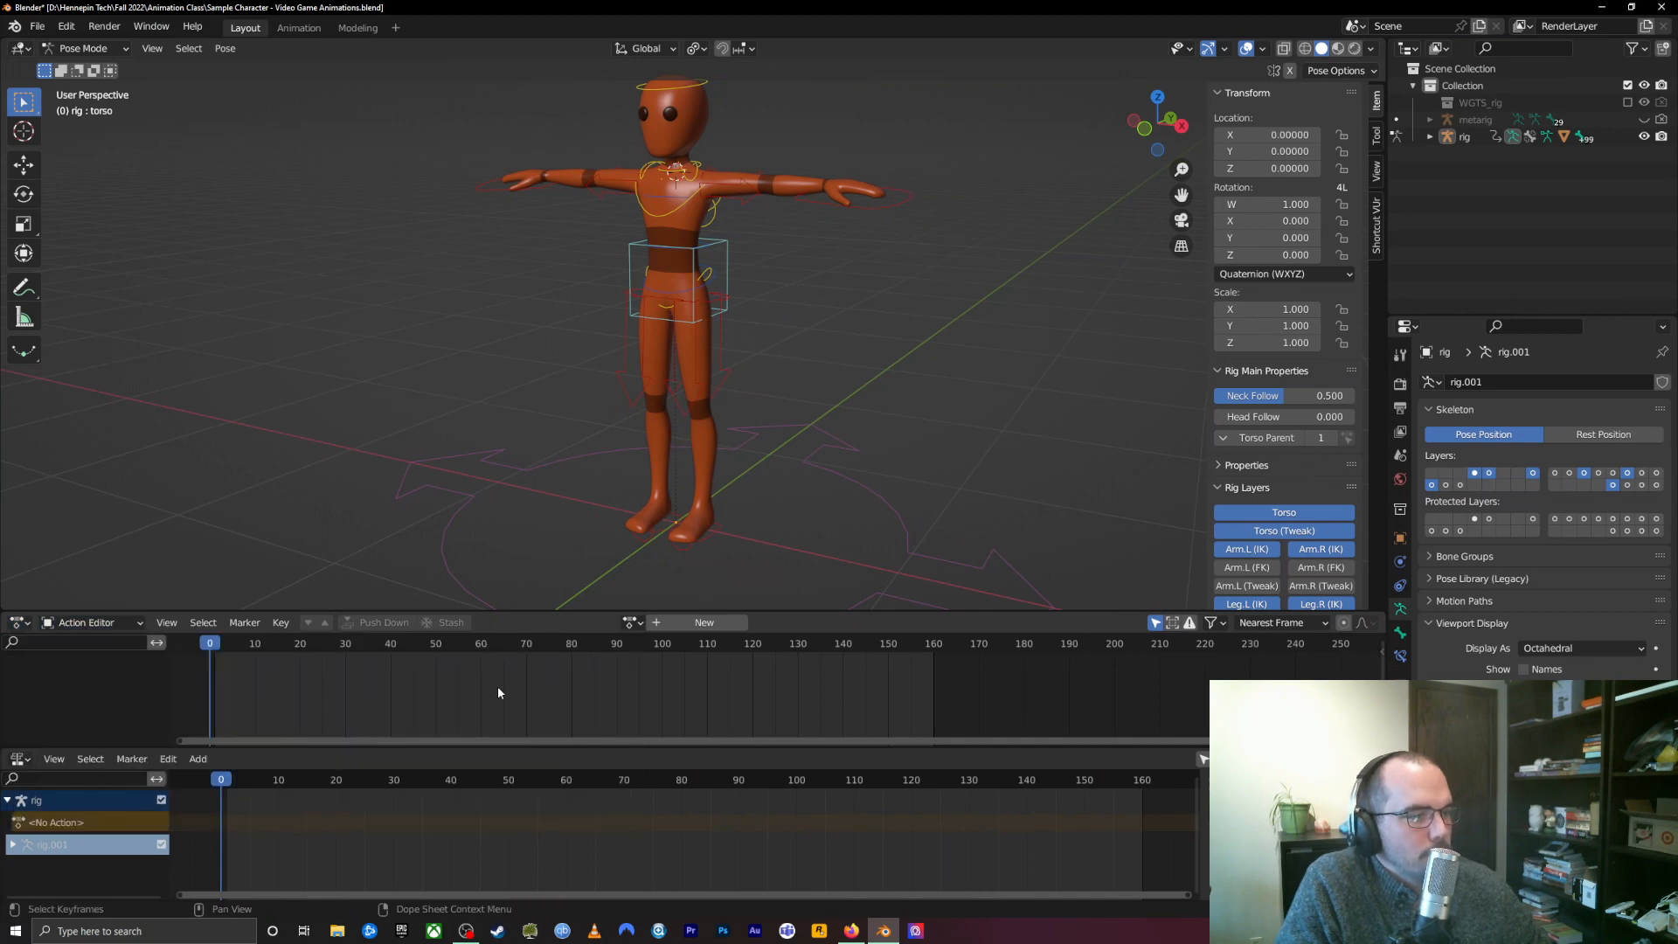
{"action": "left_click_drag", "start_coordinate": [519, 610], "coordinate": [637, 574]}
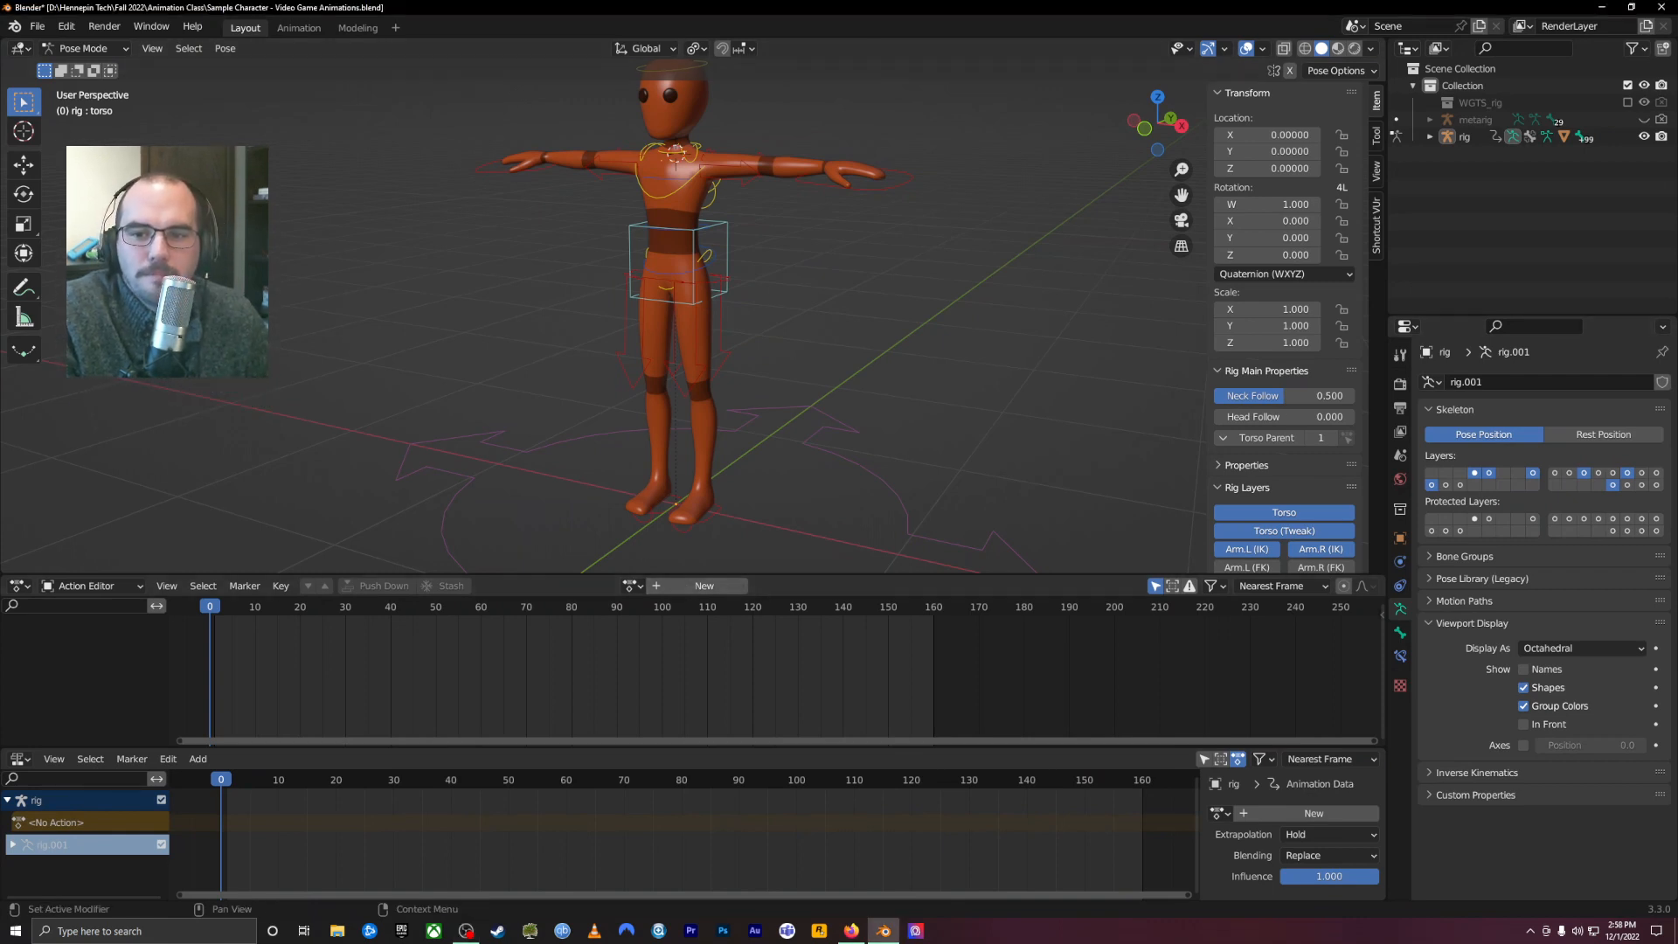
Create a new action for the rig and name it Punch.
{"action": "left_click", "coordinate": [684, 591]}
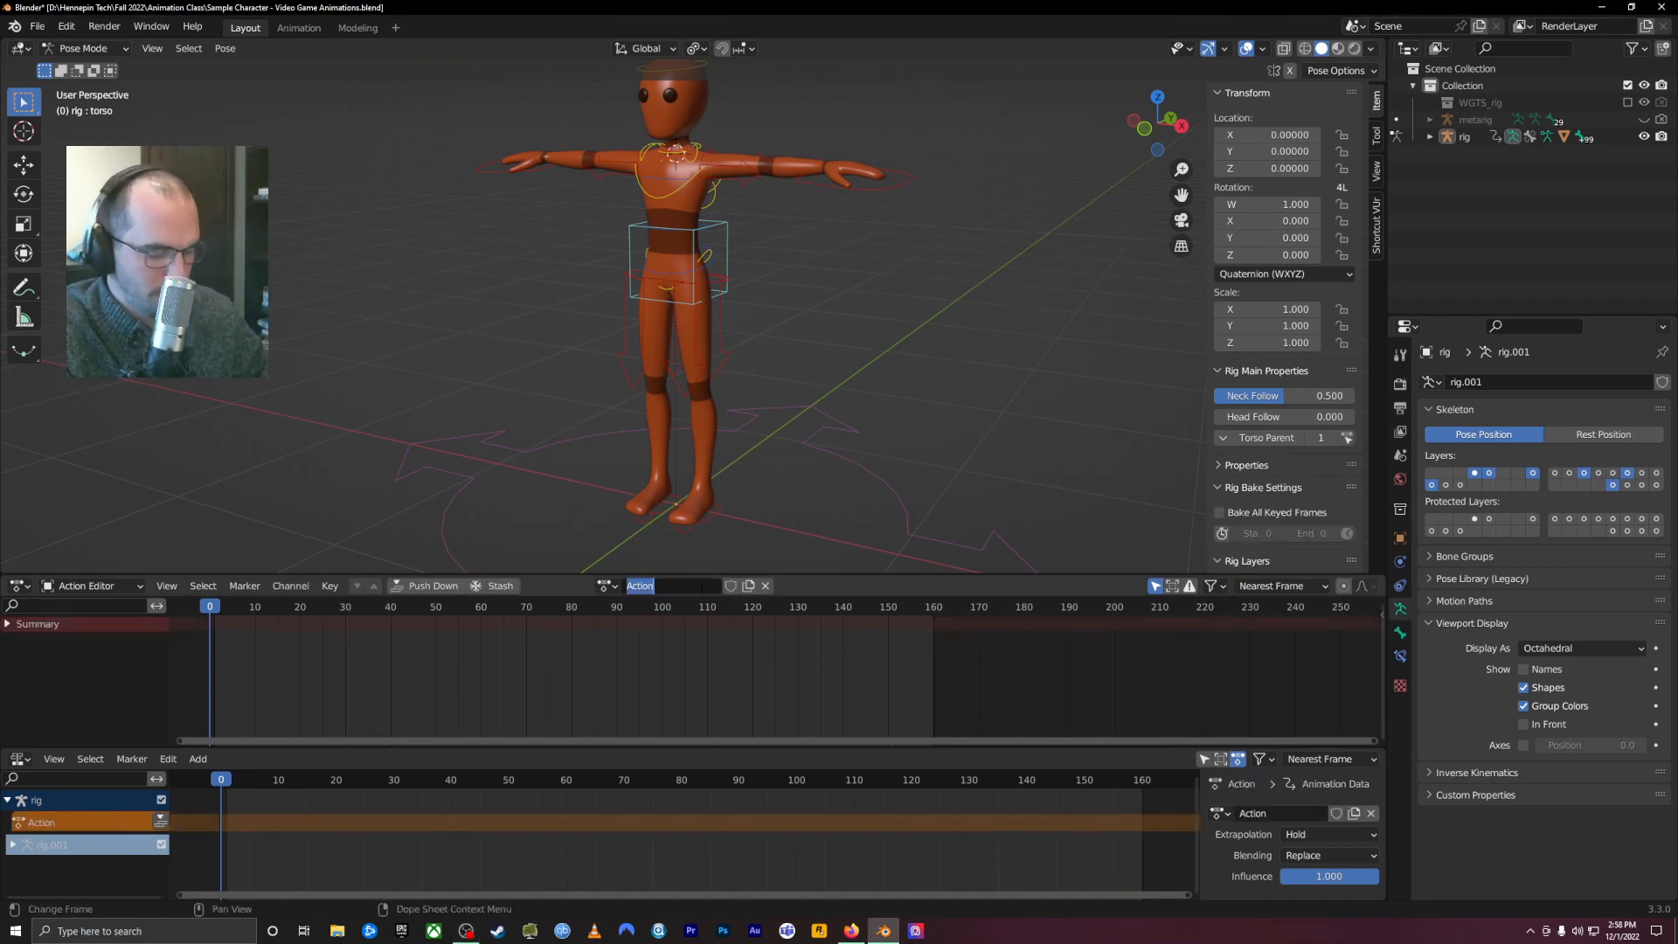
{"action": "type", "text": "Punch"}
{"action": "key", "text": "Return"}
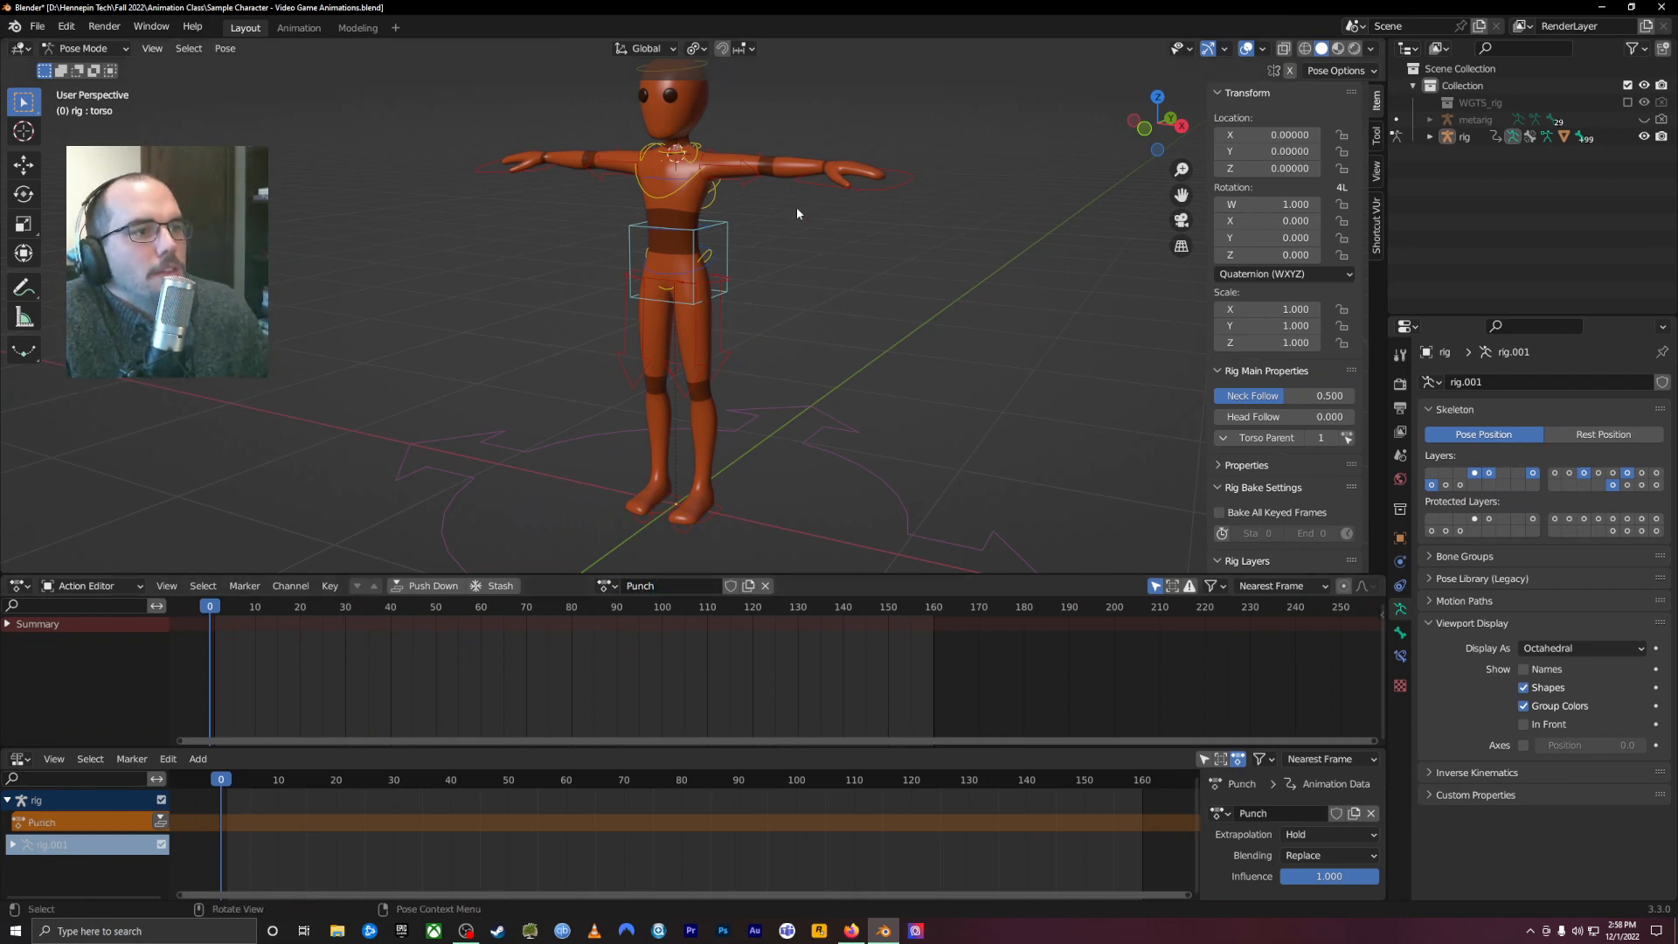
At frame 1, lower the torso control by about 0.18 so the character crouches with bent knees.
{"action": "middle_click_drag", "start_coordinate": [746, 280], "coordinate": [691, 306]}
{"action": "left_click", "coordinate": [215, 607]}
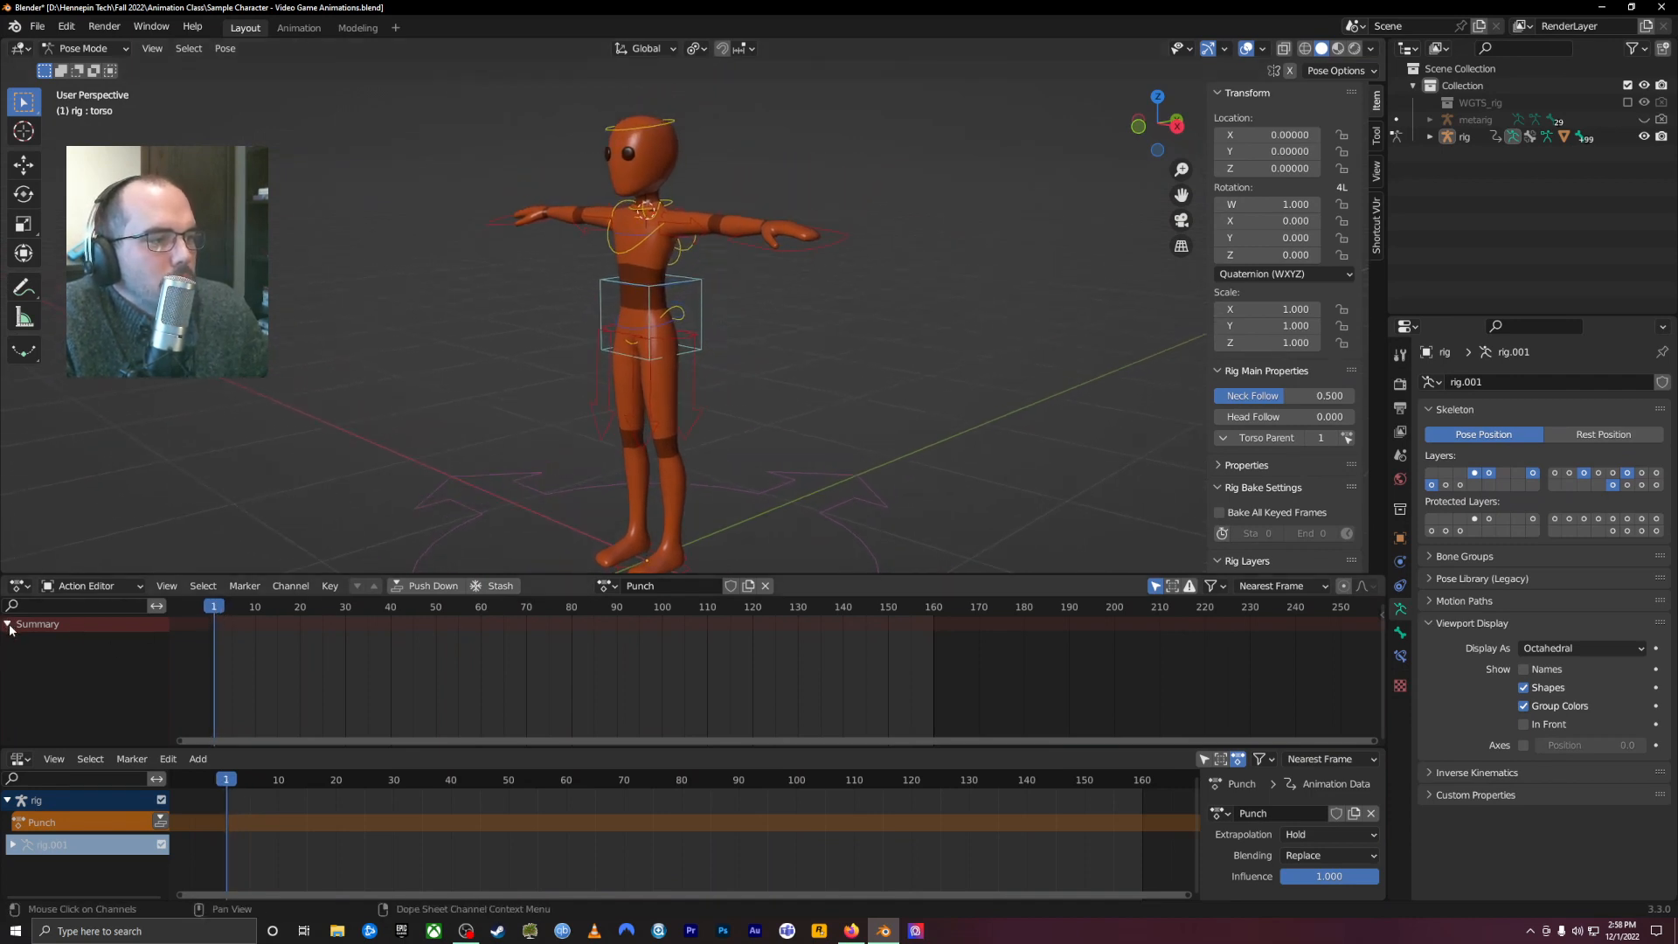
{"action": "scroll", "coordinate": [725, 357], "scroll_direction": "down", "scroll_amount": 2}
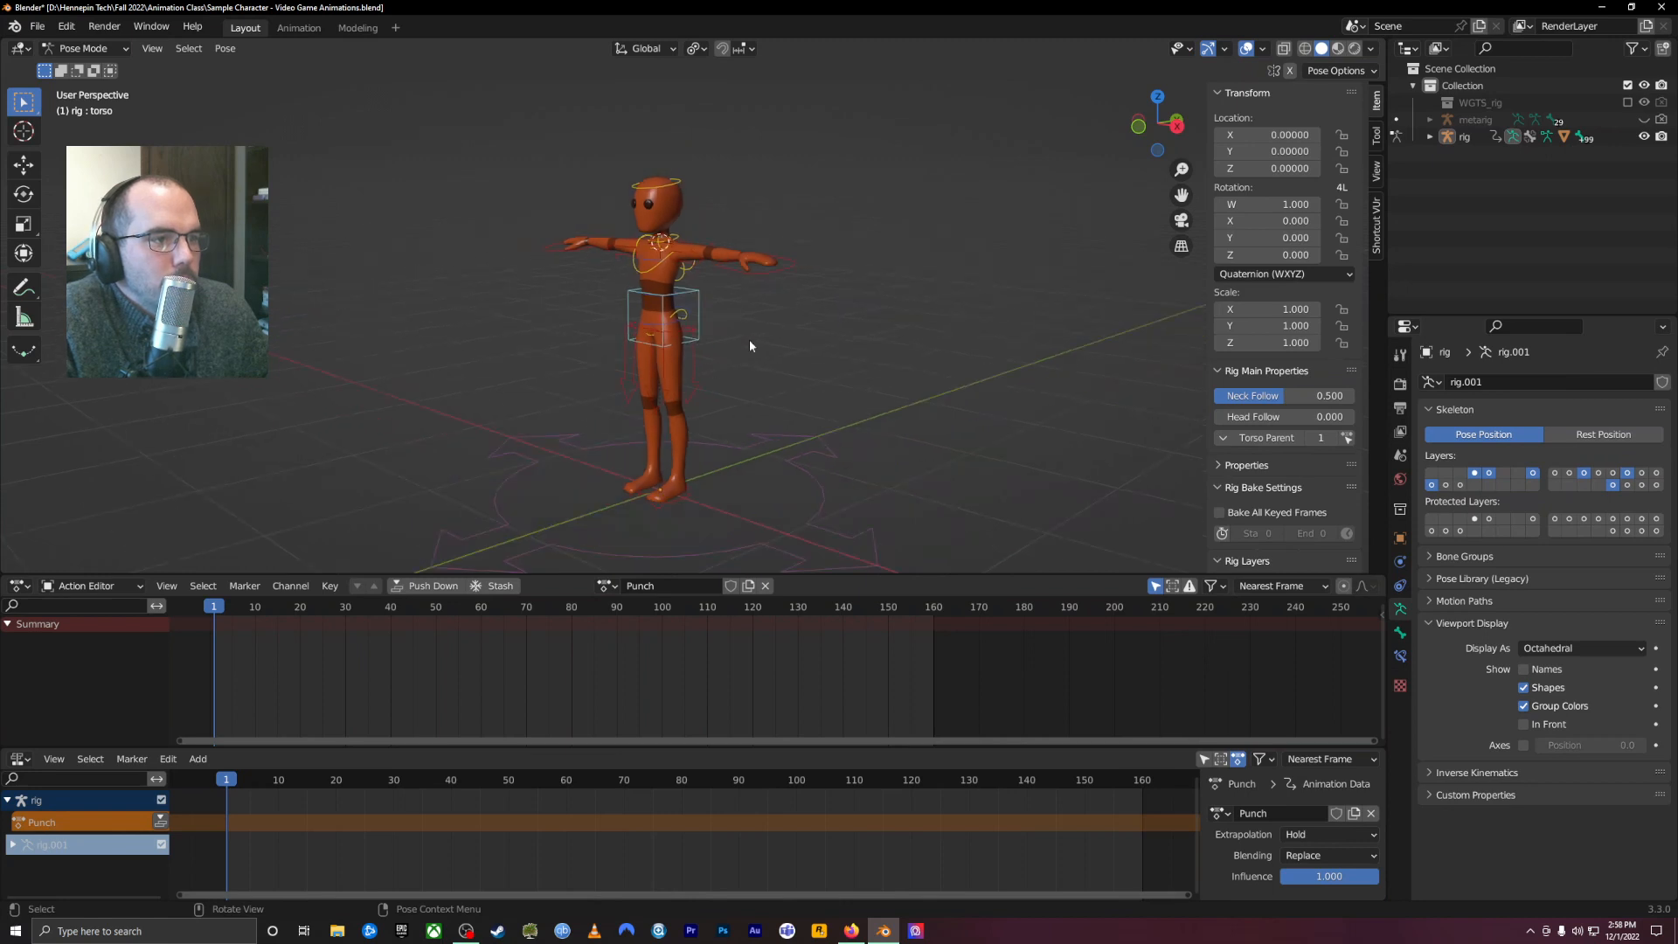
{"action": "left_click", "coordinate": [672, 292]}
{"action": "scroll", "coordinate": [743, 329], "scroll_direction": "up", "scroll_amount": 3}
{"action": "middle_click_drag", "start_coordinate": [752, 337], "coordinate": [783, 314], "text": "shift"}
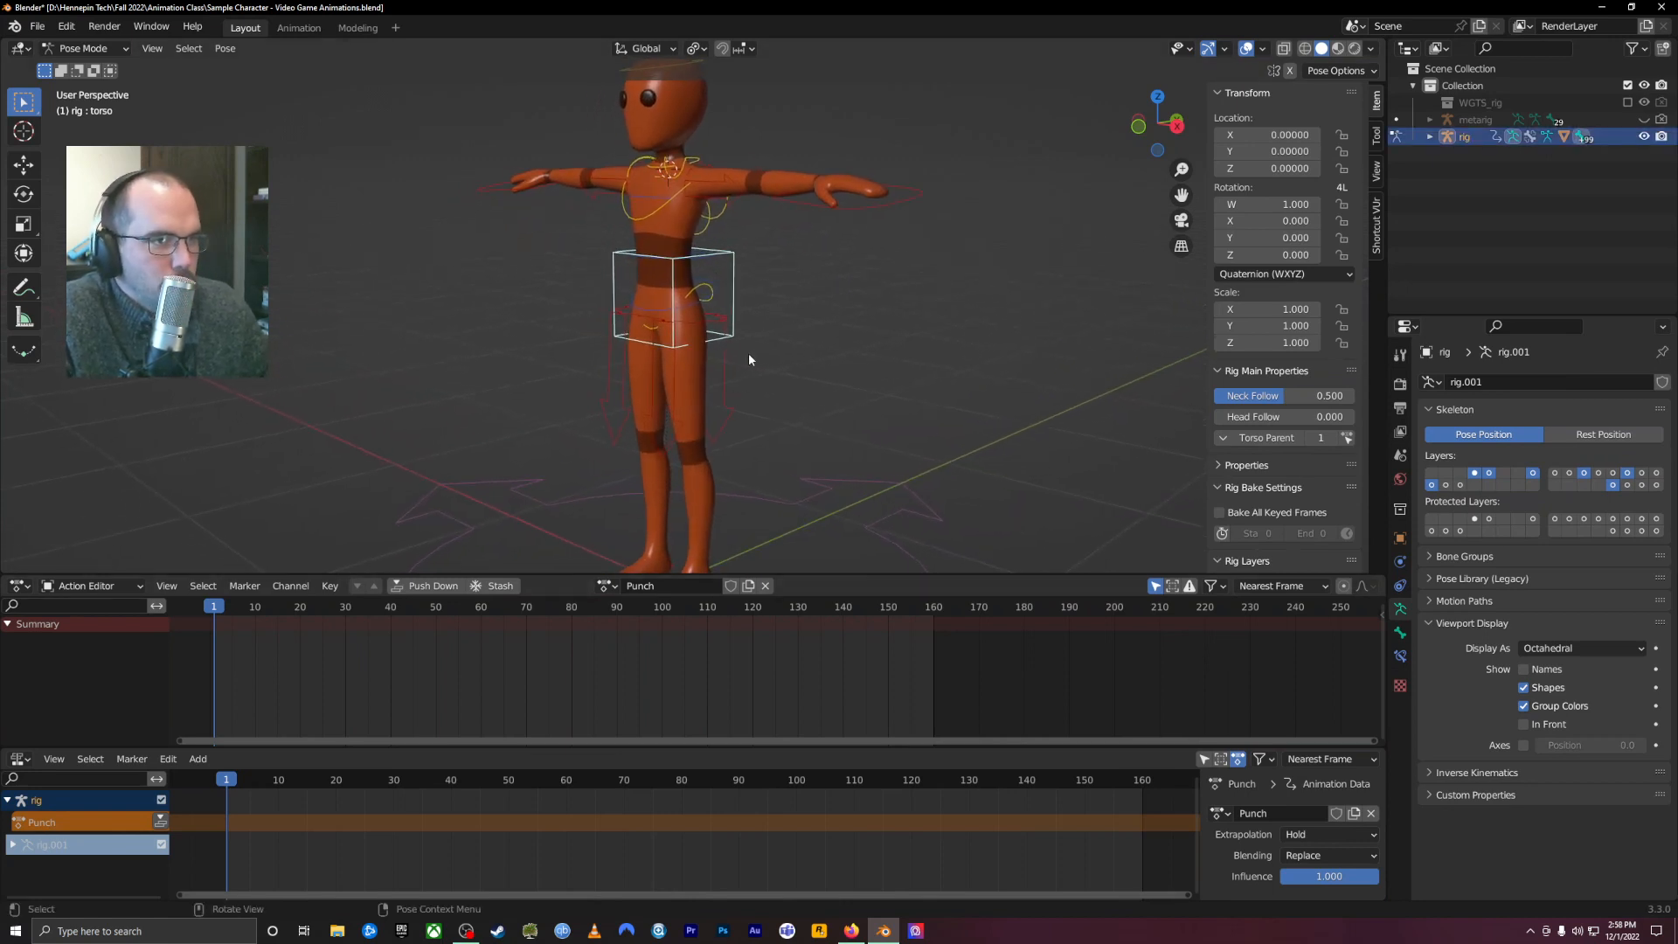
{"action": "key", "text": "g"}
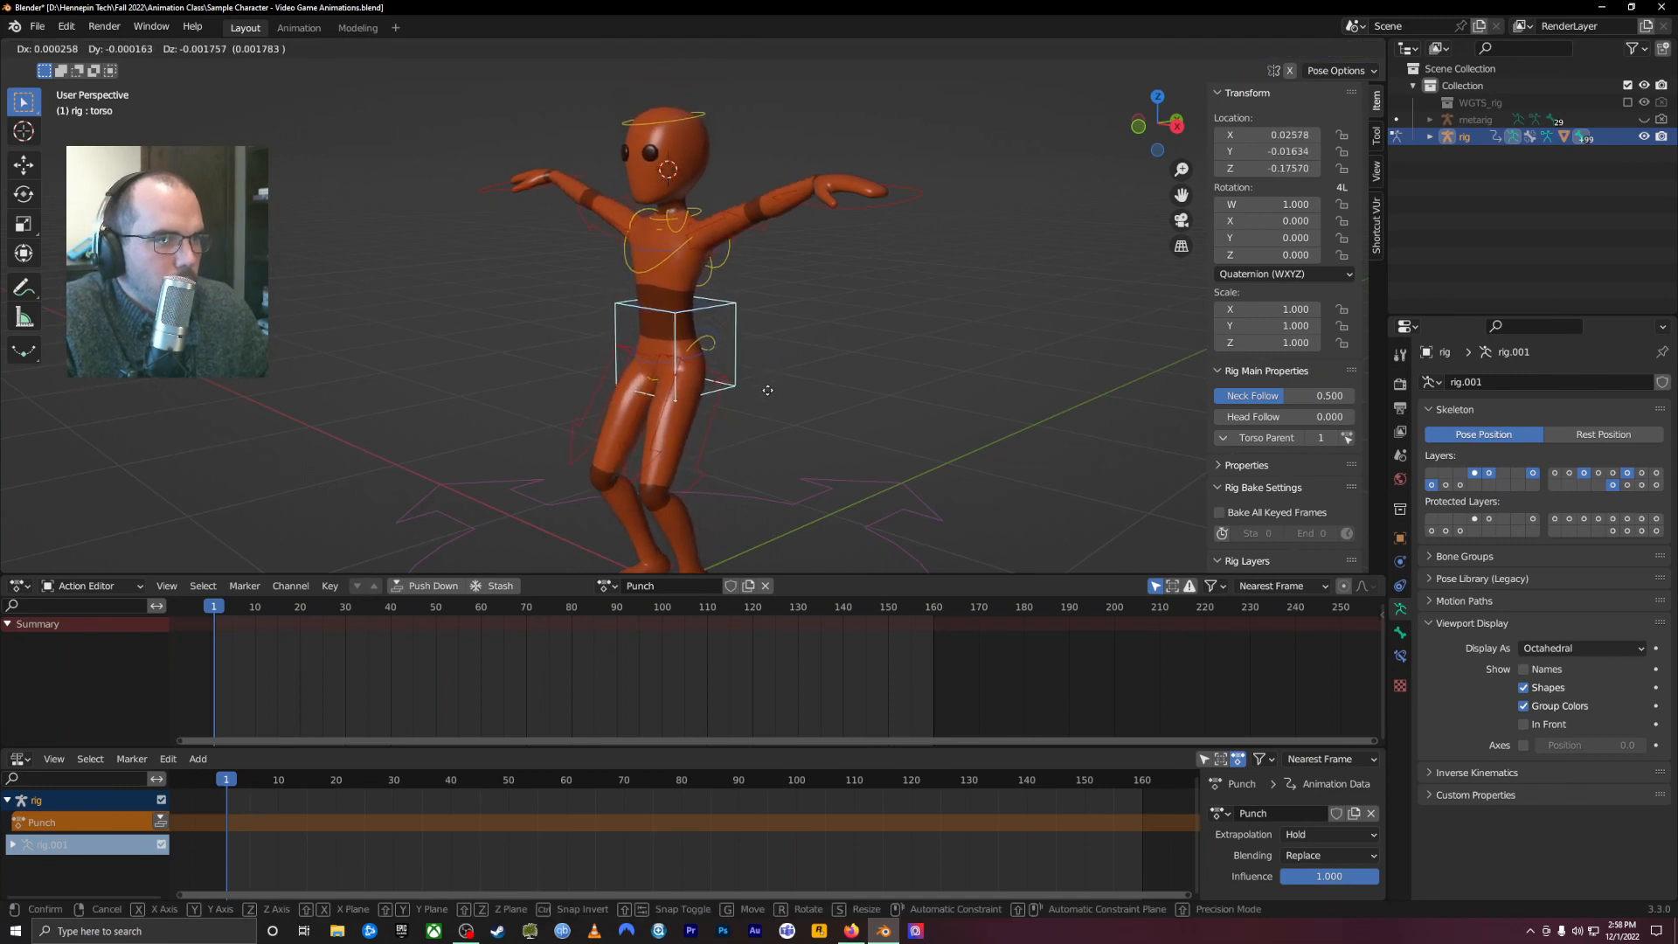
{"action": "left_click", "coordinate": [767, 390]}
Lower both hand IK controls, the right by about 0.31 and the left by about 0.34, moving them slightly inward.
{"action": "left_click", "coordinate": [517, 188]}
{"action": "key", "text": "g"}
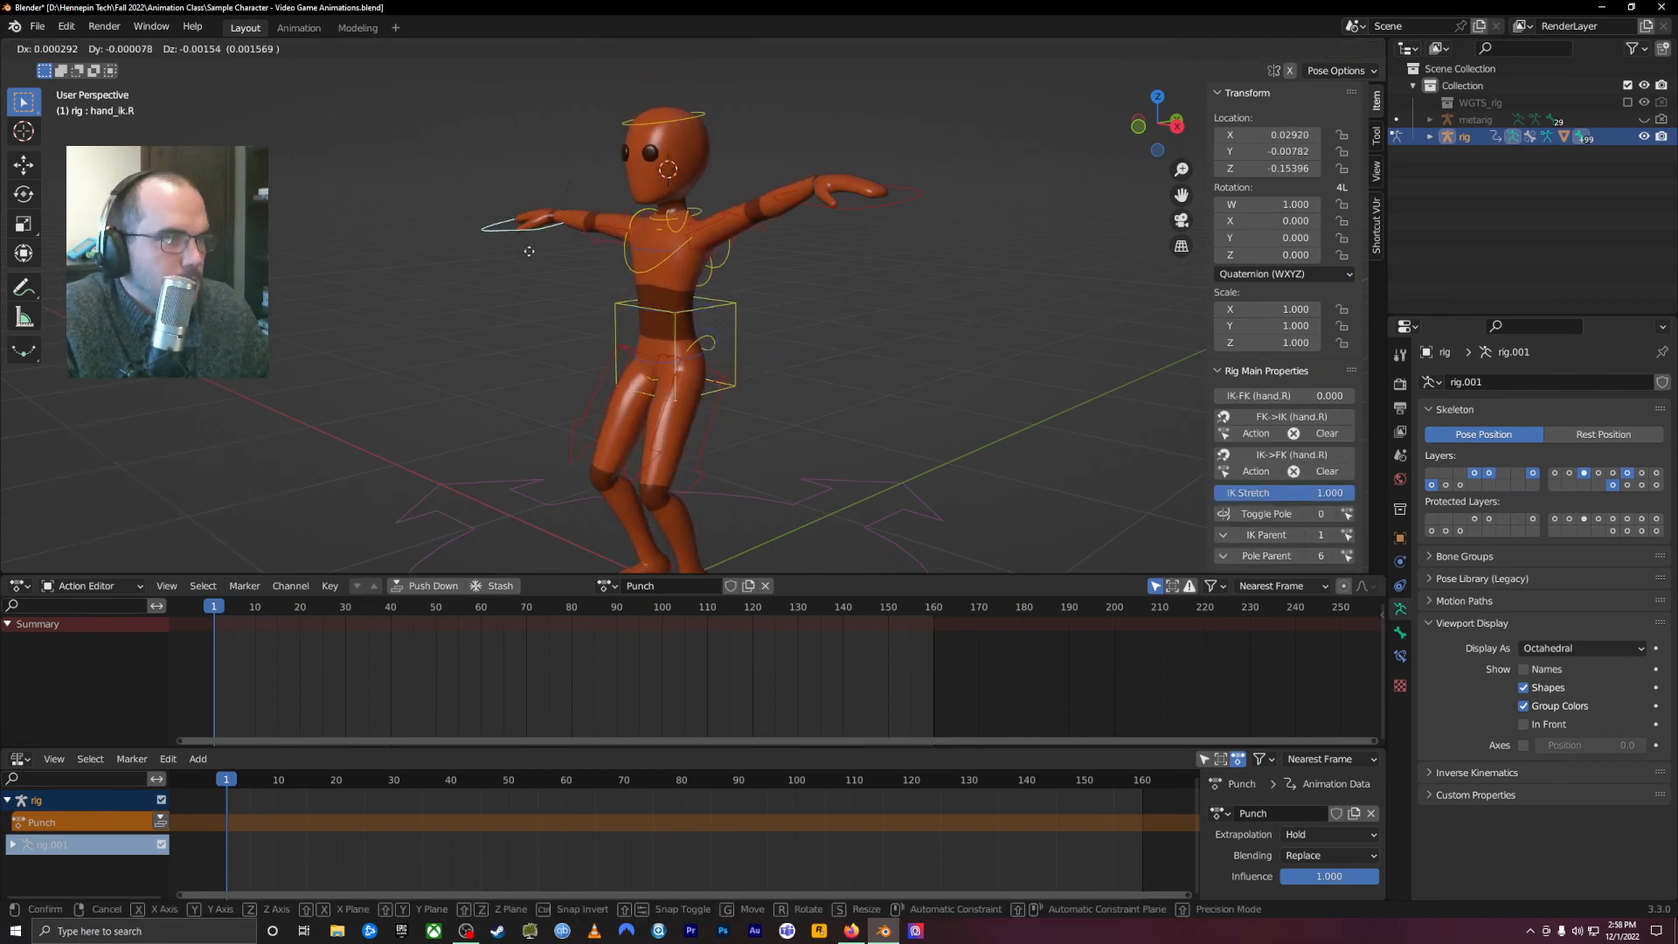
{"action": "left_click", "coordinate": [552, 283]}
{"action": "left_click", "coordinate": [887, 209]}
{"action": "key", "text": "g"}
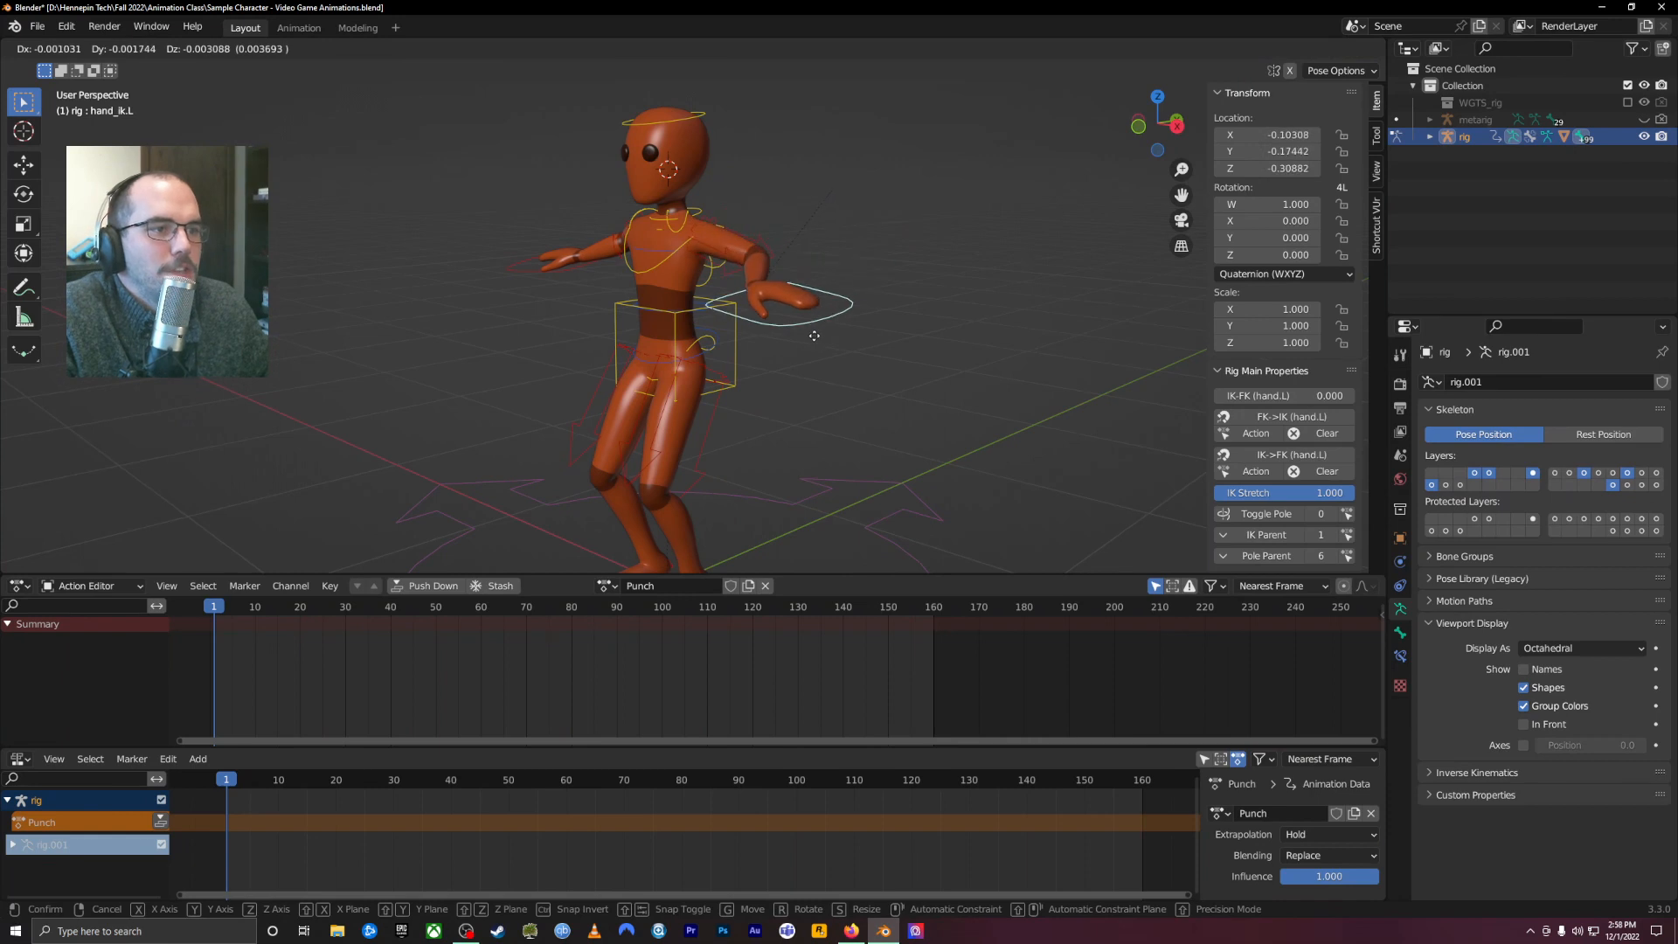
{"action": "left_click", "coordinate": [800, 344]}
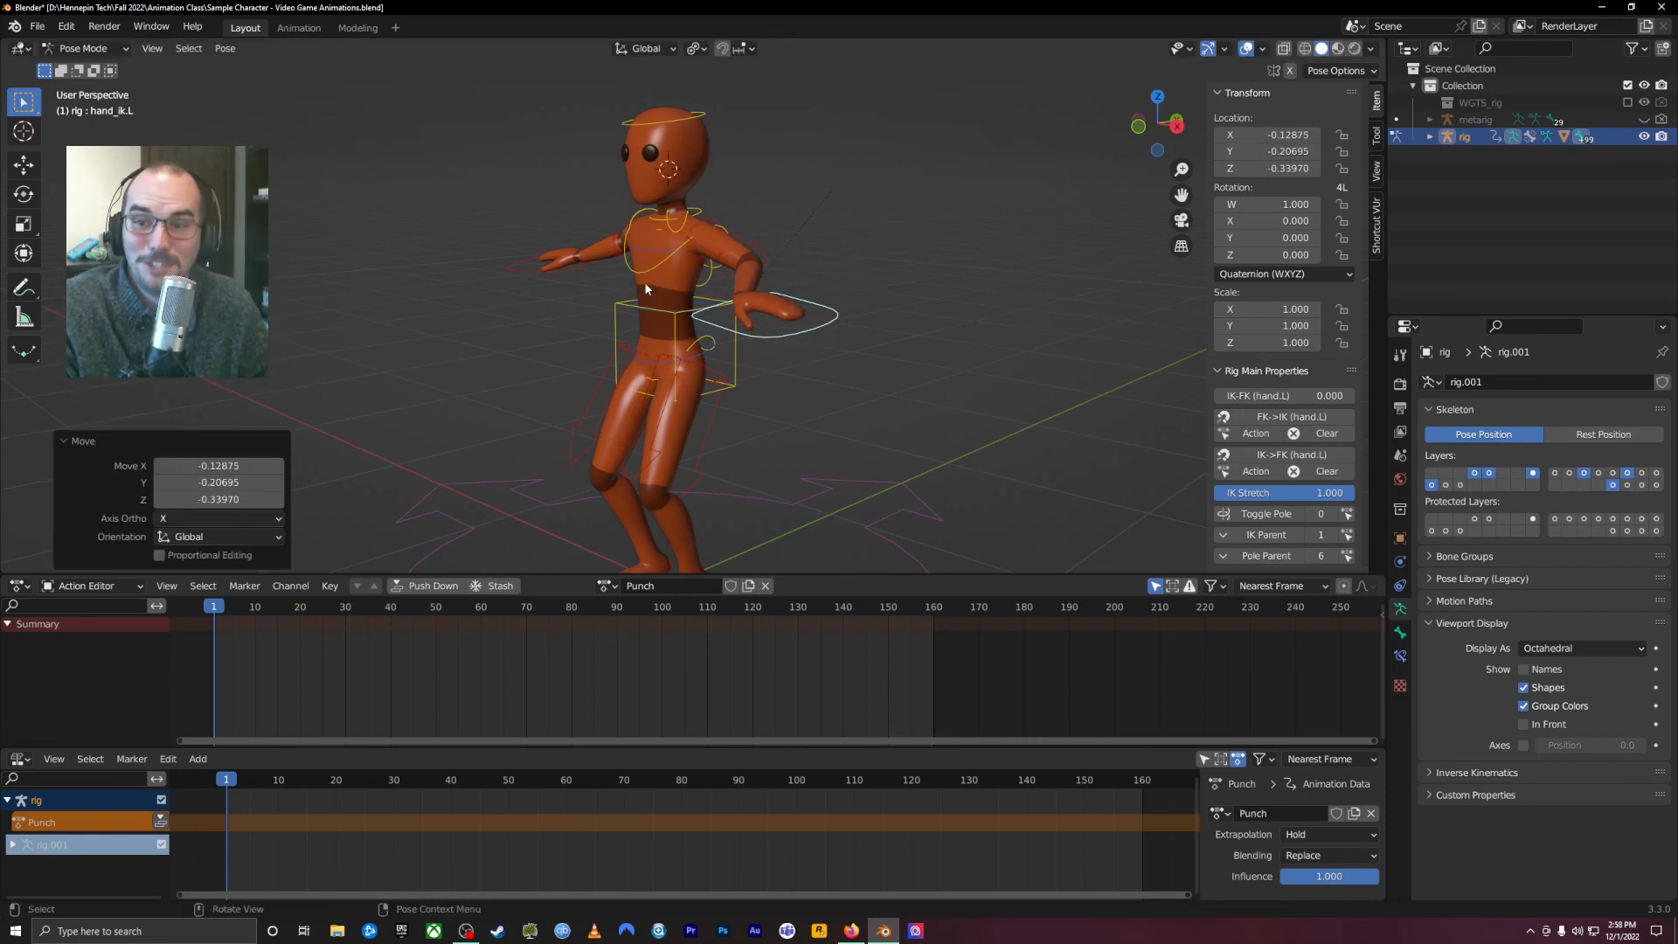
Rename the rig's current action as Chop.
{"action": "left_click", "coordinate": [664, 586]}
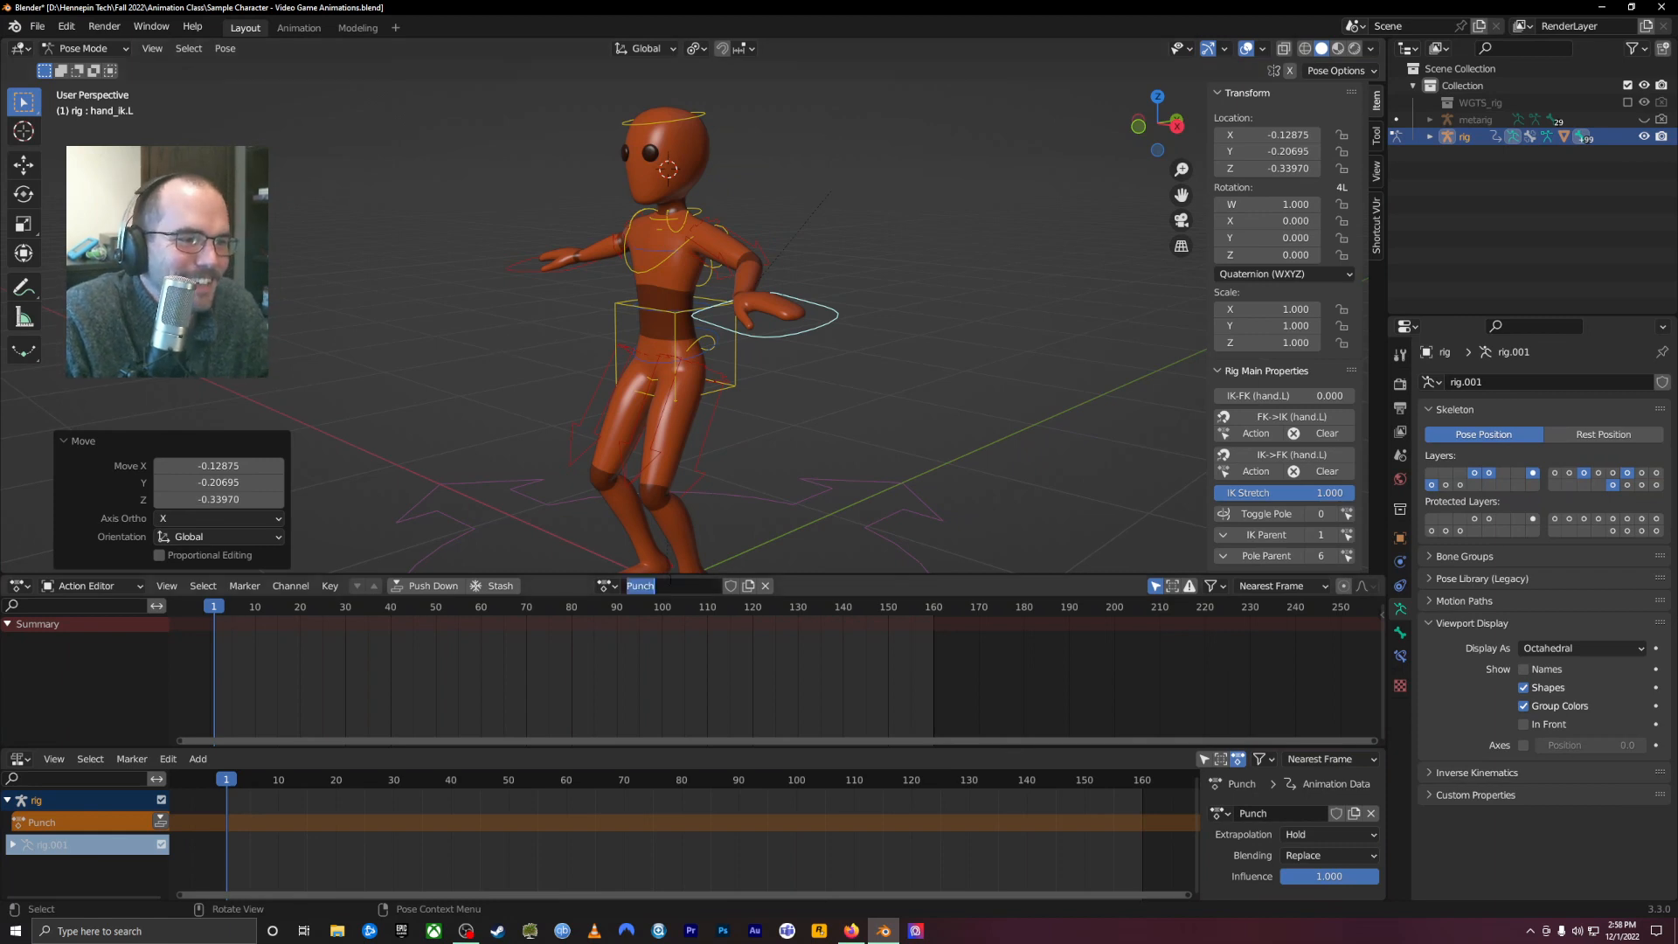
{"action": "type", "text": "Chp"}
{"action": "key", "text": "Return"}
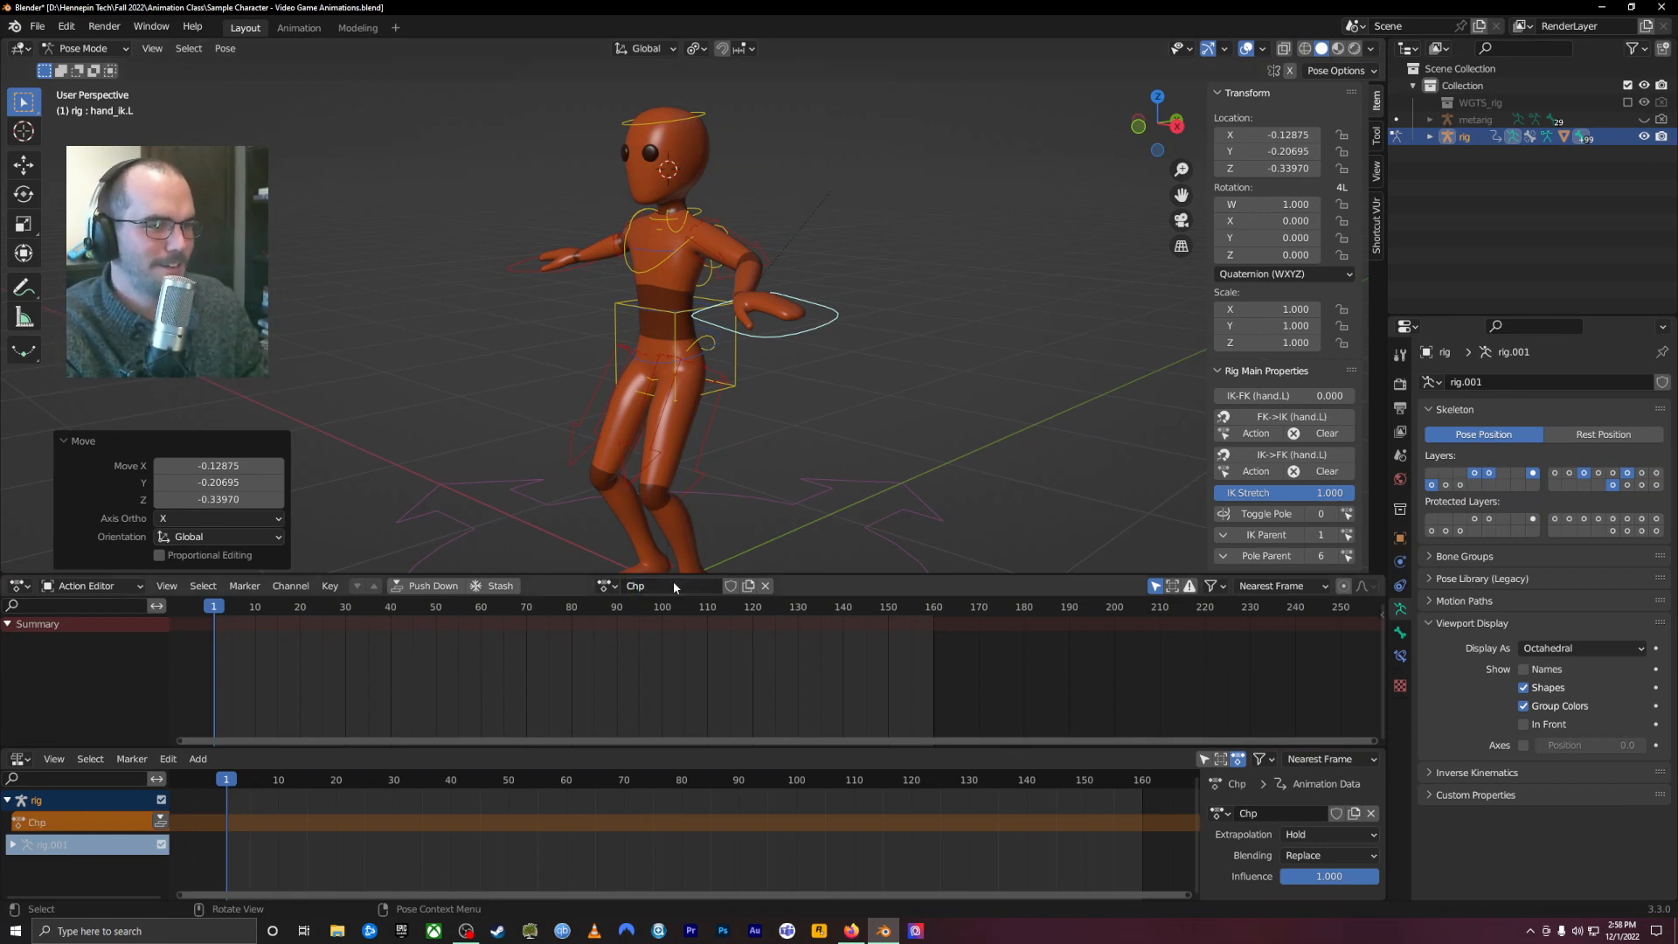
{"action": "left_click", "coordinate": [673, 586]}
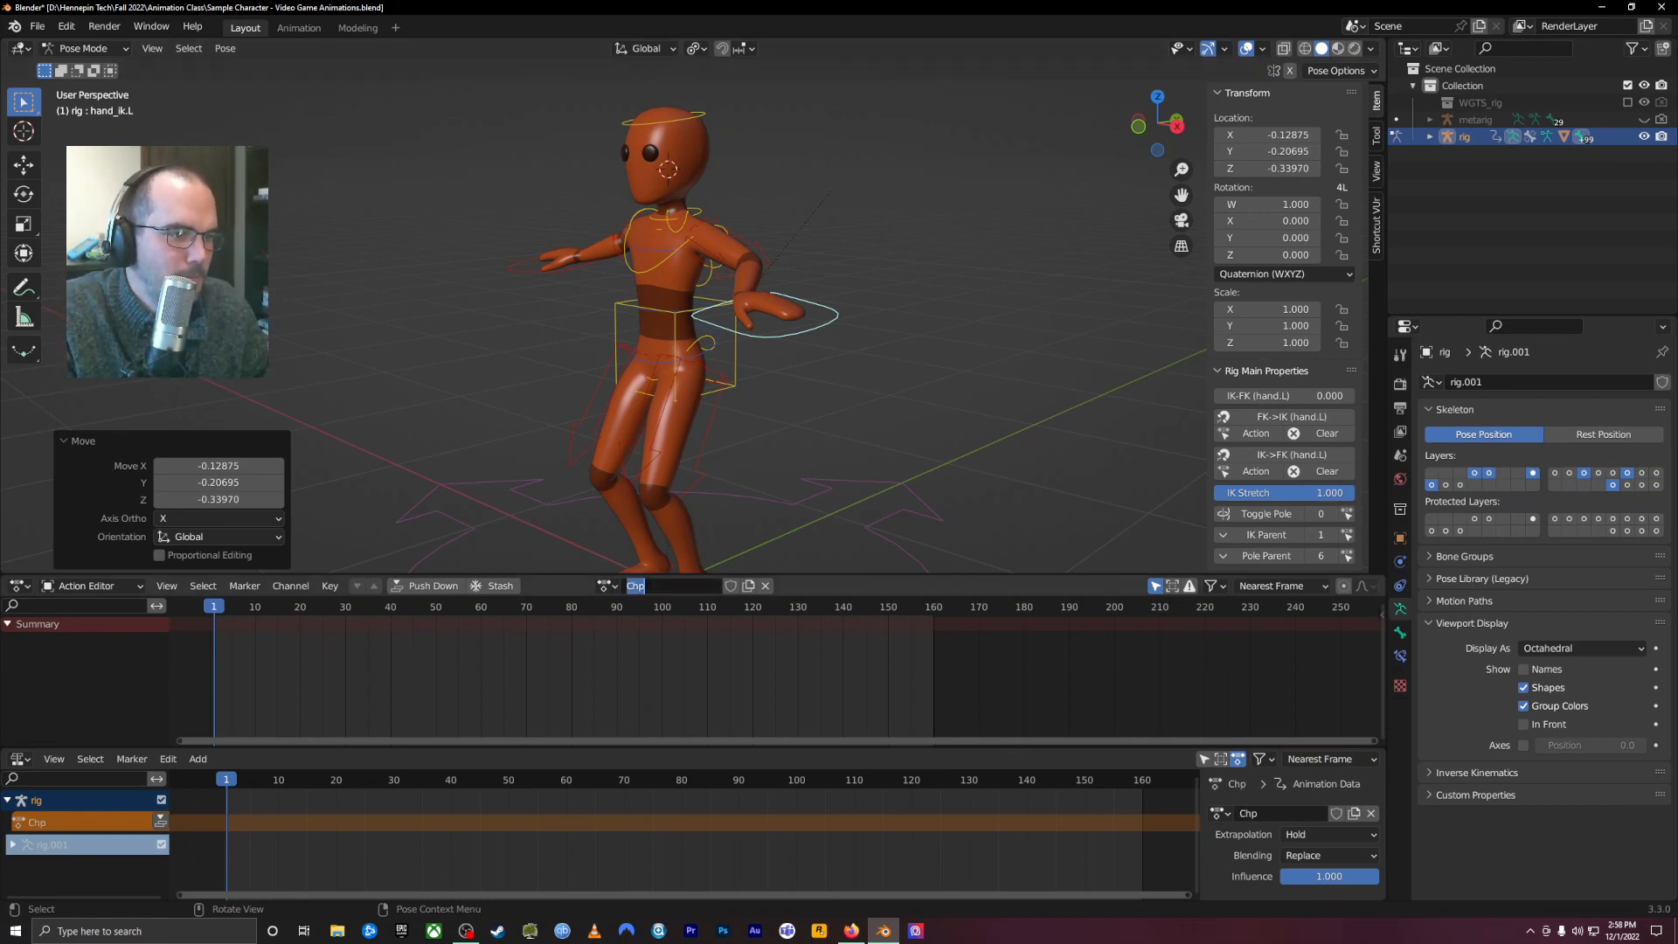
{"action": "type", "text": "Chop"}
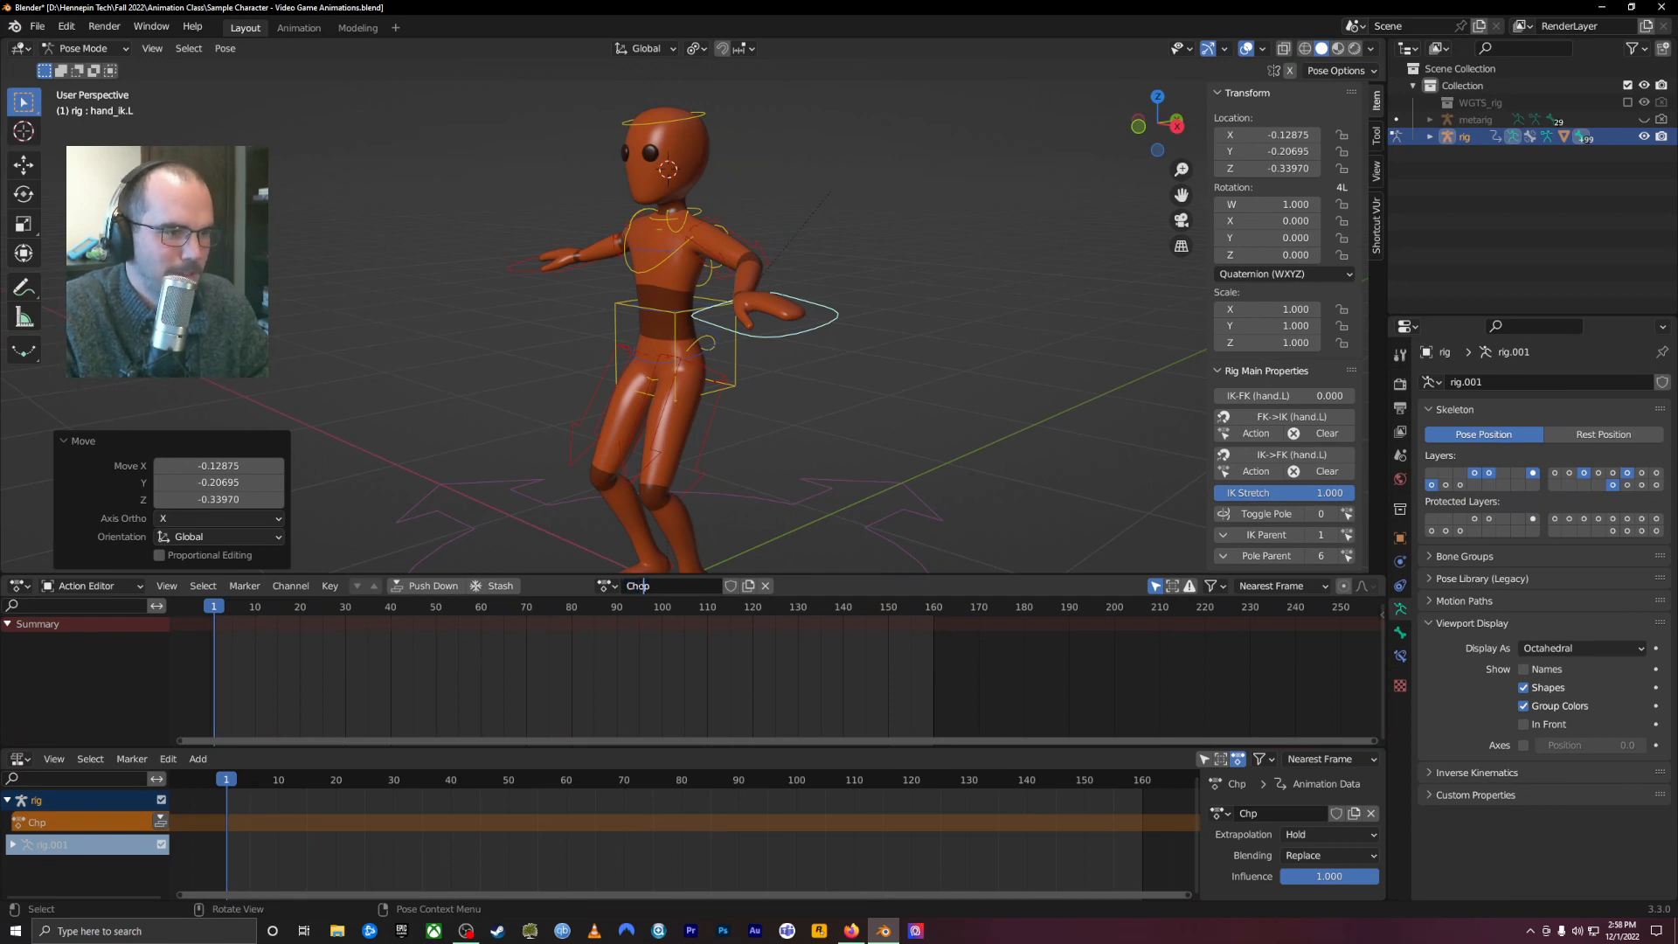
{"action": "key", "text": "Return"}
Pull the right hand IK control back and raise it to shoulder height, at about X 0.30, Y 0.17, Z 0.
{"action": "middle_click_drag", "start_coordinate": [732, 367], "coordinate": [849, 369]}
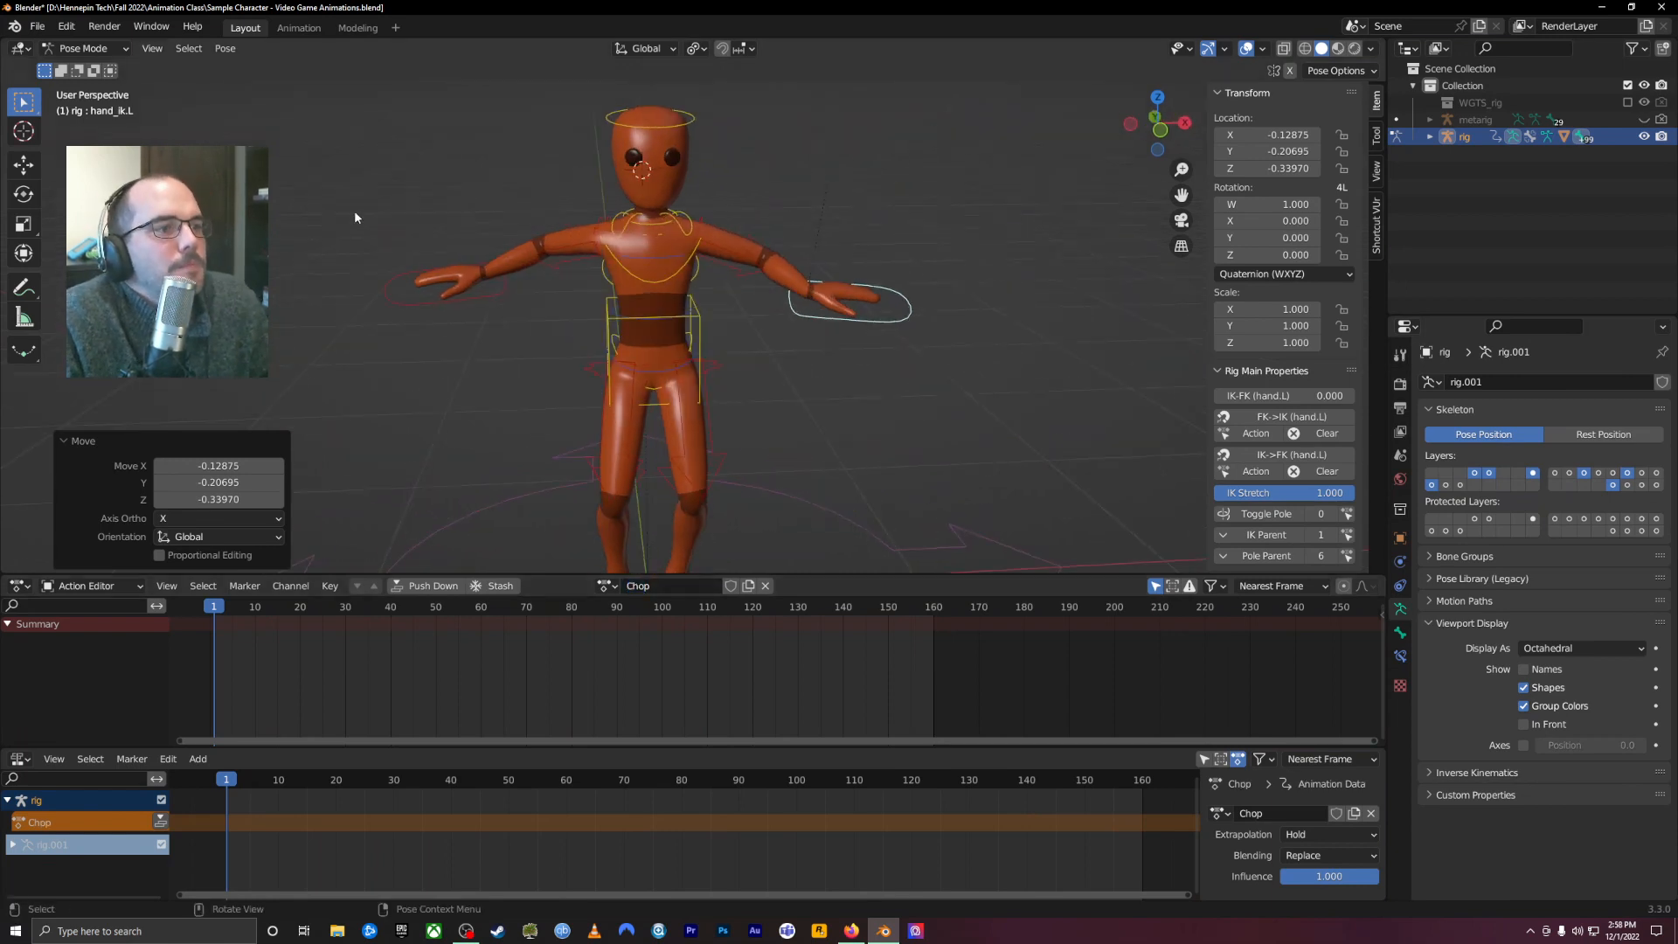
{"action": "left_click", "coordinate": [443, 304]}
{"action": "middle_click_drag", "start_coordinate": [724, 345], "coordinate": [629, 345]}
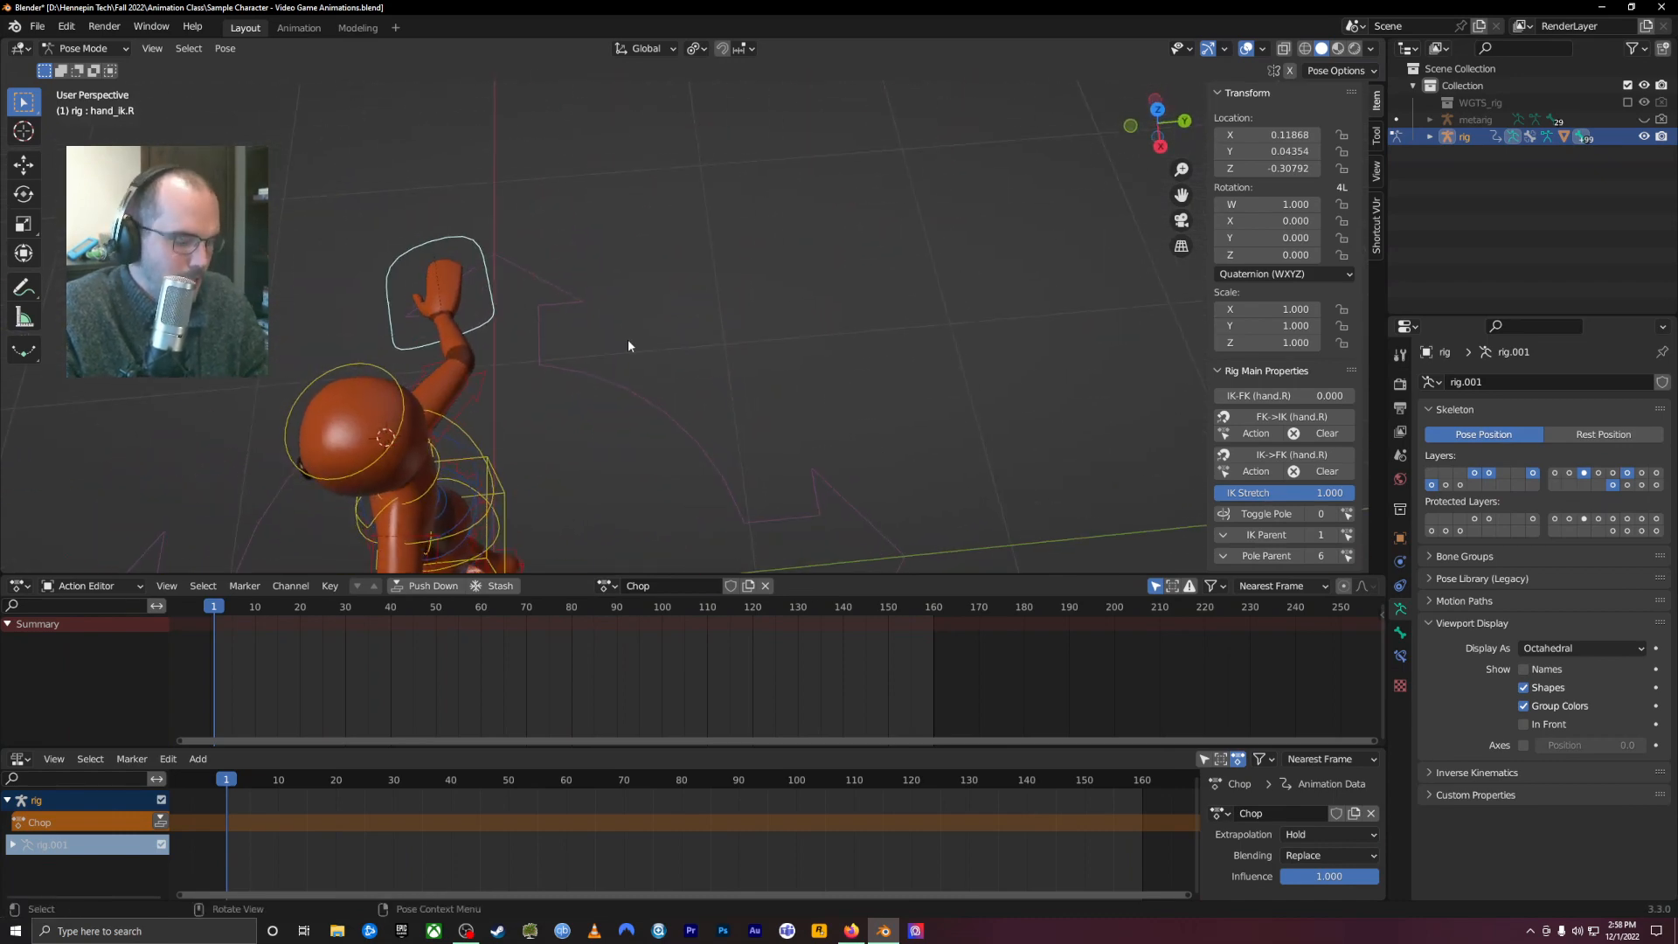
{"action": "key", "text": "g"}
{"action": "left_click", "coordinate": [810, 423]}
{"action": "middle_click_drag", "start_coordinate": [809, 423], "coordinate": [874, 345]}
{"action": "key", "text": "g"}
{"action": "left_click", "coordinate": [884, 270]}
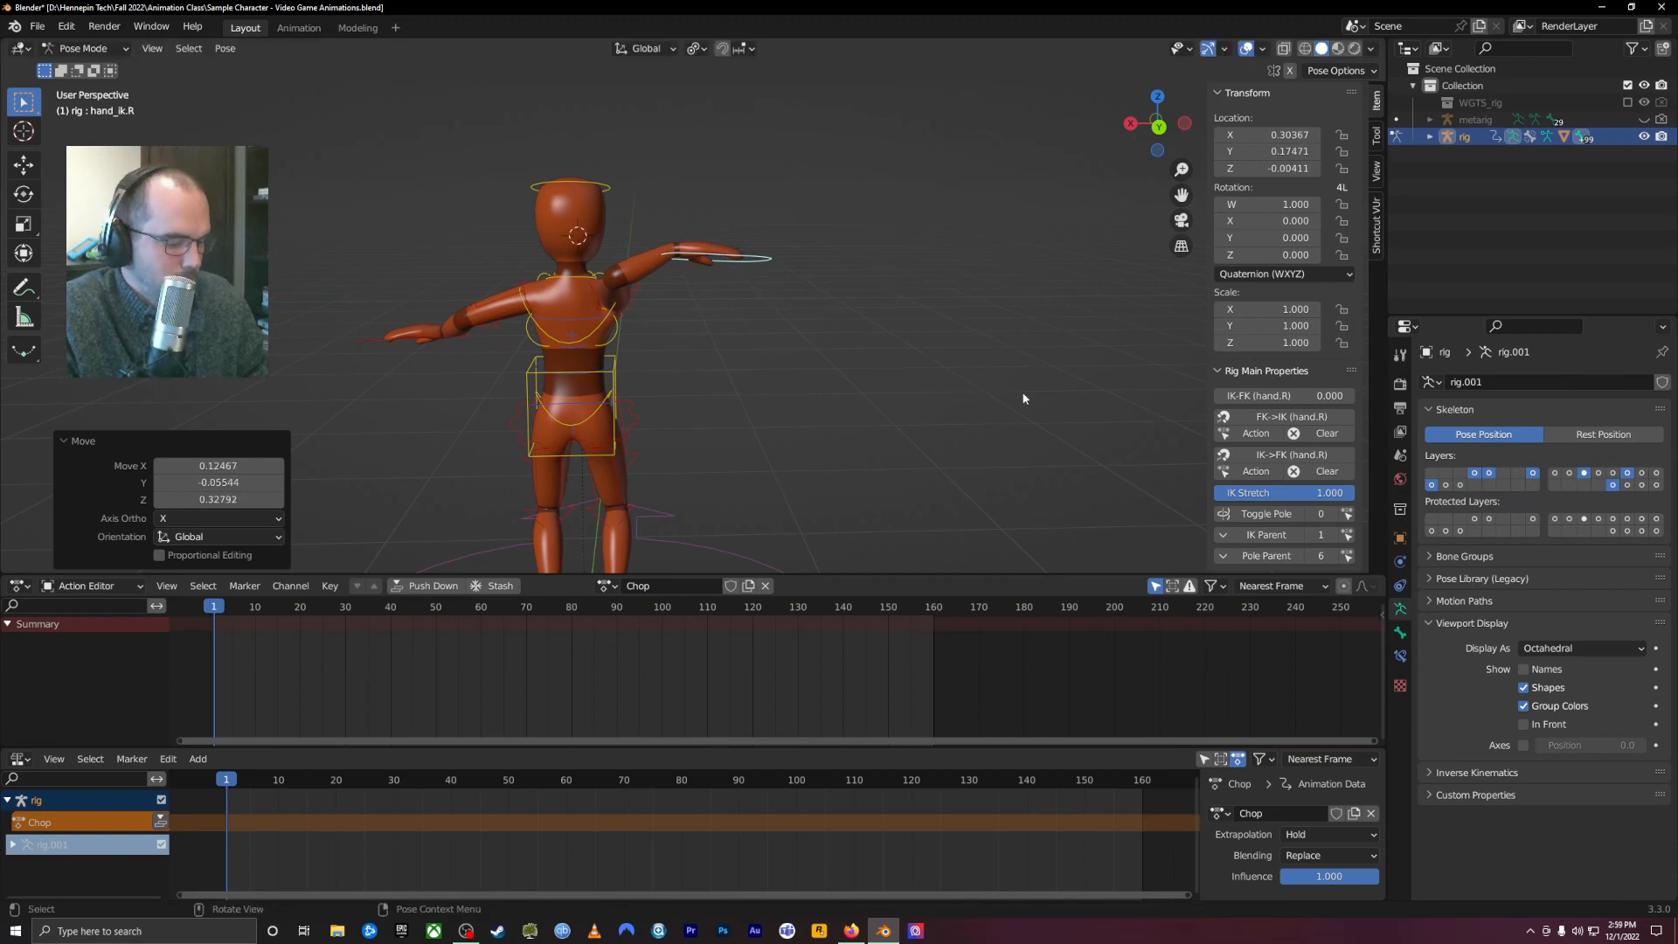
Rotate the right hand IK control about -49° in the view and raise the hand beside the head.
{"action": "key", "text": "r"}
{"action": "left_click", "coordinate": [914, 341]}
{"action": "key", "text": "g"}
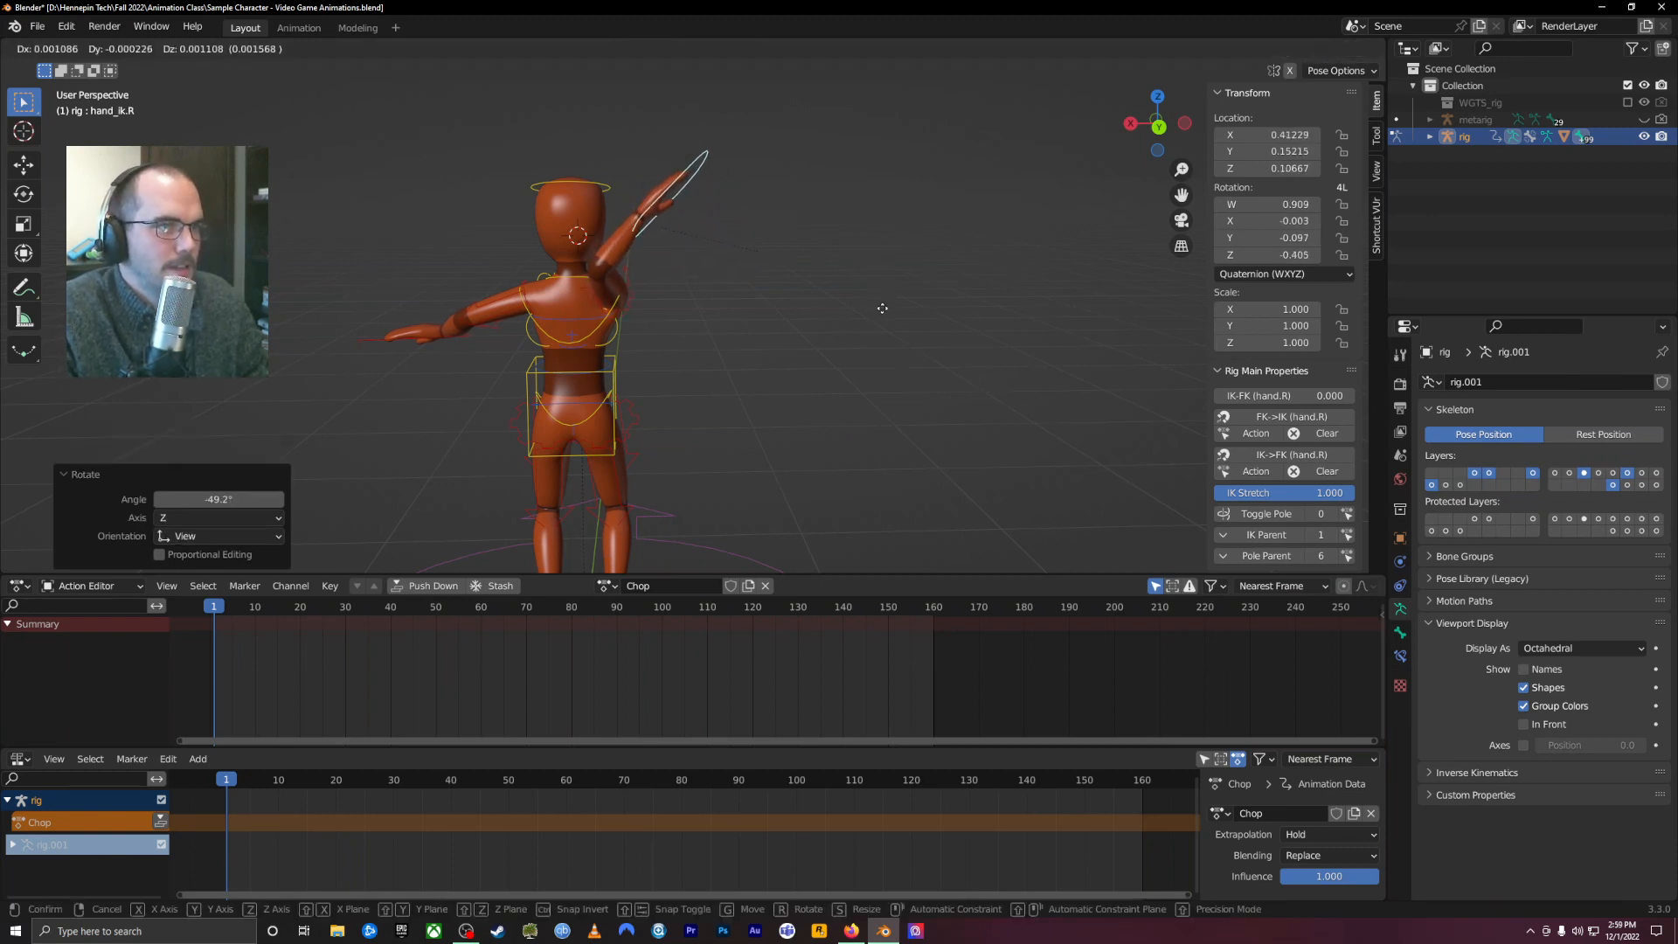
{"action": "left_click", "coordinate": [883, 308]}
{"action": "middle_click_drag", "start_coordinate": [882, 308], "coordinate": [949, 319]}
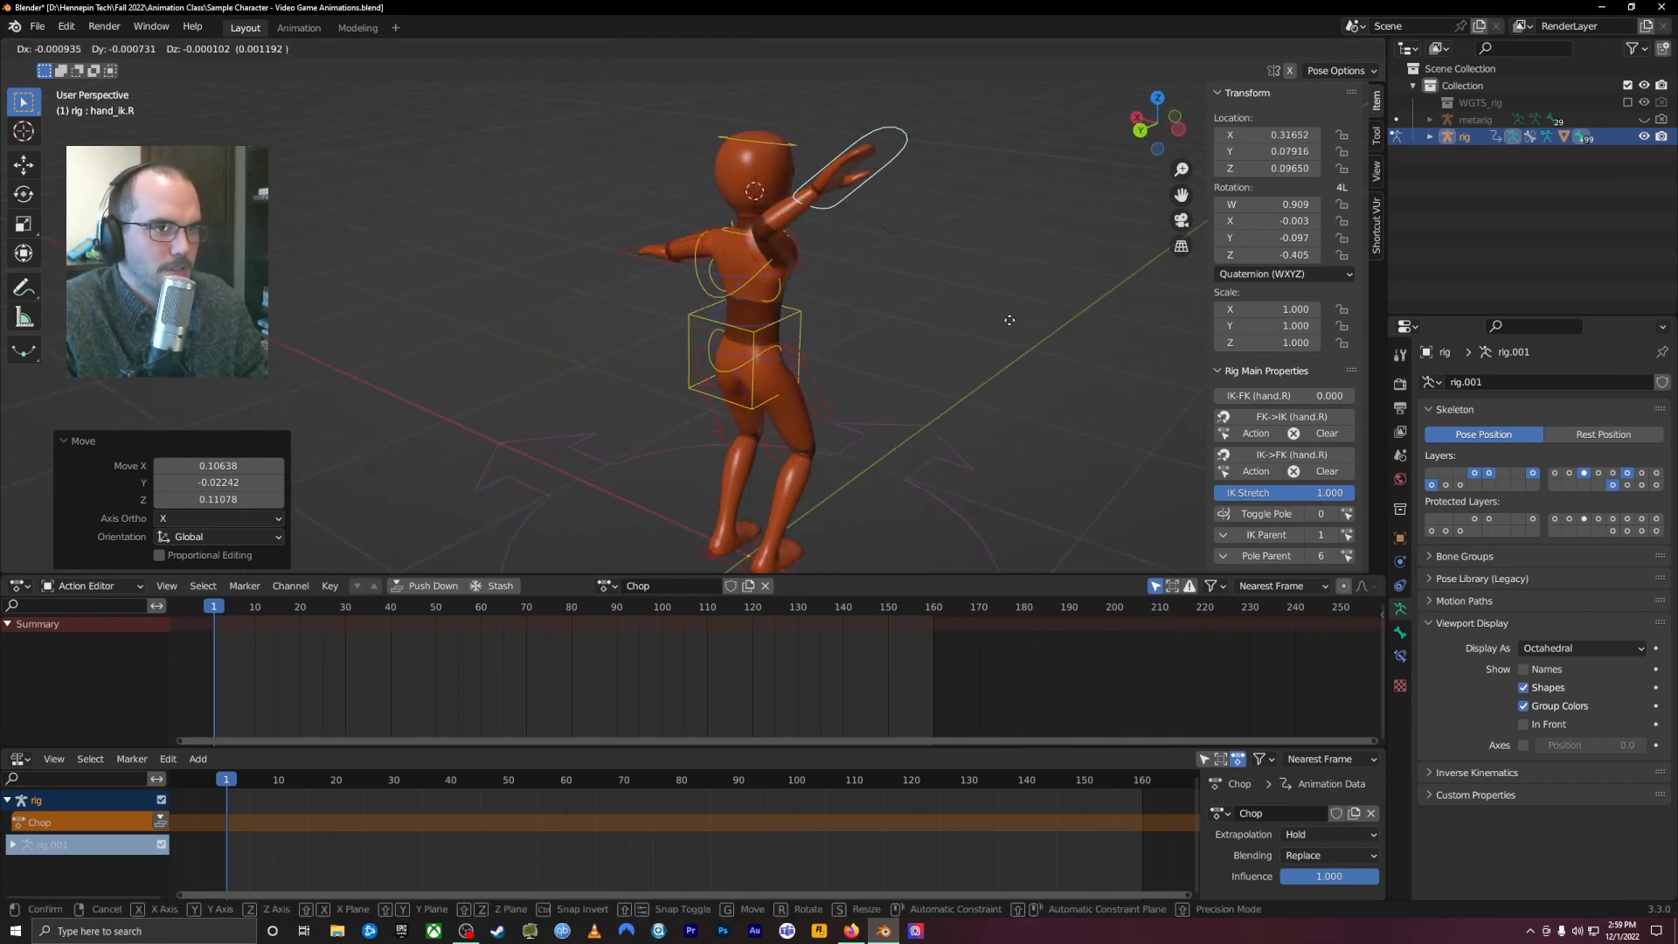
{"action": "left_click", "coordinate": [768, 352]}
{"action": "middle_click_drag", "start_coordinate": [910, 393], "coordinate": [1047, 389]}
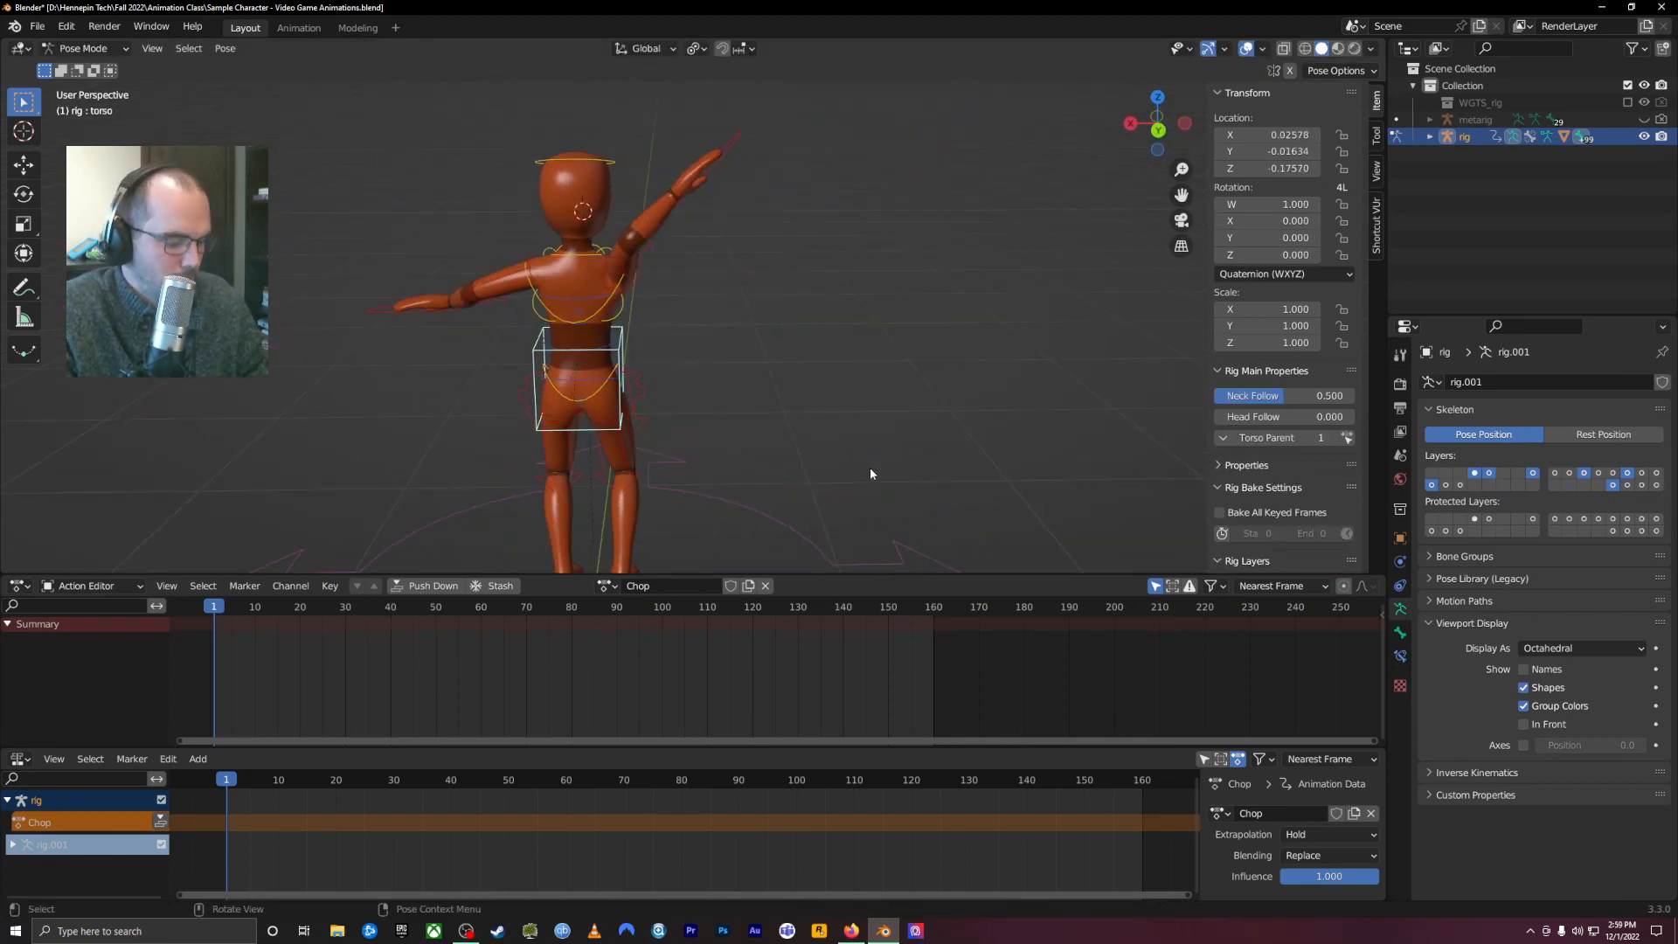
{"action": "middle_click_drag", "start_coordinate": [869, 467], "coordinate": [737, 511]}
{"action": "scroll", "coordinate": [959, 531], "scroll_direction": "up", "scroll_amount": 2}
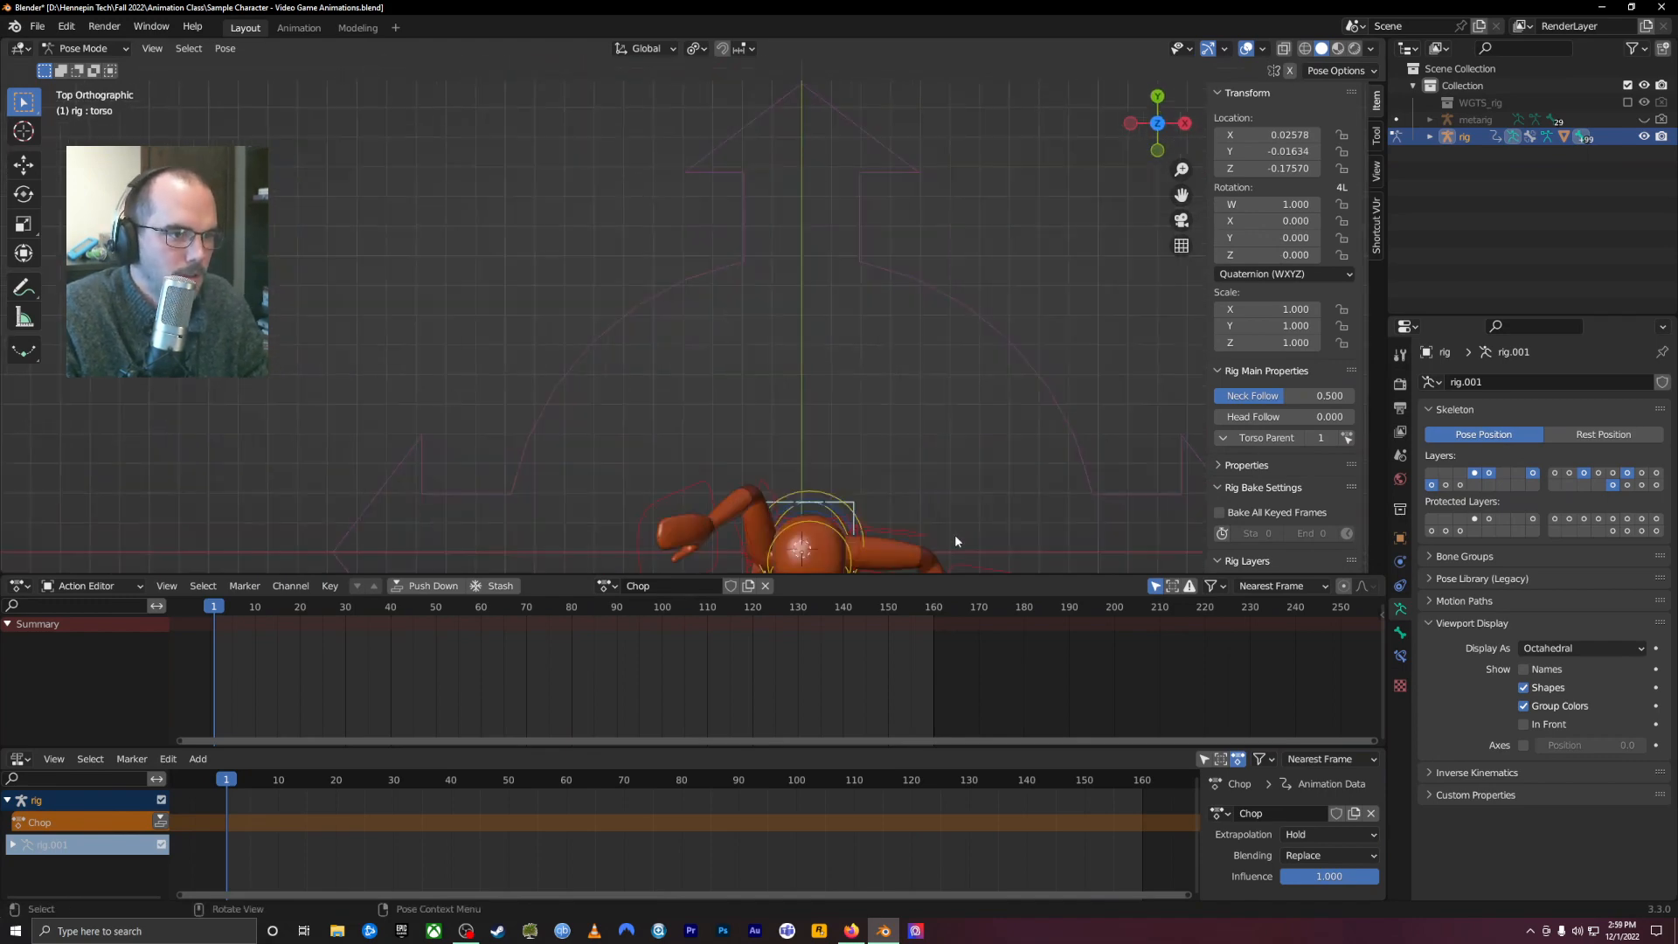
{"action": "middle_click_drag", "start_coordinate": [954, 534], "coordinate": [839, 278], "text": "shift"}
{"action": "key", "text": "r"}
{"action": "key", "text": "Escape"}
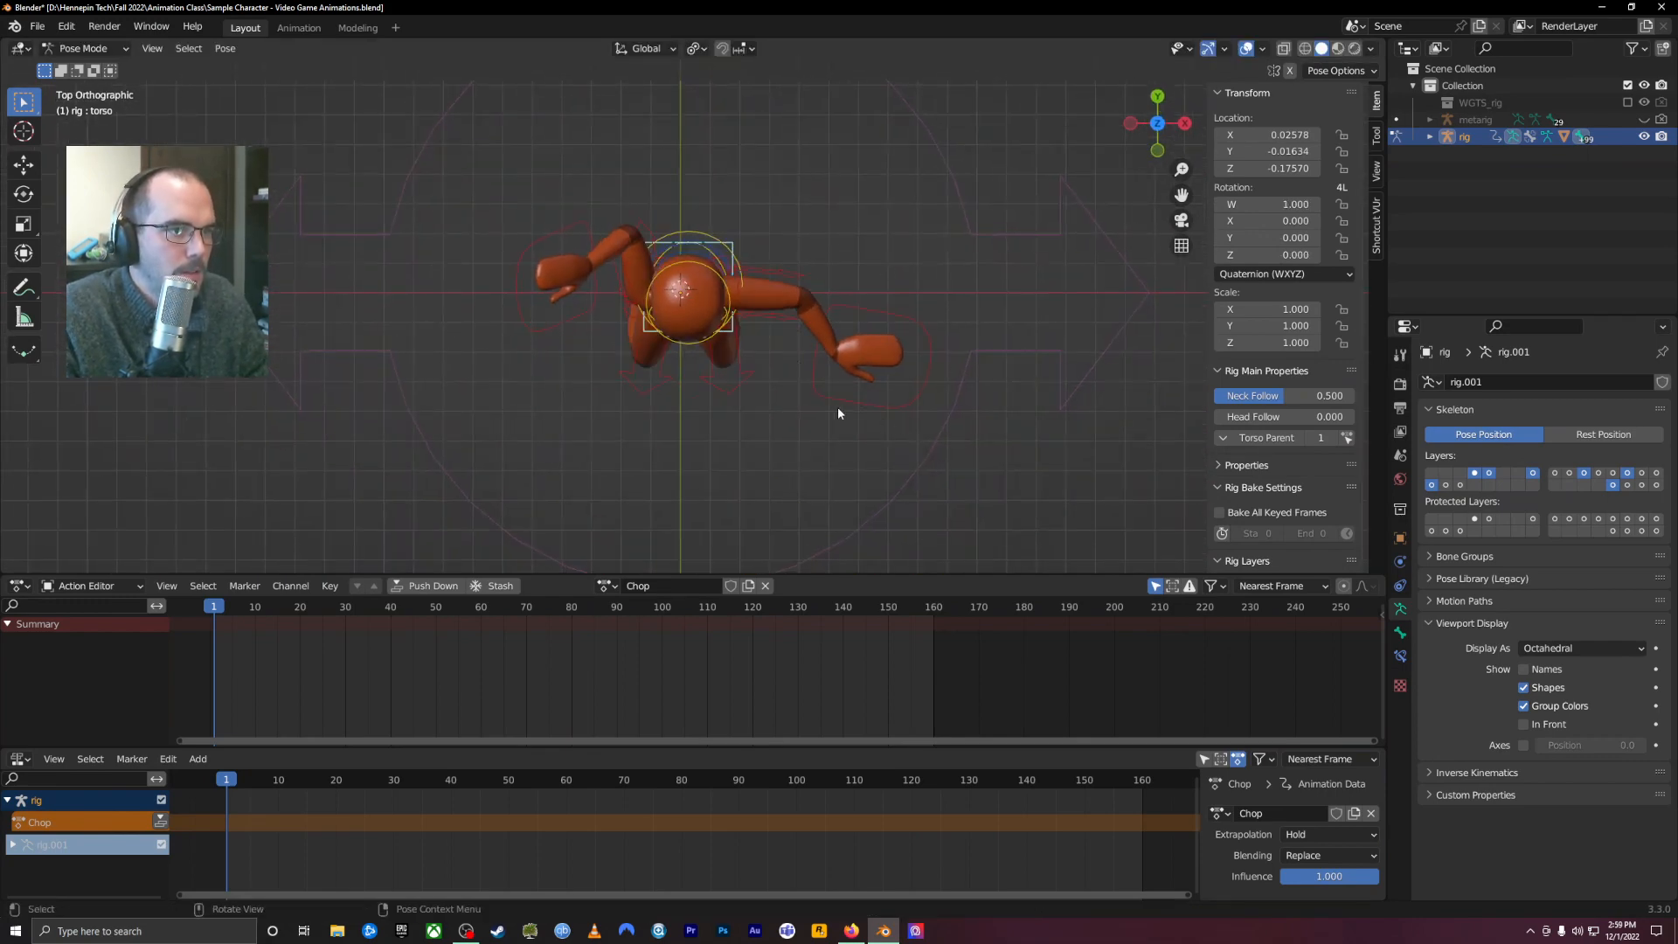
Twist the chest control about 29.6° around the vertical axis as seen from directly above.
{"action": "middle_click_drag", "start_coordinate": [837, 406], "coordinate": [851, 229]}
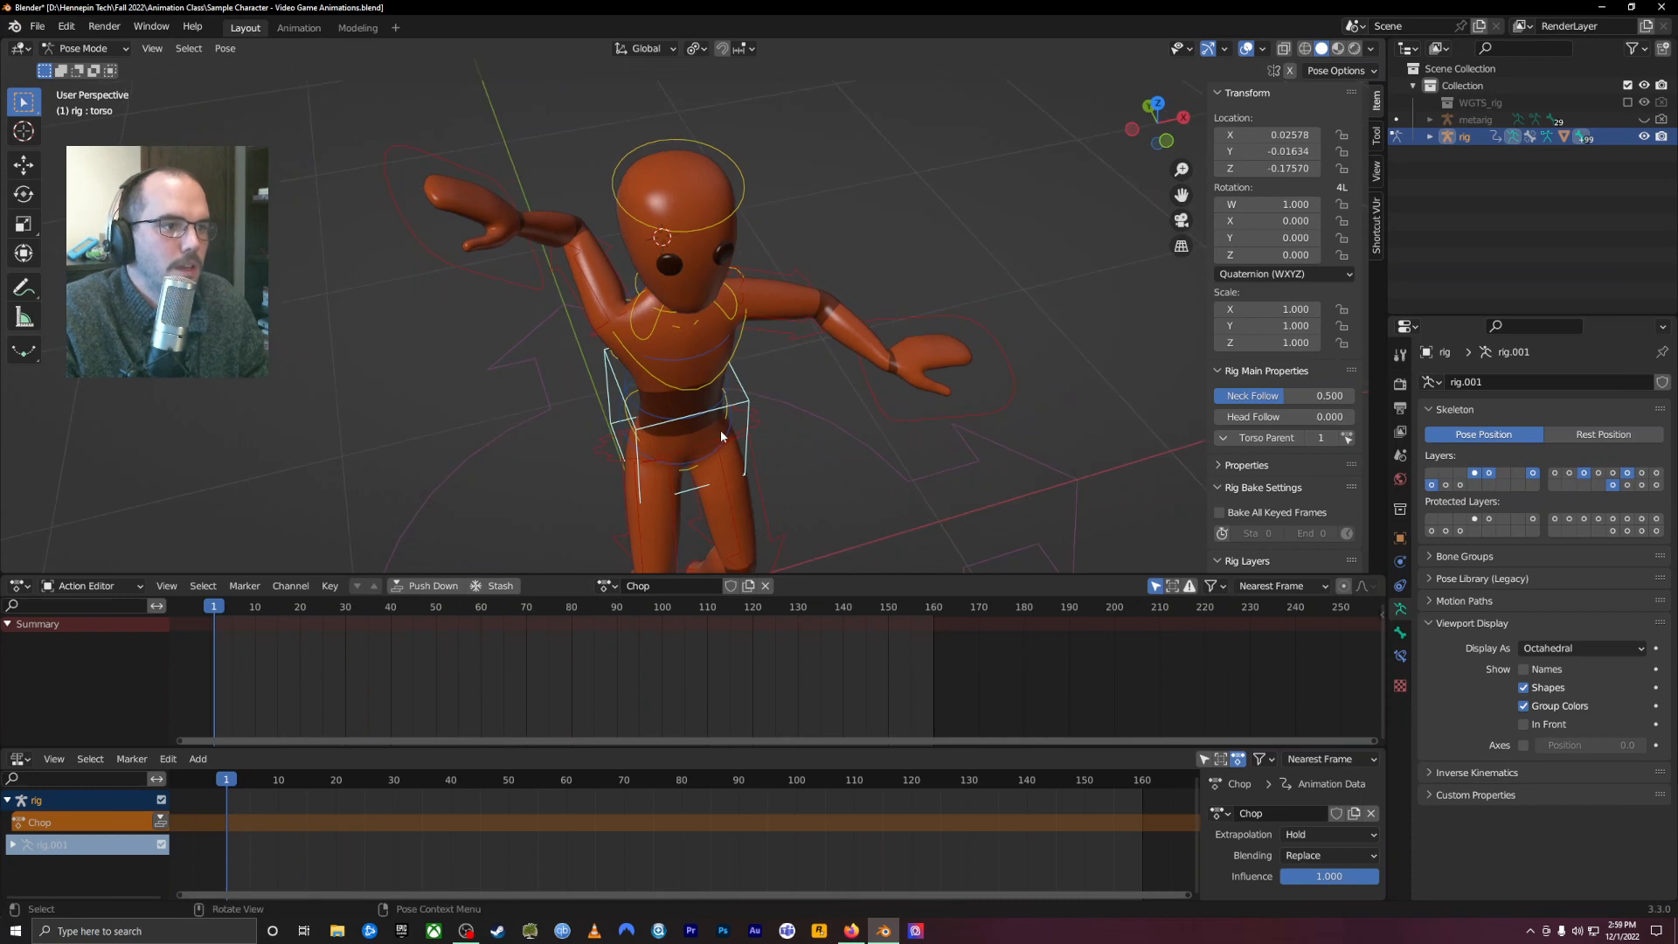
{"action": "left_click", "coordinate": [710, 385]}
{"action": "key", "text": "KP_7"}
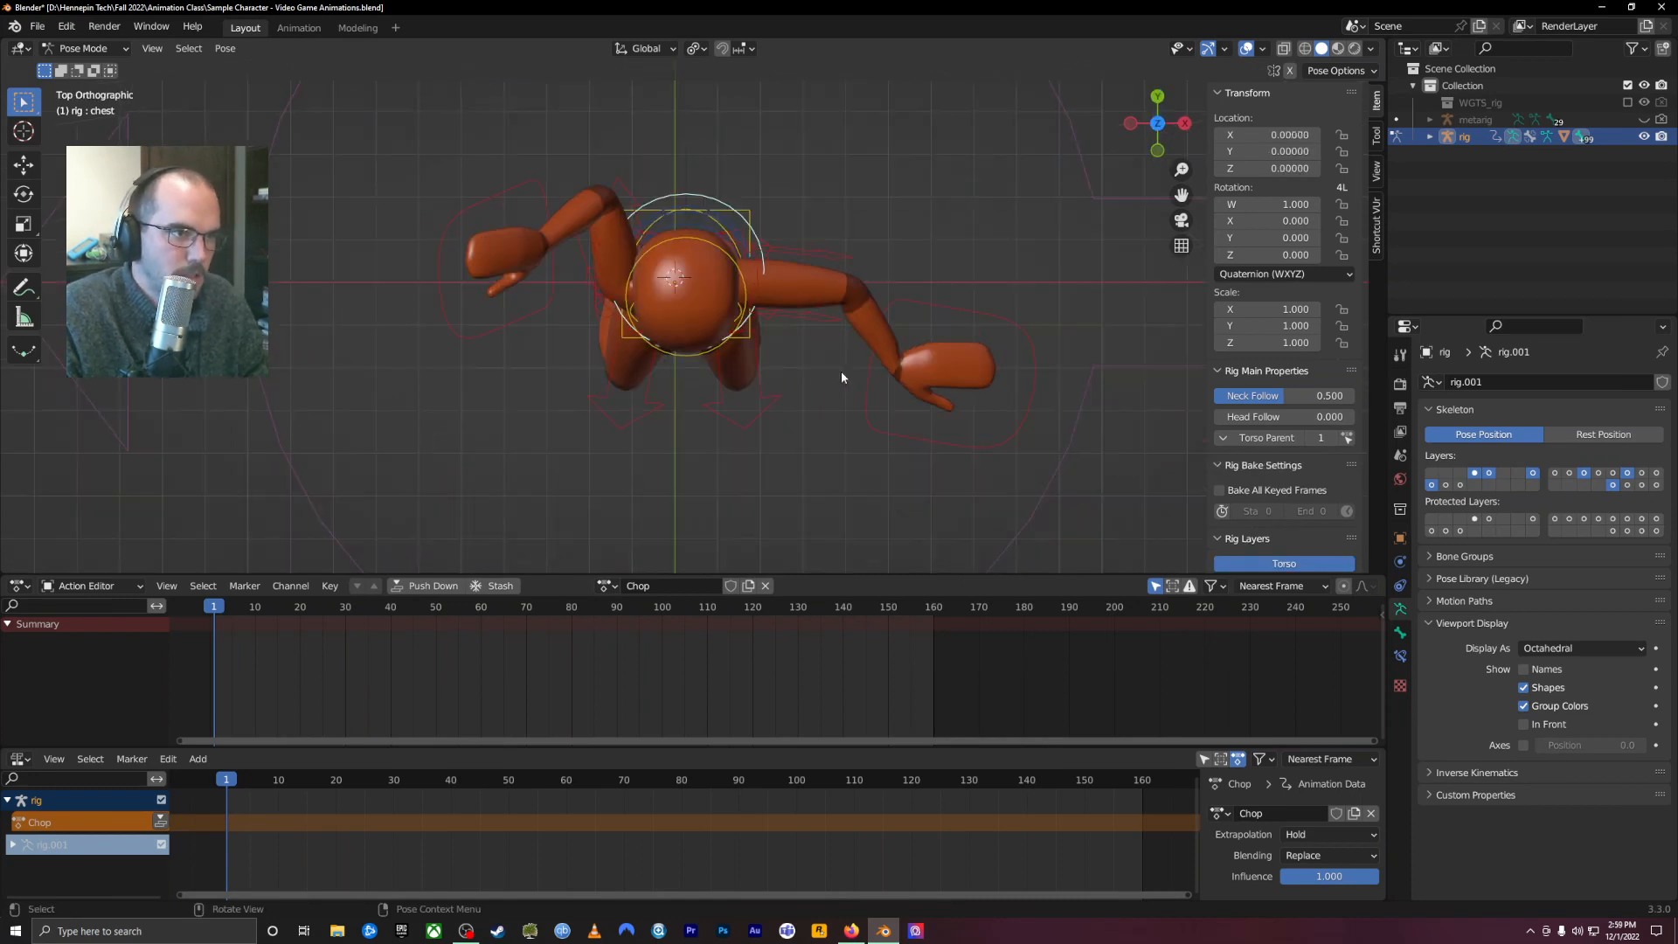
{"action": "key", "text": "r"}
{"action": "left_click", "coordinate": [864, 527]}
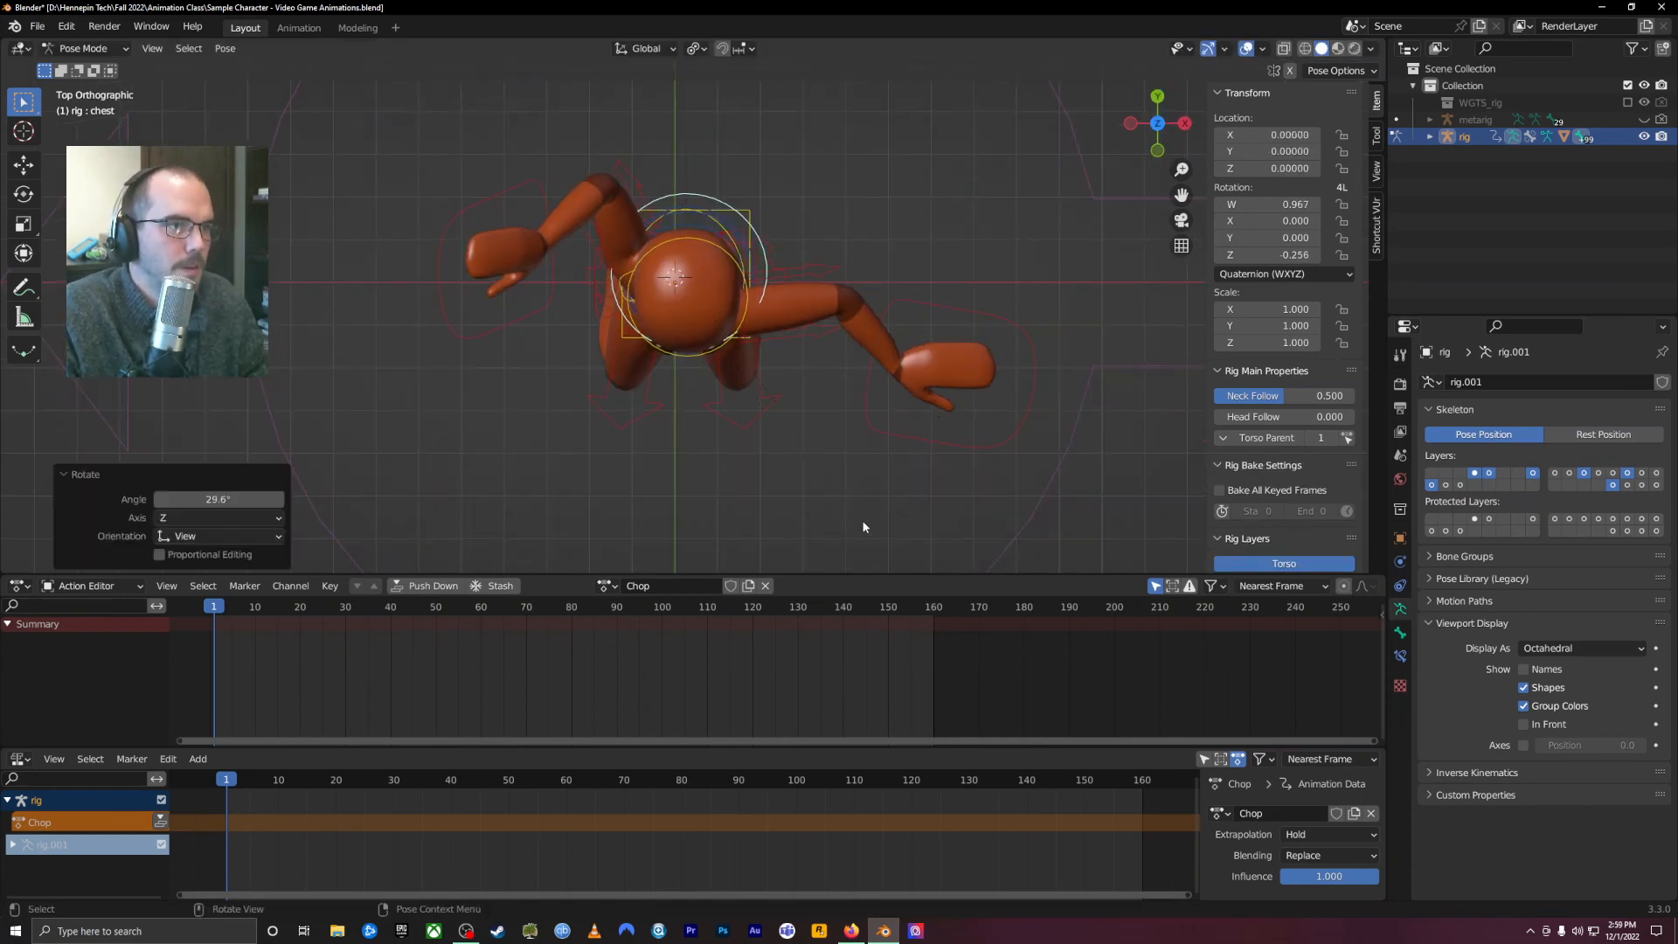
Move the right hand IK control back about 0.19 along Y and rotate it about -41.3° in a side view.
{"action": "left_click", "coordinate": [487, 333]}
{"action": "key", "text": "g"}
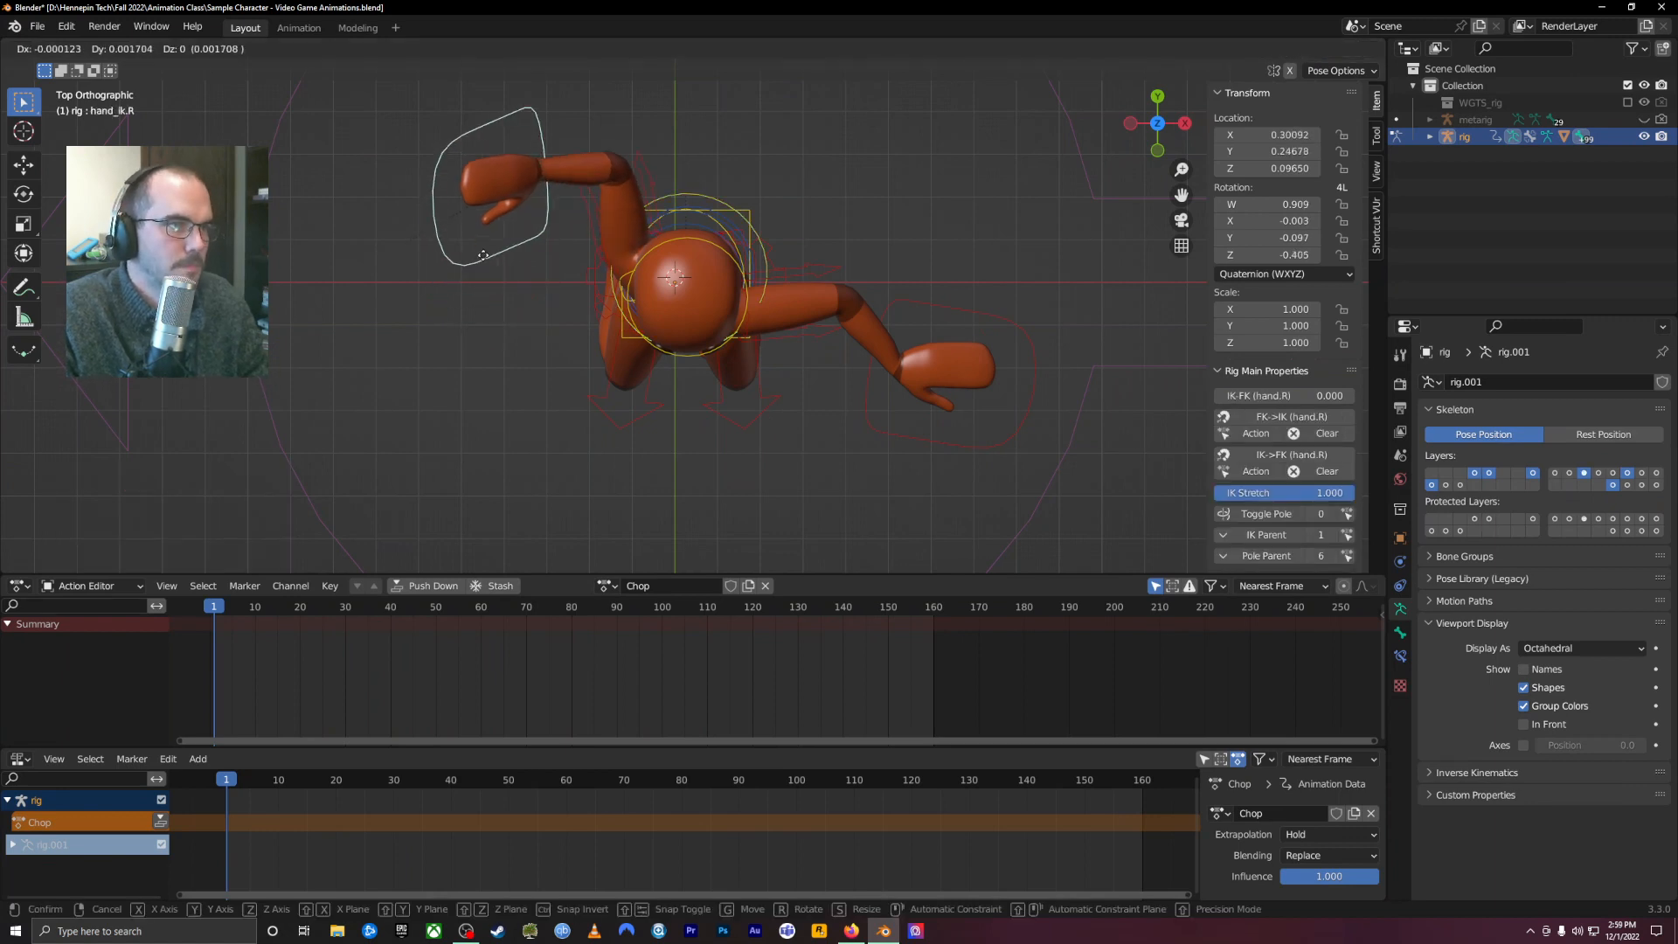
{"action": "left_click", "coordinate": [482, 250]}
{"action": "middle_click_drag", "start_coordinate": [535, 392], "coordinate": [696, 232]}
{"action": "key", "text": "r"}
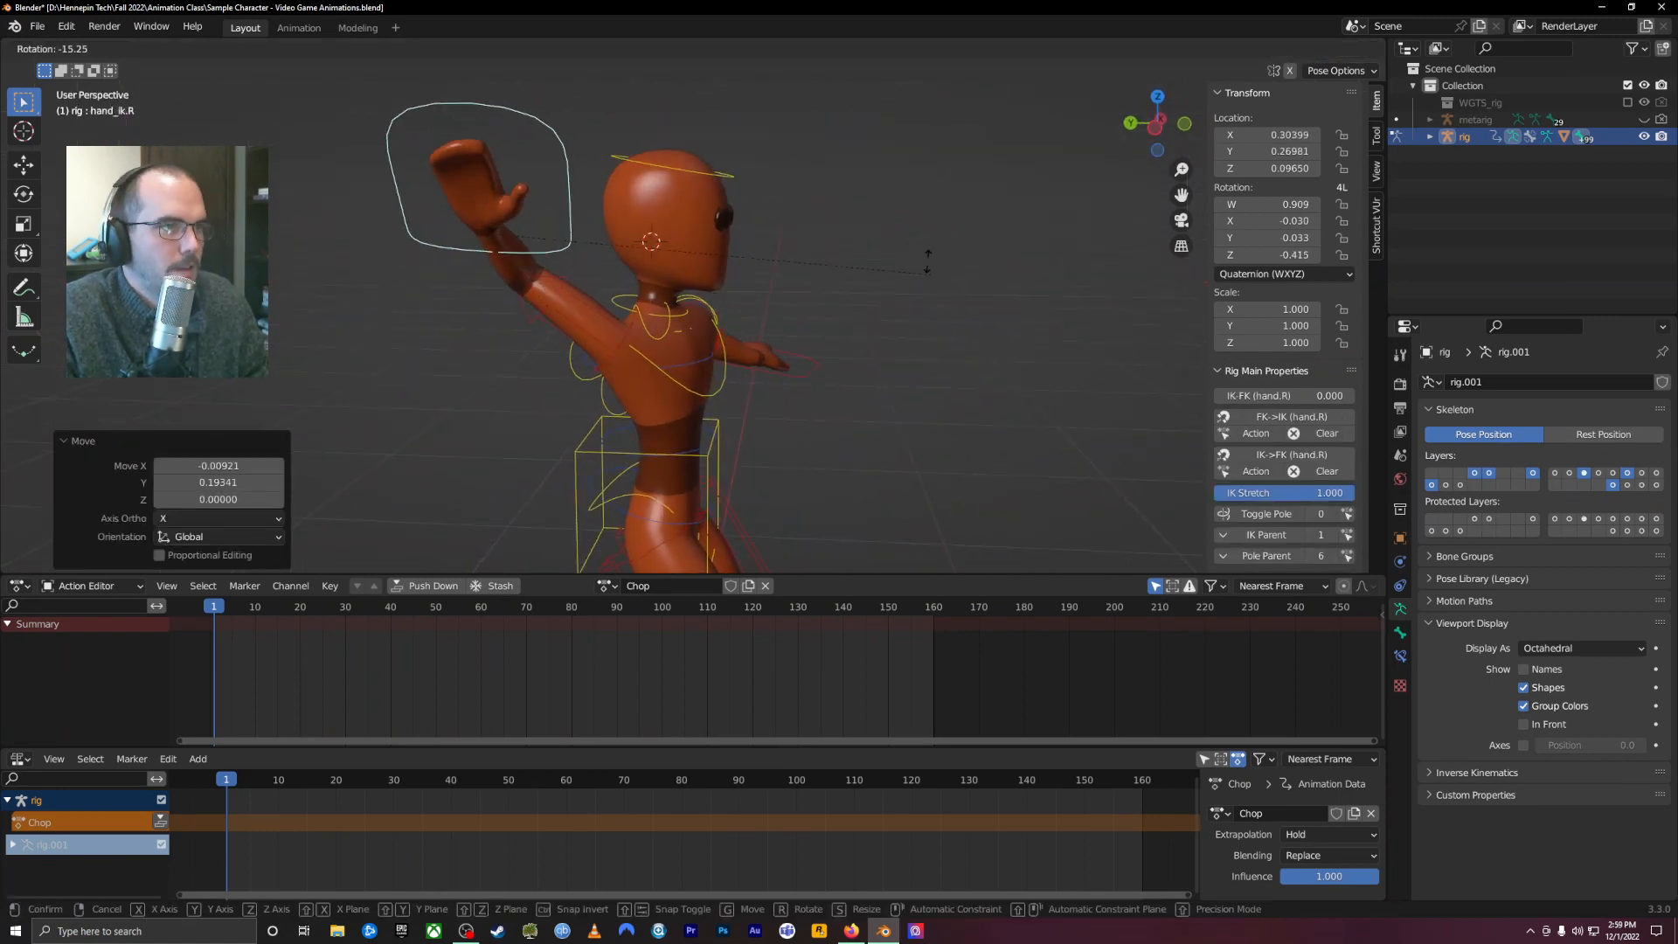
{"action": "middle_click_drag", "start_coordinate": [852, 157], "coordinate": [724, 276]}
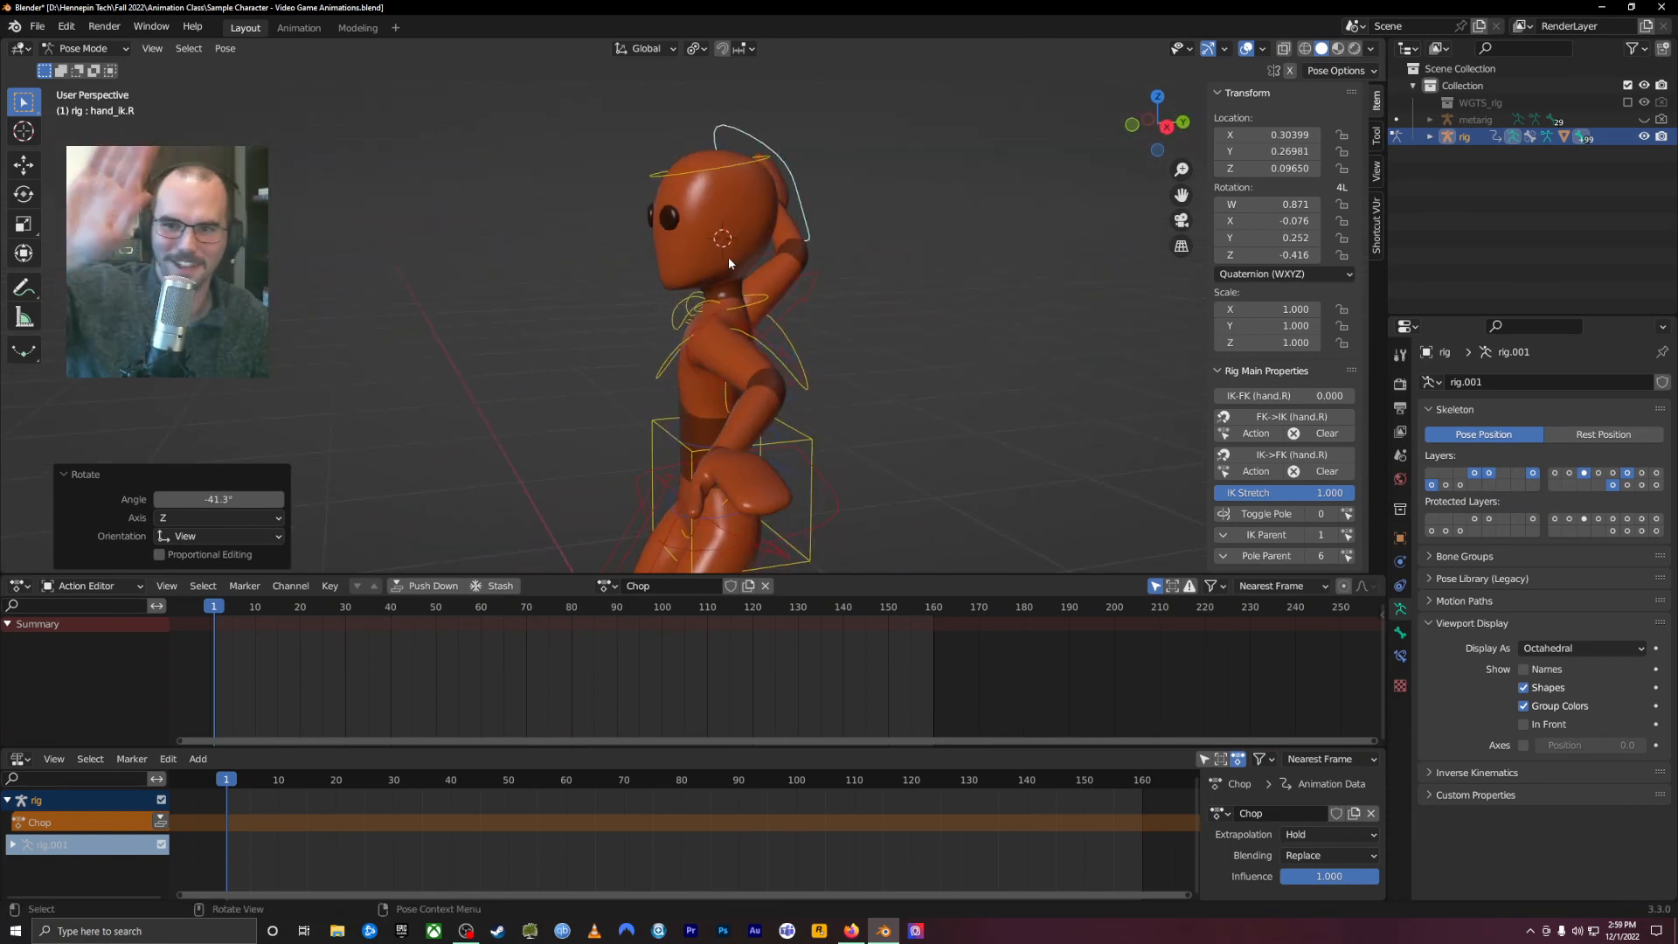
{"action": "middle_click_drag", "start_coordinate": [538, 6], "coordinate": [877, 358]}
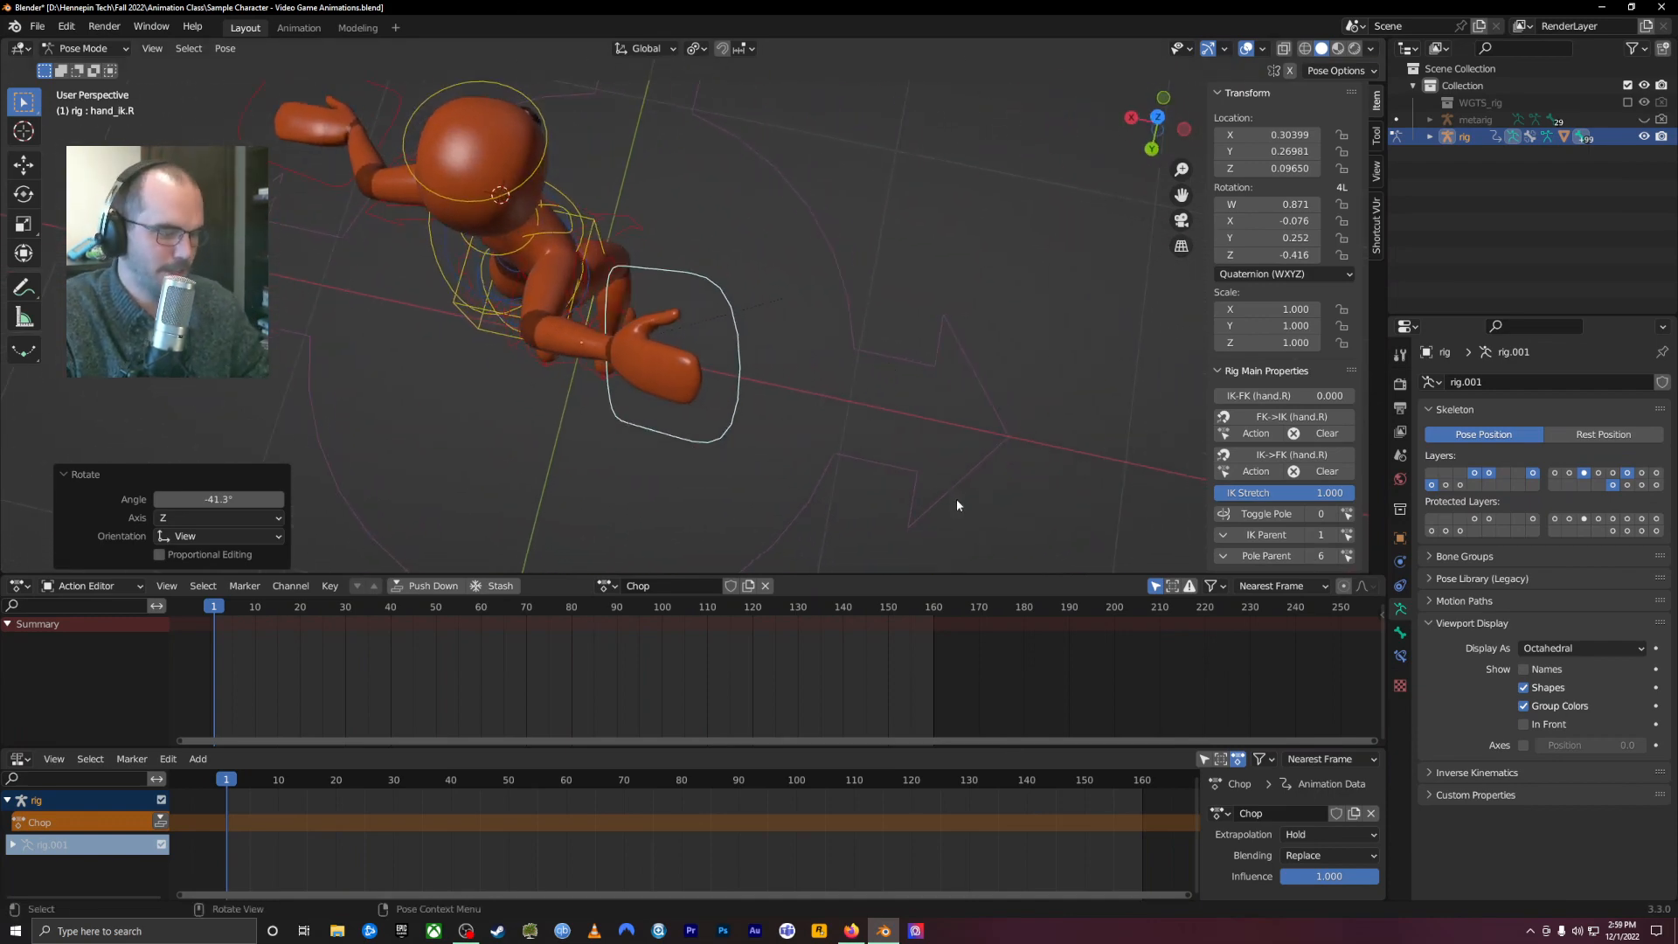
Reorient the right hand IK control with three view-based rotations, reaching about W 0.237, X 0.642, Y 0.654, Z -0.322.
{"action": "key", "text": "r"}
{"action": "left_click", "coordinate": [803, 415]}
{"action": "middle_click_drag", "start_coordinate": [803, 413], "coordinate": [992, 268]}
{"action": "key", "text": "r"}
{"action": "left_click", "coordinate": [812, 238]}
{"action": "key", "text": "r"}
{"action": "left_click", "coordinate": [883, 556]}
{"action": "middle_click_drag", "start_coordinate": [918, 412], "coordinate": [651, 103]}
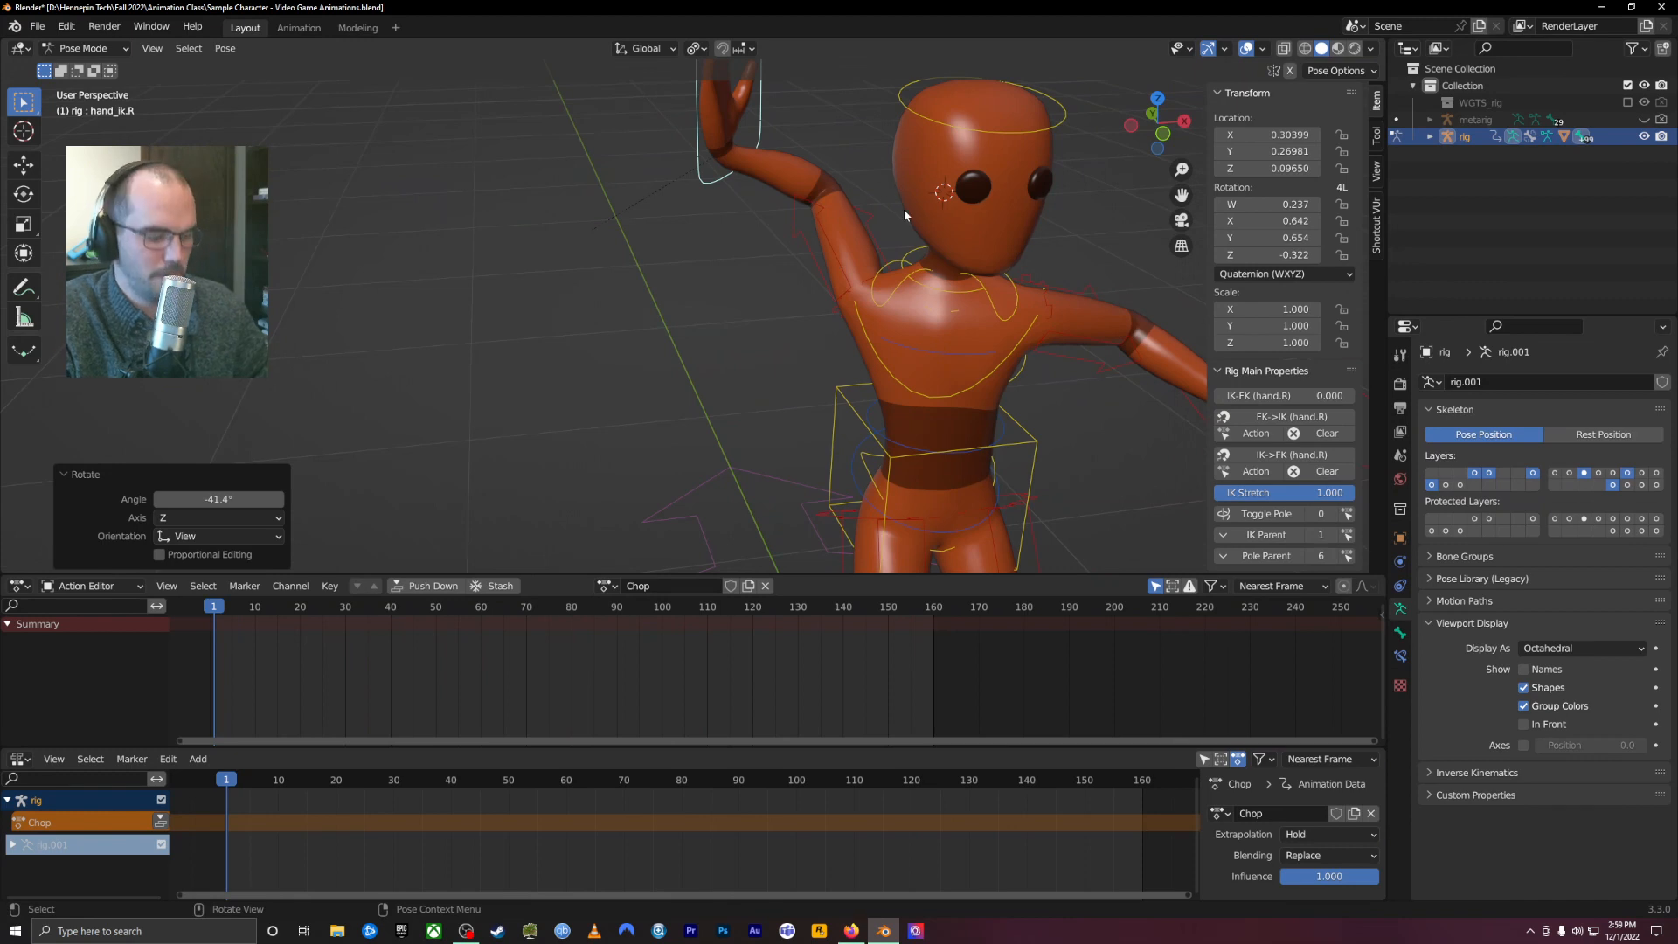
Move the right hand IK control outward and down by about X -0.13, Z -0.06, and rotate it about -52.6° in the view.
{"action": "key", "text": "g"}
{"action": "left_click", "coordinate": [837, 242]}
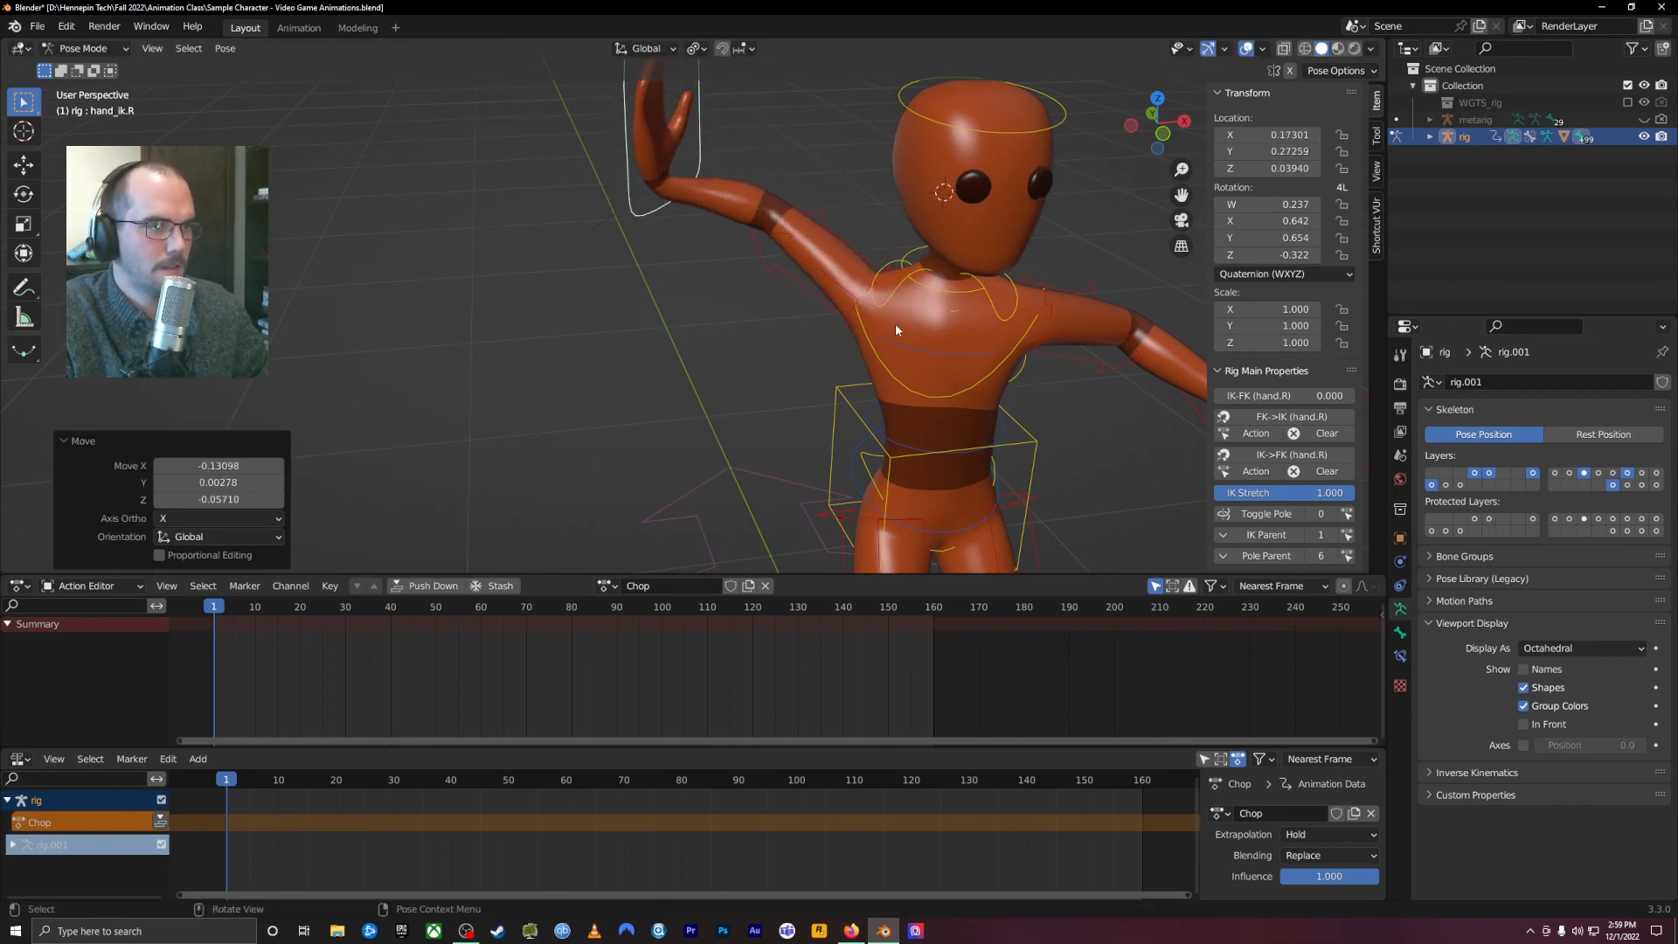
{"action": "key", "text": "r"}
{"action": "left_click", "coordinate": [865, 102]}
{"action": "middle_click_drag", "start_coordinate": [804, 206], "coordinate": [1019, 211]}
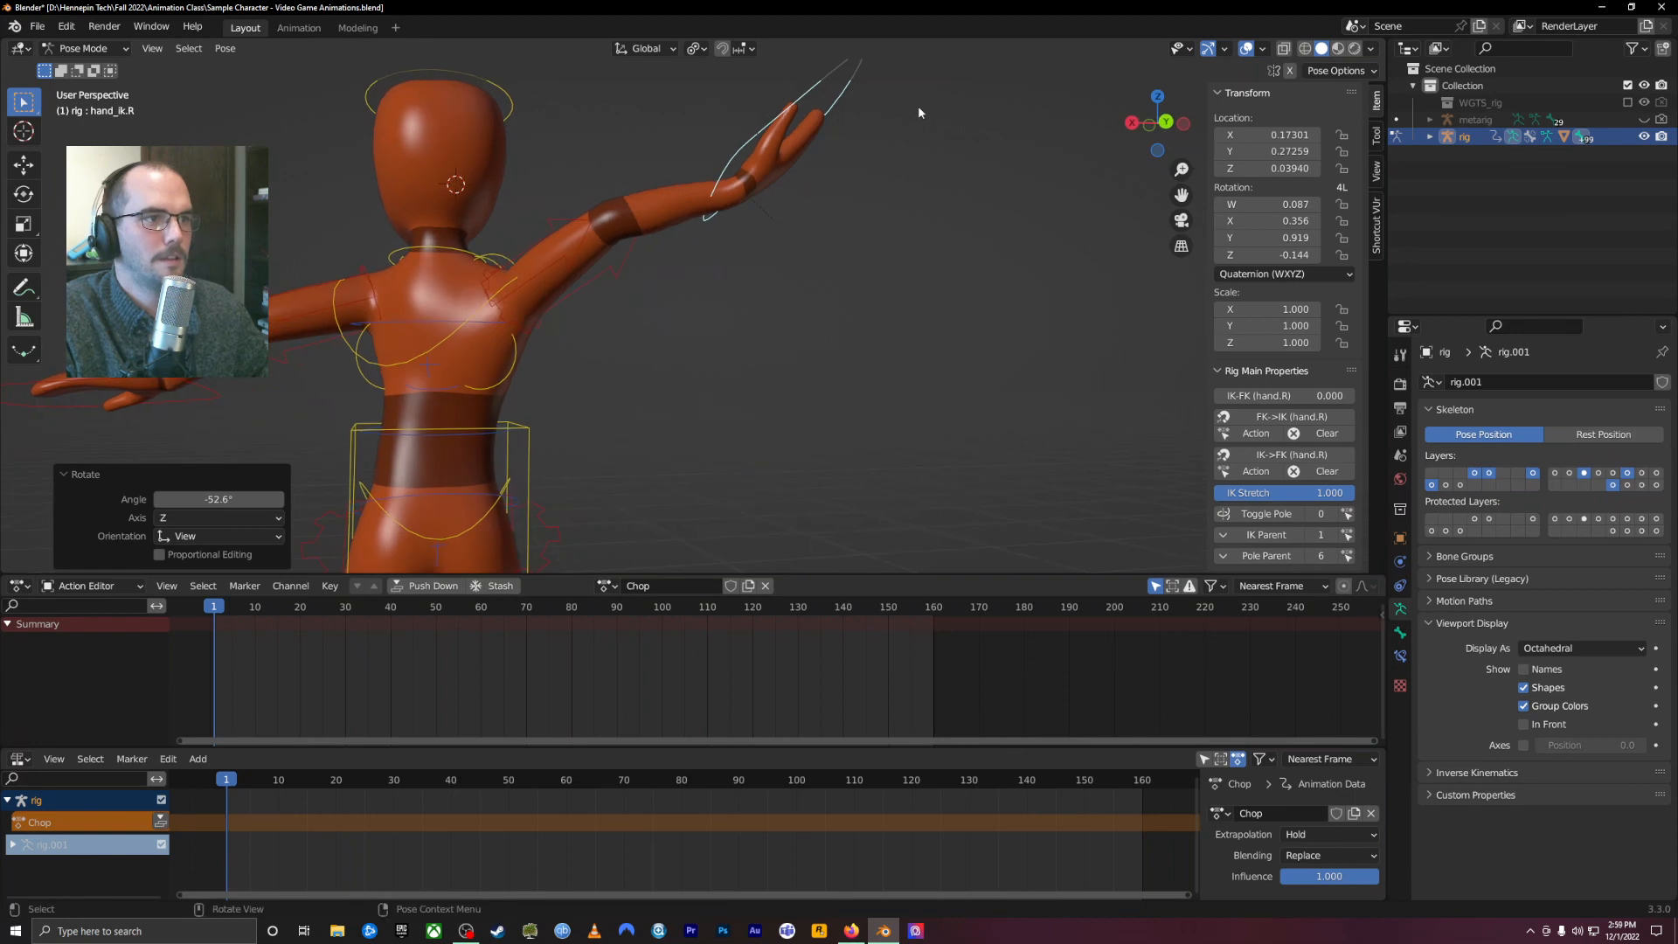
Raise the right hand IK control above head height, to about X 0.28, Y 0.25, Z 0.23.
{"action": "key", "text": "g"}
{"action": "left_click", "coordinate": [940, 92]}
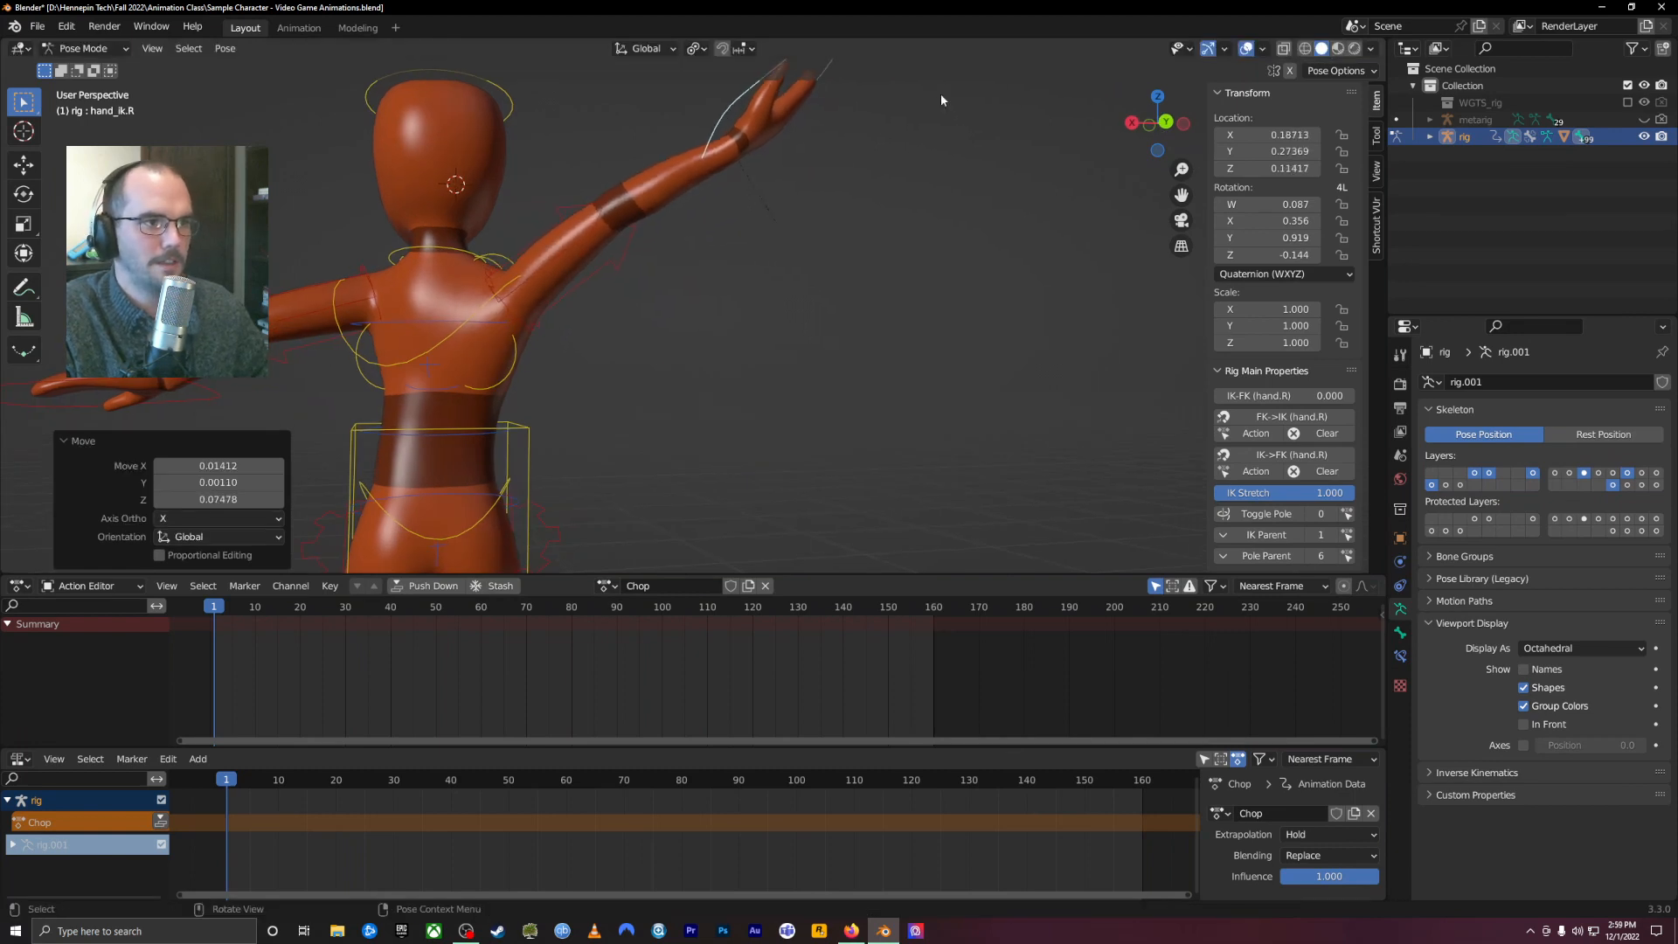
{"action": "middle_click_drag", "start_coordinate": [940, 93], "coordinate": [878, 198]}
{"action": "scroll", "coordinate": [884, 161], "scroll_direction": "down", "scroll_amount": 4}
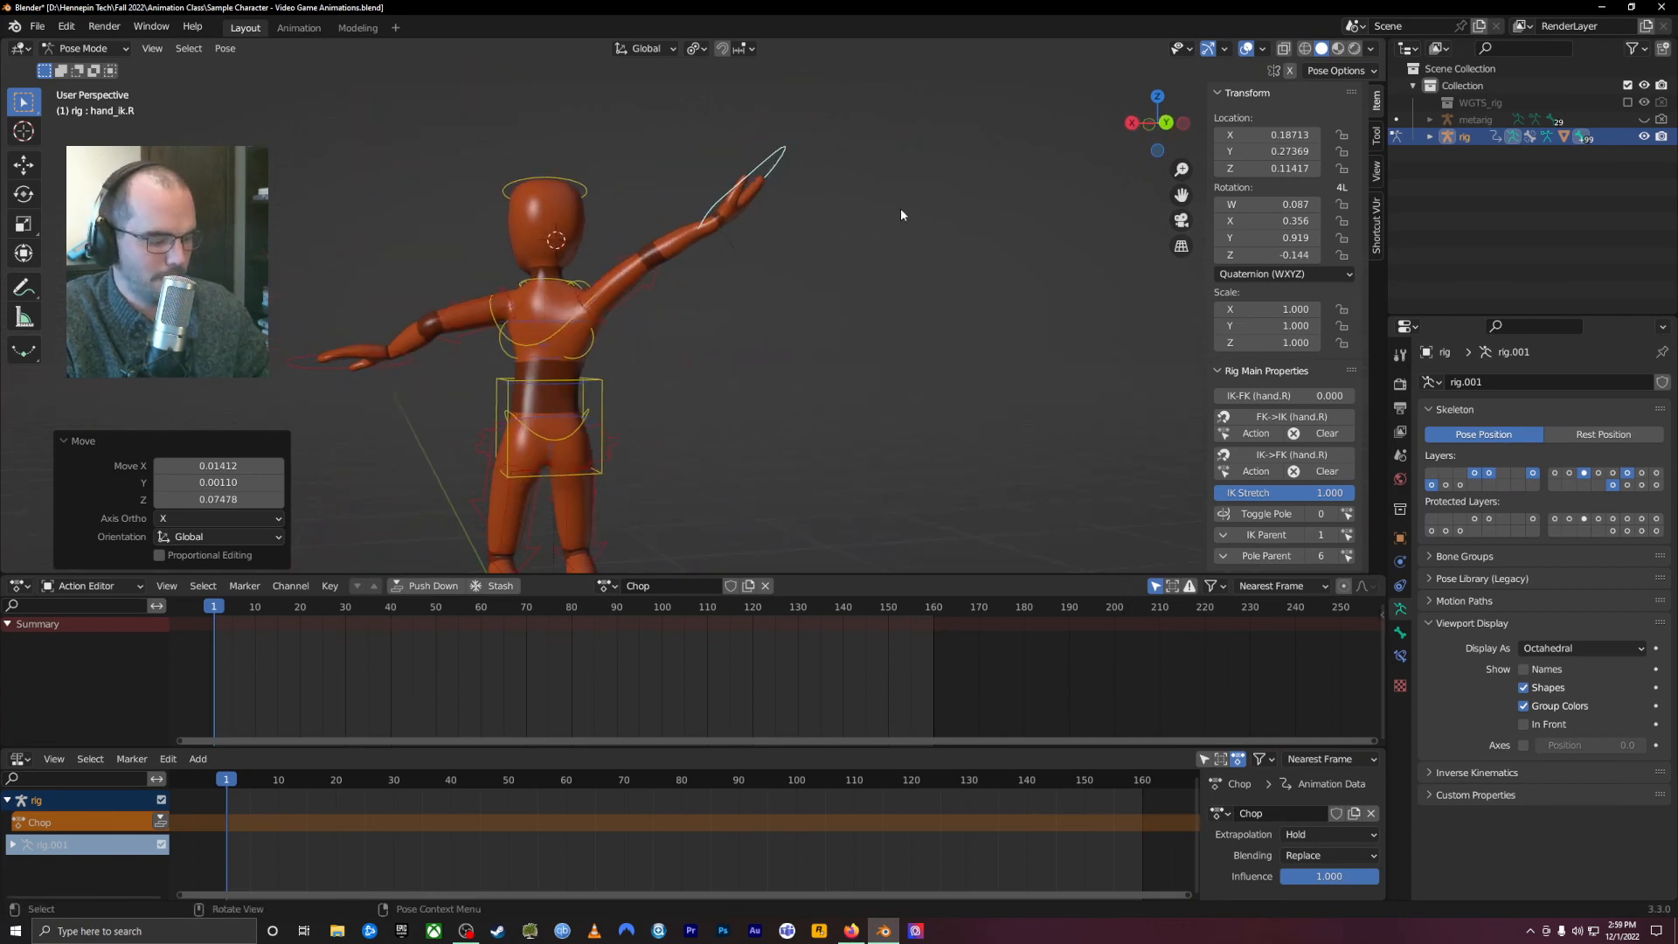
{"action": "key", "text": "g"}
{"action": "left_click", "coordinate": [871, 174]}
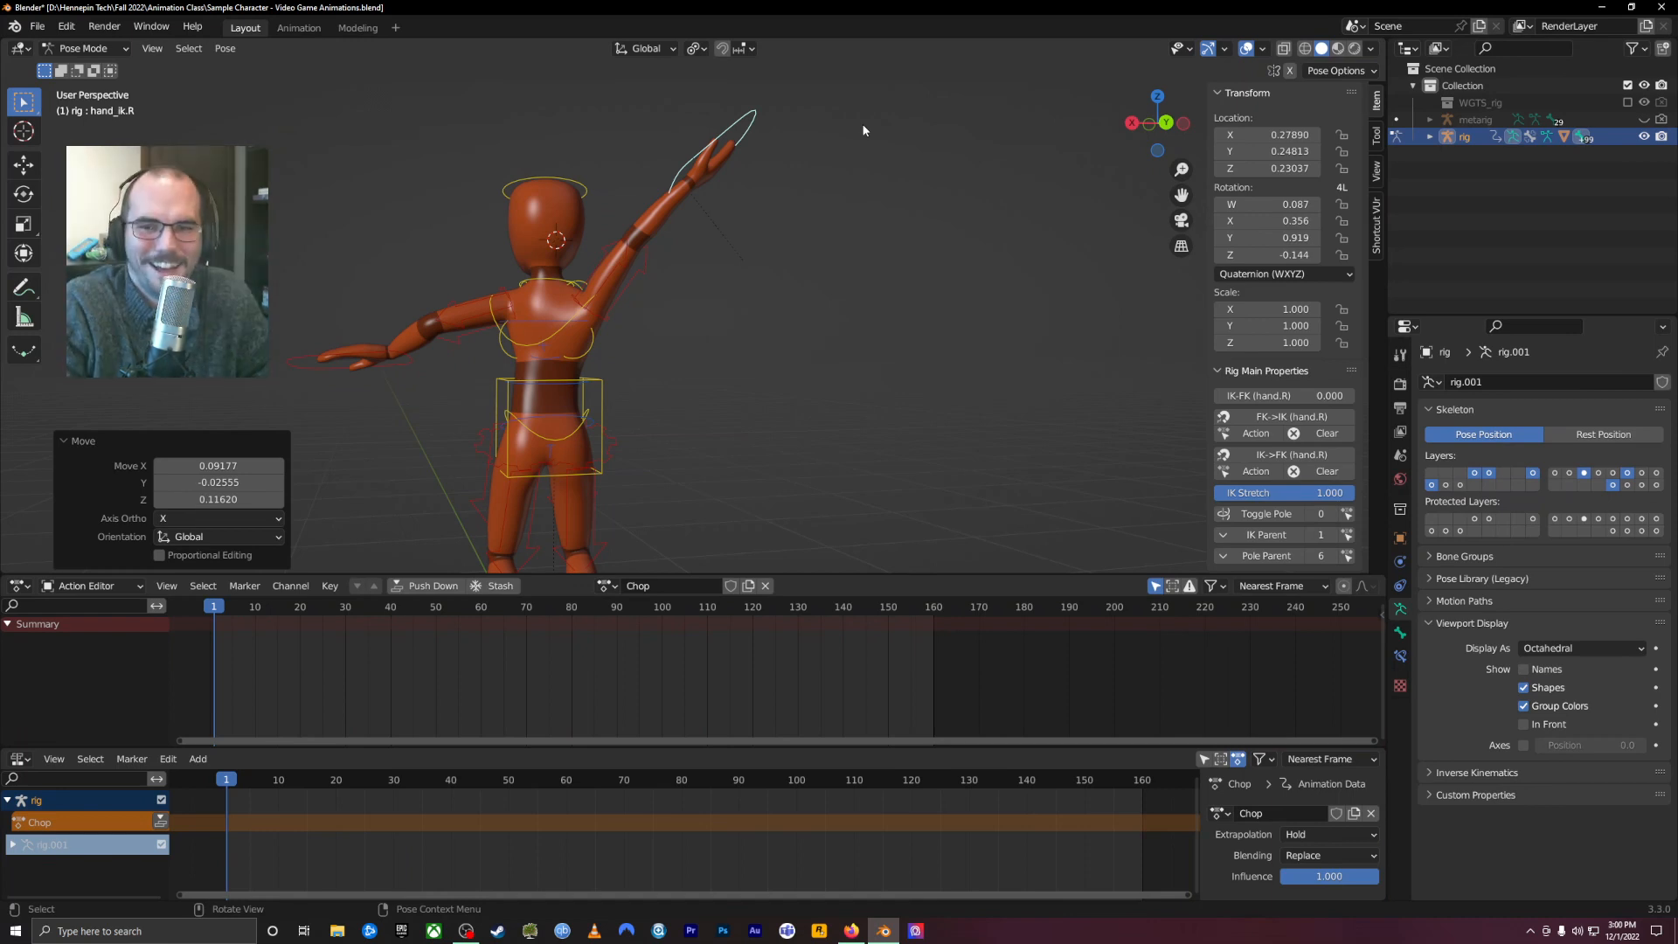
Move the left hand IK control forward about 0.12 and rotate it about 52.8° in a side view.
{"action": "middle_click_drag", "start_coordinate": [430, 285], "coordinate": [611, 417]}
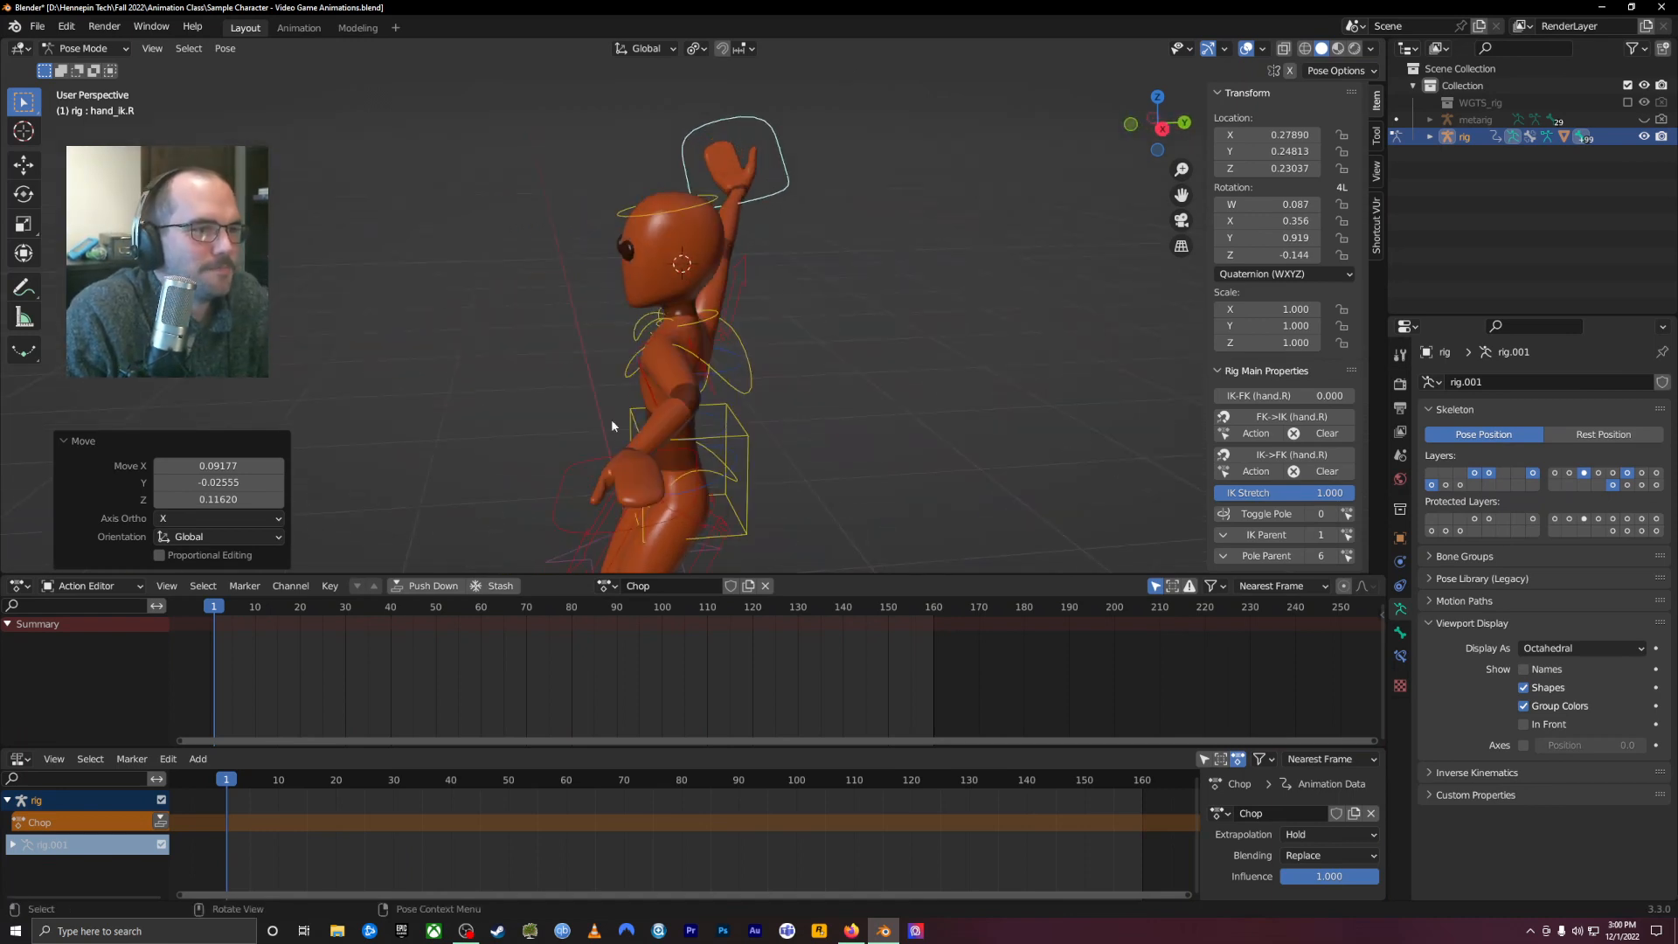
{"action": "left_click", "coordinate": [602, 528]}
{"action": "middle_click_drag", "start_coordinate": [761, 540], "coordinate": [753, 517]}
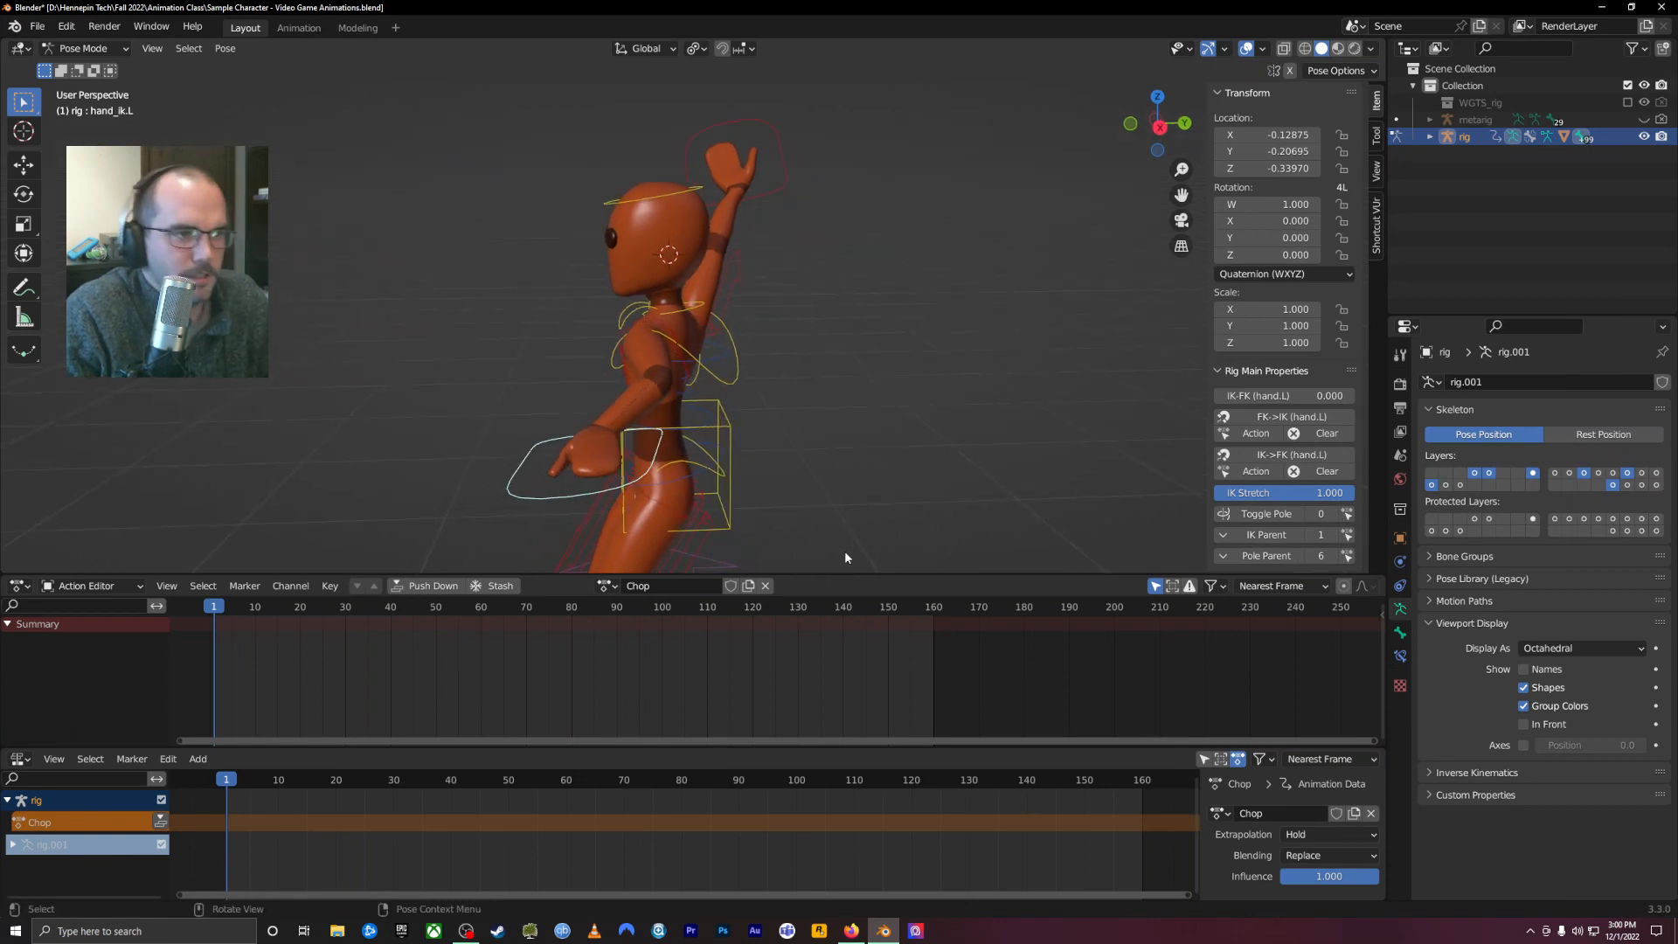
{"action": "key", "text": "g"}
{"action": "left_click", "coordinate": [788, 560]}
{"action": "key", "text": "r"}
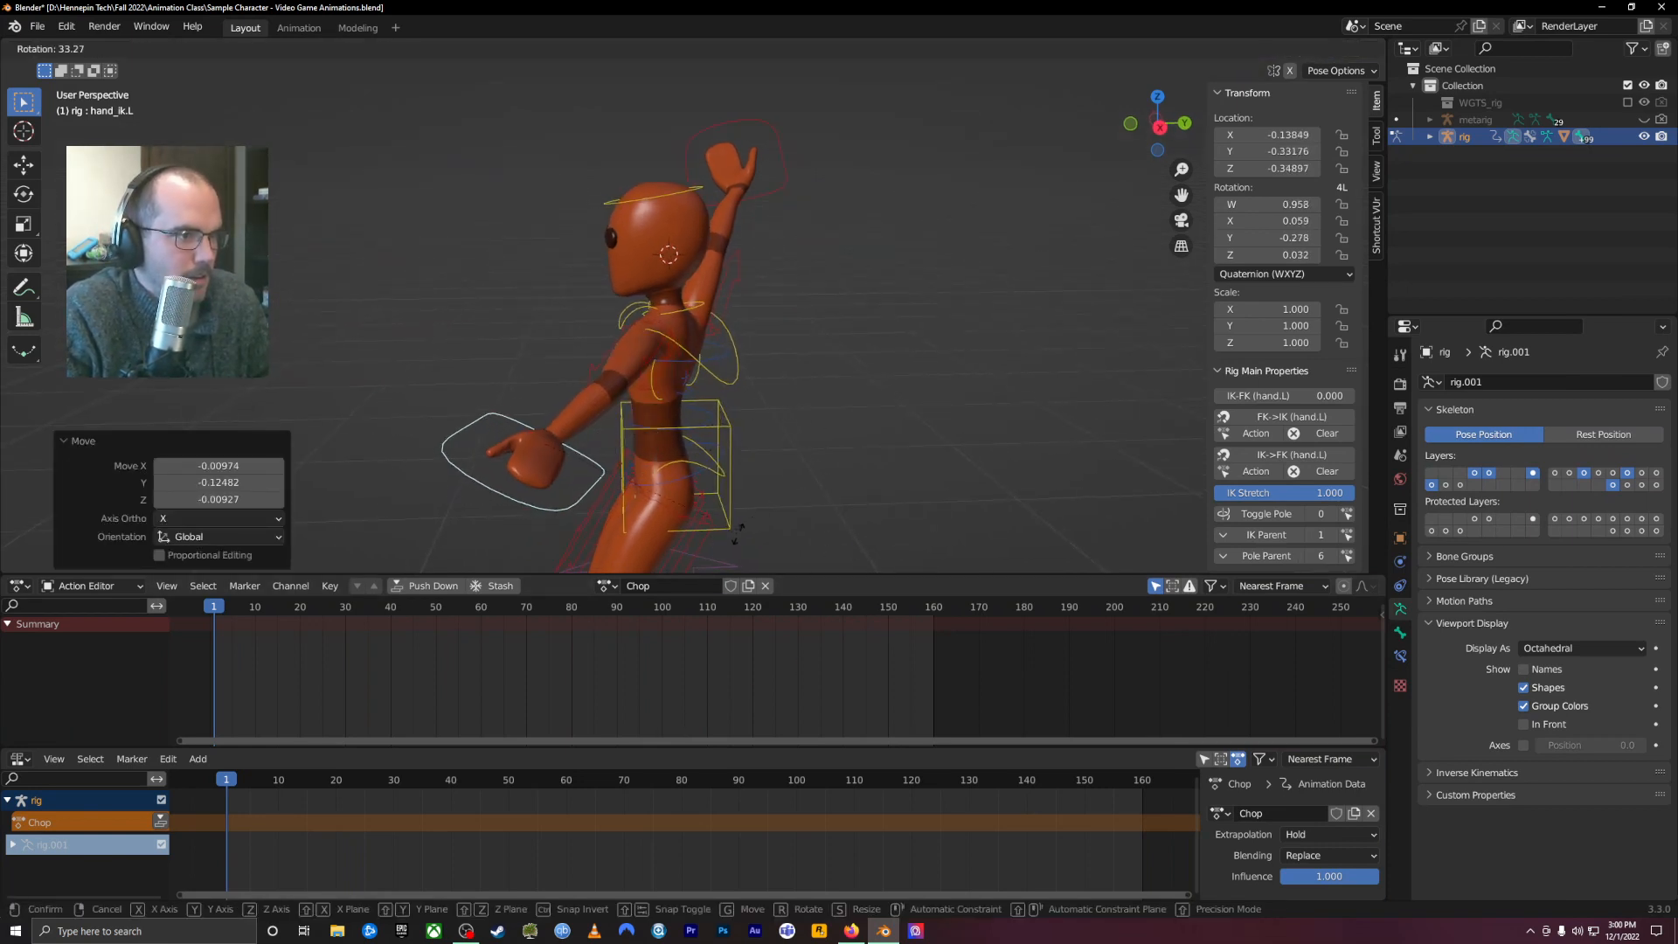
{"action": "left_click", "coordinate": [815, 19]}
{"action": "middle_click_drag", "start_coordinate": [839, 218], "coordinate": [1091, 437]}
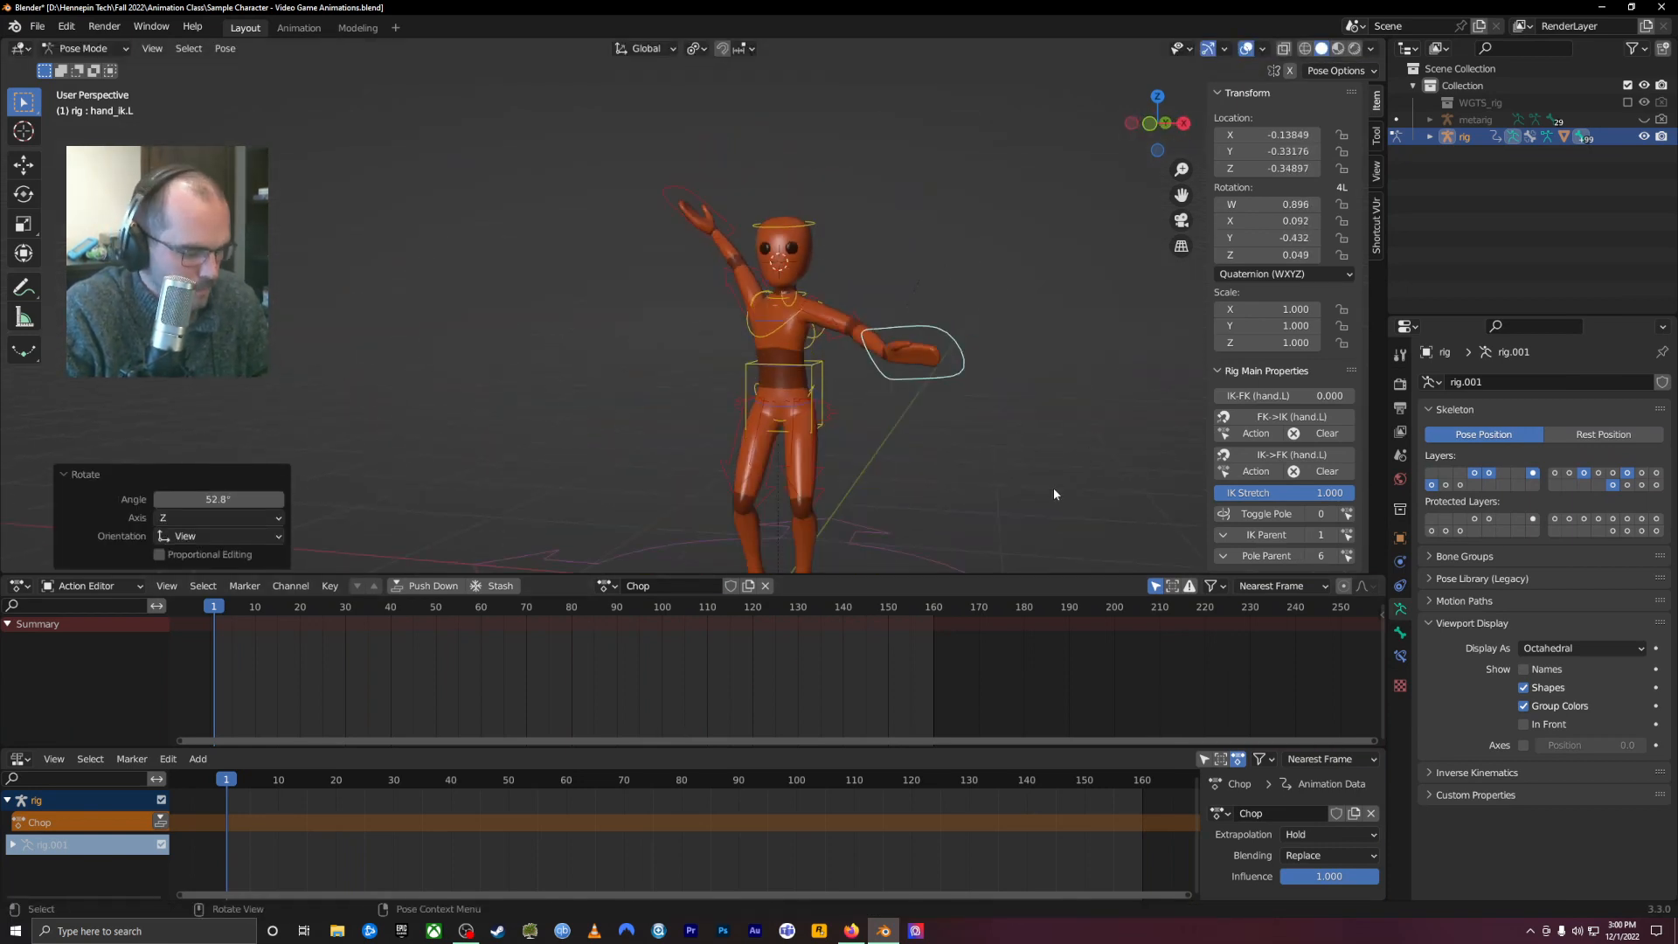
Bring the left hand IK control inward and lower it, to about X -0.32, Y -0.39, Z -0.43.
{"action": "key", "text": "g"}
{"action": "left_click", "coordinate": [1031, 524]}
{"action": "middle_click_drag", "start_coordinate": [1052, 529], "coordinate": [1101, 524]}
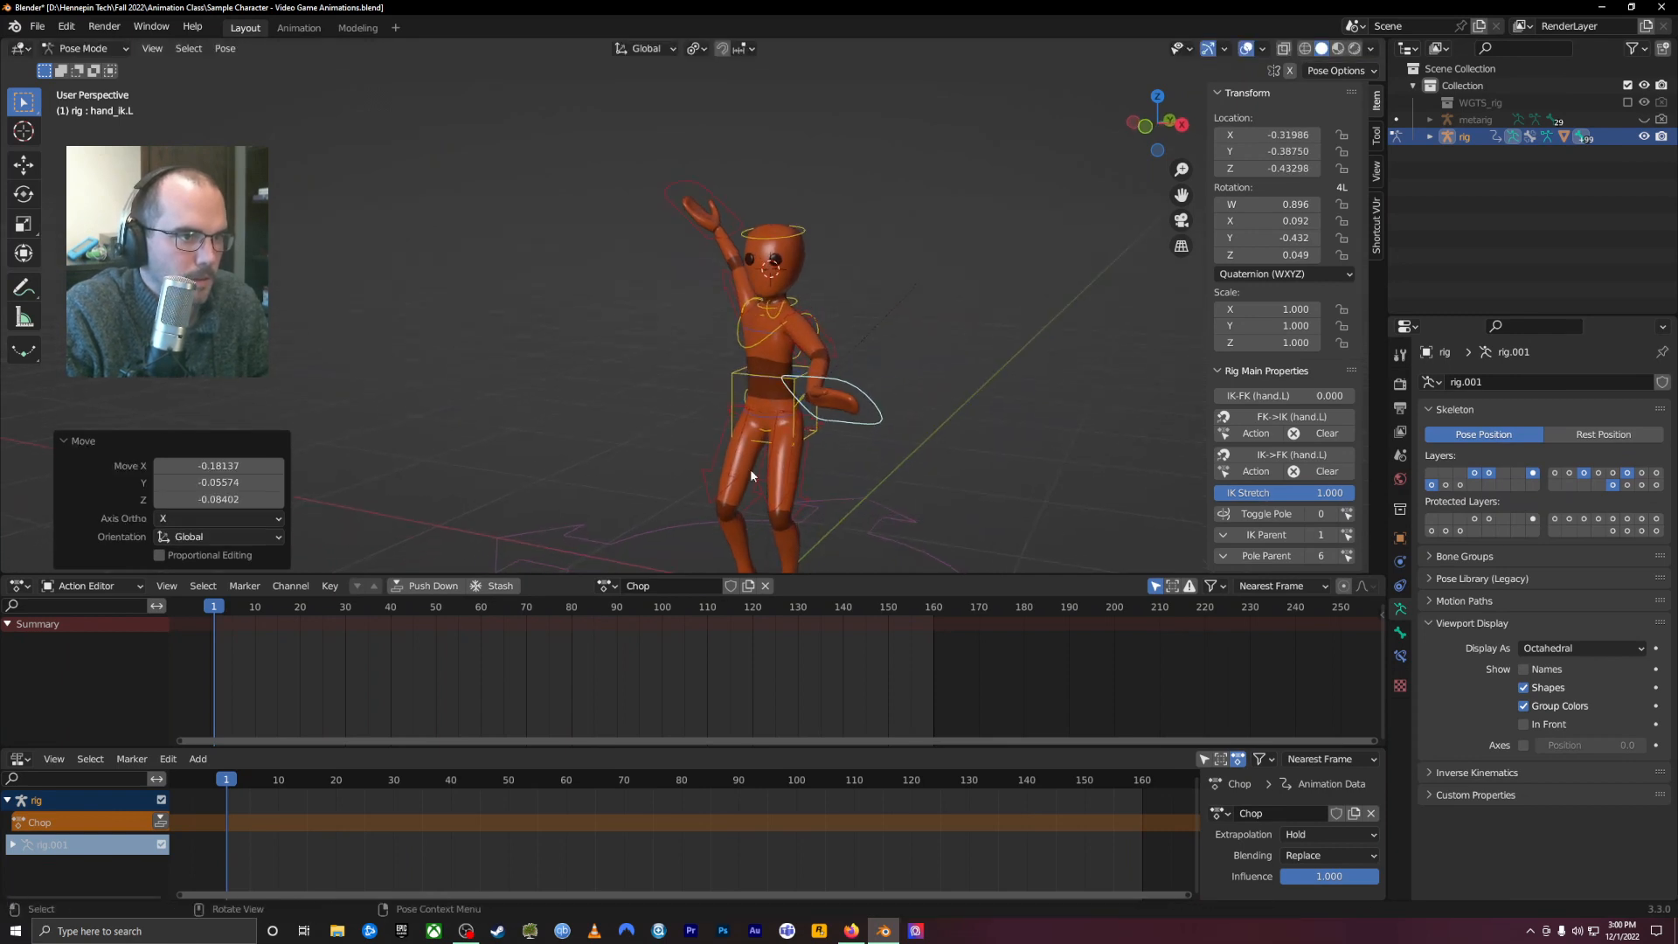
Twist the torso control about 28.7° around the vertical axis as seen from directly above.
{"action": "left_click", "coordinate": [767, 377]}
{"action": "middle_click_drag", "start_coordinate": [886, 543], "coordinate": [915, 81]}
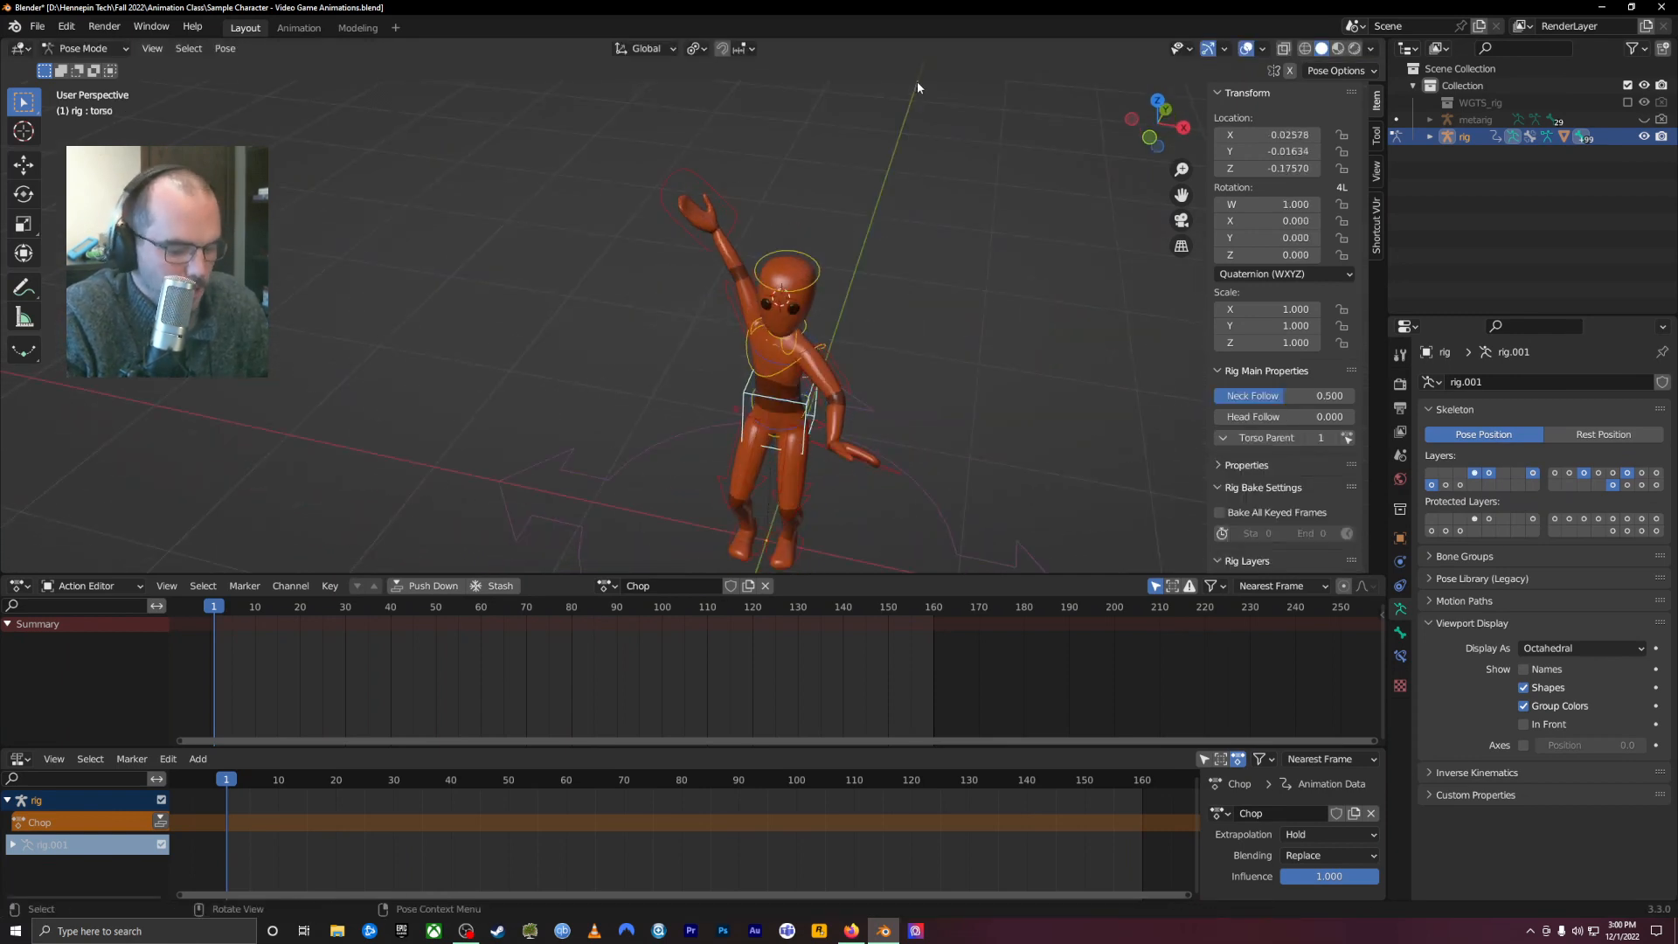
{"action": "key", "text": "KP_7"}
{"action": "key", "text": "r"}
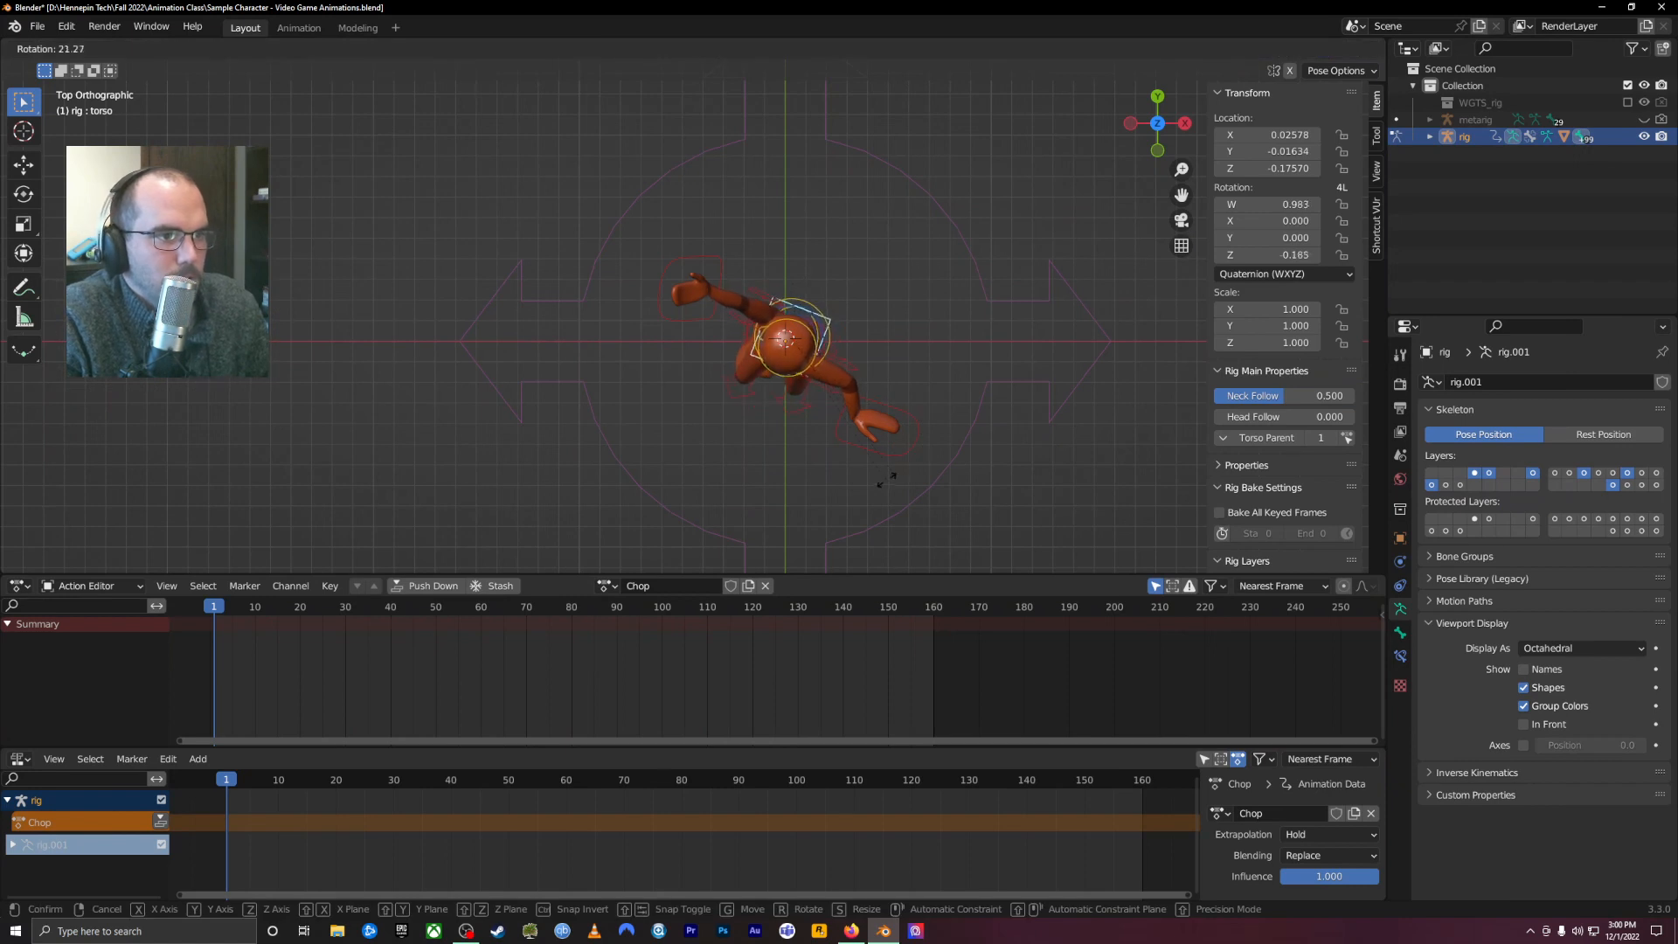
{"action": "left_click", "coordinate": [869, 485]}
{"action": "middle_click_drag", "start_coordinate": [869, 485], "coordinate": [956, 579]}
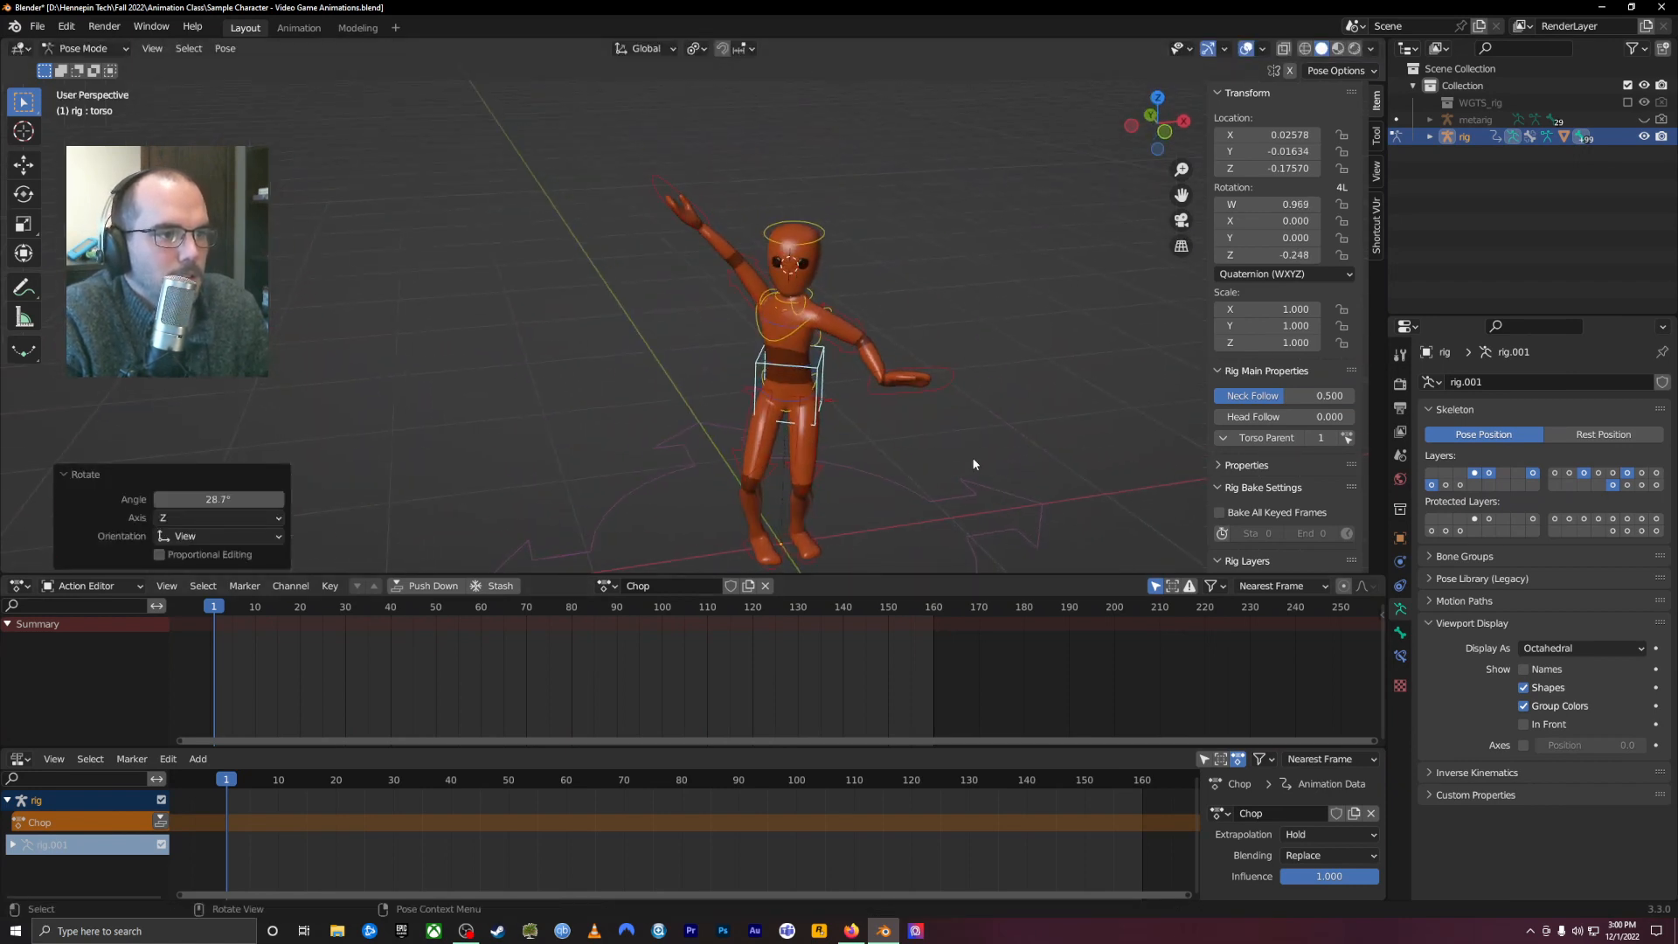
Slide the right foot IK control back and outward along the ground, to about X -0.16, Y 0.32, keeping Z locked.
{"action": "middle_click_drag", "start_coordinate": [975, 464], "coordinate": [1192, 416], "text": "shift"}
{"action": "left_click", "coordinate": [881, 391]}
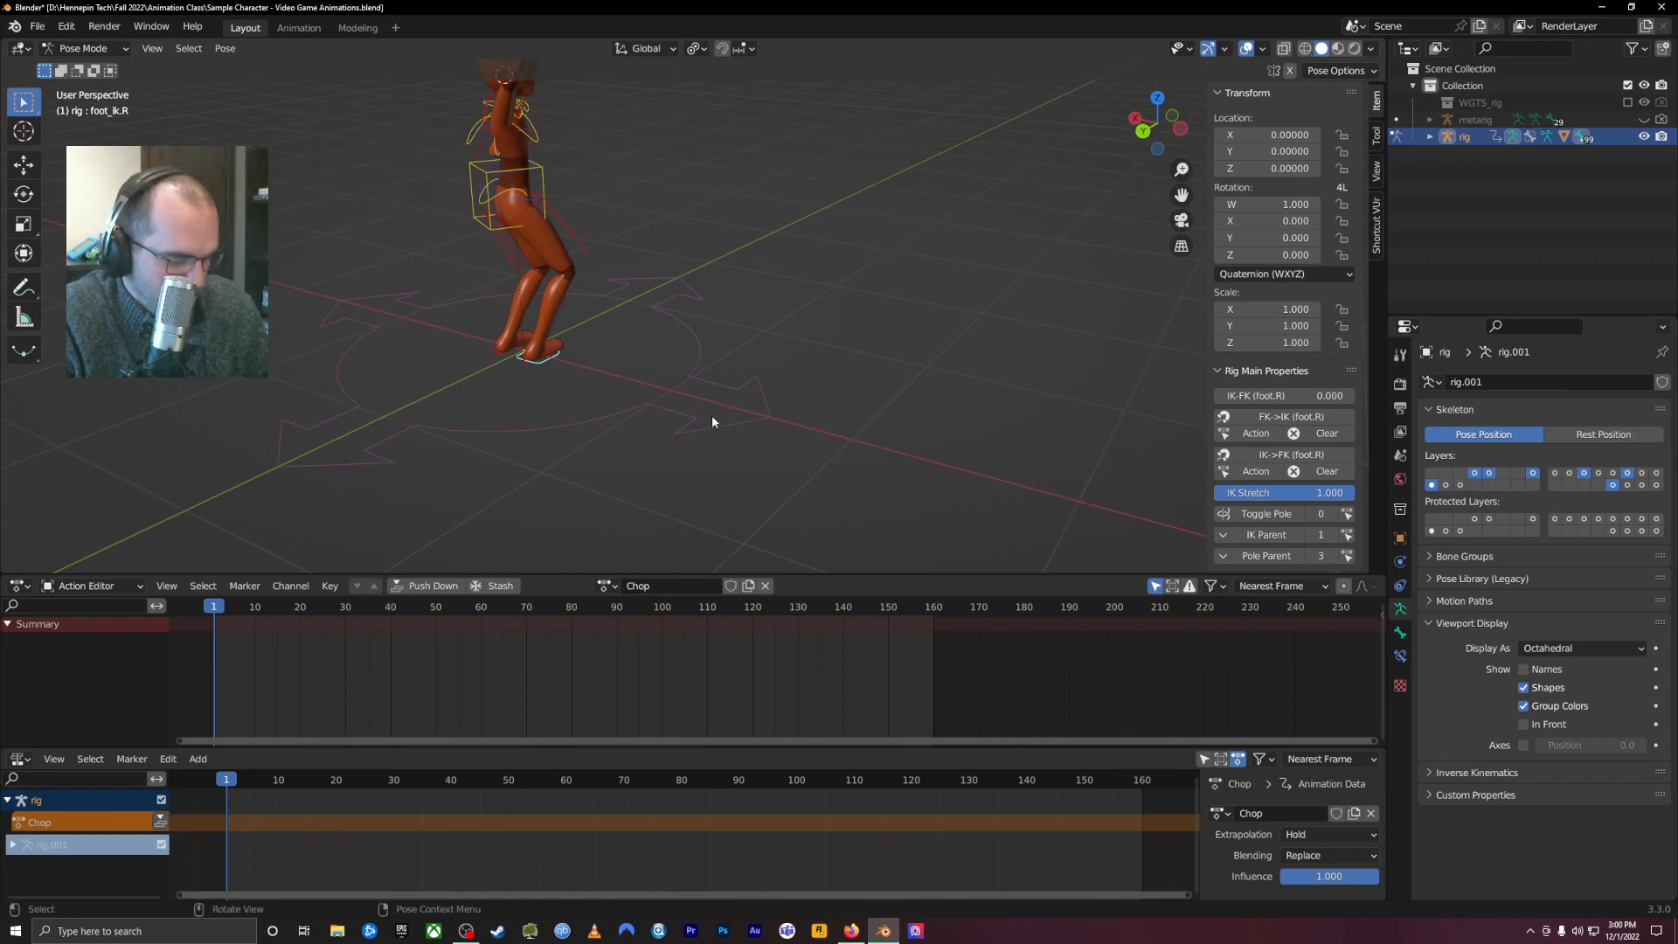
{"action": "key", "text": "g"}
{"action": "key", "text": "shift+z"}
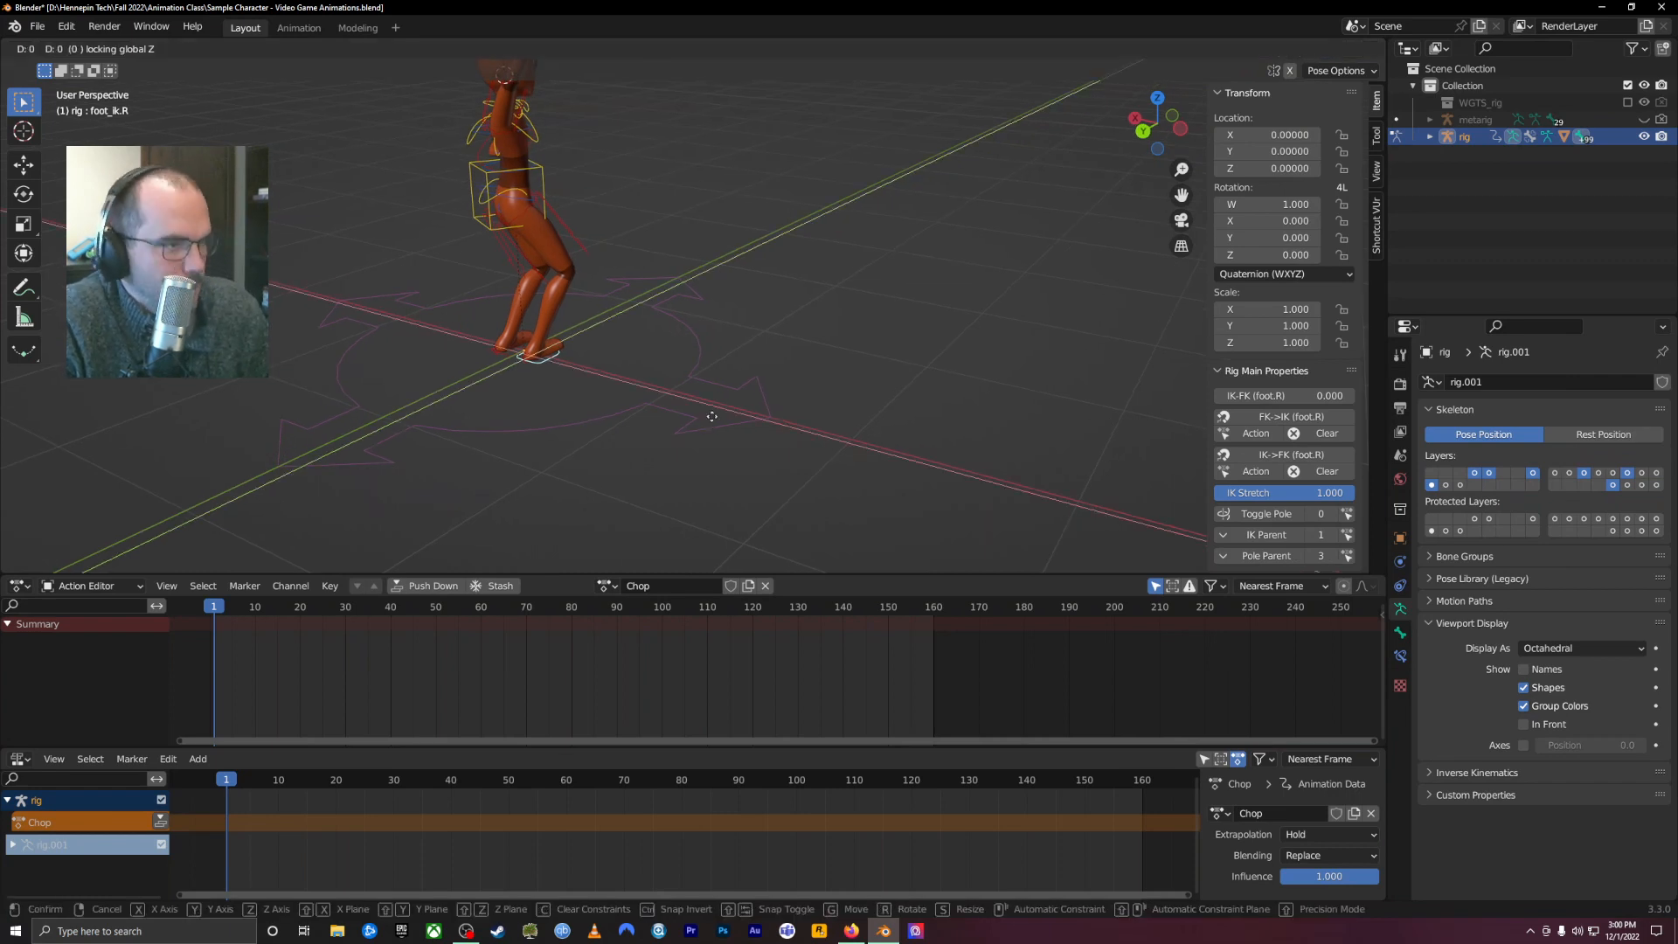
{"action": "left_click", "coordinate": [464, 372]}
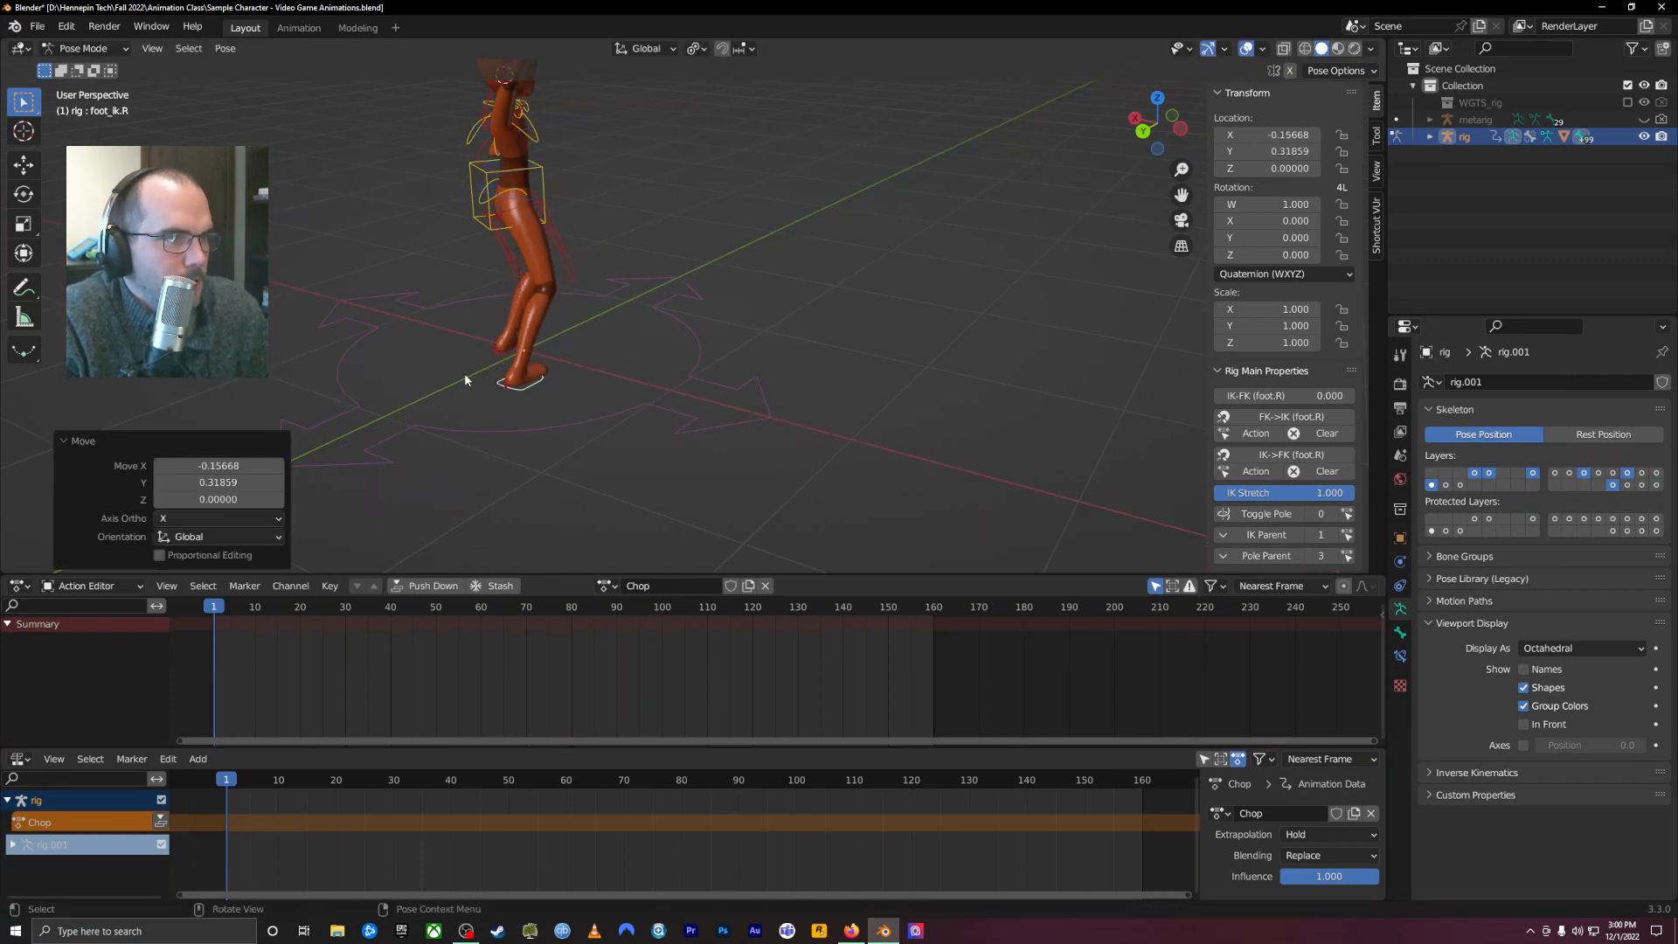
Slide the left foot IK control forward along the ground, to about X 0.05, Y -0.28, keeping Z locked.
{"action": "middle_click_drag", "start_coordinate": [464, 372], "coordinate": [597, 406]}
{"action": "left_click", "coordinate": [368, 504]}
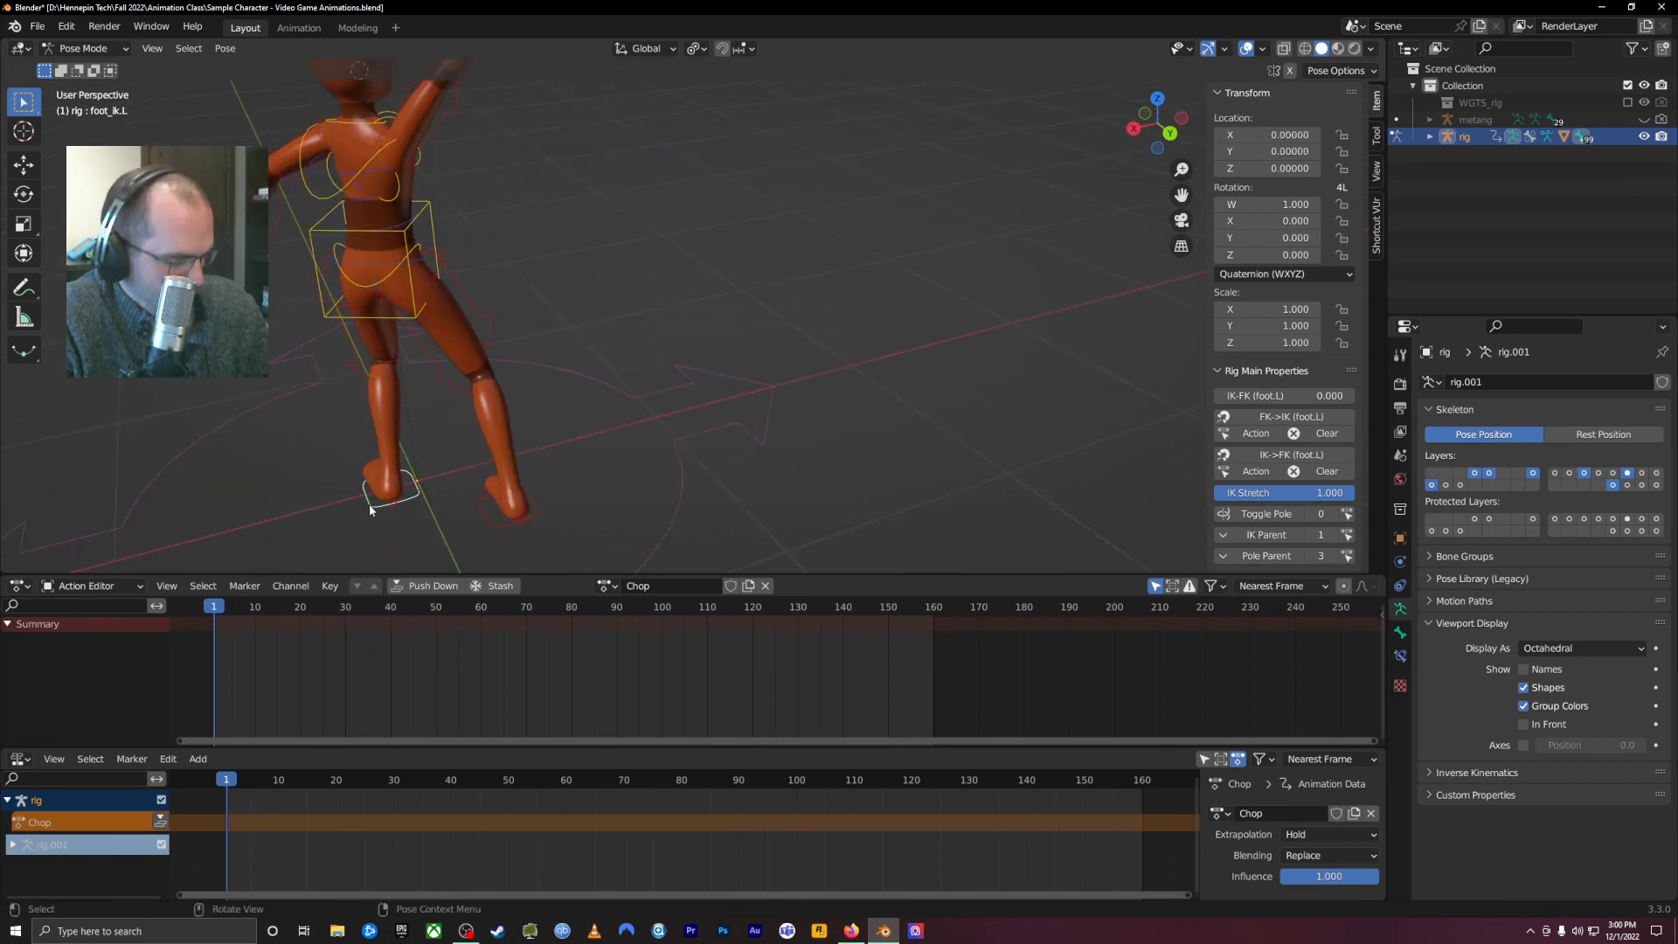
{"action": "key", "text": "g"}
{"action": "key", "text": "shift+z"}
{"action": "left_click", "coordinate": [341, 471]}
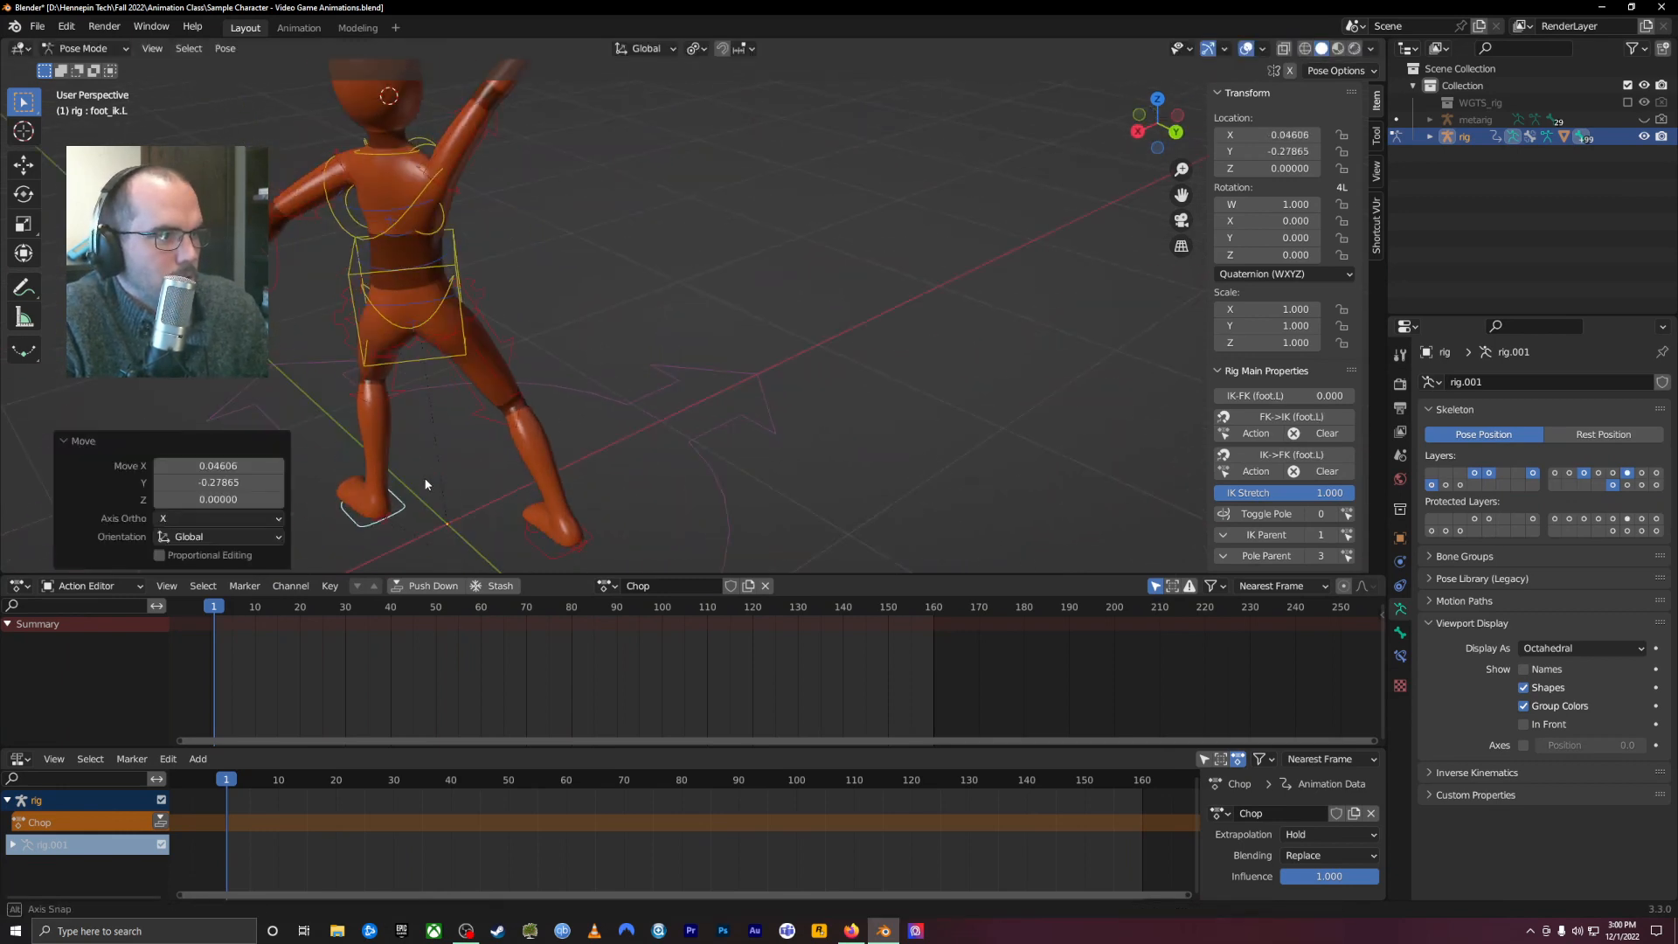
Rotate the left hand IK control about 48.5° in the view, plus about 5.5° more, angling the hand downward.
{"action": "middle_click_drag", "start_coordinate": [423, 479], "coordinate": [980, 315]}
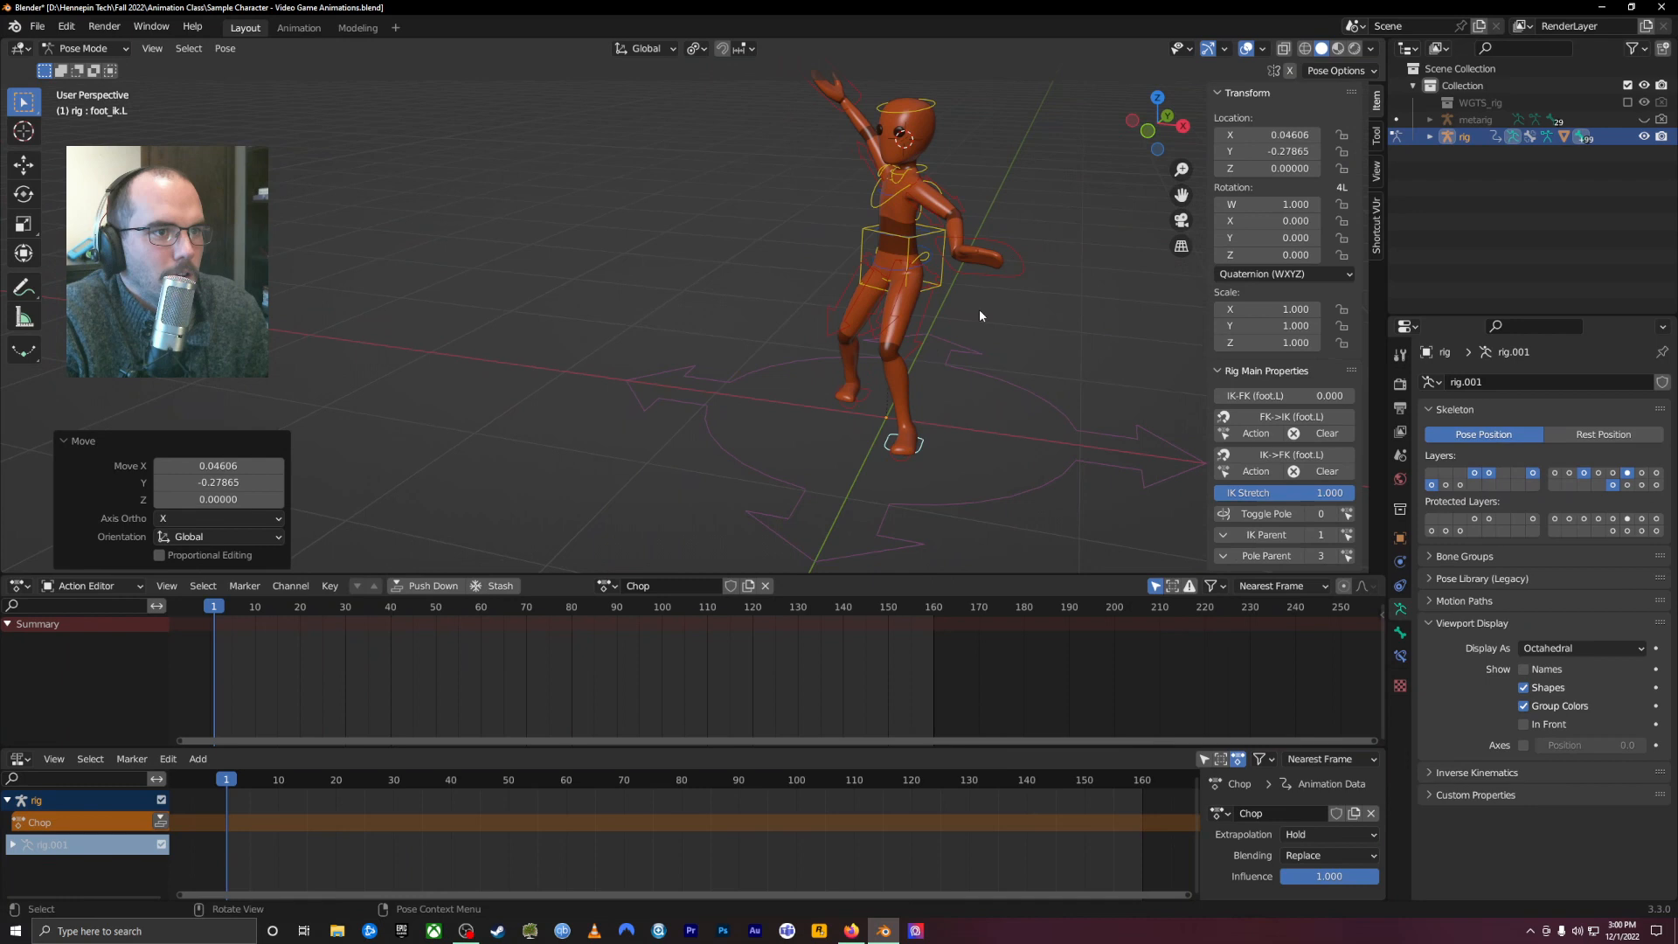
{"action": "left_click", "coordinate": [1012, 267]}
{"action": "key", "text": "r"}
{"action": "left_click", "coordinate": [1127, 356]}
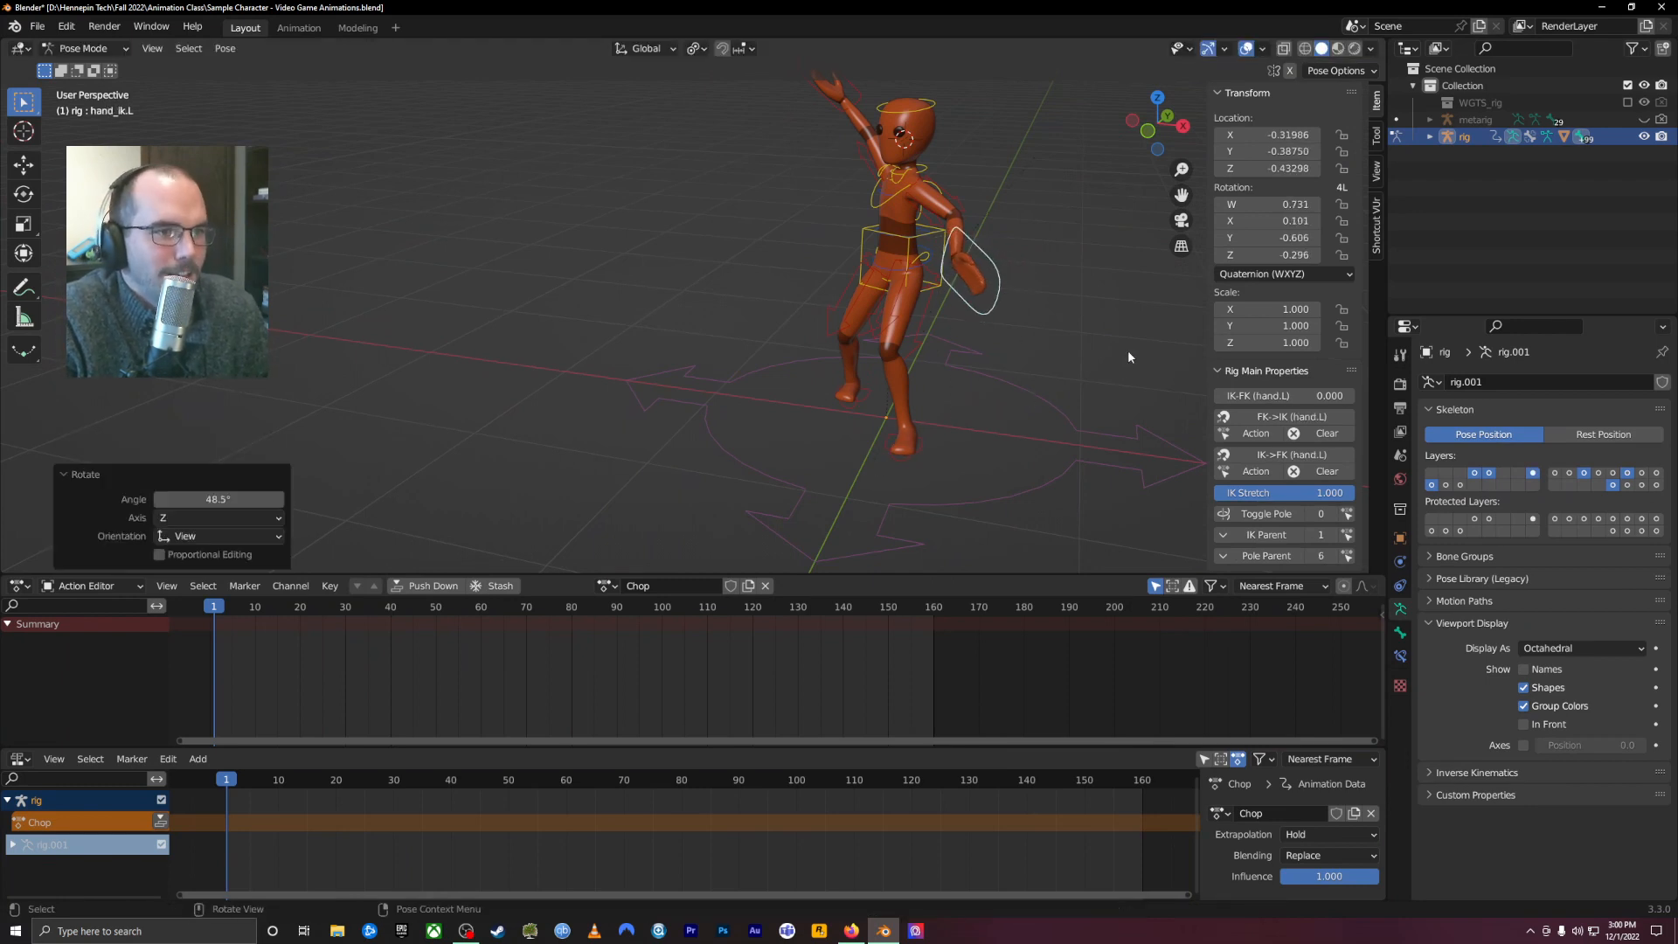
{"action": "key", "text": "r"}
{"action": "left_click", "coordinate": [1132, 365]}
{"action": "middle_click_drag", "start_coordinate": [1132, 366], "coordinate": [1103, 319]}
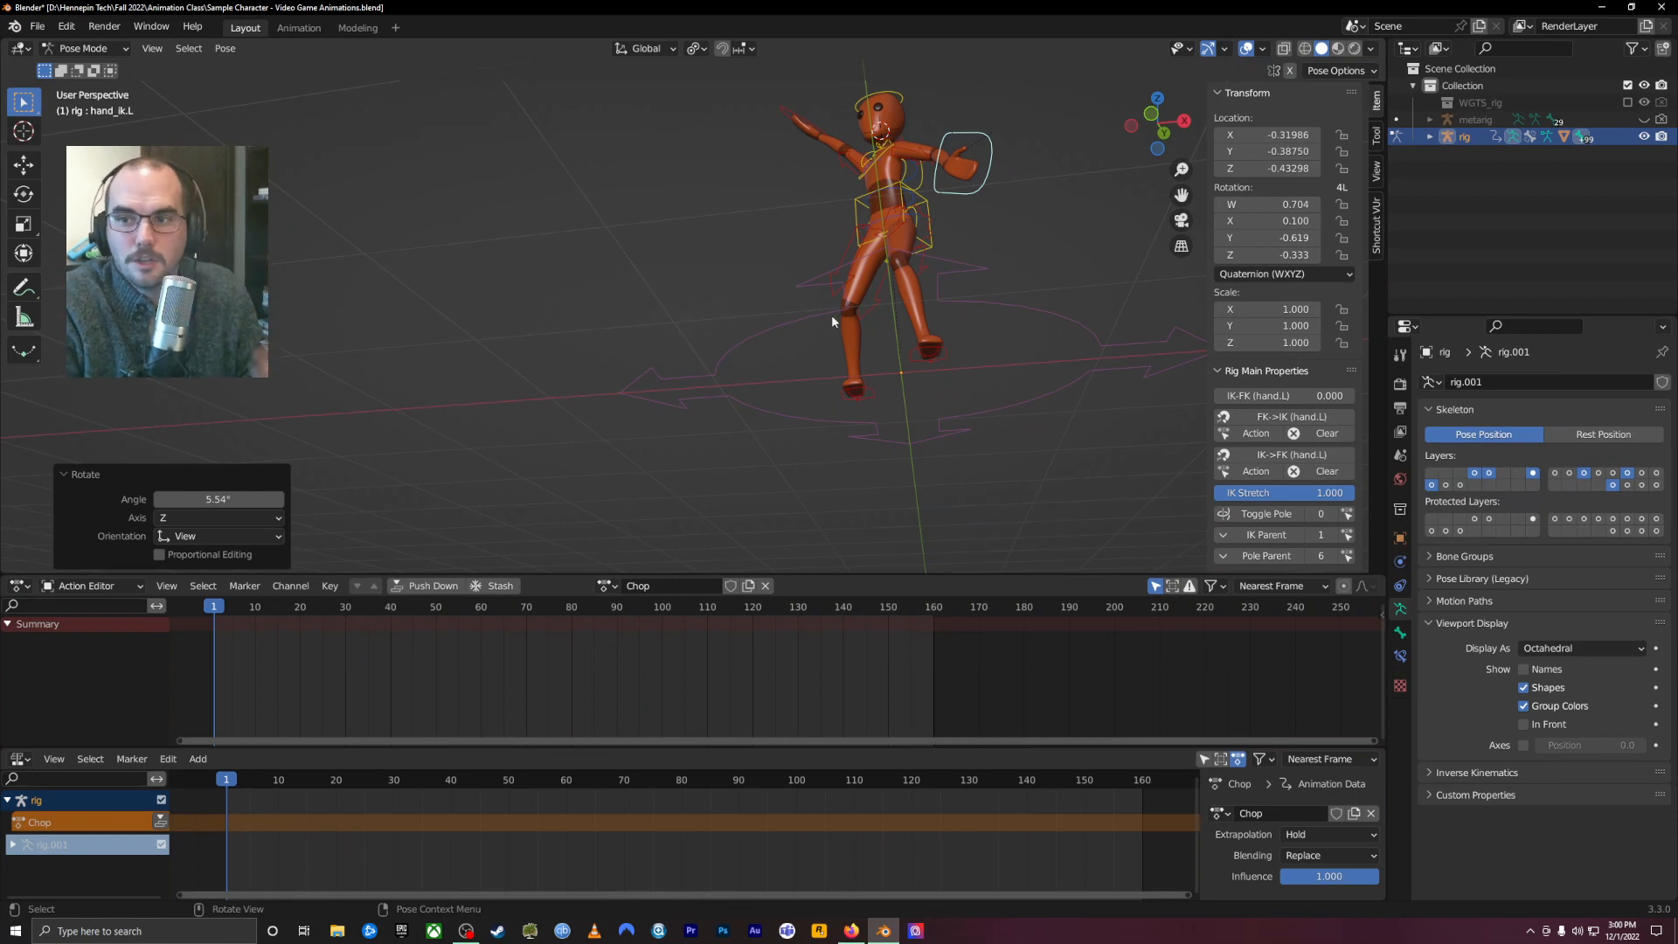
{"action": "scroll", "coordinate": [830, 314], "scroll_direction": "down", "scroll_amount": 3}
{"action": "middle_click_drag", "start_coordinate": [356, 333], "coordinate": [721, 363]}
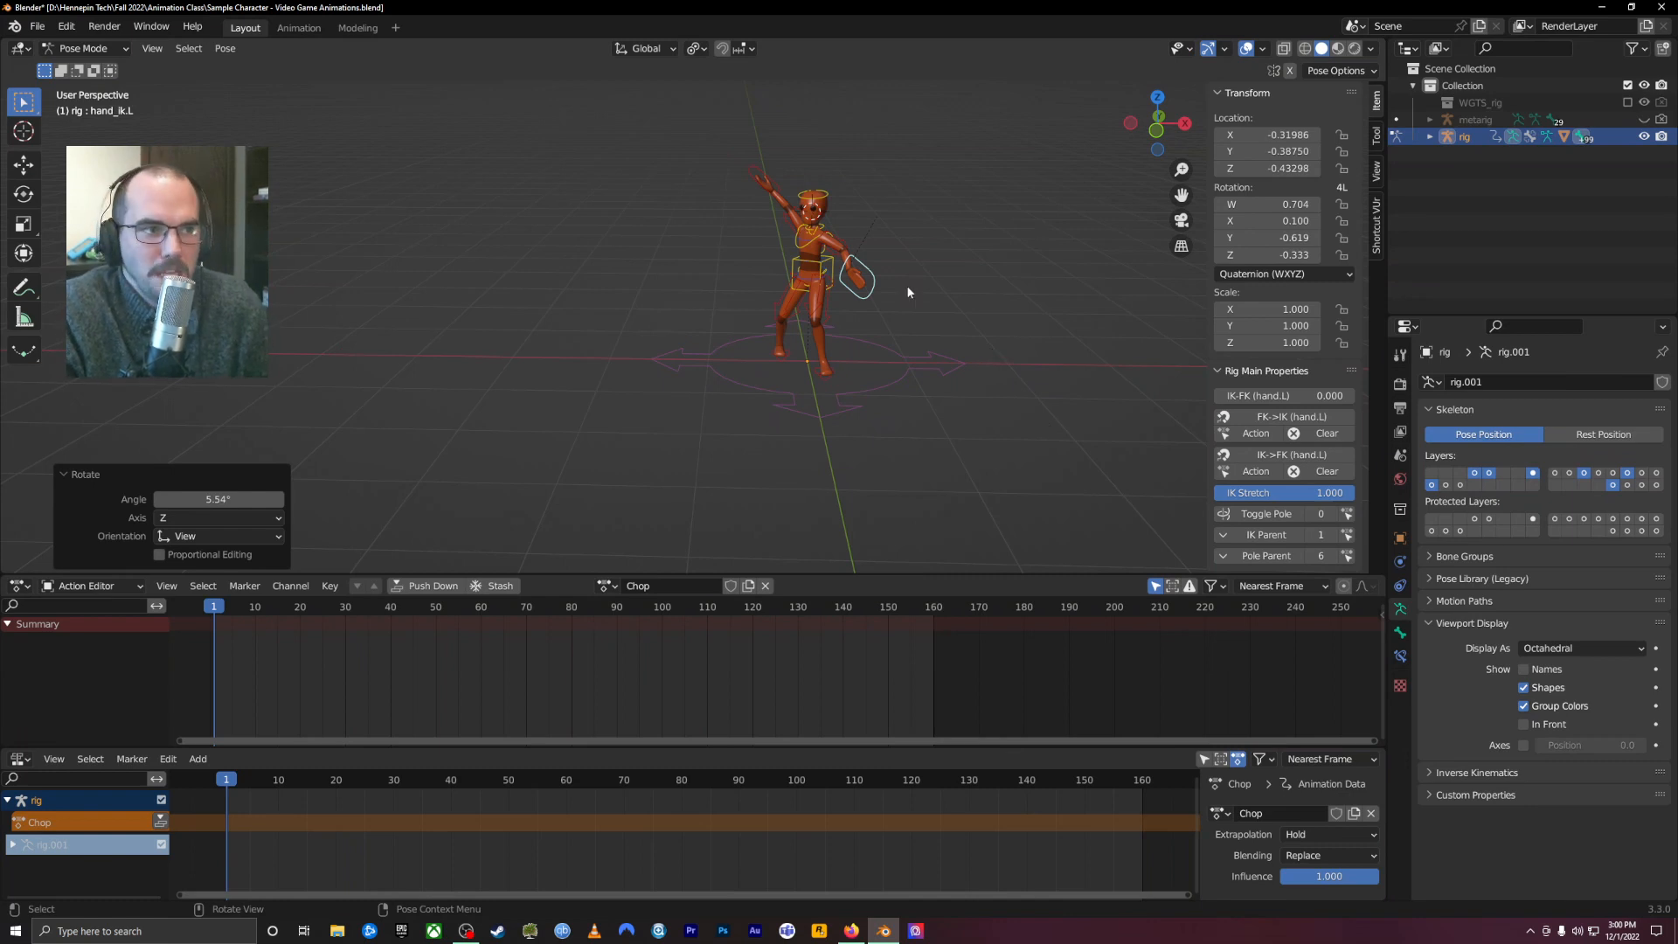
{"action": "middle_click_drag", "start_coordinate": [905, 284], "coordinate": [779, 257]}
{"action": "left_click", "coordinate": [630, 190]}
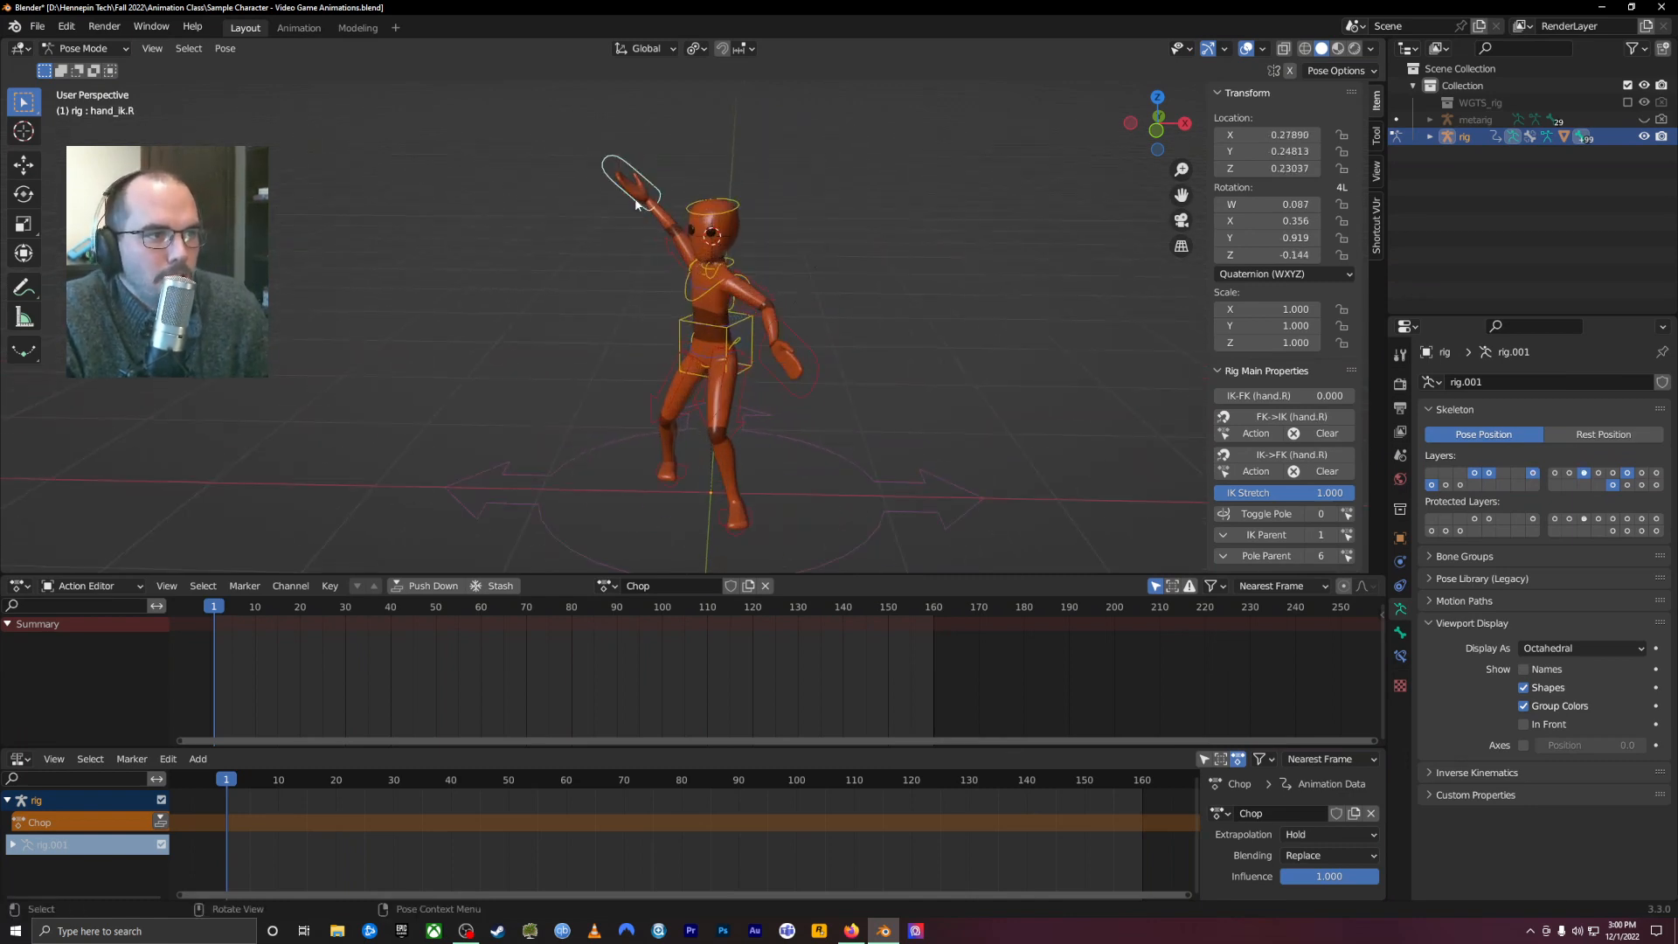
{"action": "middle_click_drag", "start_coordinate": [631, 190], "coordinate": [888, 295]}
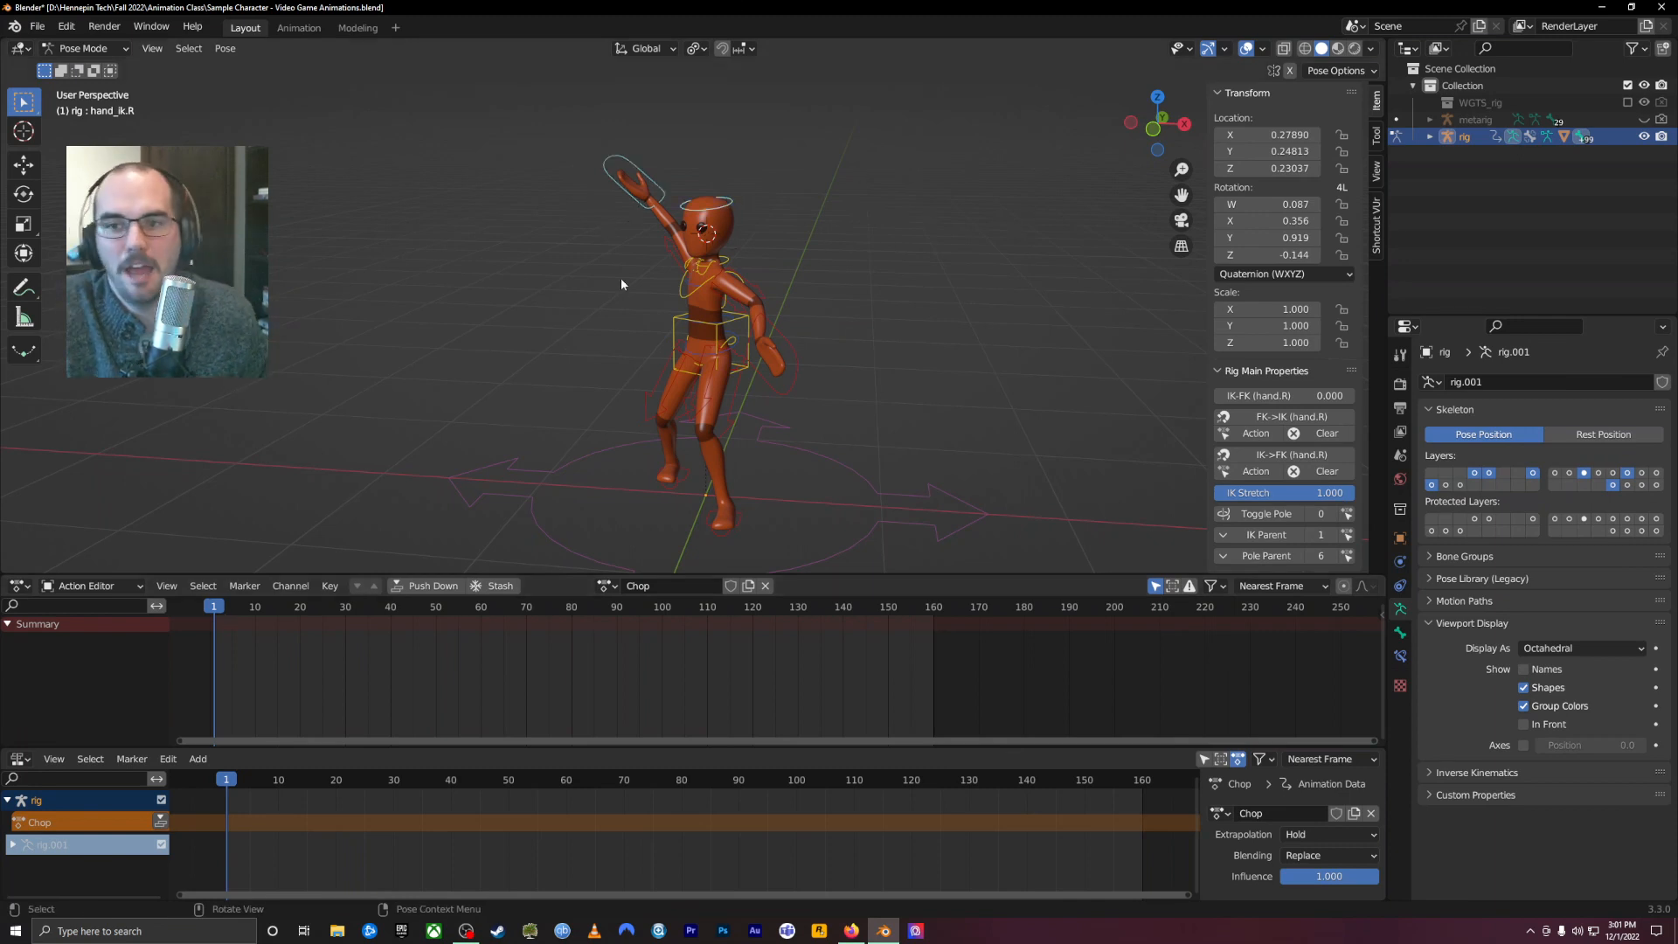
Keyframe the location, rotation and scale of all rig controls at frame 1, and move to frame 30.
{"action": "middle_click_drag", "start_coordinate": [415, 308], "coordinate": [430, 367]}
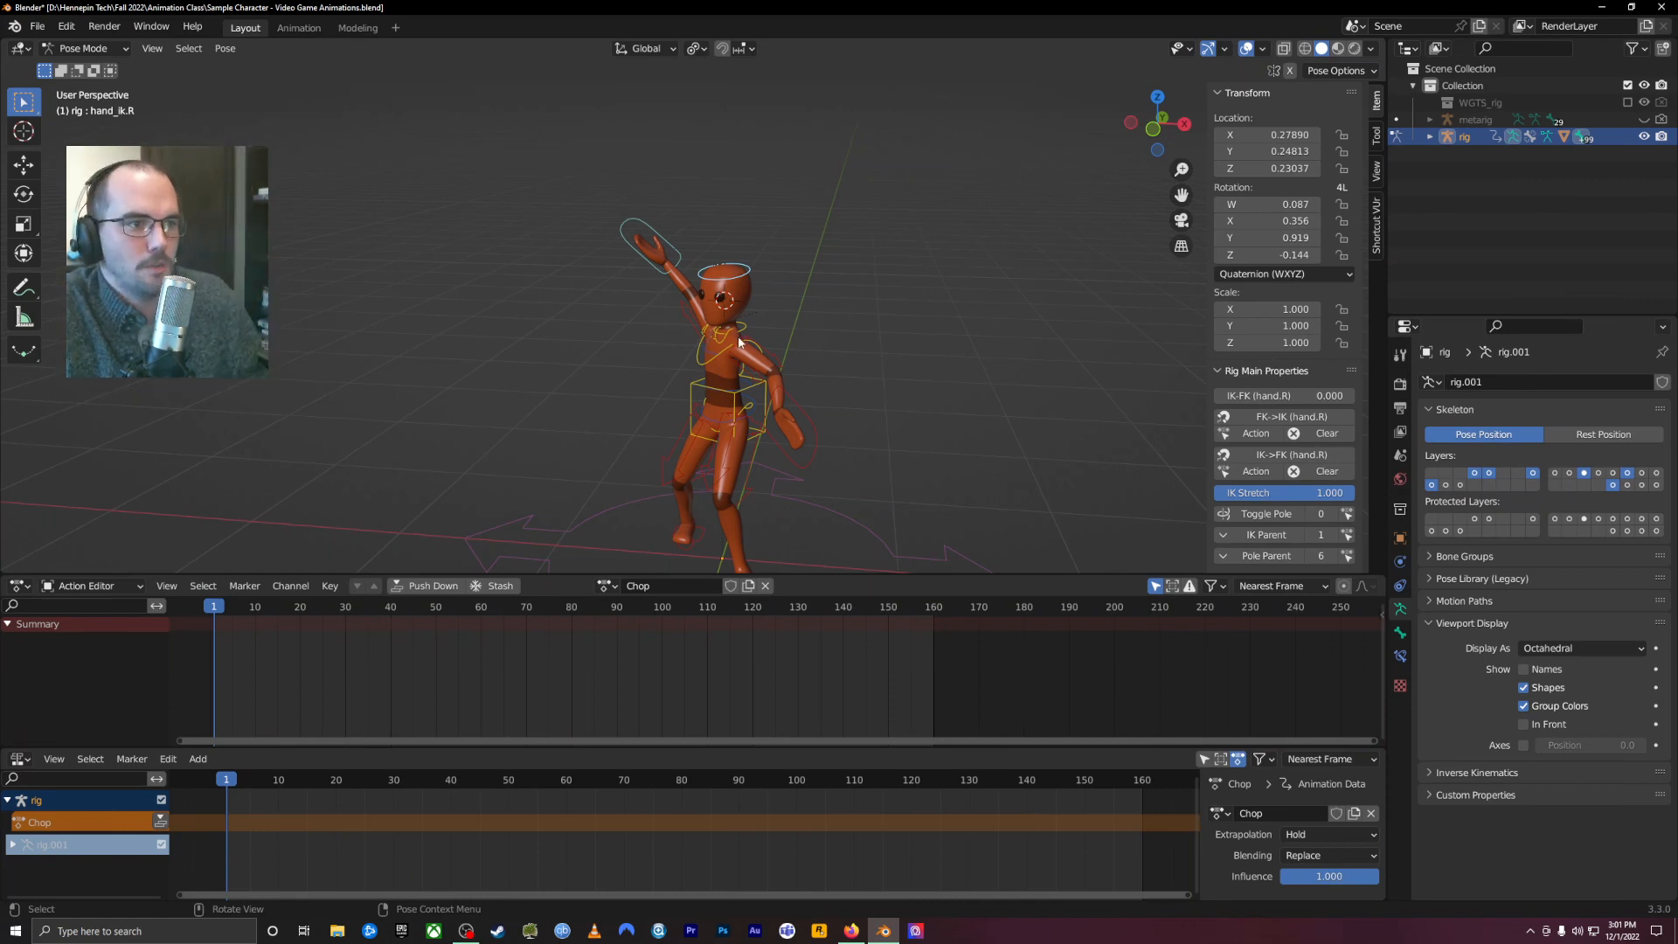
{"action": "scroll", "coordinate": [736, 381], "scroll_direction": "down", "scroll_amount": 1}
{"action": "key", "text": "a"}
{"action": "middle_click_drag", "start_coordinate": [804, 449], "coordinate": [681, 369], "text": "shift"}
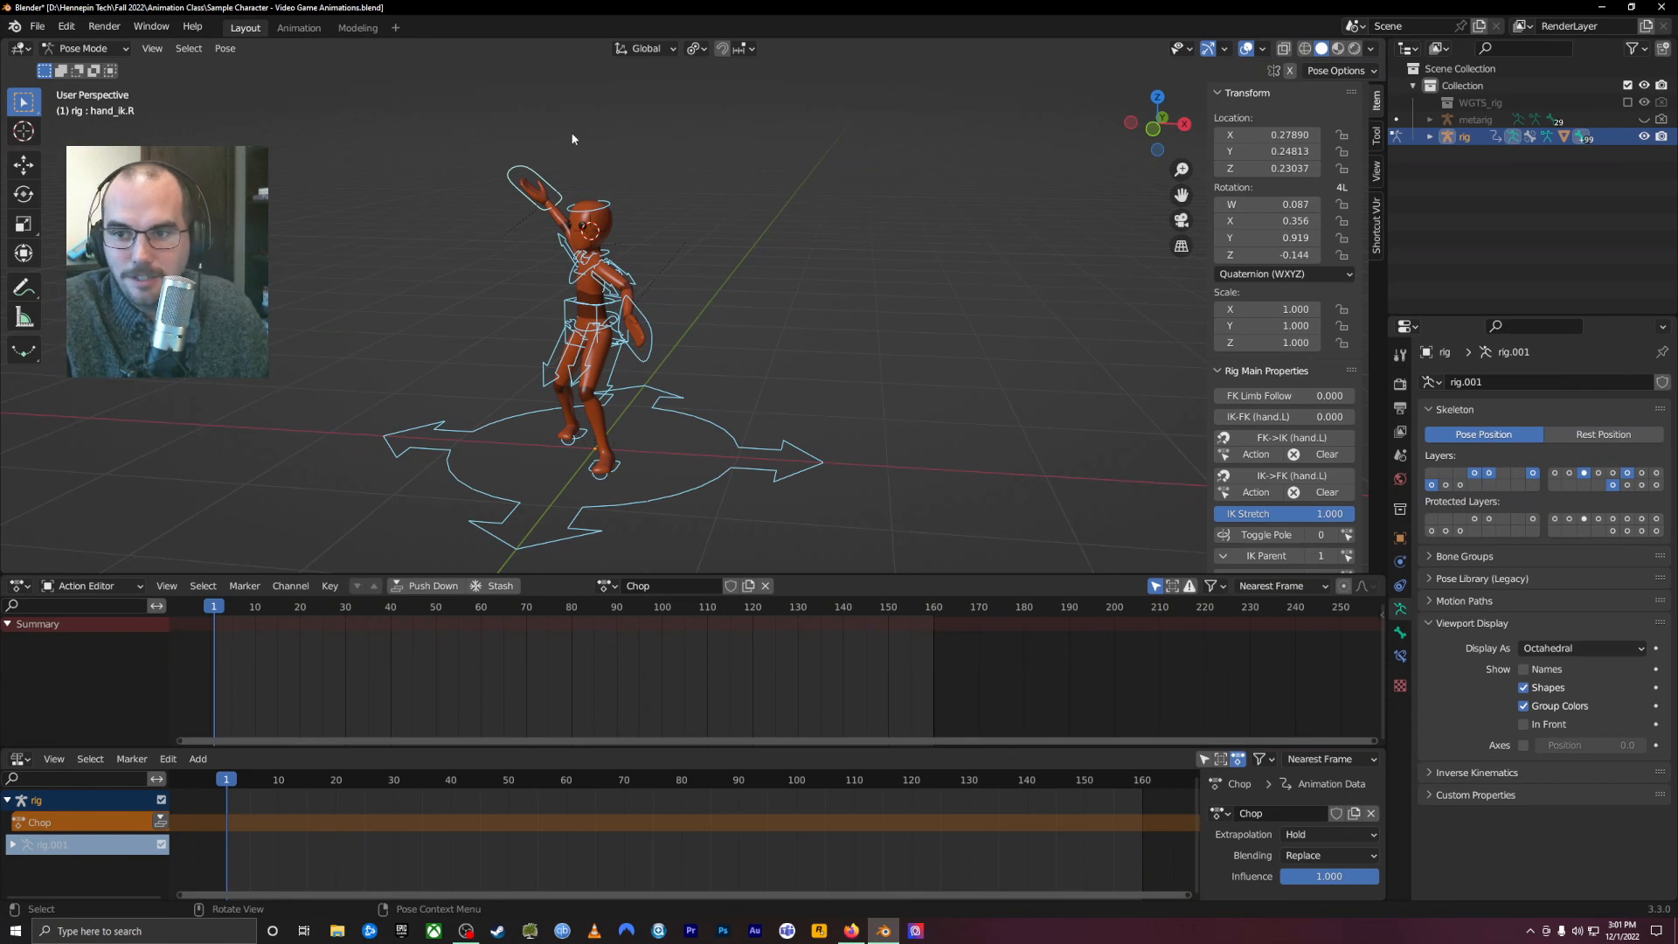
{"action": "key", "text": "i"}
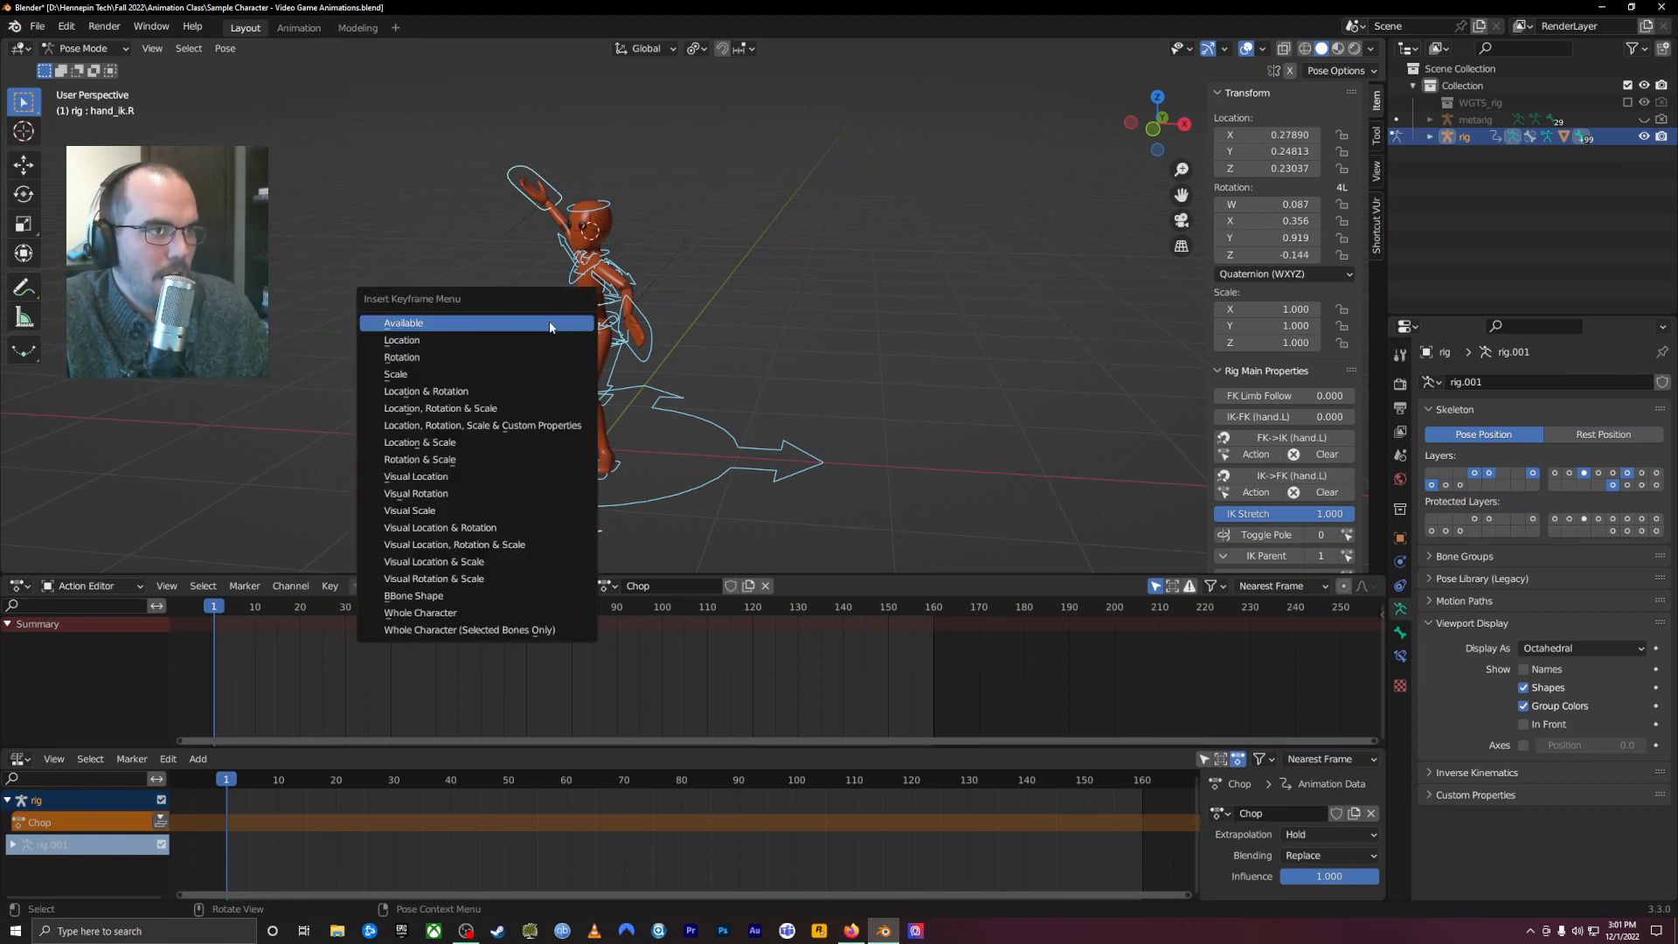
{"action": "left_click", "coordinate": [510, 408]}
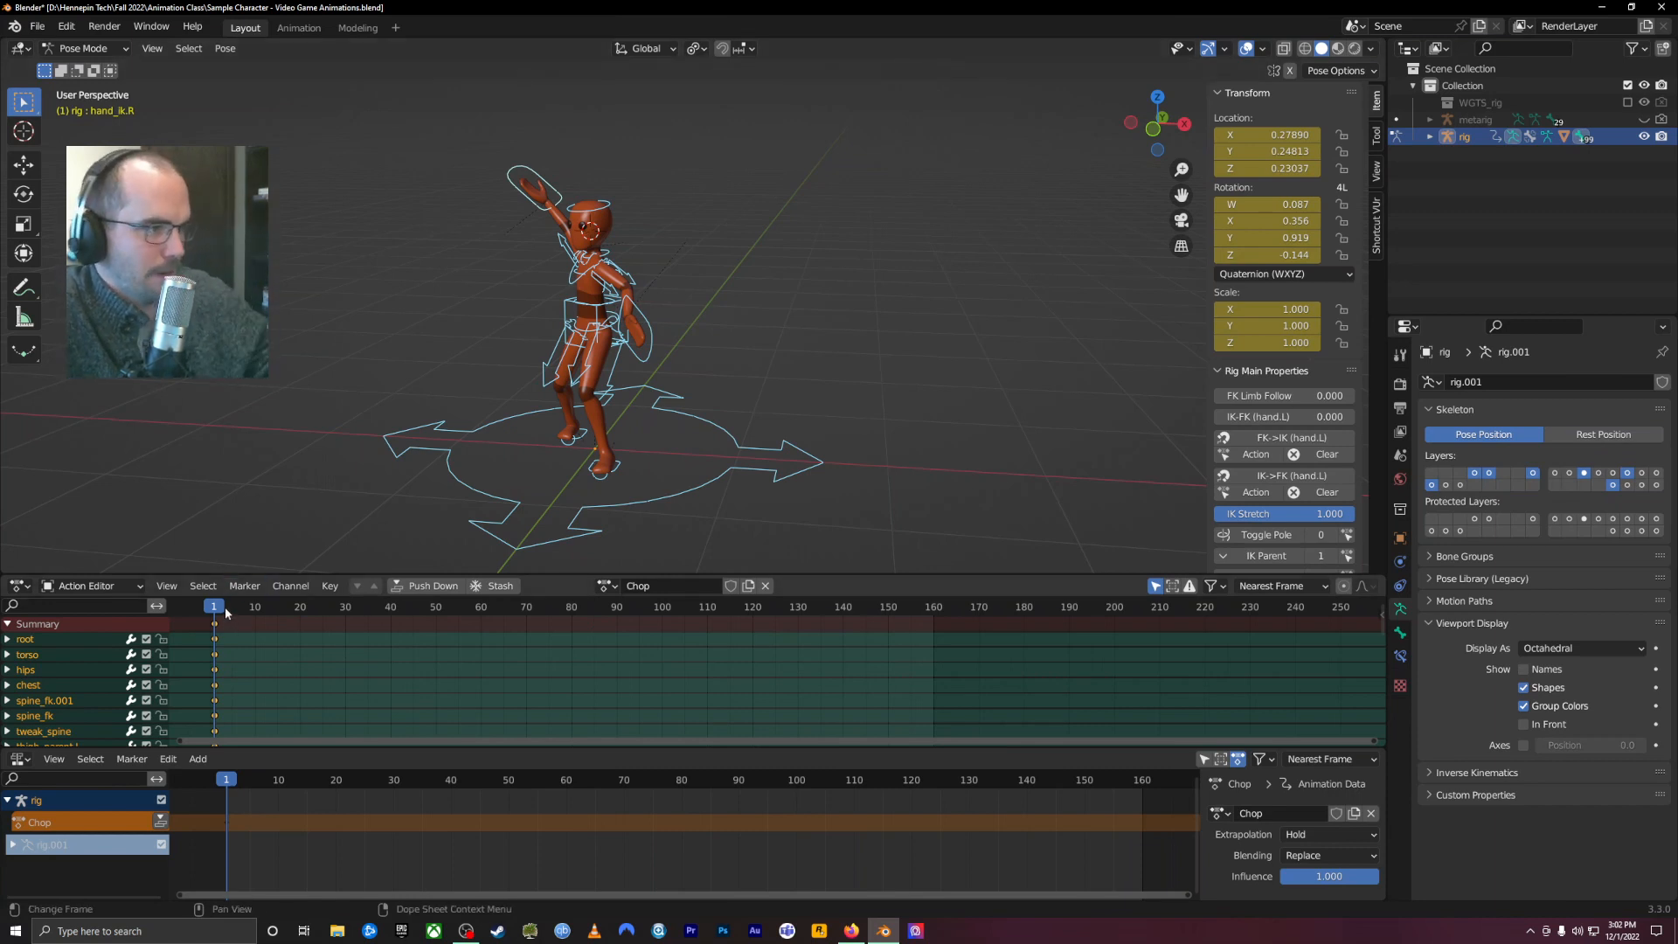
{"action": "left_click_drag", "start_coordinate": [214, 606], "coordinate": [345, 646]}
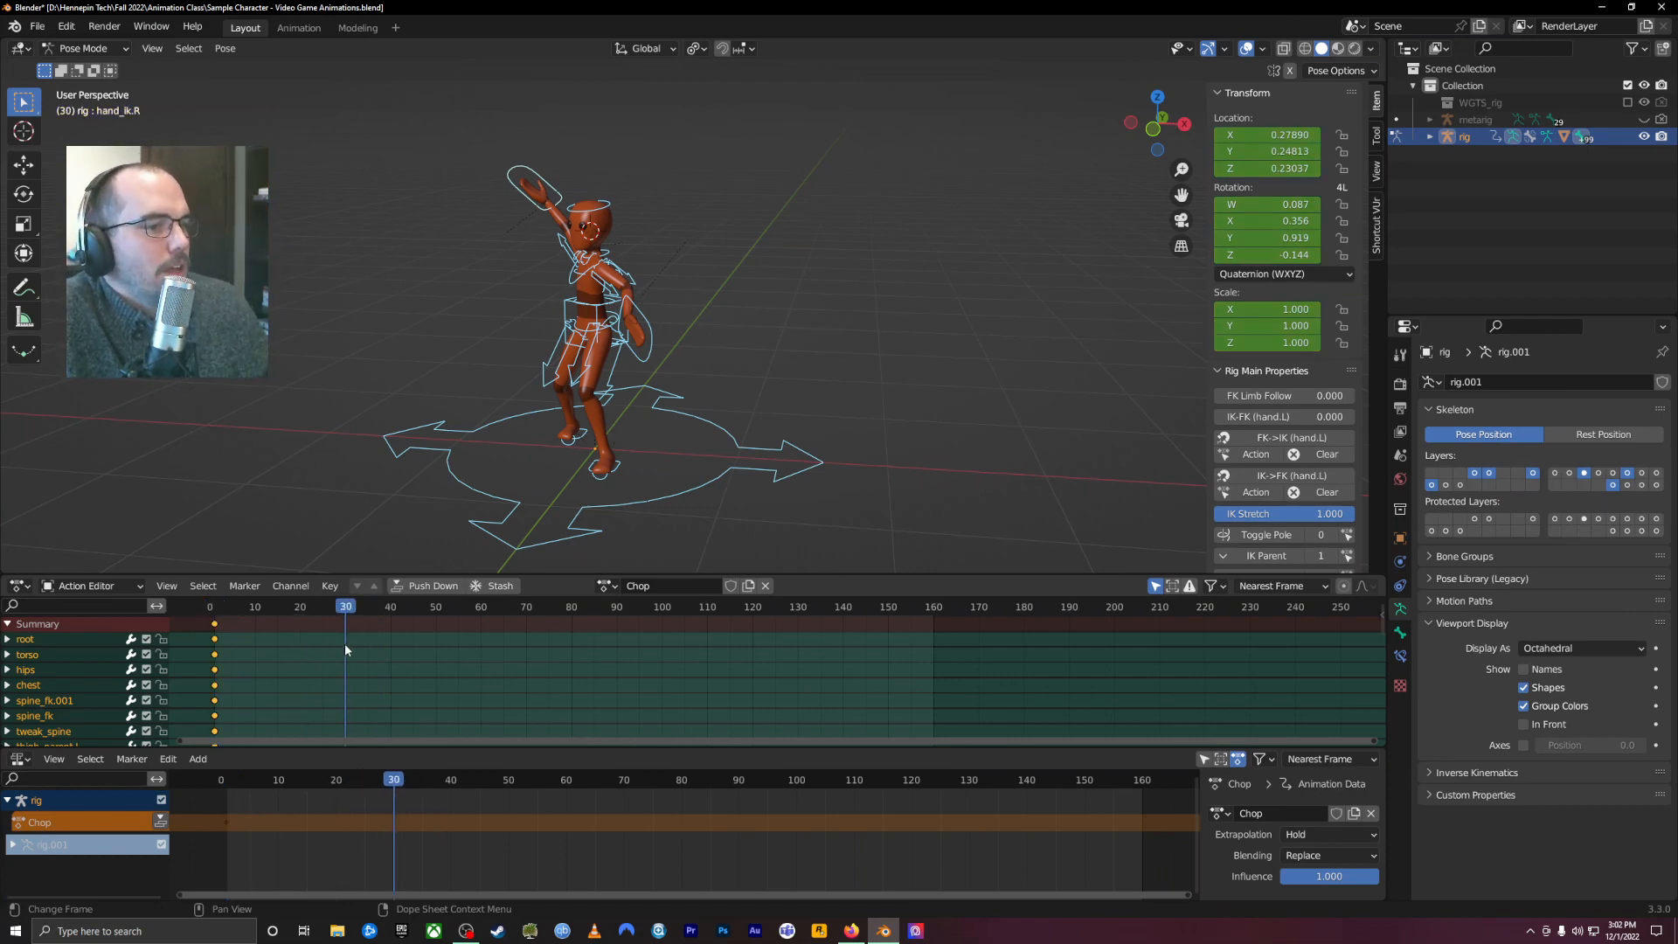
{"action": "middle_click_drag", "start_coordinate": [726, 317], "coordinate": [628, 337]}
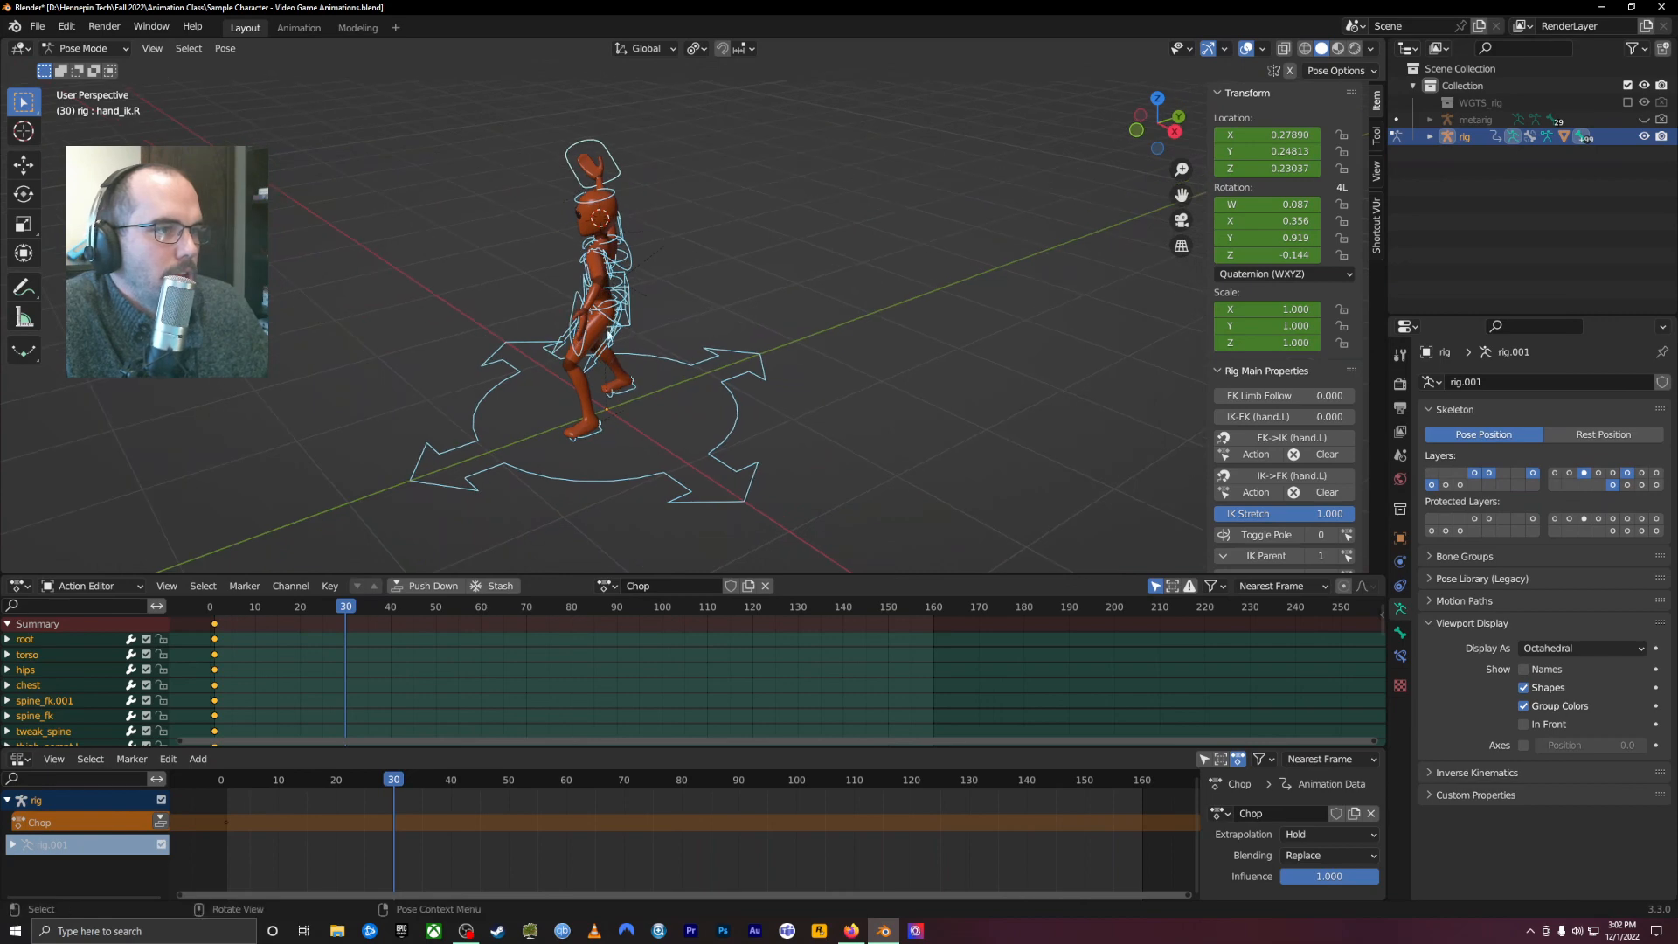
{"action": "left_click", "coordinate": [610, 160]}
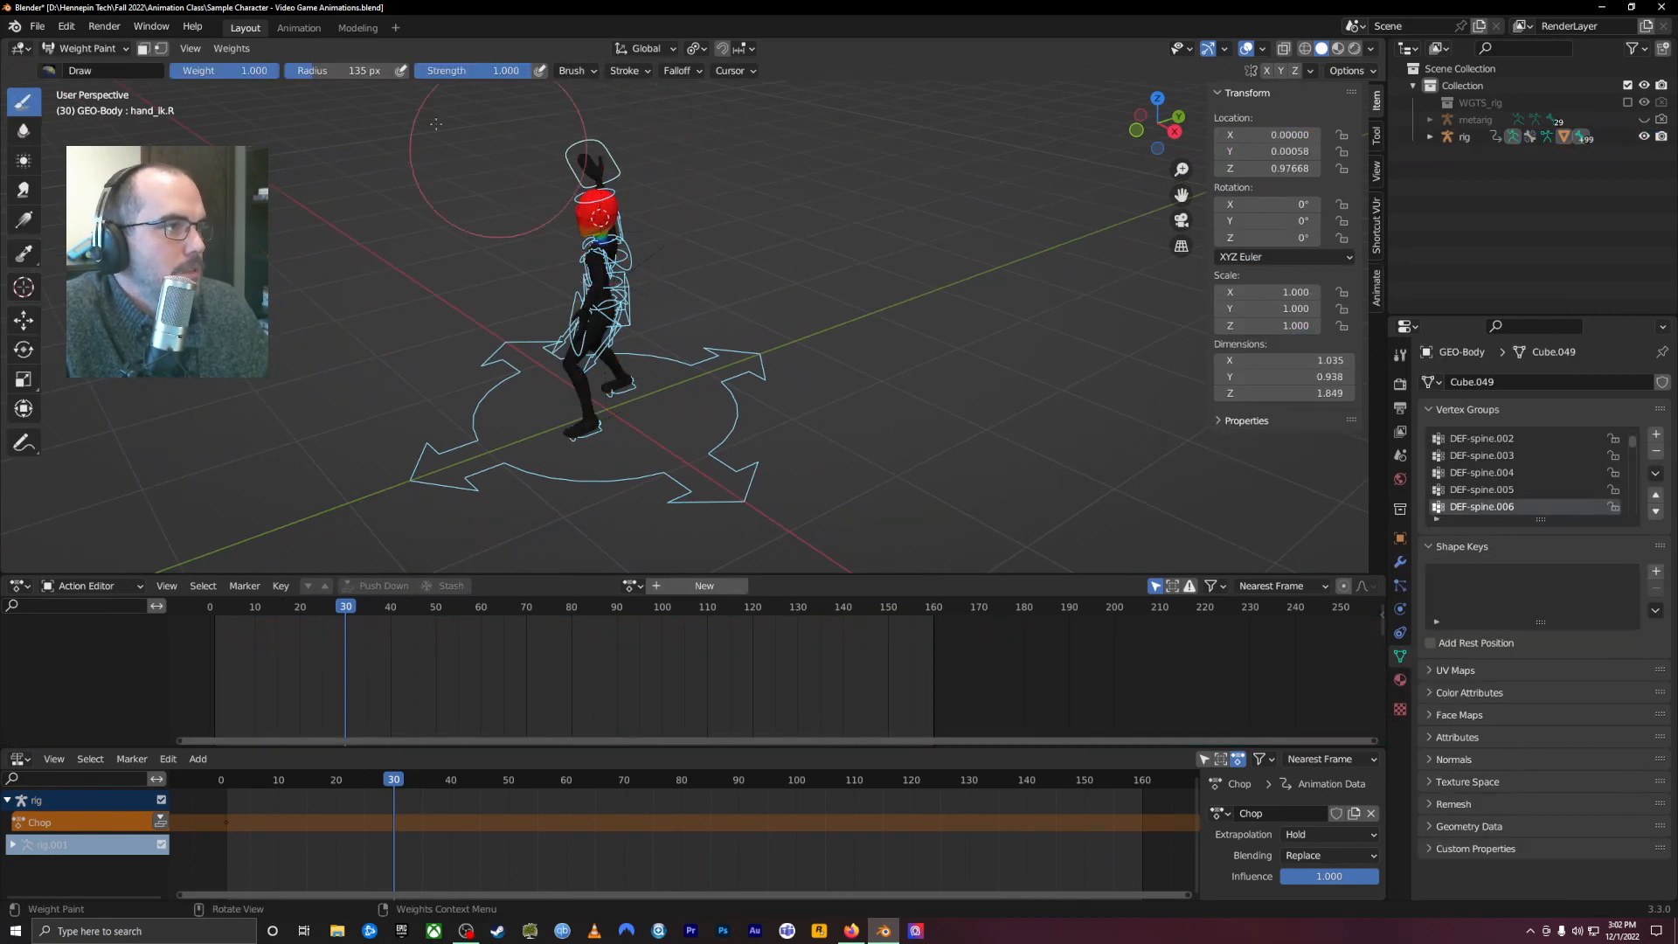
{"action": "left_click", "coordinate": [117, 50]}
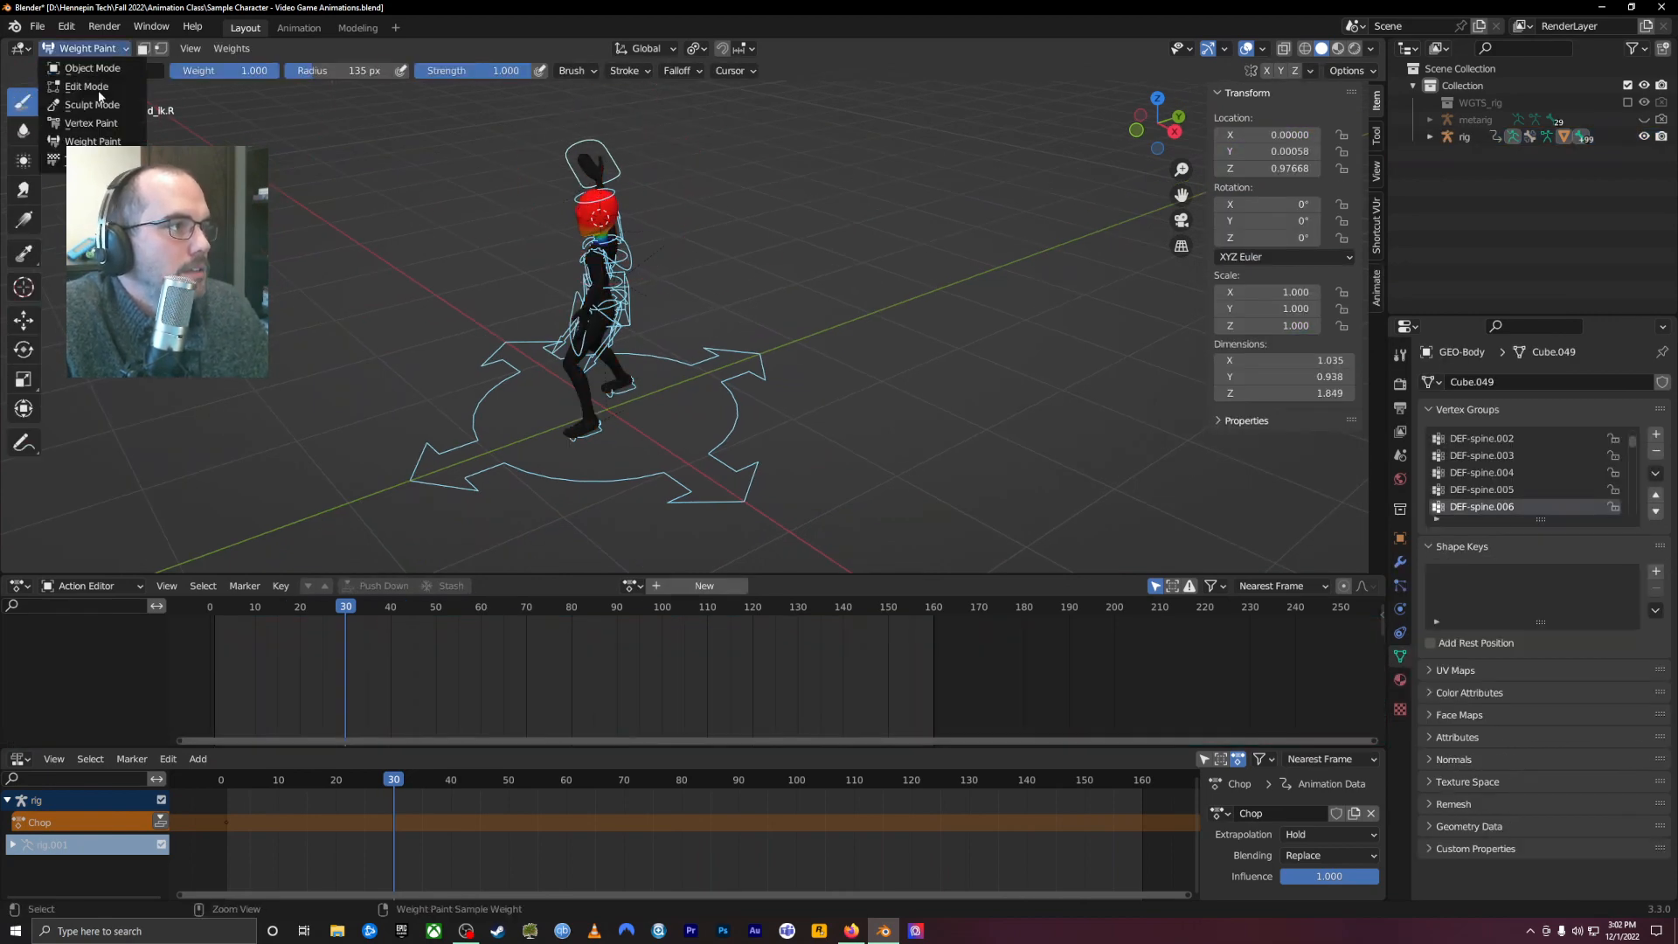
{"action": "left_click", "coordinate": [87, 86]}
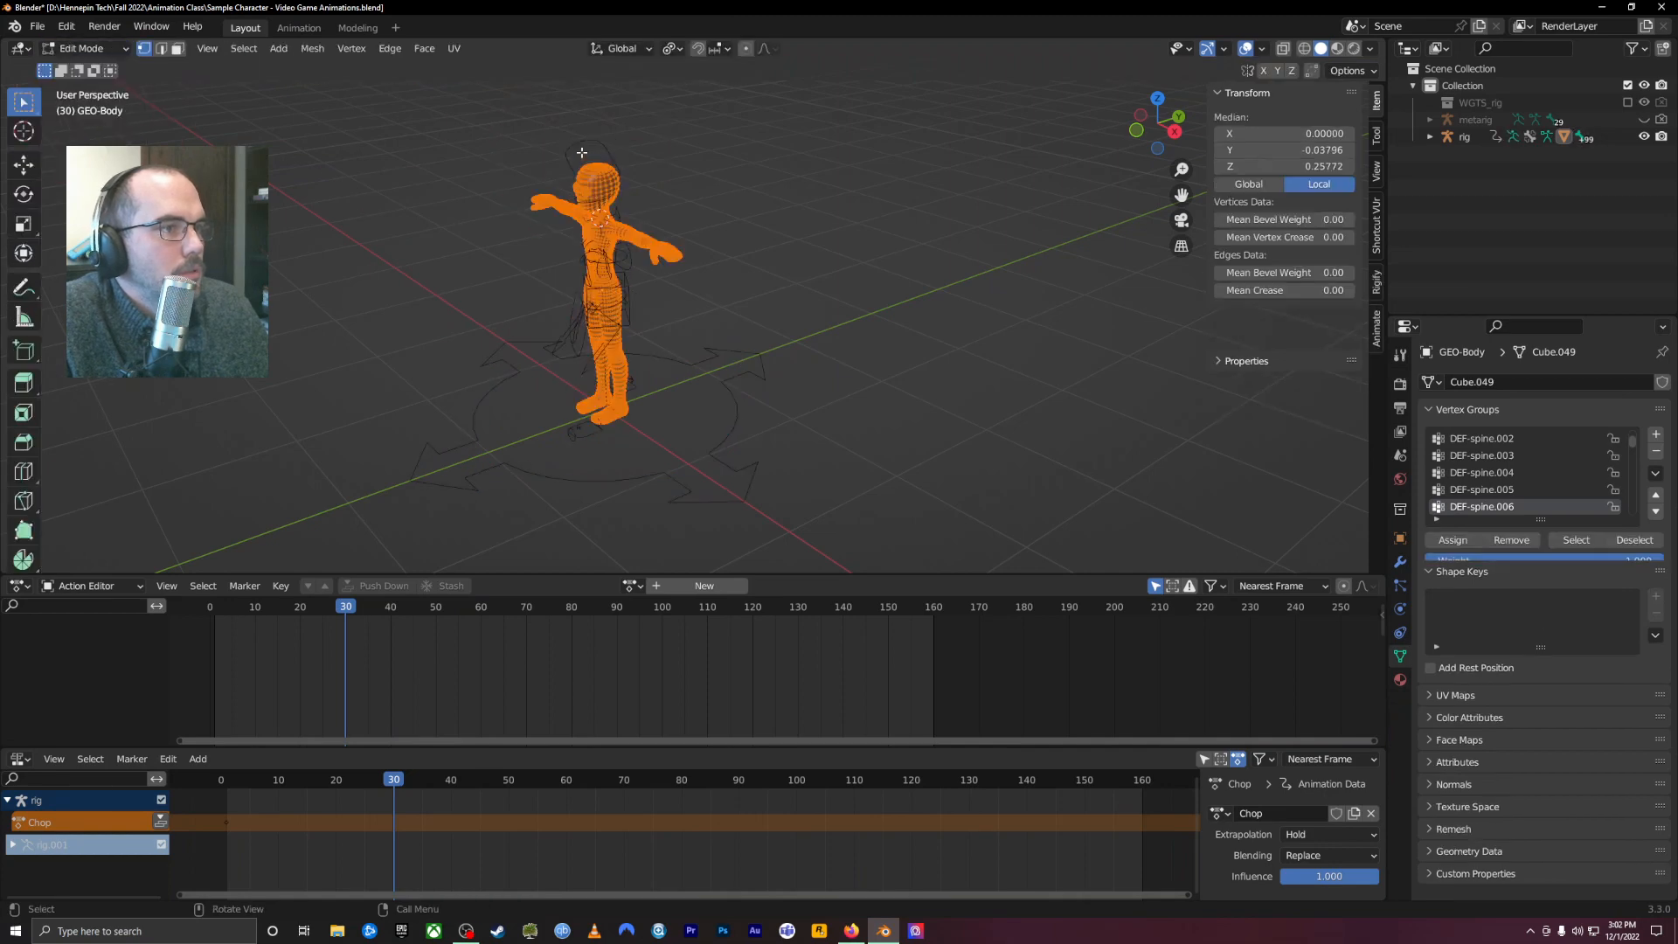
{"action": "left_click", "coordinate": [87, 50]}
{"action": "left_click", "coordinate": [92, 105]}
{"action": "left_click", "coordinate": [85, 50]}
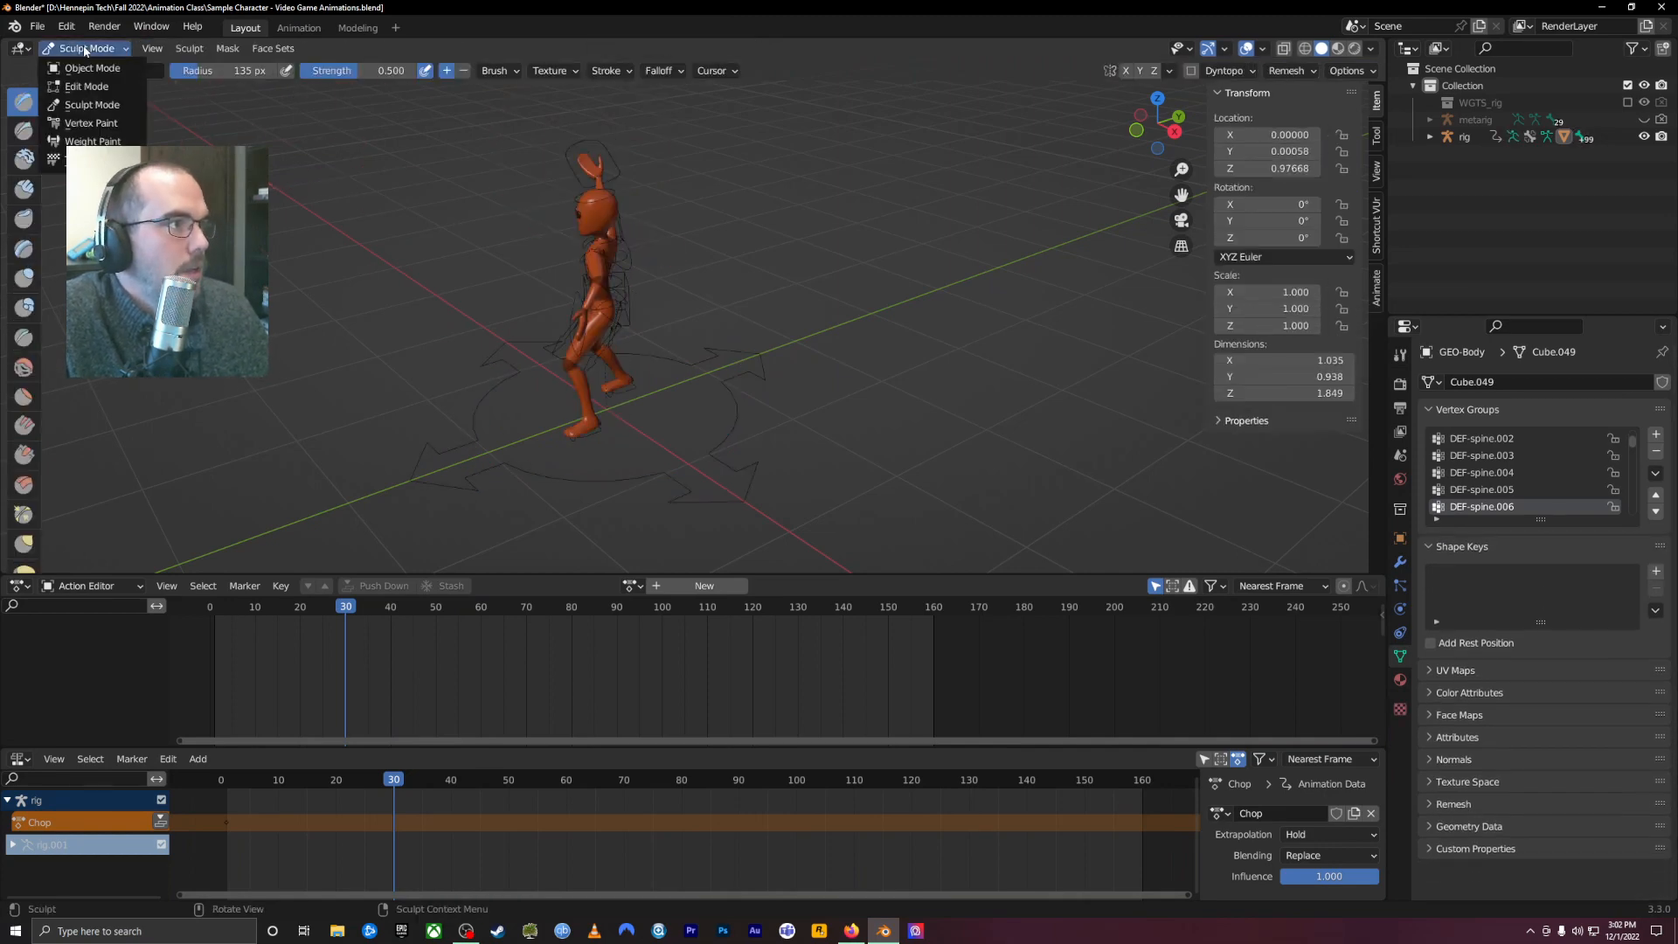
Switch to Object Mode, select the rig and return it to Pose Mode.
{"action": "left_click", "coordinate": [89, 68]}
{"action": "left_click", "coordinate": [612, 164]}
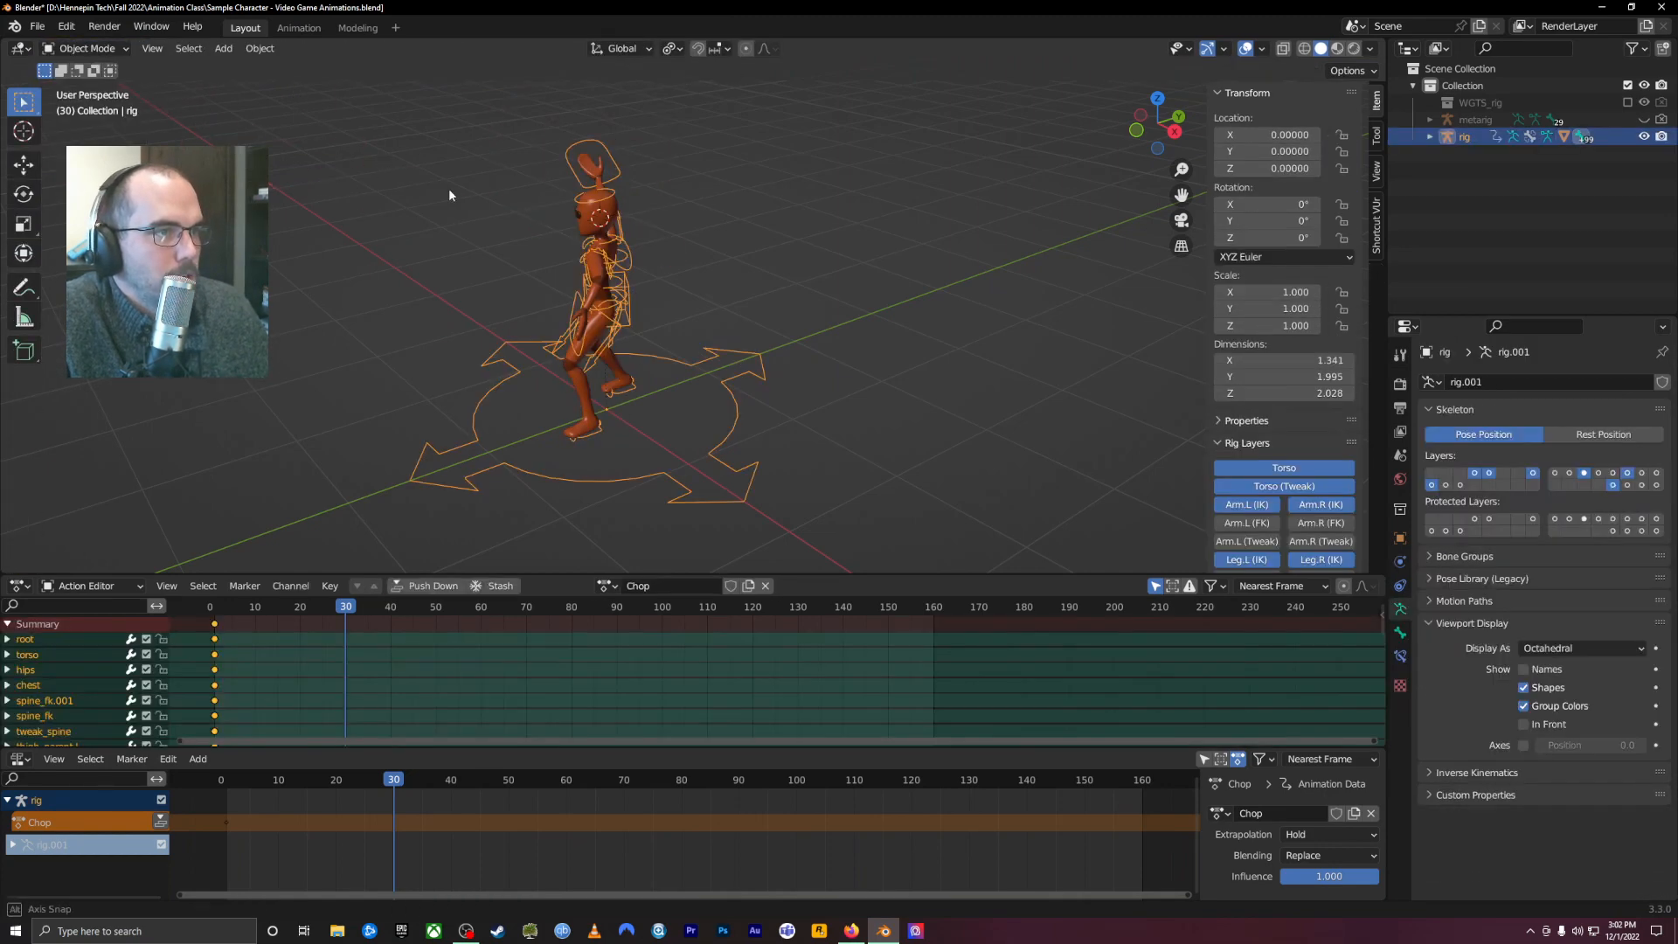
{"action": "middle_click_drag", "start_coordinate": [449, 190], "coordinate": [554, 321]}
{"action": "left_click", "coordinate": [87, 48]}
{"action": "left_click", "coordinate": [87, 104]}
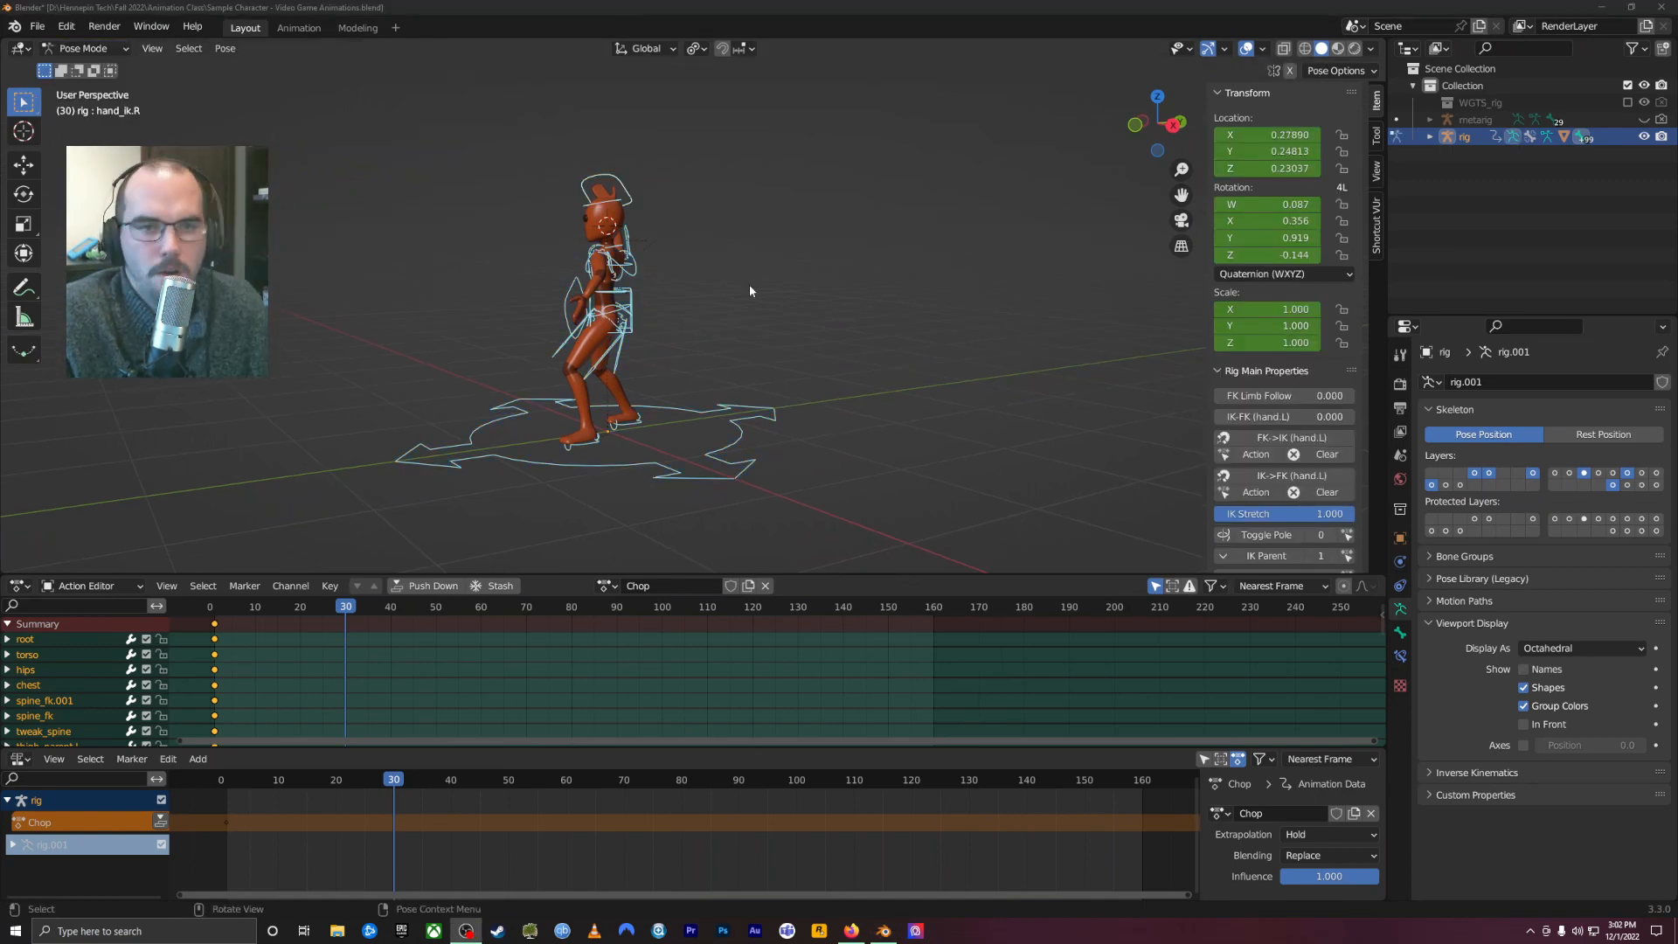
Move the right hand IK control forward and slightly down, to about X 0.08, Y -0.19, Z 0.11.
{"action": "middle_click_drag", "start_coordinate": [749, 291], "coordinate": [681, 358]}
{"action": "left_click", "coordinate": [818, 151]}
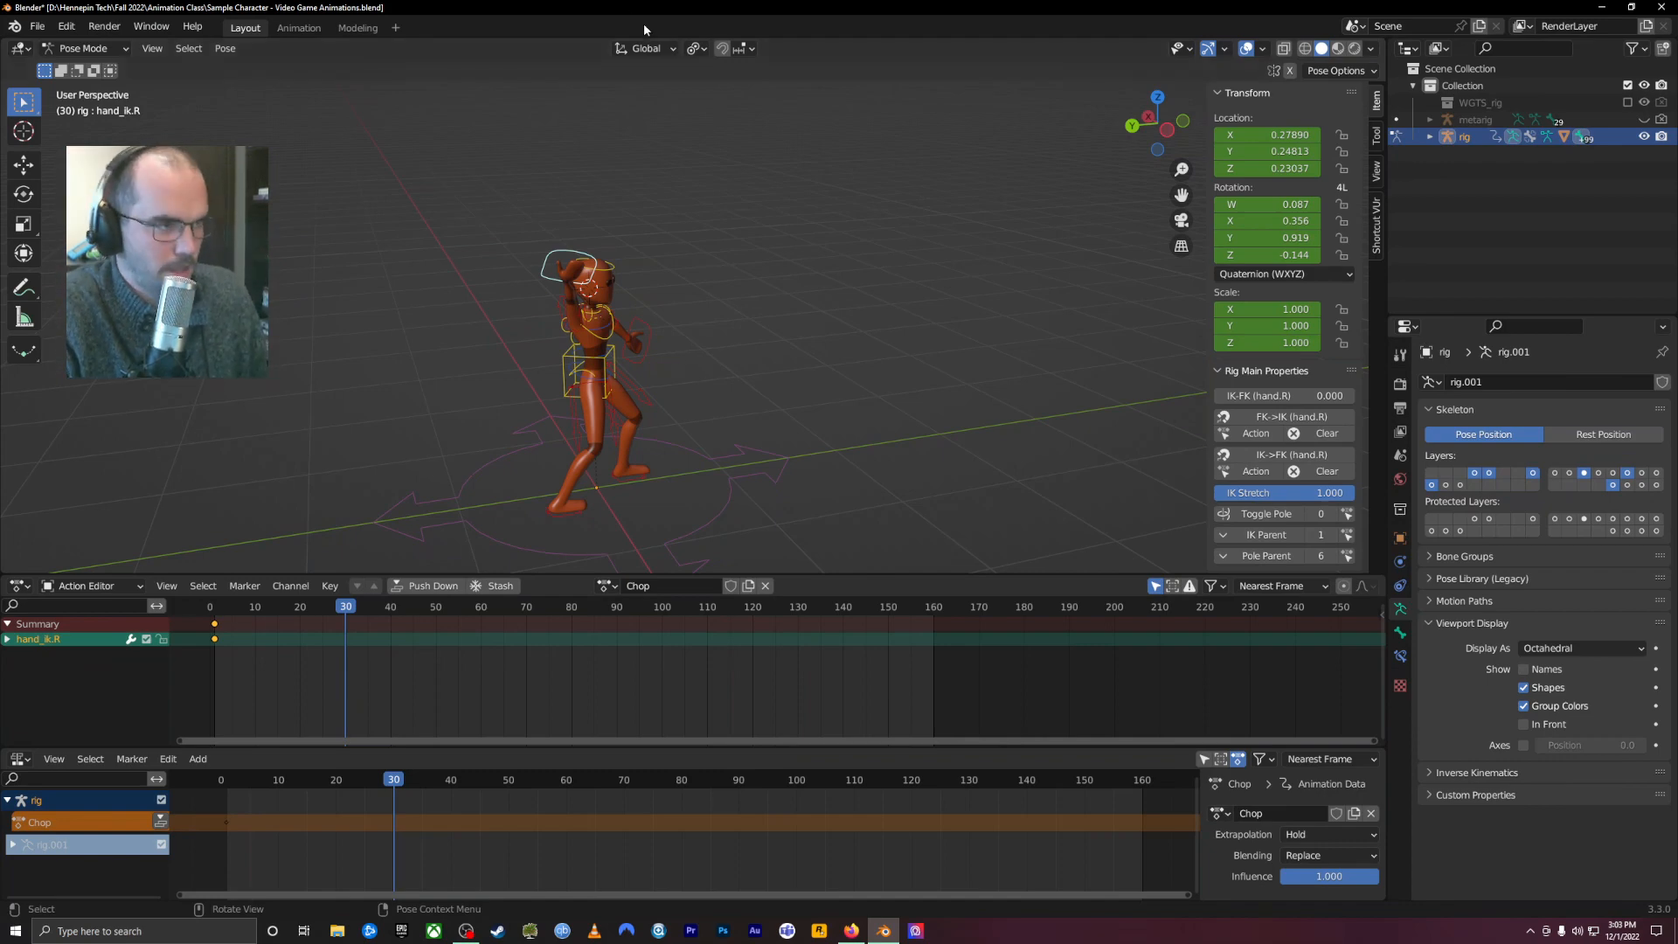
{"action": "key", "text": "g"}
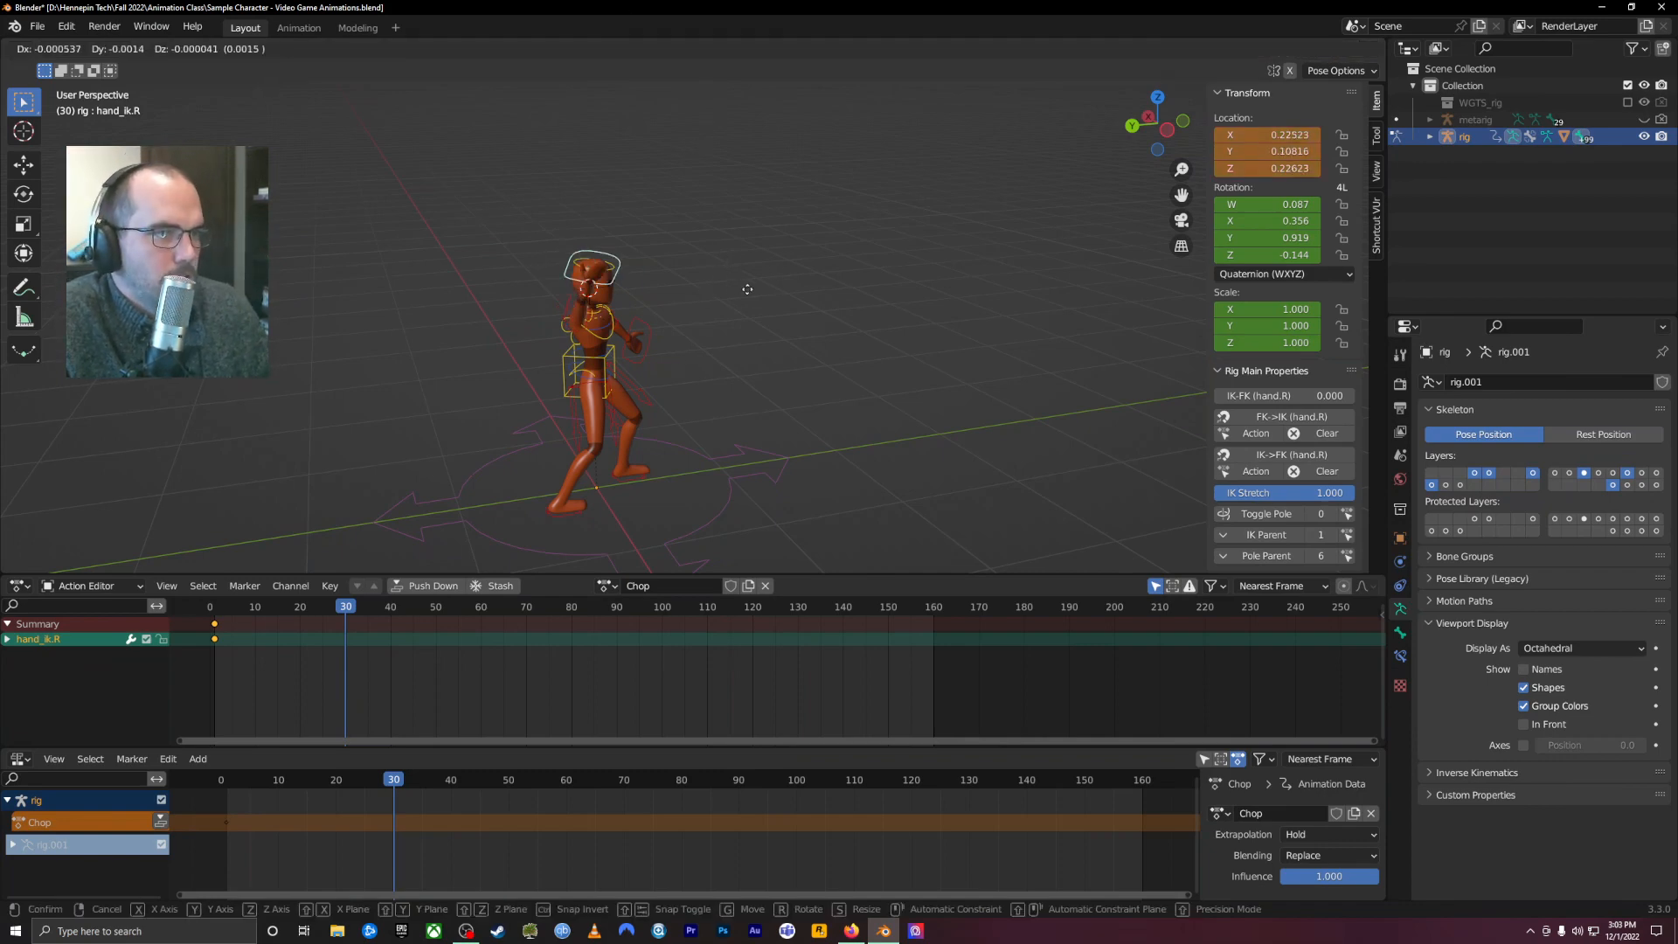
{"action": "left_click", "coordinate": [776, 306]}
{"action": "scroll", "coordinate": [631, 351], "scroll_direction": "up", "scroll_amount": 1}
{"action": "middle_click_drag", "start_coordinate": [628, 351], "coordinate": [638, 350]}
Rotate the torso control about -56.6° as seen from directly above, swinging the right side forward.
{"action": "key", "text": "KP_7"}
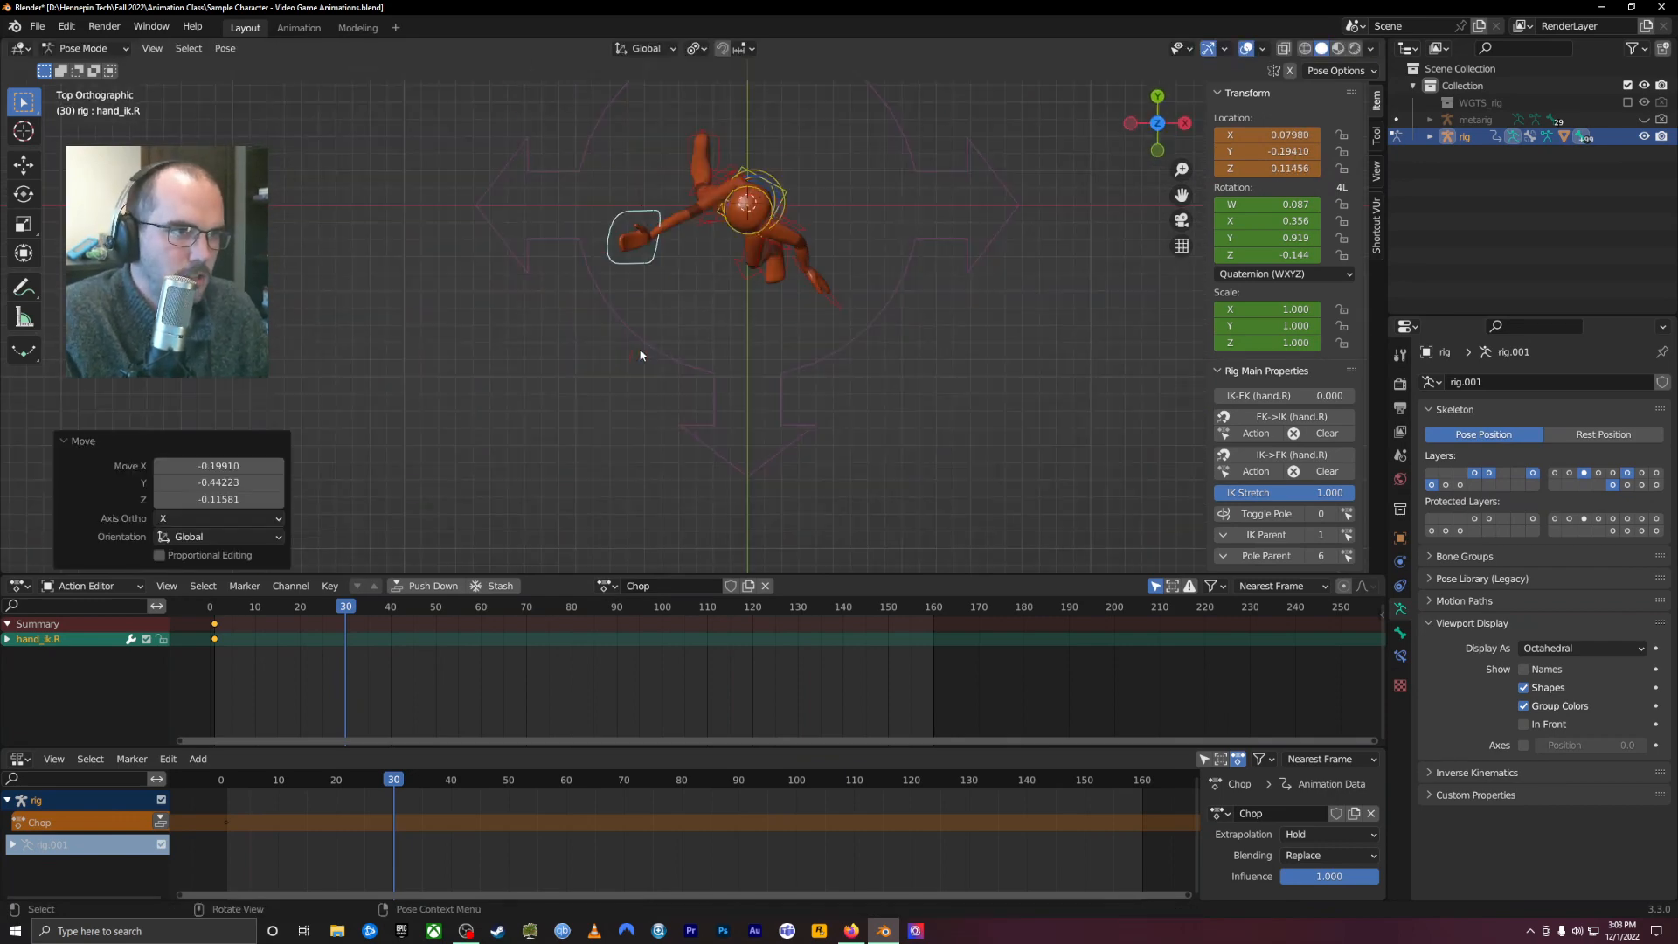
{"action": "left_click", "coordinate": [786, 193]}
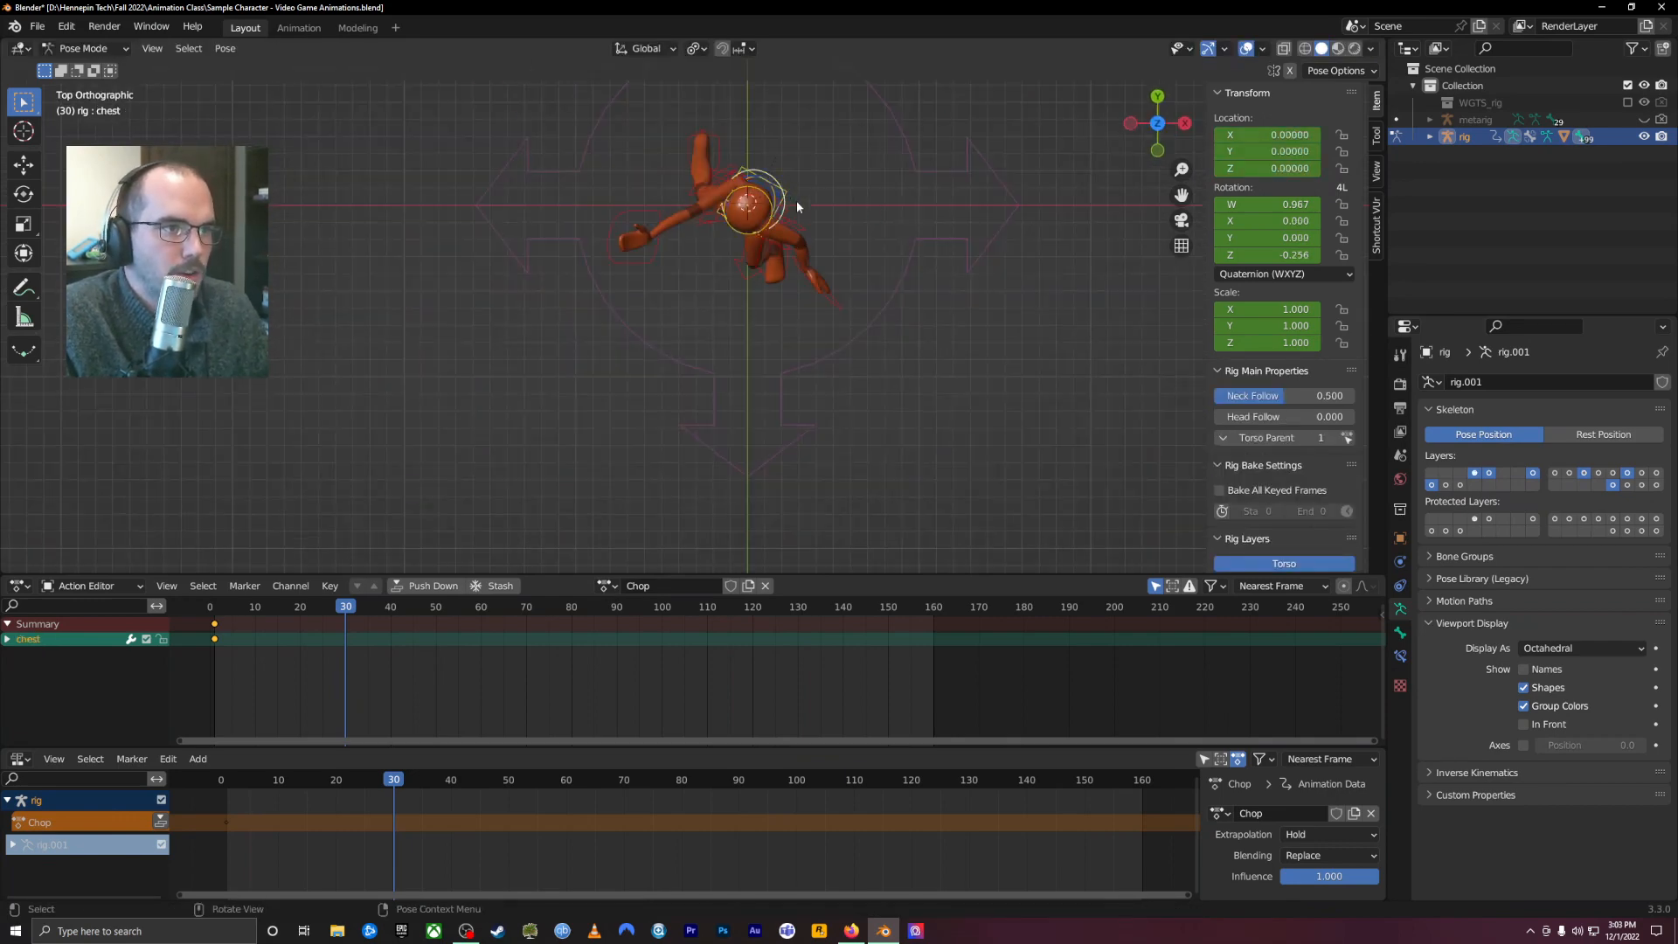
{"action": "middle_click_drag", "start_coordinate": [795, 201], "coordinate": [855, 197]}
{"action": "left_click", "coordinate": [758, 274]}
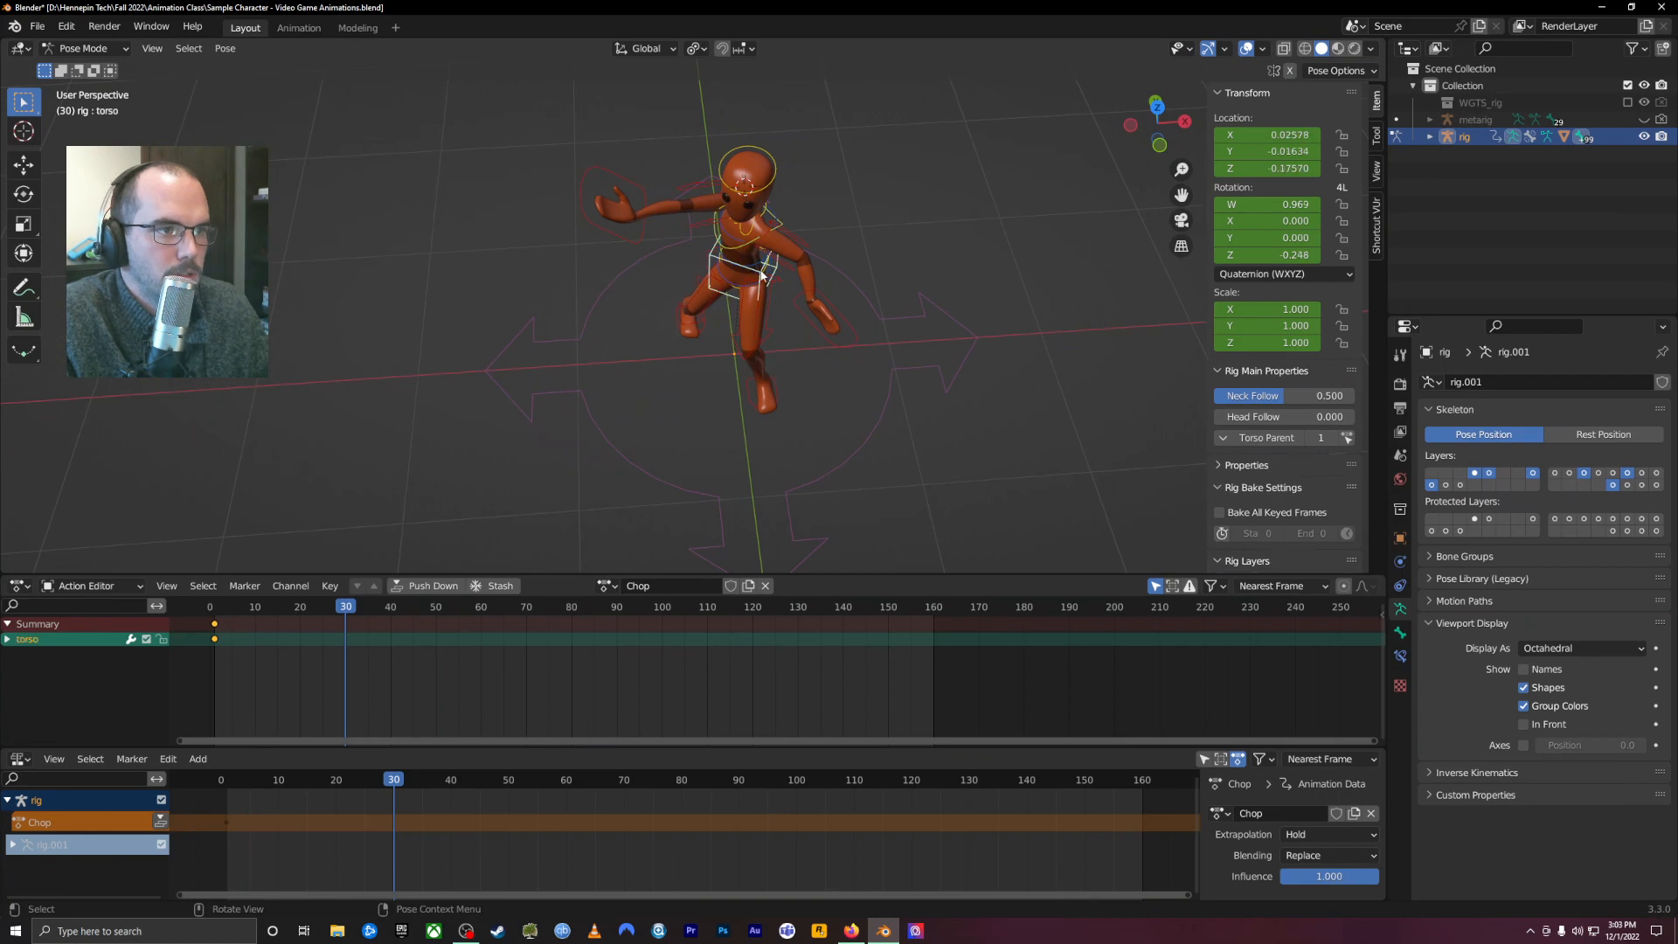
{"action": "key", "text": "KP_7"}
{"action": "key", "text": "r"}
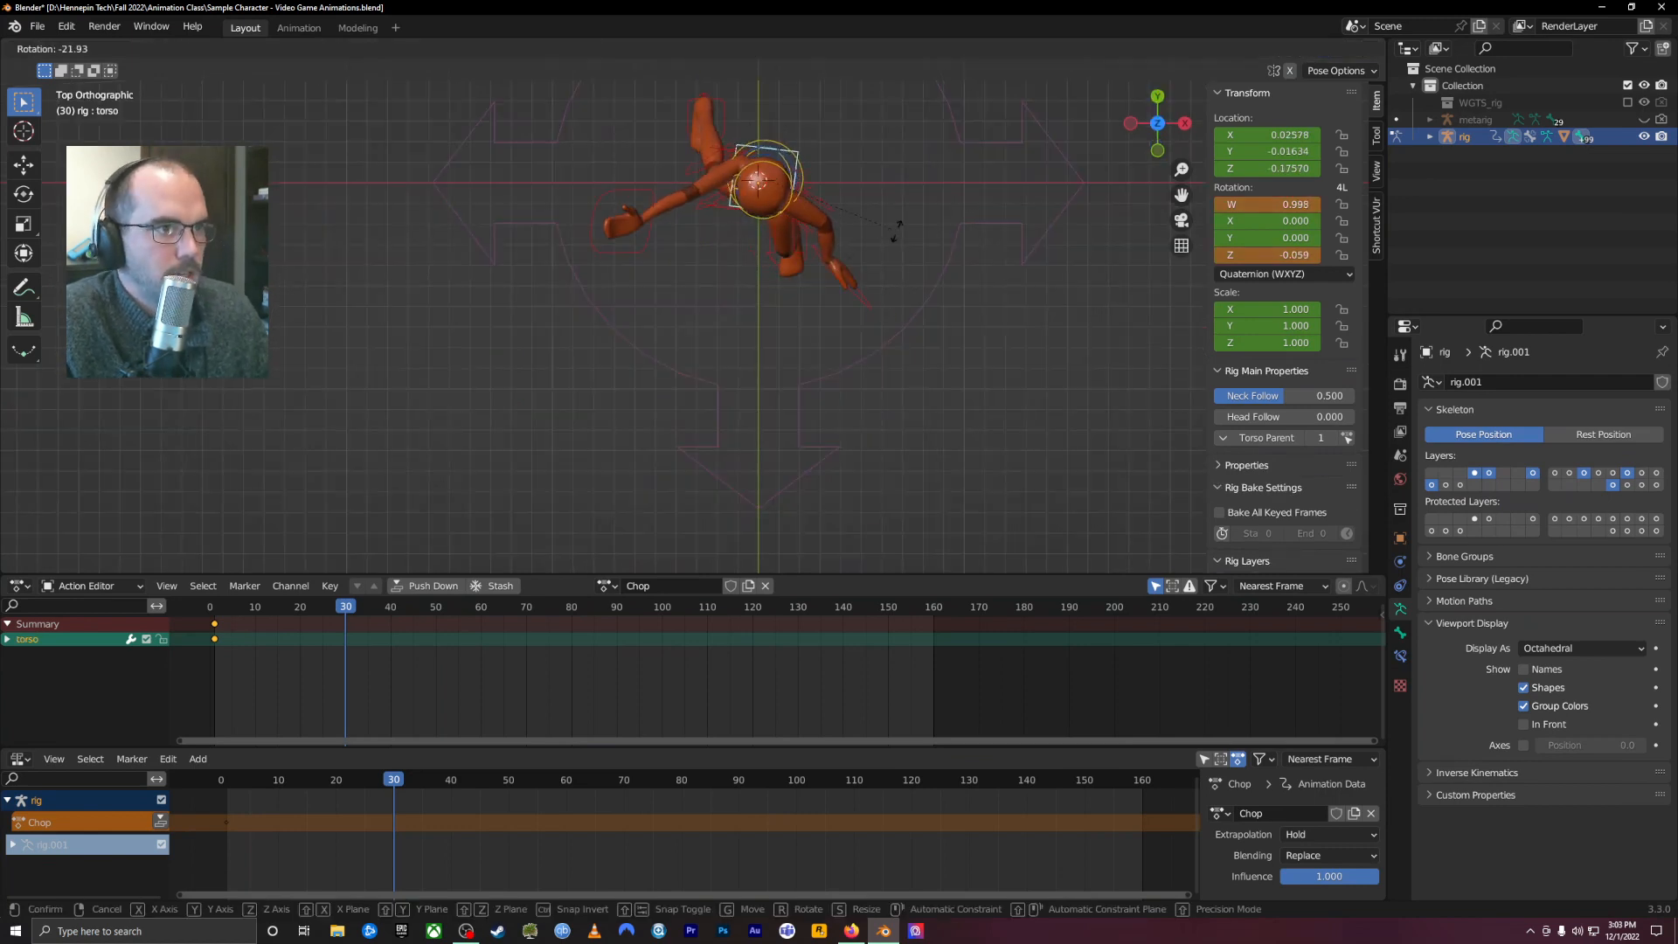
{"action": "left_click", "coordinate": [901, 150]}
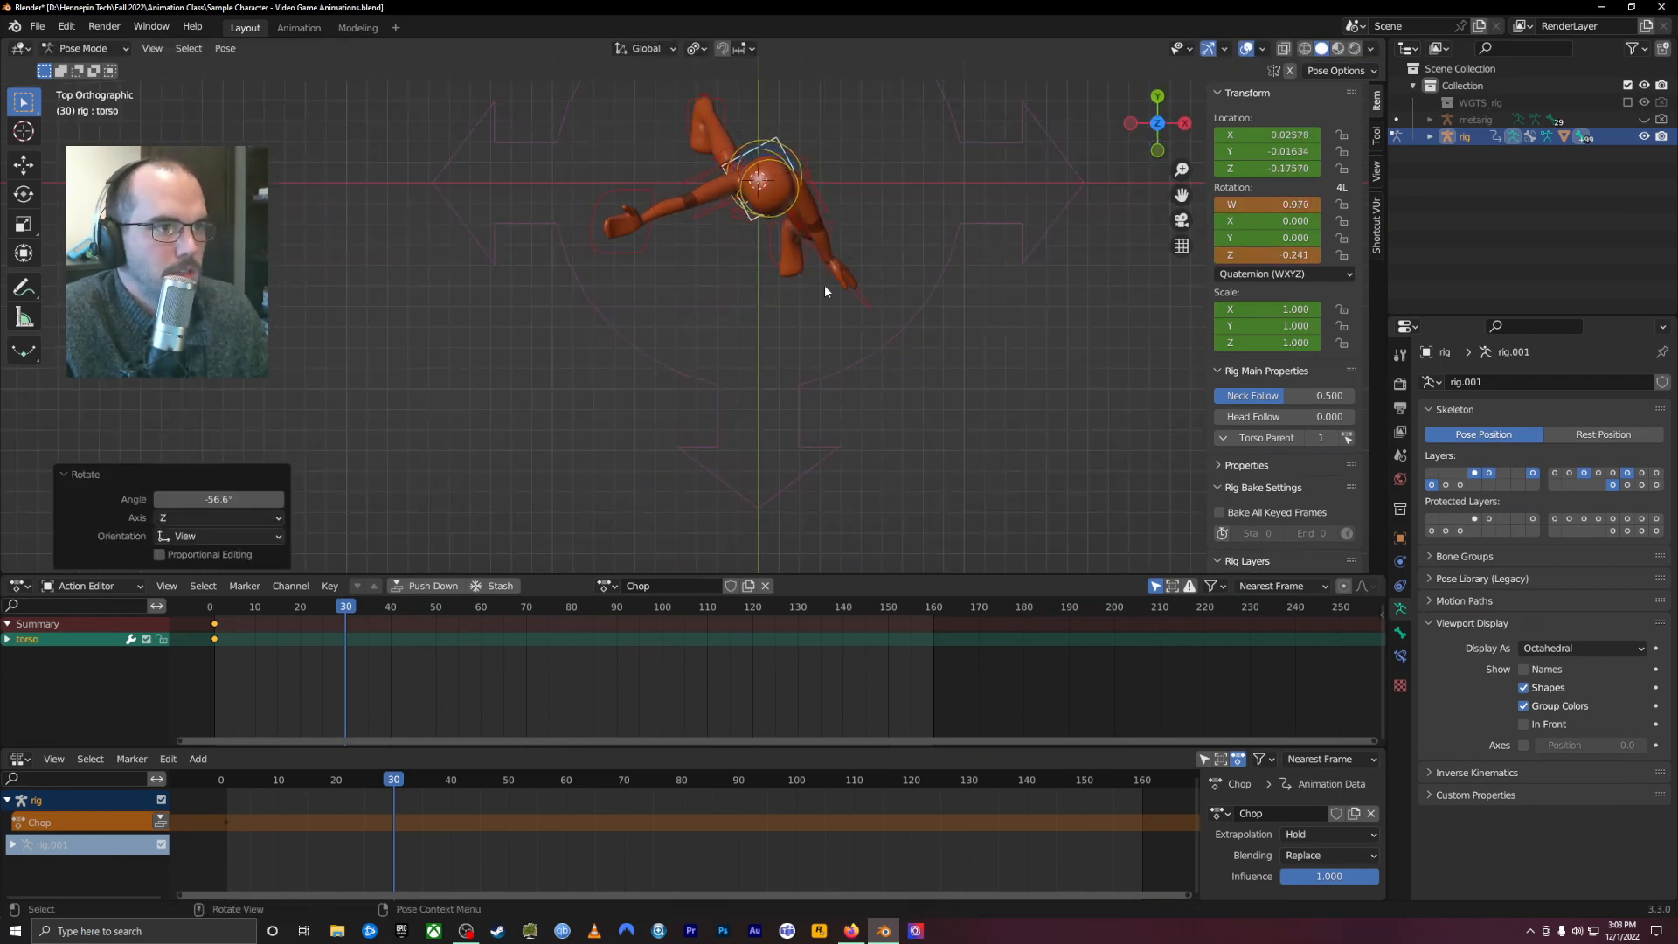
Rotate the chest control around the global Z axis in the same direction as the torso's turn.
{"action": "middle_click_drag", "start_coordinate": [823, 260], "coordinate": [831, 169]}
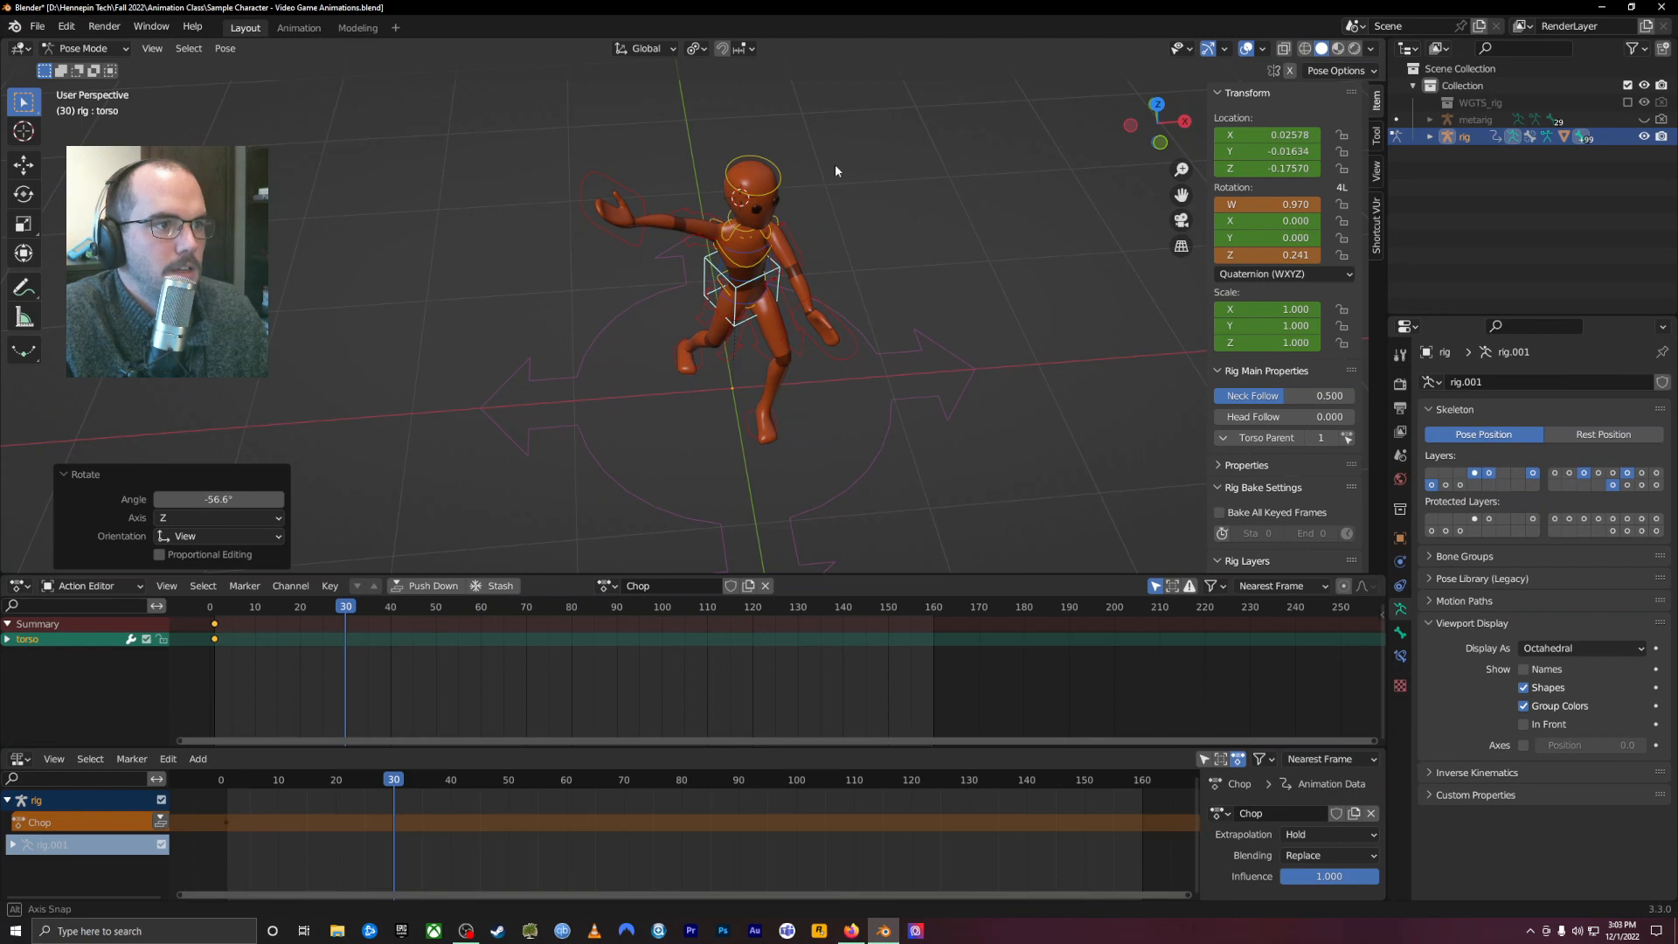
{"action": "left_click", "coordinate": [736, 267]}
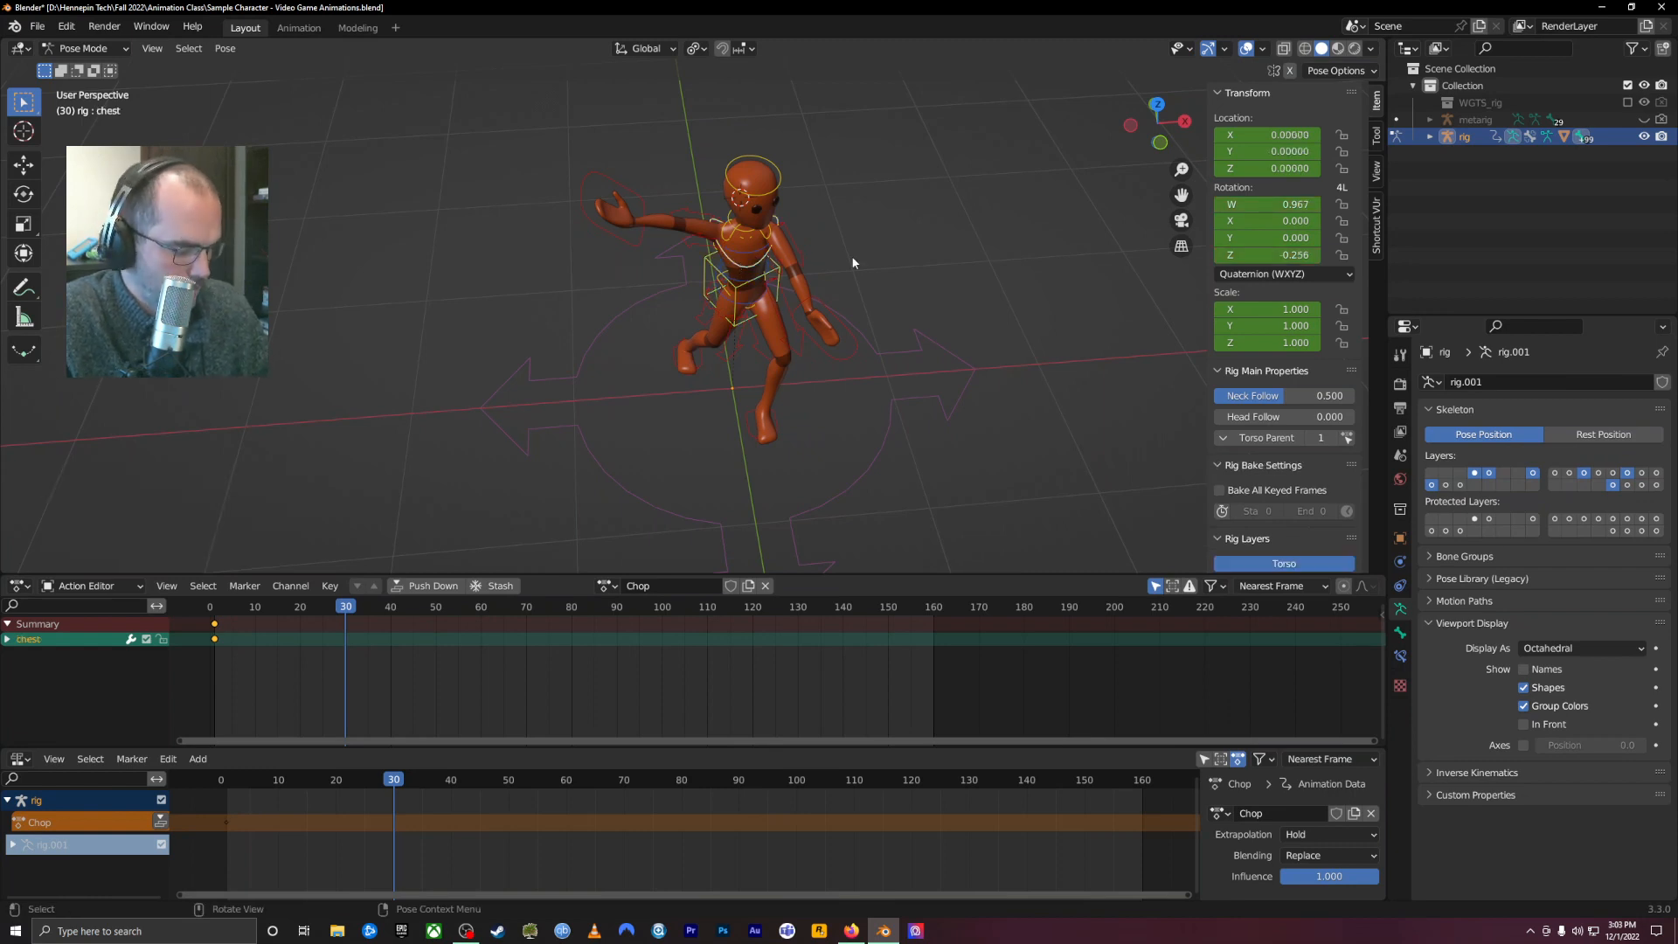
{"action": "key", "text": "r"}
{"action": "key", "text": "z"}
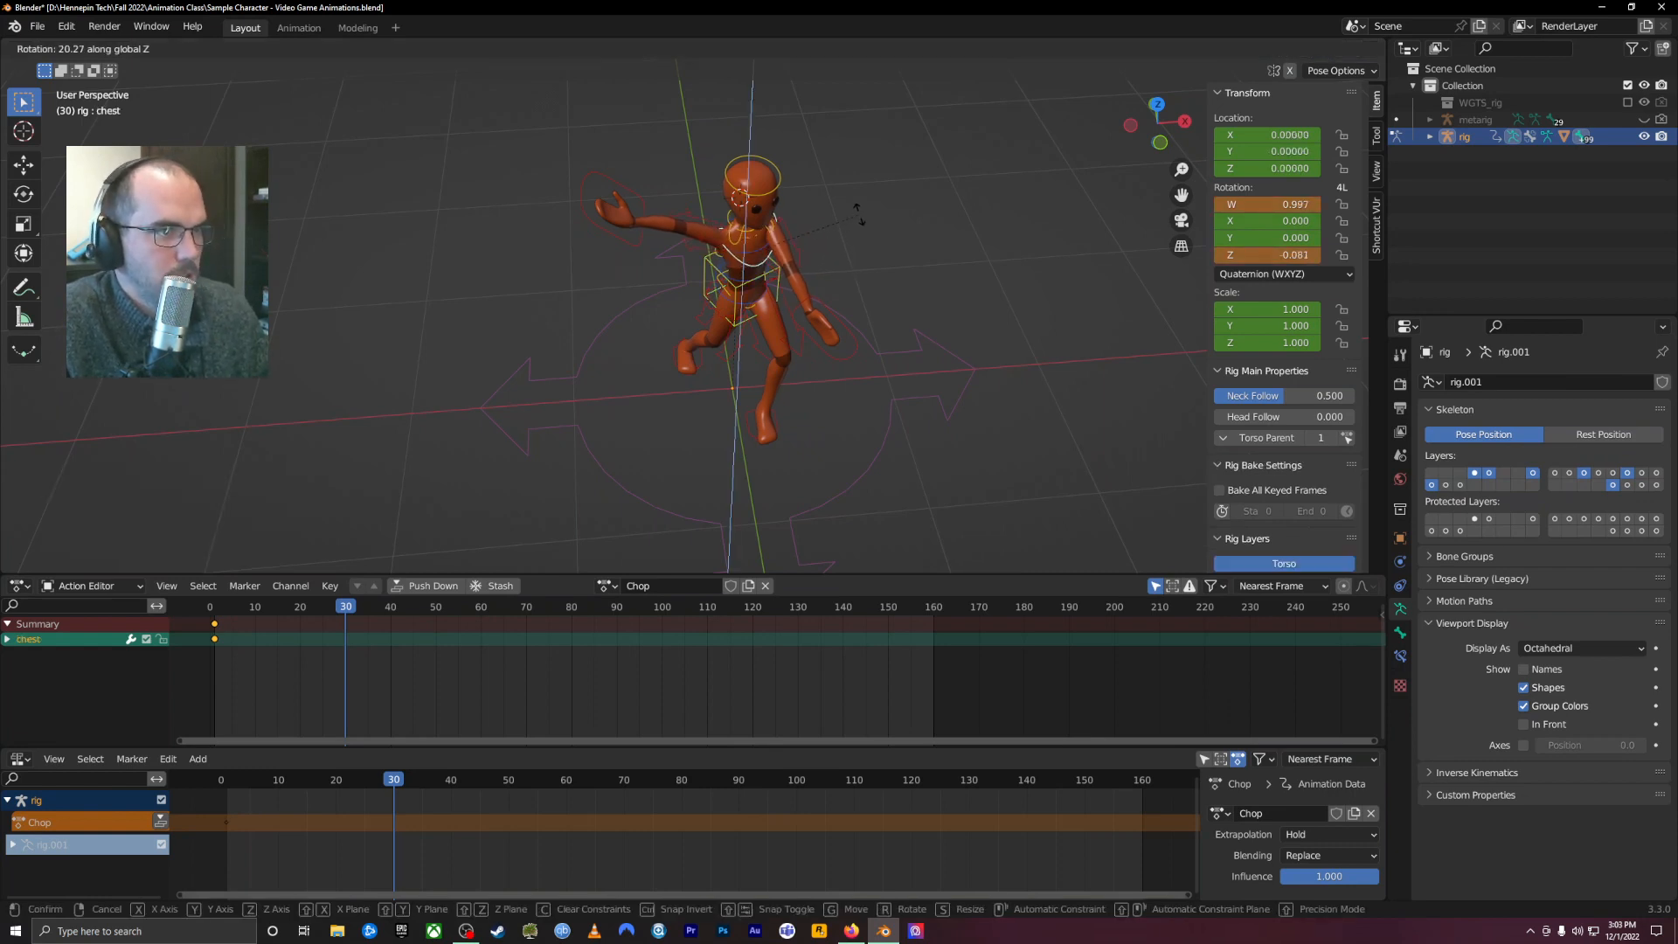
{"action": "left_click", "coordinate": [619, 227]}
Reach the right hand IK control further forward in two moves, to about X 0.35, Y -0.42, Z 0.07.
{"action": "left_click", "coordinate": [582, 223]}
{"action": "middle_click_drag", "start_coordinate": [725, 250], "coordinate": [775, 374]}
{"action": "key", "text": "g"}
{"action": "left_click", "coordinate": [801, 262]}
{"action": "key", "text": "g"}
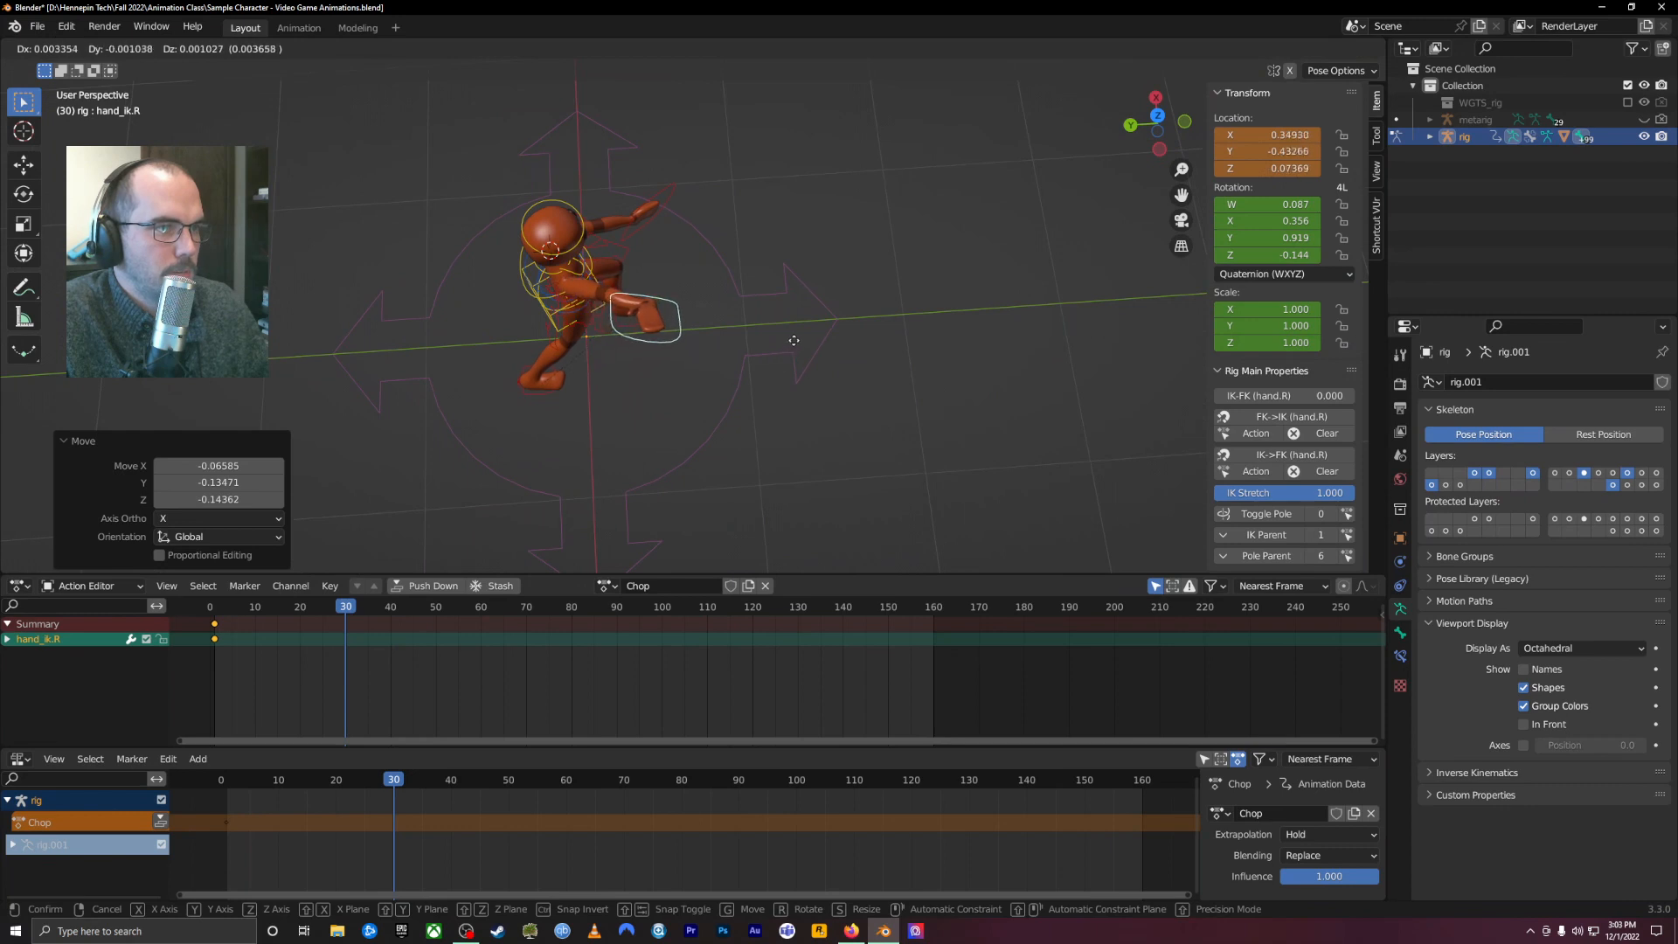
{"action": "left_click", "coordinate": [787, 339]}
Rotate the right hand IK control as seen from the side, plus about 56.8° more as seen from above.
{"action": "middle_click_drag", "start_coordinate": [732, 455], "coordinate": [934, 330]}
{"action": "key", "text": "r"}
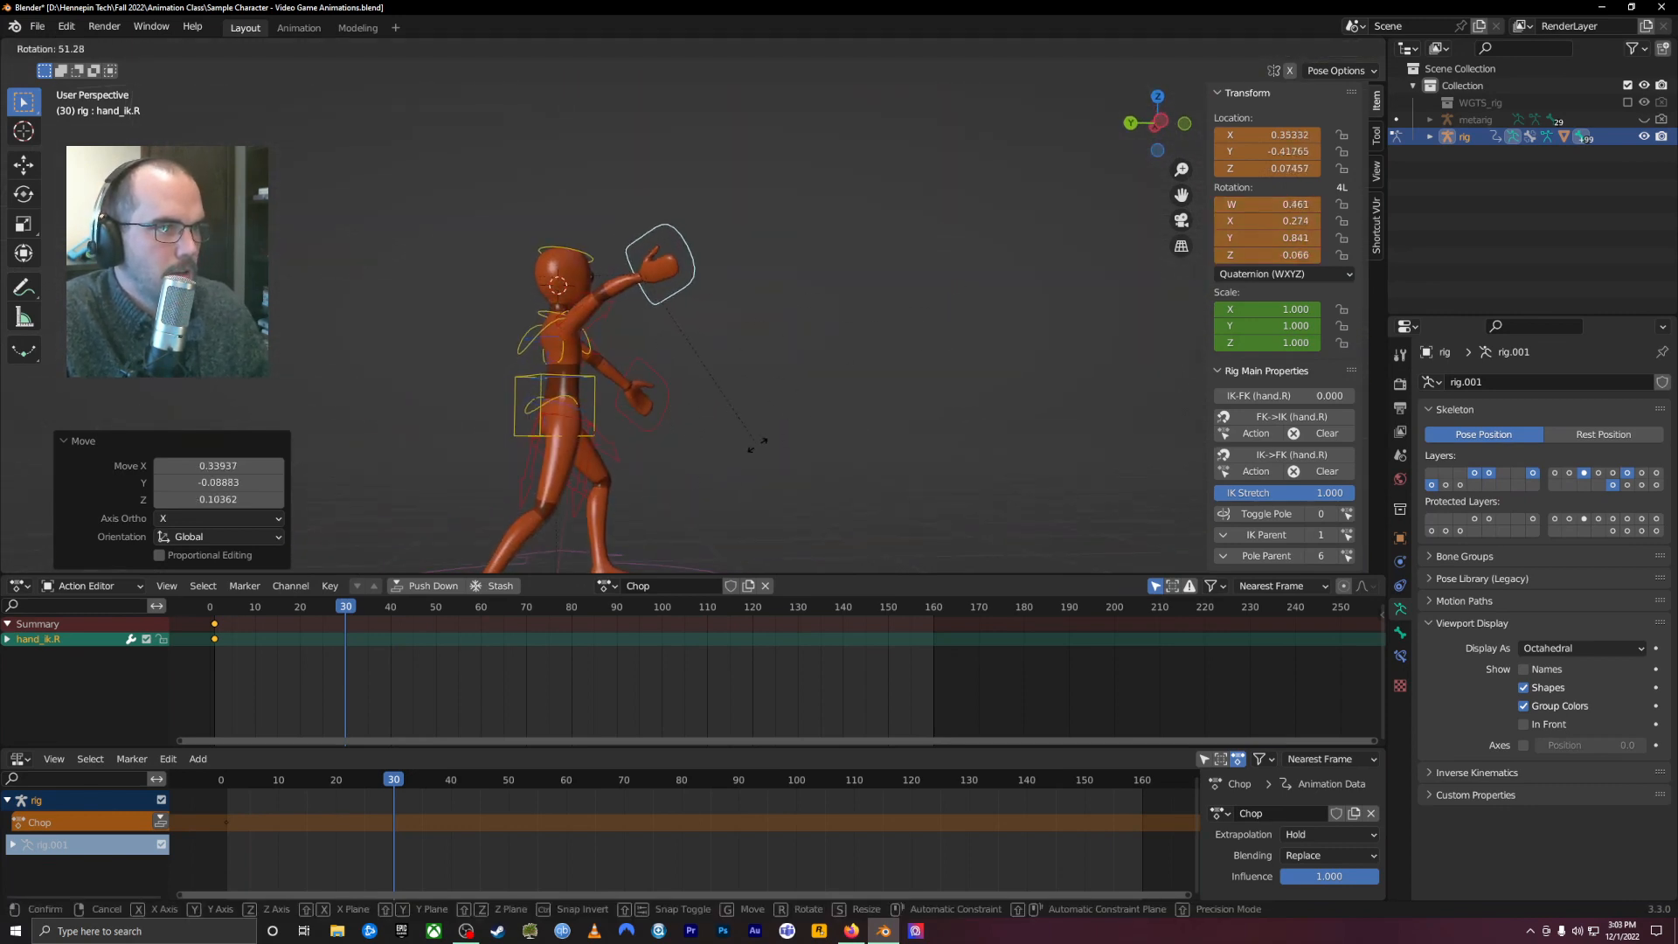
{"action": "left_click", "coordinate": [783, 461]}
{"action": "middle_click_drag", "start_coordinate": [783, 461], "coordinate": [826, 89]}
{"action": "key", "text": "r"}
{"action": "right_click", "coordinate": [926, 371]}
{"action": "key", "text": "r"}
{"action": "left_click", "coordinate": [717, 354]}
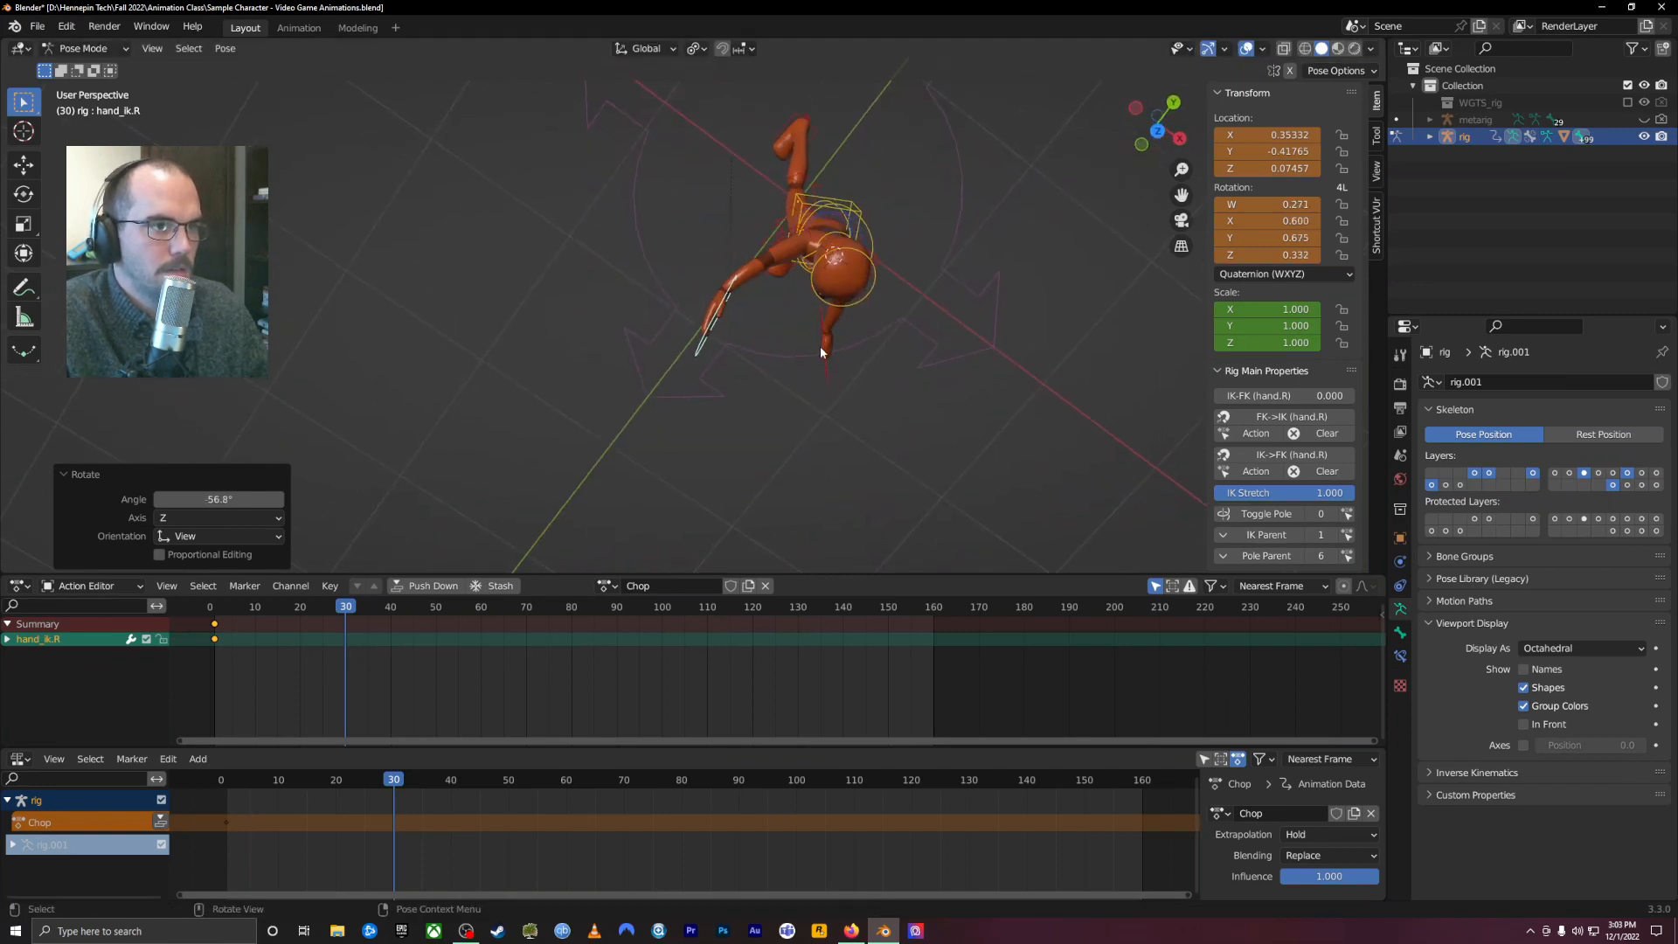
Lower the right hand IK control to about X 0.42, Y -0.43, Z -0.38 and rotate it about -42.3° in the view.
{"action": "middle_click_drag", "start_coordinate": [820, 346], "coordinate": [855, 144]}
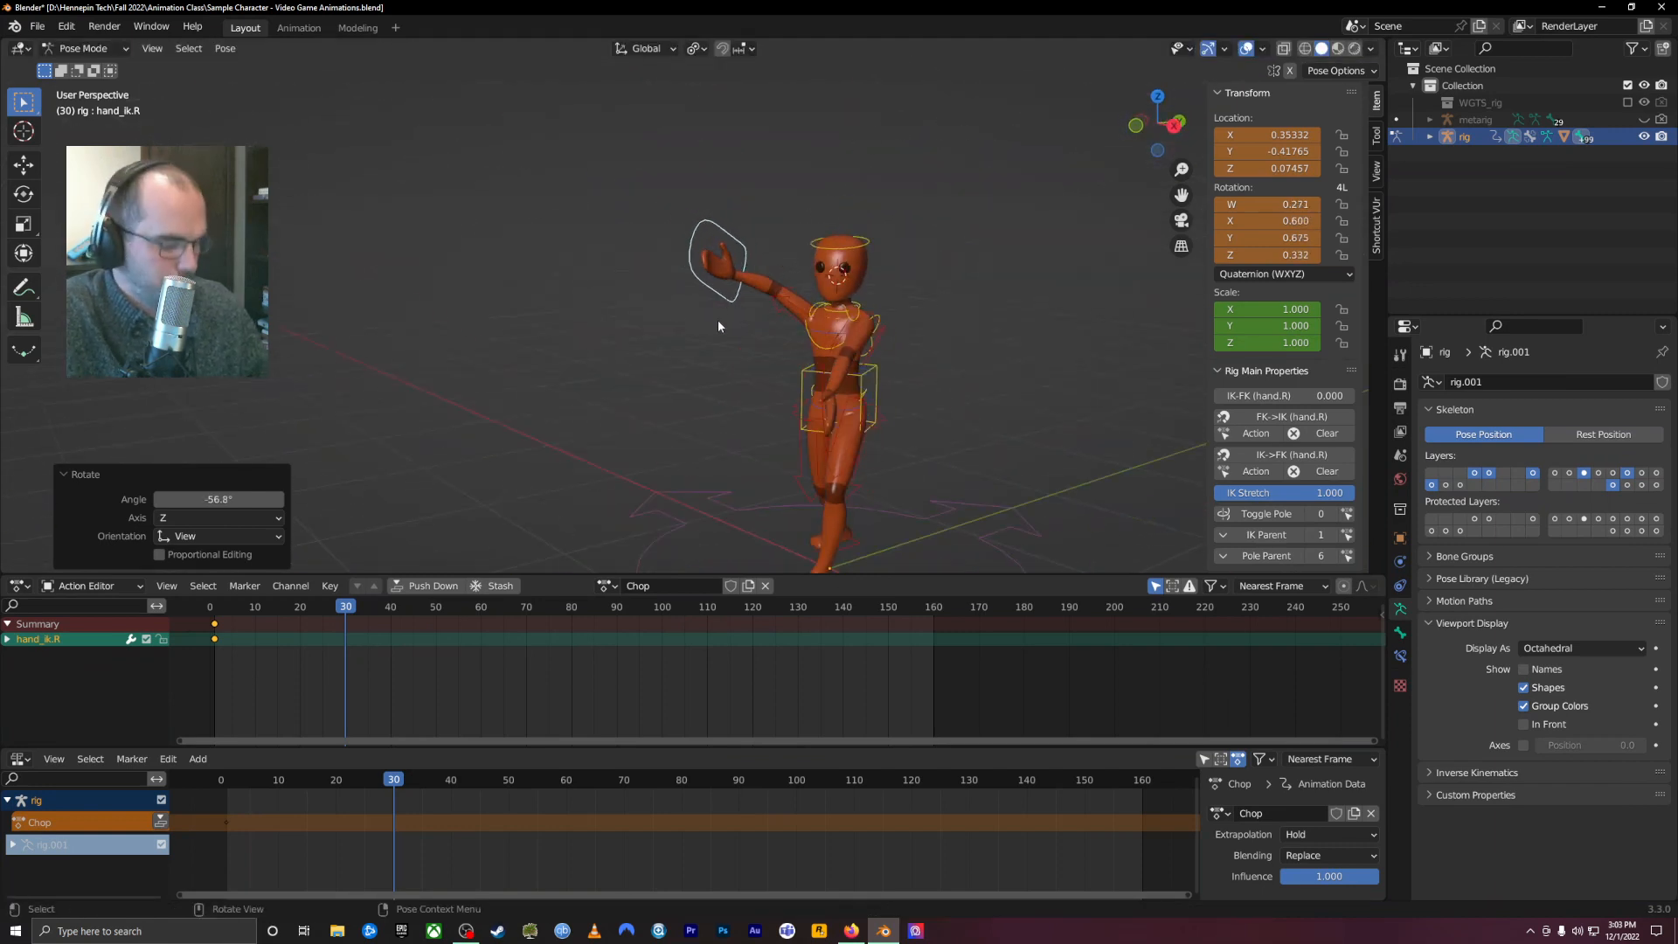
{"action": "key", "text": "g"}
{"action": "left_click", "coordinate": [725, 402]}
{"action": "middle_click_drag", "start_coordinate": [726, 407], "coordinate": [1095, 379]}
{"action": "key", "text": "r"}
{"action": "left_click", "coordinate": [1015, 229]}
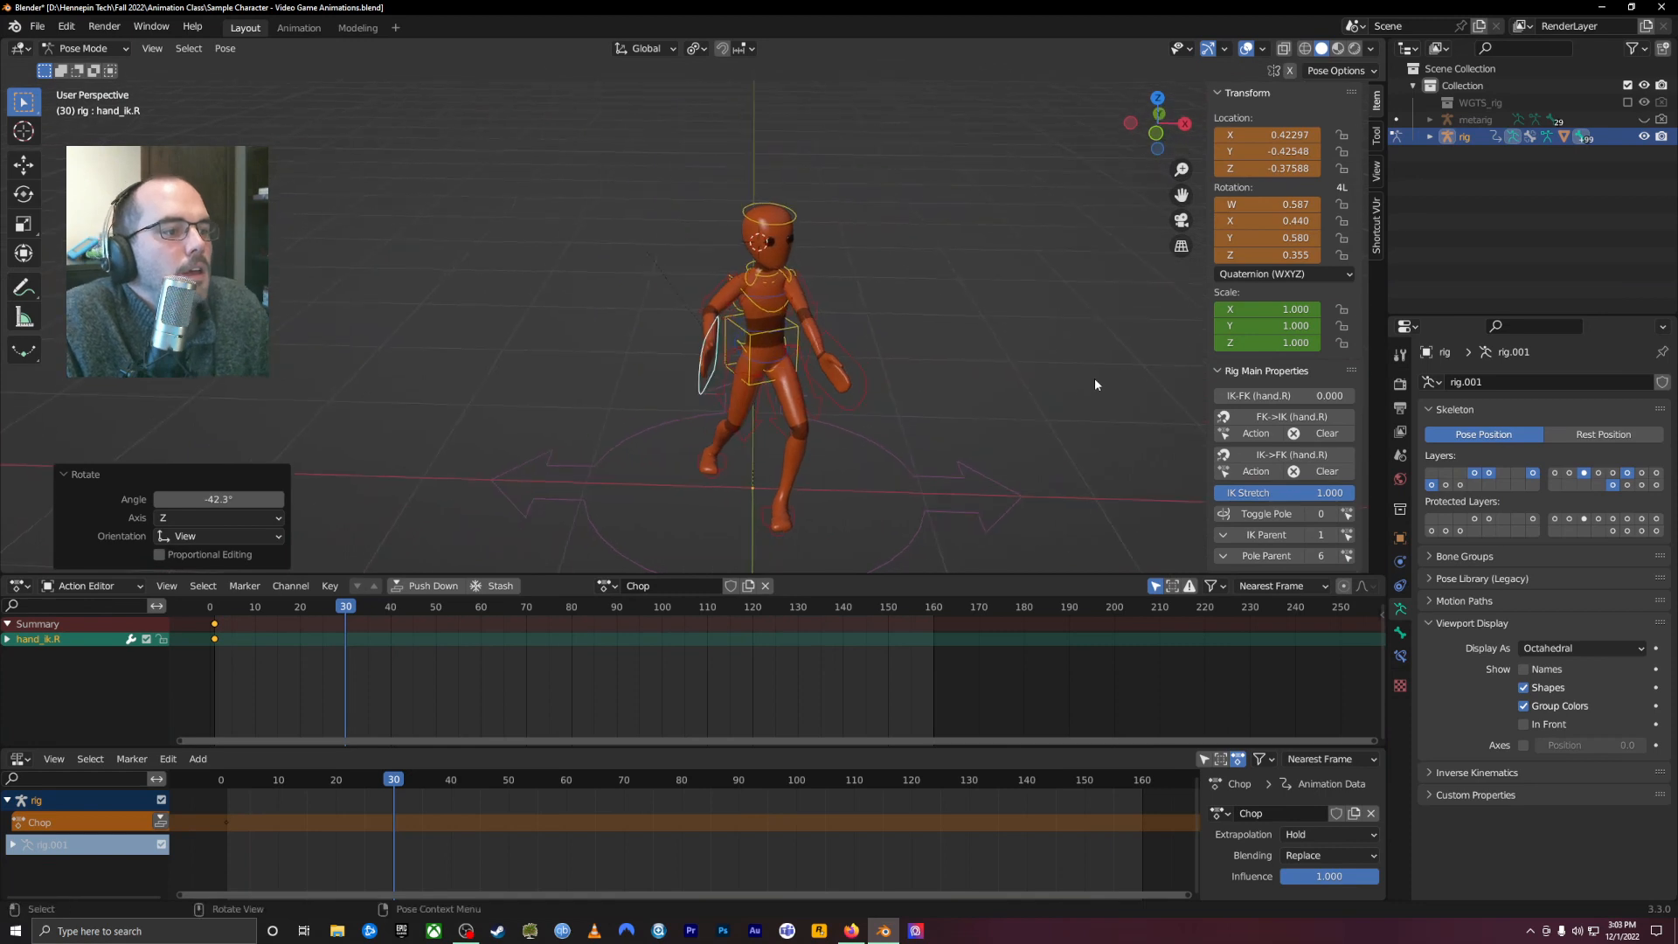
Move the left hand IK control down and back beside the hip, to about X -0.40, Y 0.10, Z -0.61.
{"action": "middle_click_drag", "start_coordinate": [885, 364], "coordinate": [790, 351]}
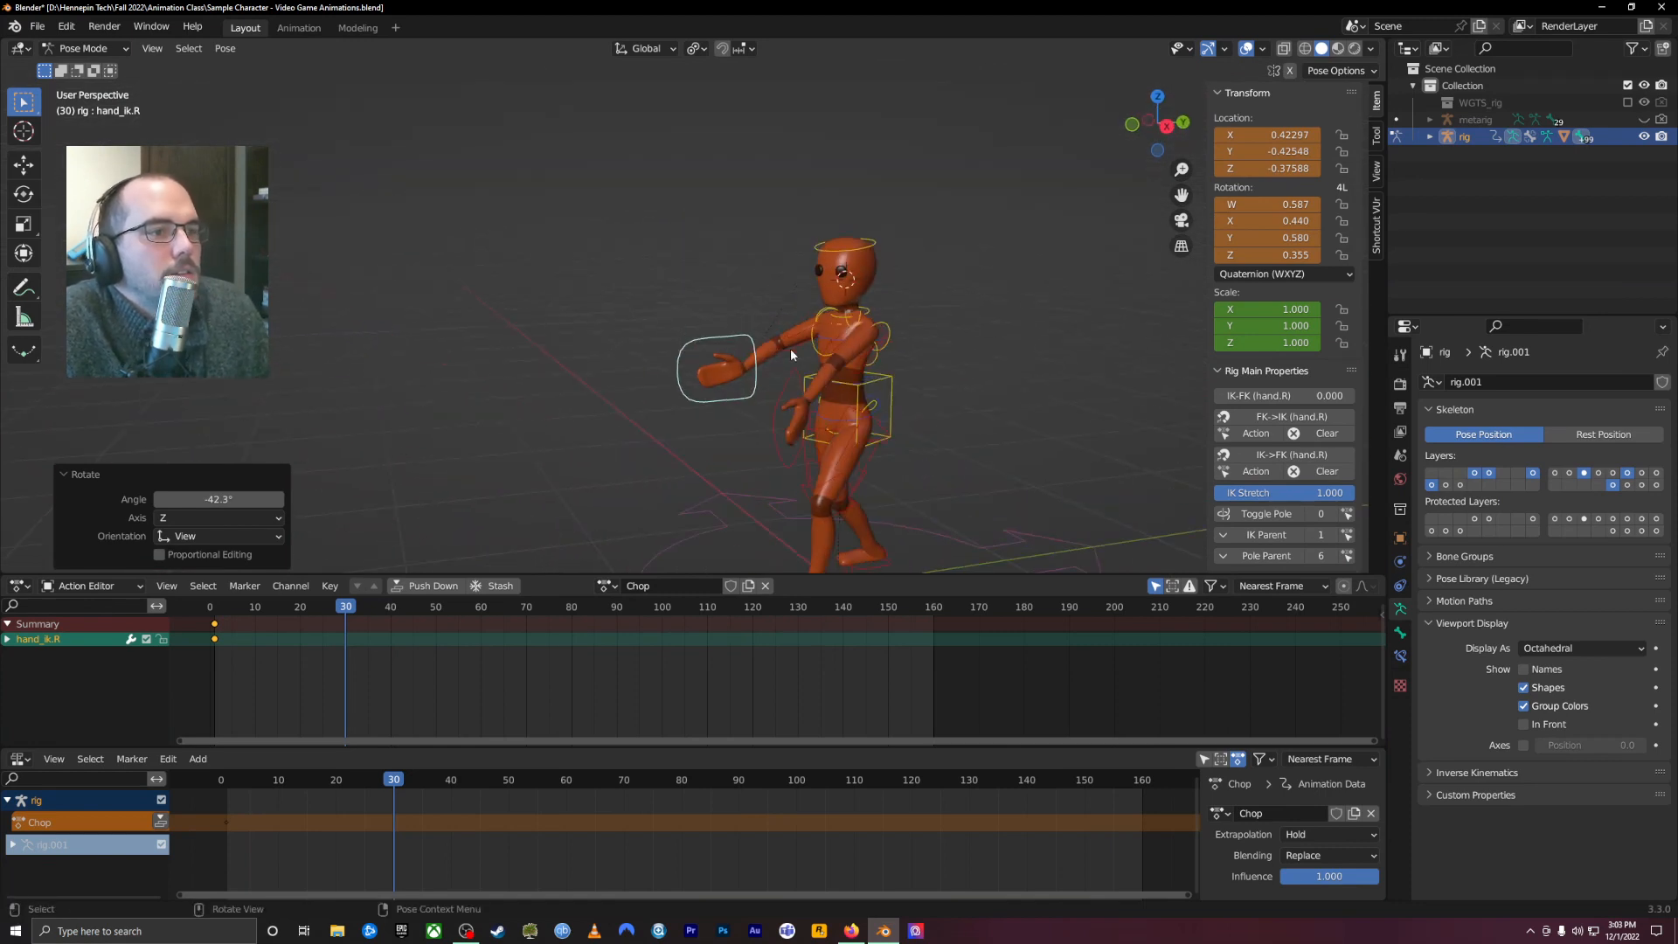
{"action": "left_click", "coordinate": [768, 435]}
{"action": "middle_click_drag", "start_coordinate": [768, 435], "coordinate": [935, 470]}
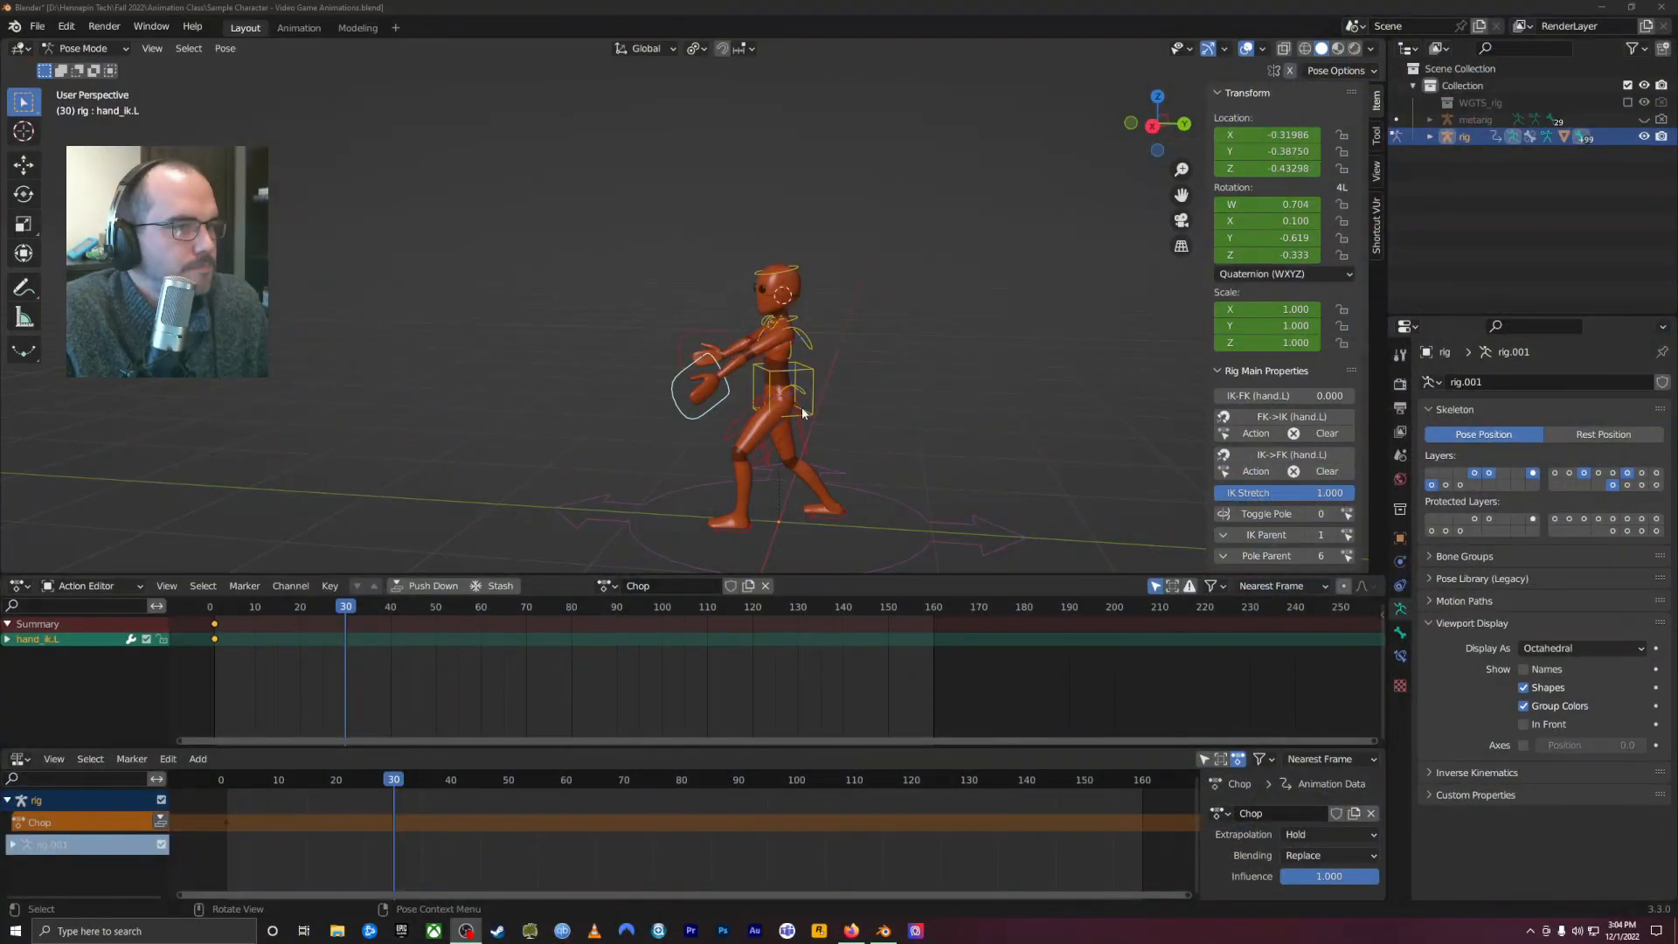
{"action": "middle_click_drag", "start_coordinate": [801, 407], "coordinate": [736, 406]}
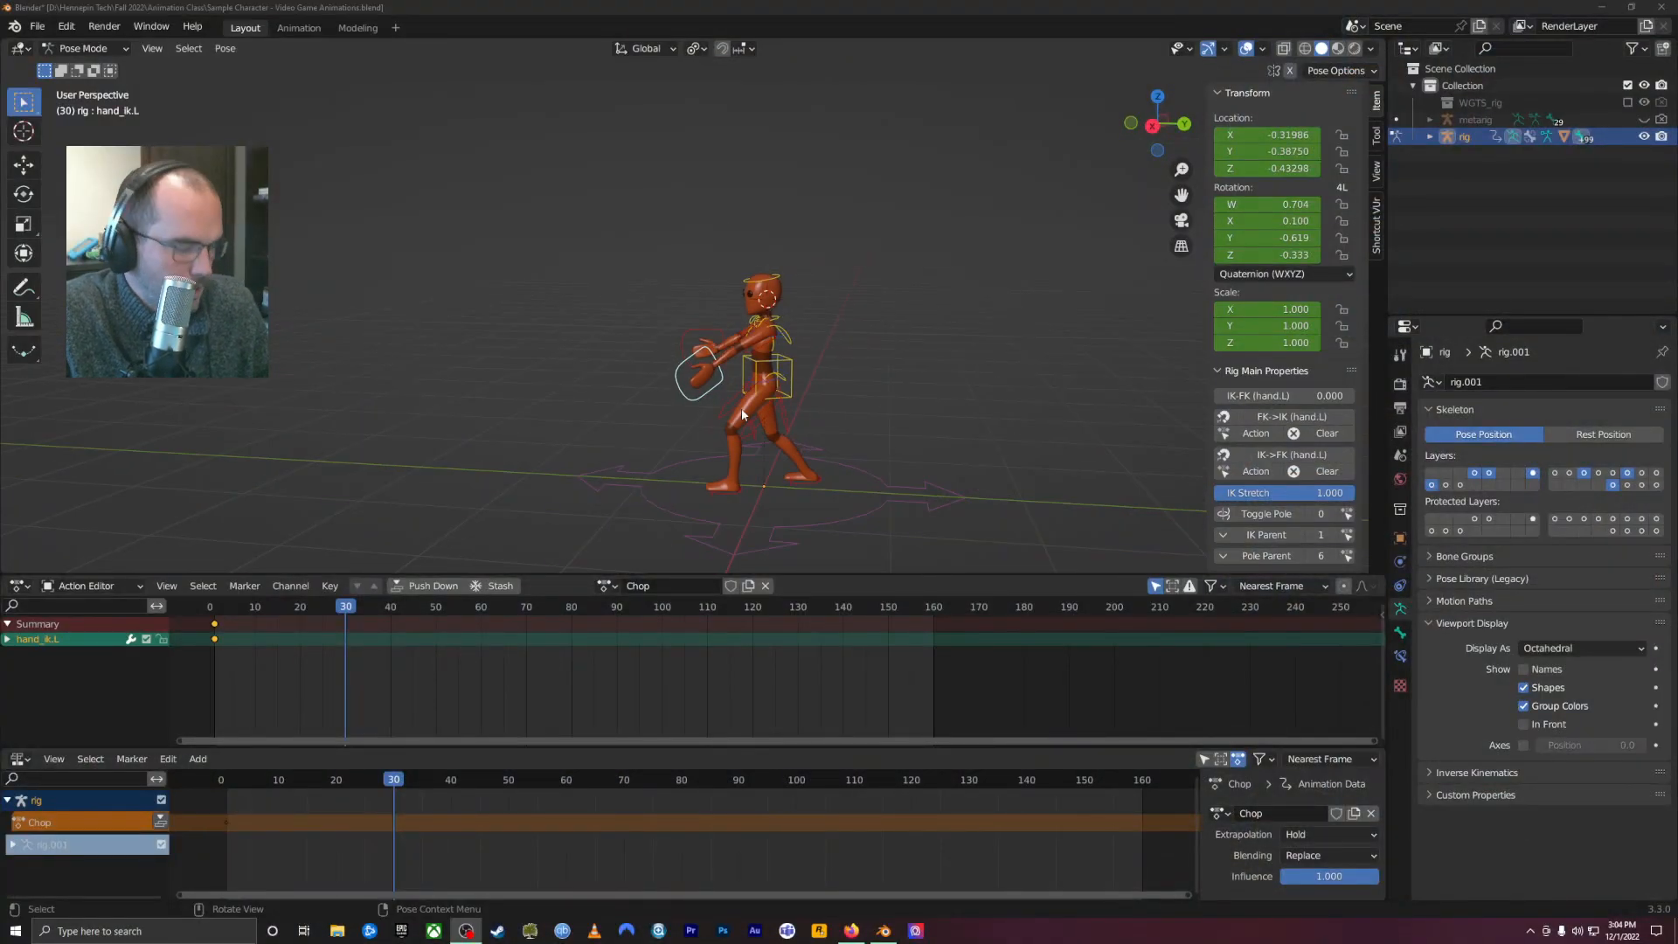
{"action": "key", "text": "g"}
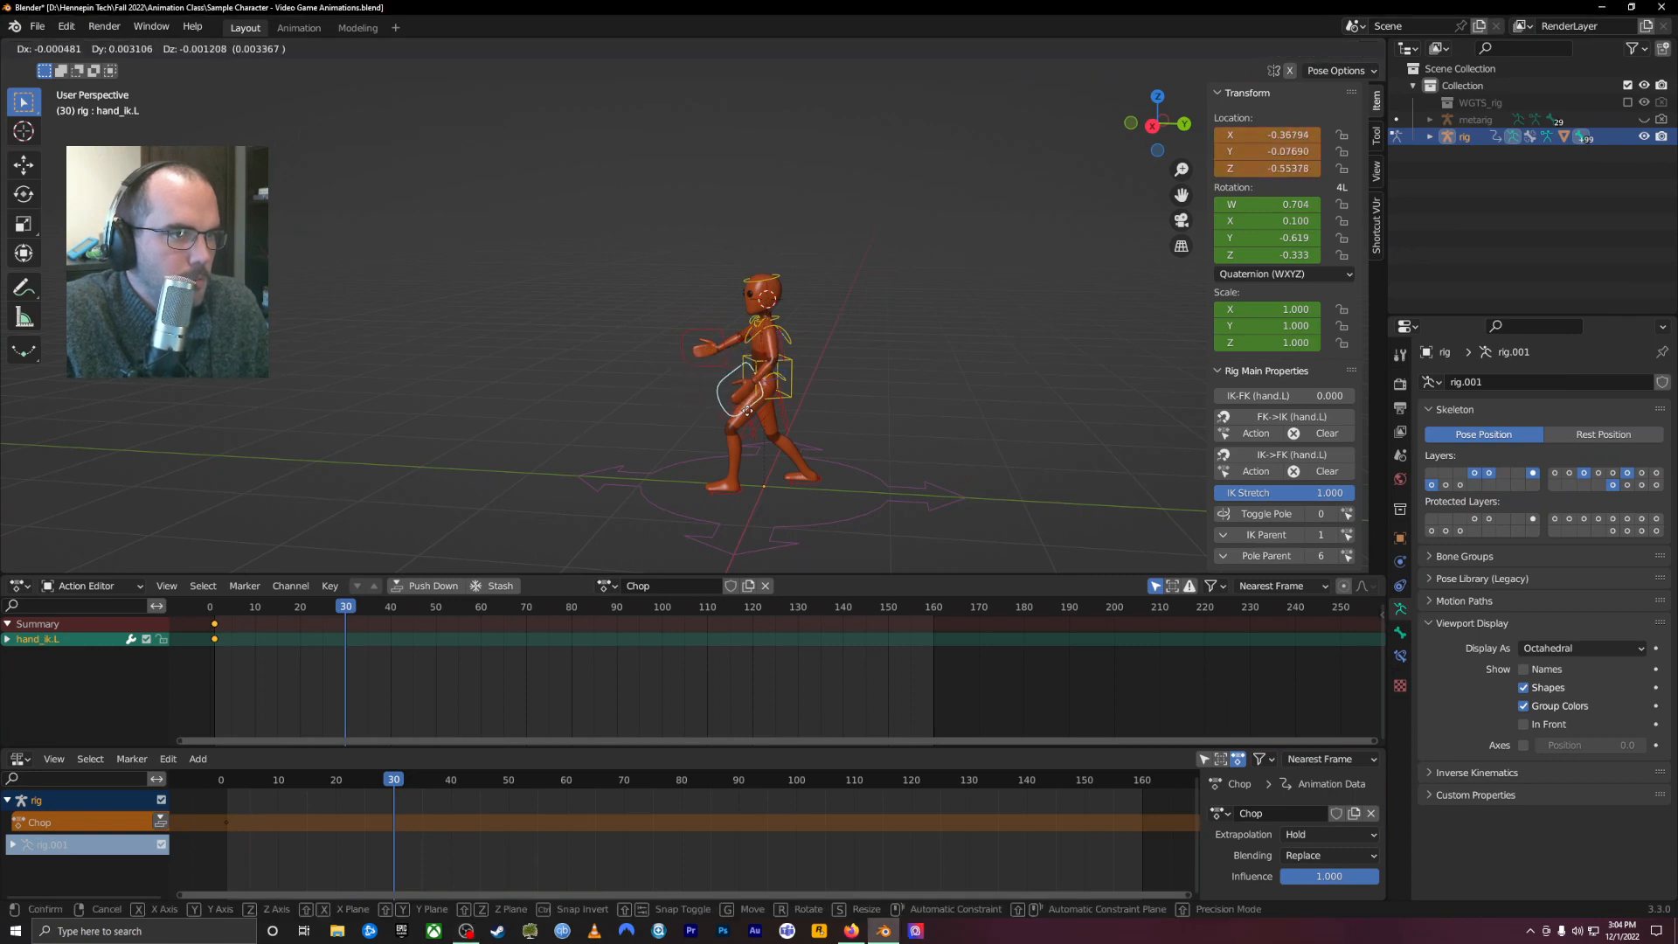
{"action": "left_click", "coordinate": [773, 420]}
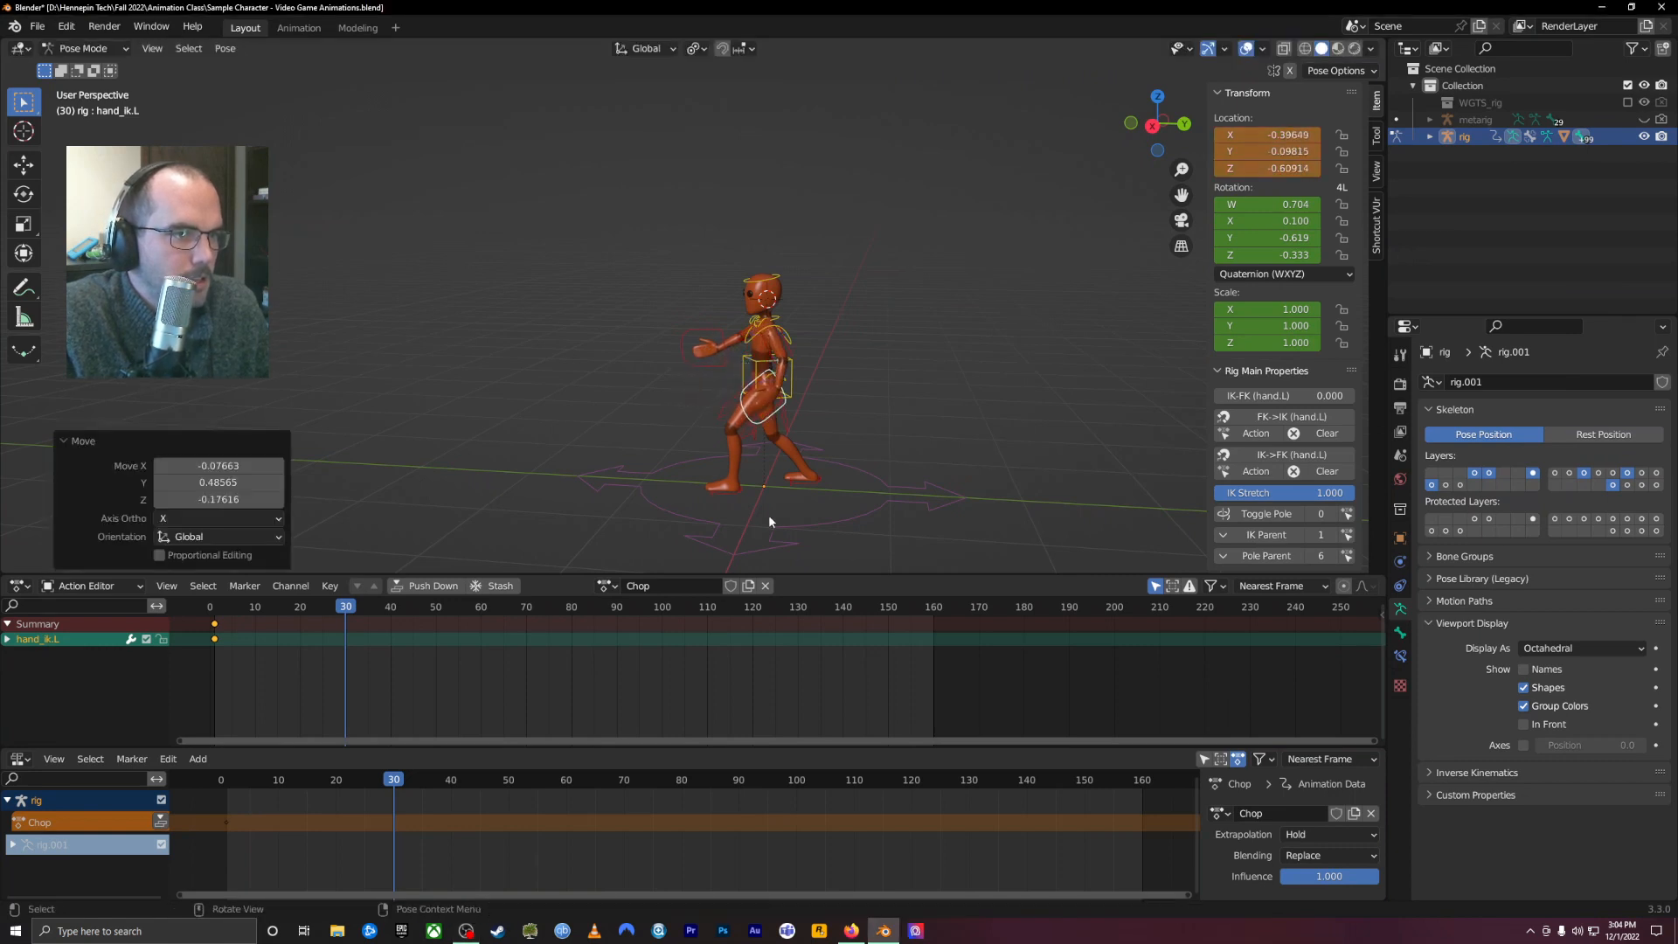
Slide the left foot IK control backward along the ground, to about X 0.19, Y 0.20, keeping Z locked.
{"action": "left_click", "coordinate": [721, 495]}
{"action": "scroll", "coordinate": [766, 499], "scroll_direction": "up", "scroll_amount": 4}
{"action": "middle_click_drag", "start_coordinate": [924, 524], "coordinate": [807, 318], "text": "shift"}
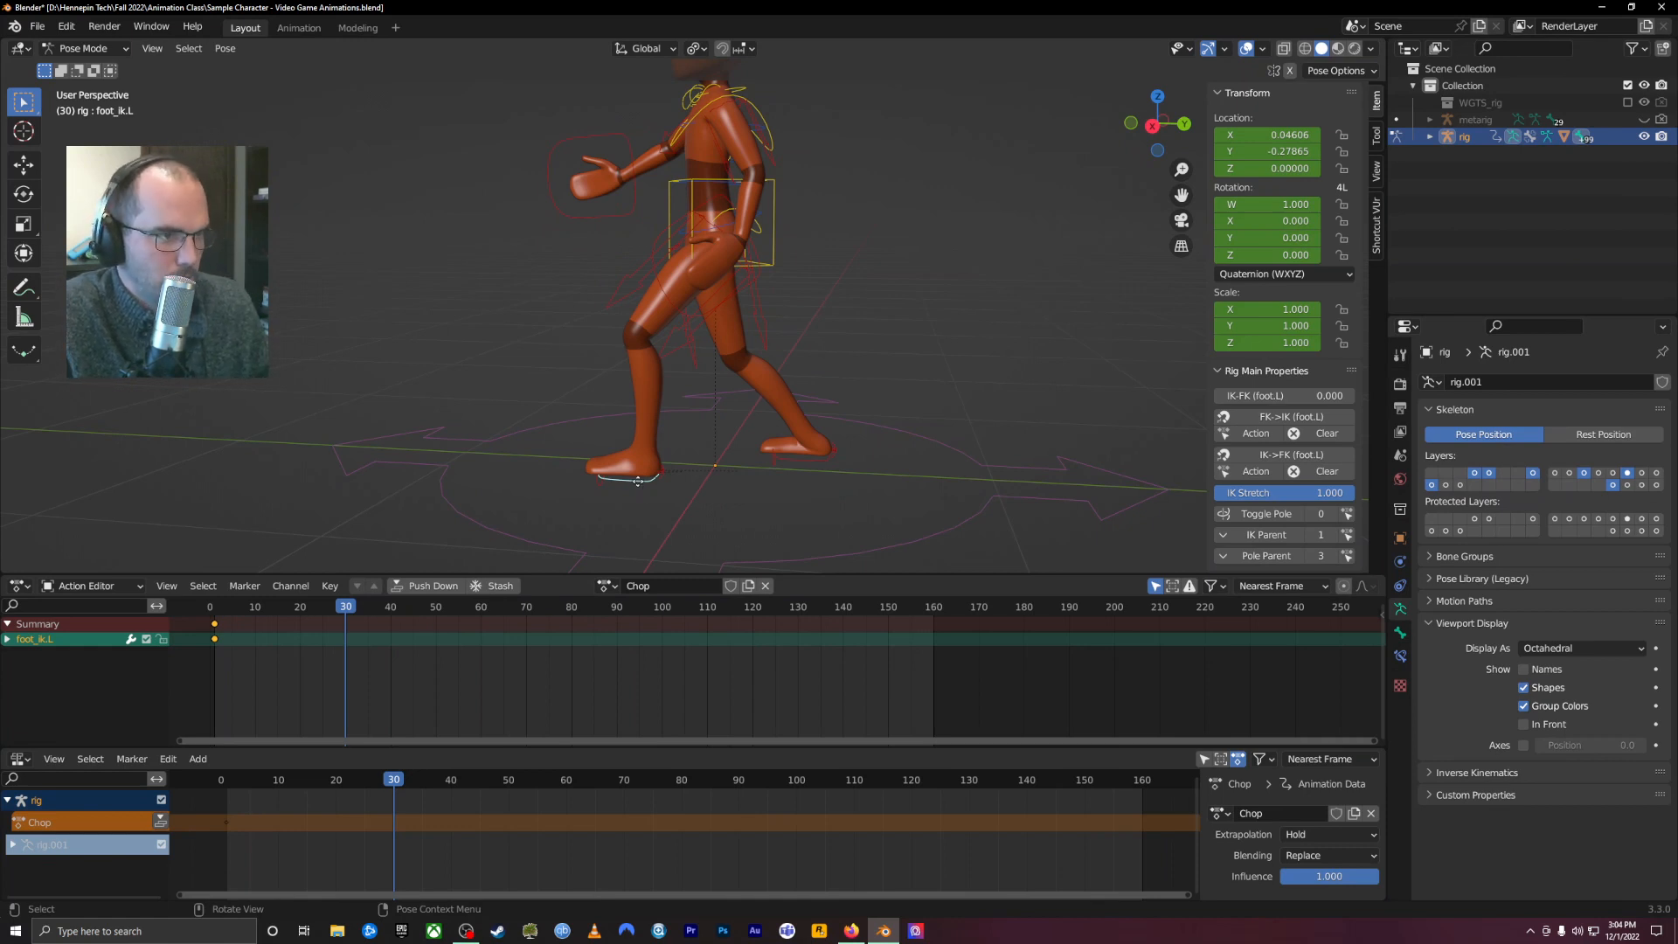
{"action": "key", "text": "g"}
{"action": "key", "text": "z"}
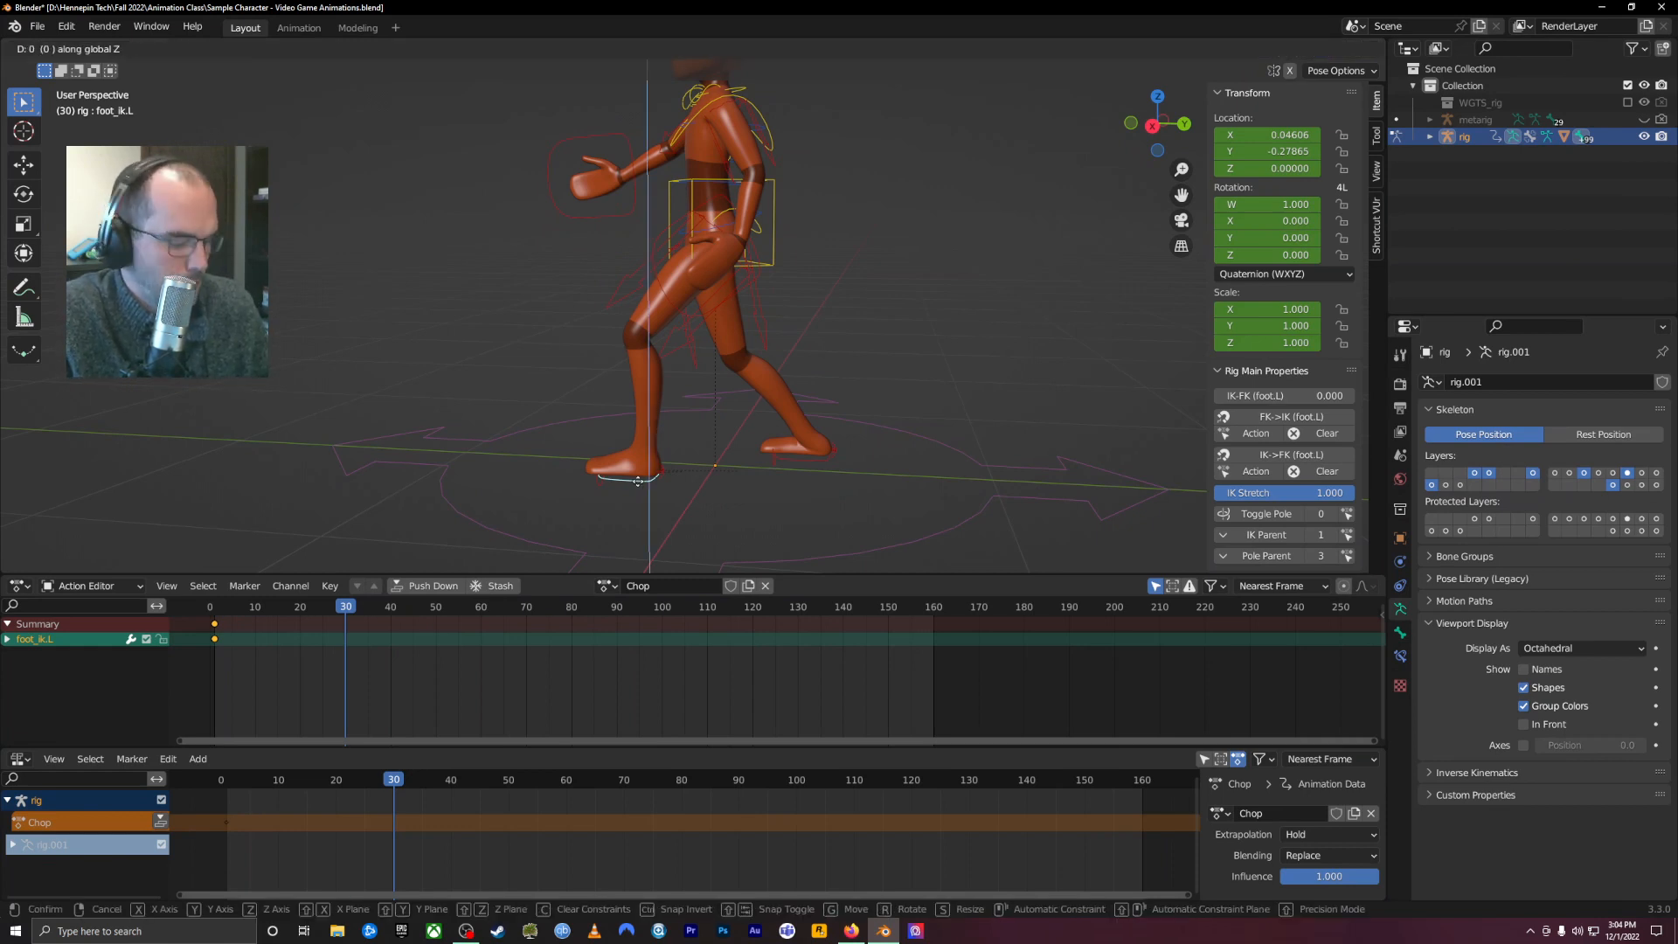
{"action": "key", "text": "shift+z"}
{"action": "left_click", "coordinate": [812, 470]}
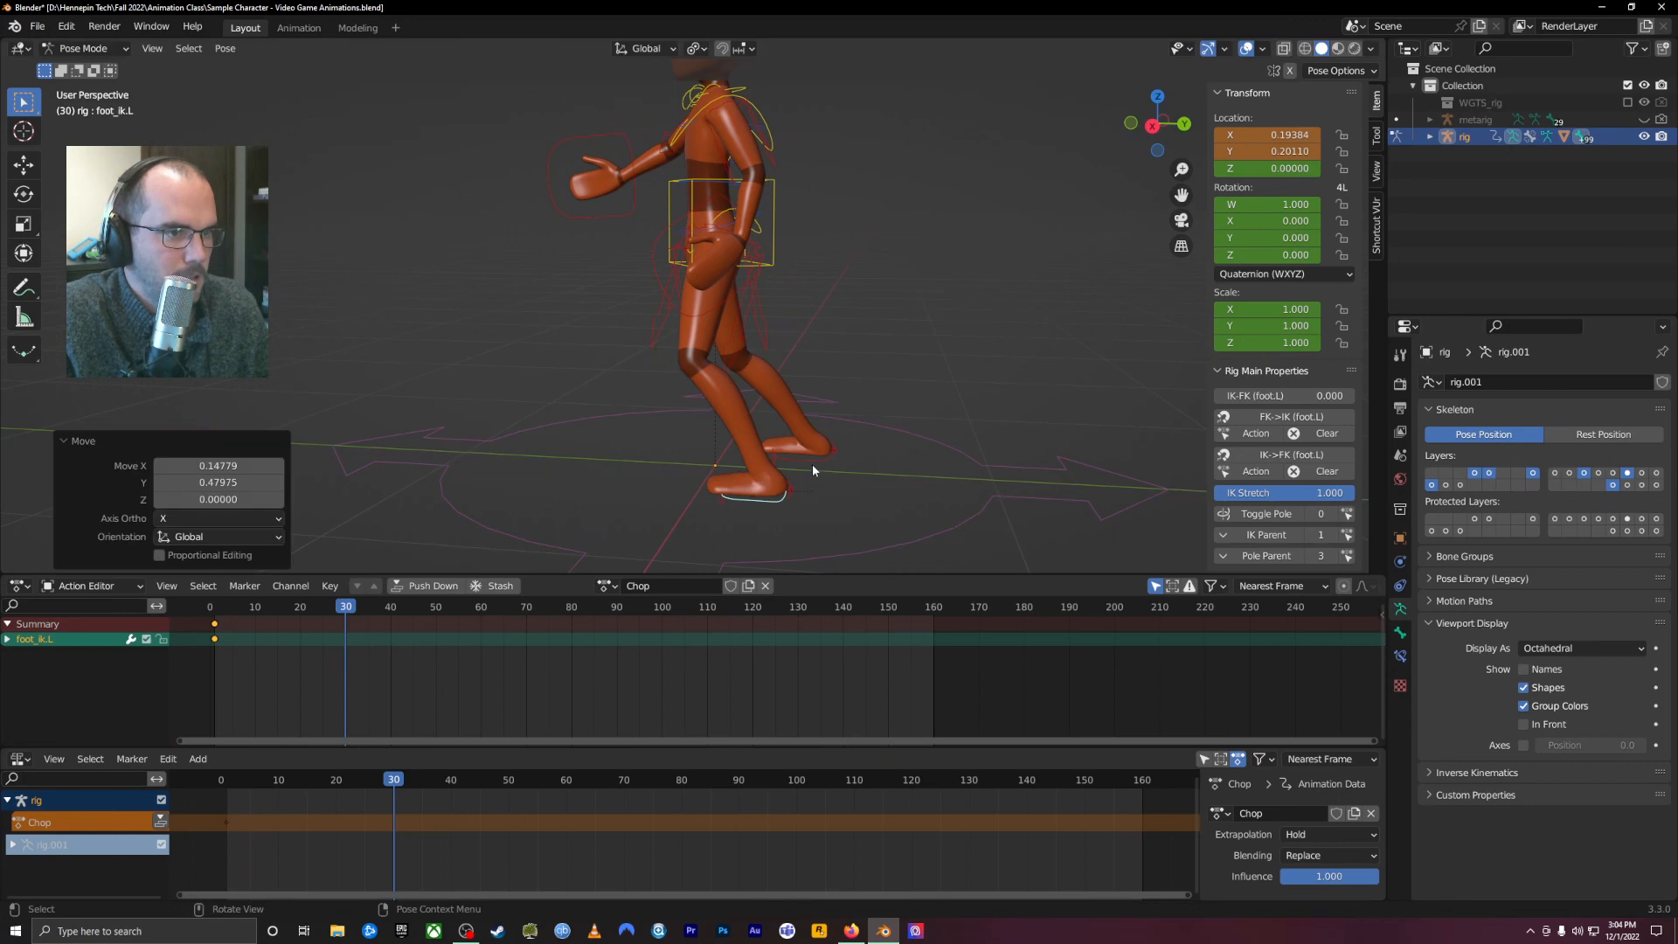
Slide the right foot IK control forward along the ground, to about X -0.08, Y -0.19, keeping Z locked.
{"action": "left_click", "coordinate": [811, 462]}
{"action": "key", "text": "g"}
{"action": "key", "text": "shift+z"}
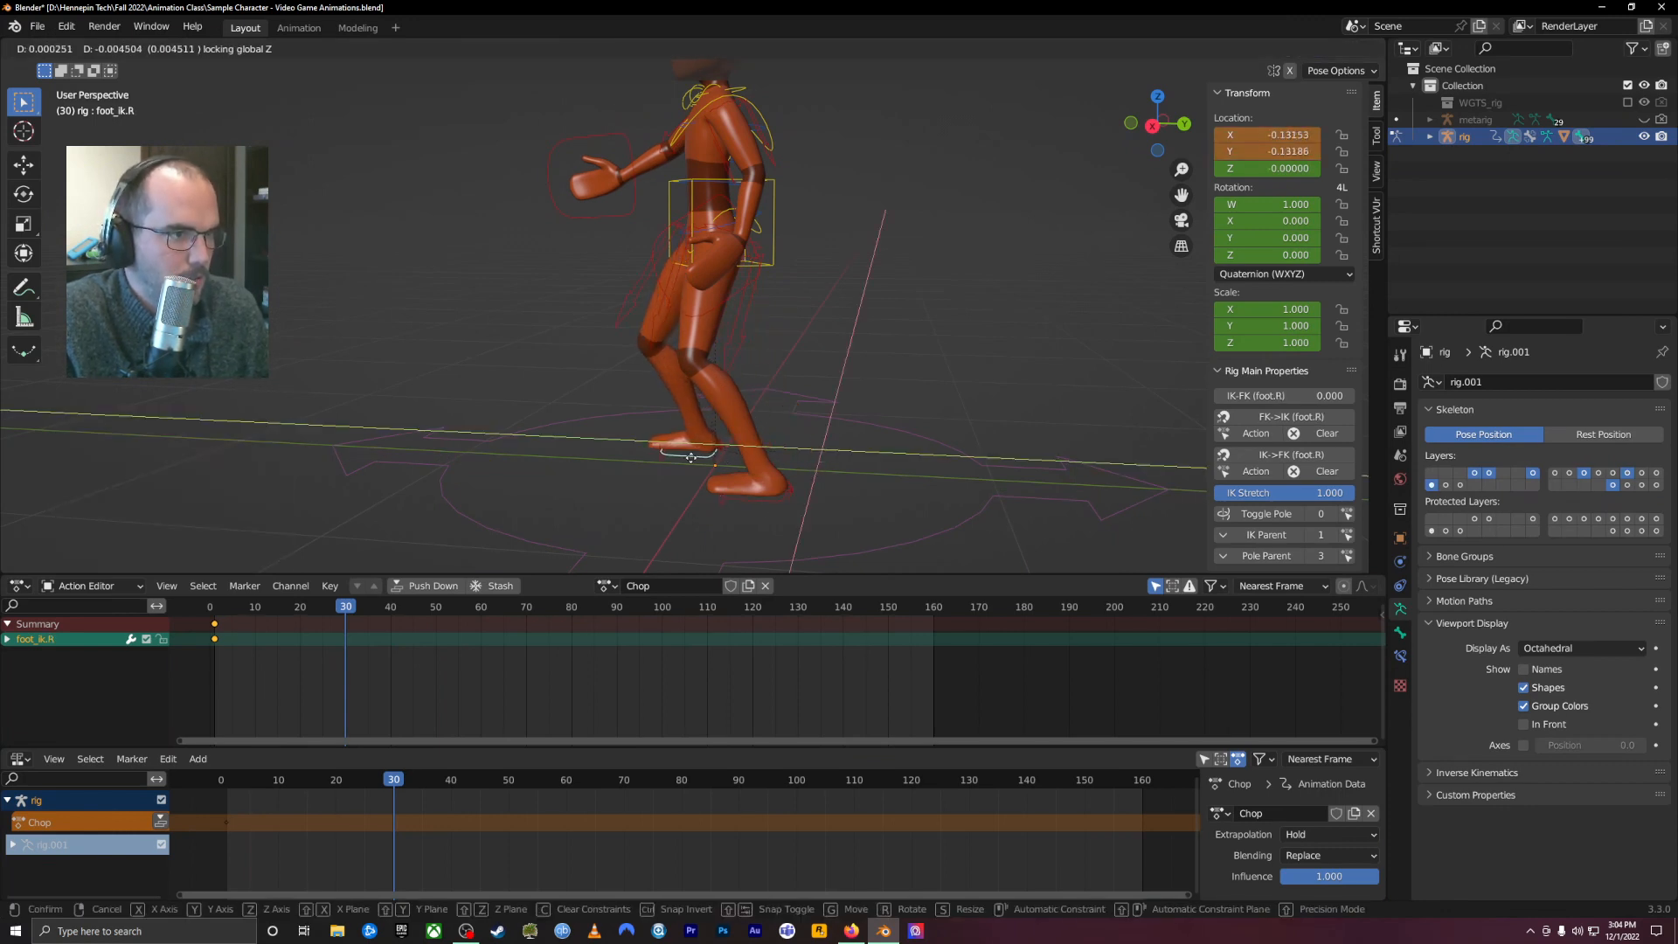
{"action": "left_click", "coordinate": [715, 425]}
Lower the right hand IK control toward the body, to about X 0.52, Y -0.39, Z -0.53.
{"action": "middle_click_drag", "start_coordinate": [714, 425], "coordinate": [829, 329]}
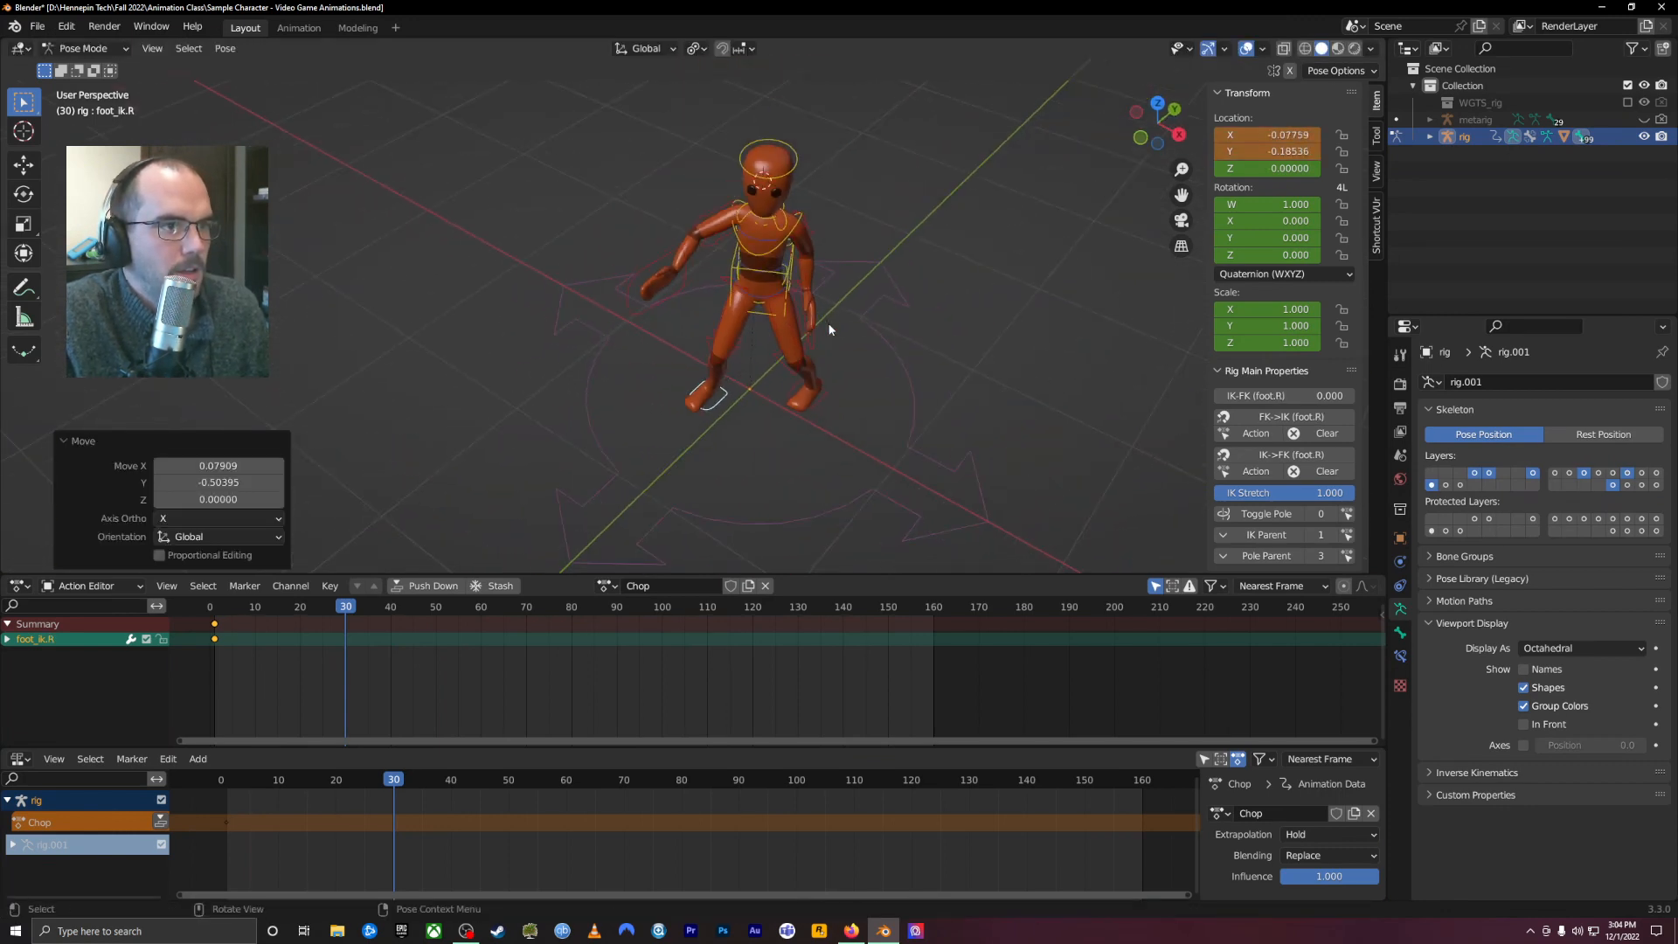
{"action": "left_click", "coordinate": [659, 293]}
{"action": "left_click", "coordinate": [657, 290]}
{"action": "middle_click_drag", "start_coordinate": [657, 290], "coordinate": [673, 265]}
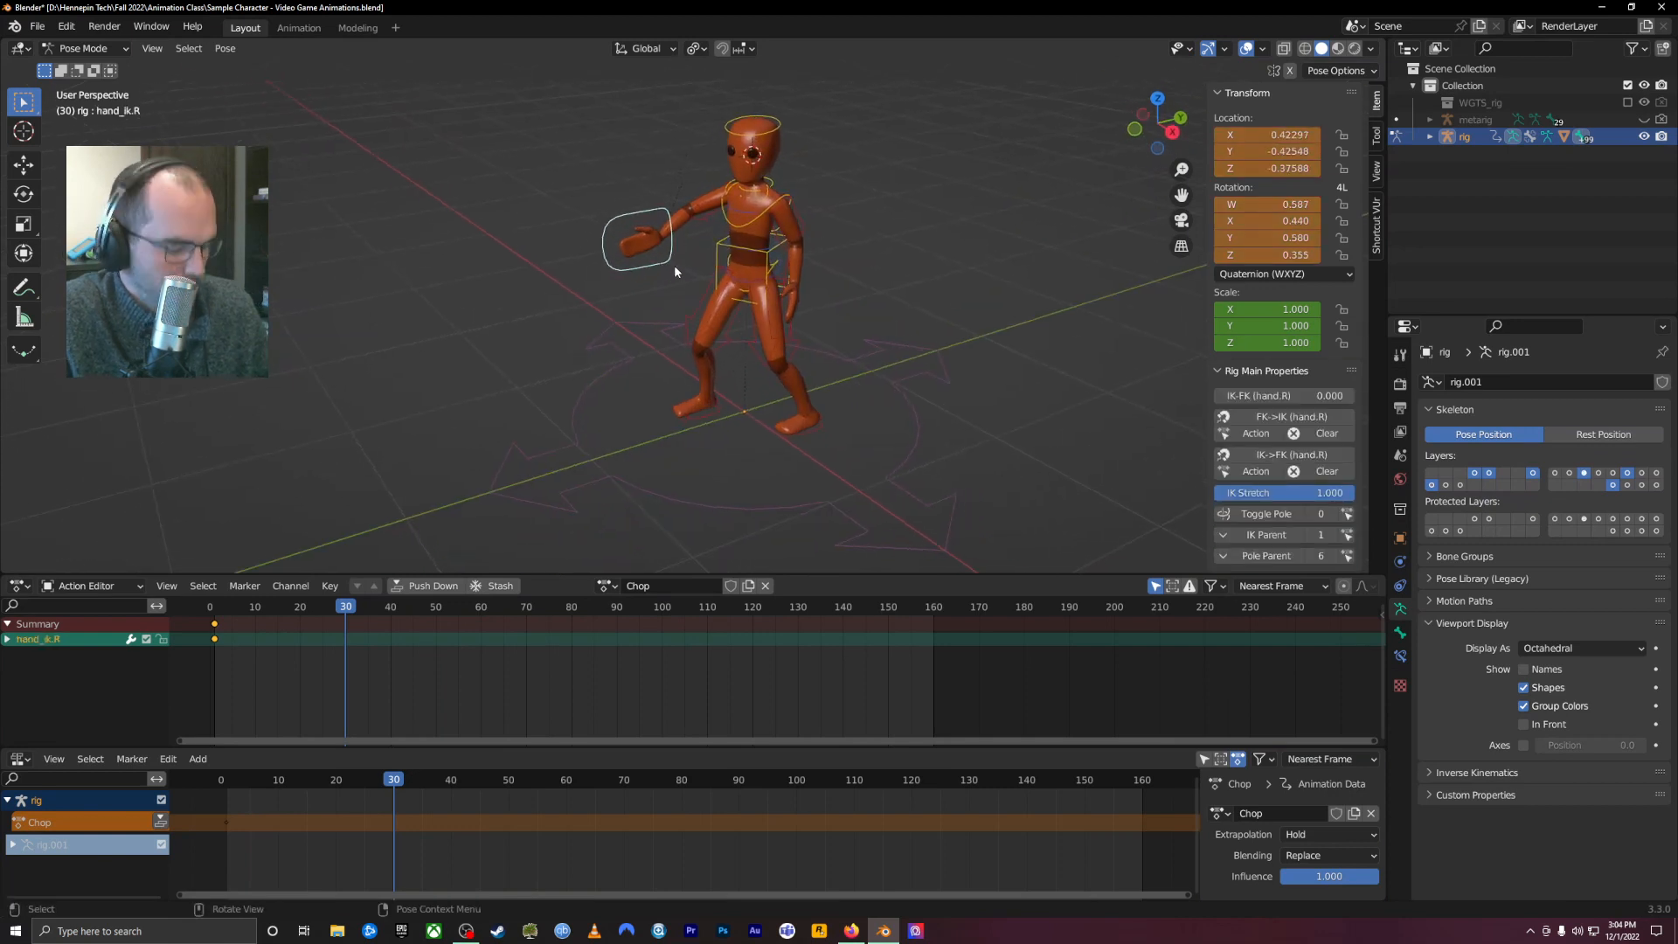
{"action": "key", "text": "g"}
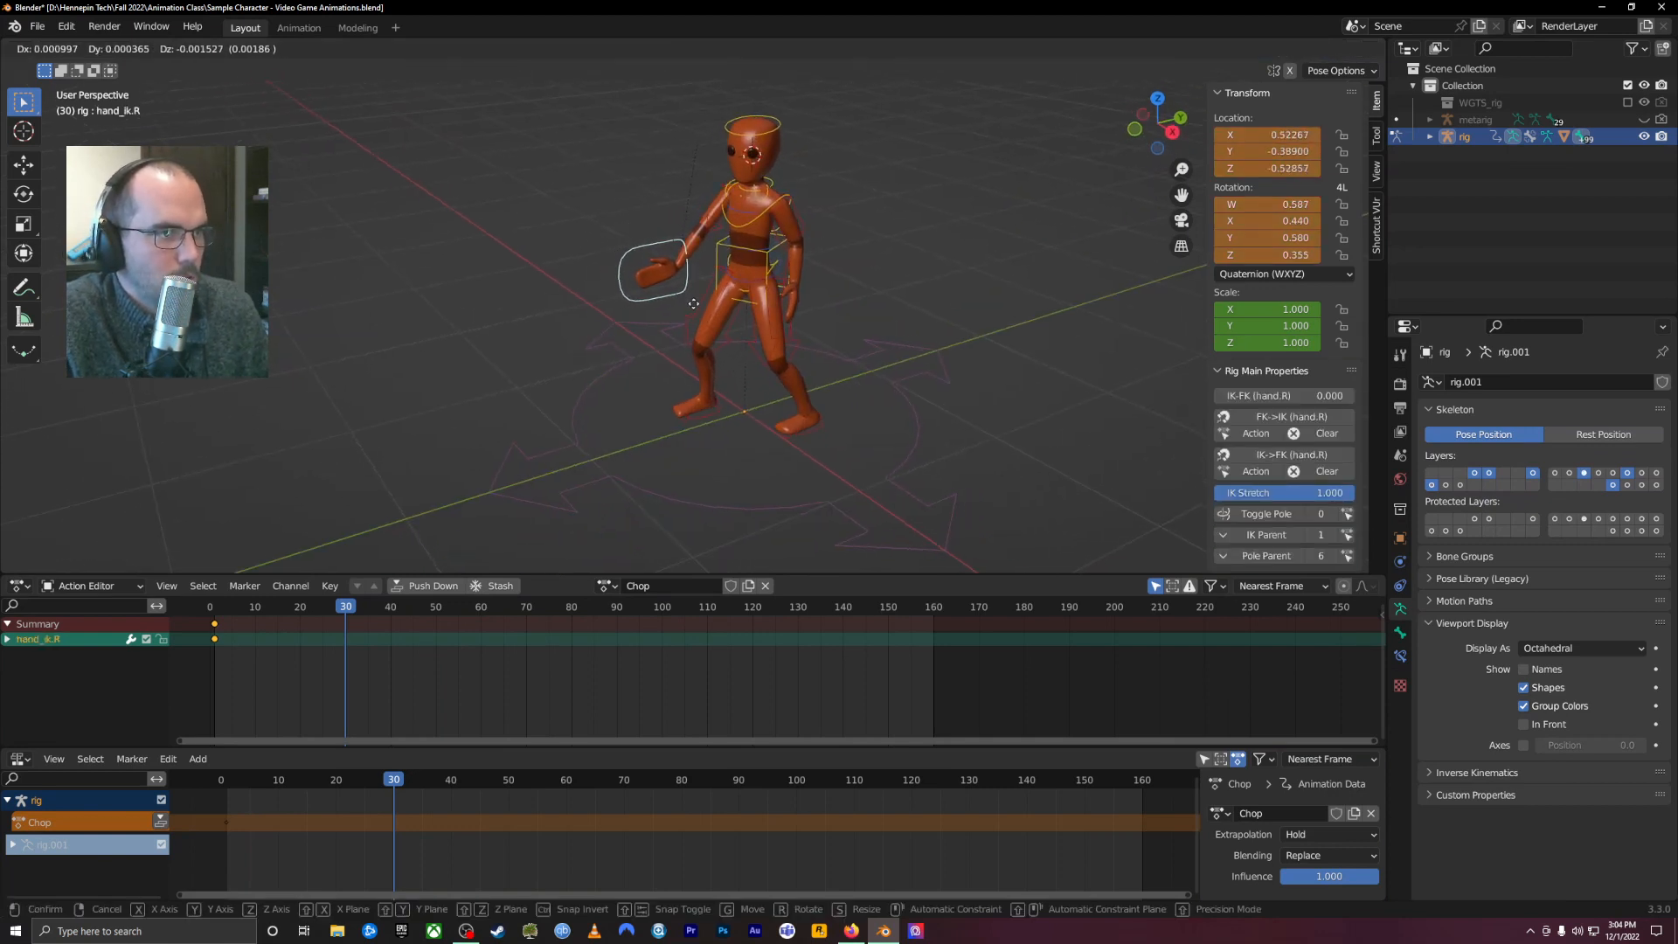
{"action": "left_click", "coordinate": [694, 303]}
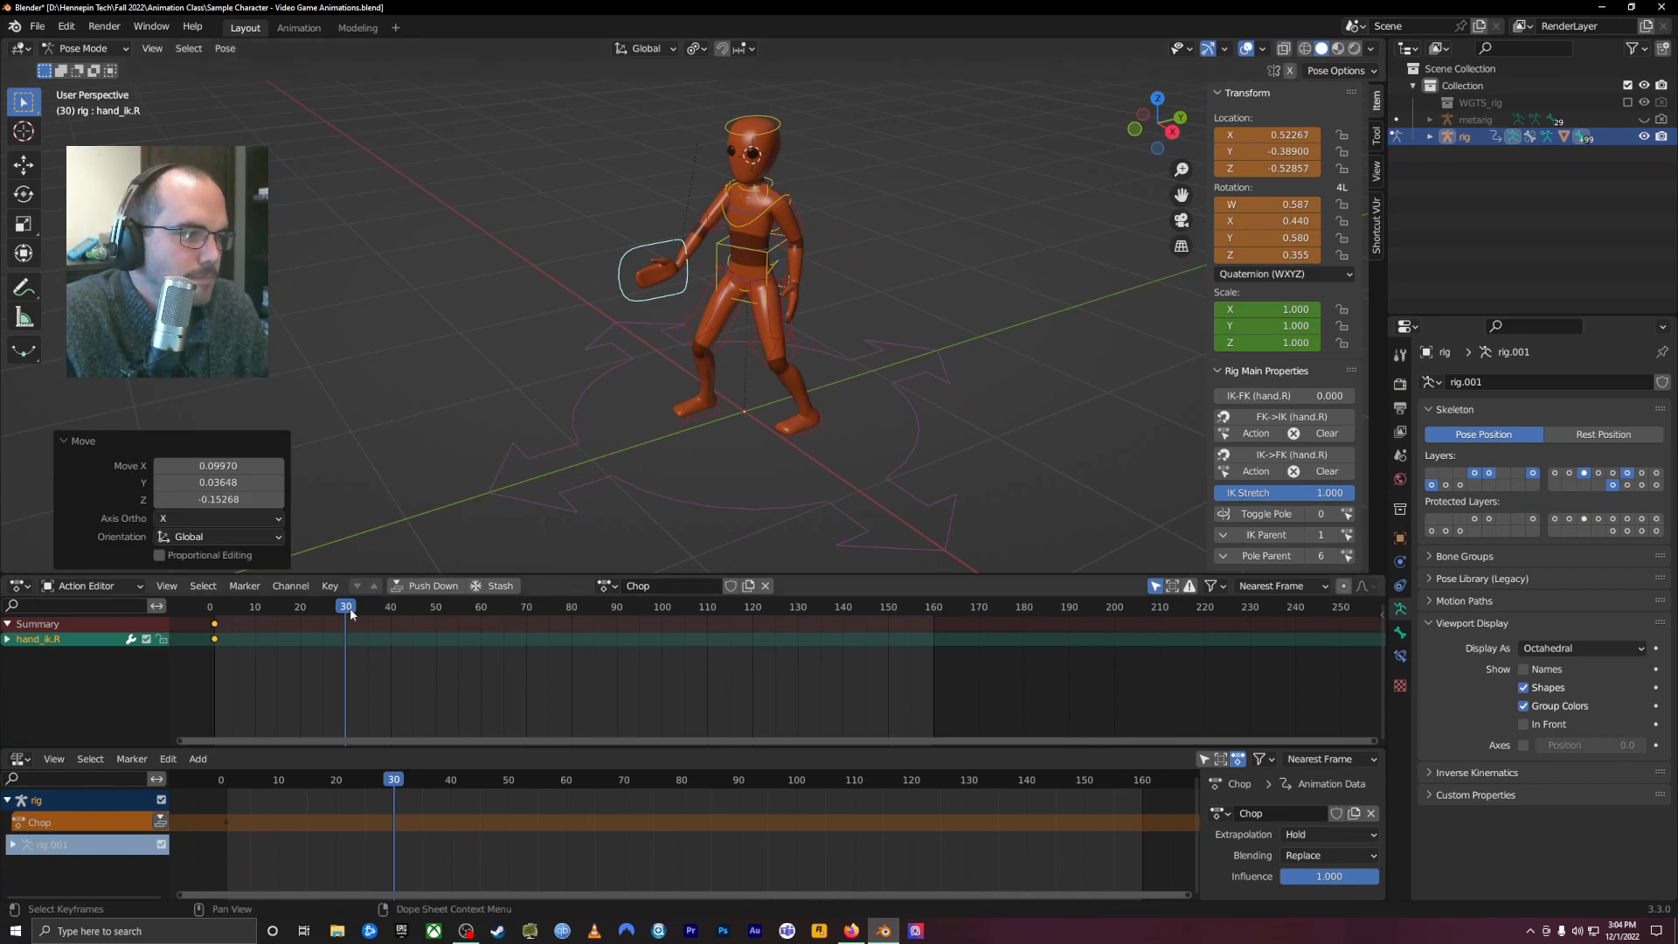
Keyframe location, rotation and scale for all of the rig's controls at frame 30.
{"action": "key", "text": "a"}
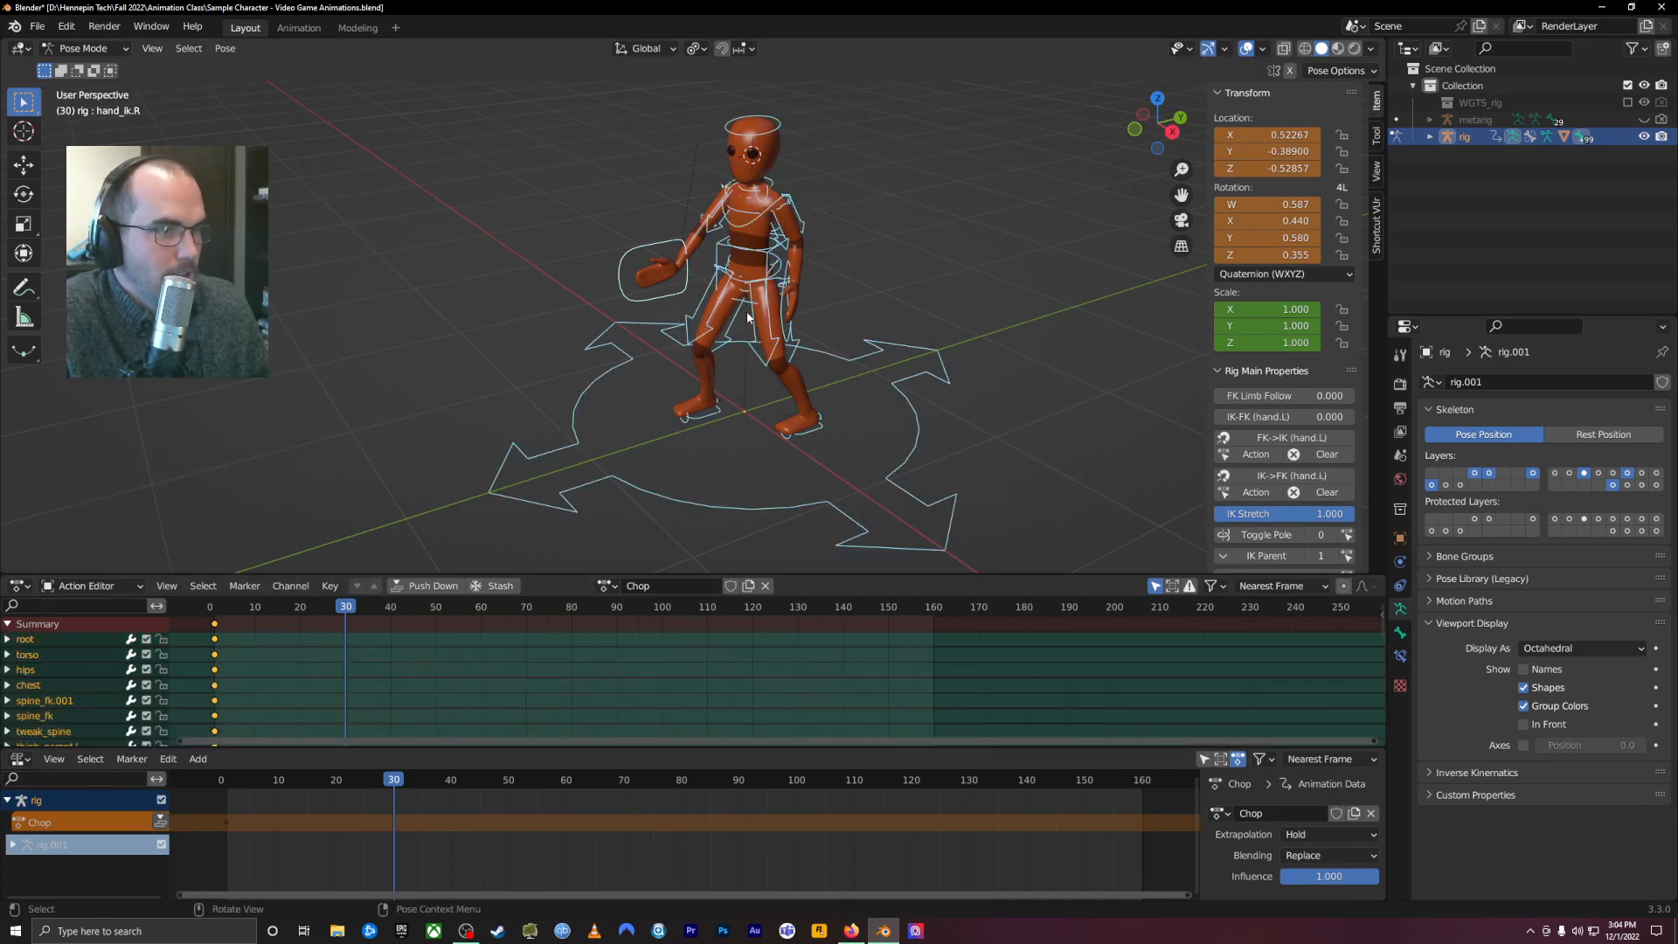
{"action": "key", "text": "i"}
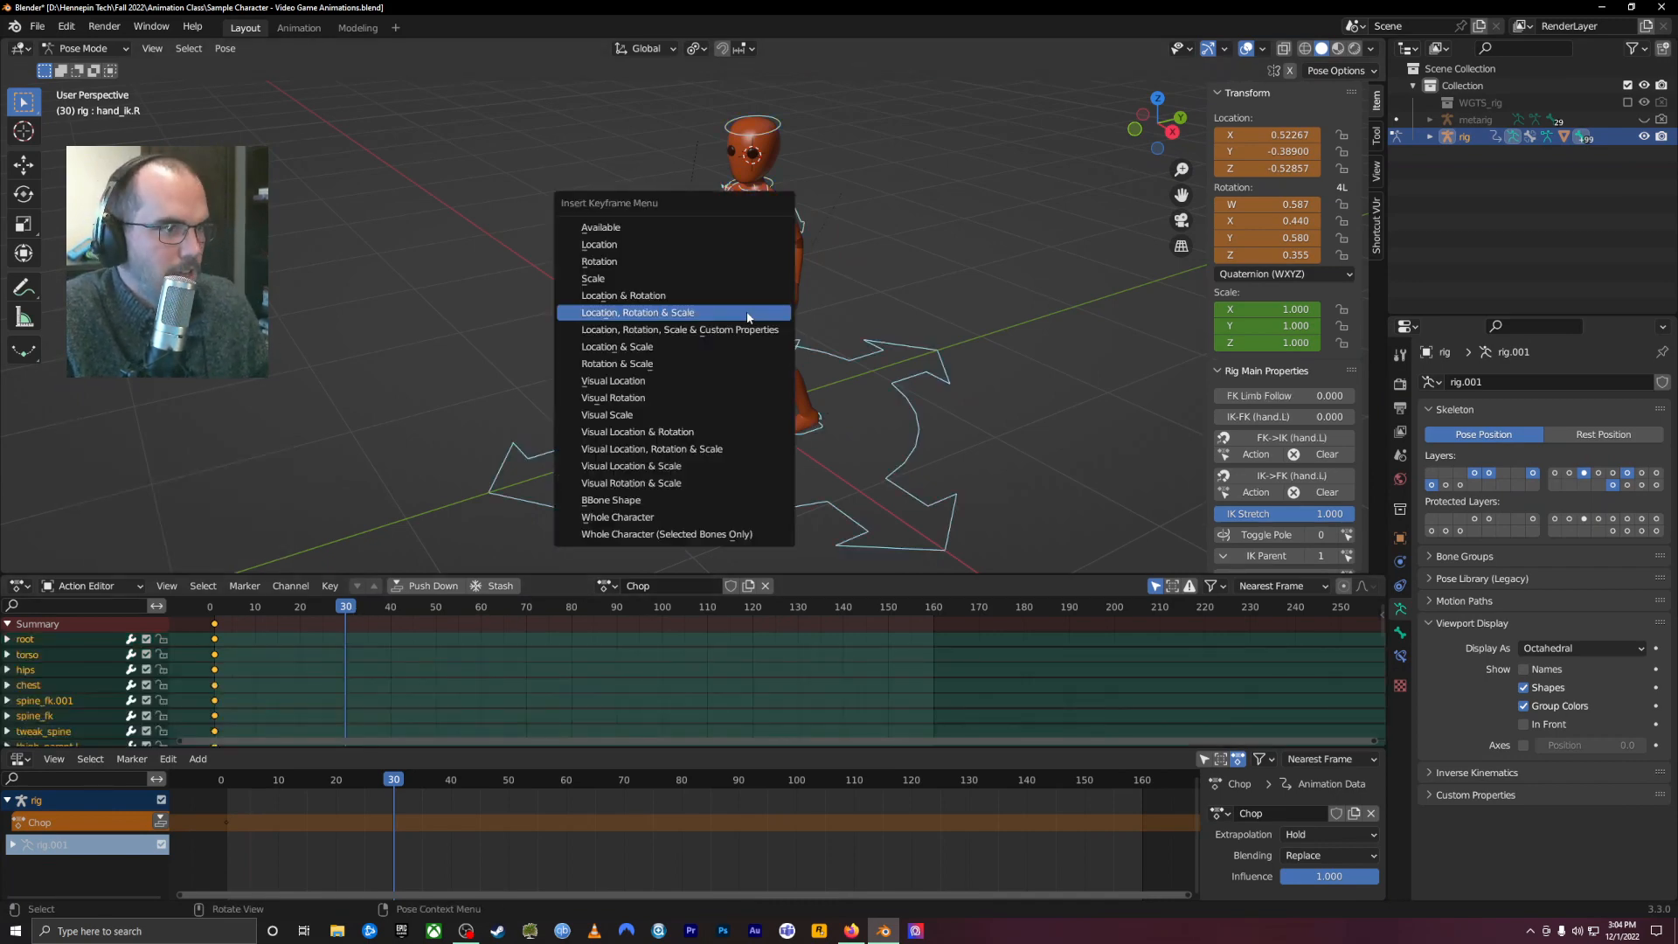
{"action": "left_click", "coordinate": [689, 312]}
Play and scrub through the Chop animation from its start, checking the motion from several angles.
{"action": "left_click_drag", "start_coordinate": [323, 618], "coordinate": [211, 622]}
{"action": "key", "text": "space"}
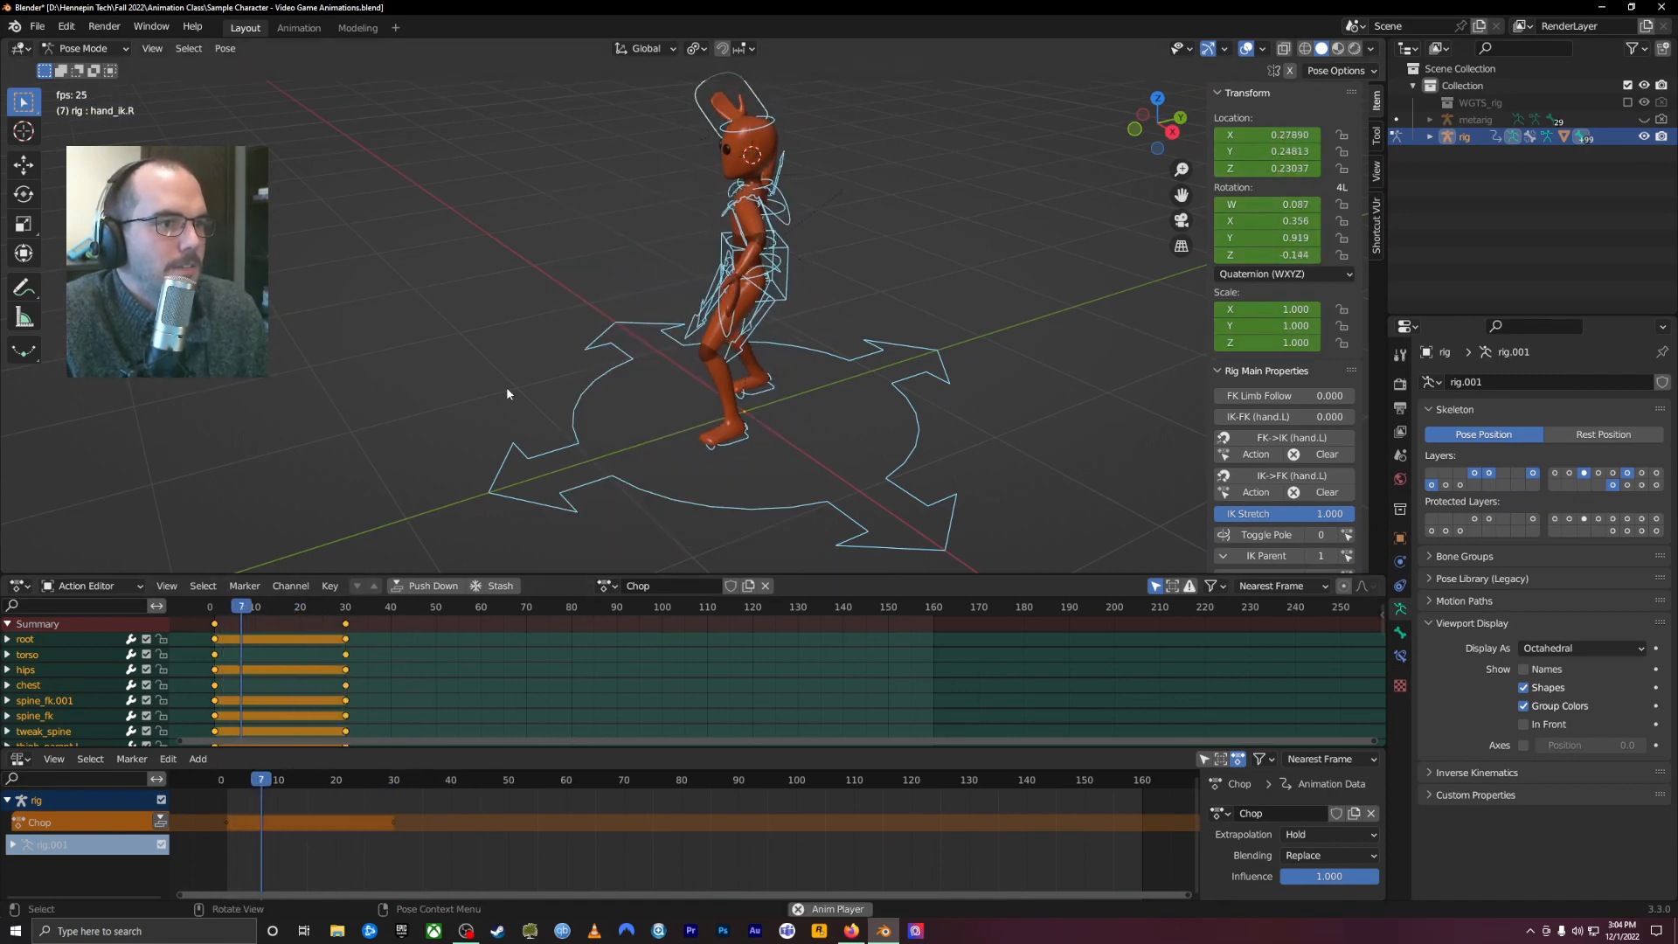
{"action": "middle_click_drag", "start_coordinate": [487, 427], "coordinate": [708, 331]}
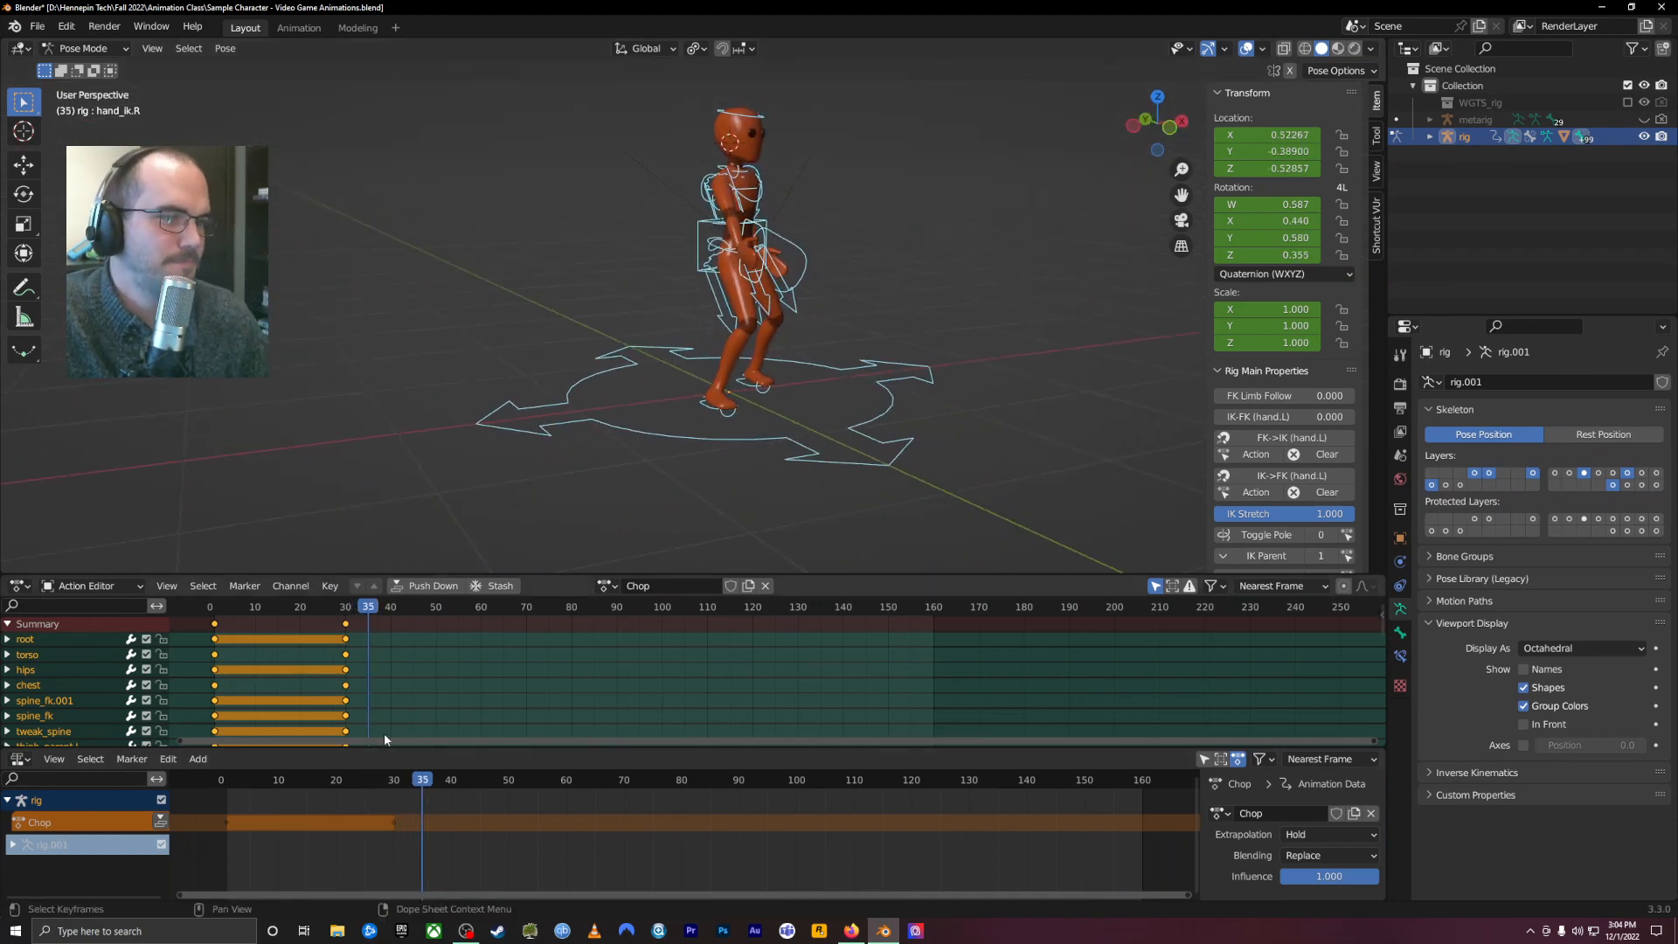
{"action": "left_click_drag", "start_coordinate": [363, 778], "coordinate": [1083, 882]}
{"action": "middle_click_drag", "start_coordinate": [909, 453], "coordinate": [761, 519]}
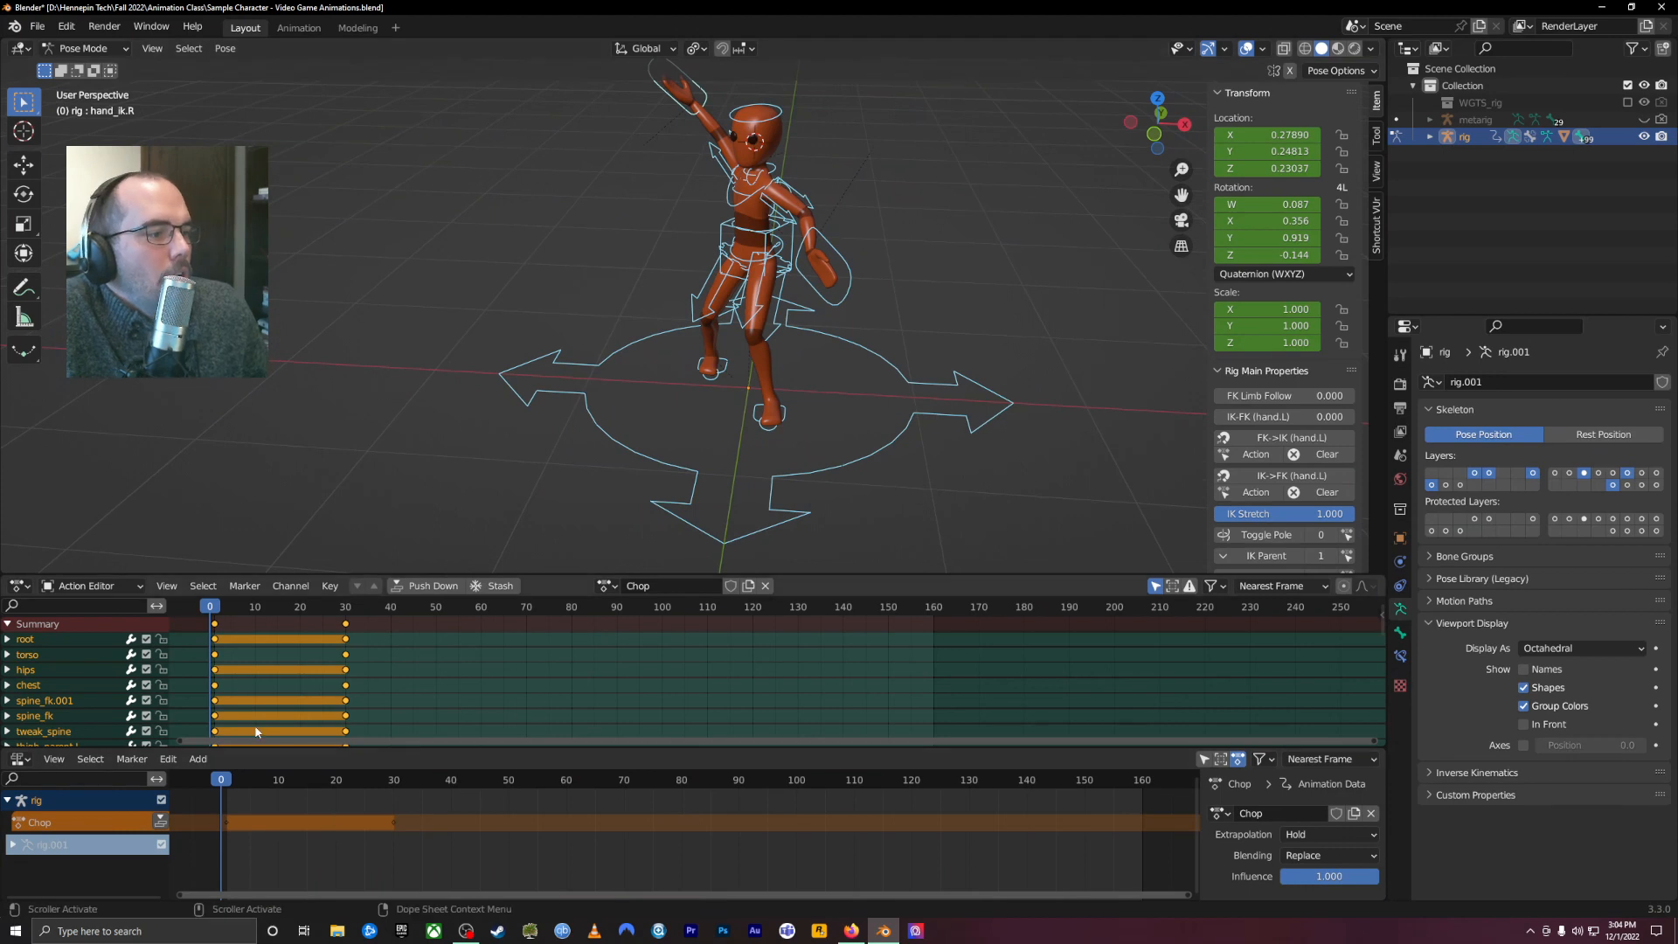
{"action": "left_click", "coordinate": [13, 845]}
{"action": "left_click", "coordinate": [12, 845]}
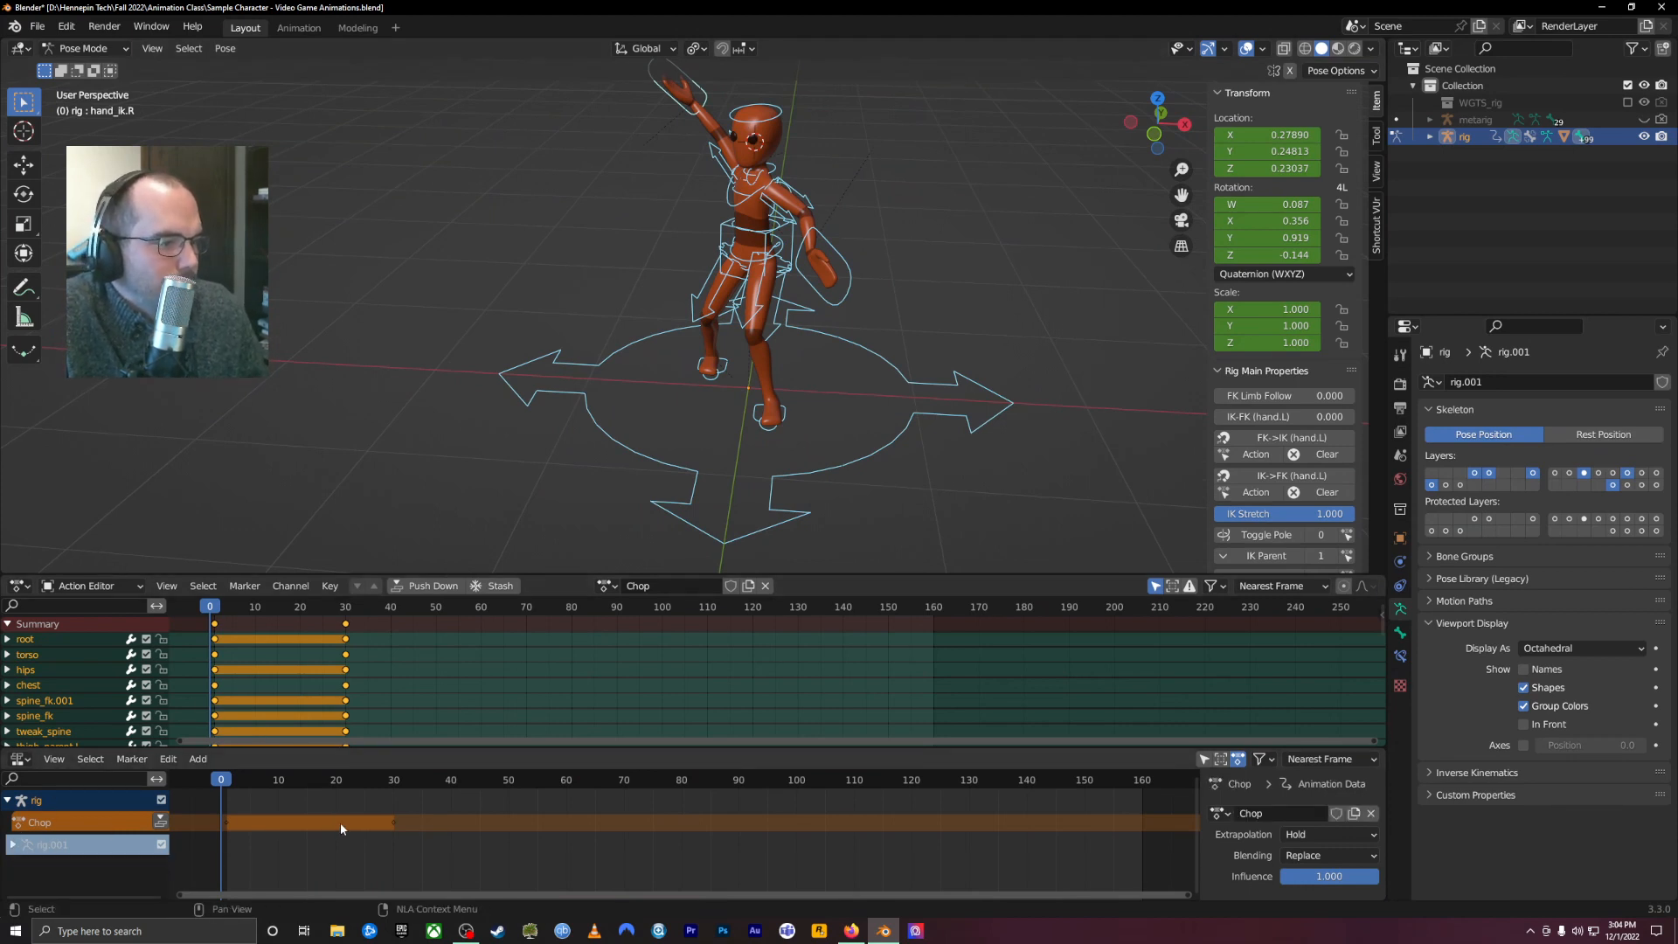
{"action": "left_click", "coordinate": [337, 781]}
{"action": "left_click_drag", "start_coordinate": [343, 788], "coordinate": [300, 800]}
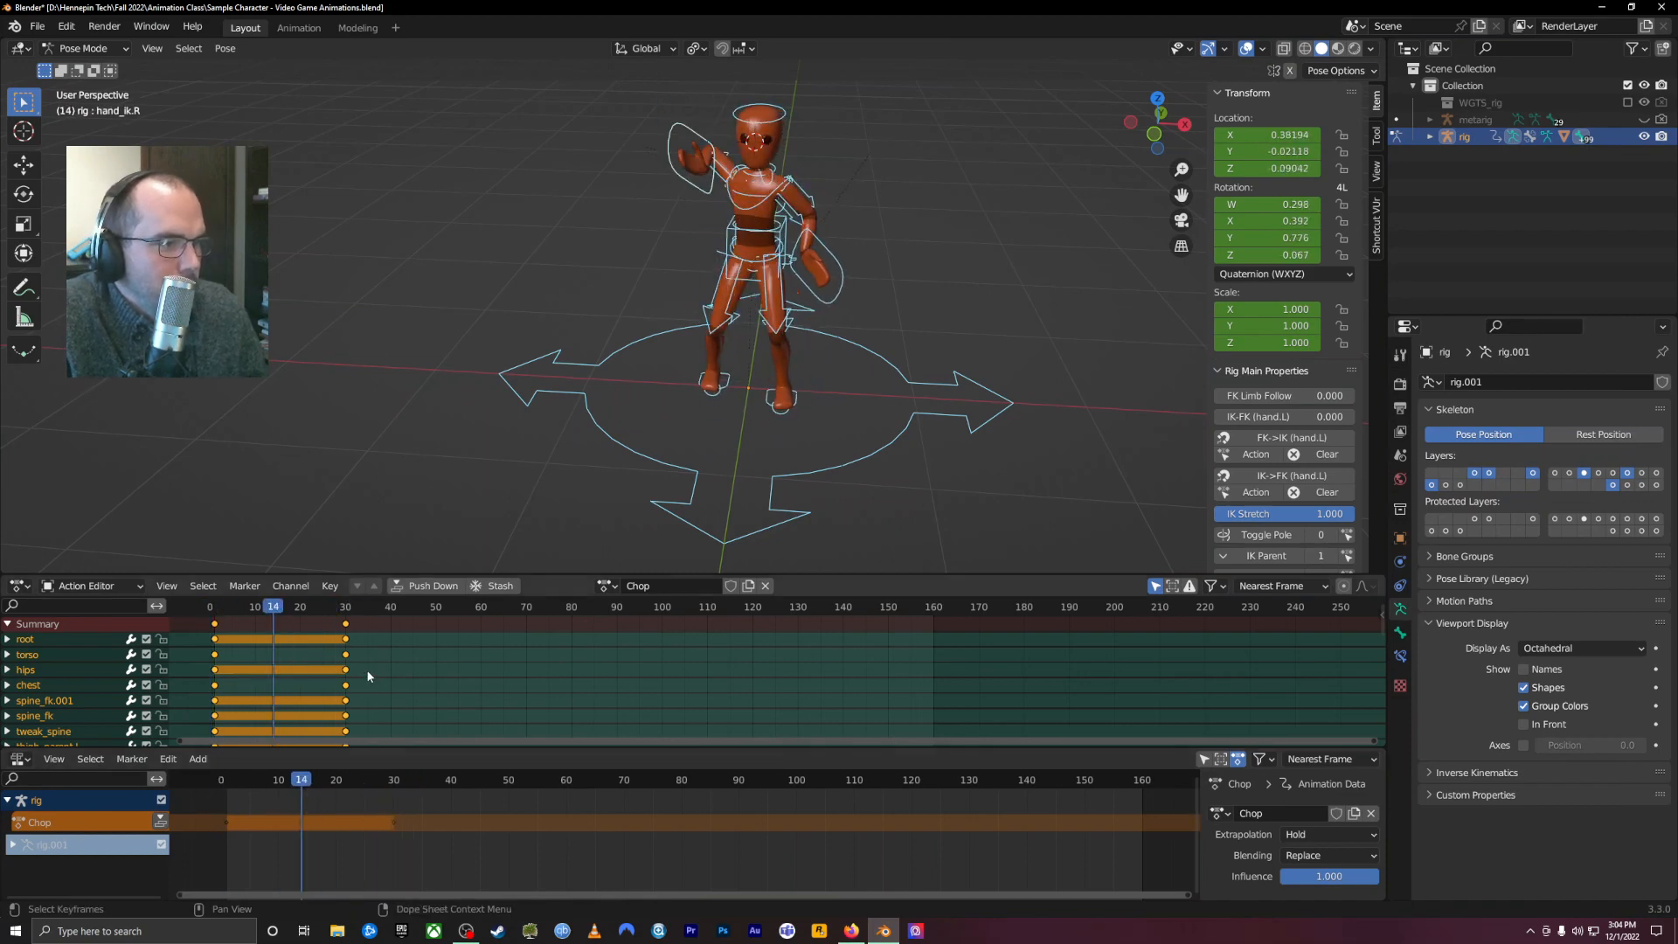
{"action": "scroll", "coordinate": [368, 676], "scroll_direction": "down", "scroll_amount": 2}
{"action": "mouse_move", "coordinate": [460, 638]}
{"action": "left_mouse_down"}
{"action": "mouse_move", "coordinate": [431, 640]}
{"action": "mouse_move", "coordinate": [446, 643]}
{"action": "left_mouse_up"}
{"action": "key", "text": "ctrl+z"}
Collapse the summary channels and move the strike keyframes earlier, first to frame 20 and finally to about frame 13, playing back each timing.
{"action": "left_click", "coordinate": [479, 622]}
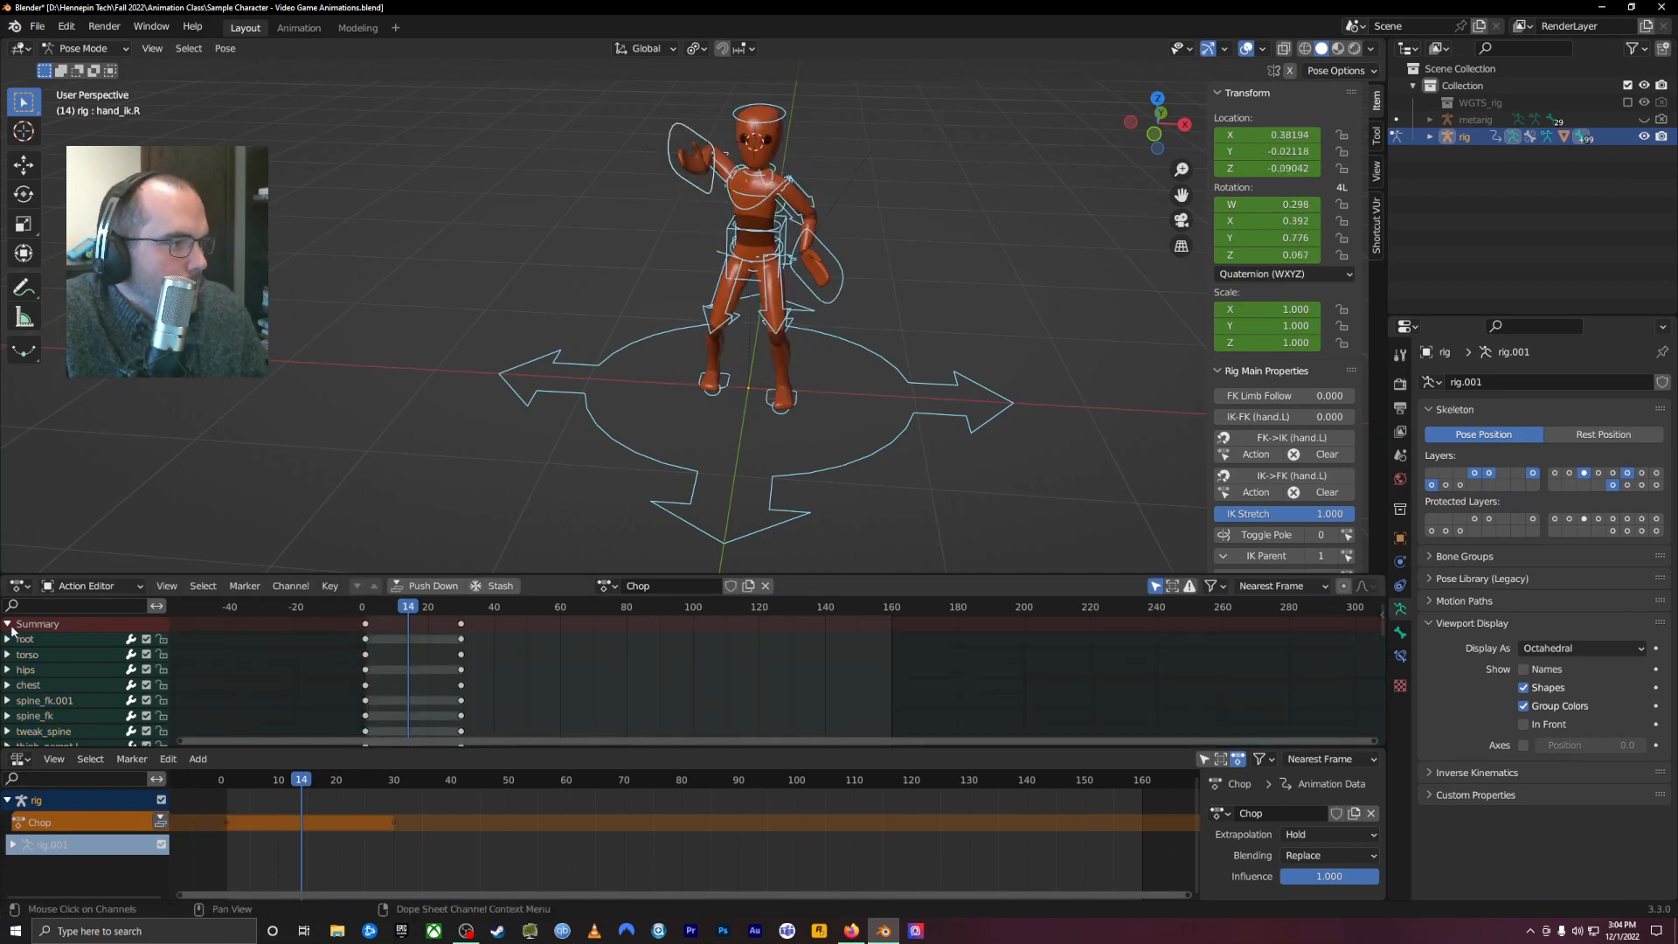
{"action": "left_click", "coordinate": [9, 625]}
{"action": "left_click_drag", "start_coordinate": [463, 627], "coordinate": [426, 628]}
{"action": "key", "text": "space"}
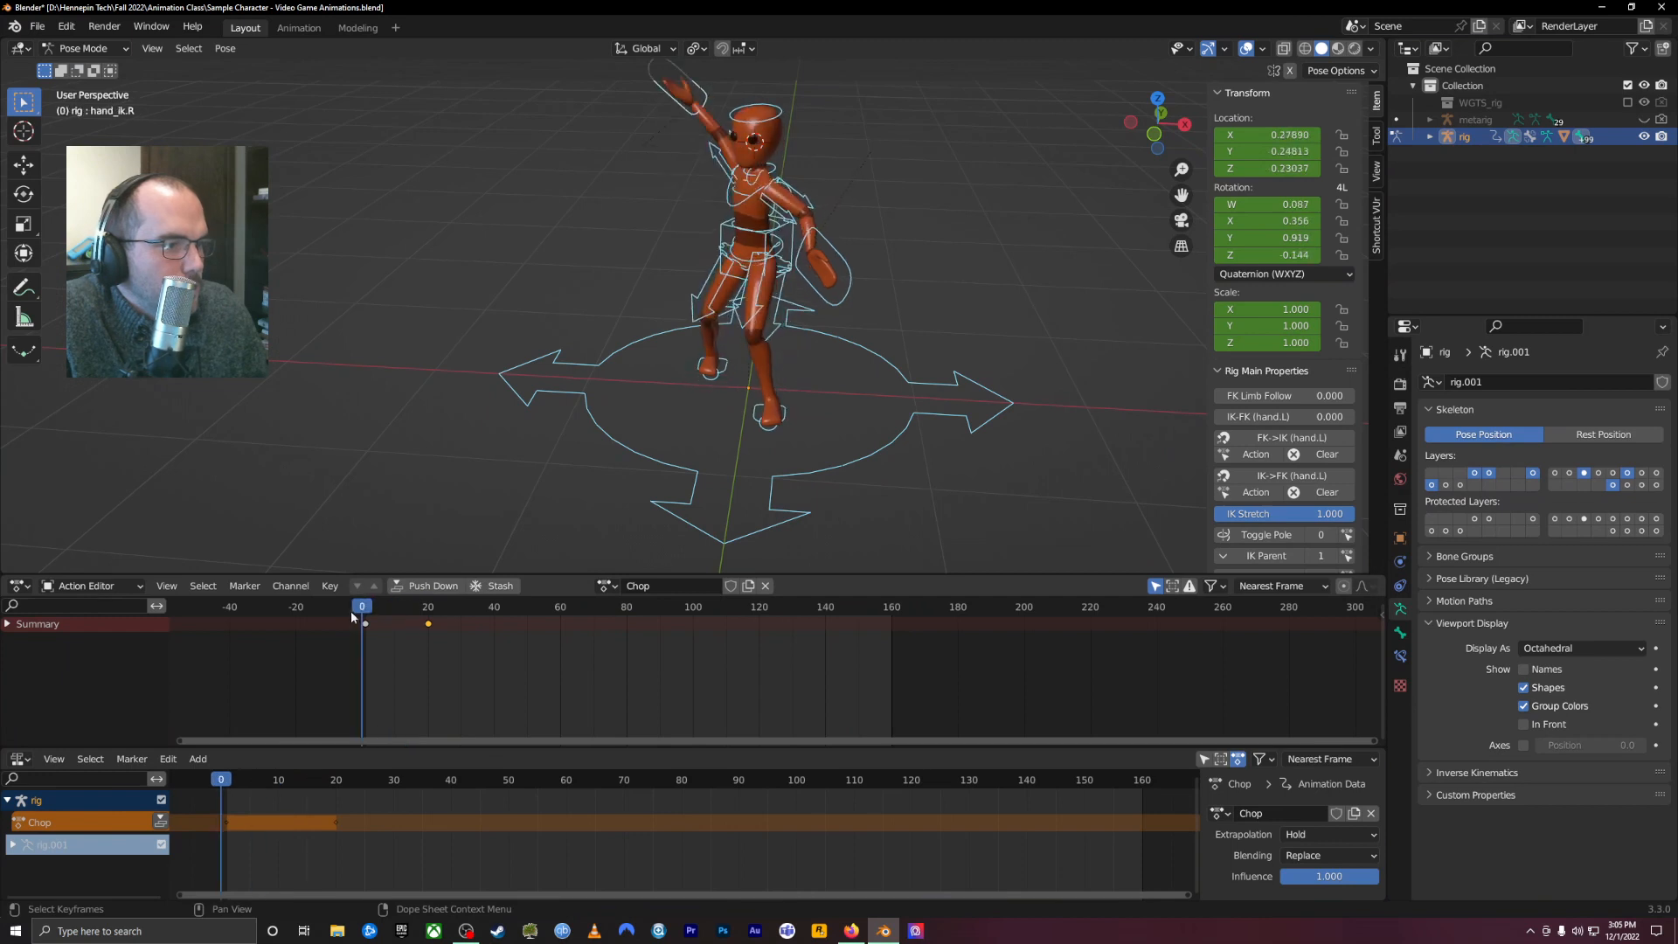
{"action": "key", "text": "space"}
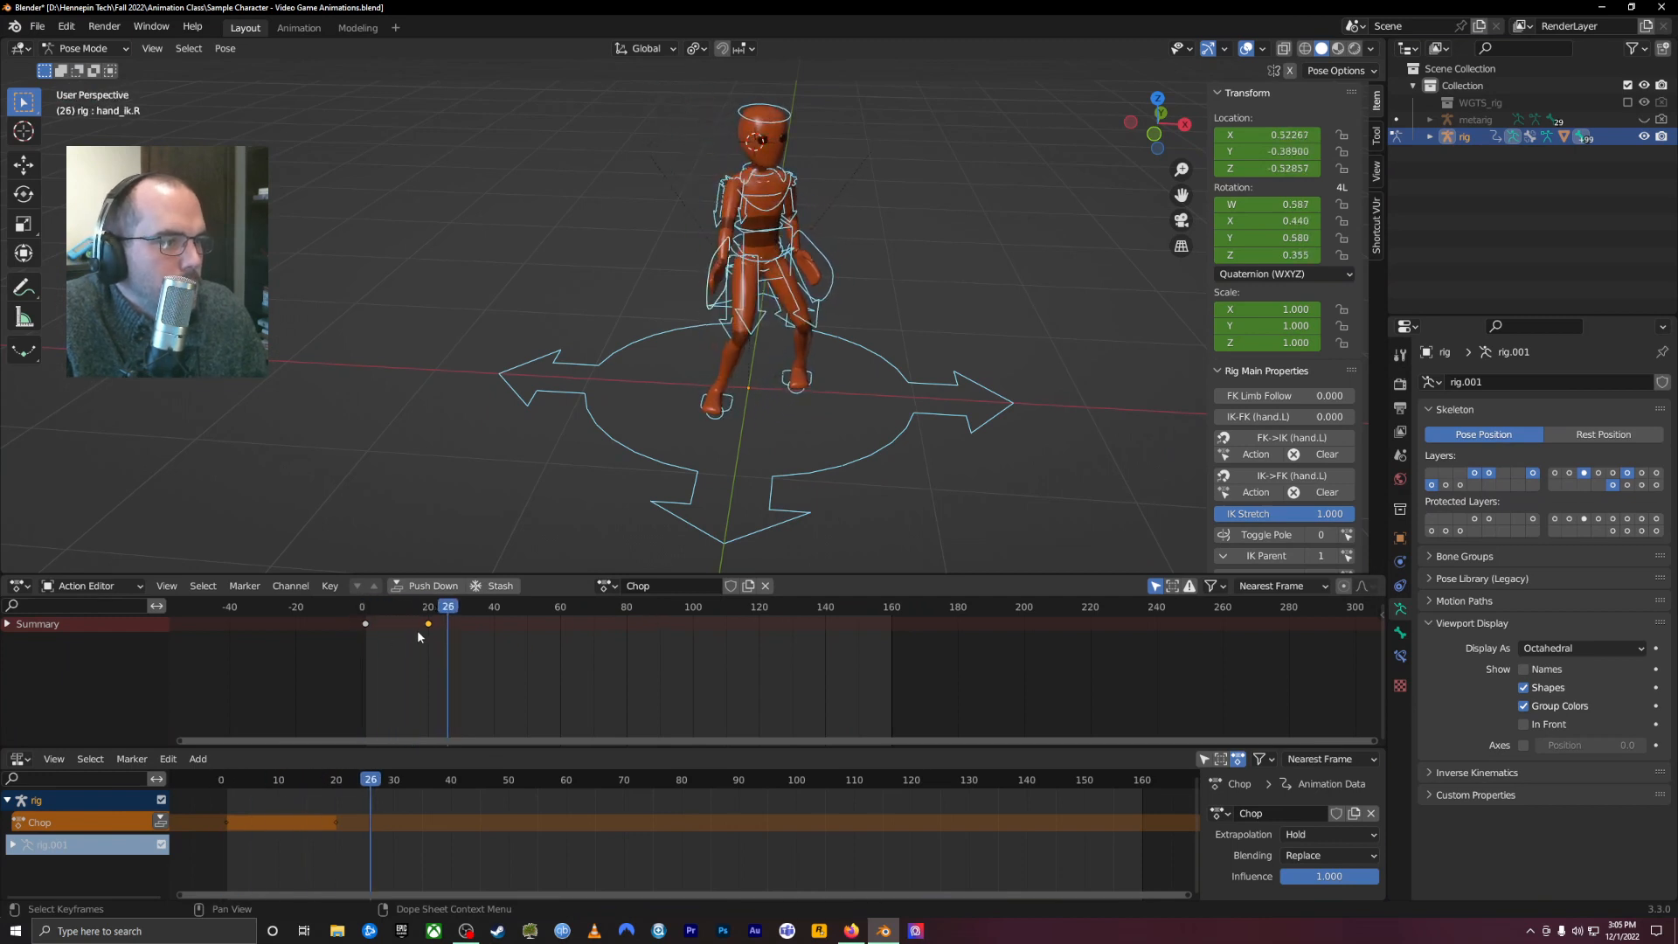
{"action": "left_click_drag", "start_coordinate": [427, 627], "coordinate": [404, 628]}
{"action": "key", "text": "space"}
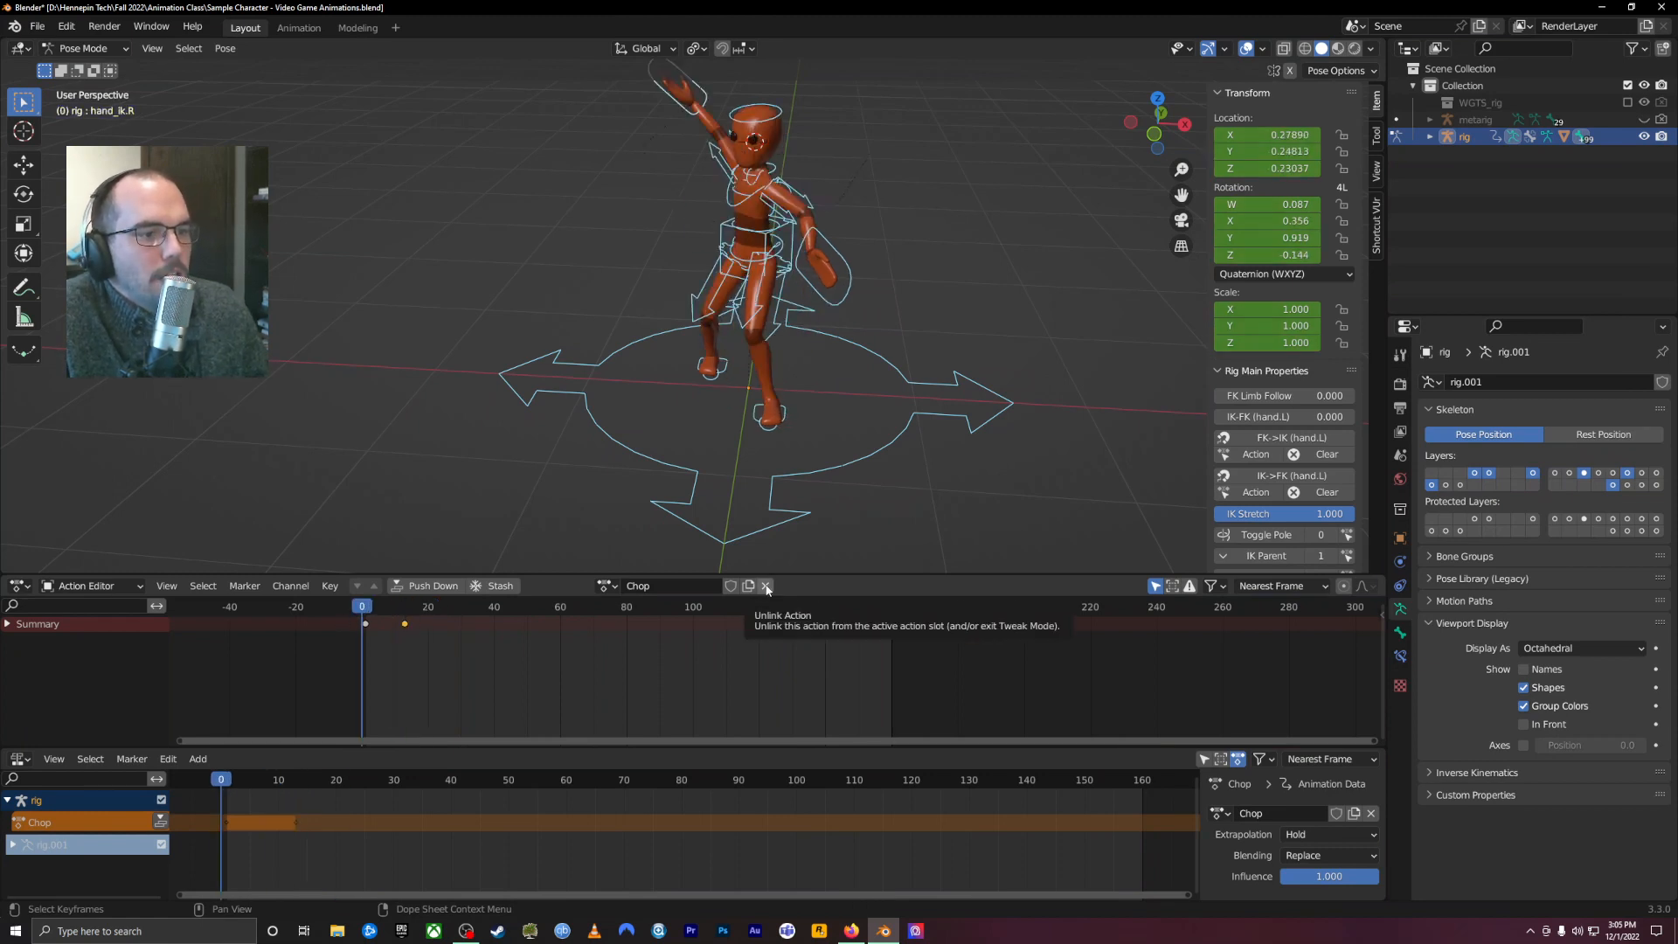
Unlink the Chop action from the rig and expand the rig.001 entry in the nonlinear animation editor.
{"action": "middle_click_drag", "start_coordinate": [853, 334], "coordinate": [807, 406], "text": "shift"}
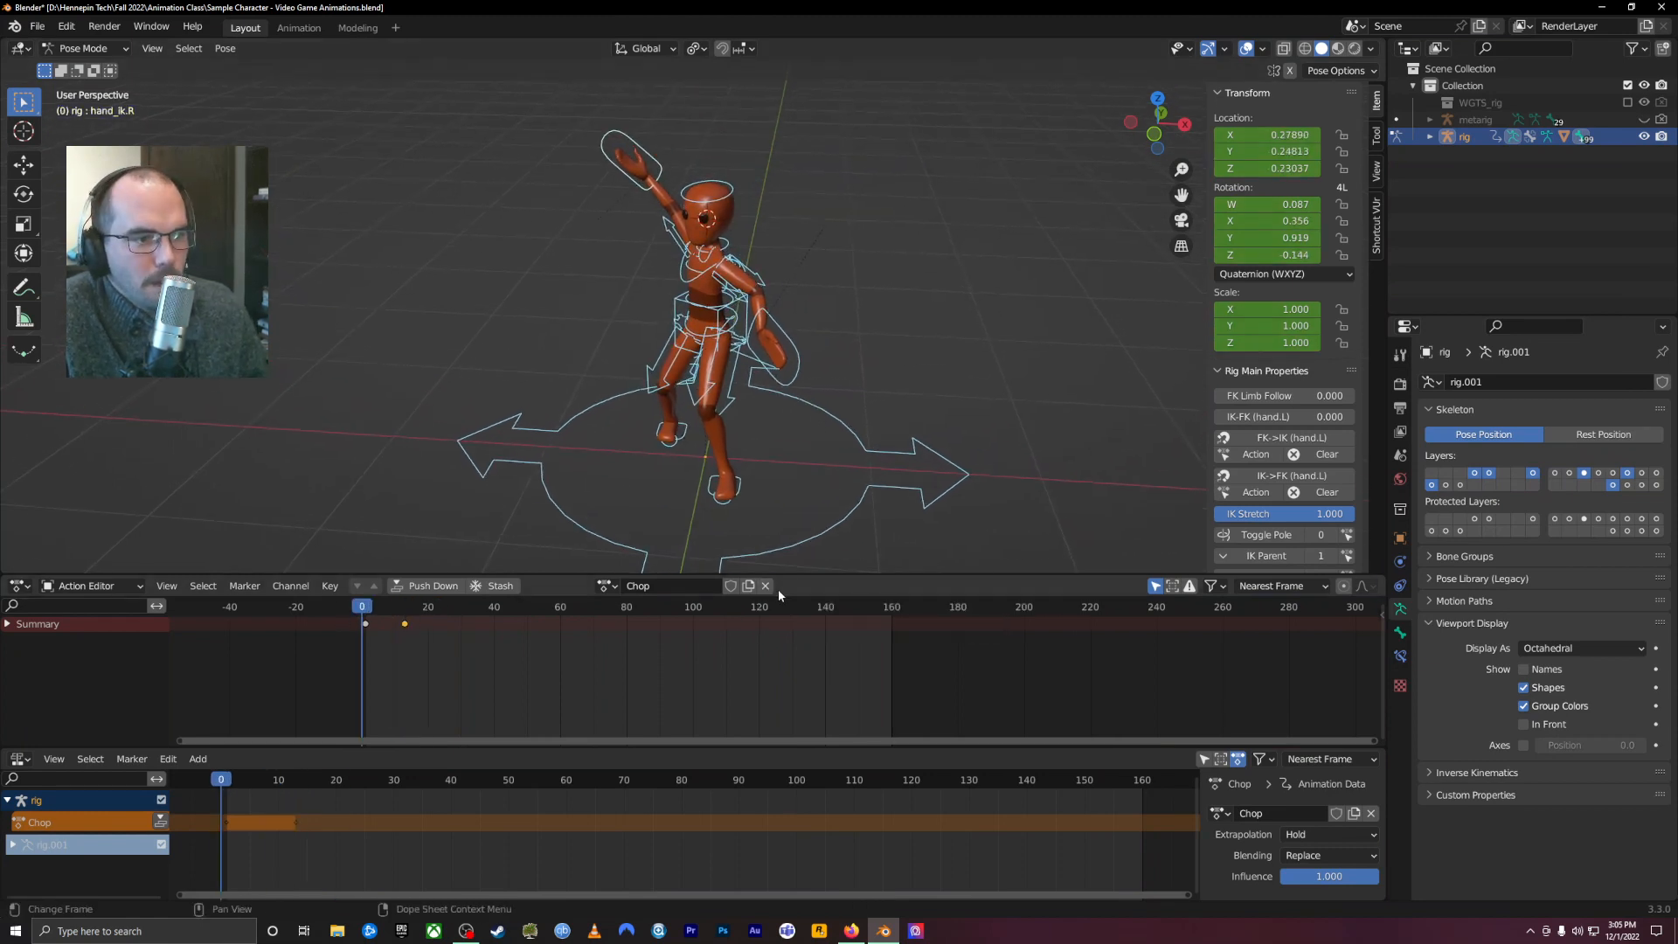
{"action": "left_click", "coordinate": [767, 587]}
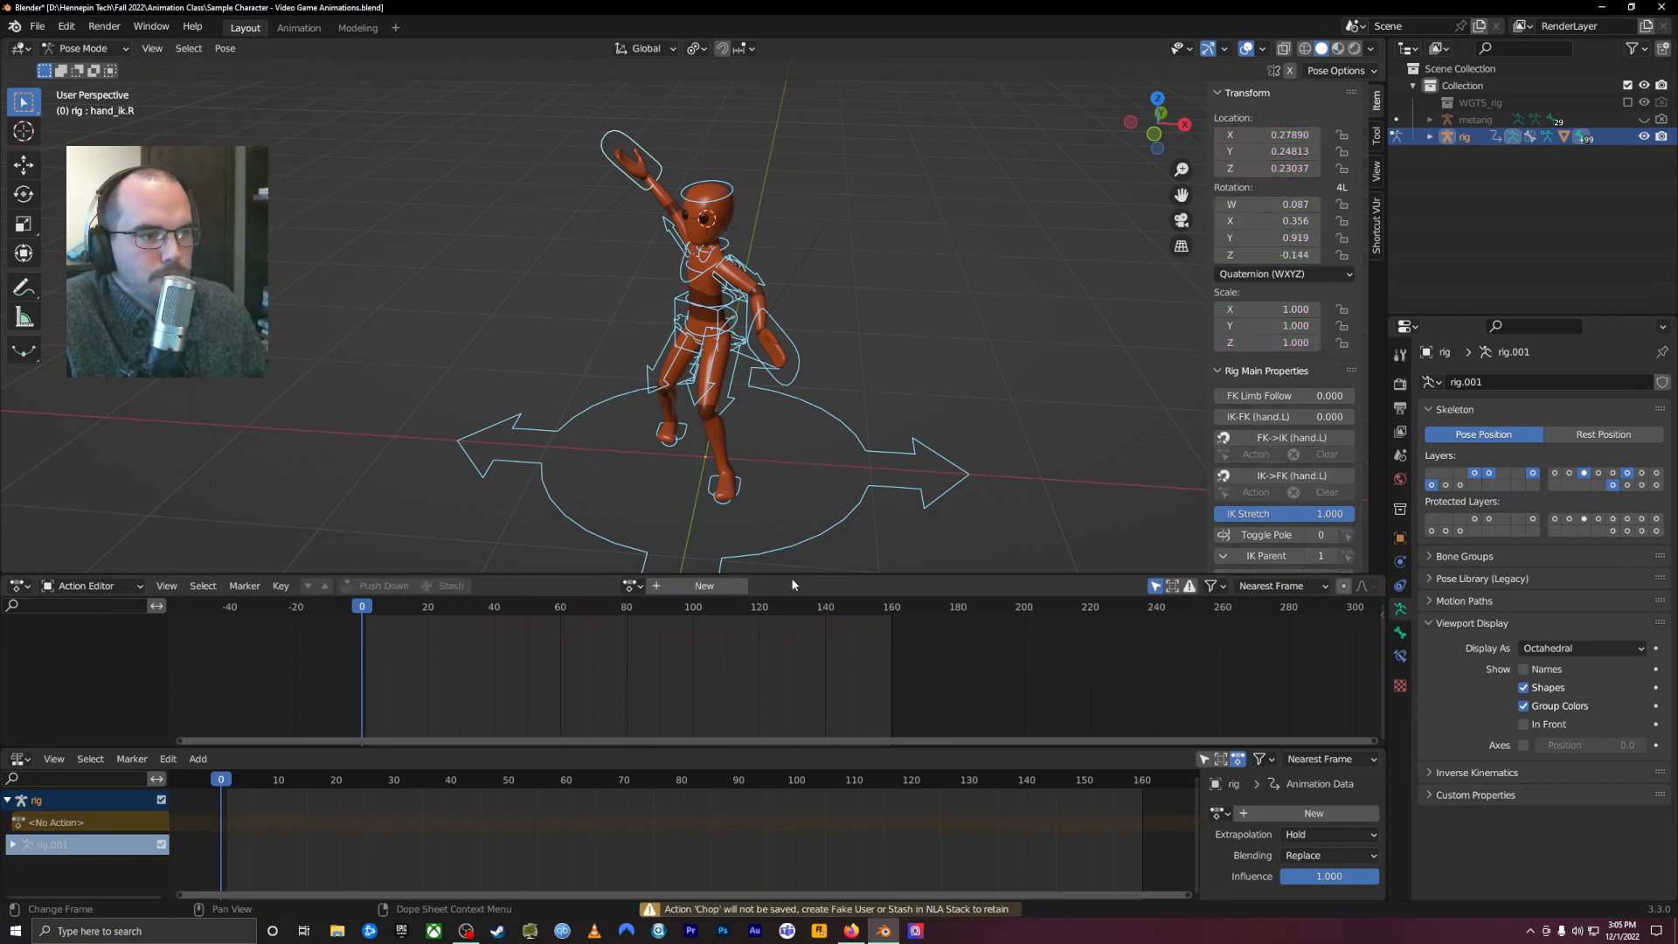
{"action": "mouse_move", "coordinate": [810, 208]}
{"action": "middle_mouse_down"}
{"action": "mouse_move", "coordinate": [856, 199]}
{"action": "mouse_move", "coordinate": [860, 166]}
{"action": "mouse_move", "coordinate": [799, 183]}
{"action": "middle_mouse_up"}
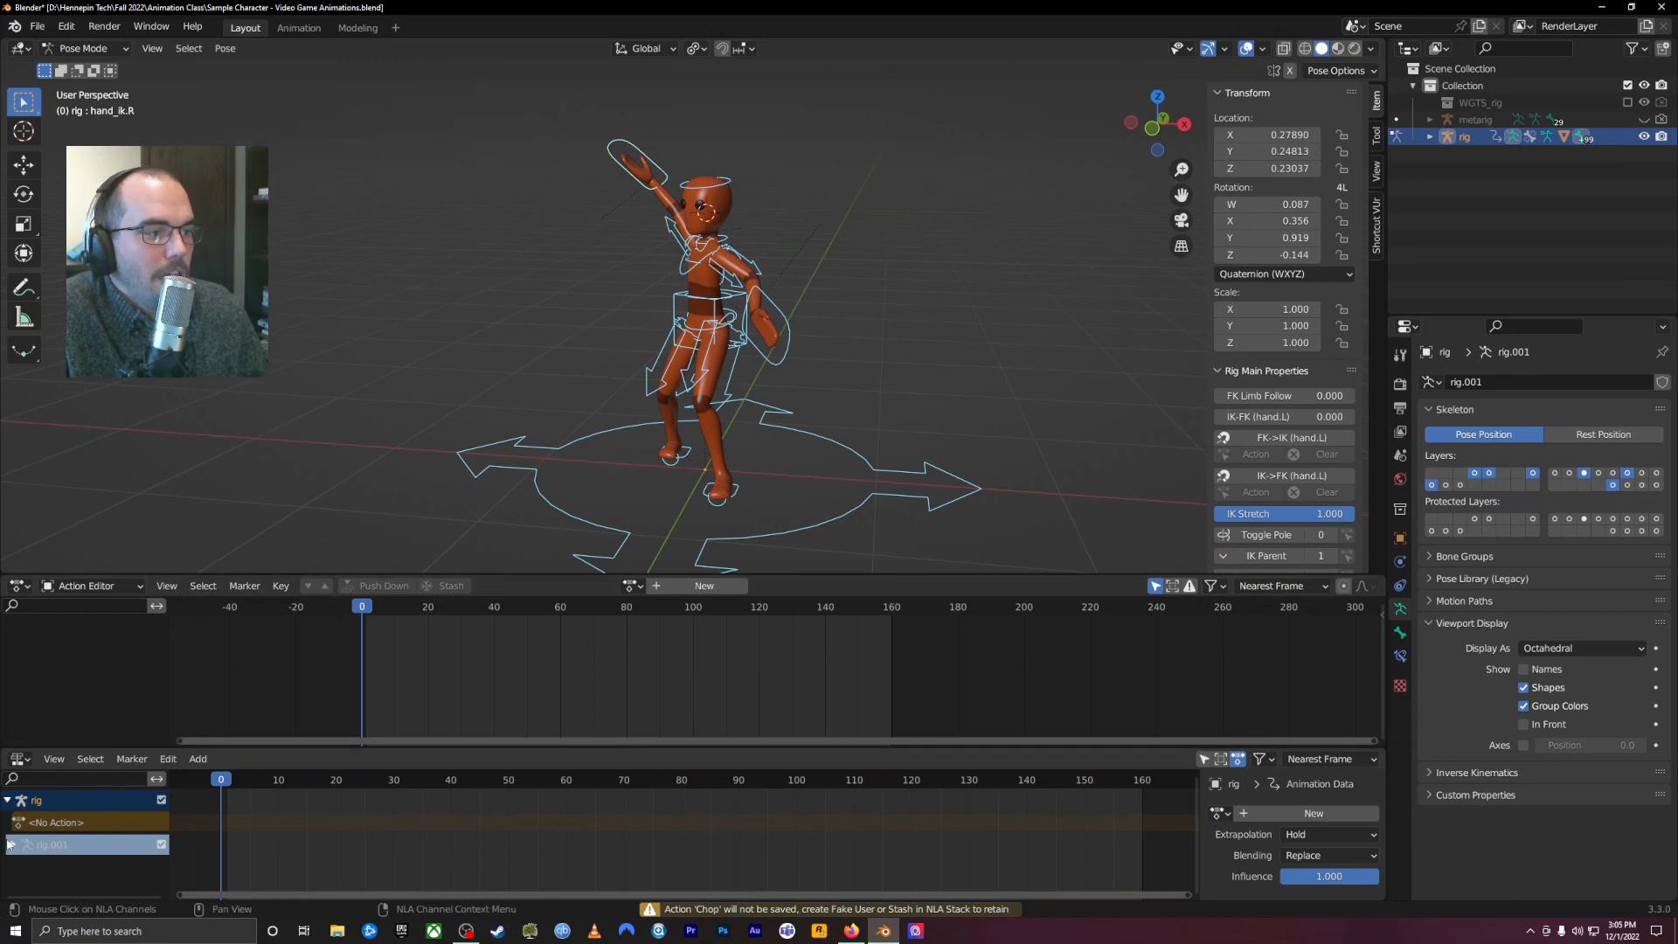
{"action": "left_click", "coordinate": [36, 843]}
{"action": "left_click", "coordinate": [13, 844]}
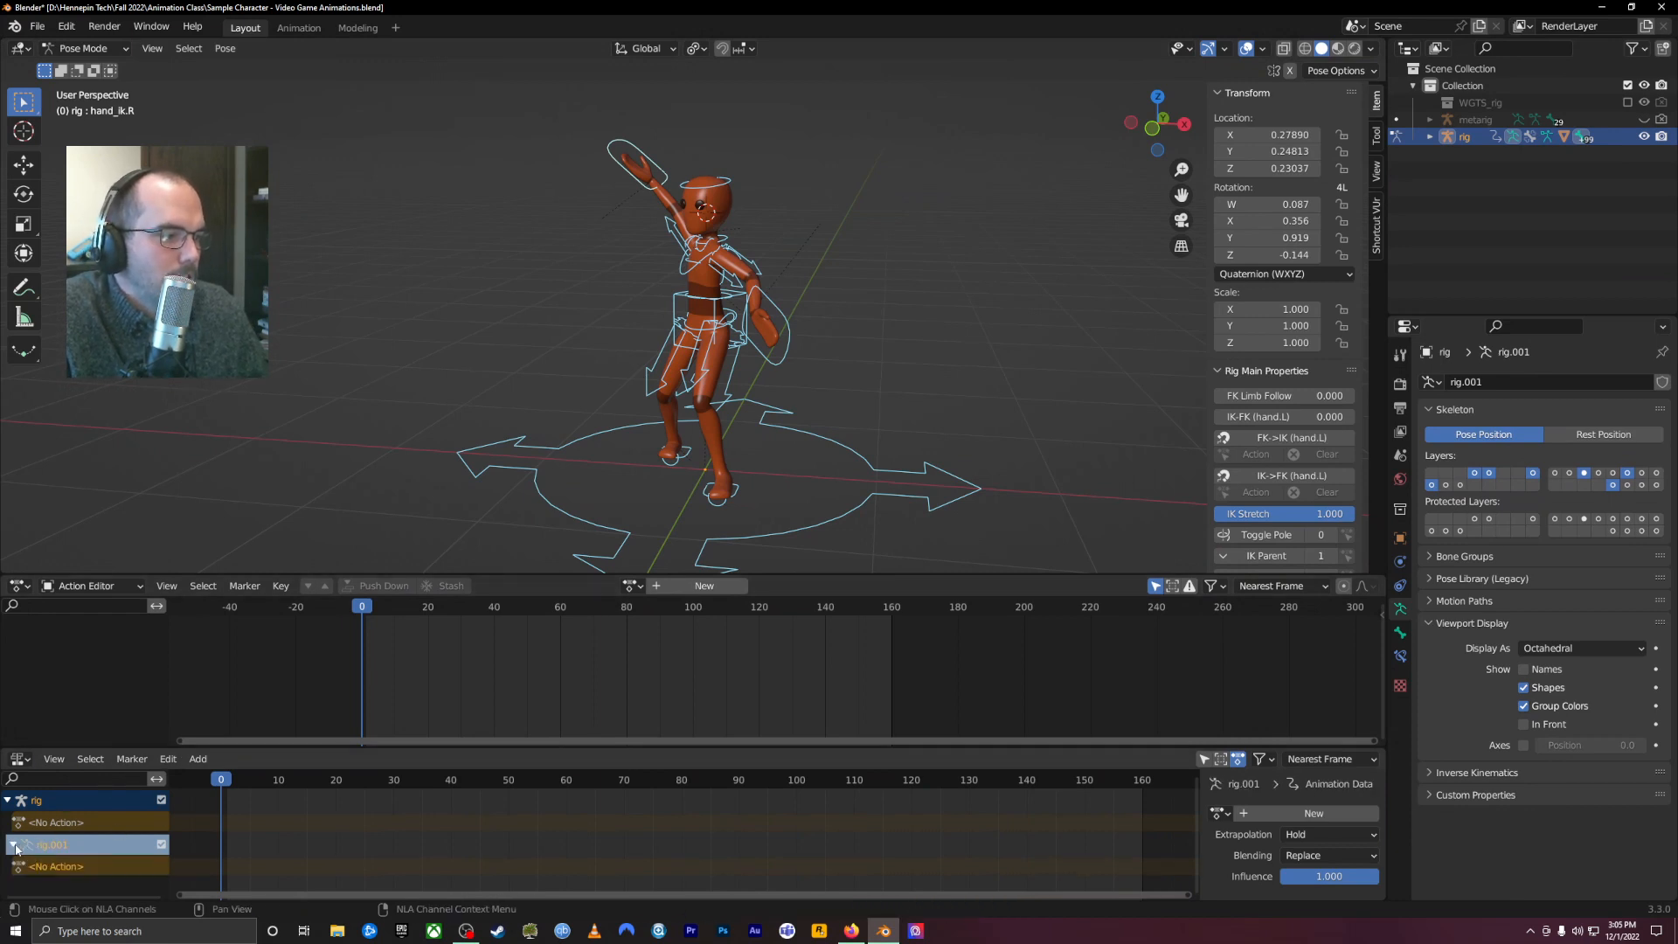
Assign the existing Chop action back to the rig.
{"action": "left_click", "coordinate": [645, 587]}
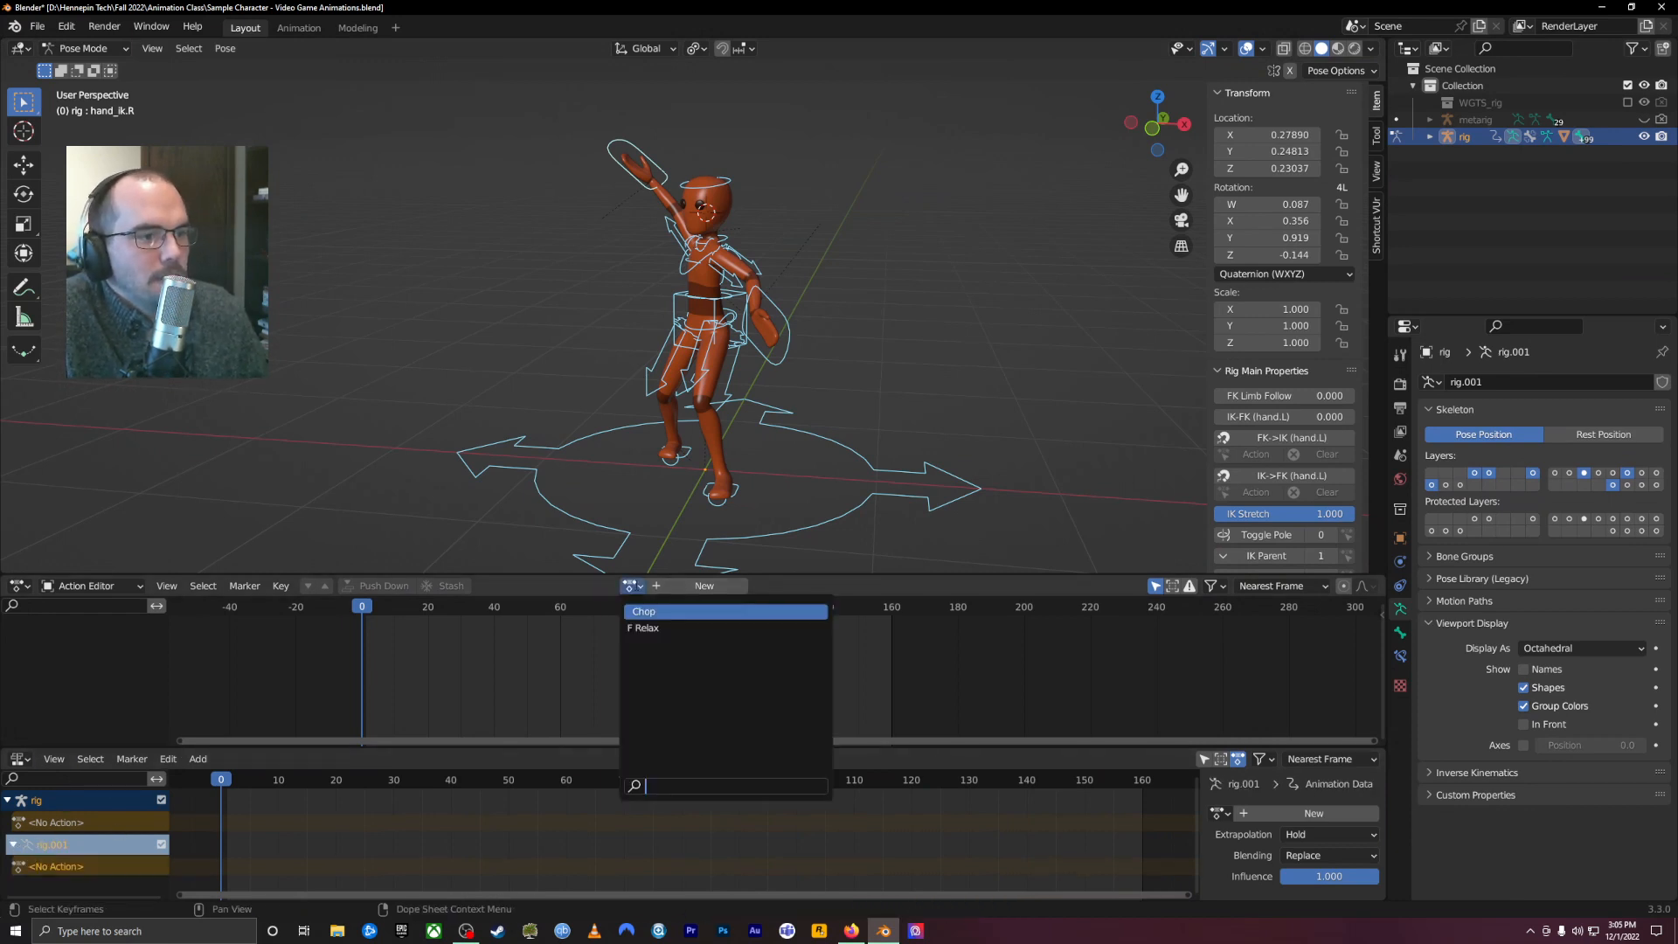
{"action": "left_click", "coordinate": [649, 612]}
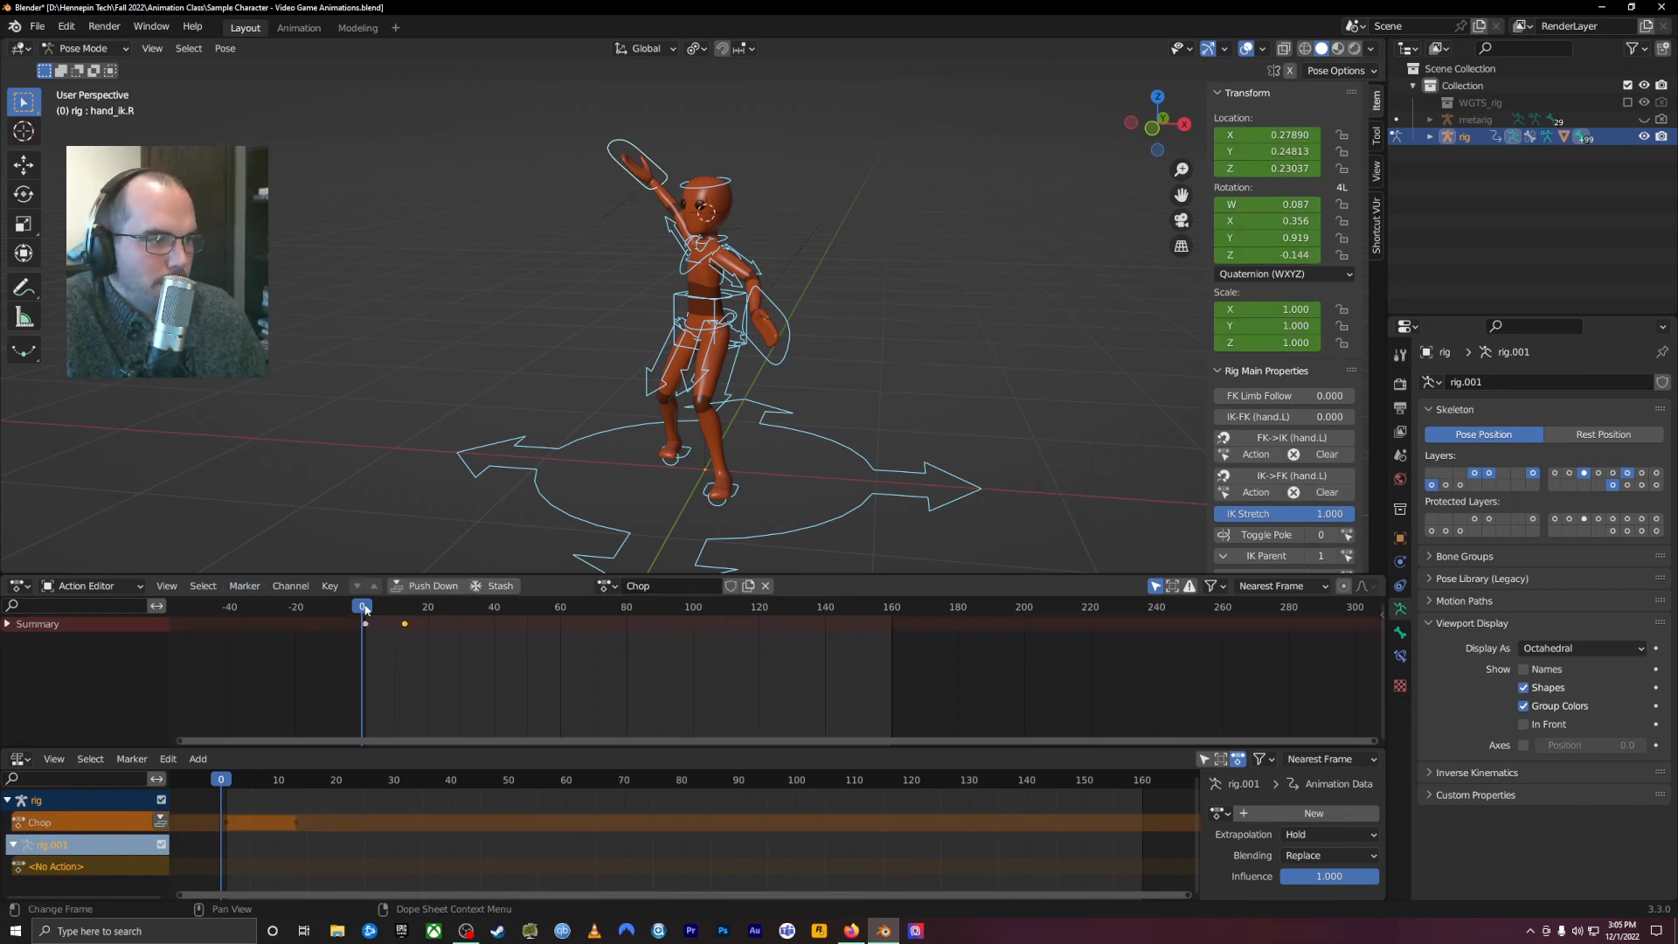
{"action": "left_click_drag", "start_coordinate": [366, 609], "coordinate": [307, 608]}
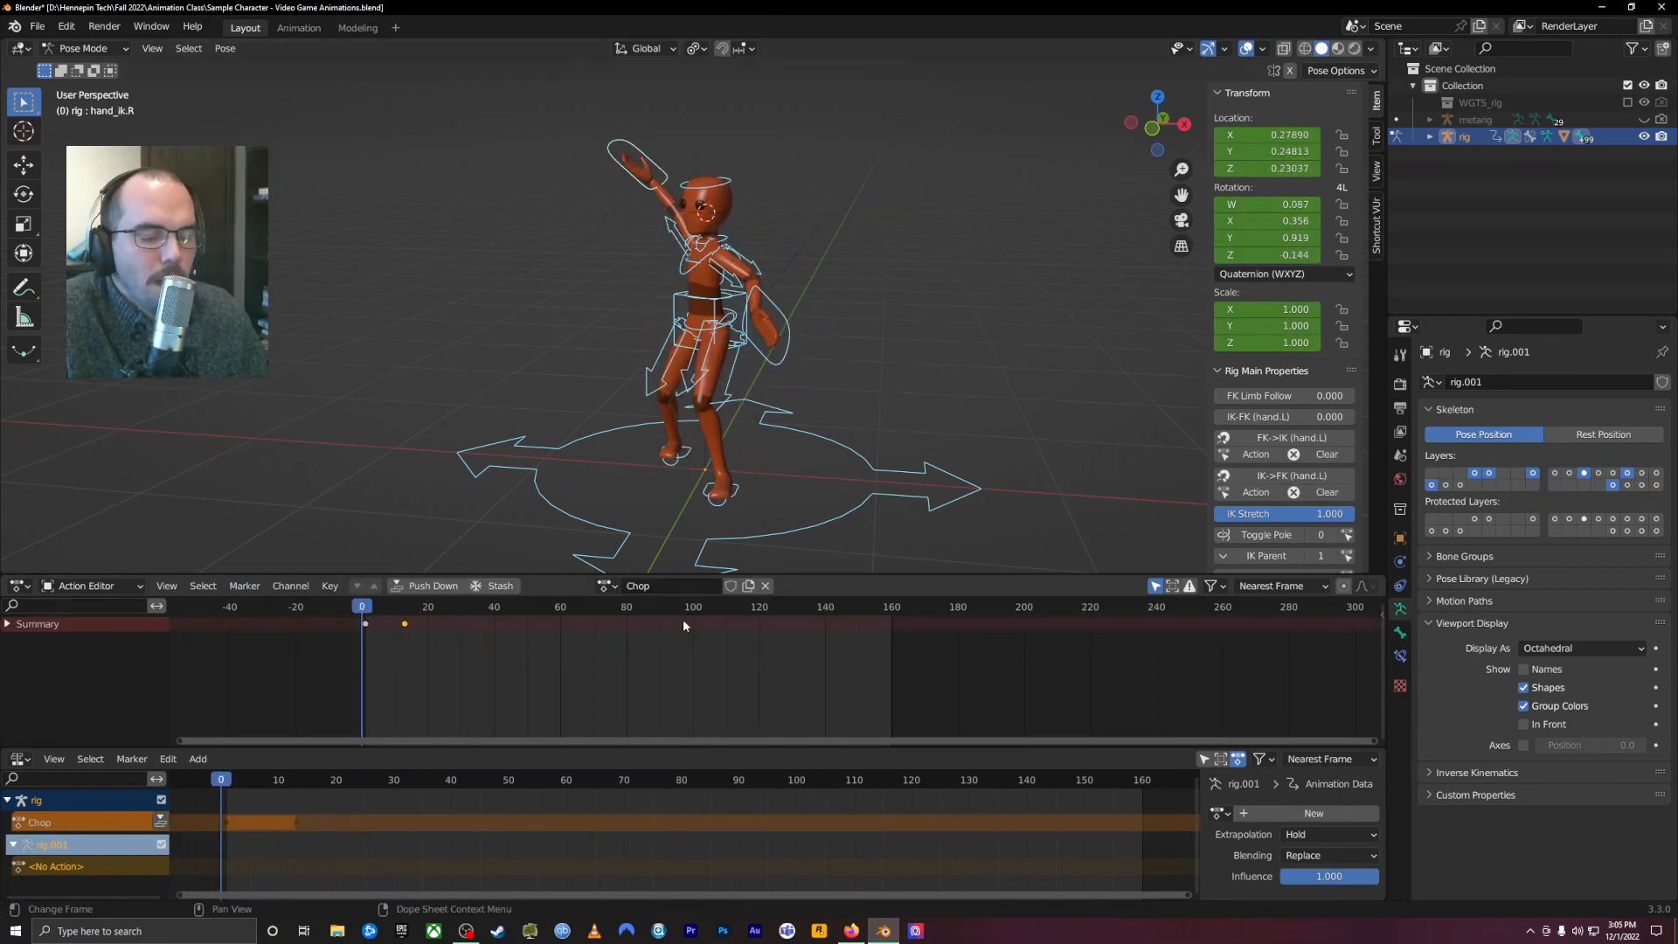
Unlink the Chop action from the rig and create a new action named Kick.
{"action": "left_click", "coordinate": [606, 585]}
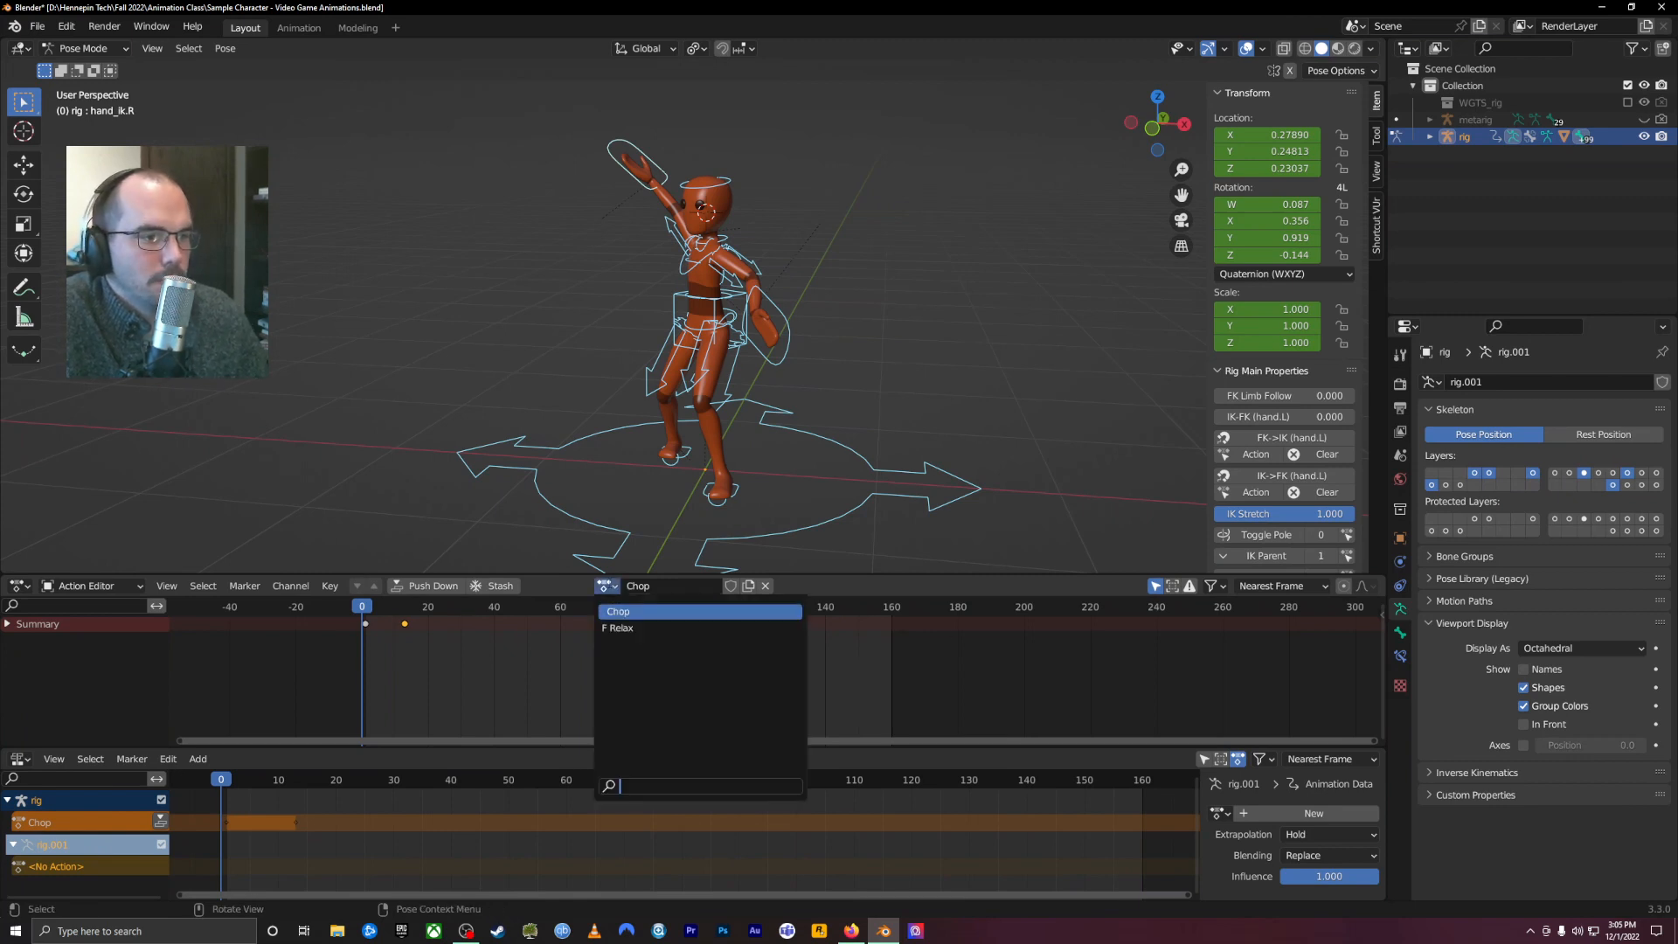
{"action": "left_click", "coordinate": [766, 586]}
{"action": "left_click", "coordinate": [688, 586]}
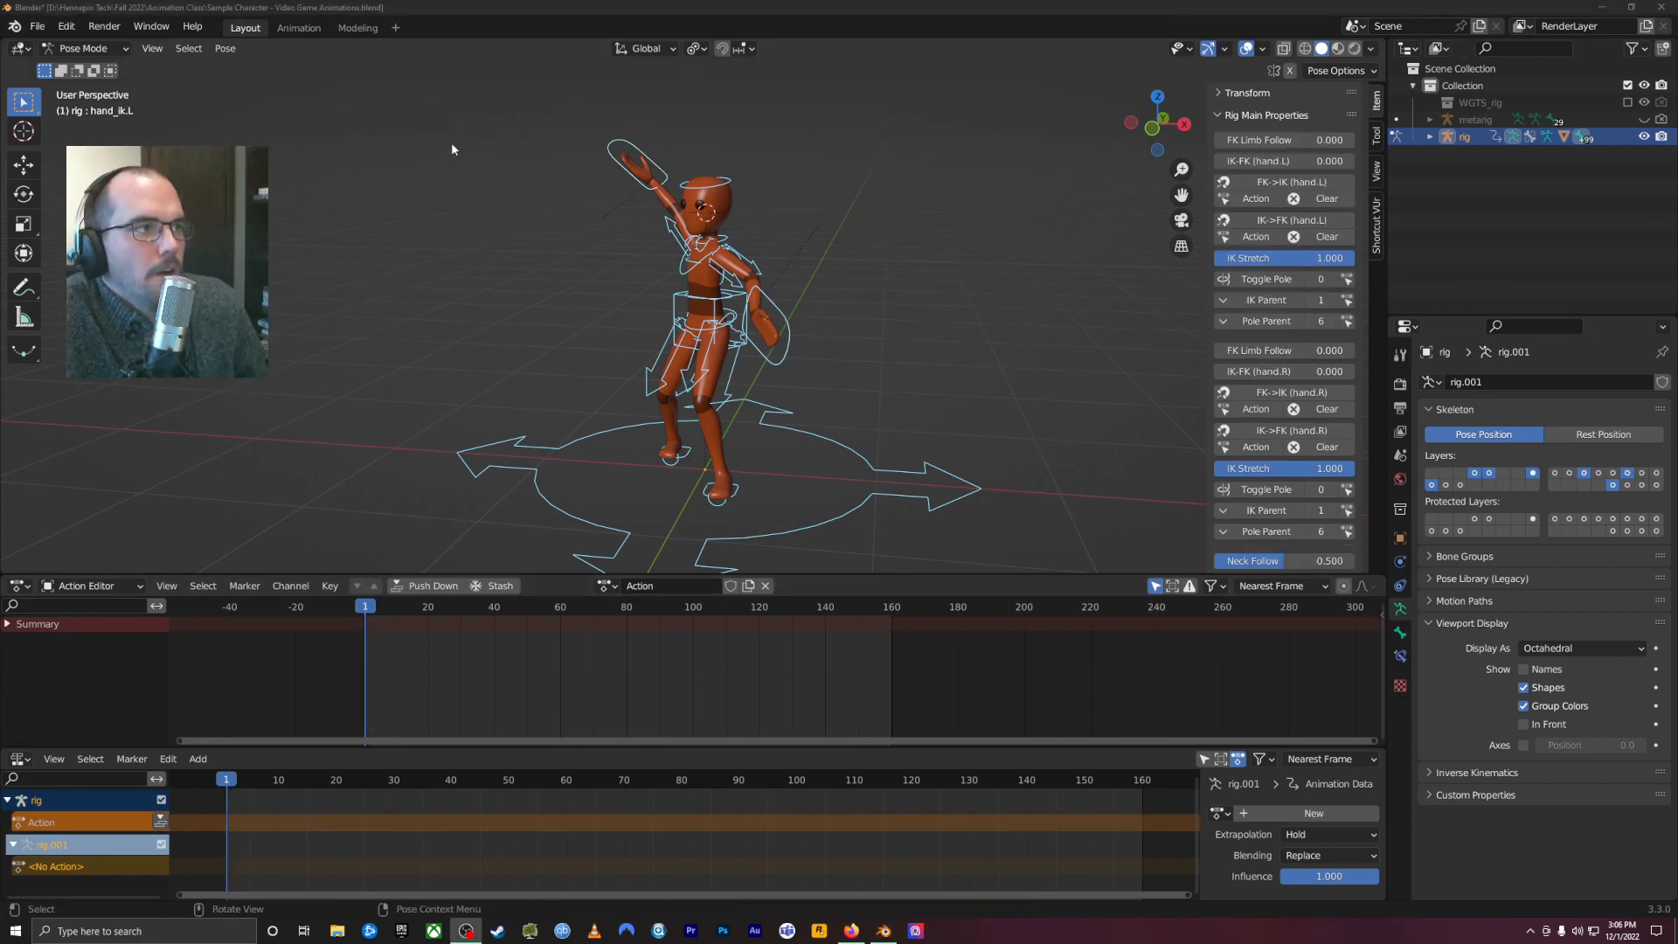
{"action": "left_click", "coordinate": [661, 583]}
{"action": "type", "text": "K"}
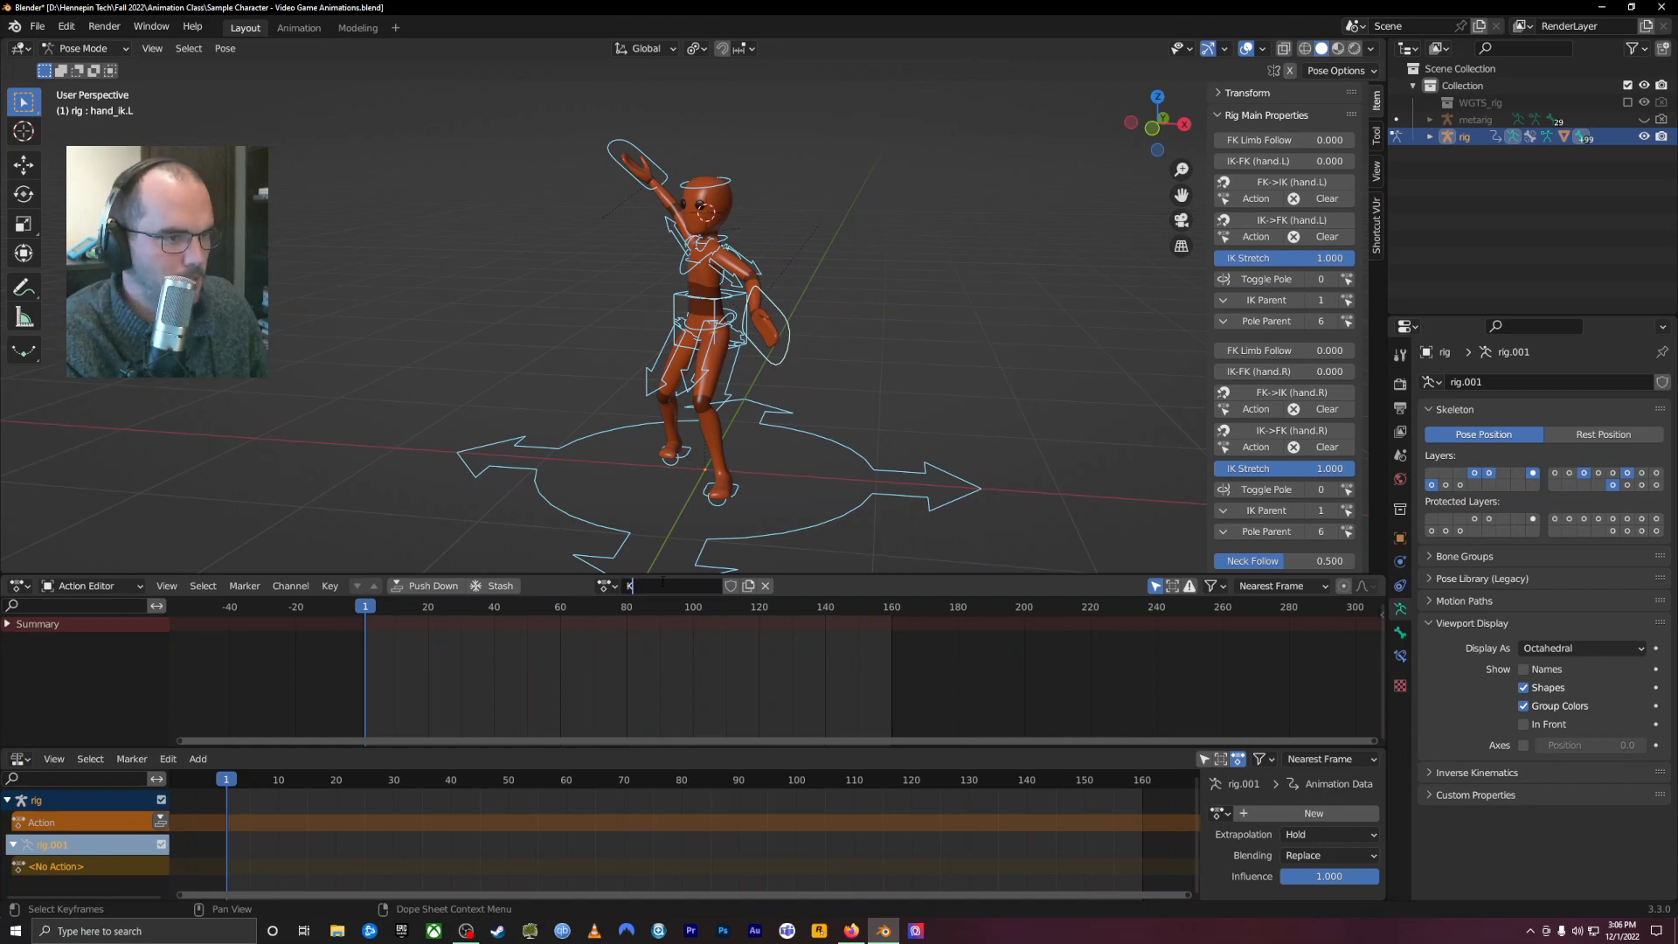
{"action": "type", "text": "ick"}
{"action": "key", "text": "Return"}
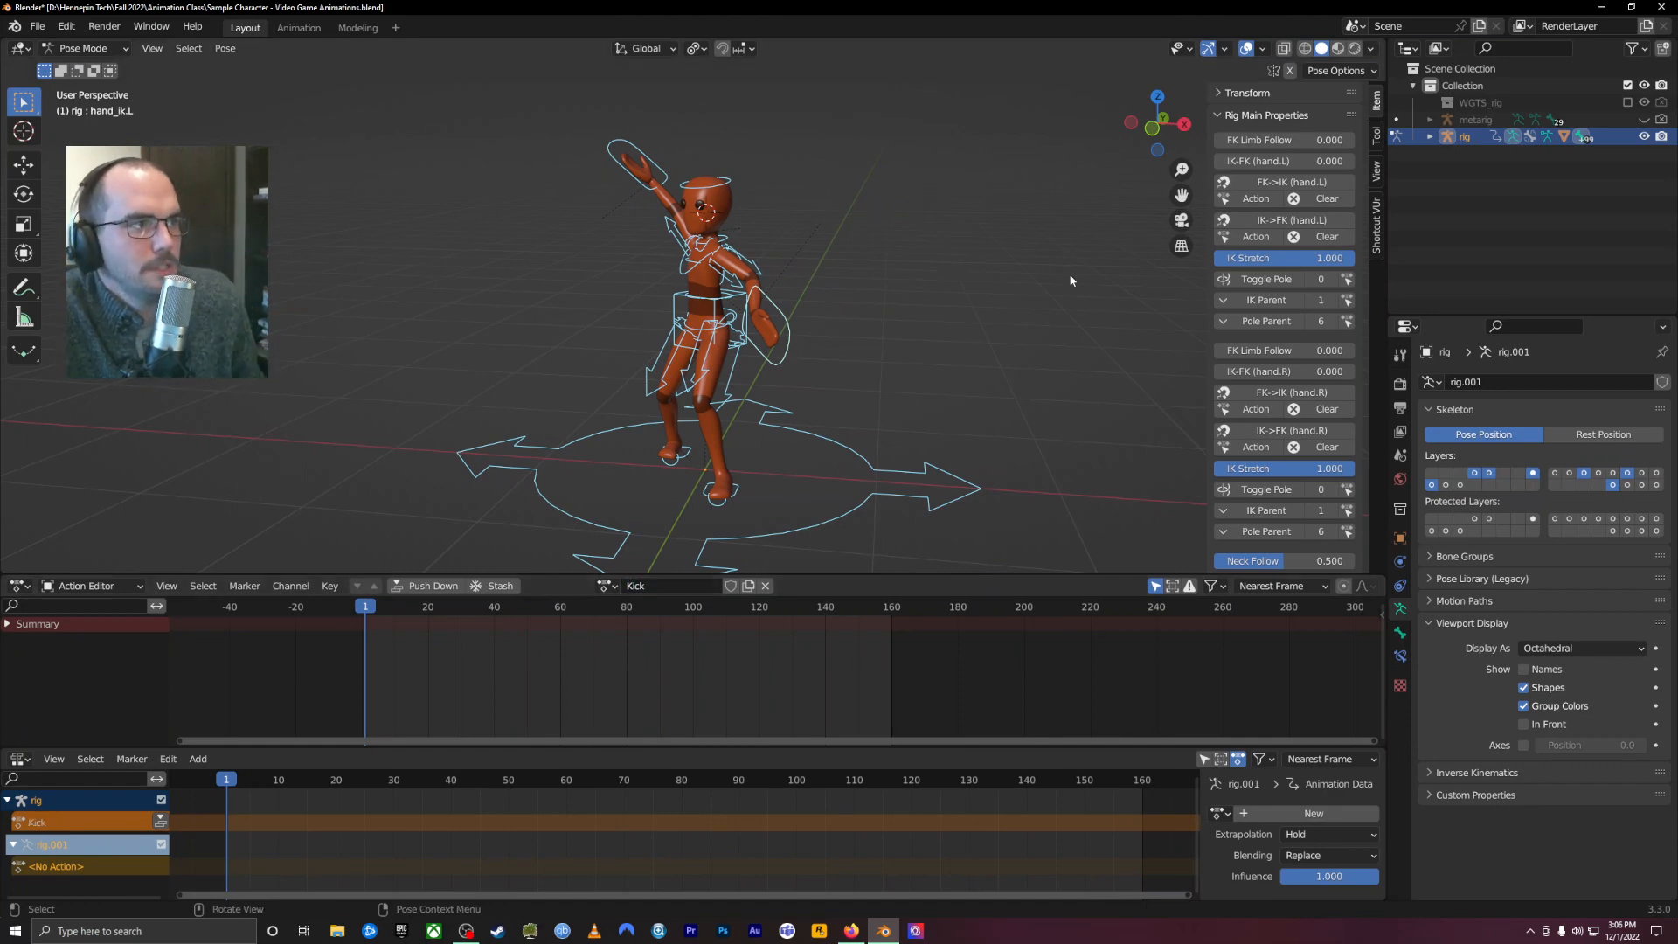
Clear all transforms on the selected controls to return the character to its rest pose.
{"action": "middle_click_drag", "start_coordinate": [840, 175], "coordinate": [690, 346]}
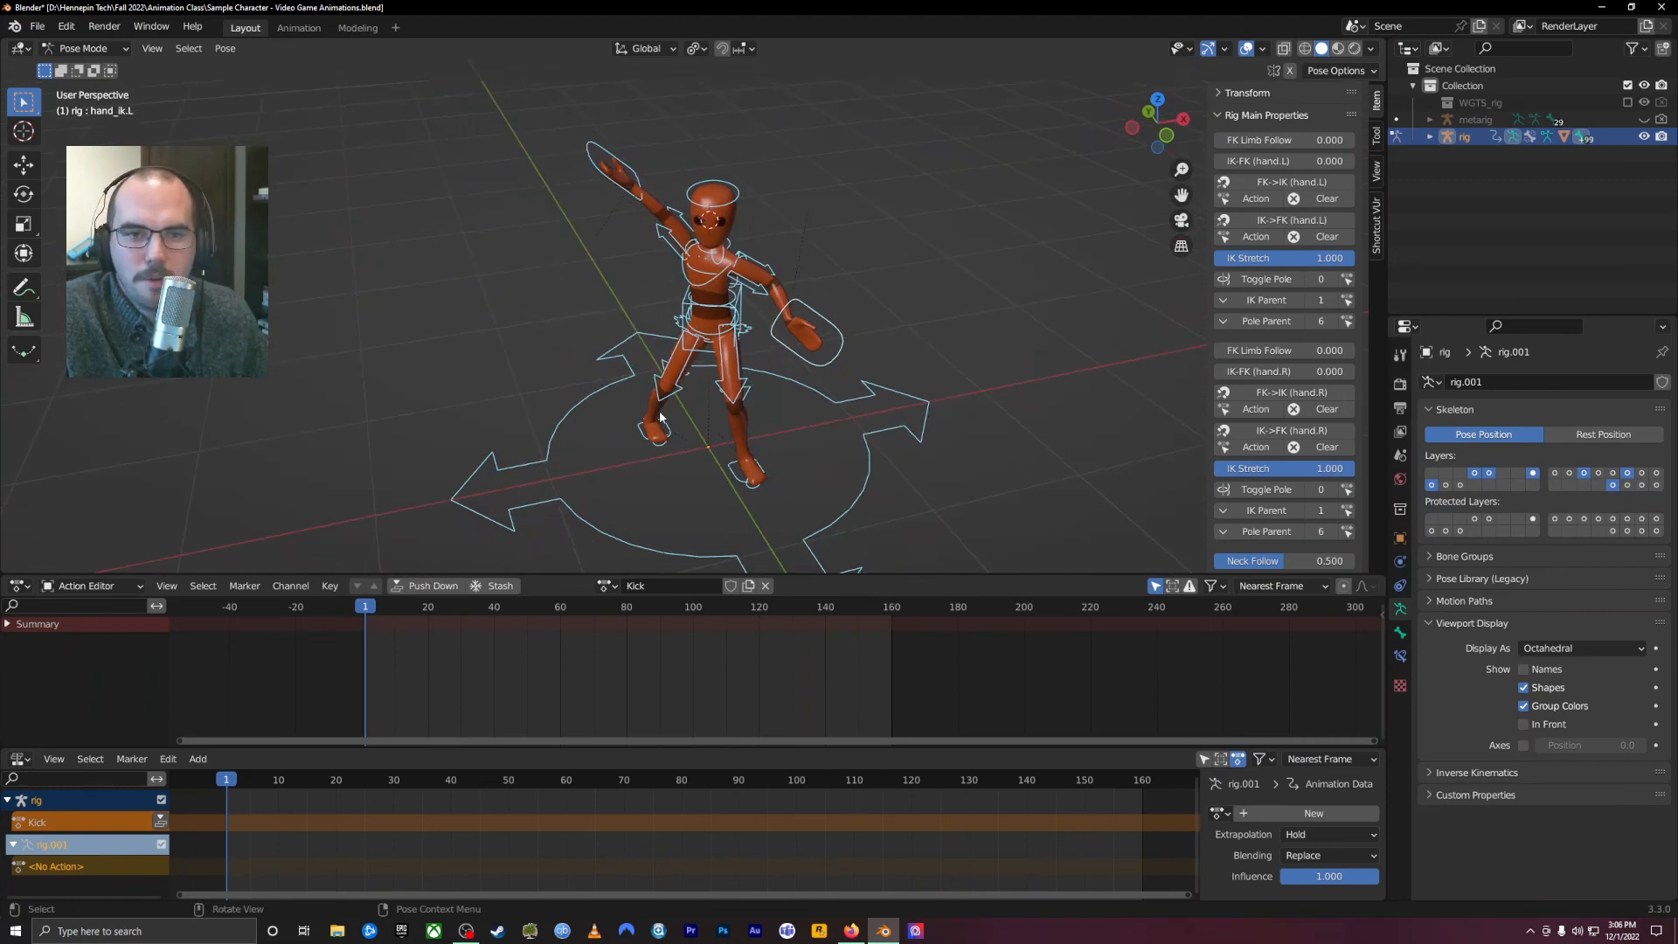
{"action": "left_click", "coordinate": [225, 49]}
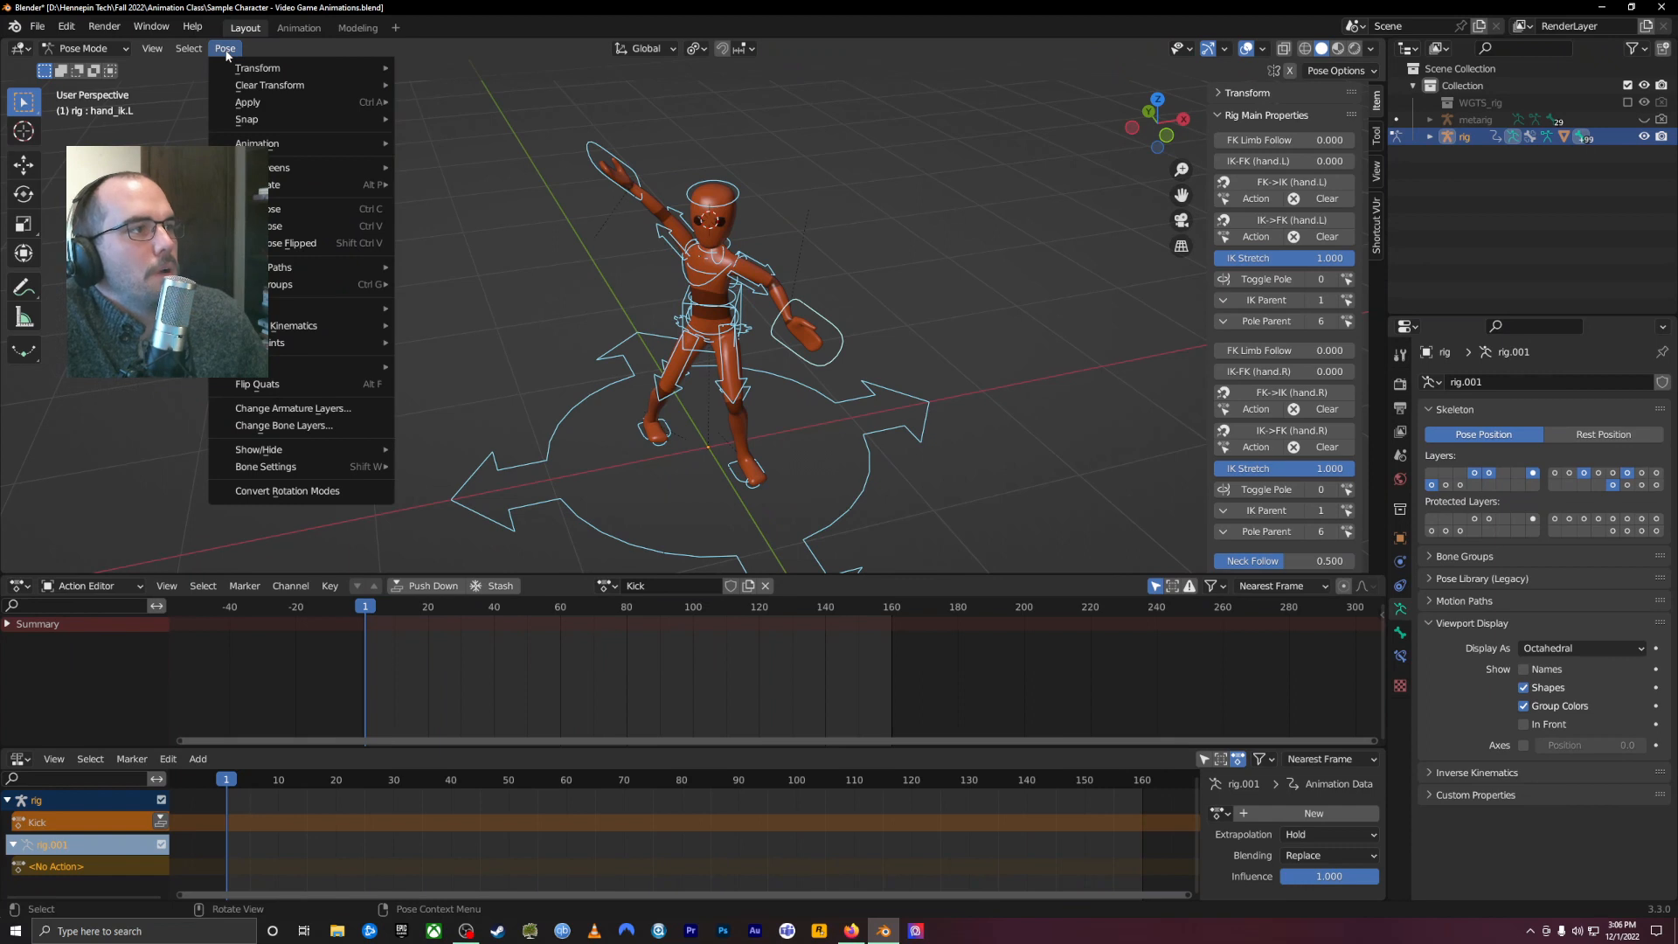
{"action": "mouse_move", "coordinate": [252, 88]}
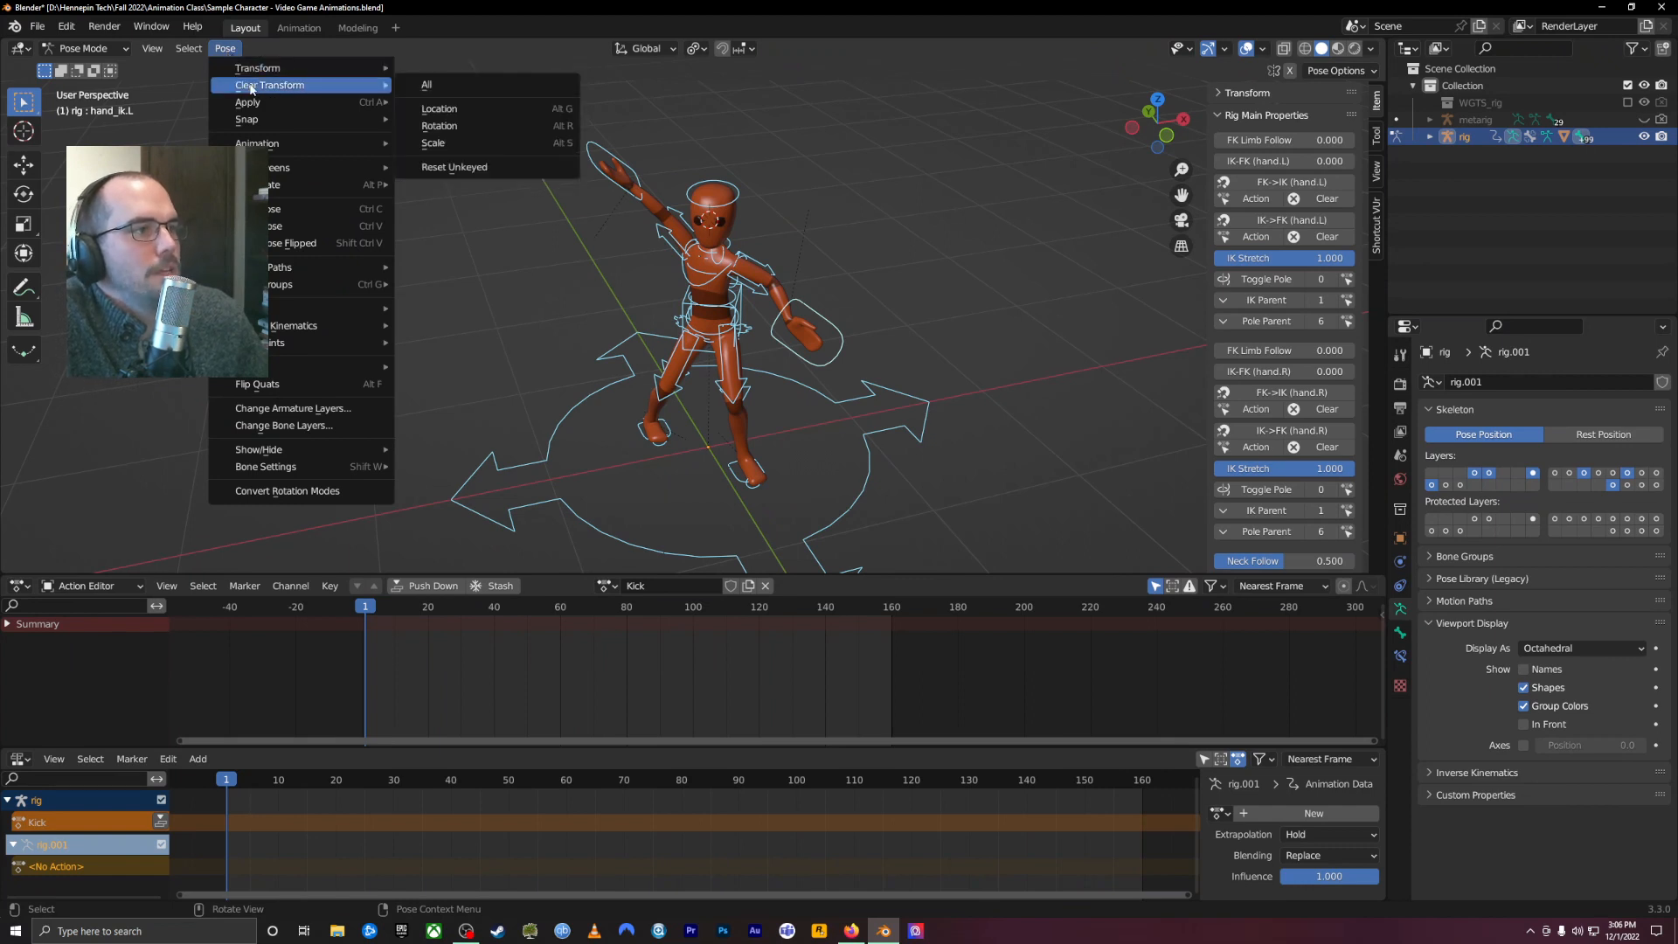
{"action": "left_click", "coordinate": [485, 85]}
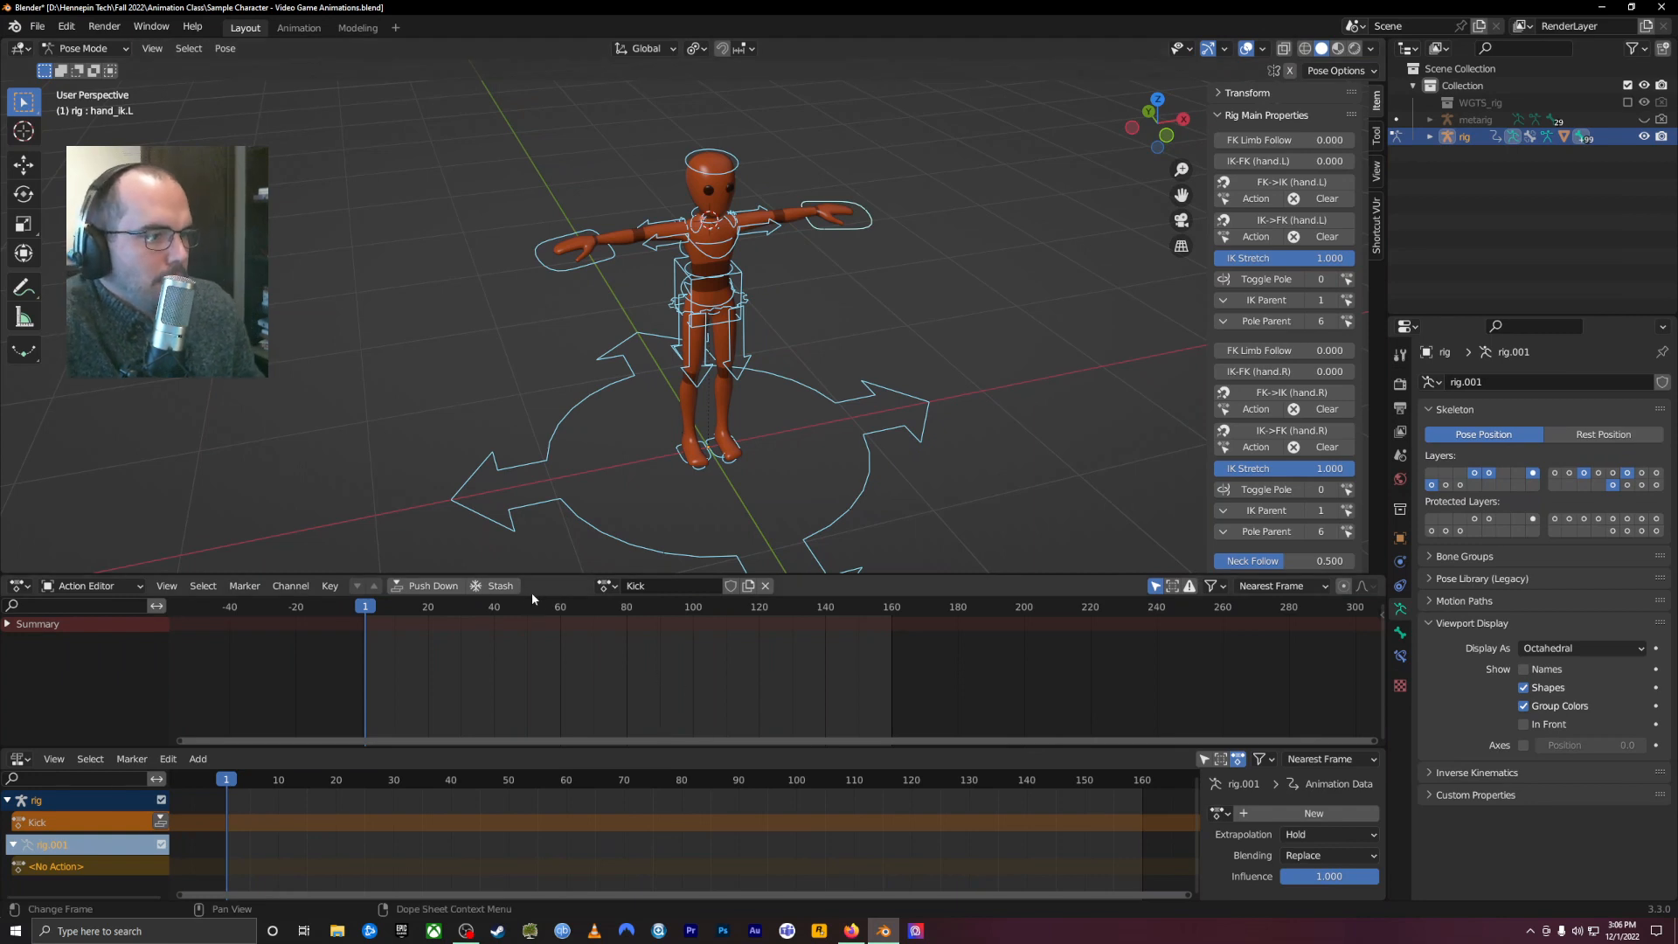
{"action": "middle_click_drag", "start_coordinate": [782, 358], "coordinate": [747, 369]}
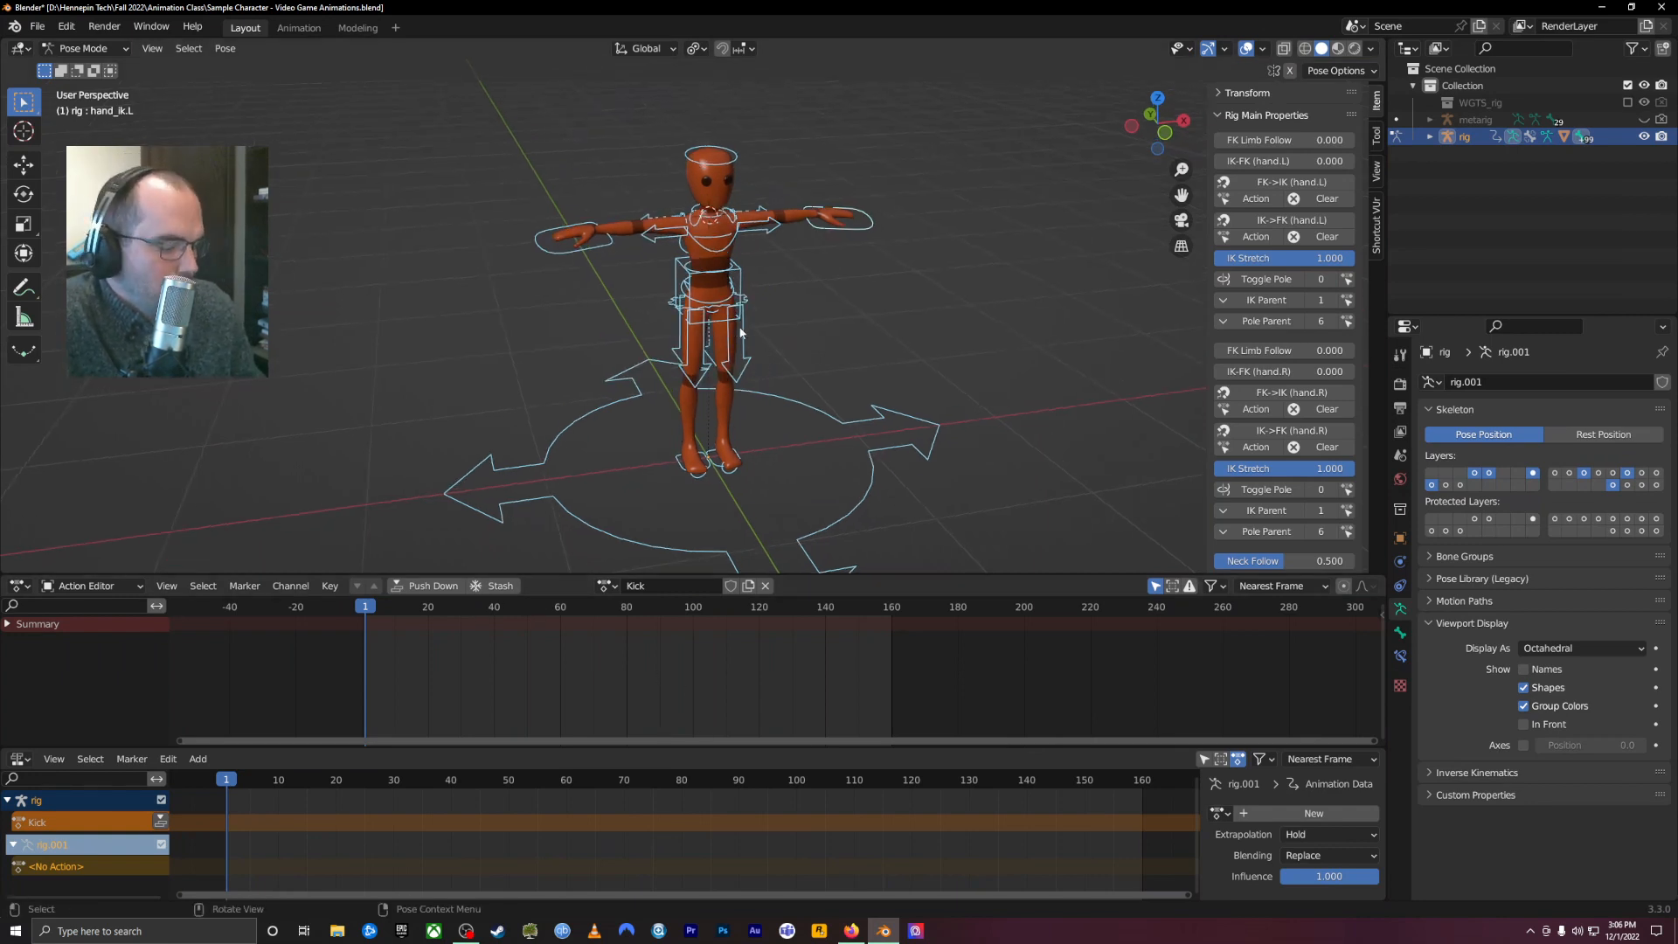
{"action": "key", "text": "i"}
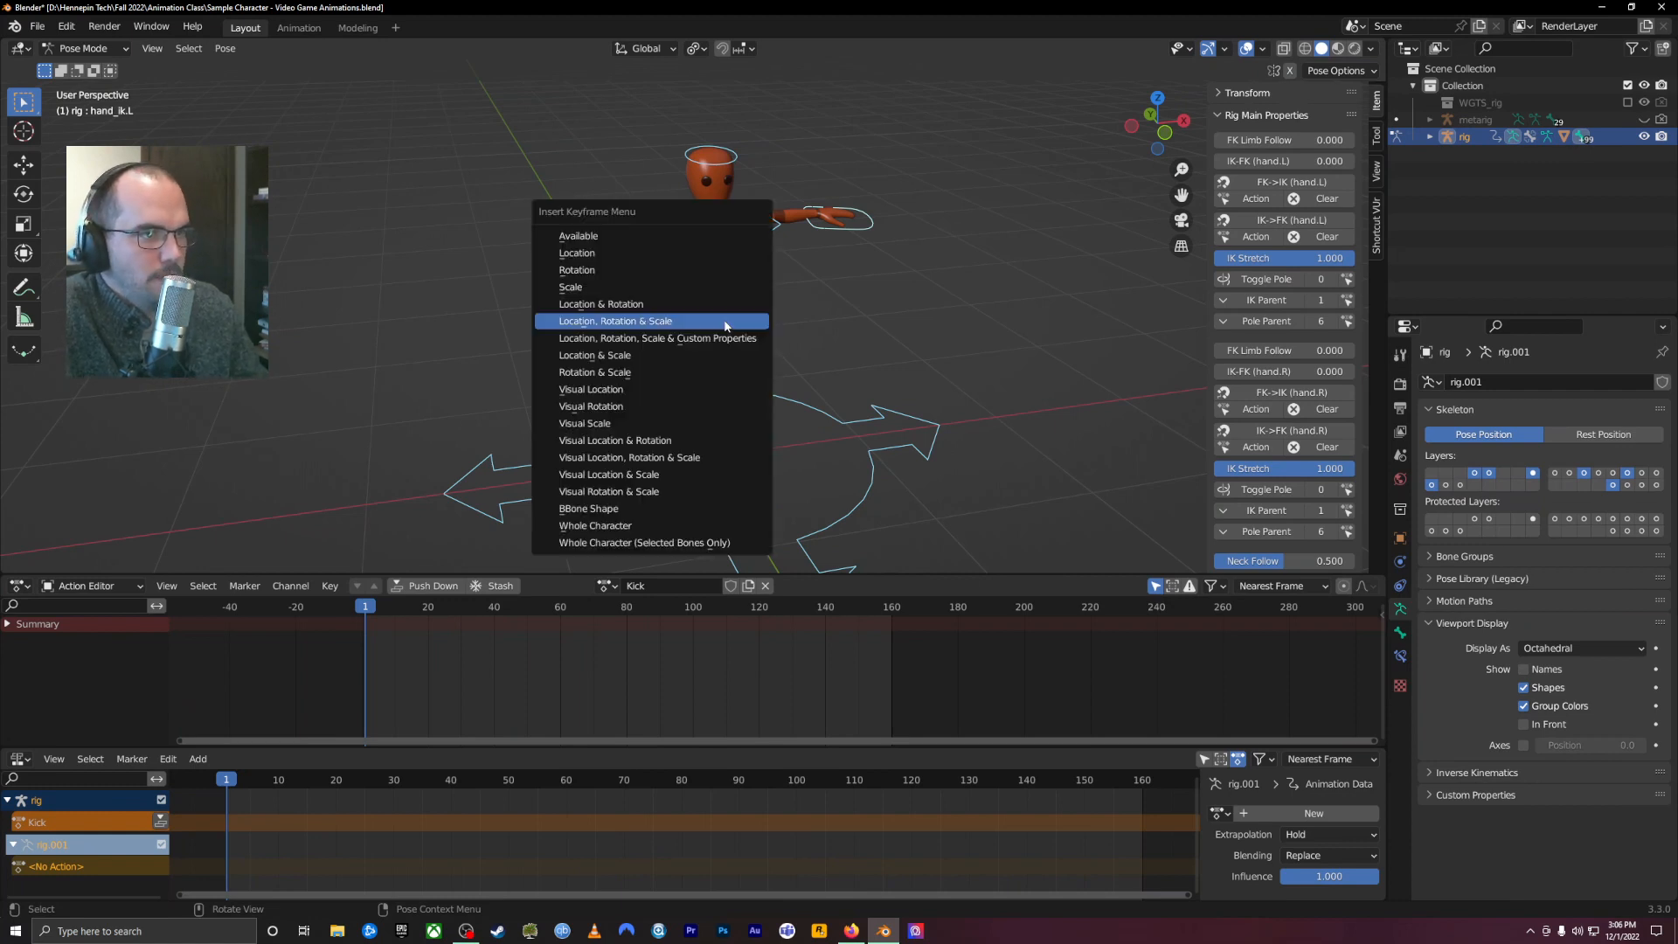
{"action": "right_click", "coordinate": [837, 308]}
Deselect all of the rig's controls.
{"action": "left_click", "coordinate": [964, 189]}
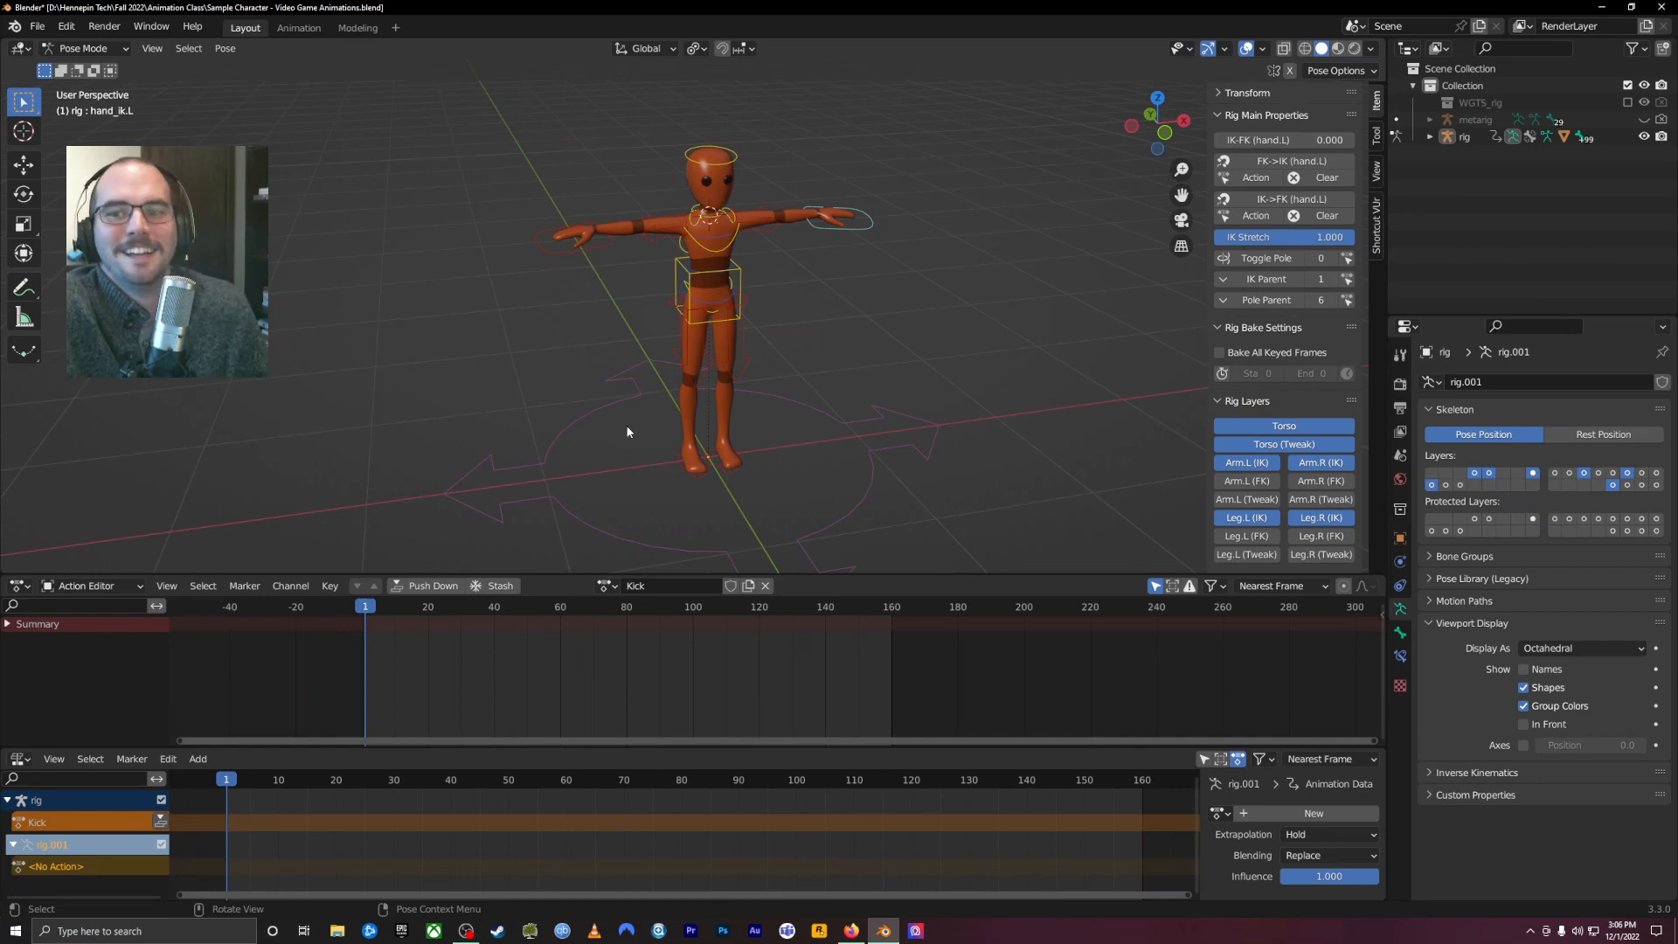
{"action": "middle_click_drag", "start_coordinate": [805, 367], "coordinate": [874, 381]}
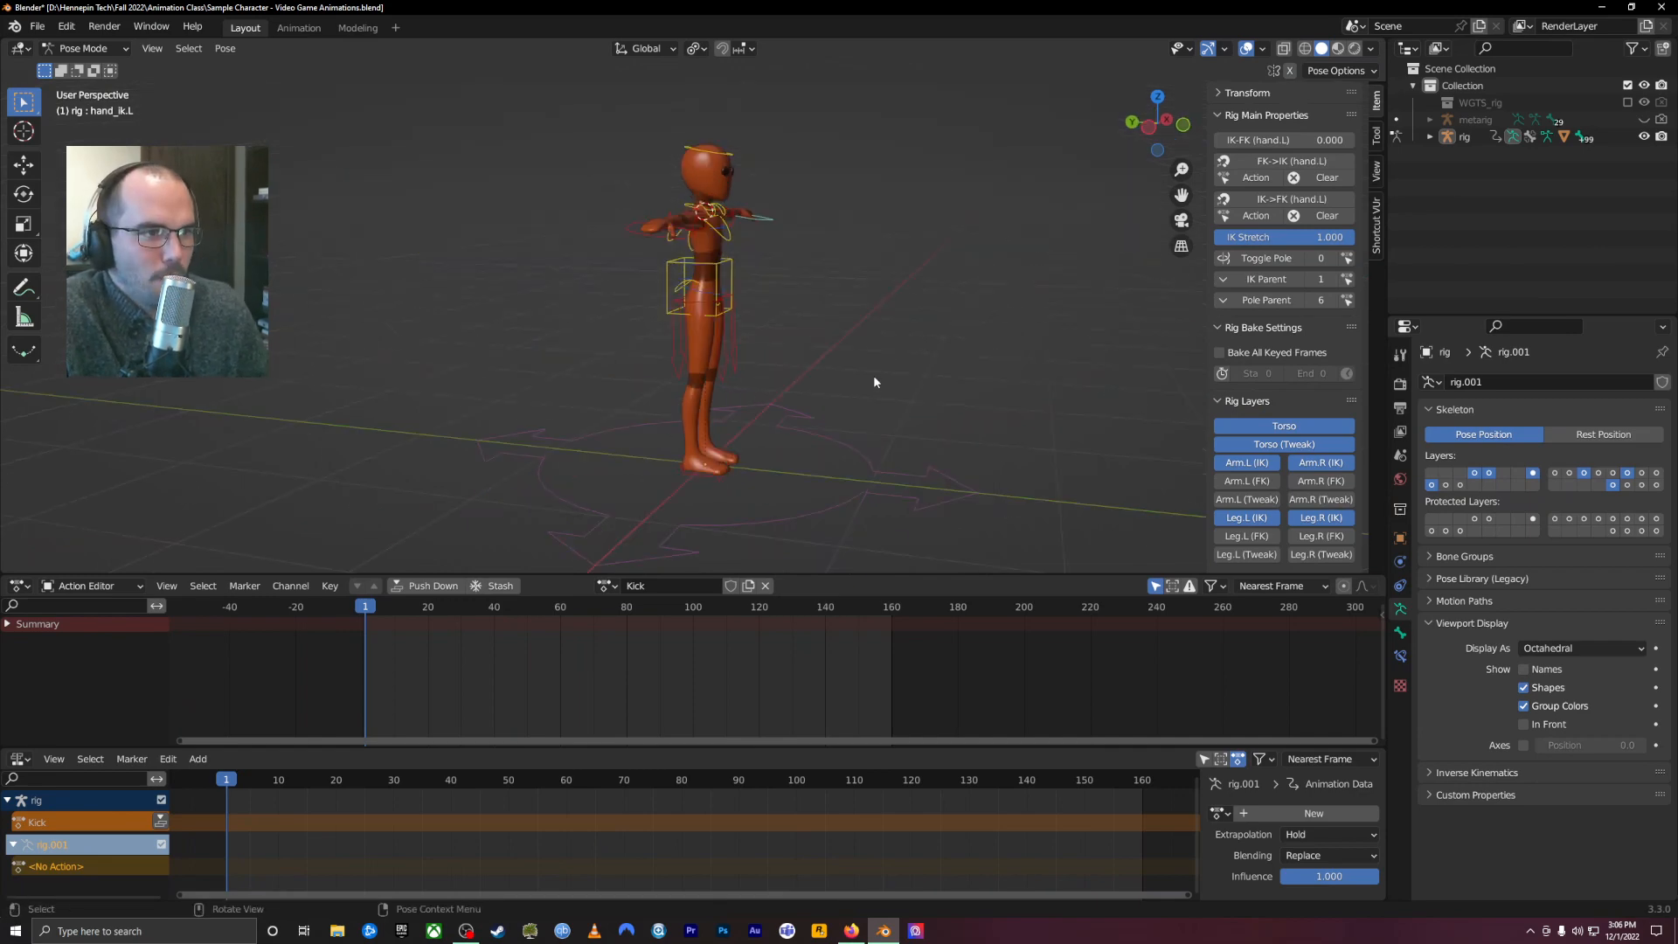
Lower the torso control so that both knees bend while the feet stay planted.
{"action": "left_click", "coordinate": [708, 479]}
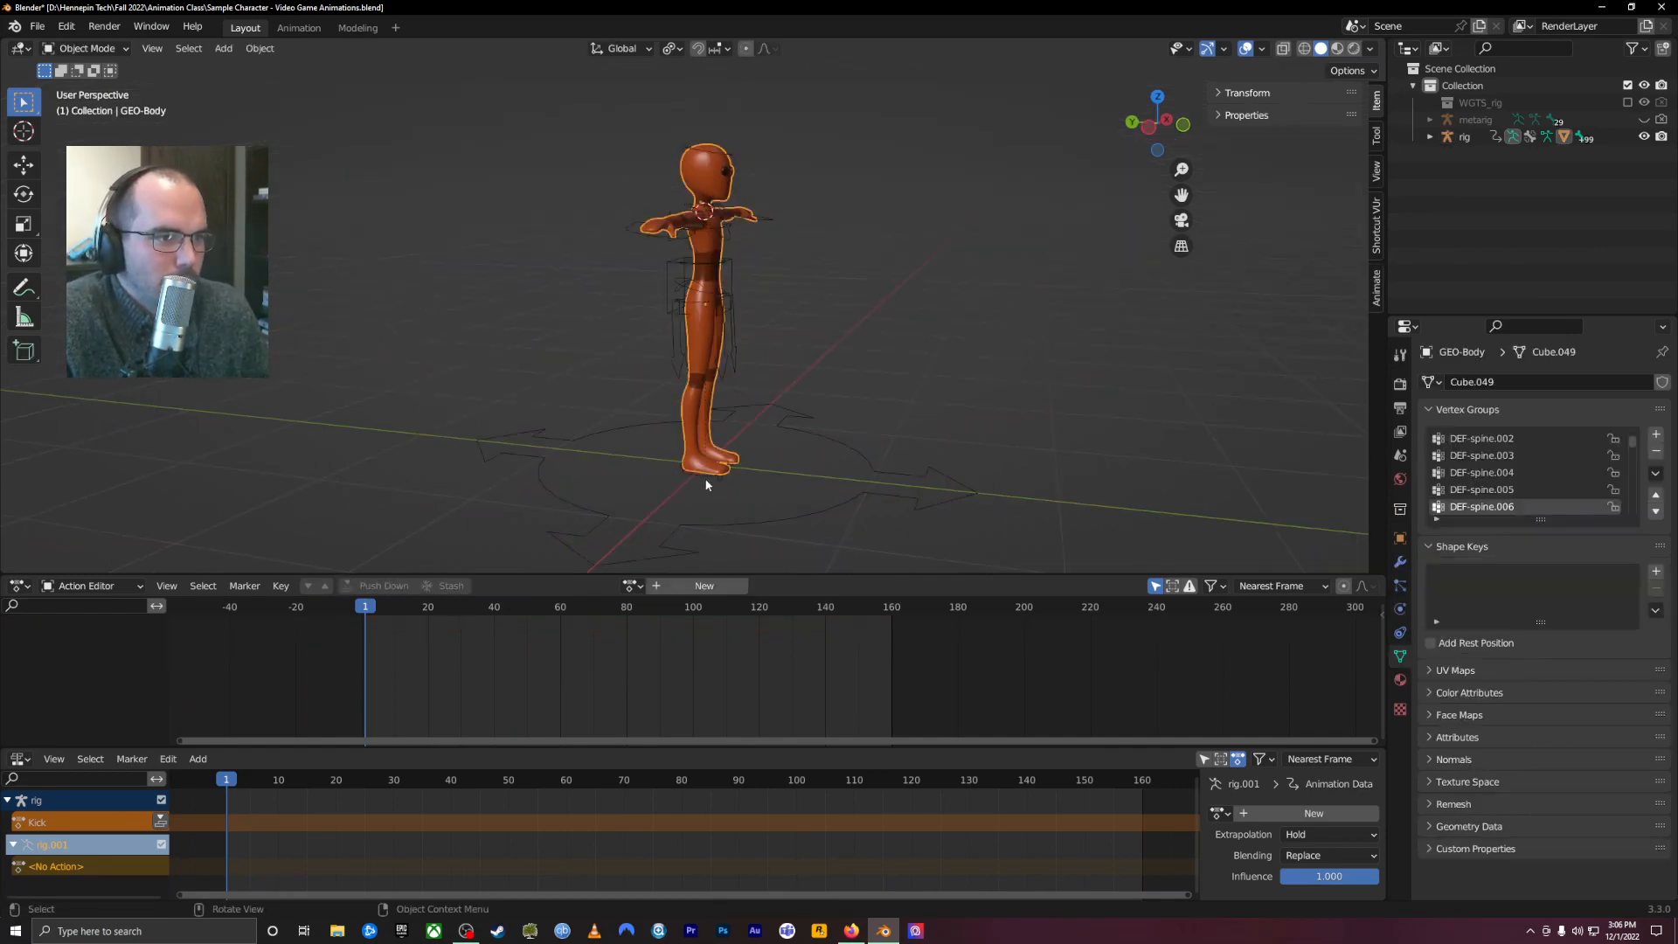
{"action": "left_click", "coordinate": [645, 234]}
{"action": "middle_click_drag", "start_coordinate": [646, 234], "coordinate": [918, 341]}
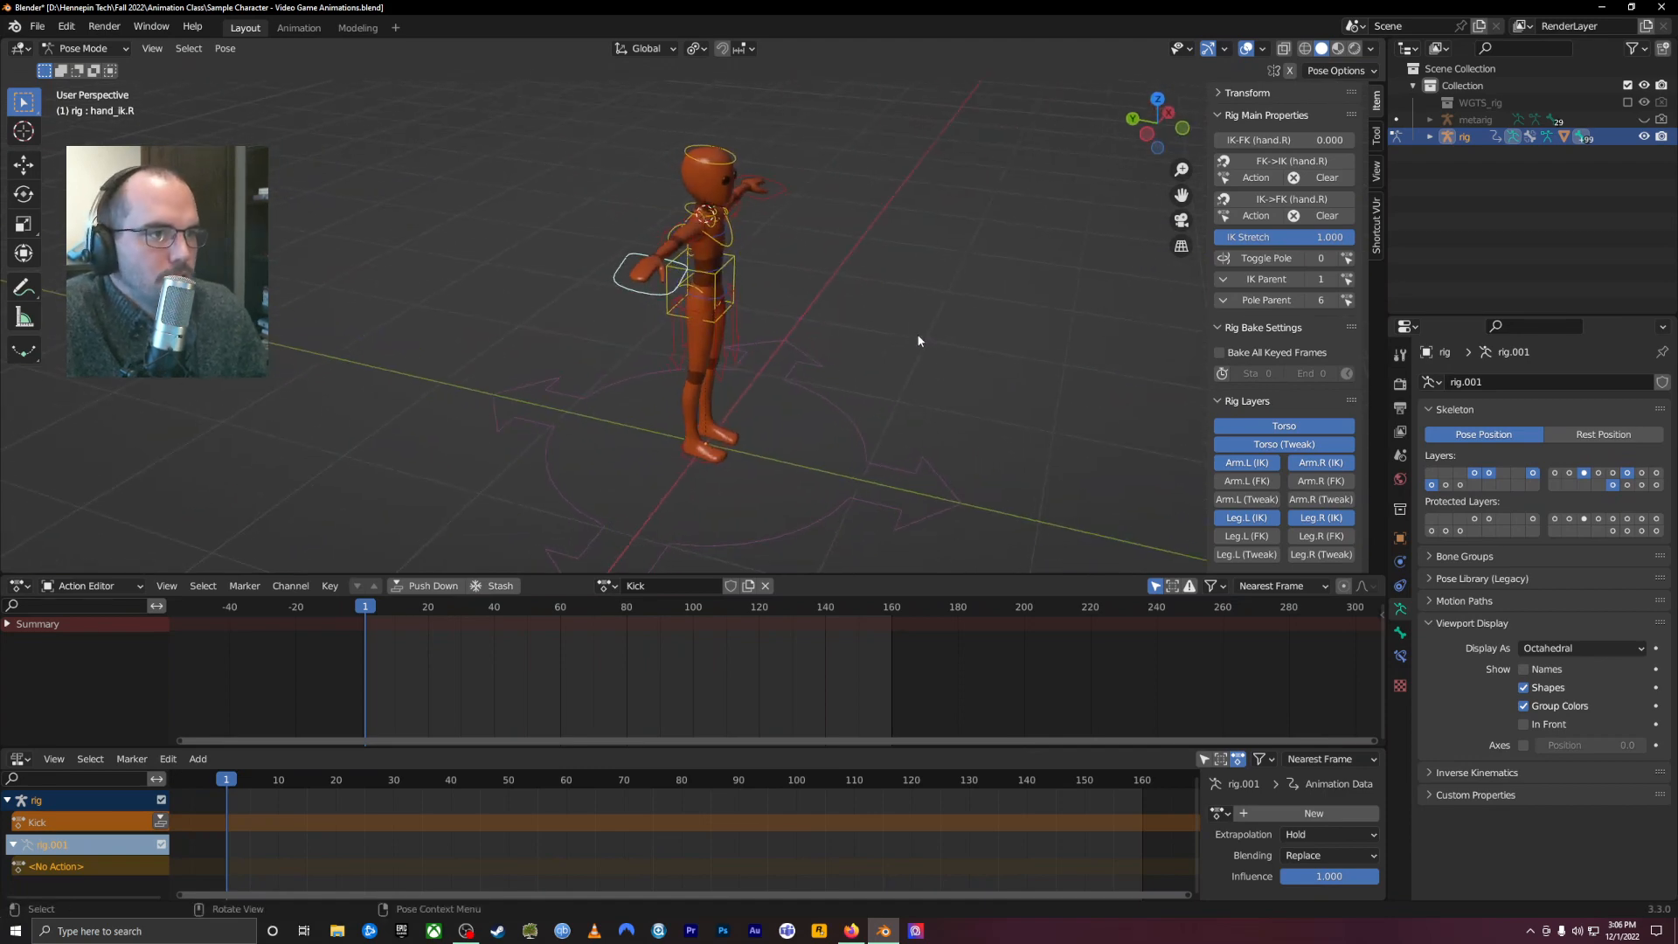
{"action": "left_click", "coordinate": [725, 275]}
{"action": "scroll", "coordinate": [771, 279], "scroll_direction": "up", "scroll_amount": 2}
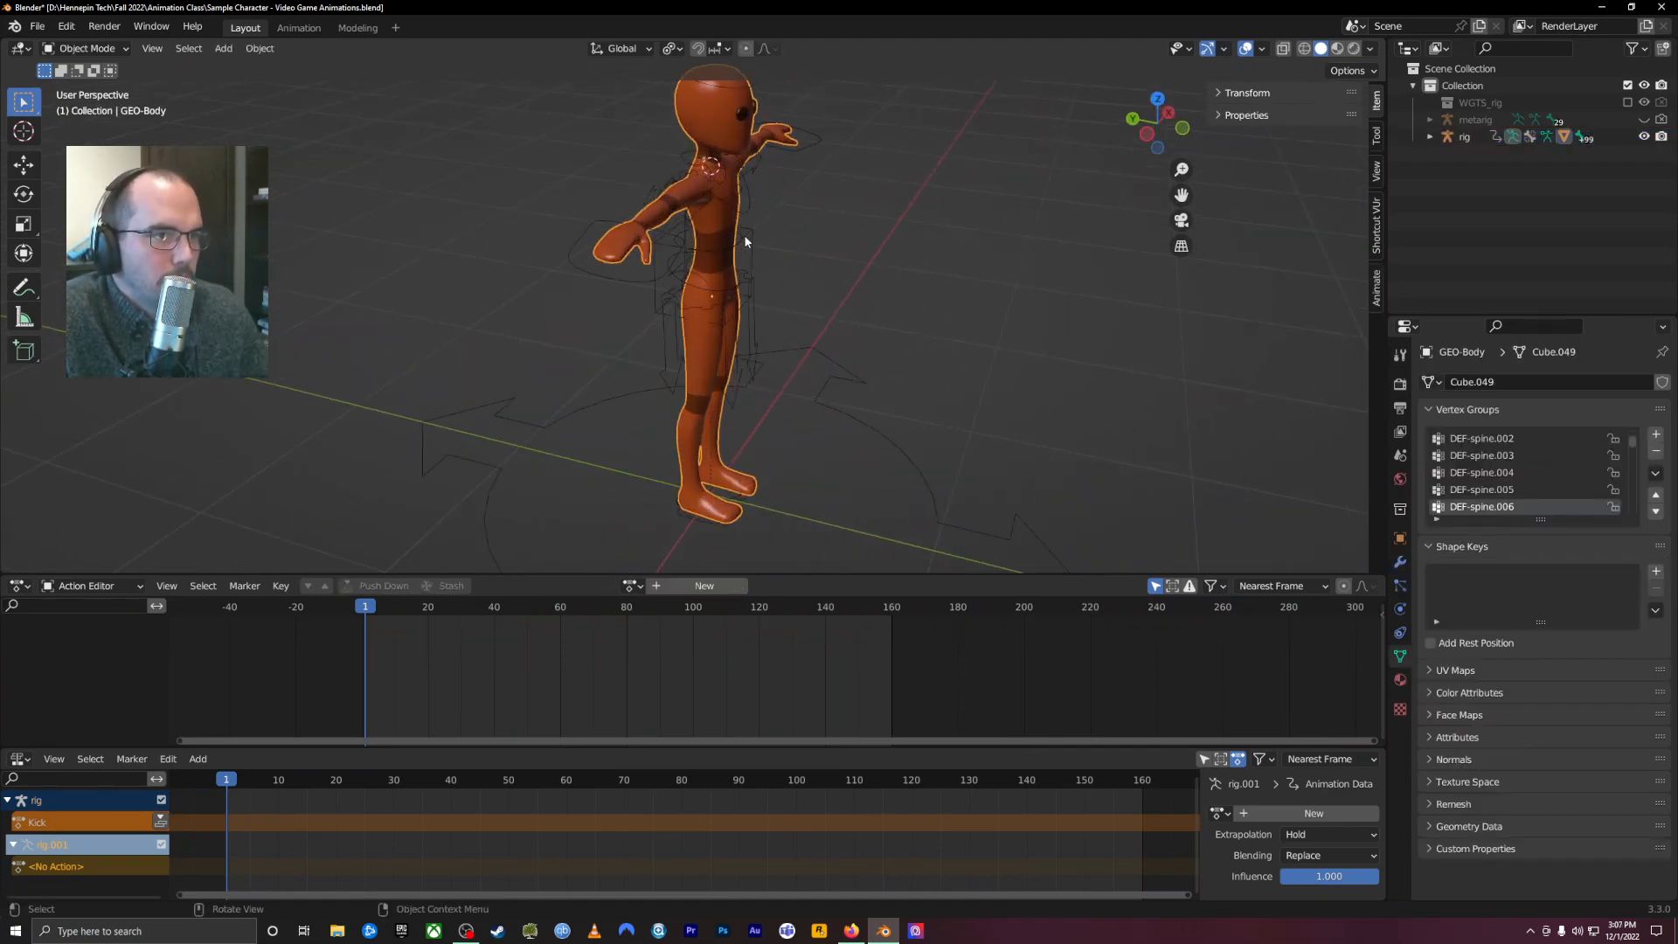
{"action": "left_click", "coordinate": [743, 234]}
{"action": "key", "text": "g"}
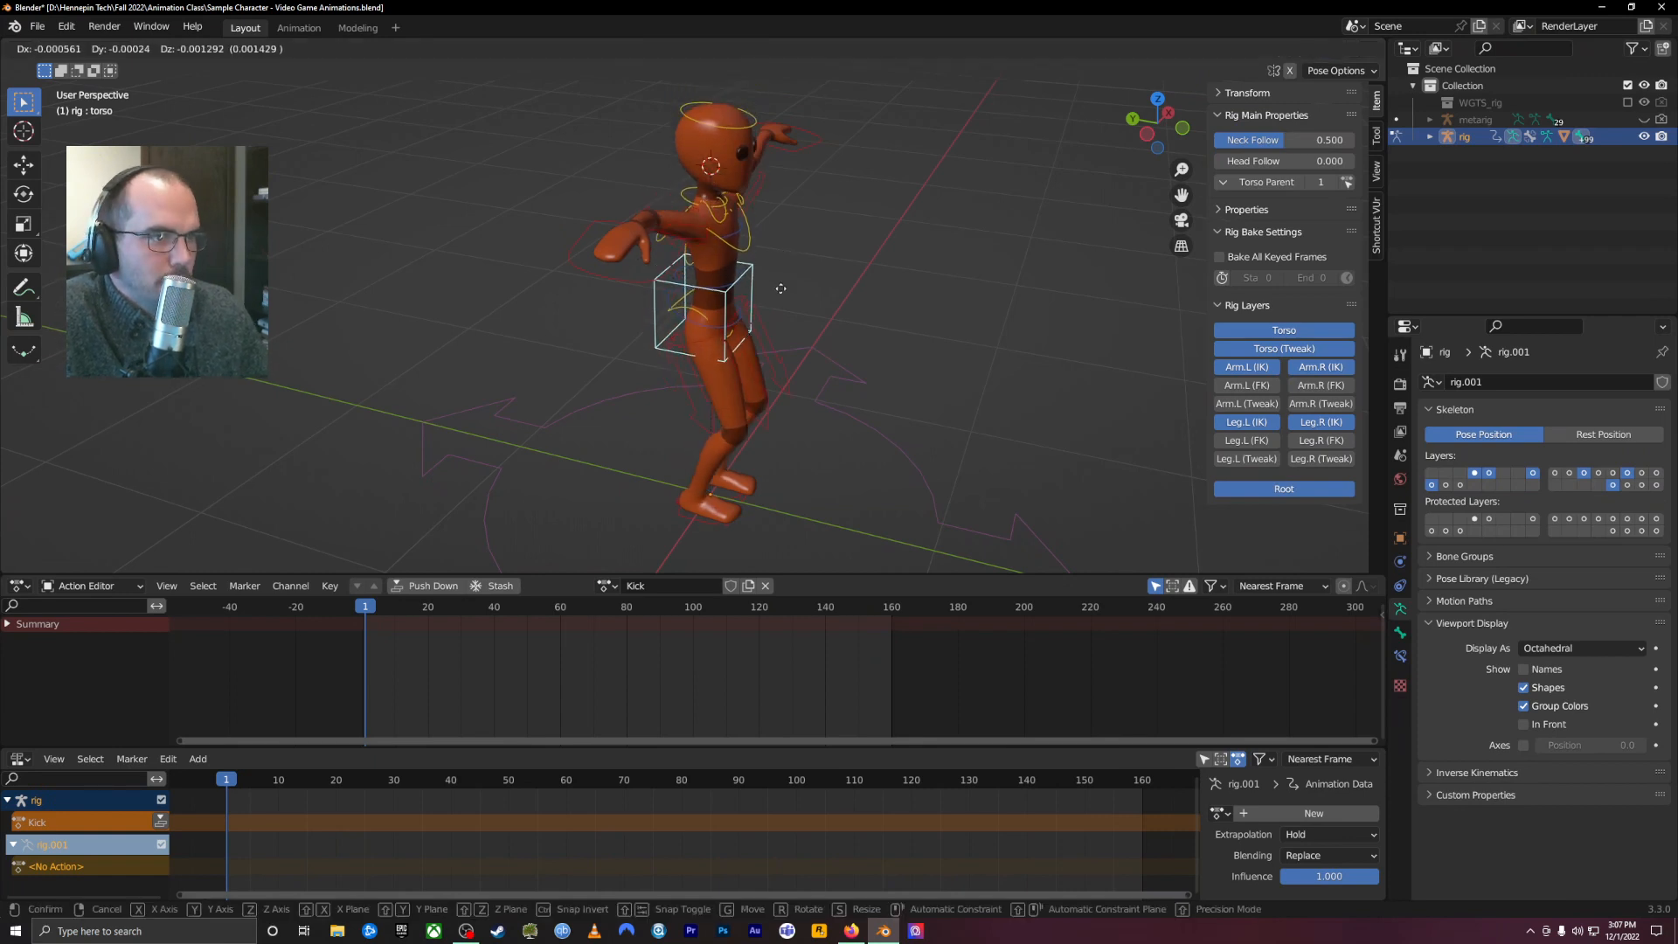
{"action": "left_click", "coordinate": [729, 515]}
Raise the right foot IK control behind the body, about 0.59 in Y and 0.52 in Z, and rotate it about 96 degrees.
{"action": "left_click", "coordinate": [702, 530]}
{"action": "middle_click_drag", "start_coordinate": [727, 538], "coordinate": [804, 500]}
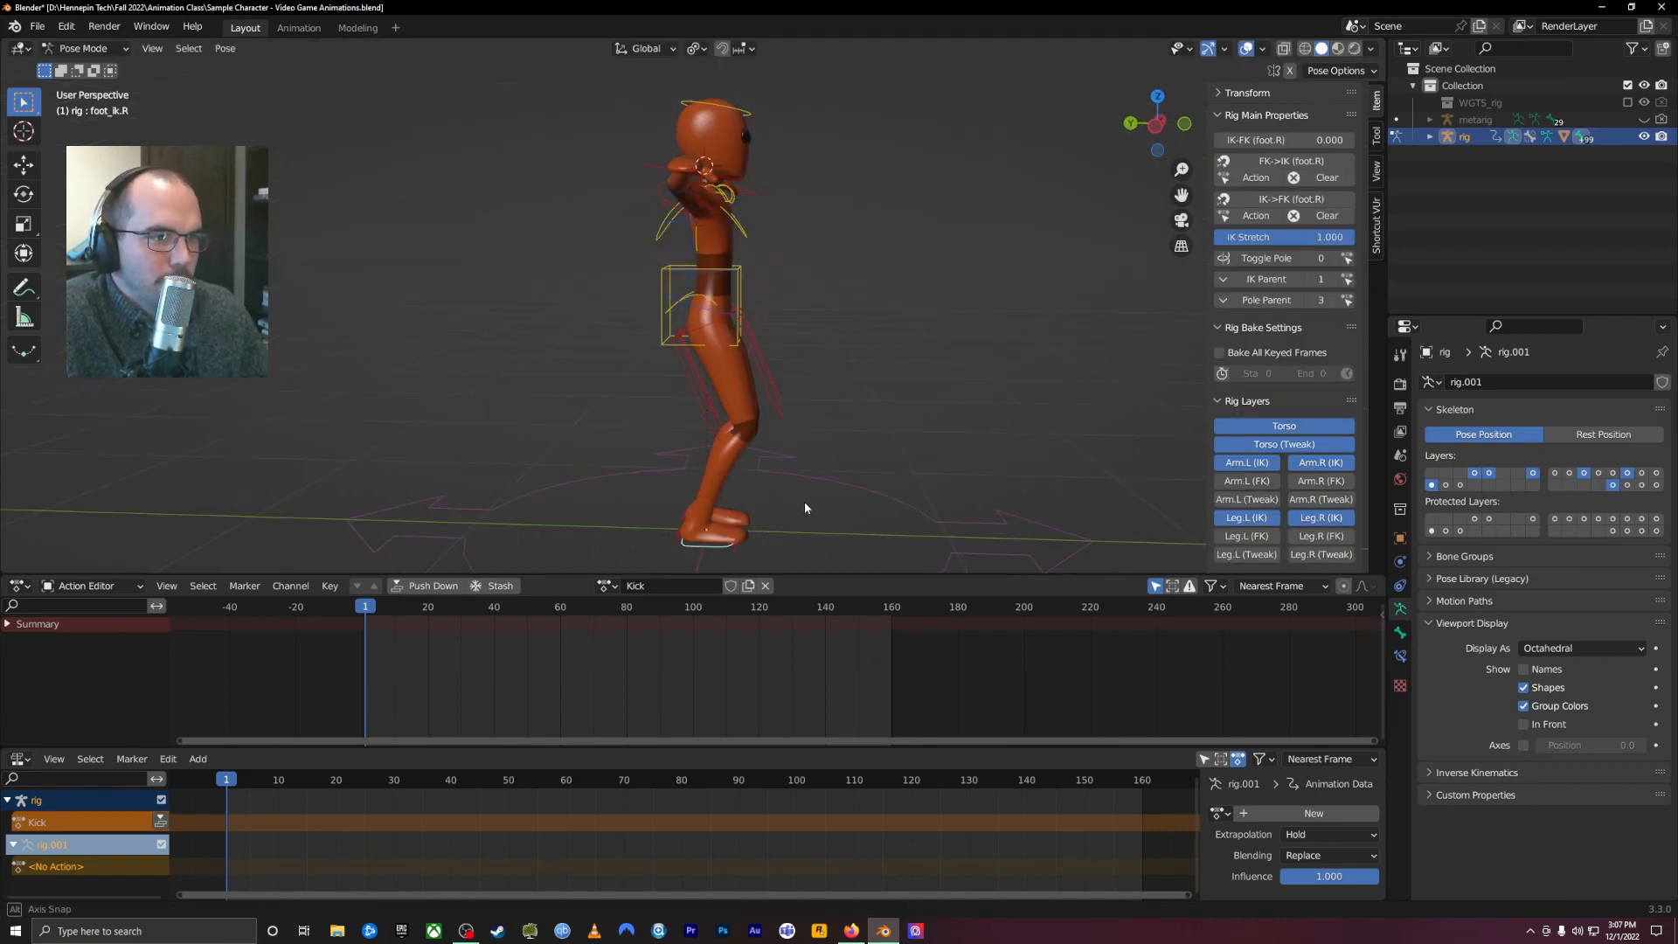
{"action": "key", "text": "g"}
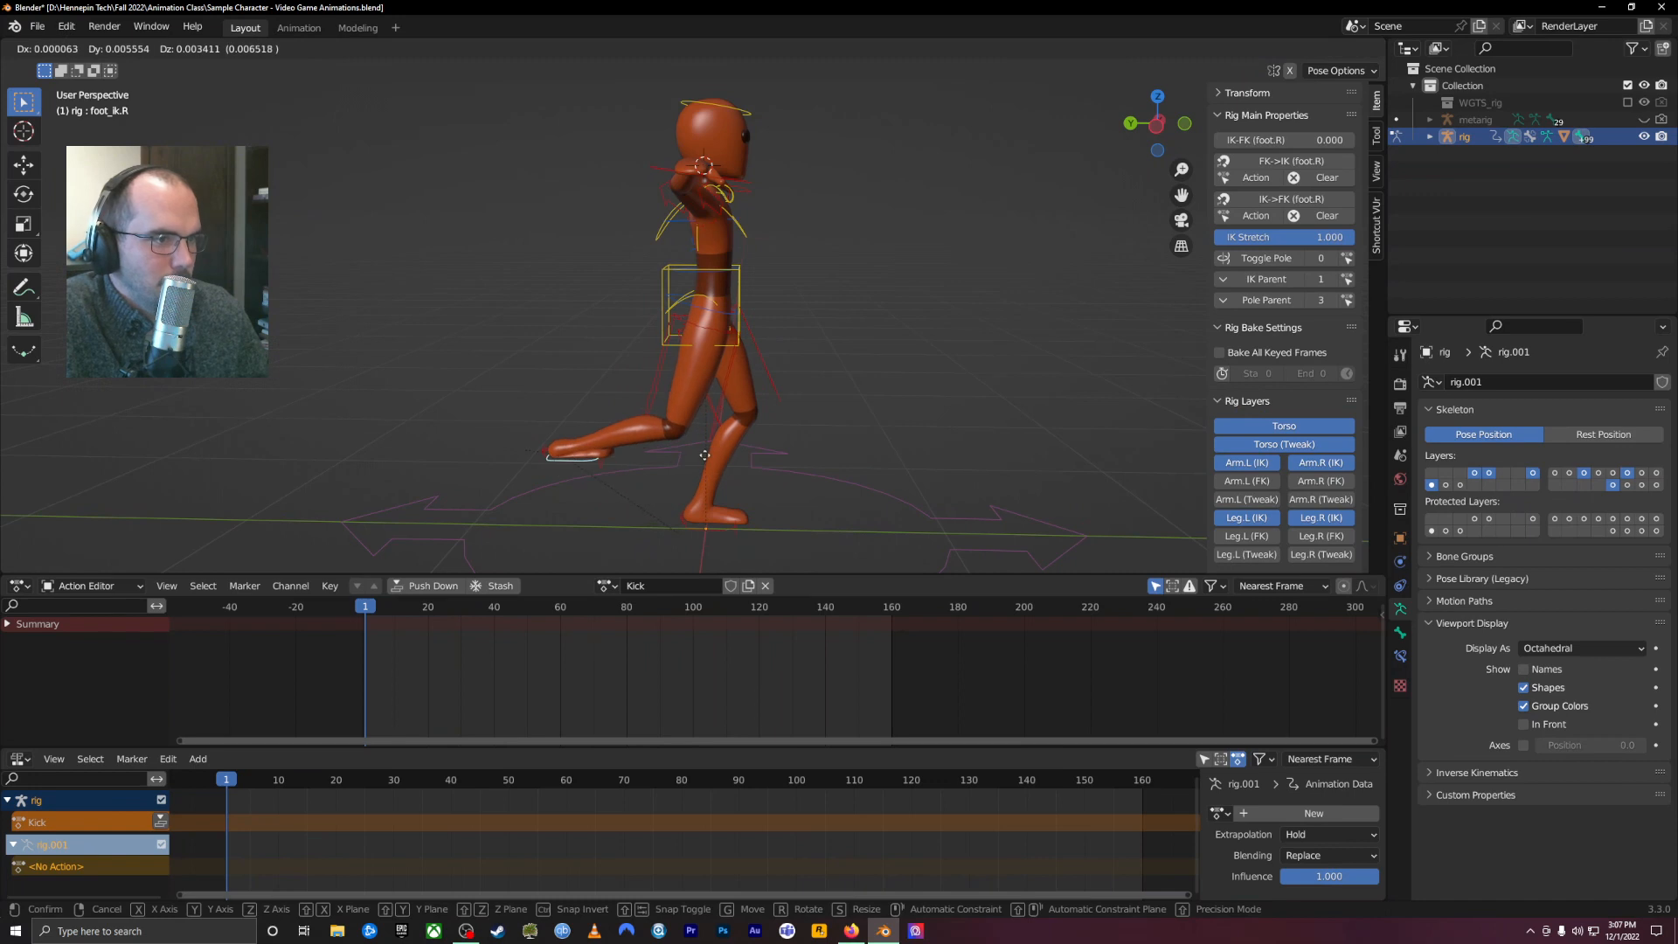
{"action": "left_click", "coordinate": [791, 474]}
{"action": "key", "text": "r"}
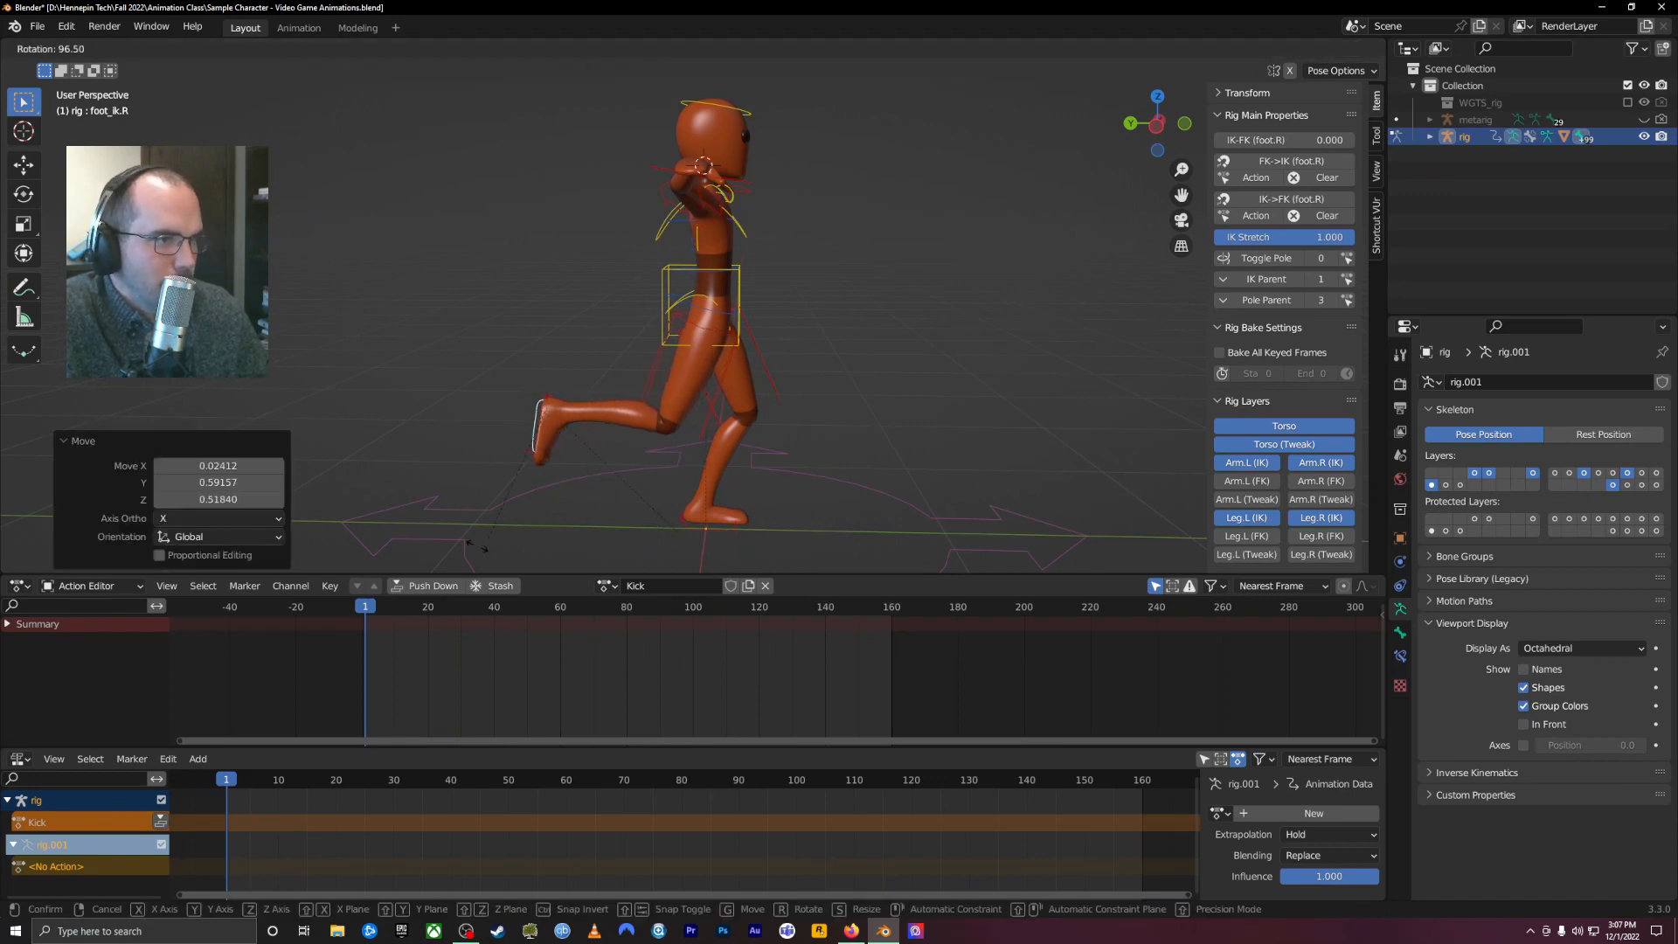
{"action": "left_click", "coordinate": [462, 530]}
Shift the torso control slightly backward and tilt it forward about 12 degrees.
{"action": "left_click", "coordinate": [740, 298]}
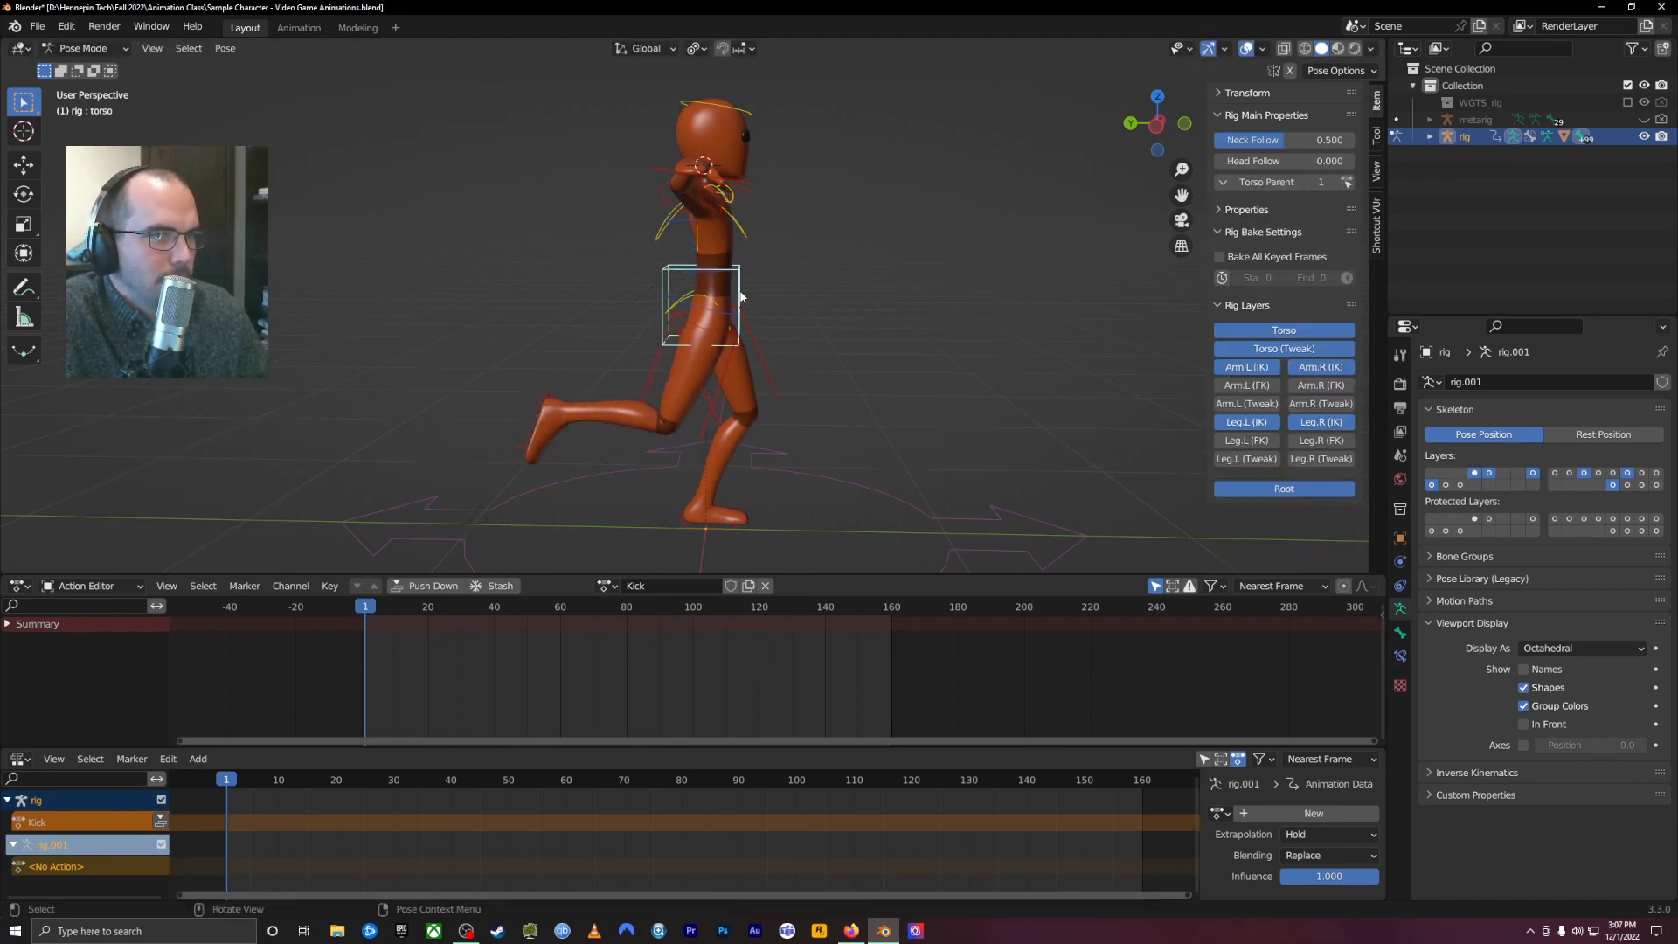
{"action": "key", "text": "g"}
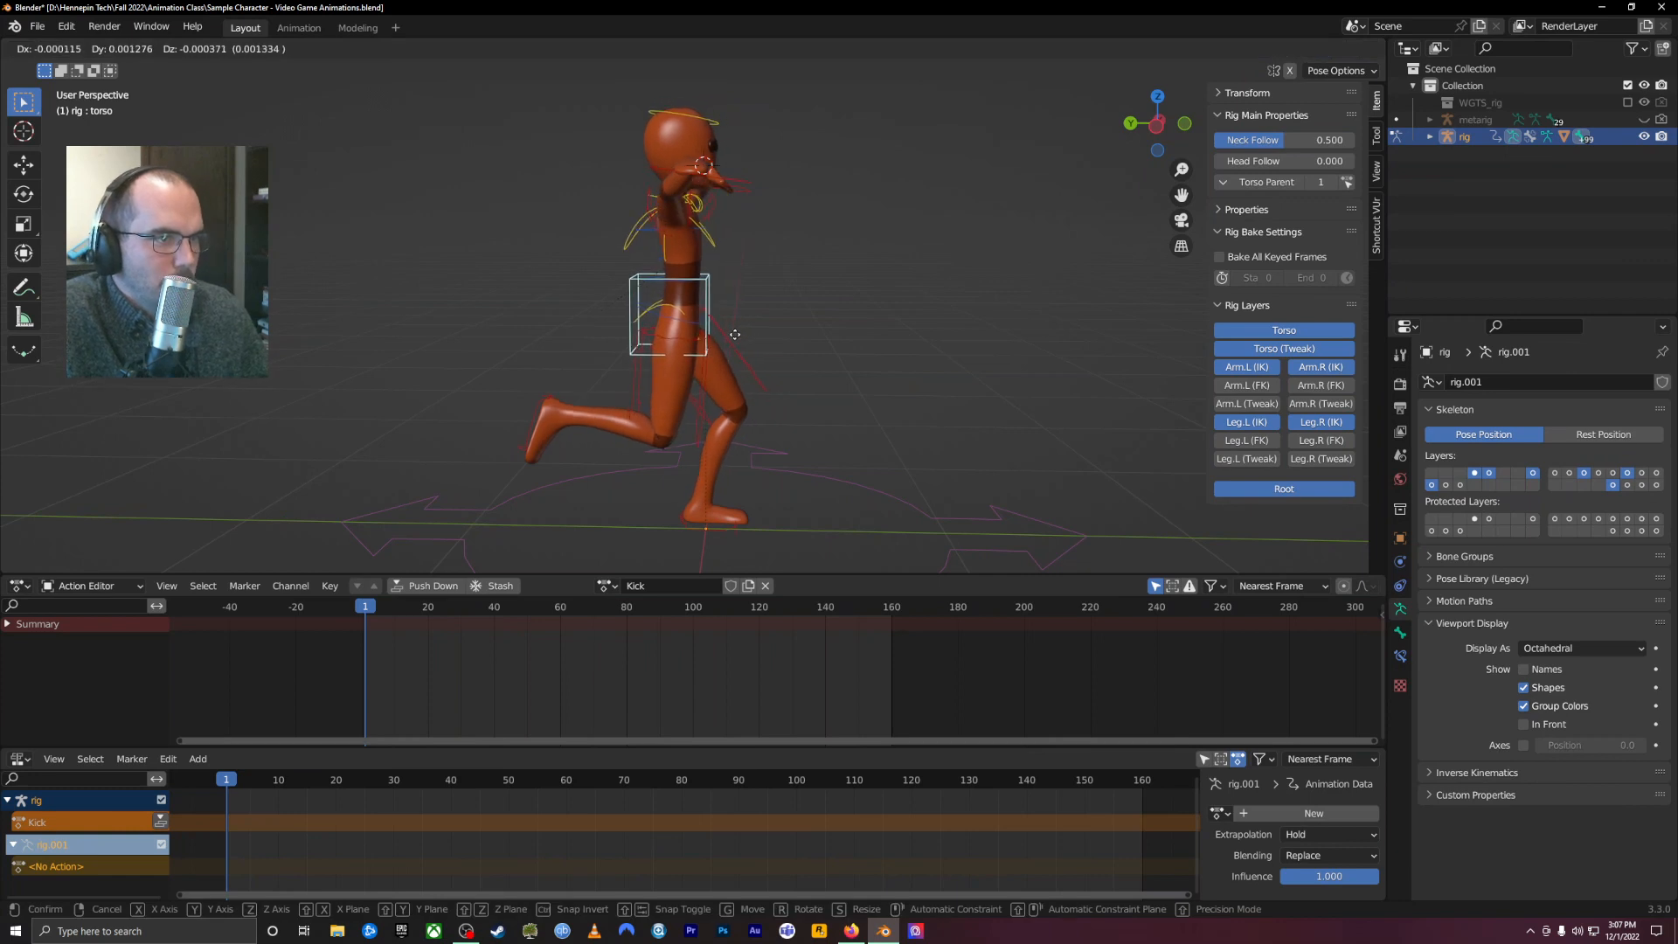
{"action": "left_click", "coordinate": [840, 341]}
{"action": "key", "text": "r"}
{"action": "left_click", "coordinate": [780, 286]}
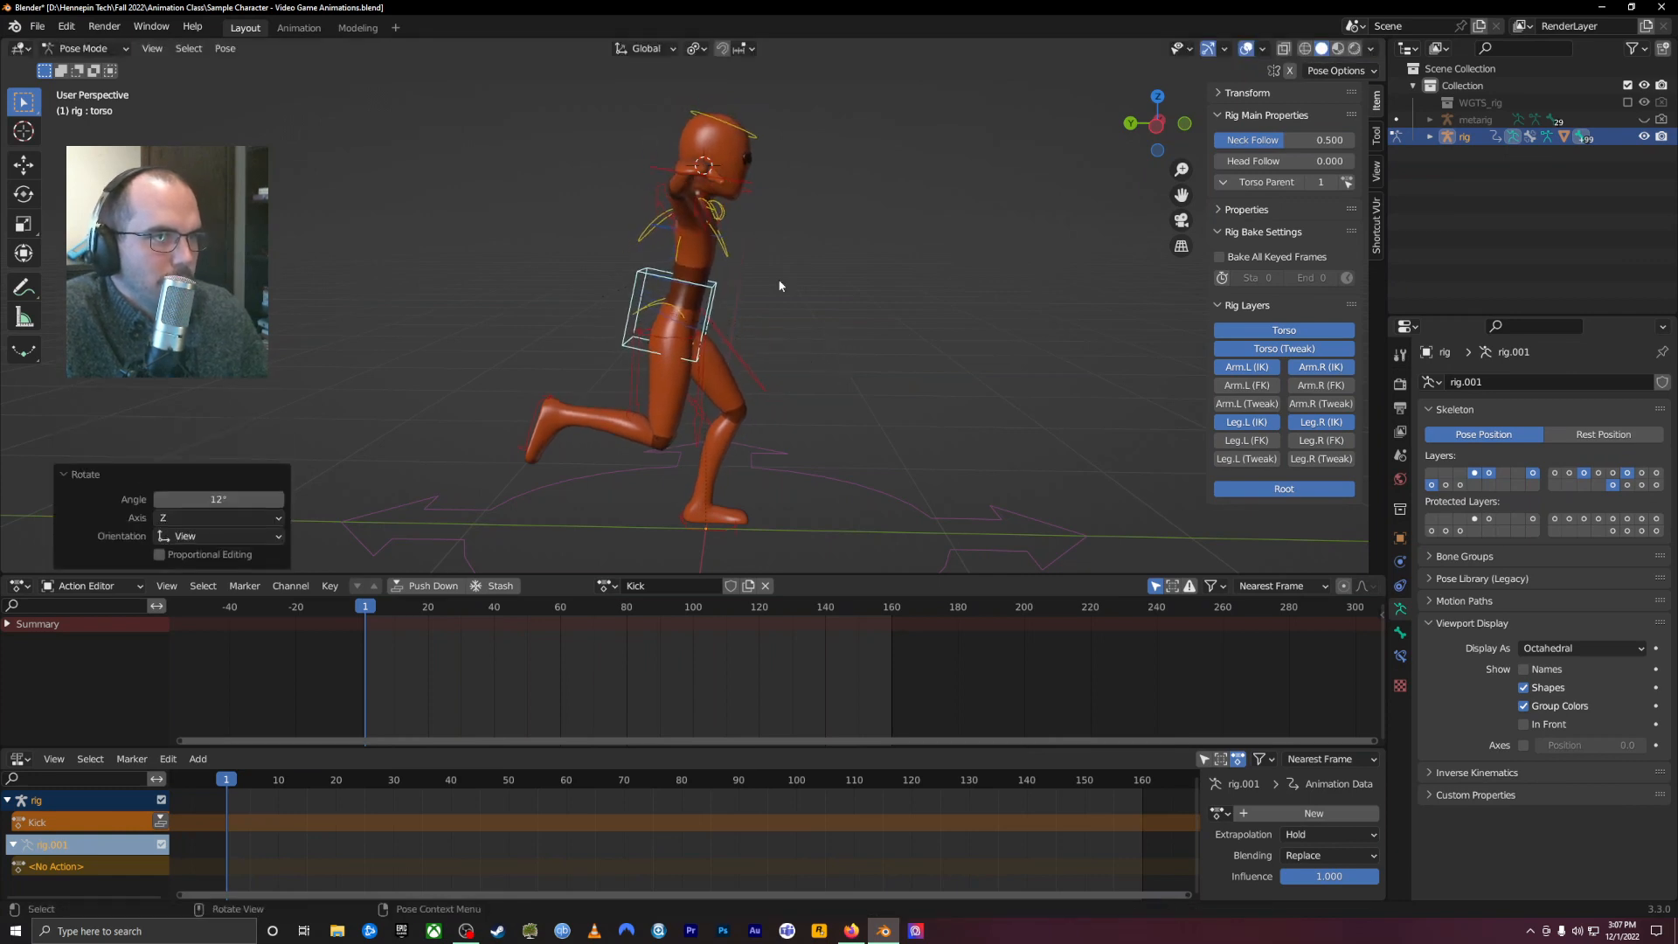
Lower both hand IK controls together to about waist height, adjusting their height in front view.
{"action": "left_click", "coordinate": [719, 182]}
{"action": "middle_click_drag", "start_coordinate": [806, 258], "coordinate": [858, 186]}
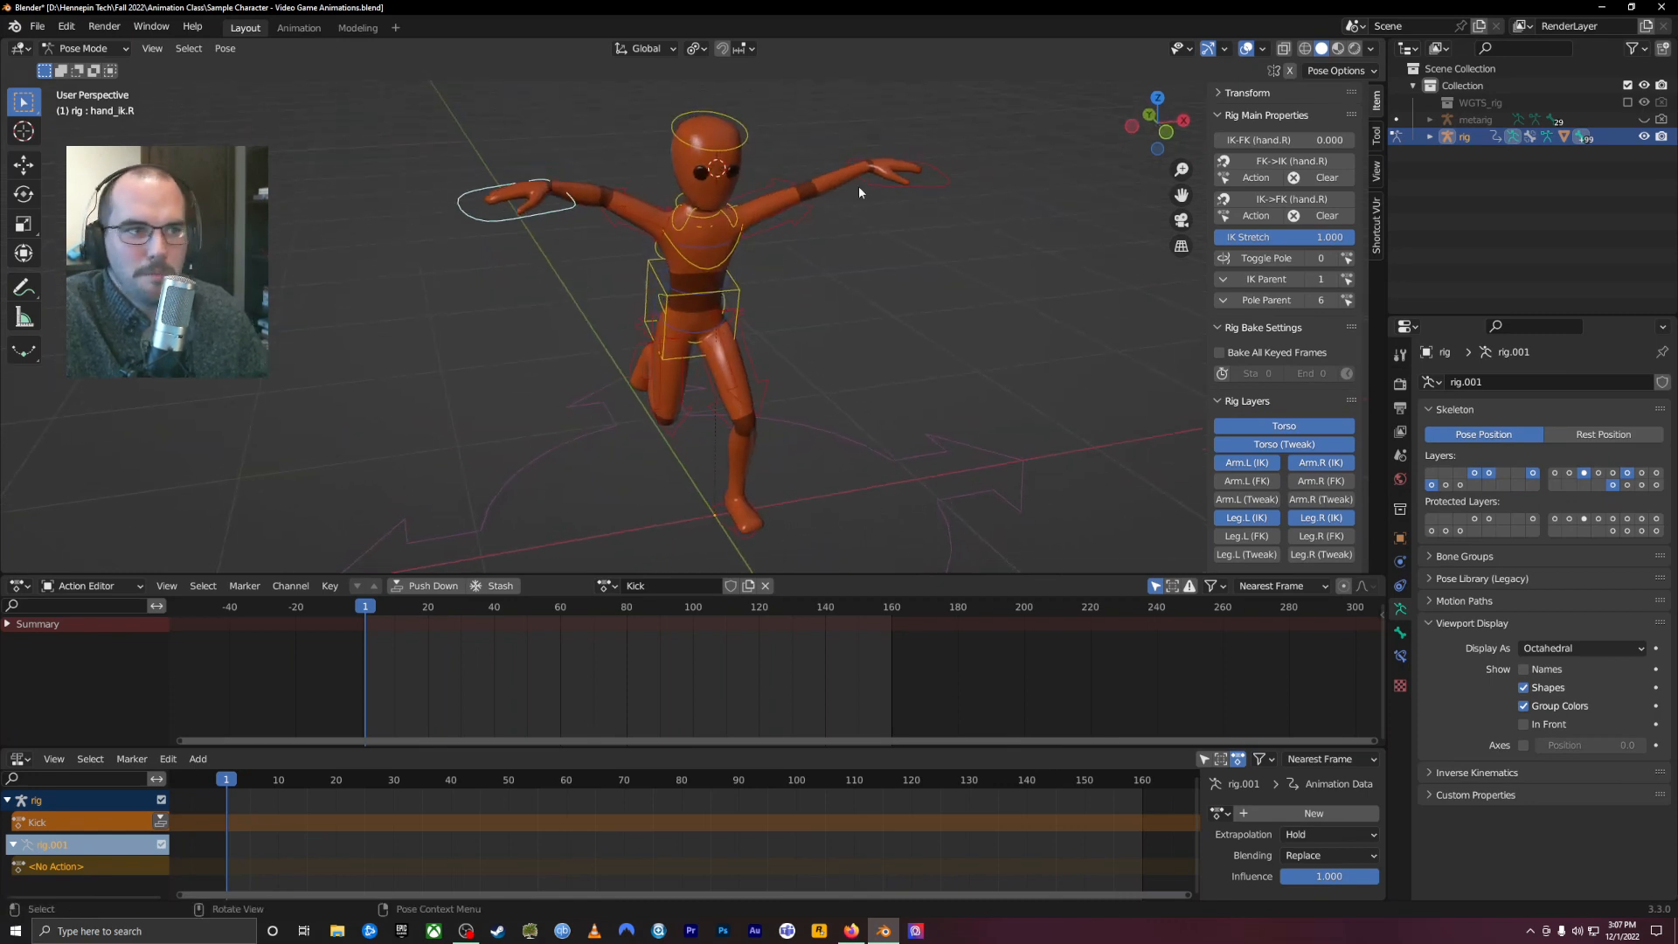
{"action": "left_click", "coordinate": [935, 182], "text": "shift"}
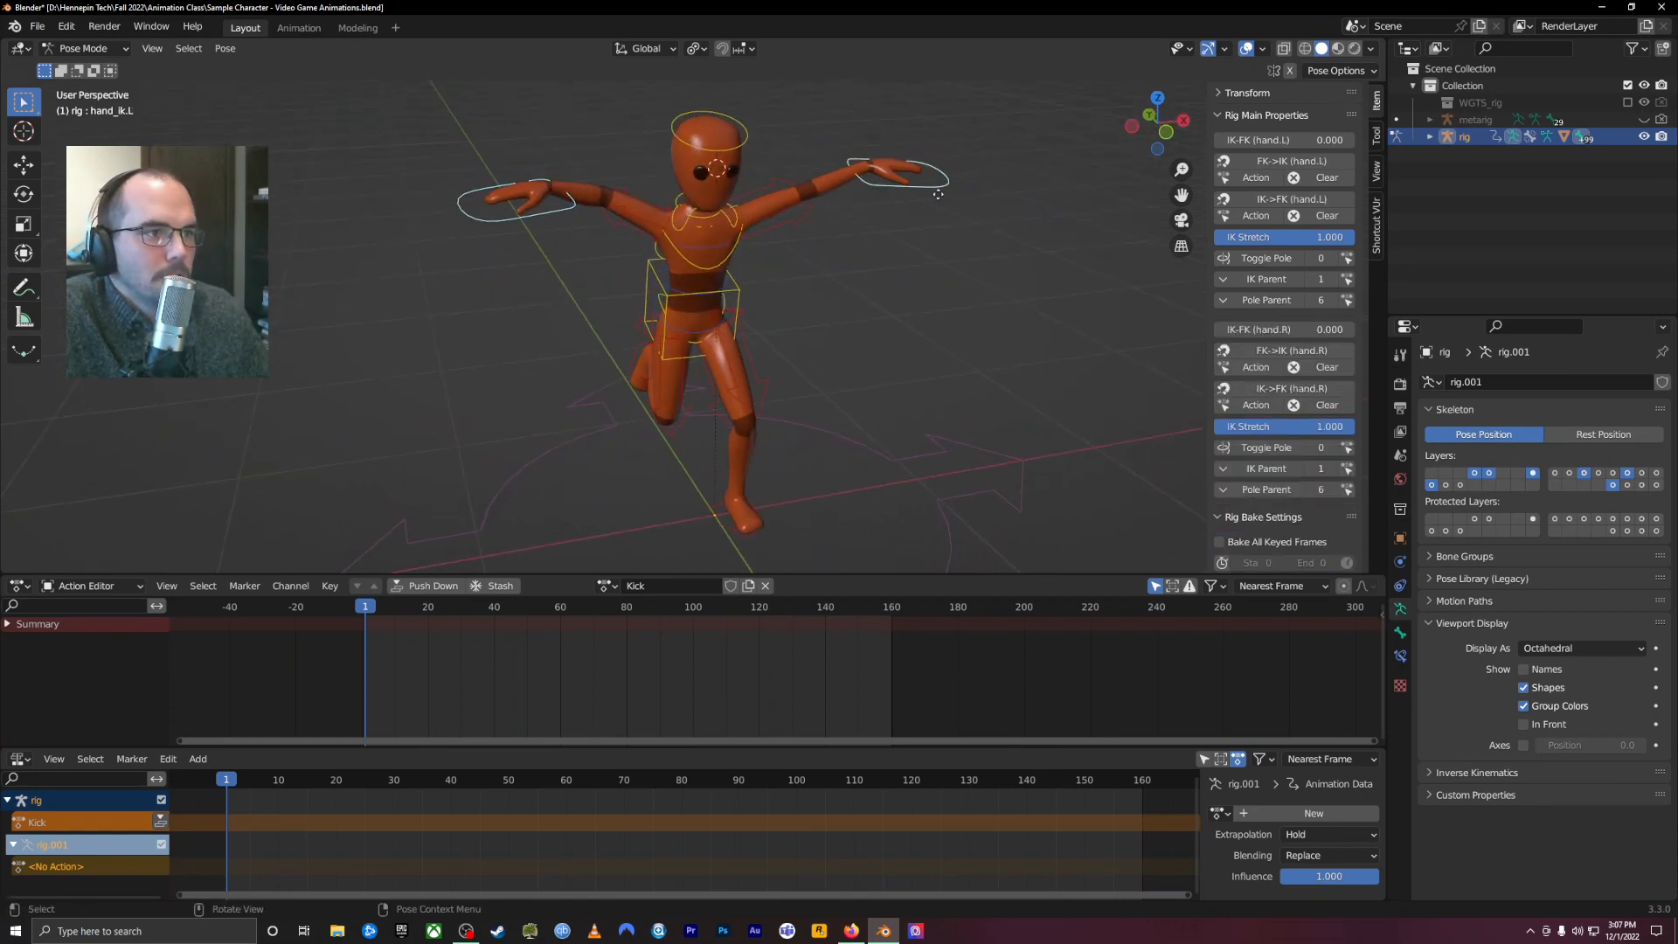
{"action": "key", "text": "g"}
{"action": "left_click", "coordinate": [935, 347]}
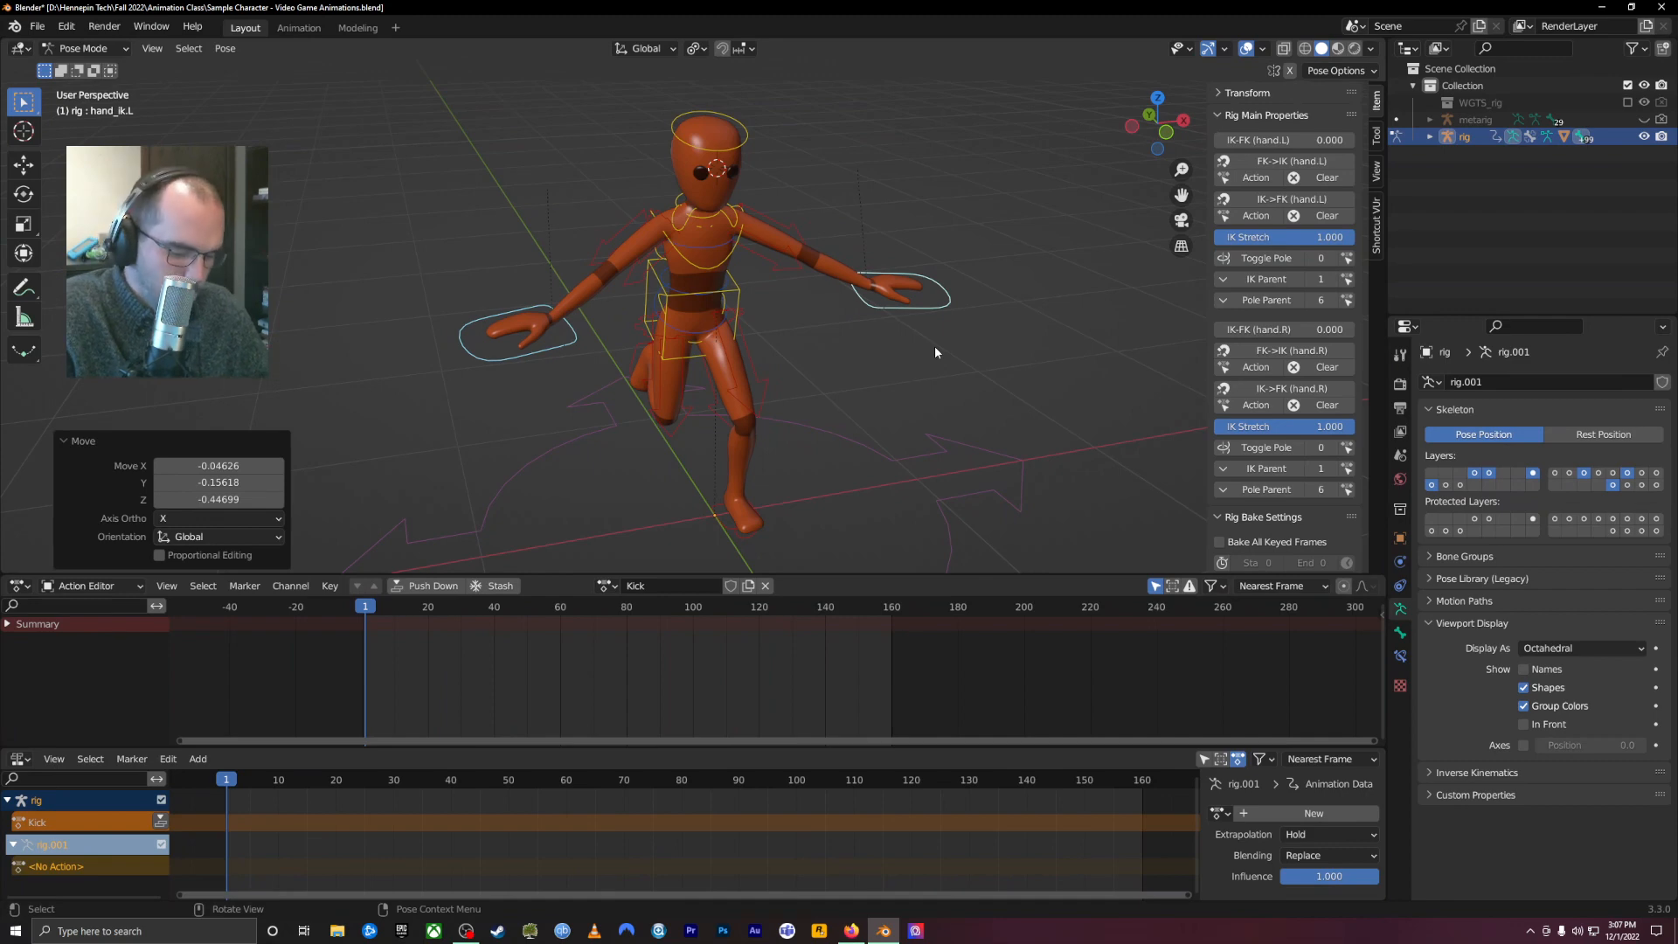
{"action": "key", "text": "KP_7"}
{"action": "key", "text": "KP_1"}
{"action": "key", "text": "g"}
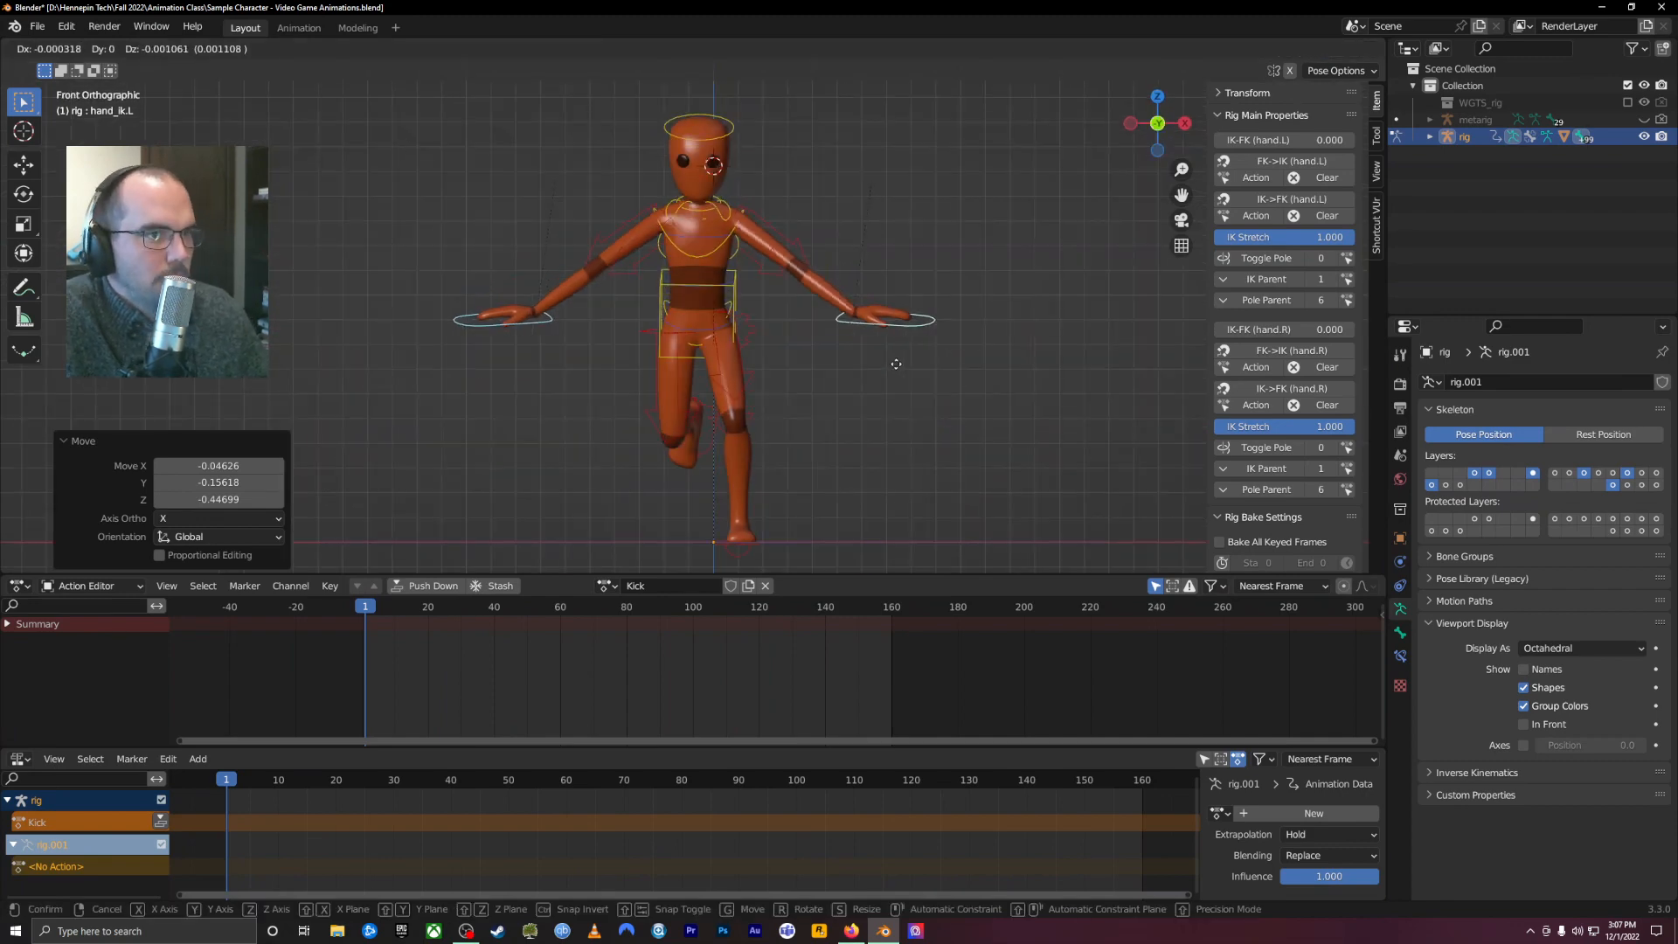
{"action": "left_click", "coordinate": [896, 365]}
Move the left hand IK control about 0.12 inward and 0.05 down, and rotate the hand so the fingers point downward.
{"action": "left_click", "coordinate": [931, 327]}
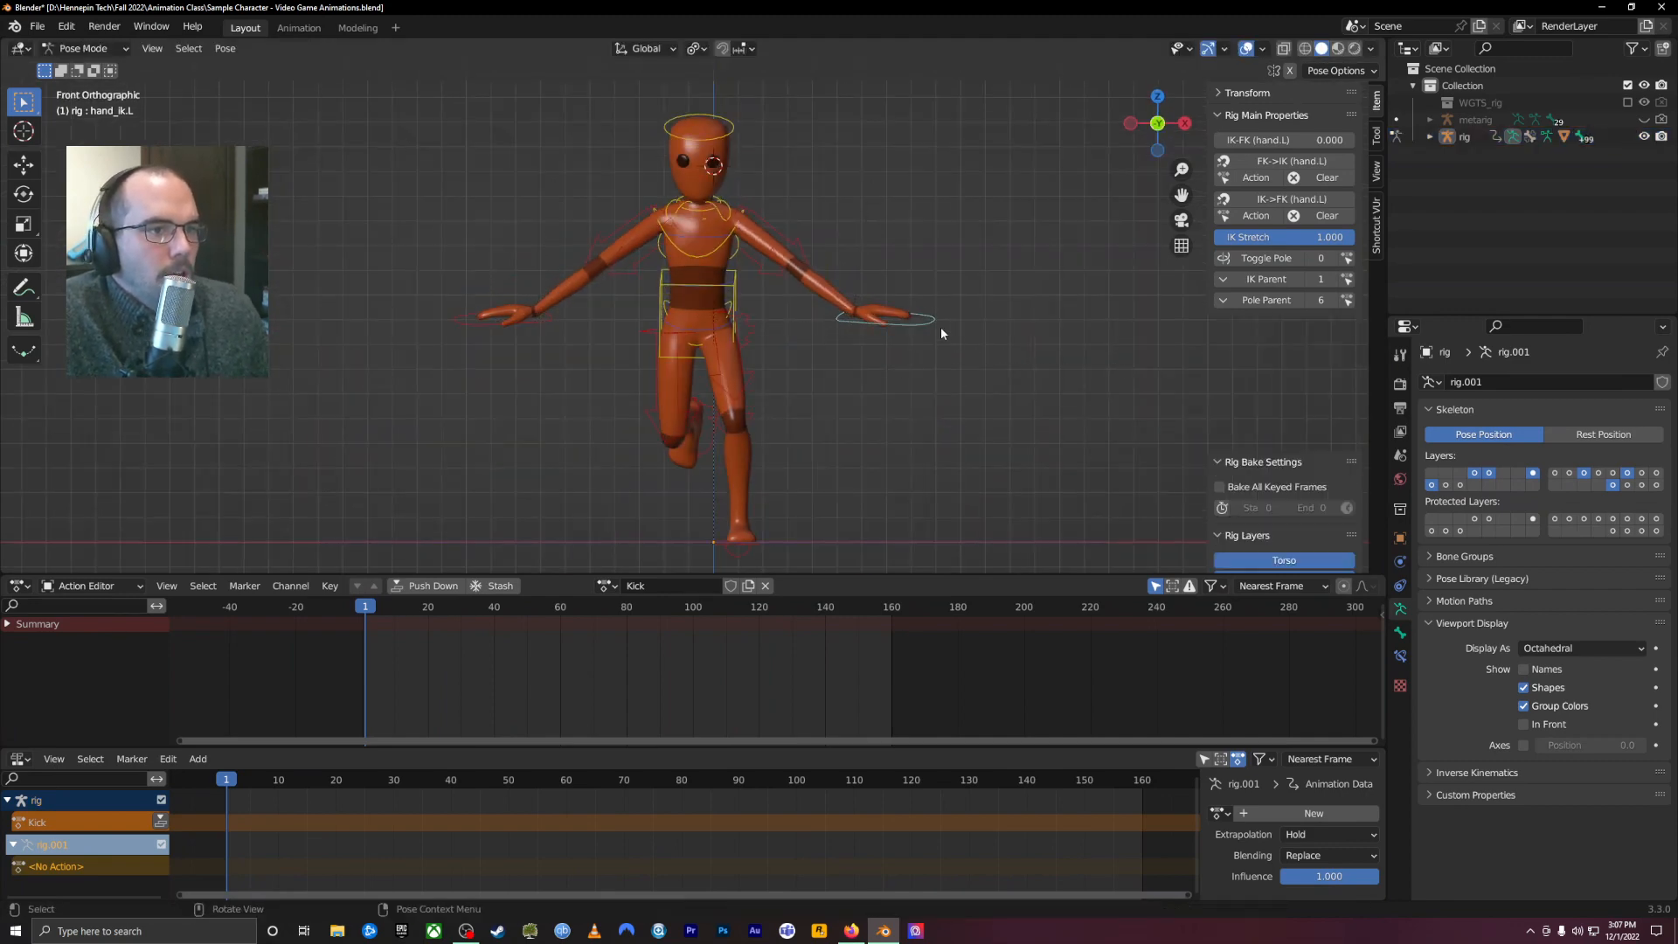
{"action": "key", "text": "g"}
{"action": "left_click", "coordinate": [894, 339]}
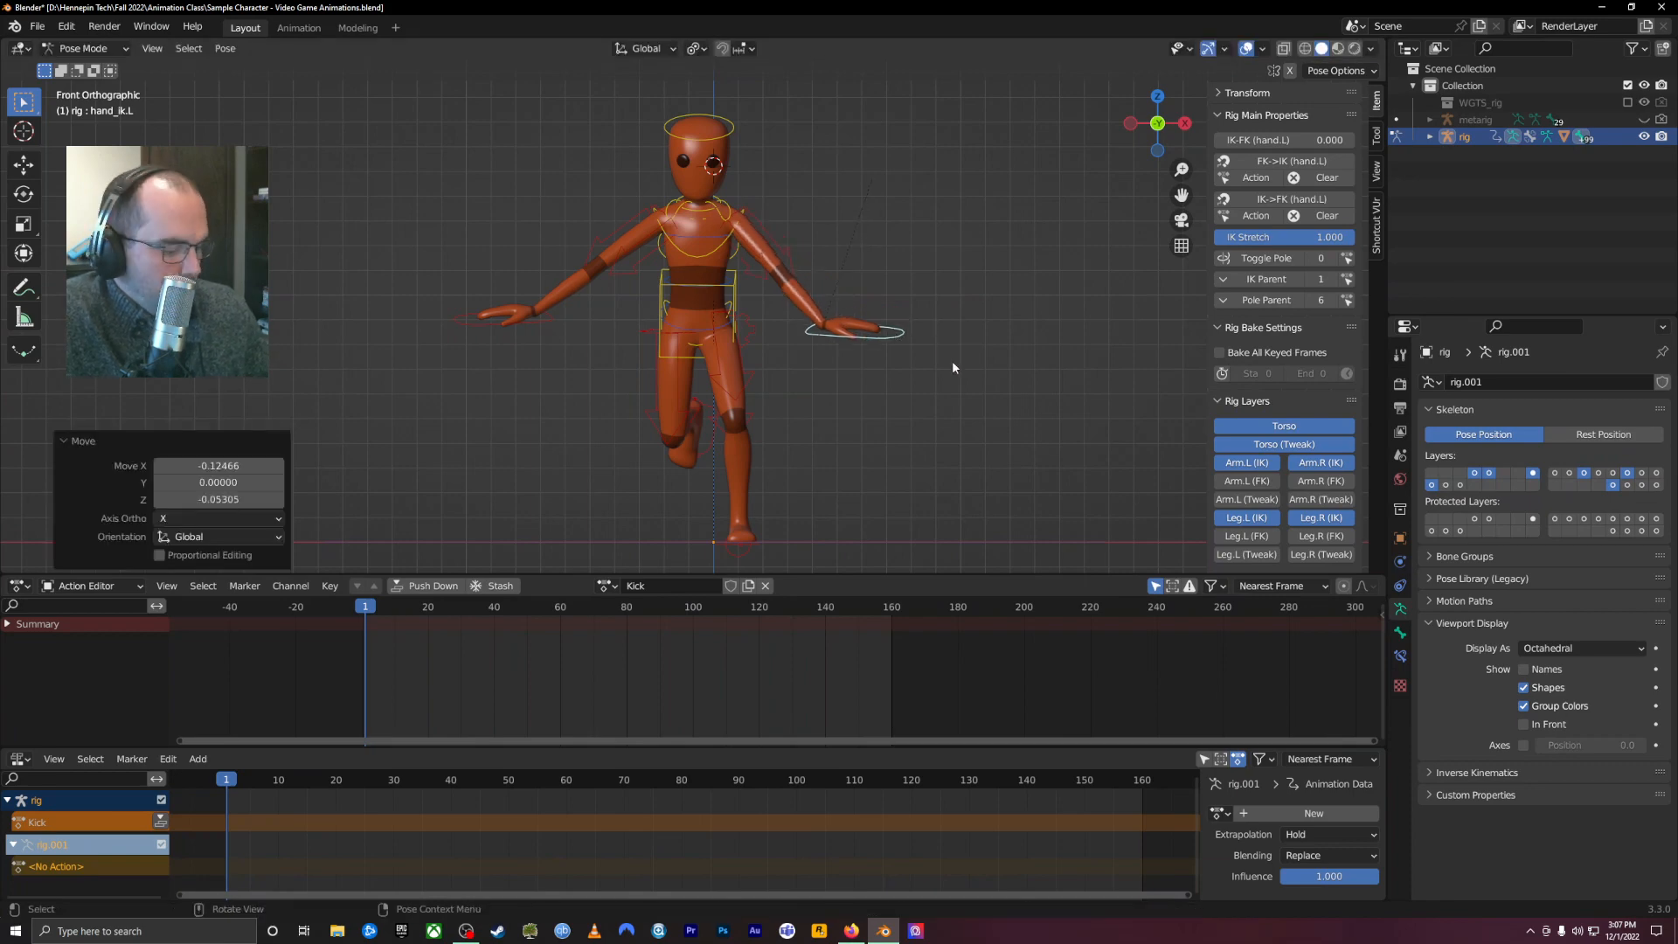
{"action": "key", "text": "r"}
{"action": "left_click", "coordinate": [786, 463]}
Move the right hand IK control inward toward the body and rotate it about -62.6 degrees so the fingers point down.
{"action": "left_click", "coordinate": [482, 318]}
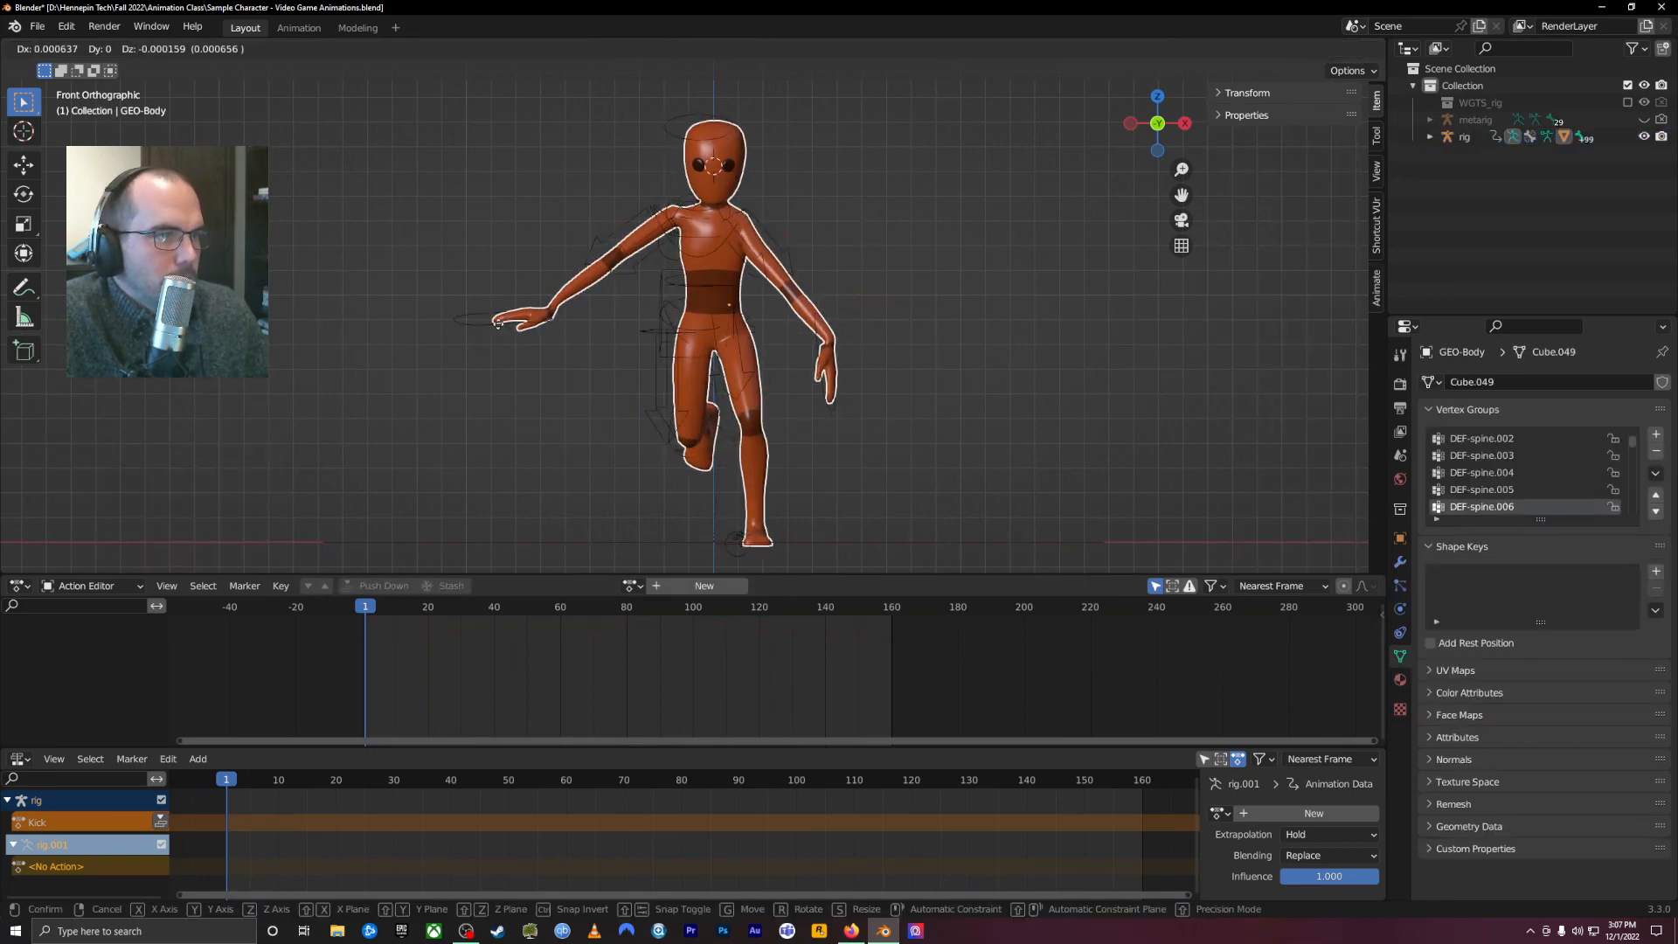
{"action": "key", "text": "g"}
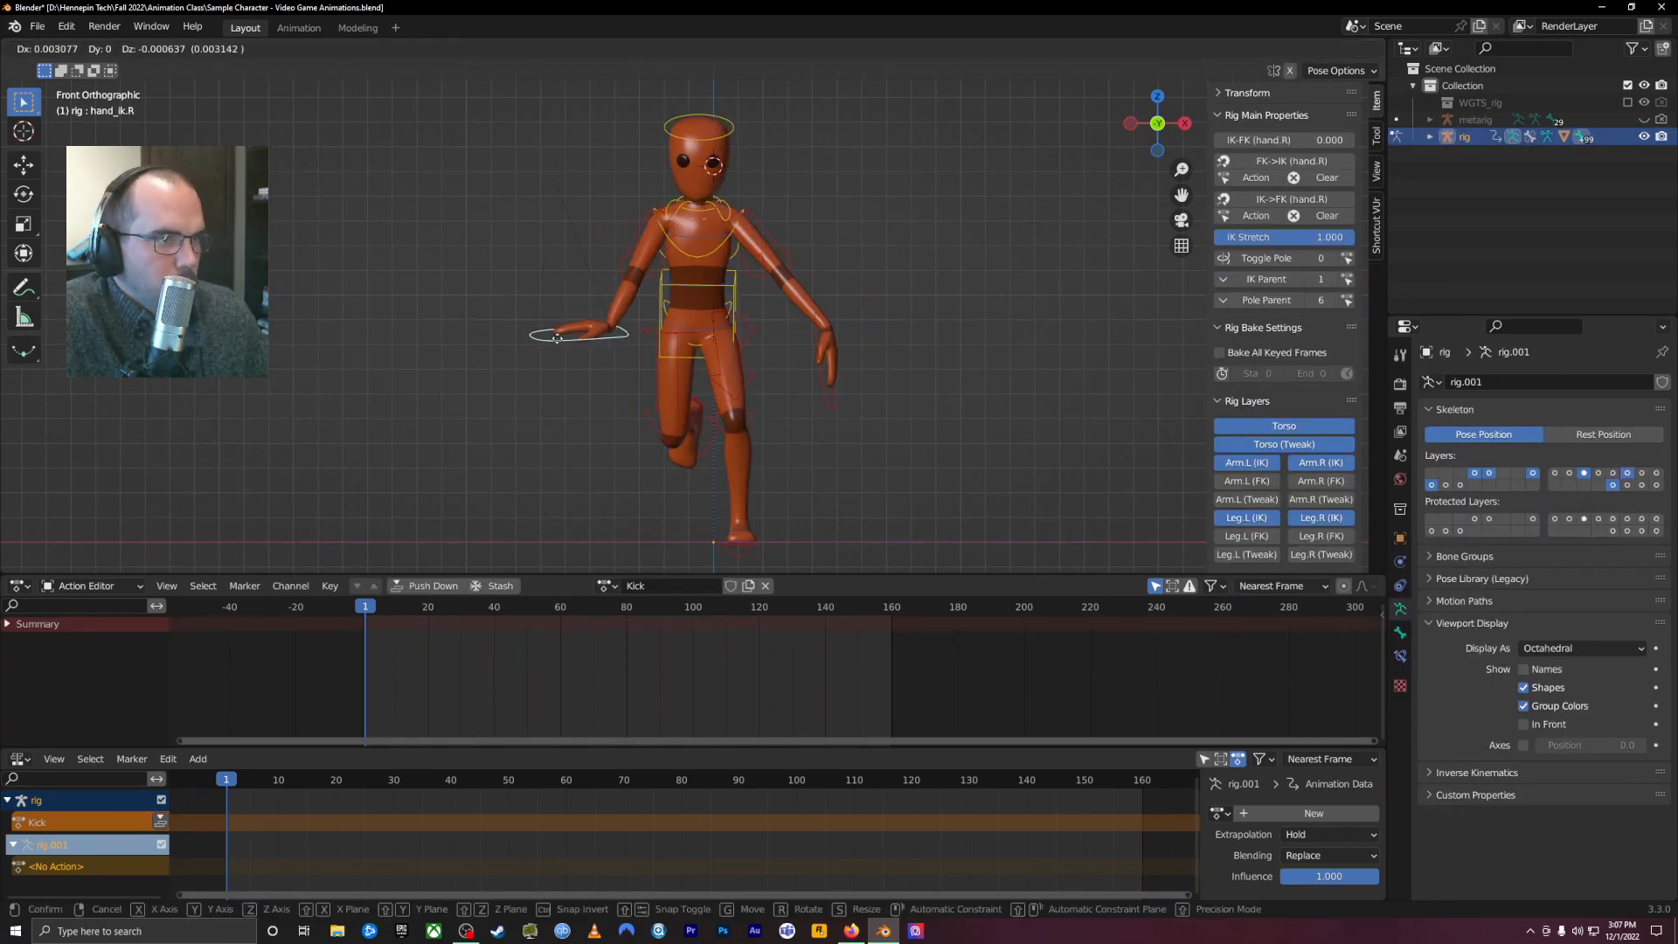
{"action": "left_click", "coordinate": [551, 342]}
{"action": "key", "text": "r"}
{"action": "left_click", "coordinate": [674, 337]}
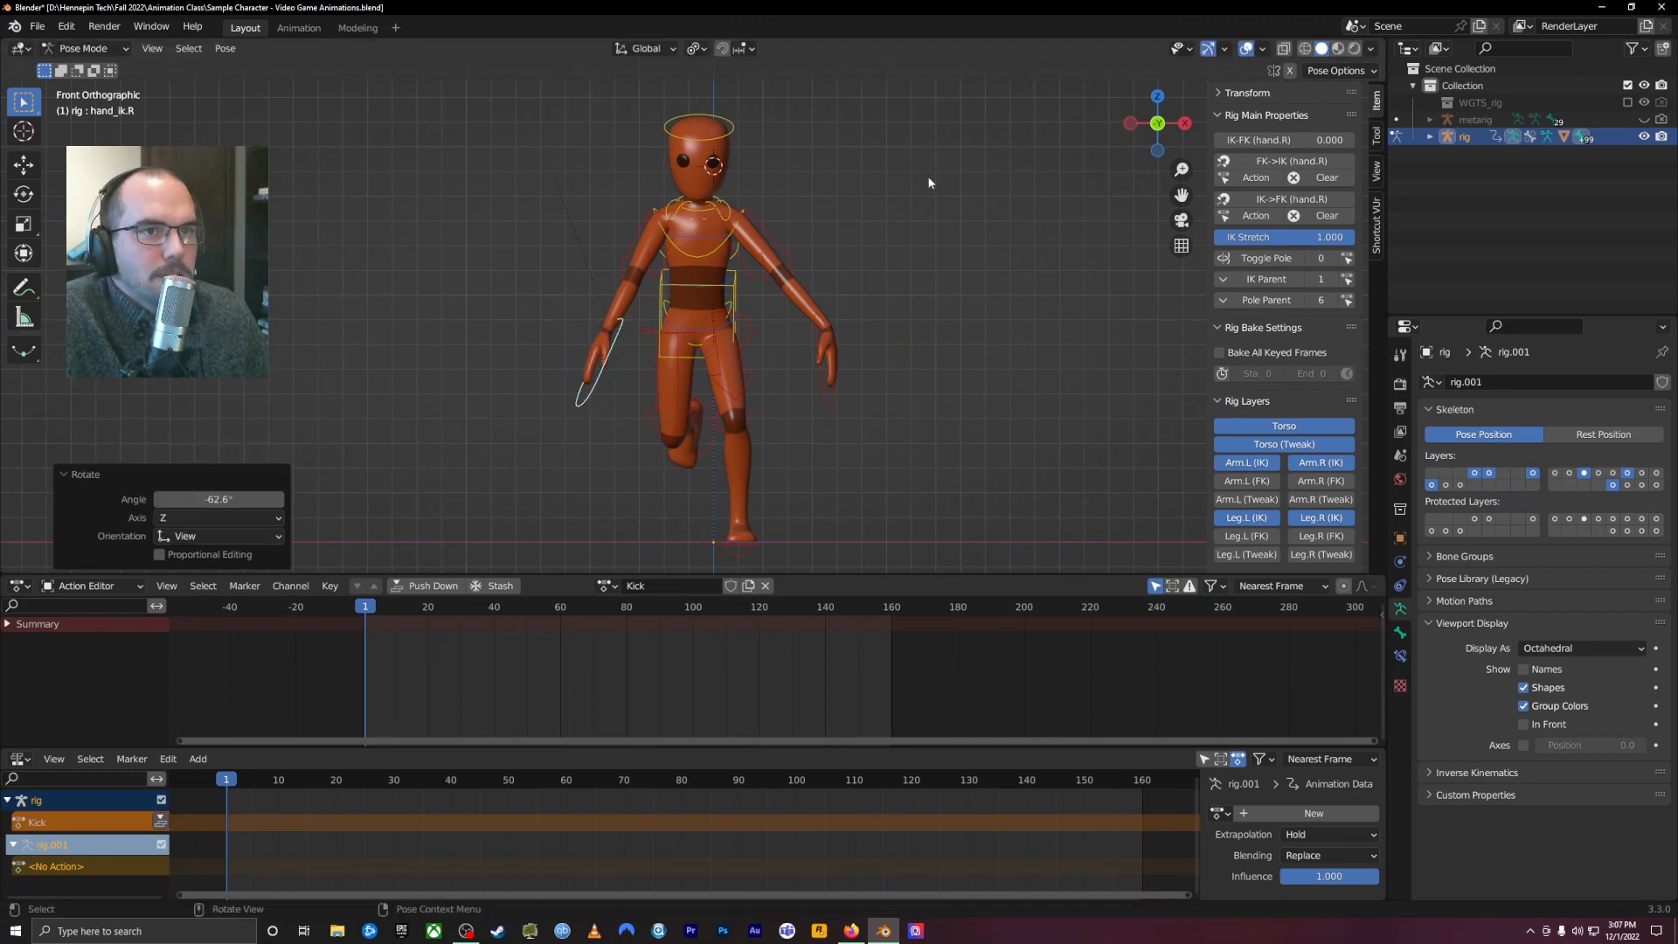
In side view, pull both hand IK controls back and up beside the hips, moving the right one about 0.26 in Y and 0.13 in Z.
{"action": "middle_click_drag", "start_coordinate": [932, 176], "coordinate": [690, 341]}
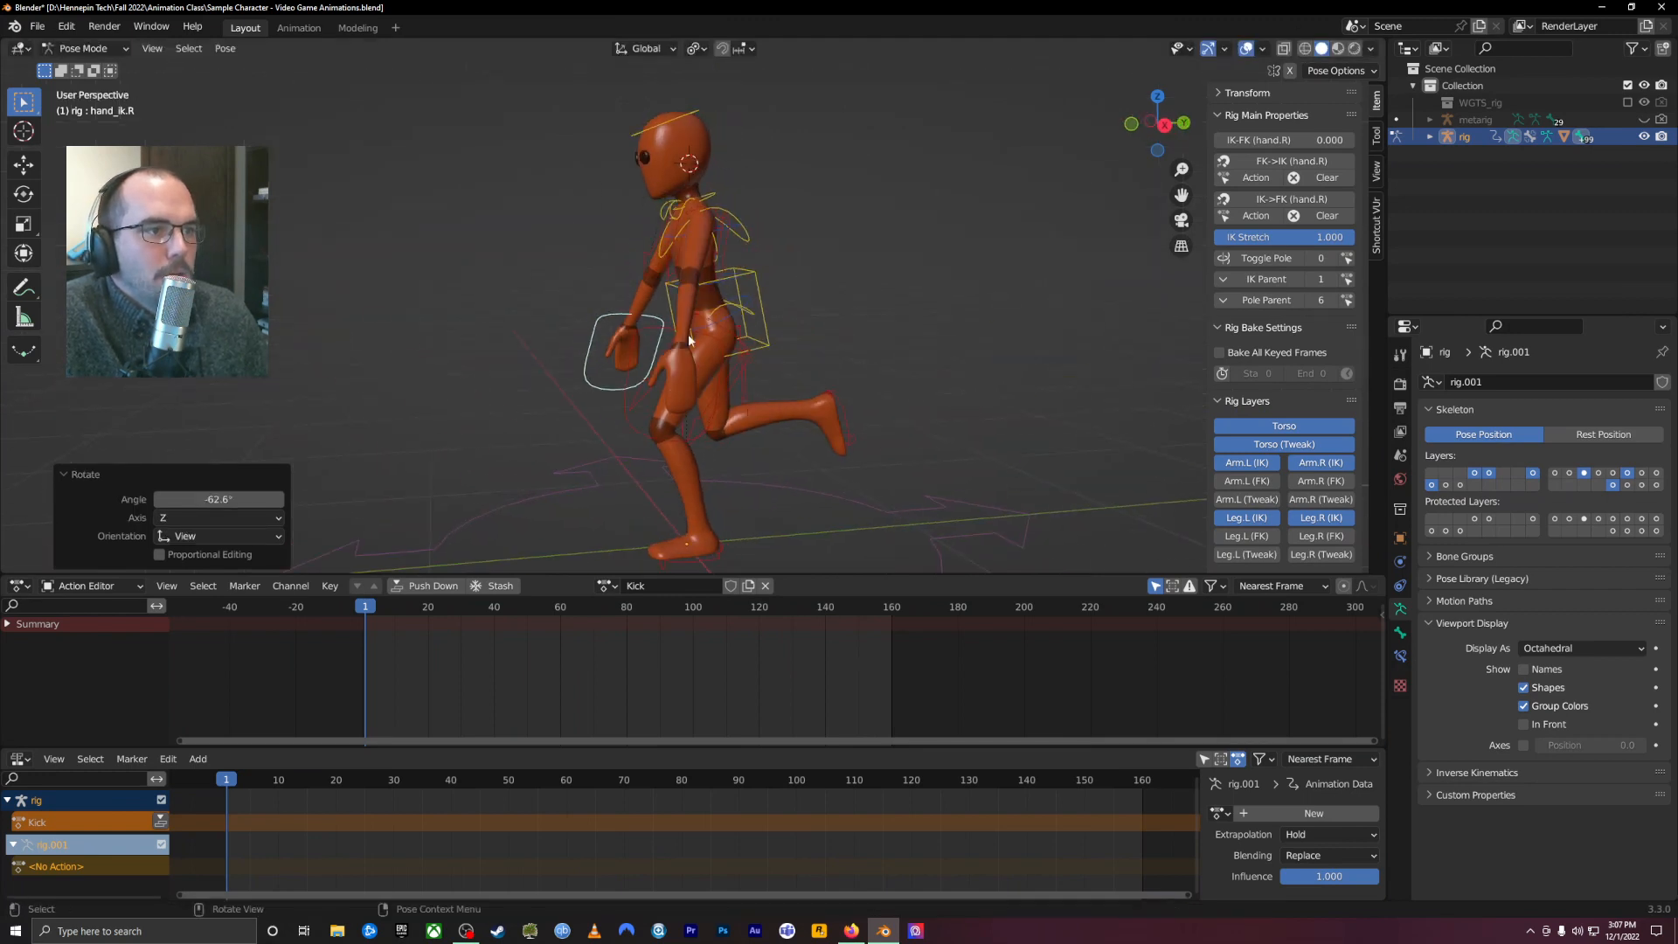
{"action": "key", "text": "KP_1"}
{"action": "key", "text": "KP_3"}
{"action": "left_click", "coordinate": [631, 409]}
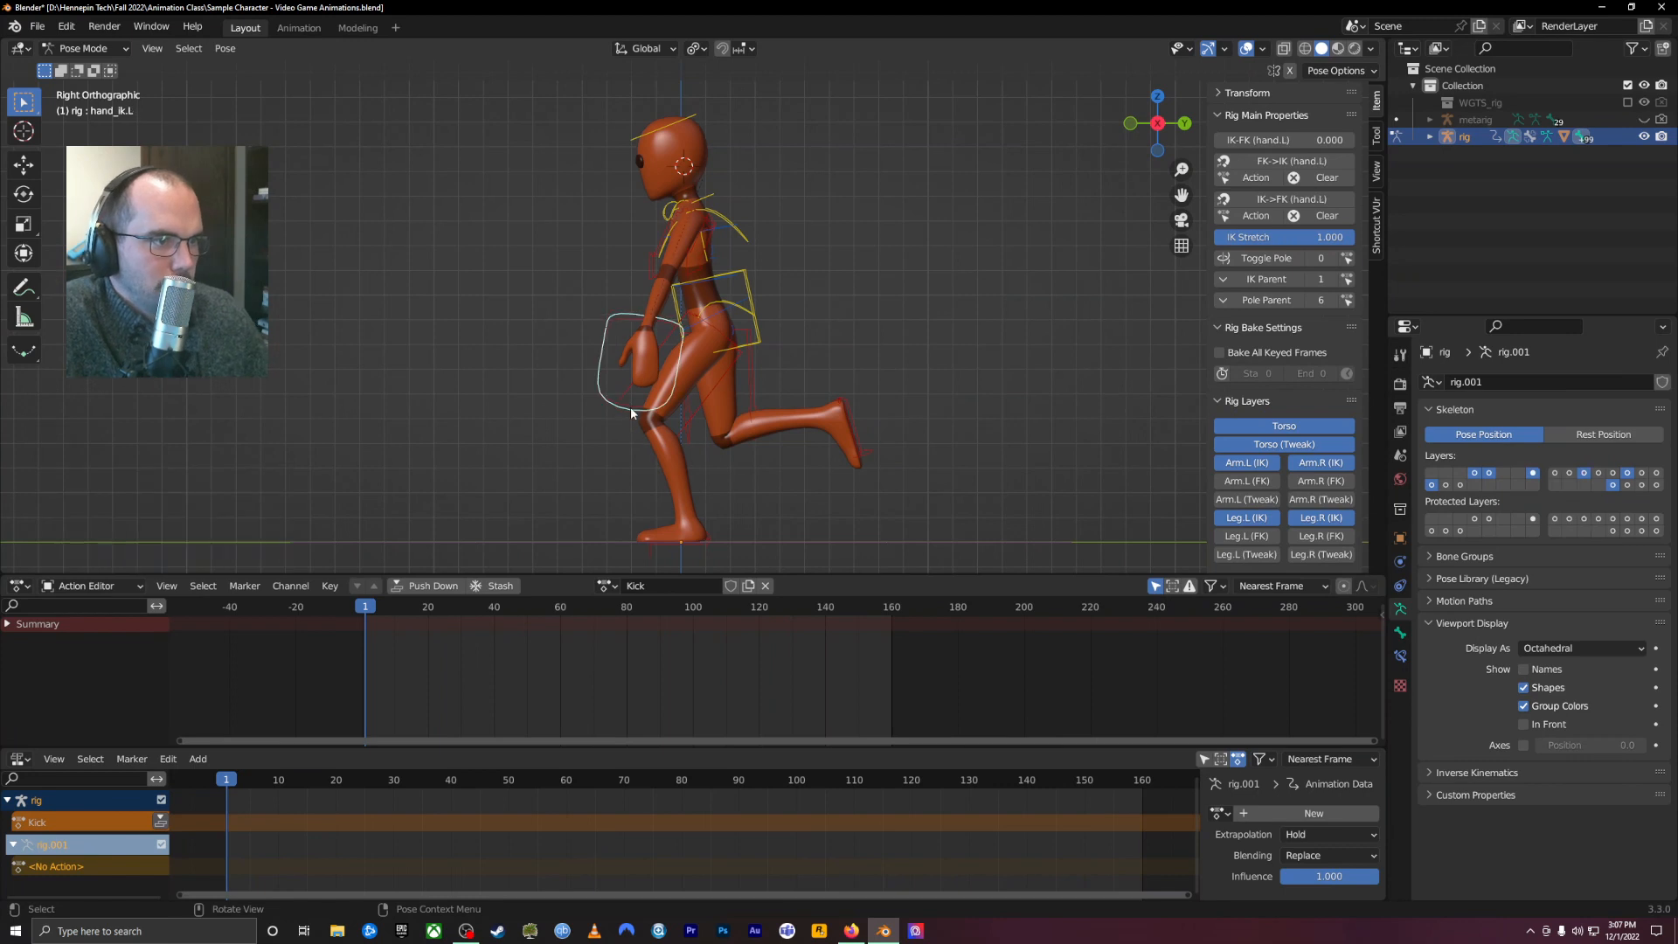
{"action": "key", "text": "g"}
{"action": "left_click", "coordinate": [721, 354]}
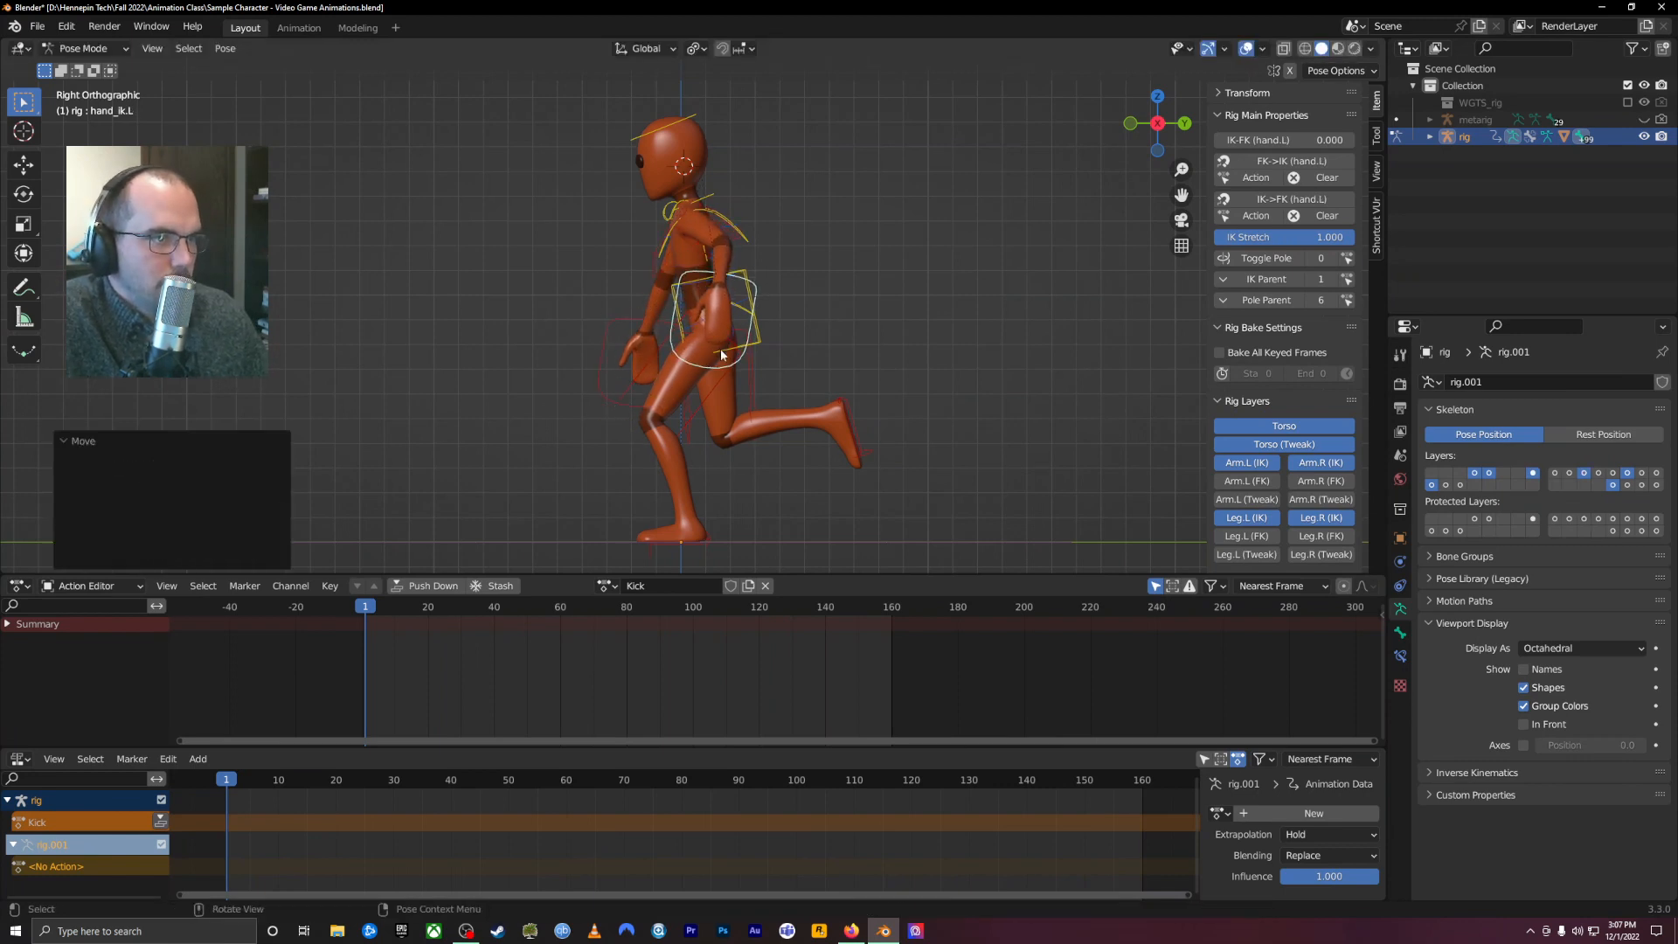
{"action": "left_click", "coordinate": [604, 397]}
{"action": "key", "text": "g"}
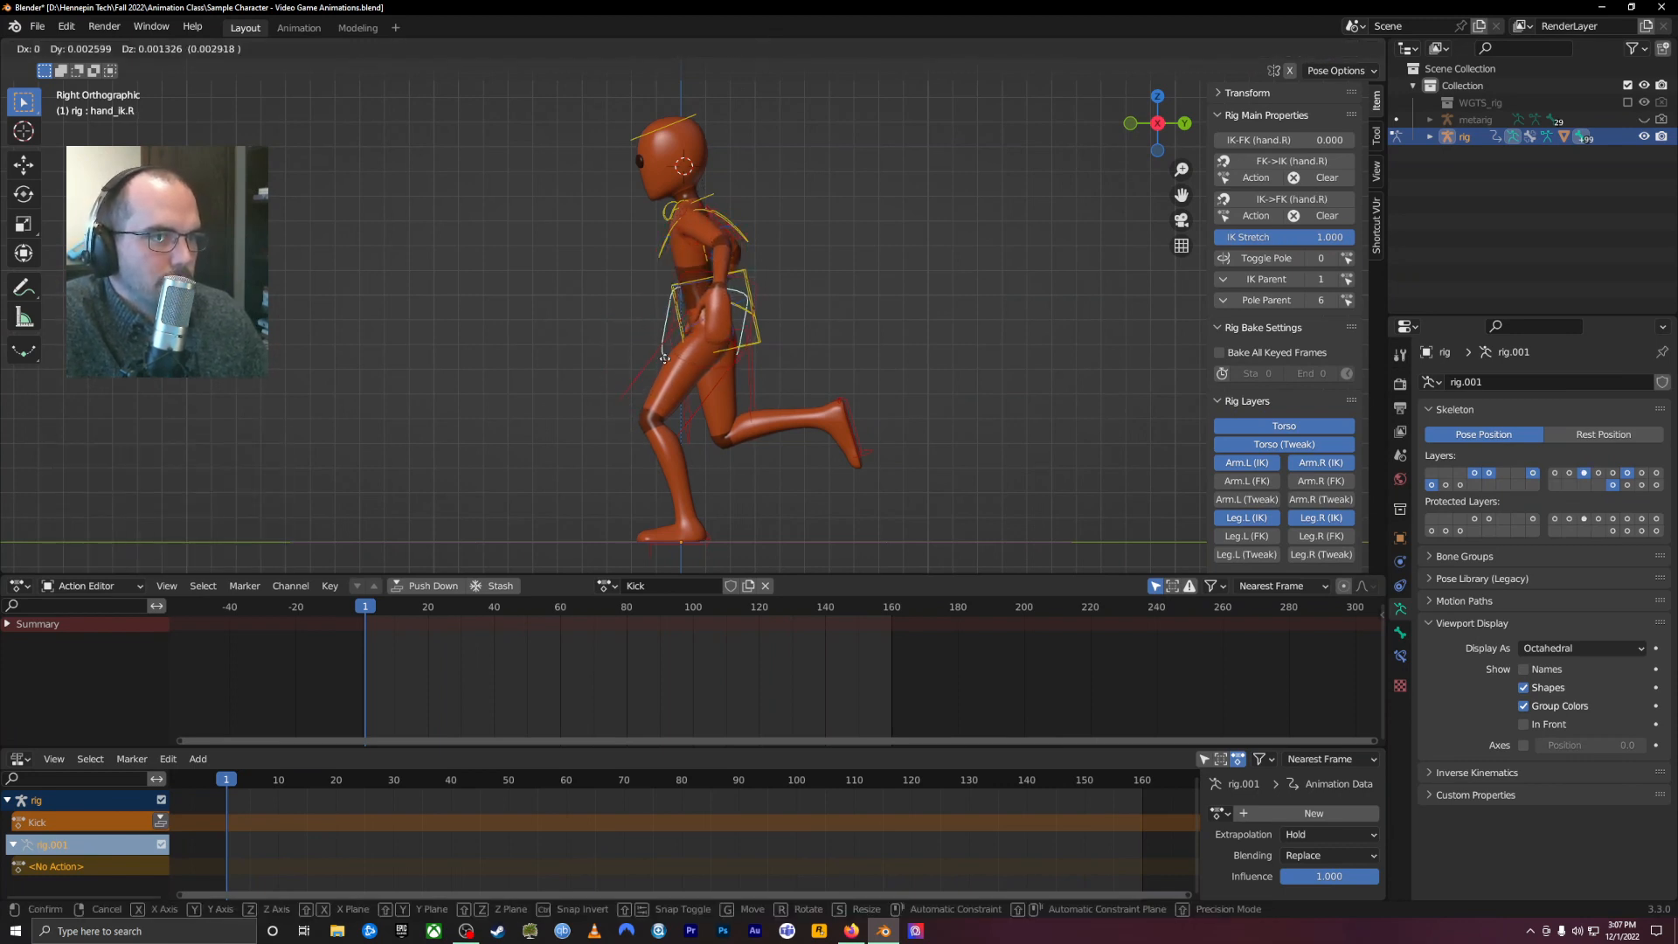
{"action": "left_click", "coordinate": [664, 358]}
Select all of the rig's controls and keyframe the kick wind-up pose at frame 1.
{"action": "middle_click_drag", "start_coordinate": [804, 340], "coordinate": [862, 349]}
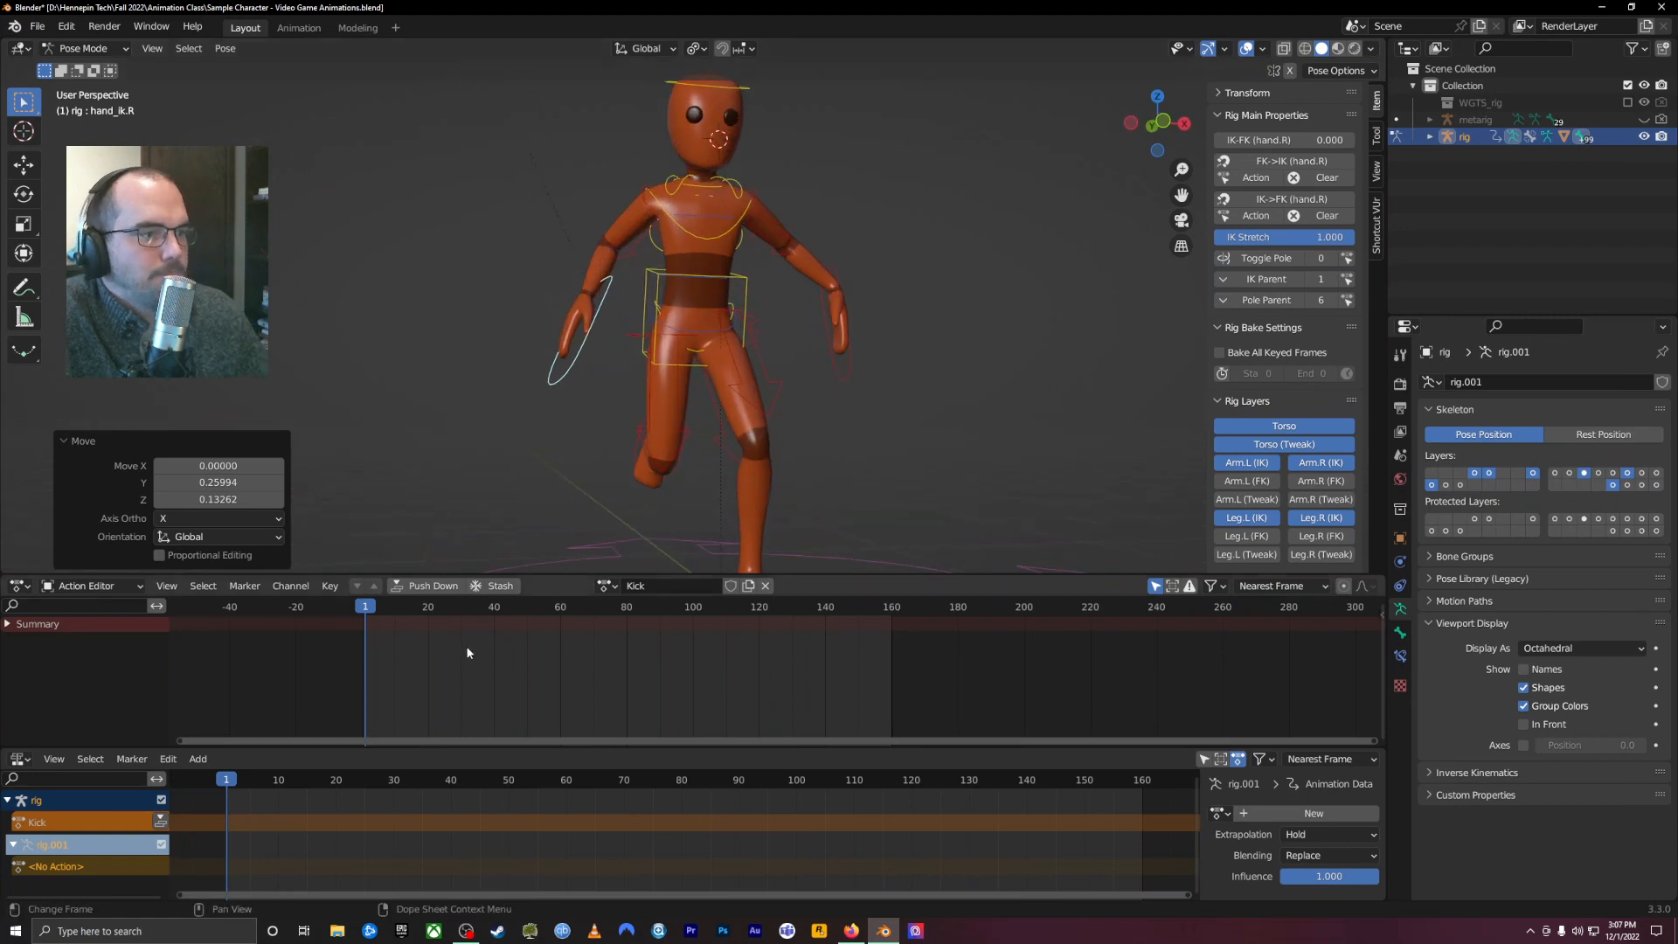
{"action": "middle_click_drag", "start_coordinate": [751, 262], "coordinate": [850, 327]}
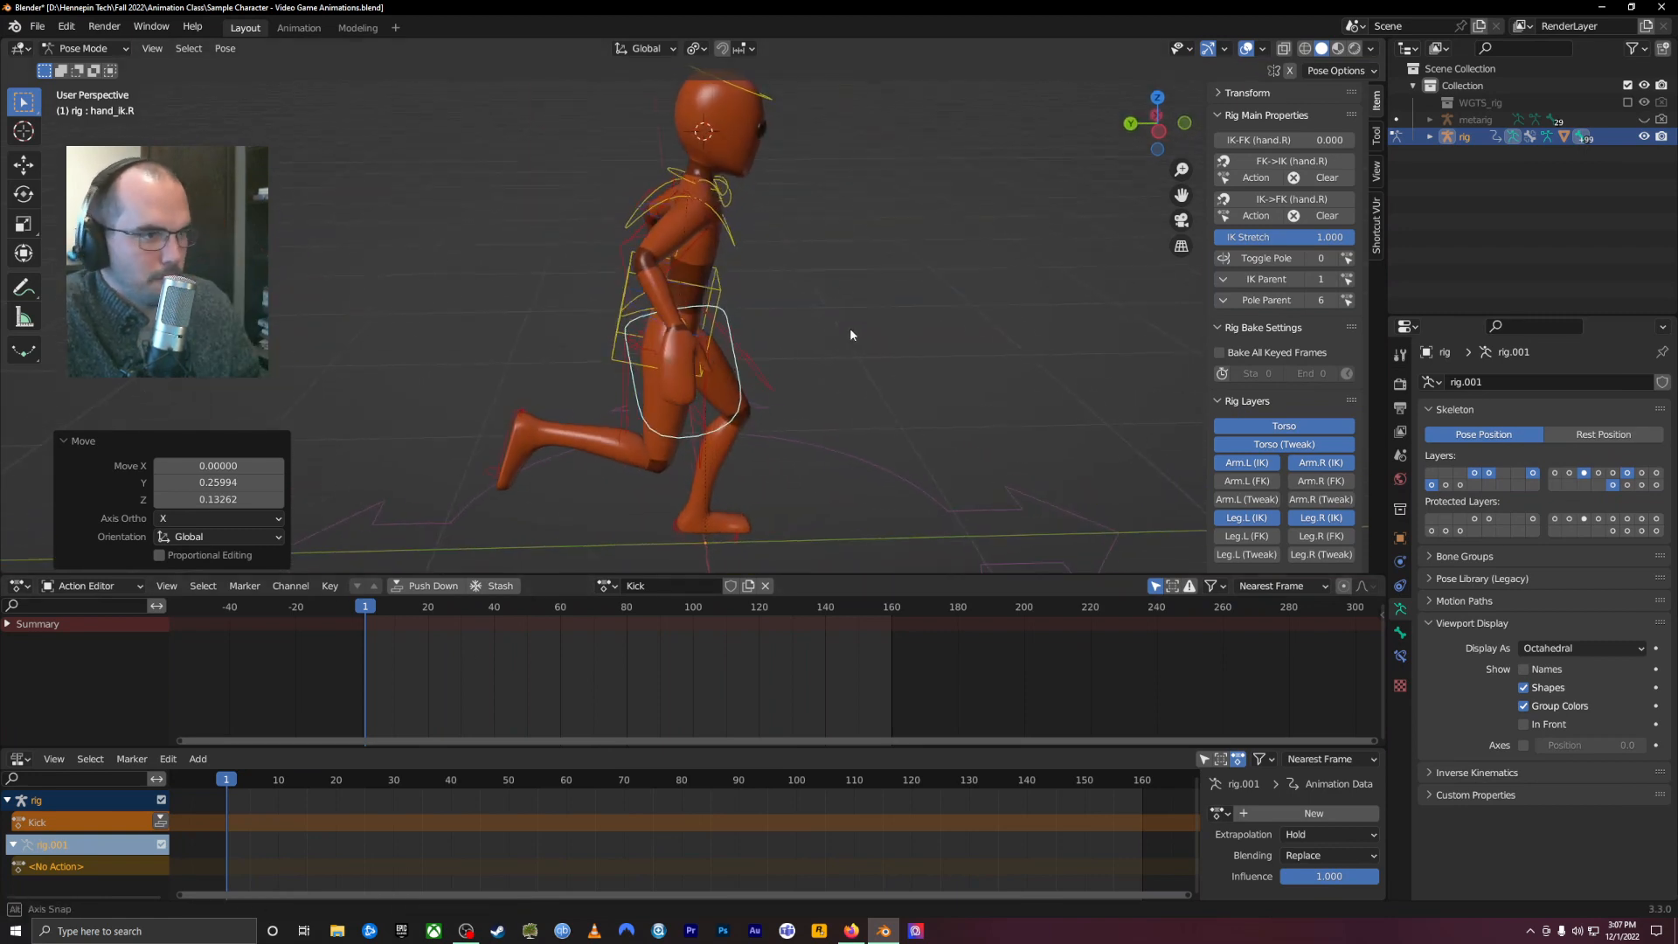
{"action": "key", "text": "a"}
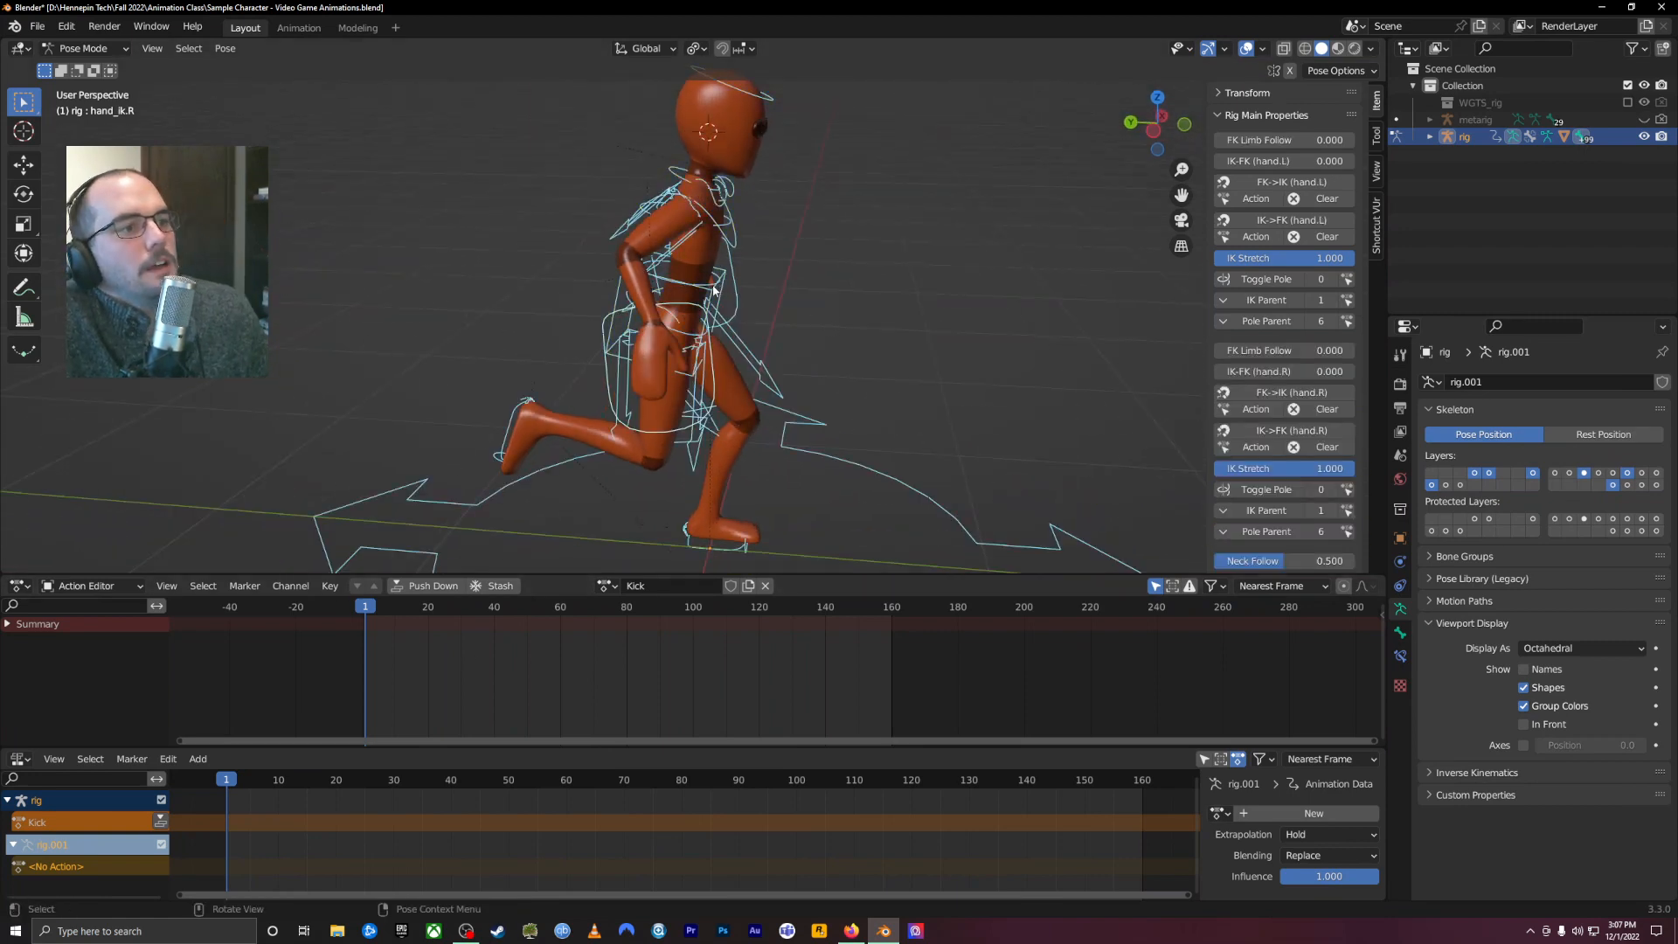
{"action": "middle_click_drag", "start_coordinate": [814, 319], "coordinate": [690, 289]}
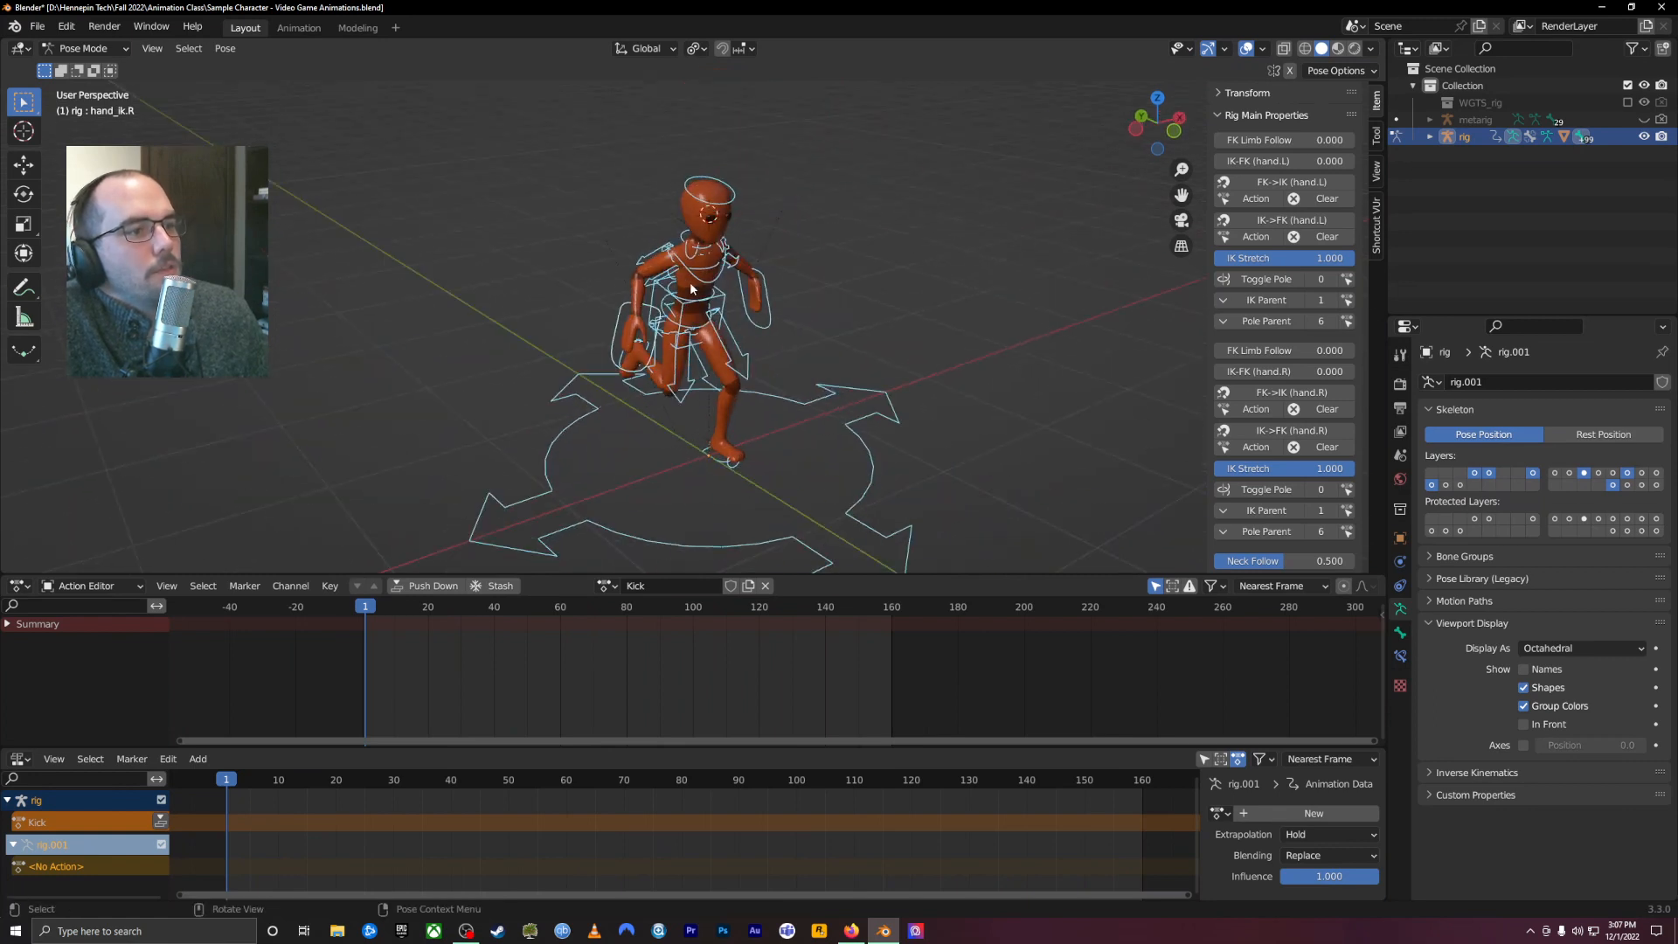
{"action": "key", "text": "i"}
{"action": "left_click", "coordinate": [692, 291]}
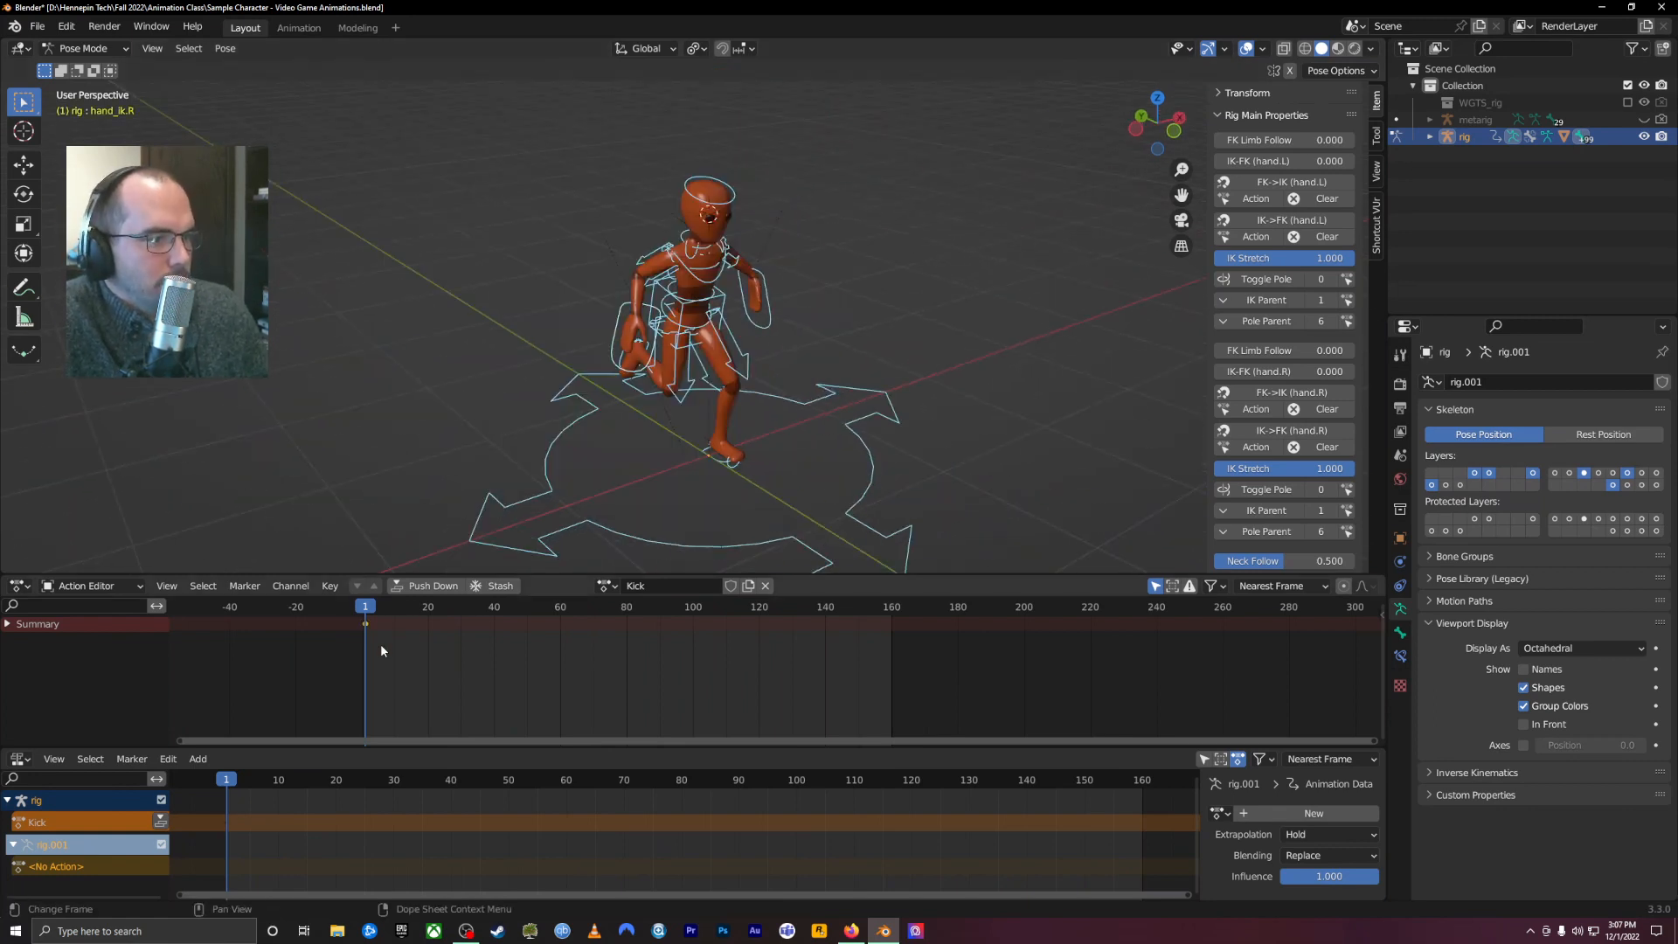
At frame 30, swing the right foot IK control forward about 0.75 in Y and rotate it about -102 degrees to lift the knee.
{"action": "left_click_drag", "start_coordinate": [366, 612], "coordinate": [463, 617]}
{"action": "middle_click_drag", "start_coordinate": [785, 378], "coordinate": [814, 362]}
{"action": "left_click", "coordinate": [586, 398]}
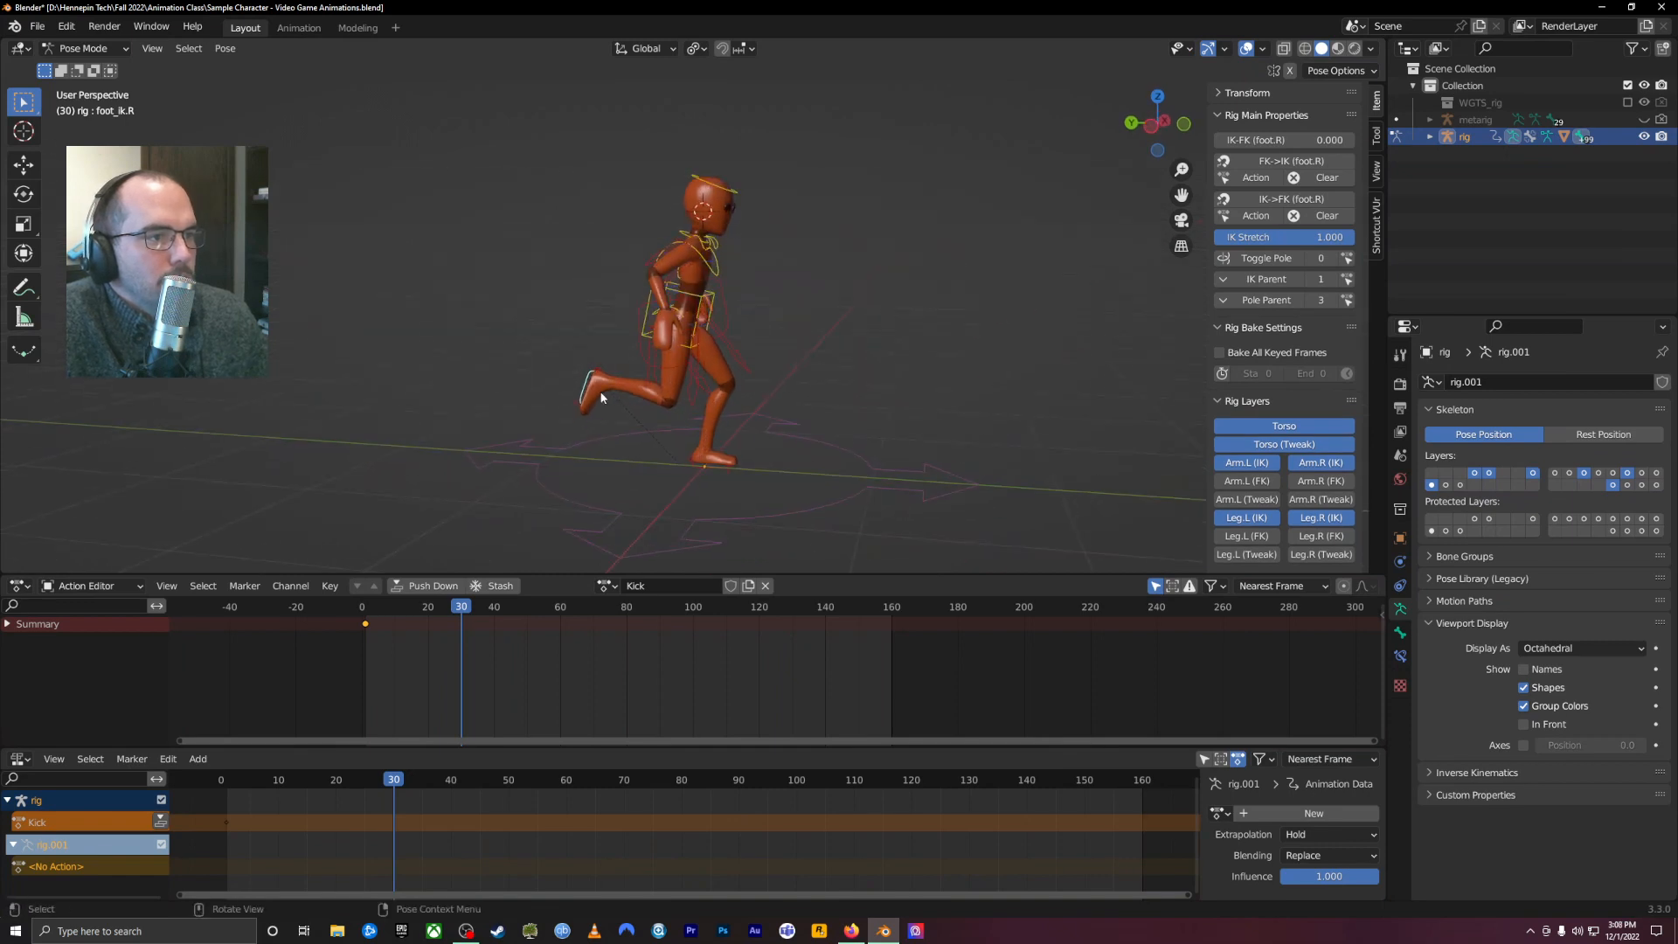
{"action": "scroll", "coordinate": [600, 396], "scroll_direction": "up", "scroll_amount": 5}
{"action": "scroll", "coordinate": [940, 479], "scroll_direction": "down", "scroll_amount": 5}
{"action": "middle_click_drag", "start_coordinate": [979, 486], "coordinate": [855, 495]}
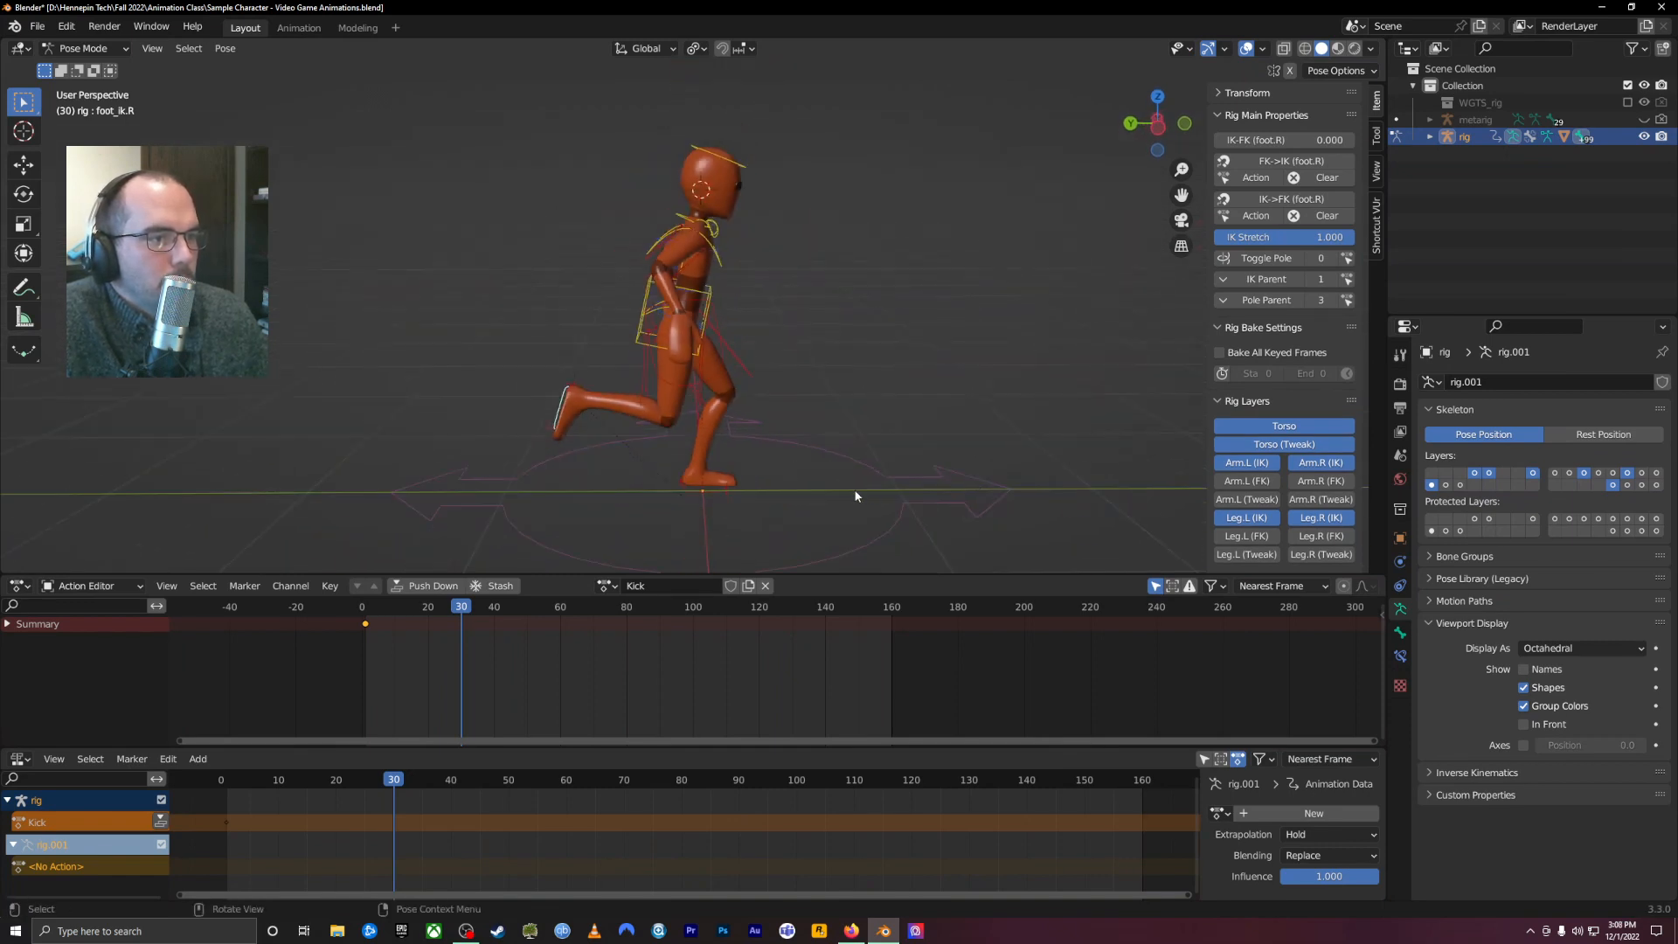
{"action": "key", "text": "g"}
{"action": "left_click", "coordinate": [862, 466]}
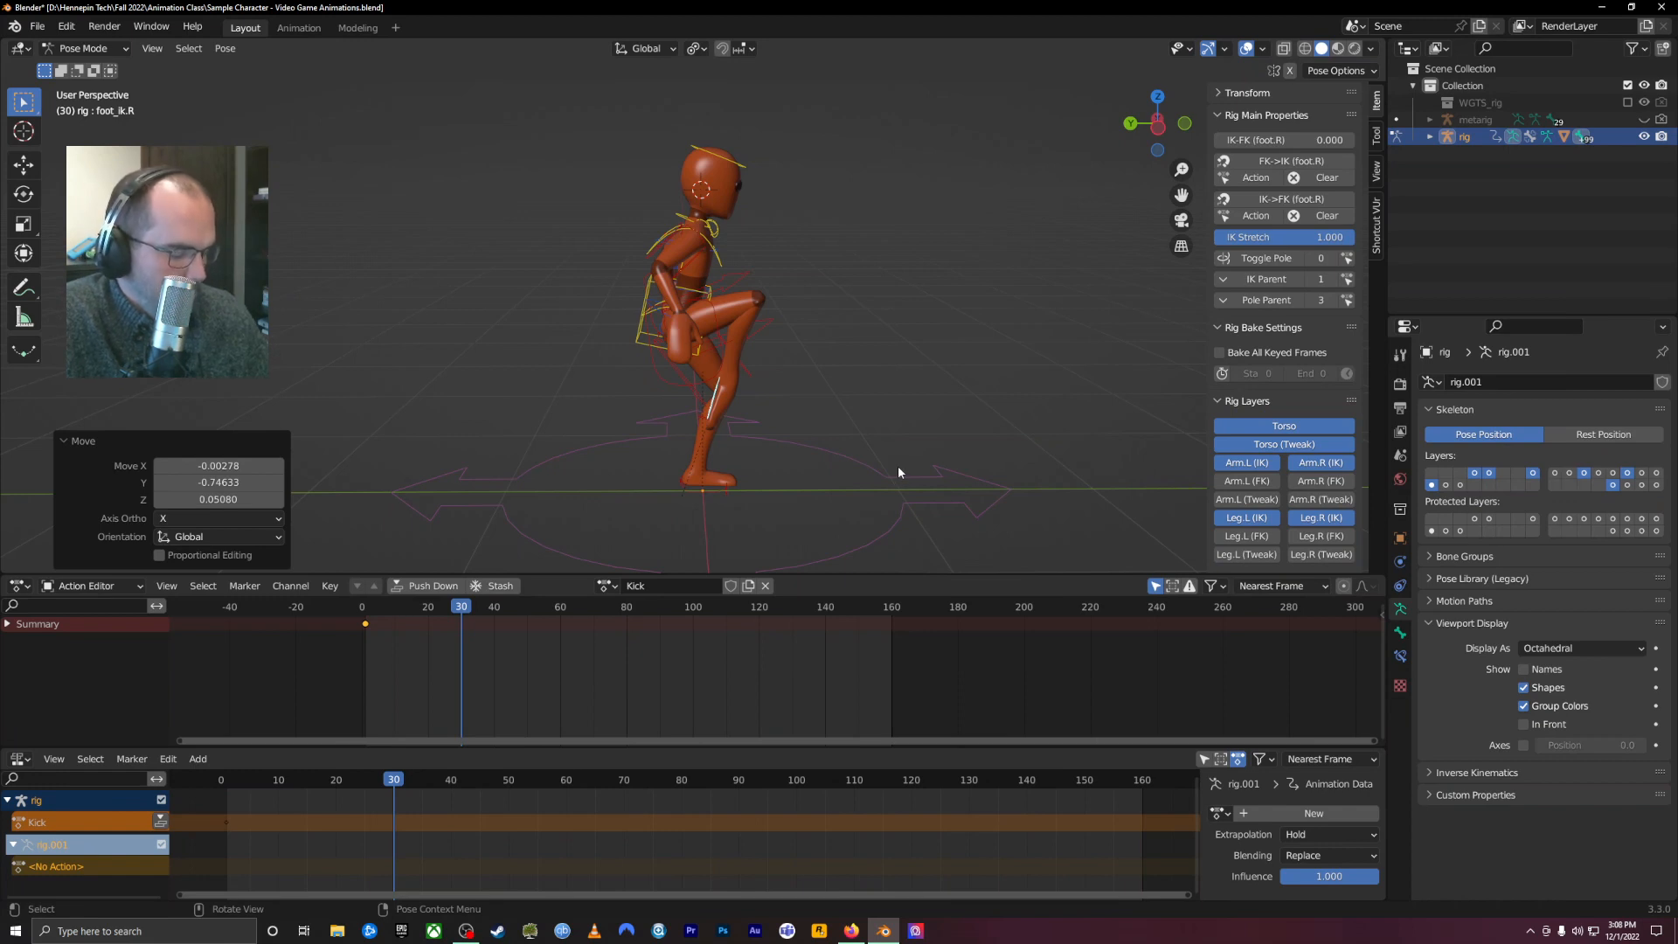
{"action": "key", "text": "r"}
{"action": "left_click", "coordinate": [844, 122]}
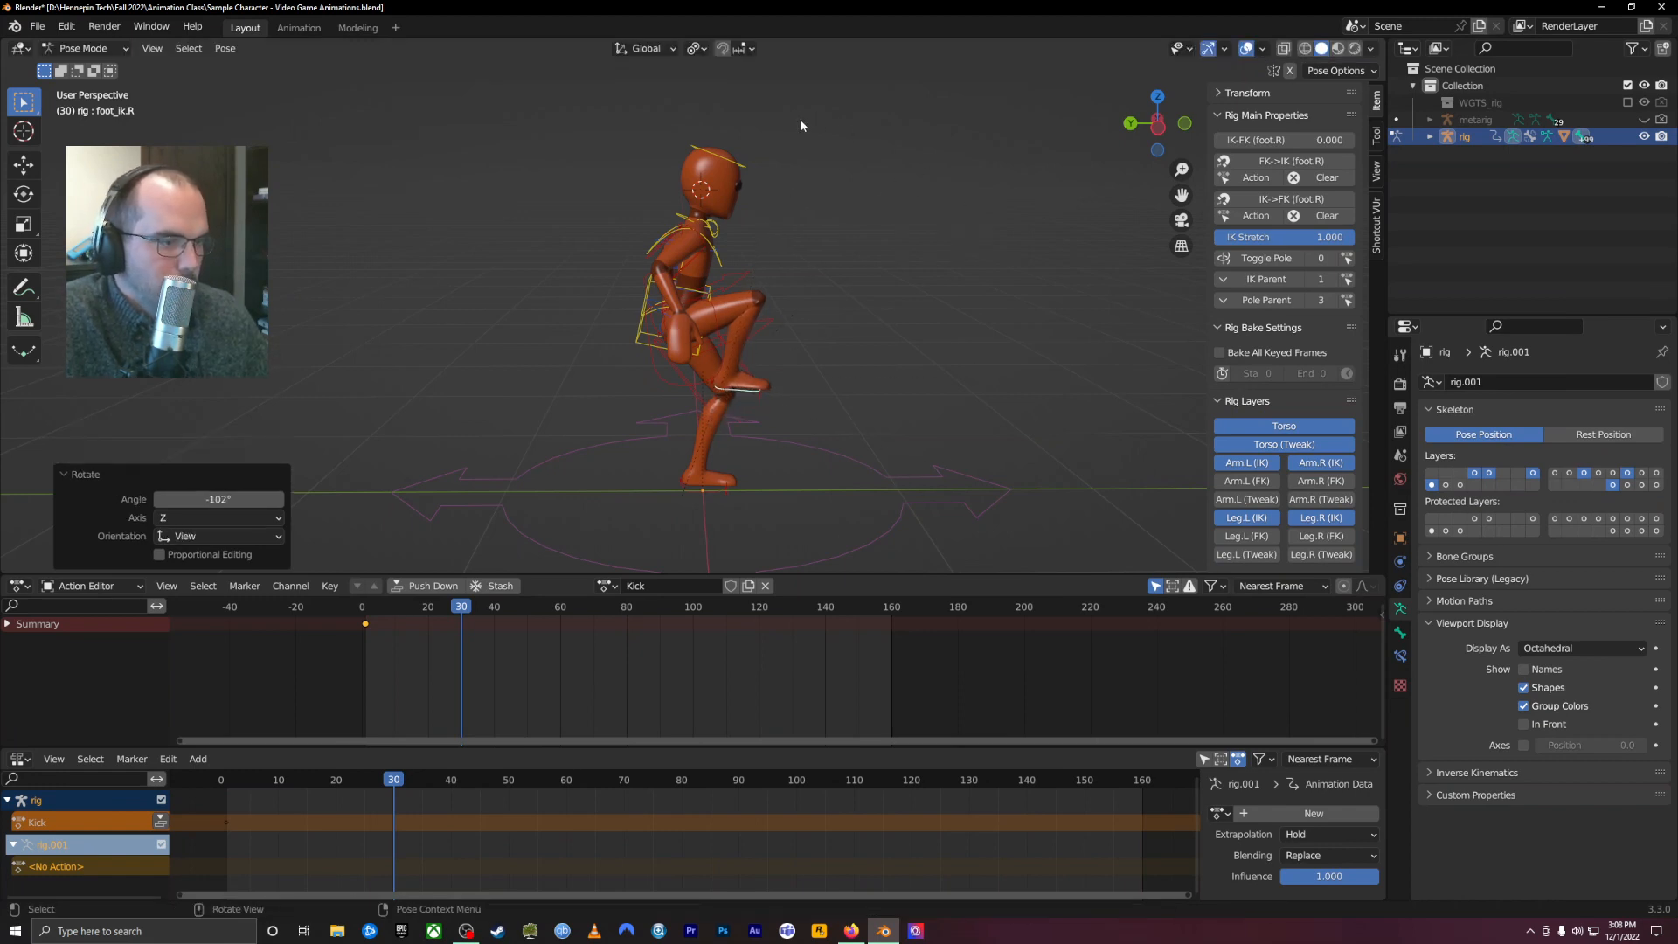
Extend the right foot about 0.3 further forward and 0.11 up, and rotate it another -30.5 degrees so the toes point upward.
{"action": "key", "text": "g"}
{"action": "left_click", "coordinate": [959, 346]}
{"action": "key", "text": "r"}
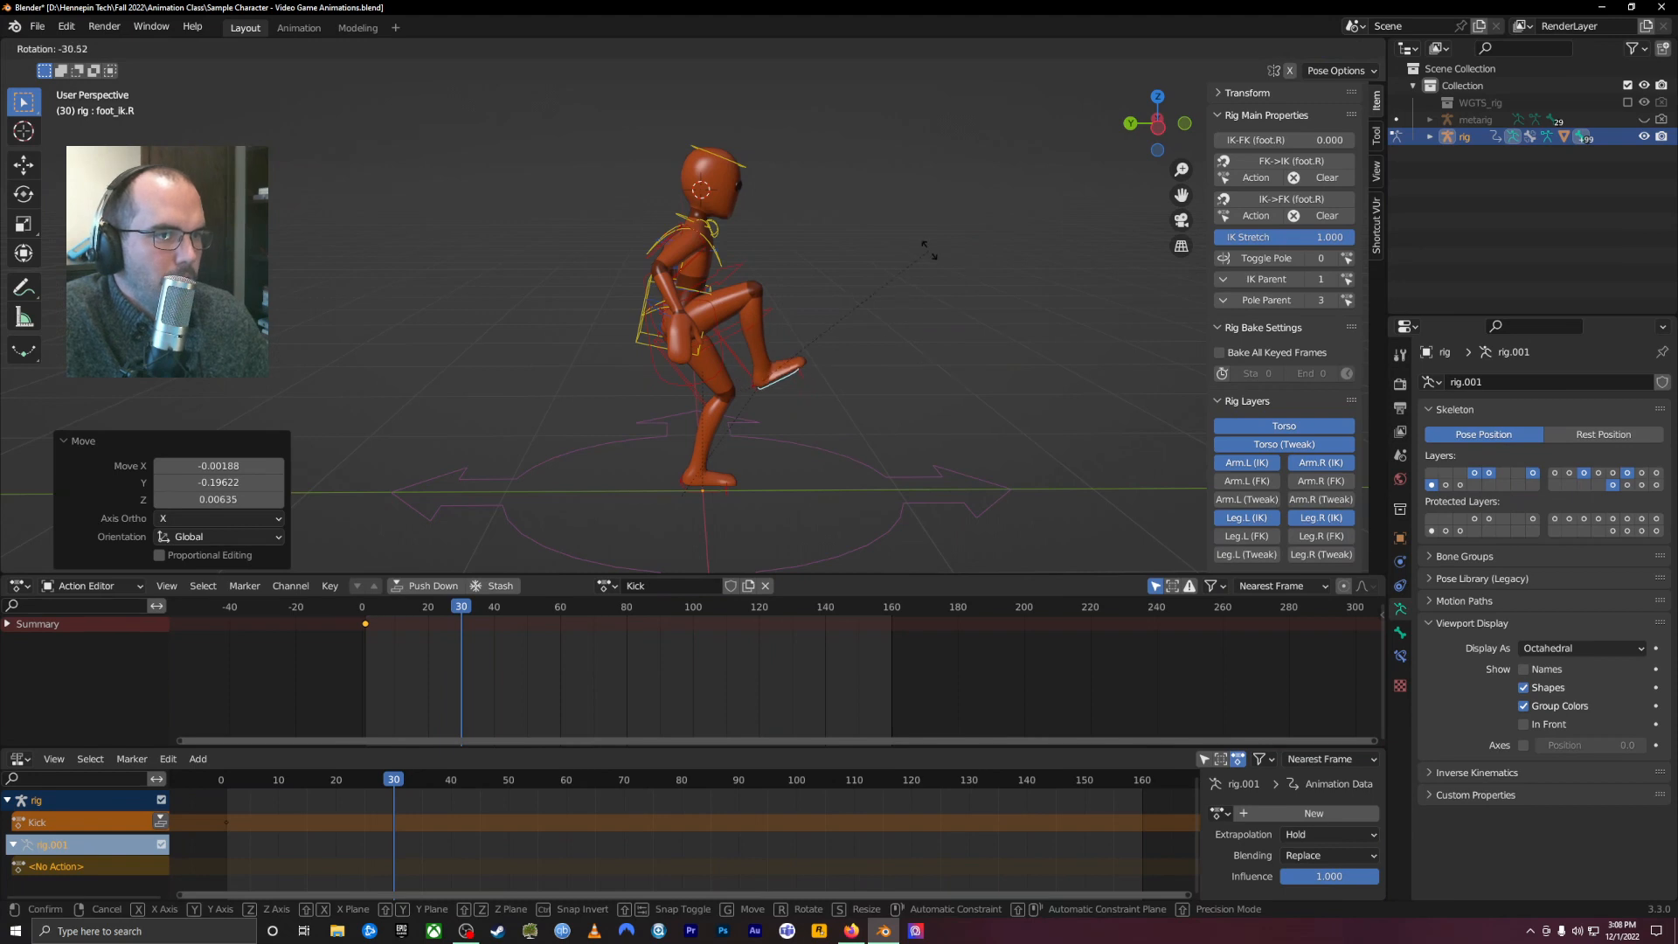
{"action": "left_click", "coordinate": [928, 252]}
{"action": "key", "text": "g"}
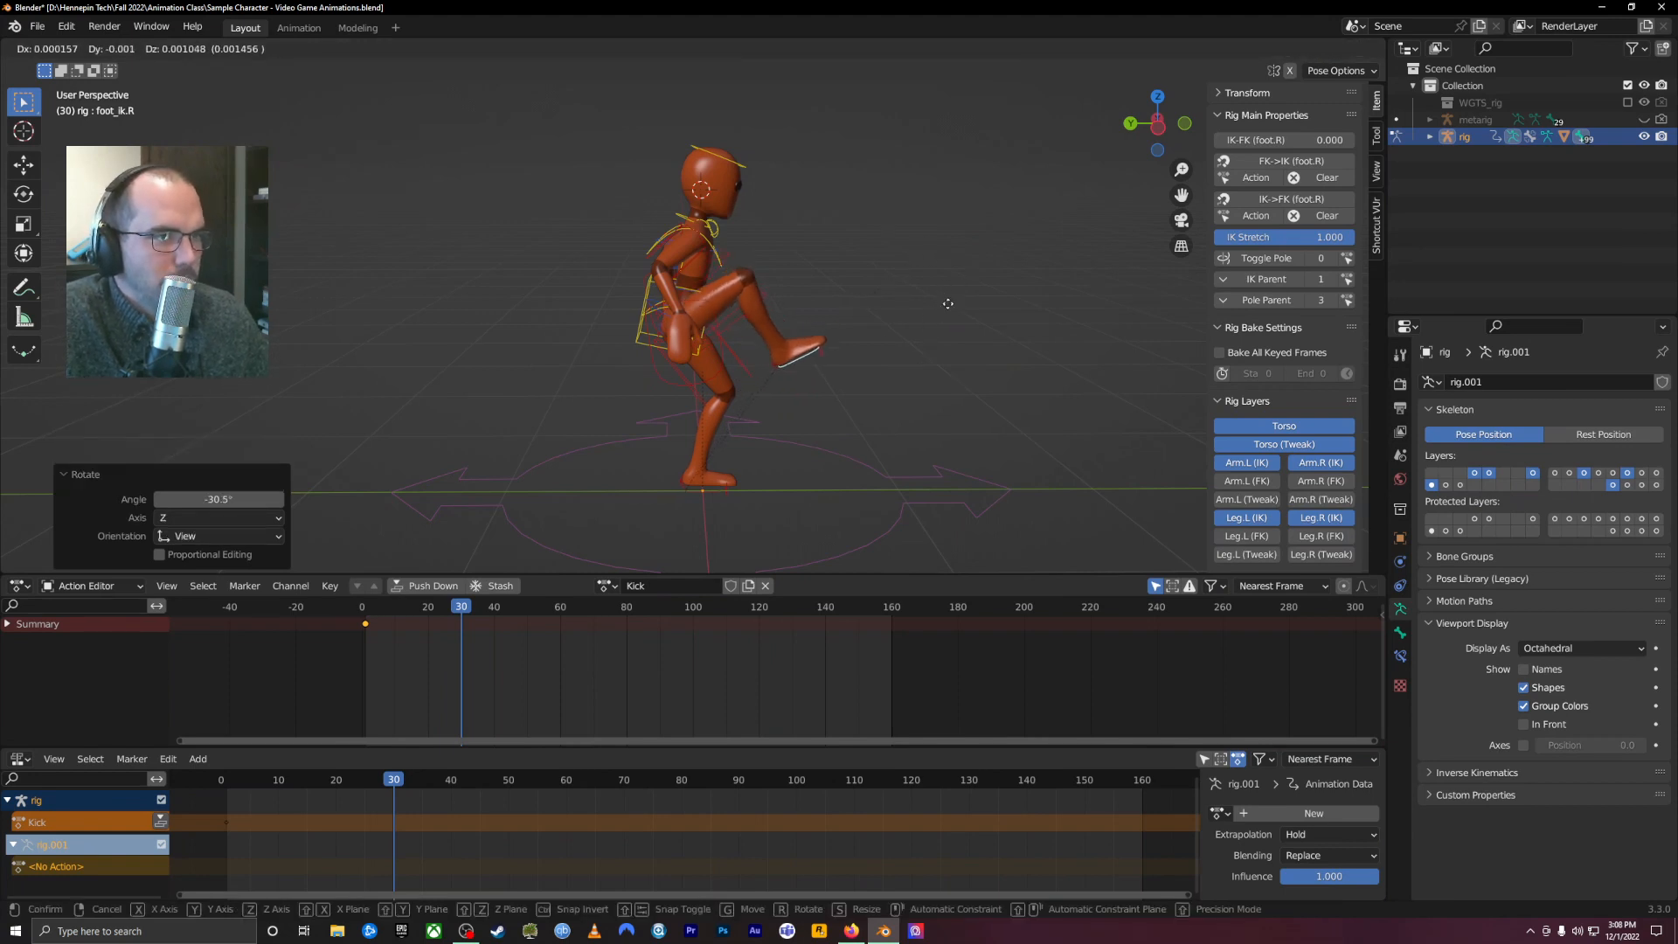
{"action": "left_click", "coordinate": [948, 303]}
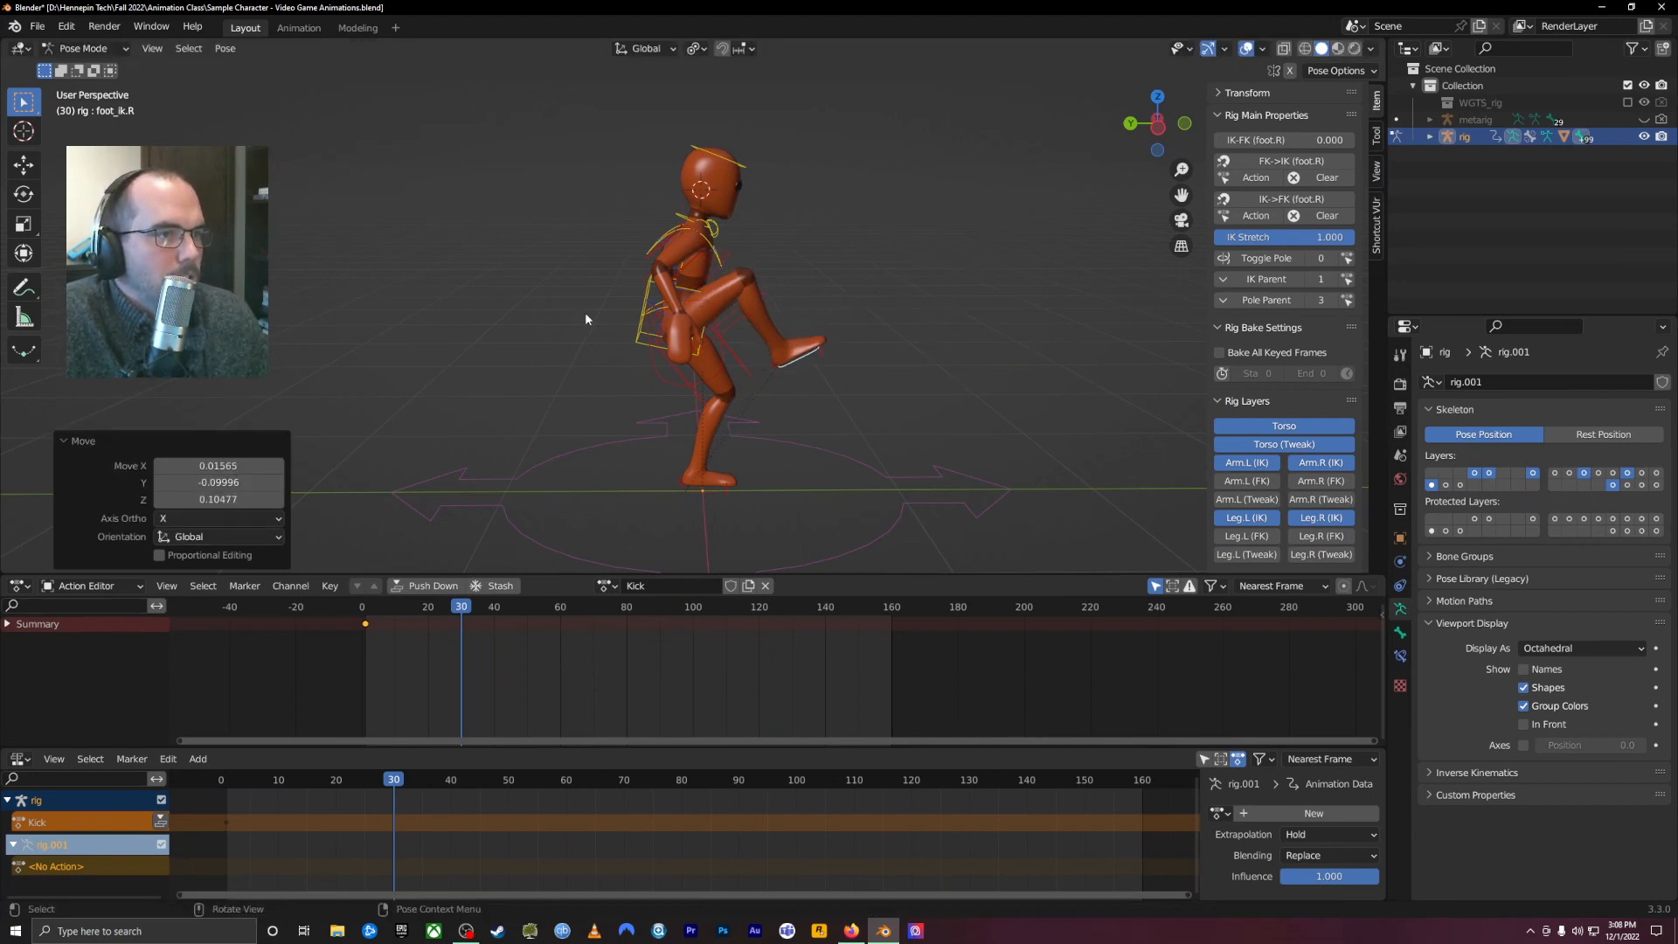
At frame 30, rotate the torso control about -14.8 degrees in side view so the upper body leans back.
{"action": "left_click", "coordinate": [638, 332]}
{"action": "key", "text": "r"}
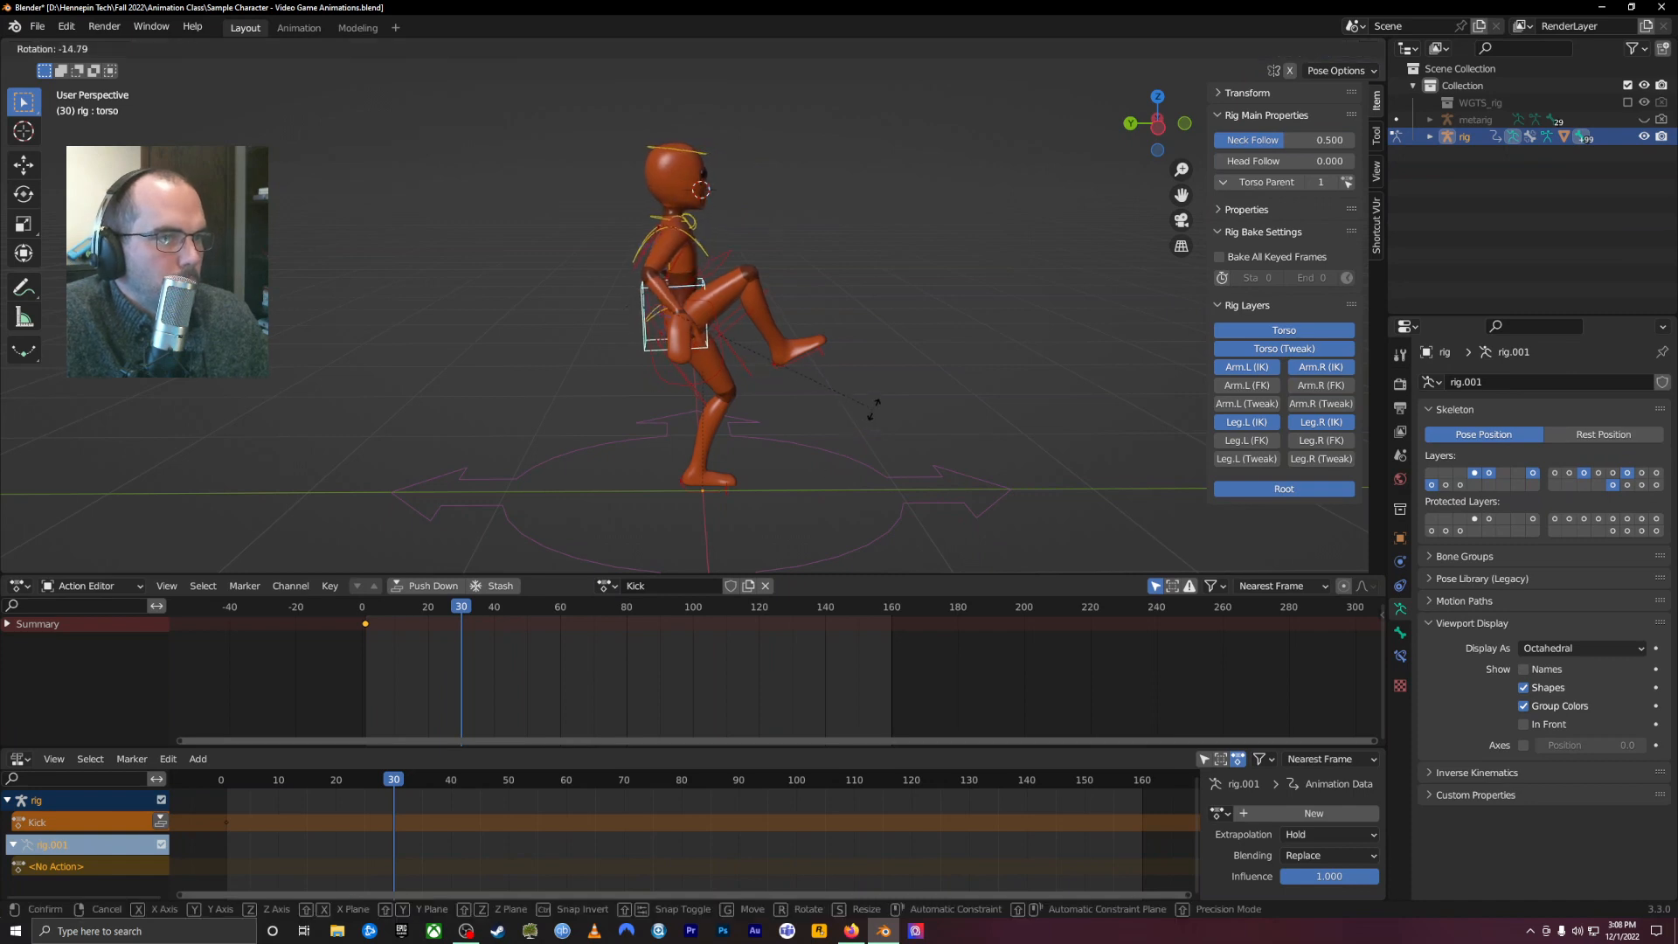
{"action": "left_click", "coordinate": [879, 416]}
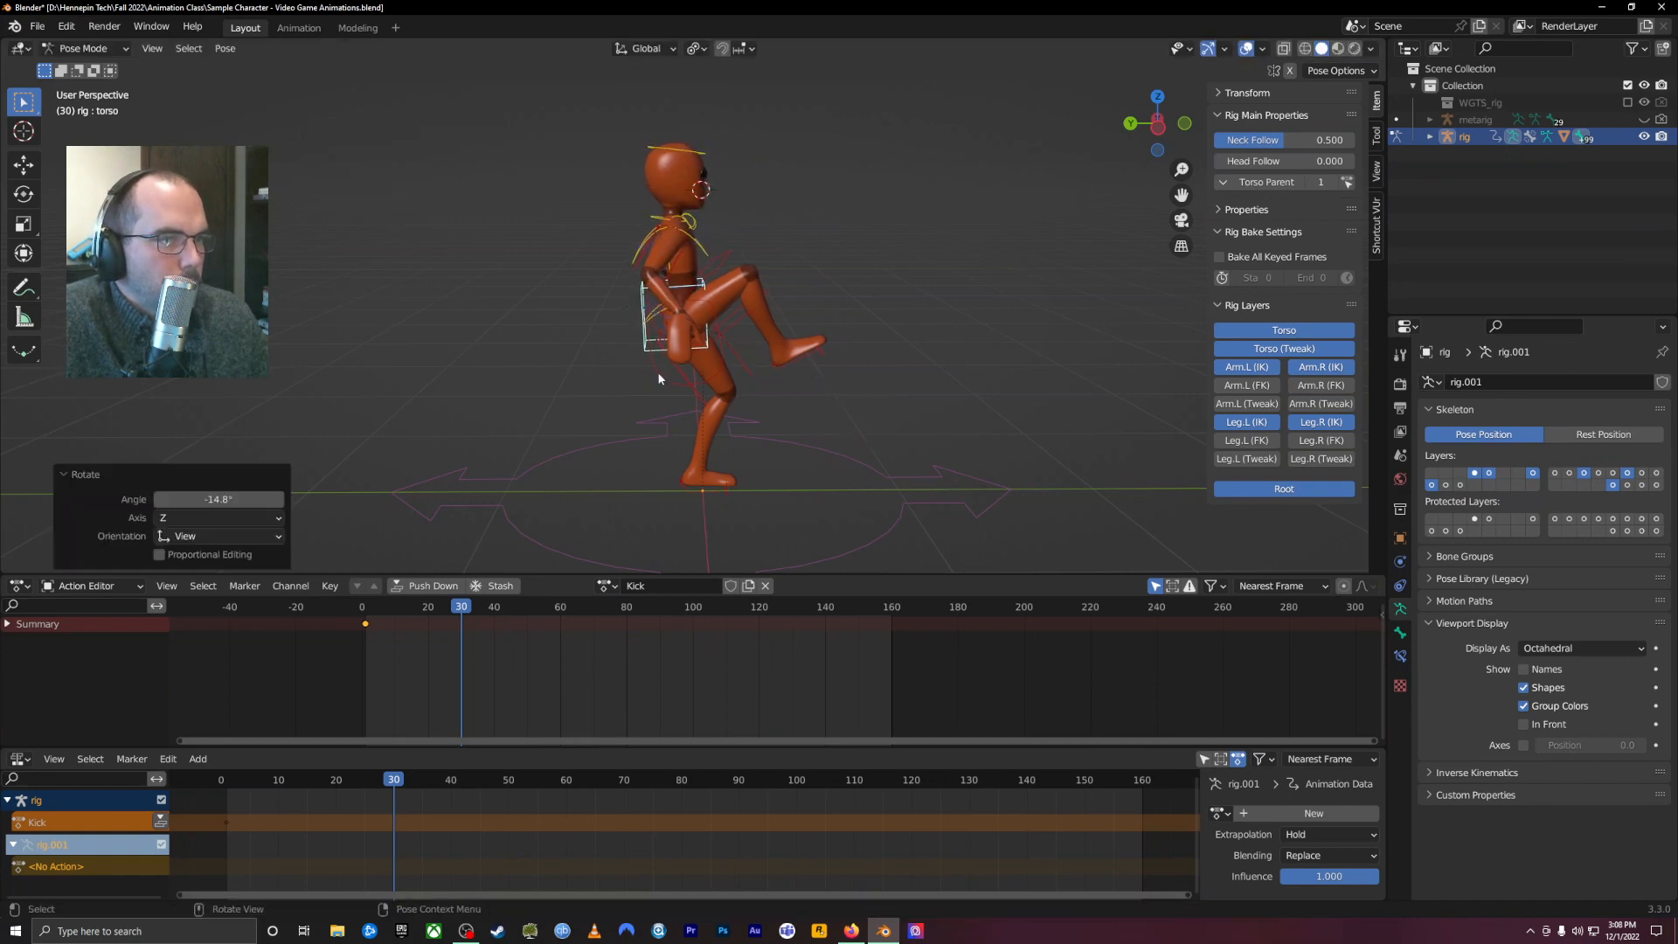
Move the right hand IK control forward about 0.14 in Y and rotate it about -48.3 degrees.
{"action": "left_click", "coordinate": [673, 354]}
{"action": "key", "text": "g"}
{"action": "left_click", "coordinate": [811, 405]}
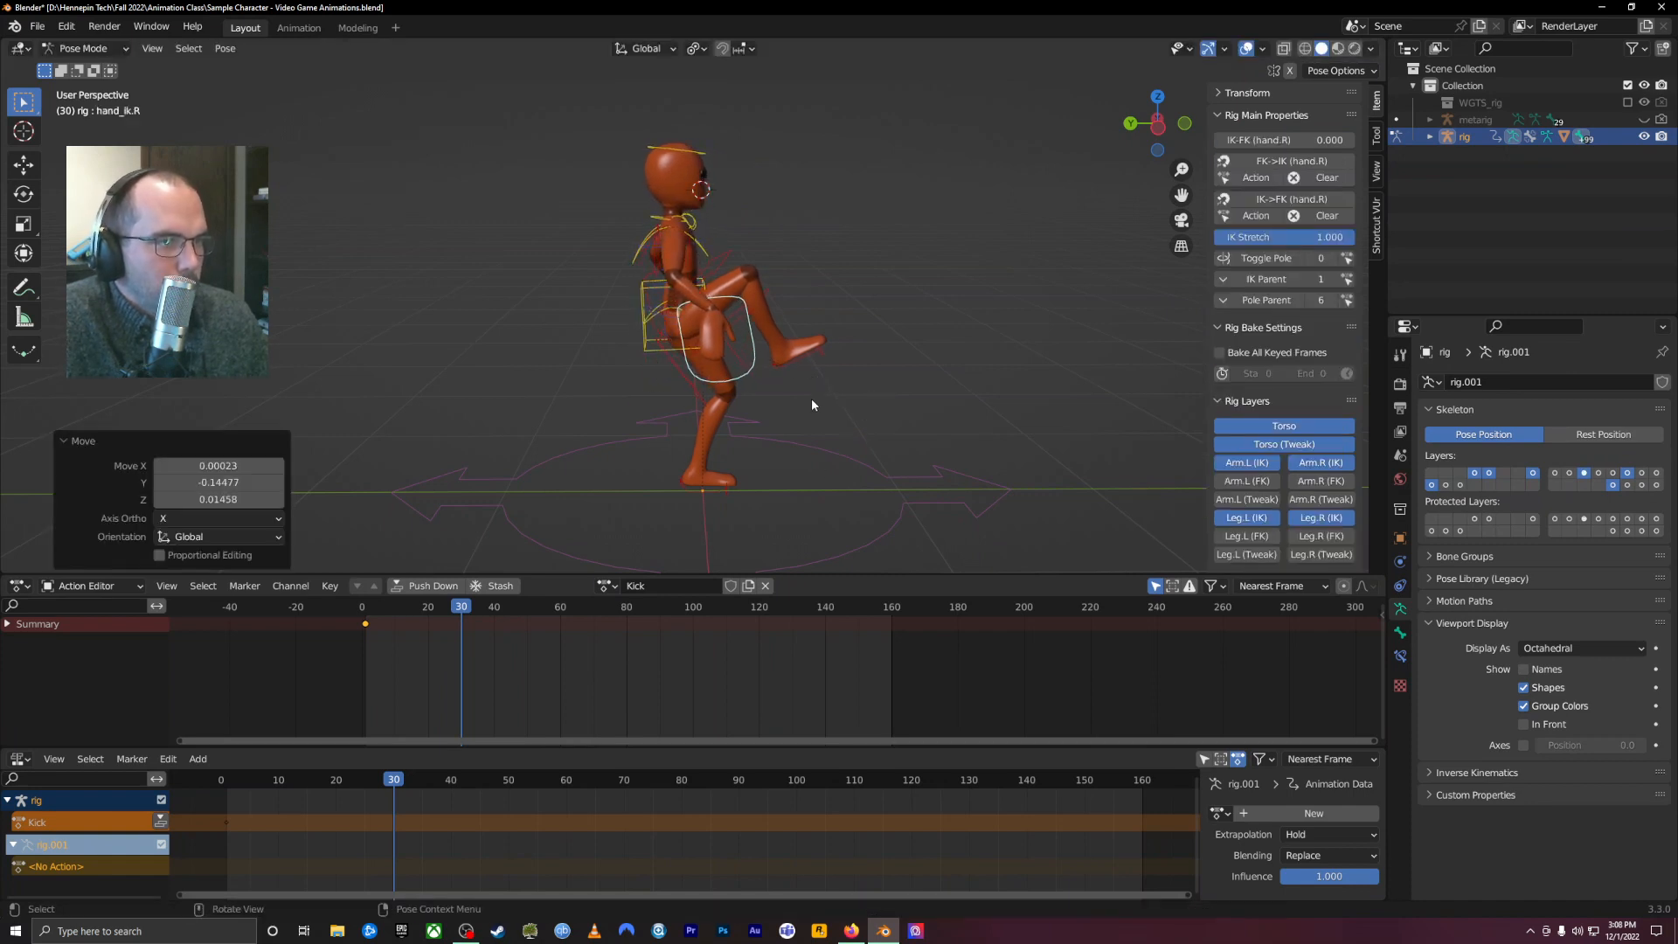
{"action": "key", "text": "r"}
{"action": "left_click", "coordinate": [874, 300]}
{"action": "middle_click_drag", "start_coordinate": [881, 307], "coordinate": [541, 332]}
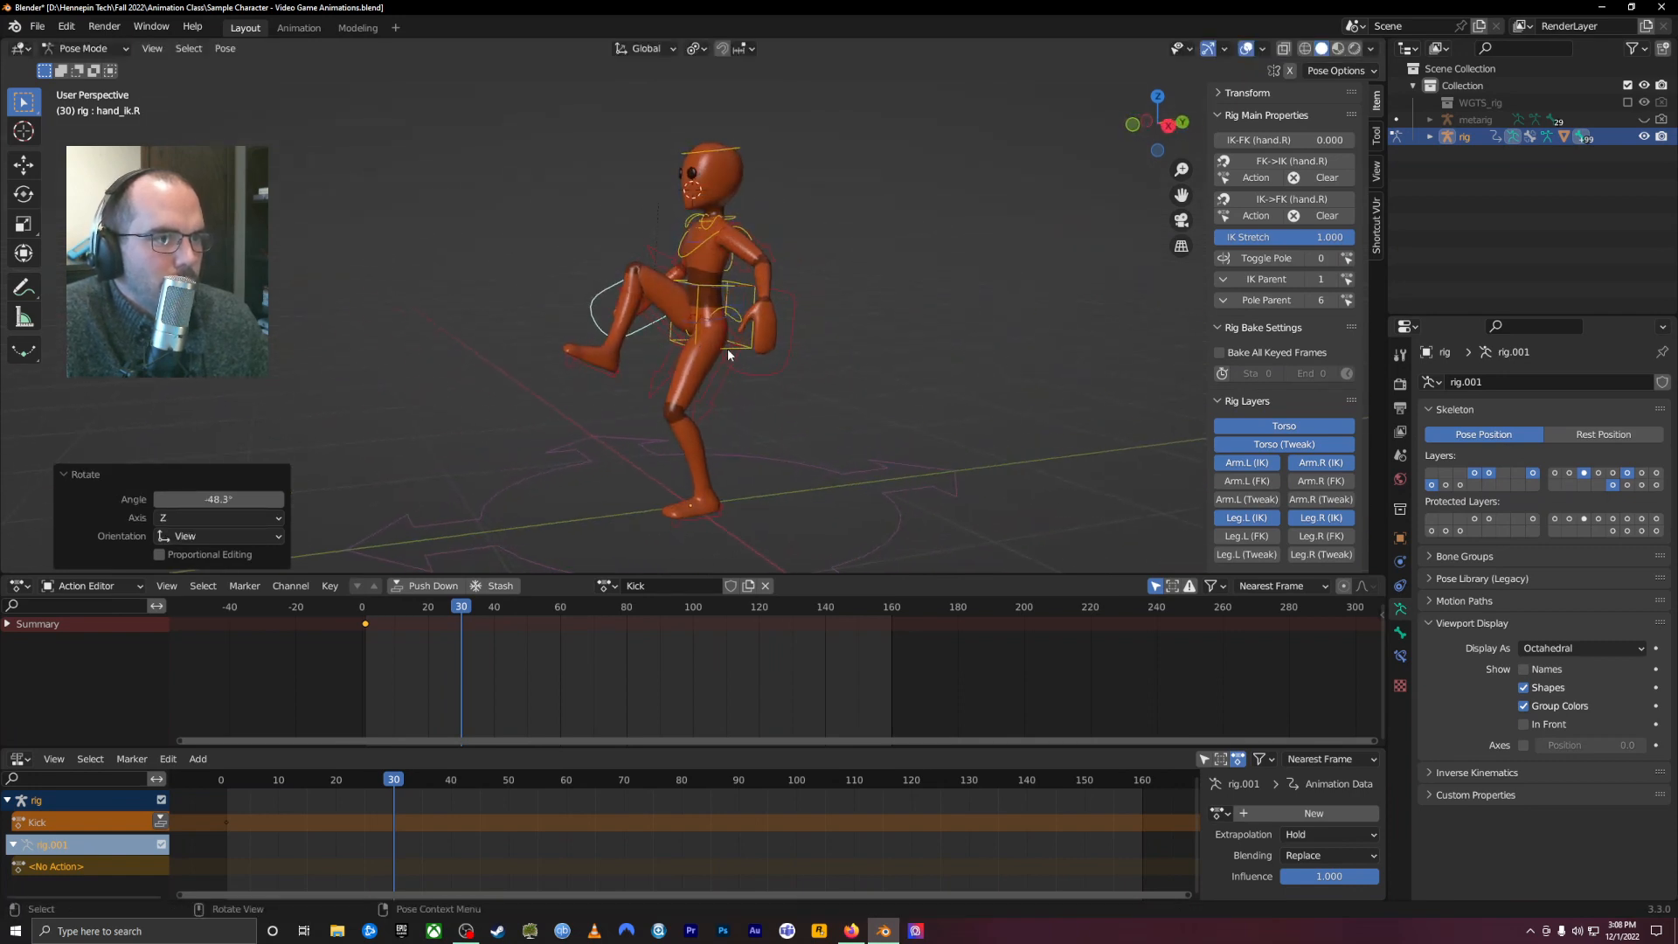
From the opposite side, bring the left hand IK control forward in front of the torso and rotate it about 44.2 degrees.
{"action": "left_click", "coordinate": [768, 376]}
{"action": "middle_click_drag", "start_coordinate": [937, 408], "coordinate": [898, 421]}
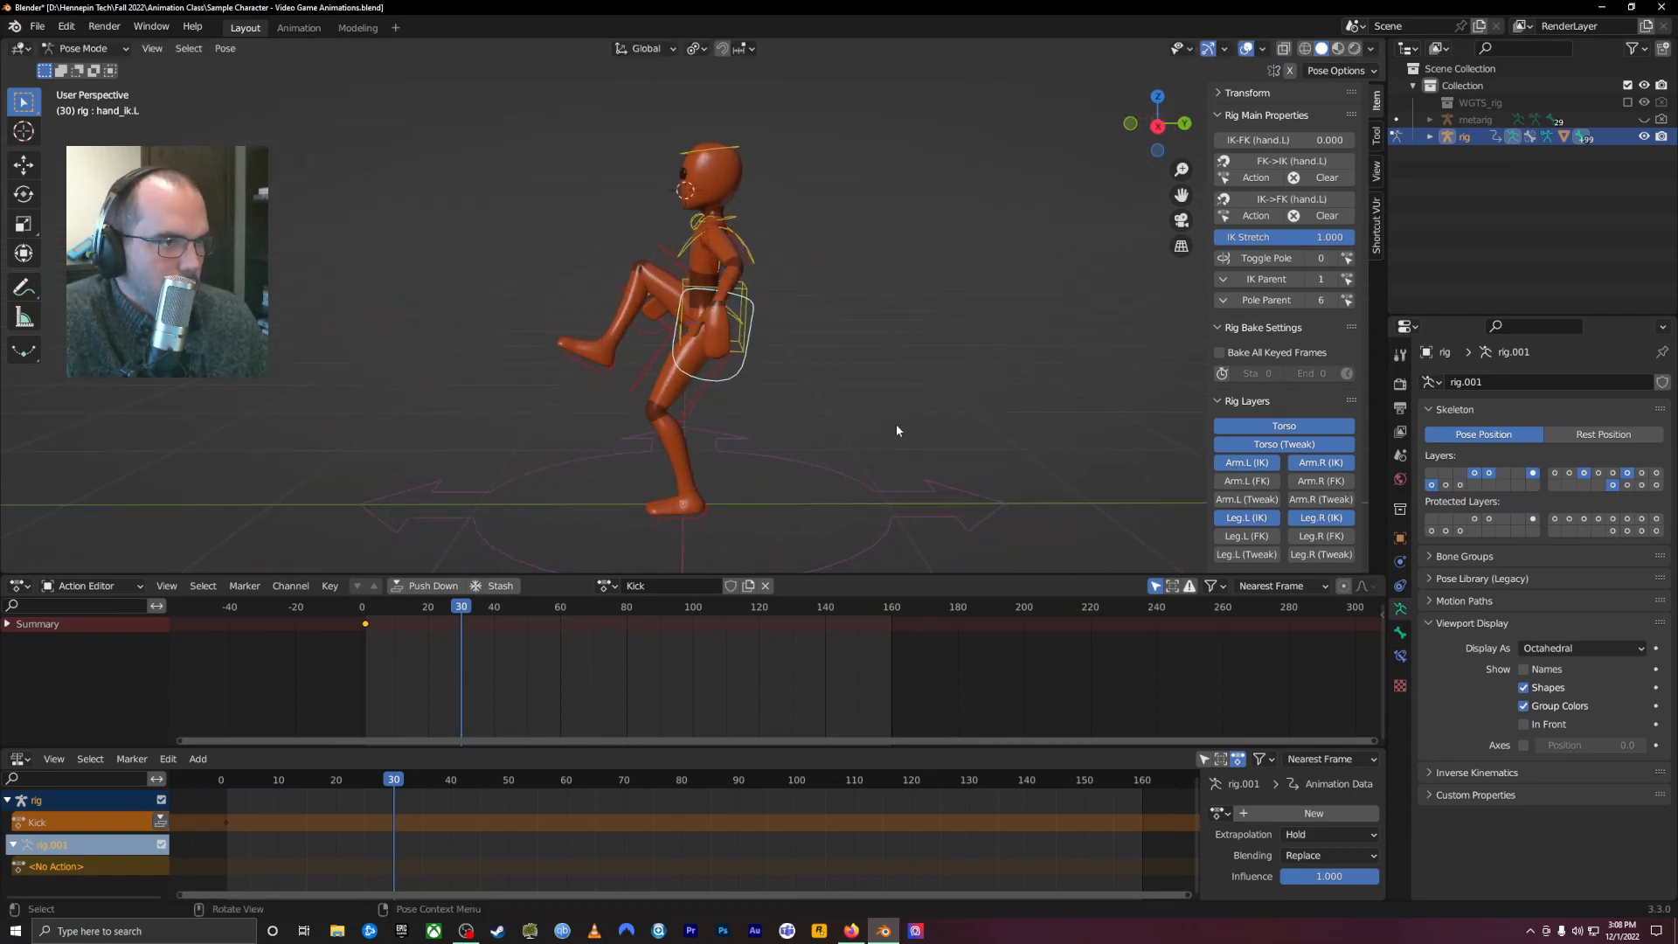
{"action": "key", "text": "g"}
{"action": "left_click", "coordinate": [883, 417]}
{"action": "key", "text": "r"}
{"action": "left_click", "coordinate": [621, 451]}
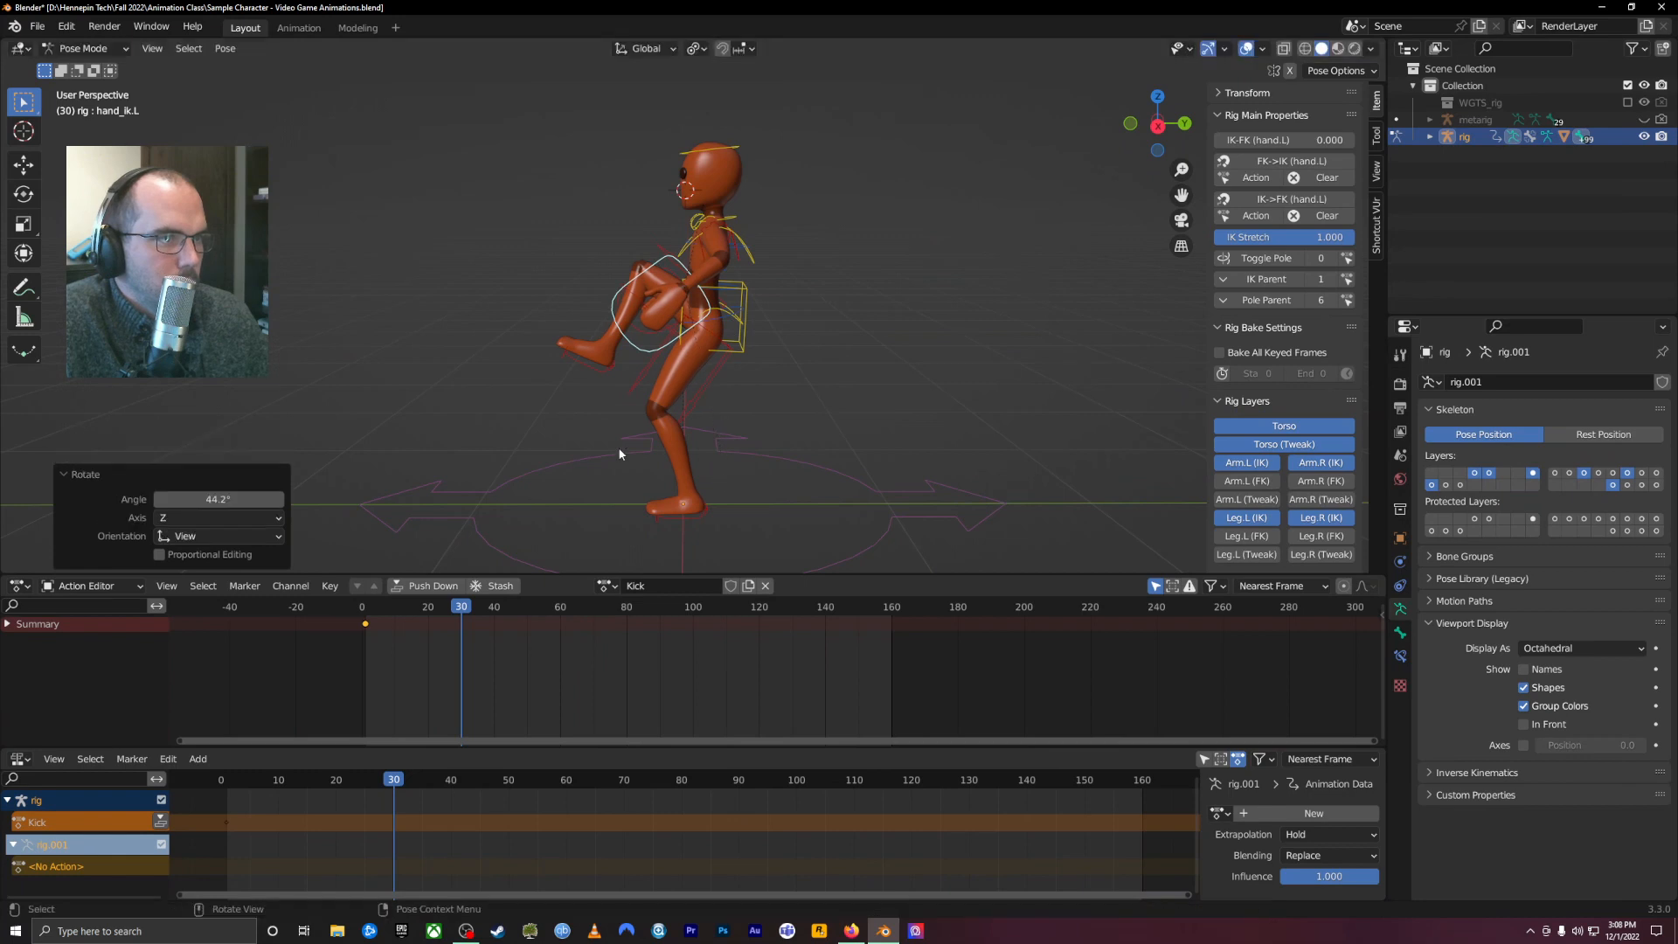
Select all of the rig's controls and keyframe the leg-swing pose at frame 30.
{"action": "middle_click_drag", "start_coordinate": [617, 449], "coordinate": [681, 410]}
{"action": "key", "text": "a"}
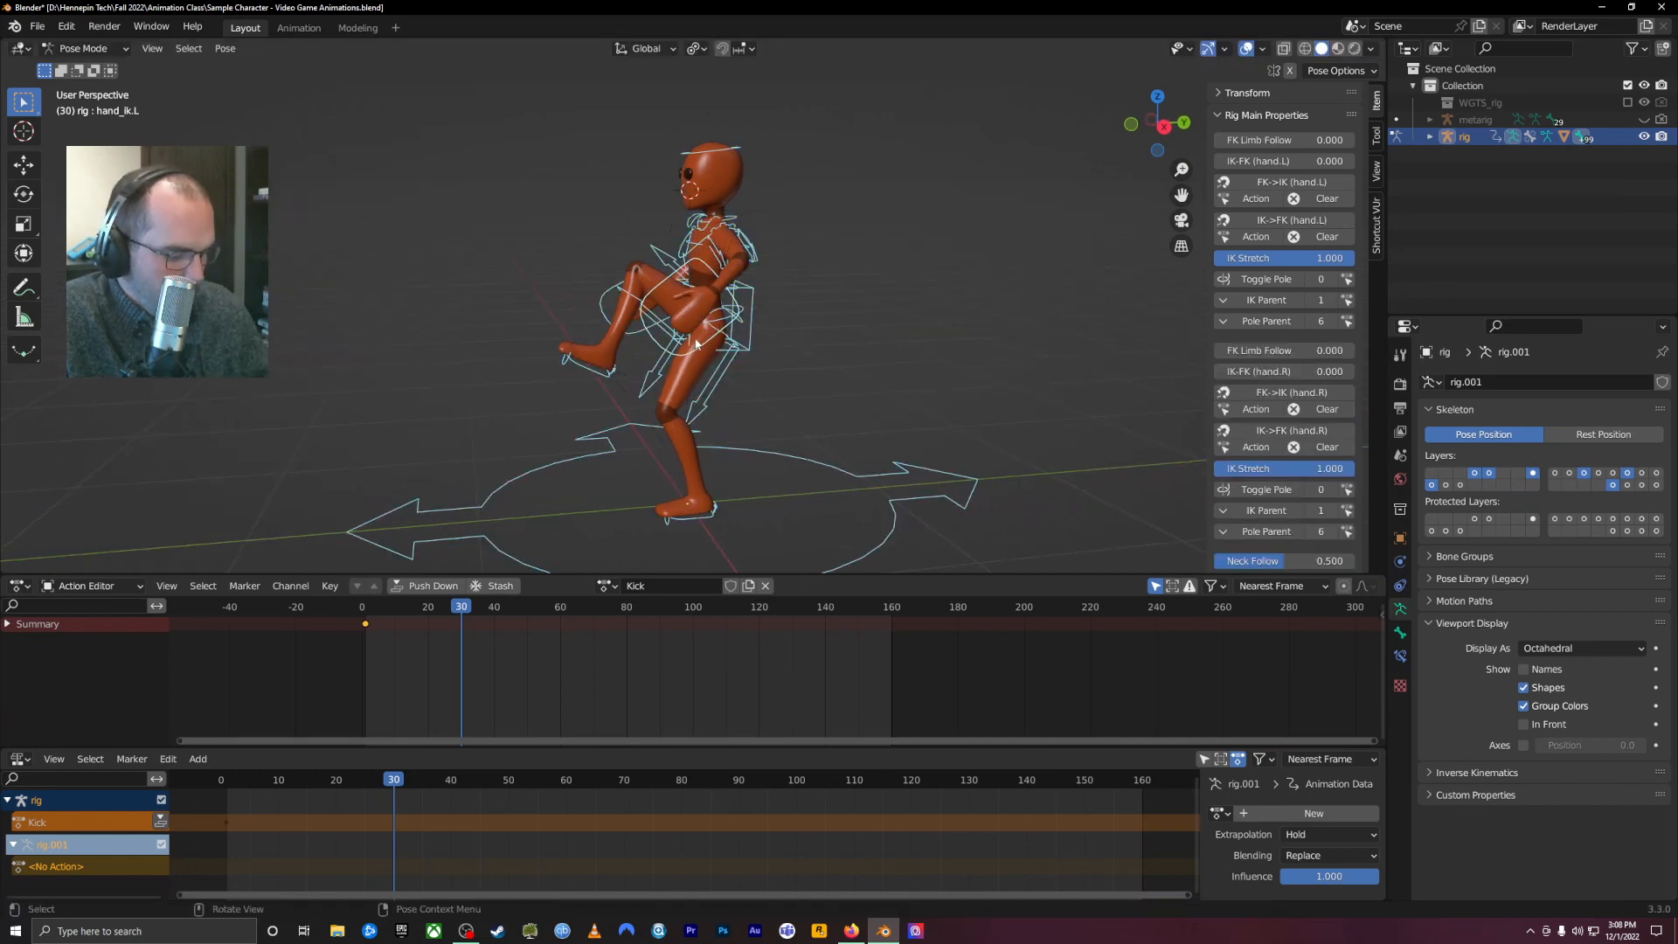
{"action": "key", "text": "i"}
{"action": "left_click", "coordinate": [687, 343]}
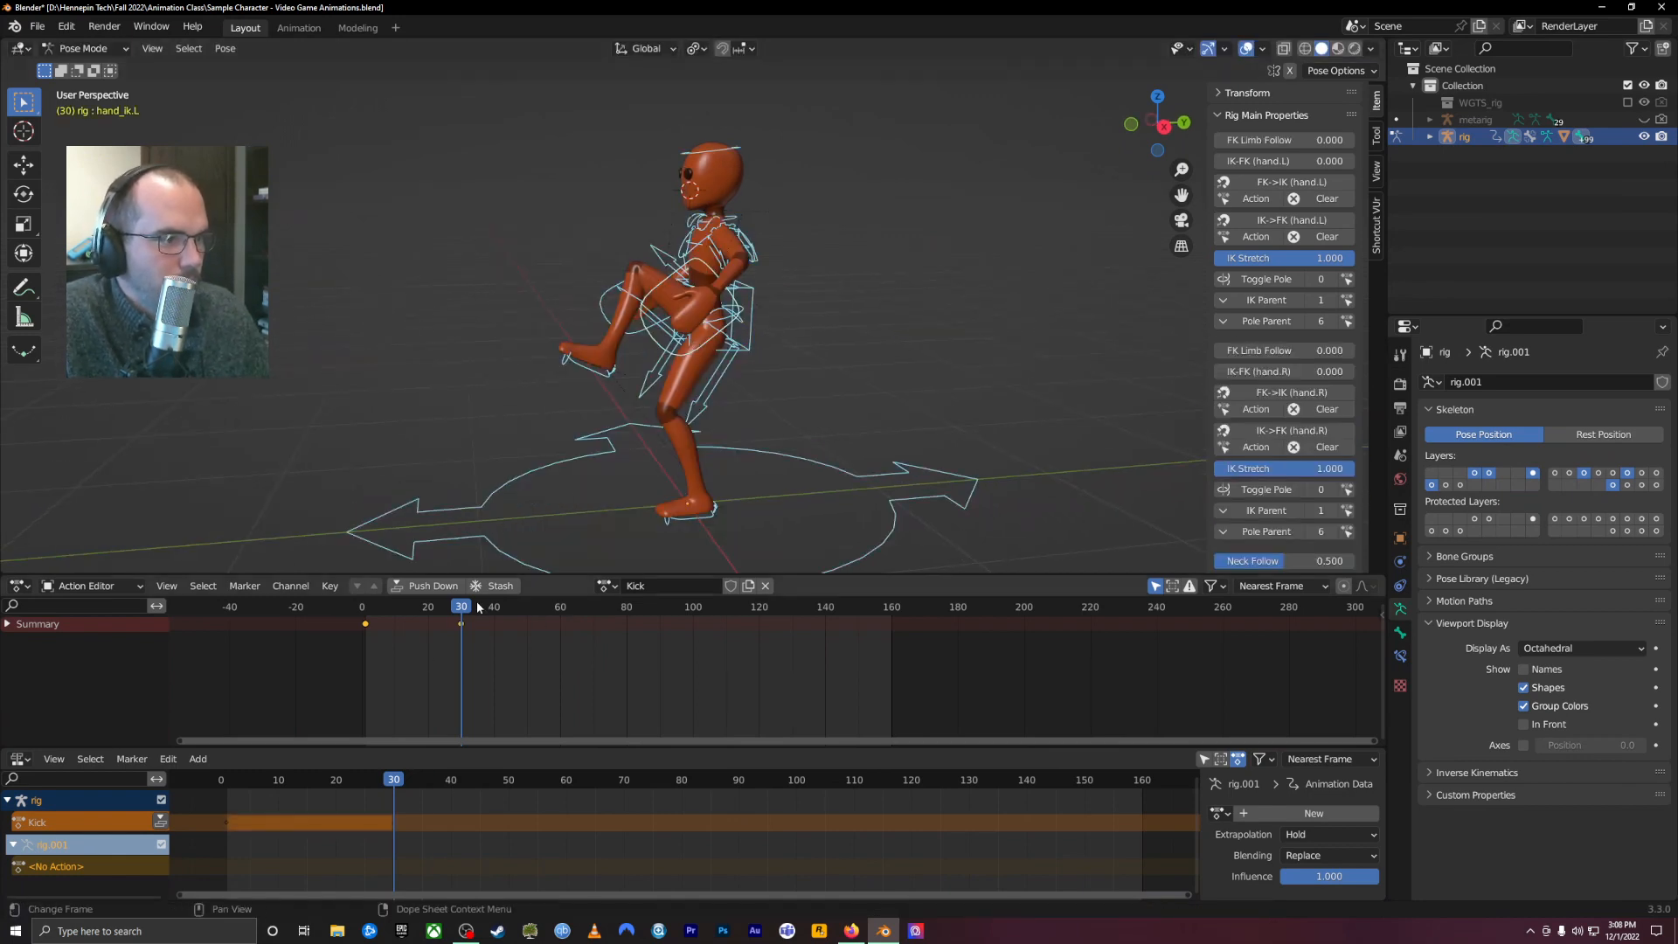
At frame 50, extend the right foot IK control about 0.33 further forward in Y and about 0.22 in X.
{"action": "left_click_drag", "start_coordinate": [478, 607], "coordinate": [527, 606]}
{"action": "left_click", "coordinate": [601, 372]}
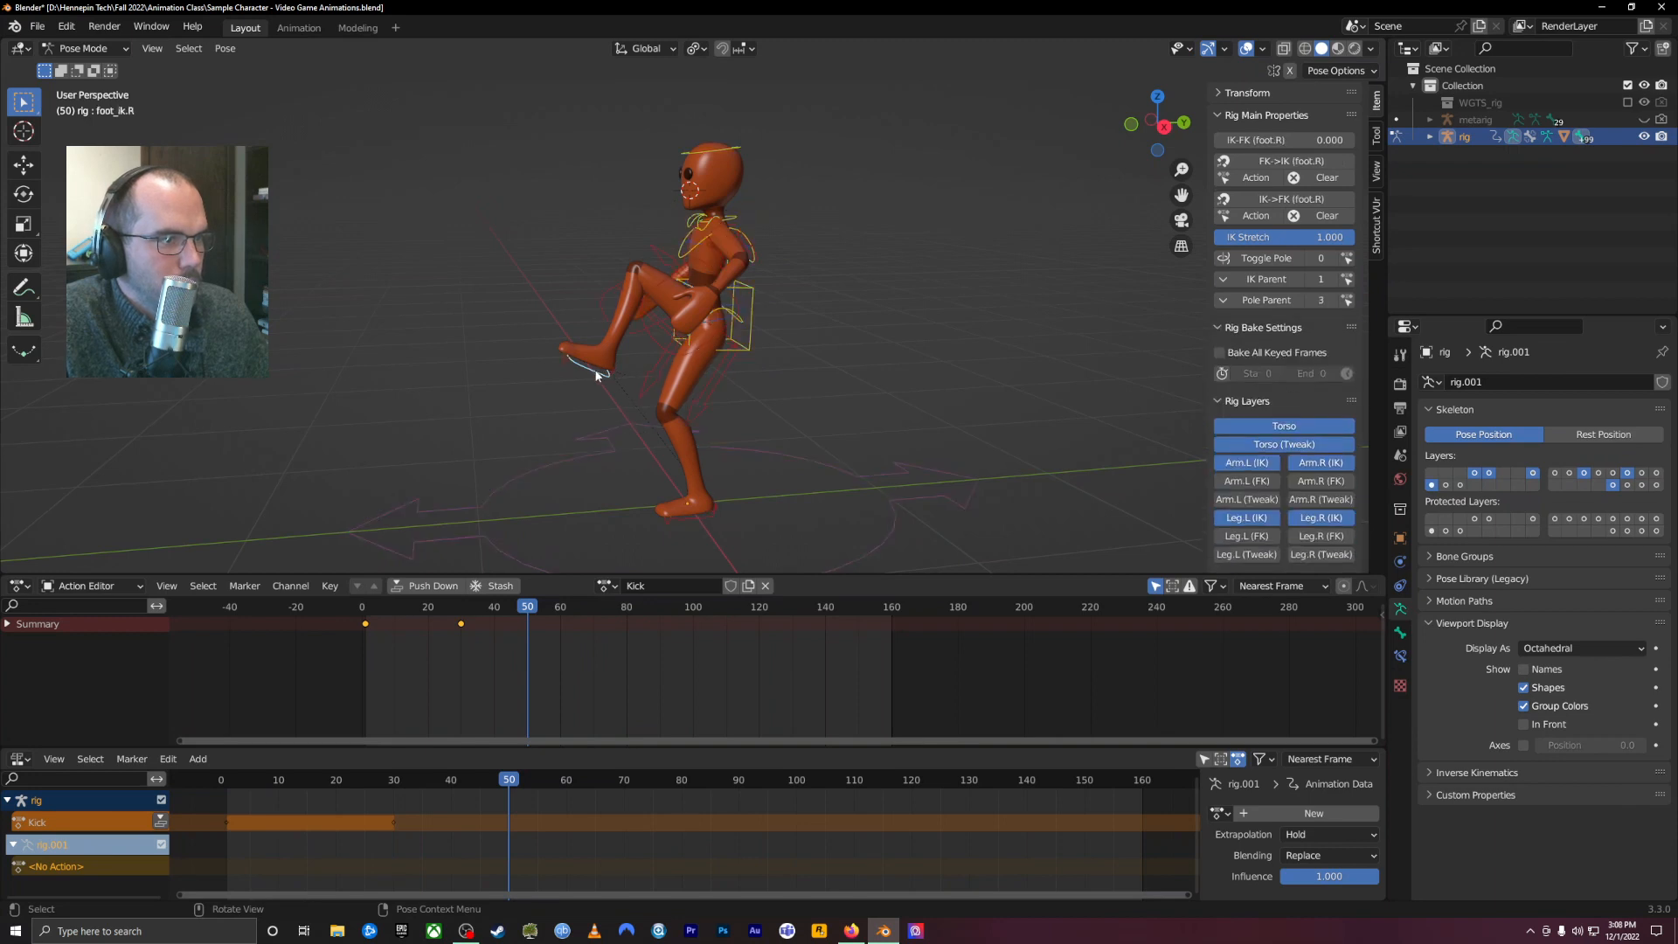
{"action": "middle_click_drag", "start_coordinate": [596, 374], "coordinate": [732, 437]}
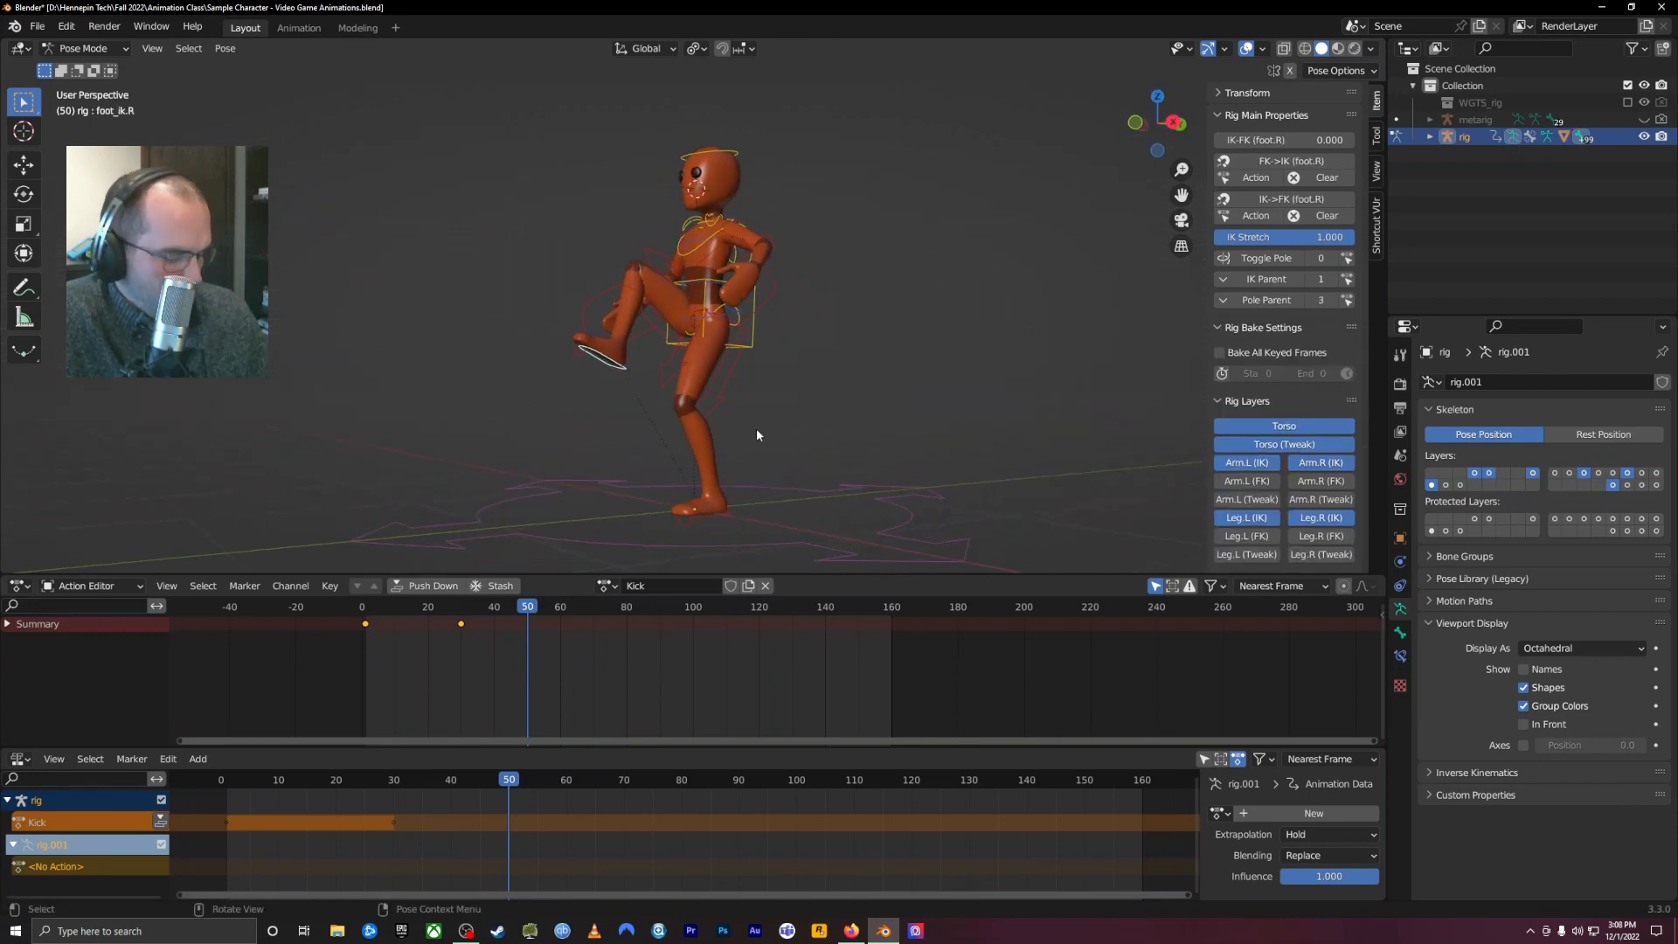
{"action": "key", "text": "g"}
{"action": "left_click", "coordinate": [846, 275]}
{"action": "middle_click_drag", "start_coordinate": [846, 274], "coordinate": [728, 333]}
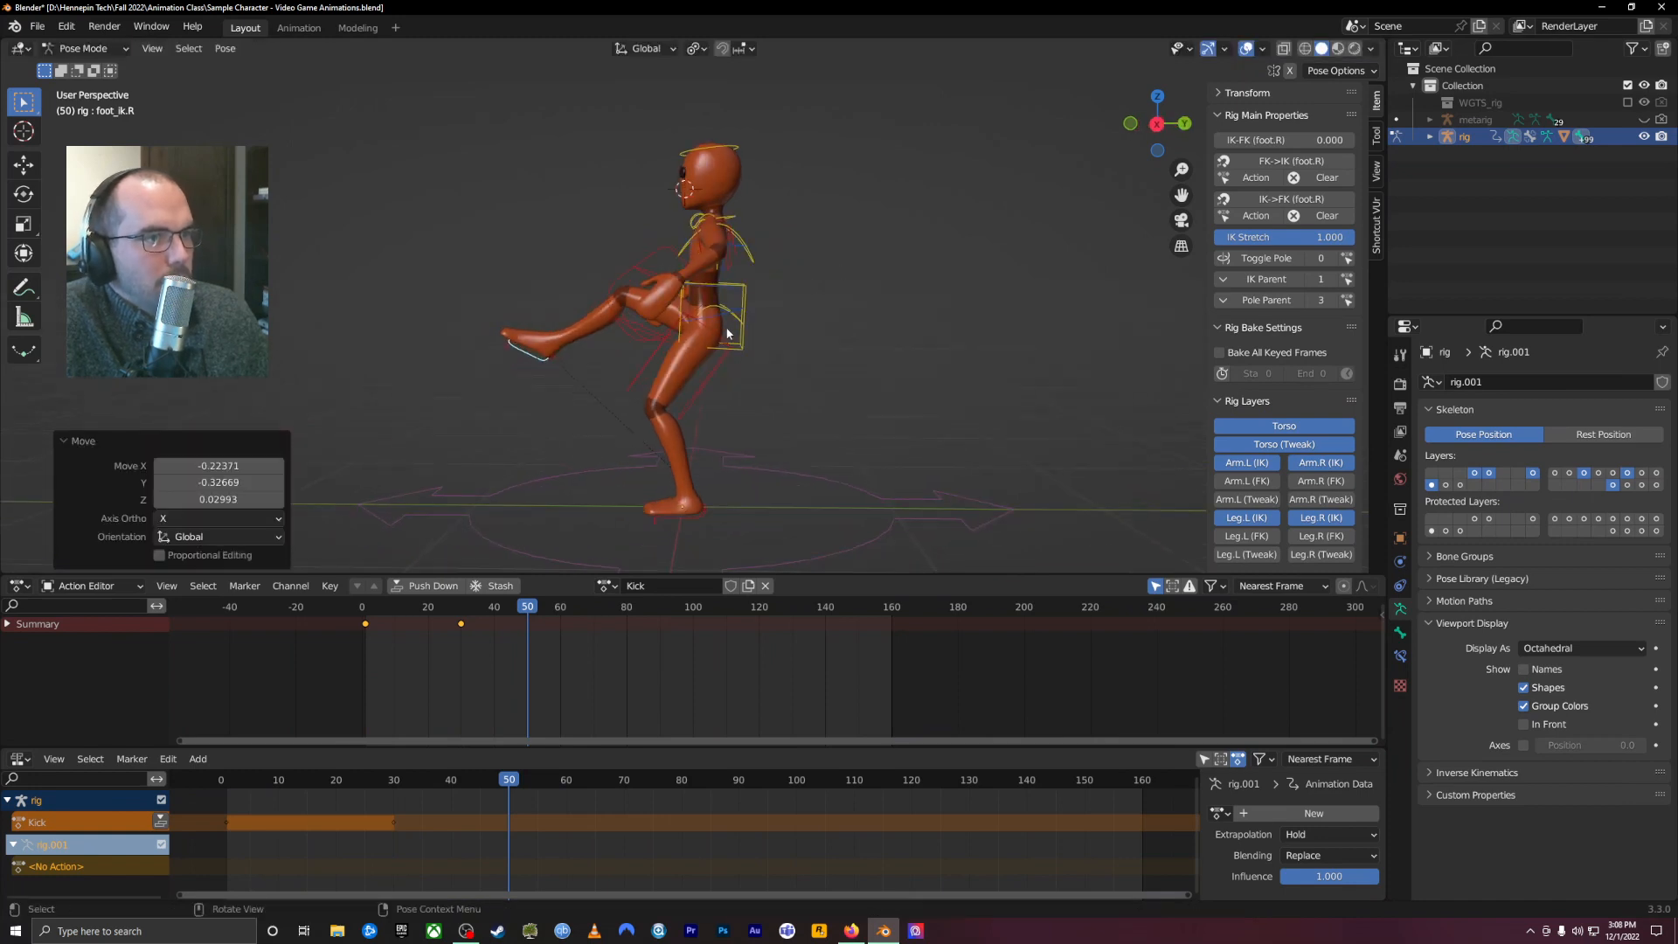
Lean the torso control further back at frame 50 and select the left hand IK control.
{"action": "left_click", "coordinate": [746, 330]}
{"action": "key", "text": "r"}
{"action": "left_click", "coordinate": [835, 410]}
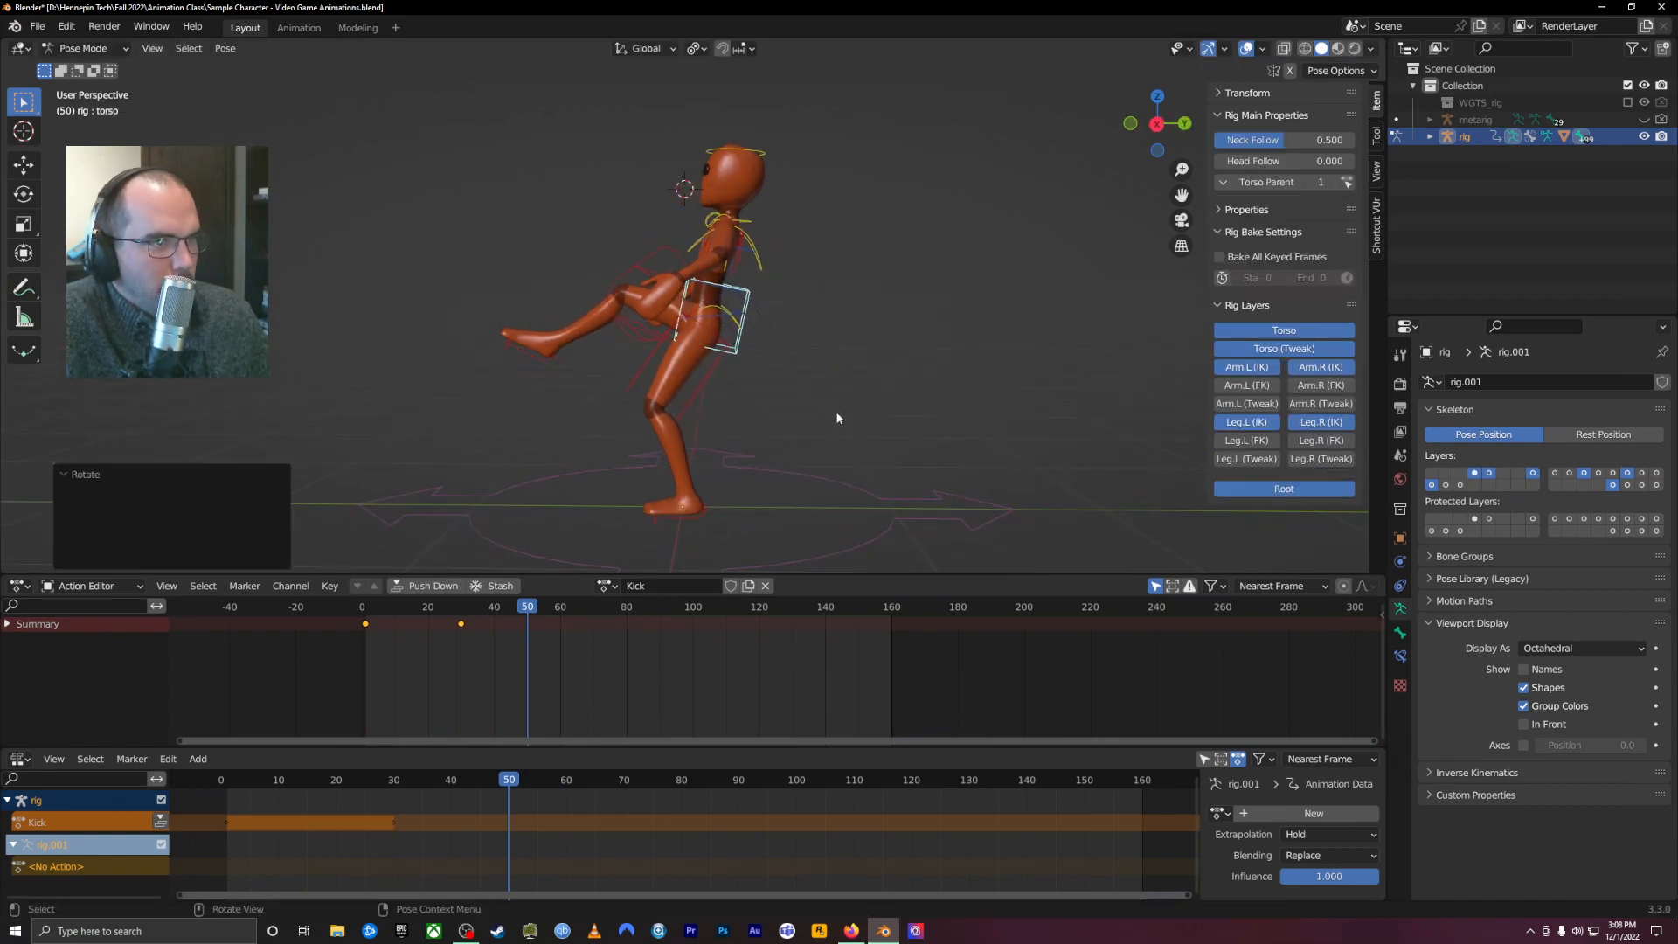
{"action": "left_click", "coordinate": [631, 338]}
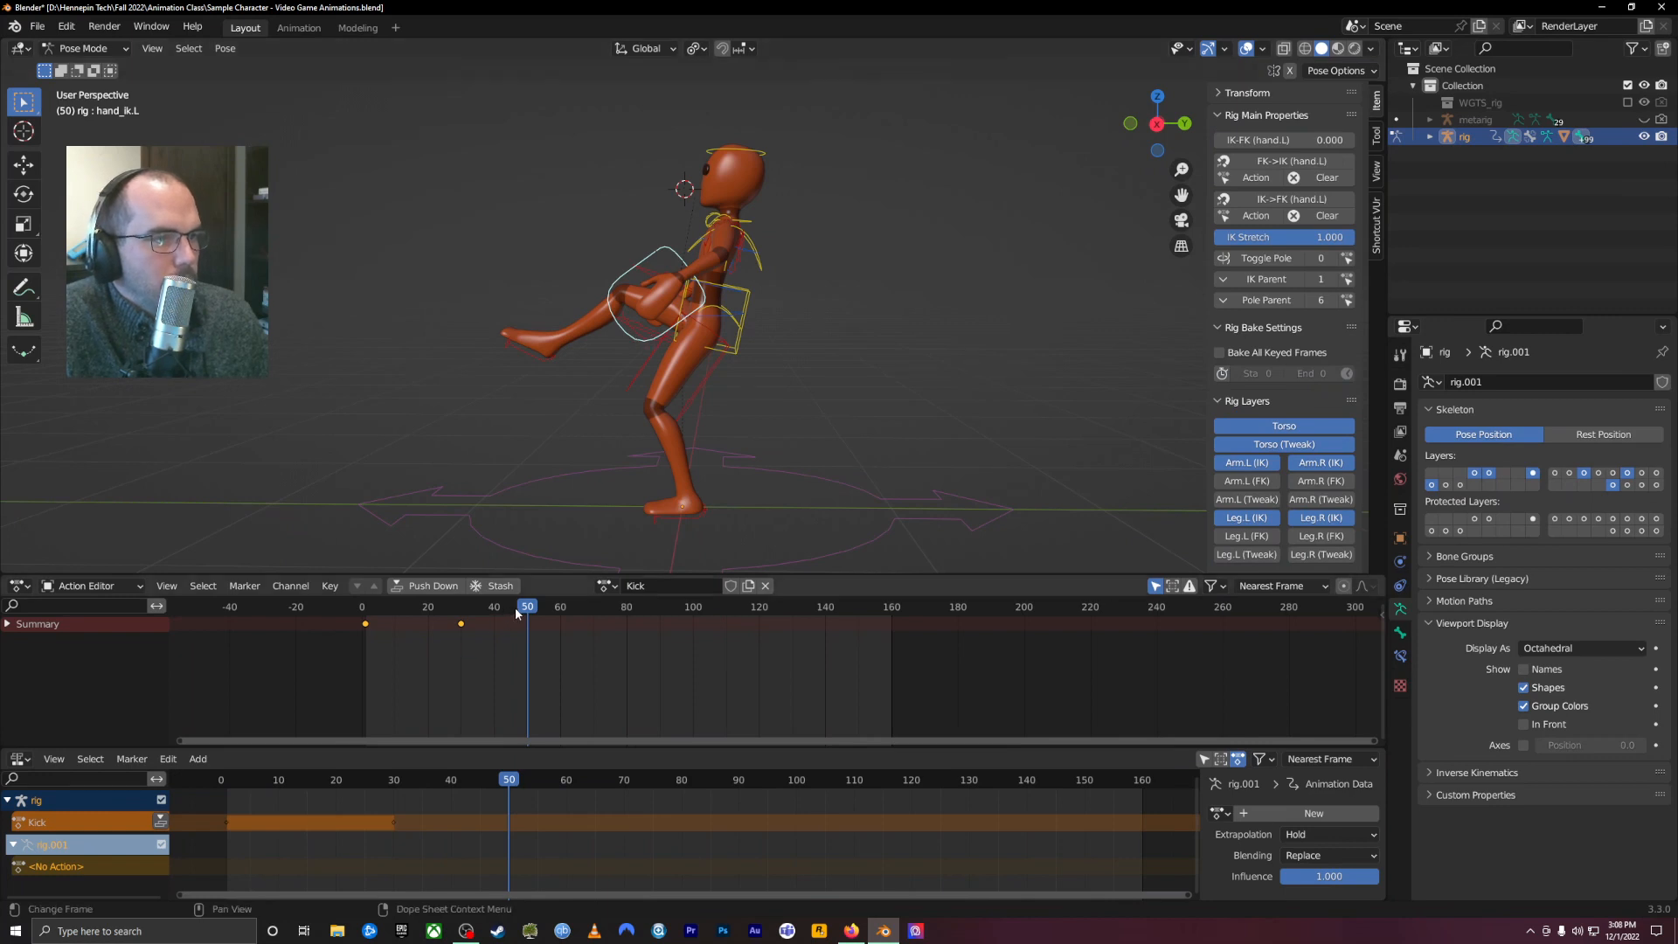
At frame 50, extend the right foot IK control forward again and pull the left hand IK control back toward the hip.
{"action": "mouse_move", "coordinate": [515, 606]}
{"action": "left_mouse_down"}
{"action": "mouse_move", "coordinate": [405, 617]}
{"action": "mouse_move", "coordinate": [529, 617]}
{"action": "left_mouse_up"}
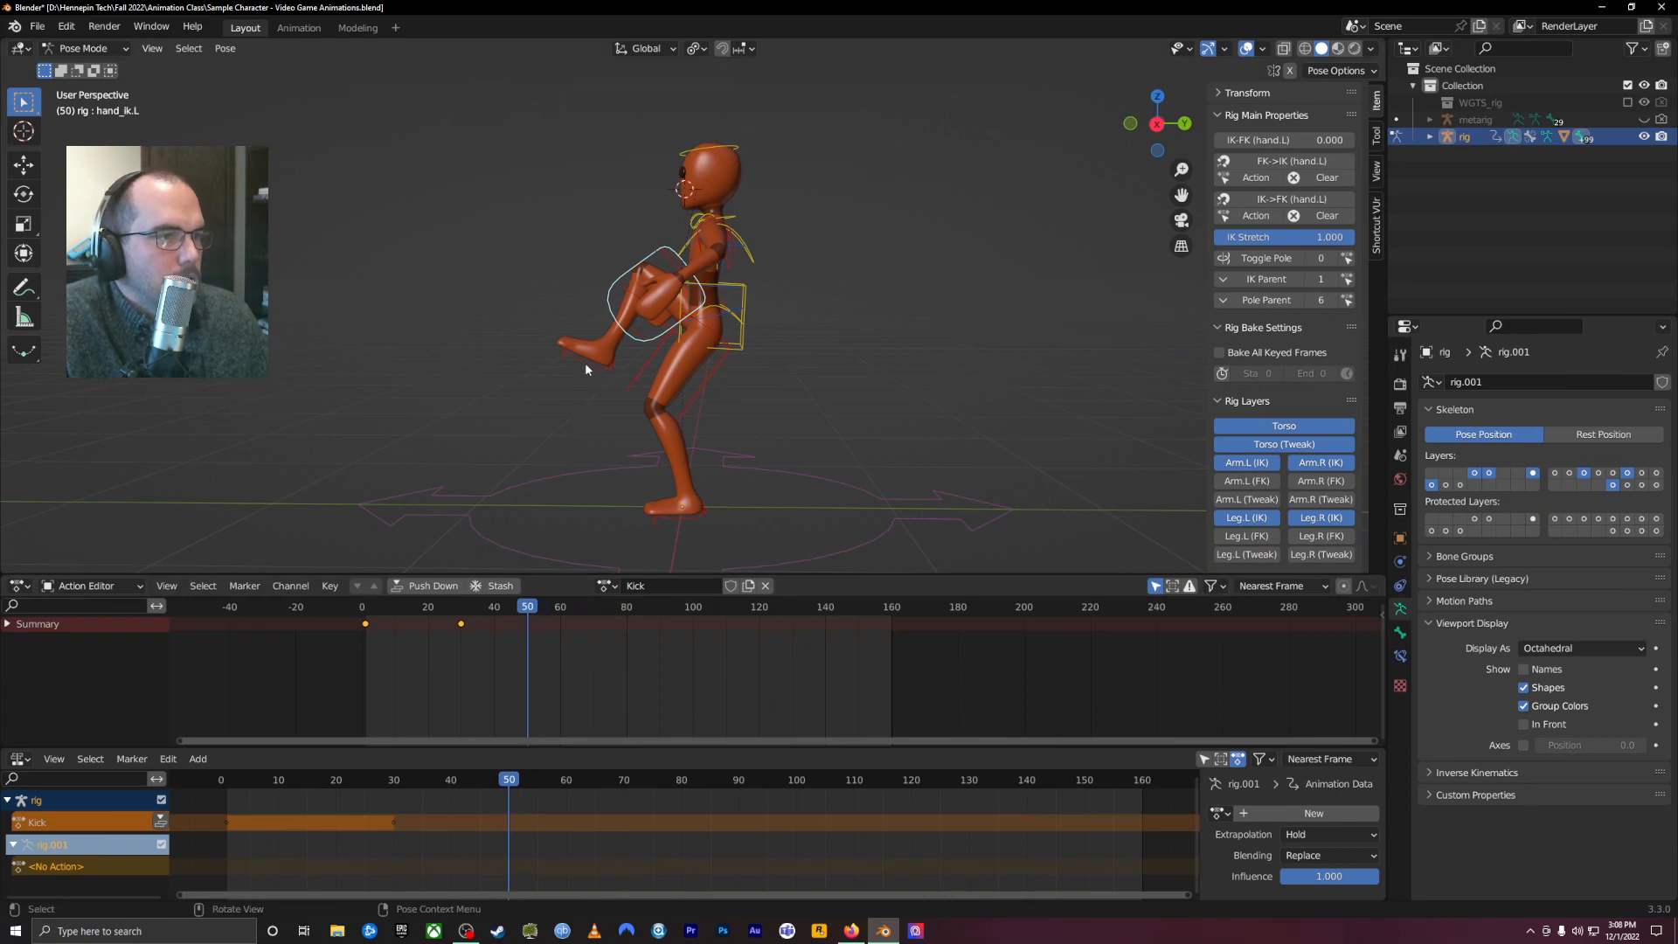
{"action": "left_click_drag", "start_coordinate": [585, 362], "coordinate": [530, 366]}
{"action": "left_click", "coordinate": [673, 247]}
{"action": "key", "text": "g"}
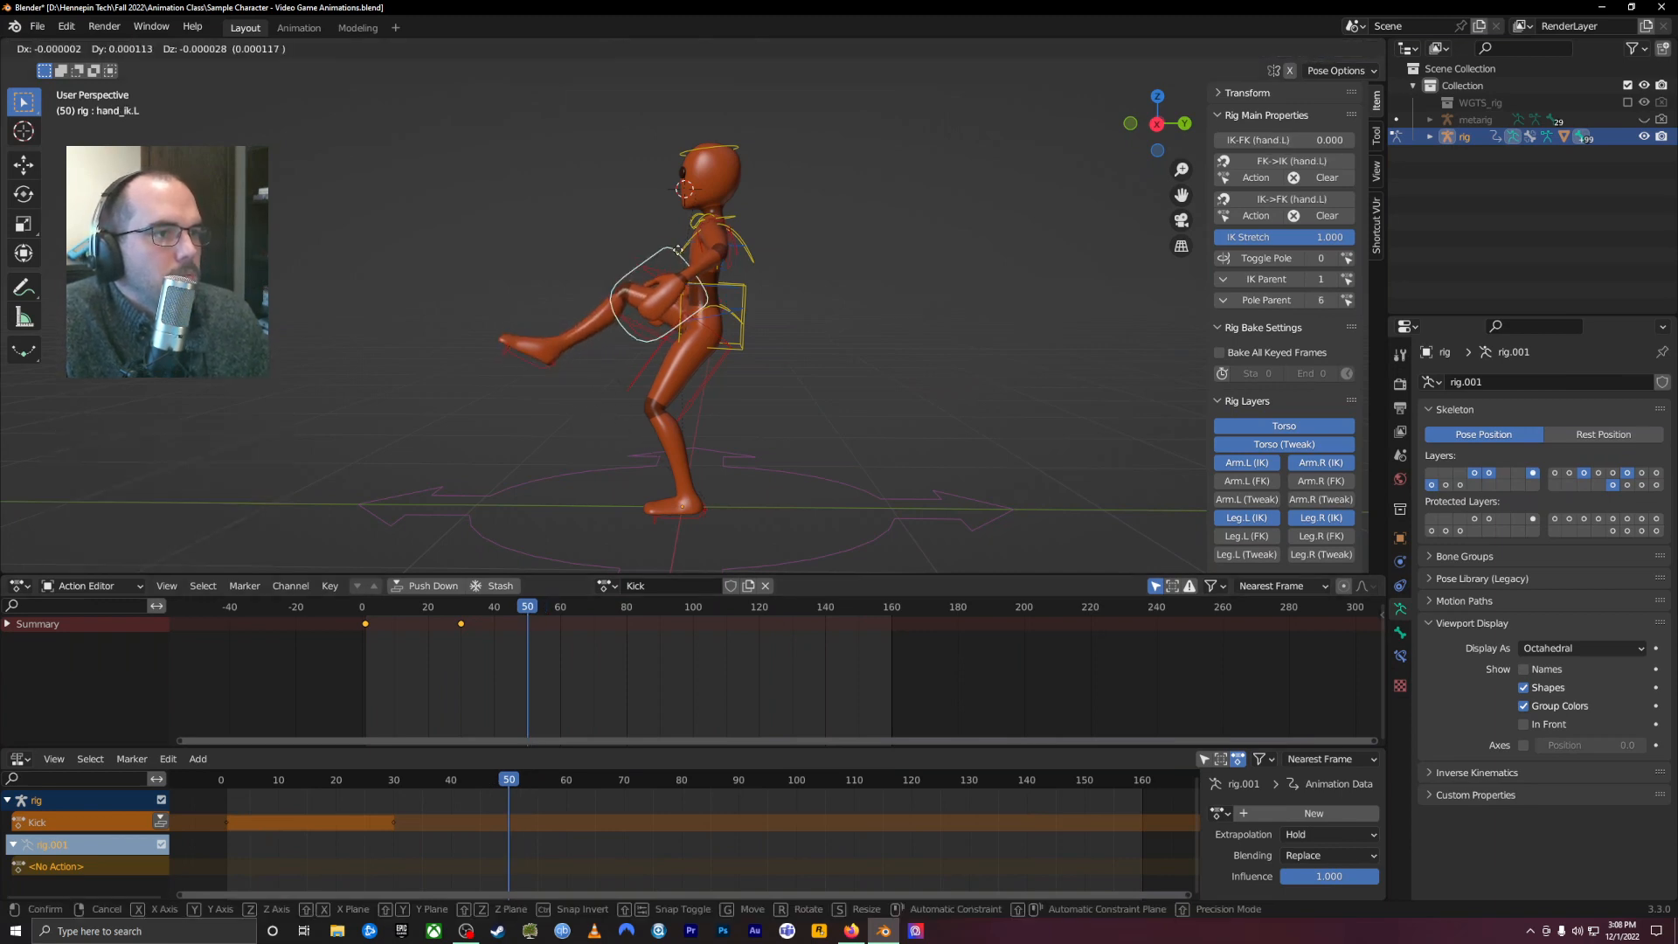
{"action": "left_click", "coordinate": [710, 265]}
From the character's right side, pull the right hand IK control back beside the hip.
{"action": "left_click", "coordinate": [680, 346]}
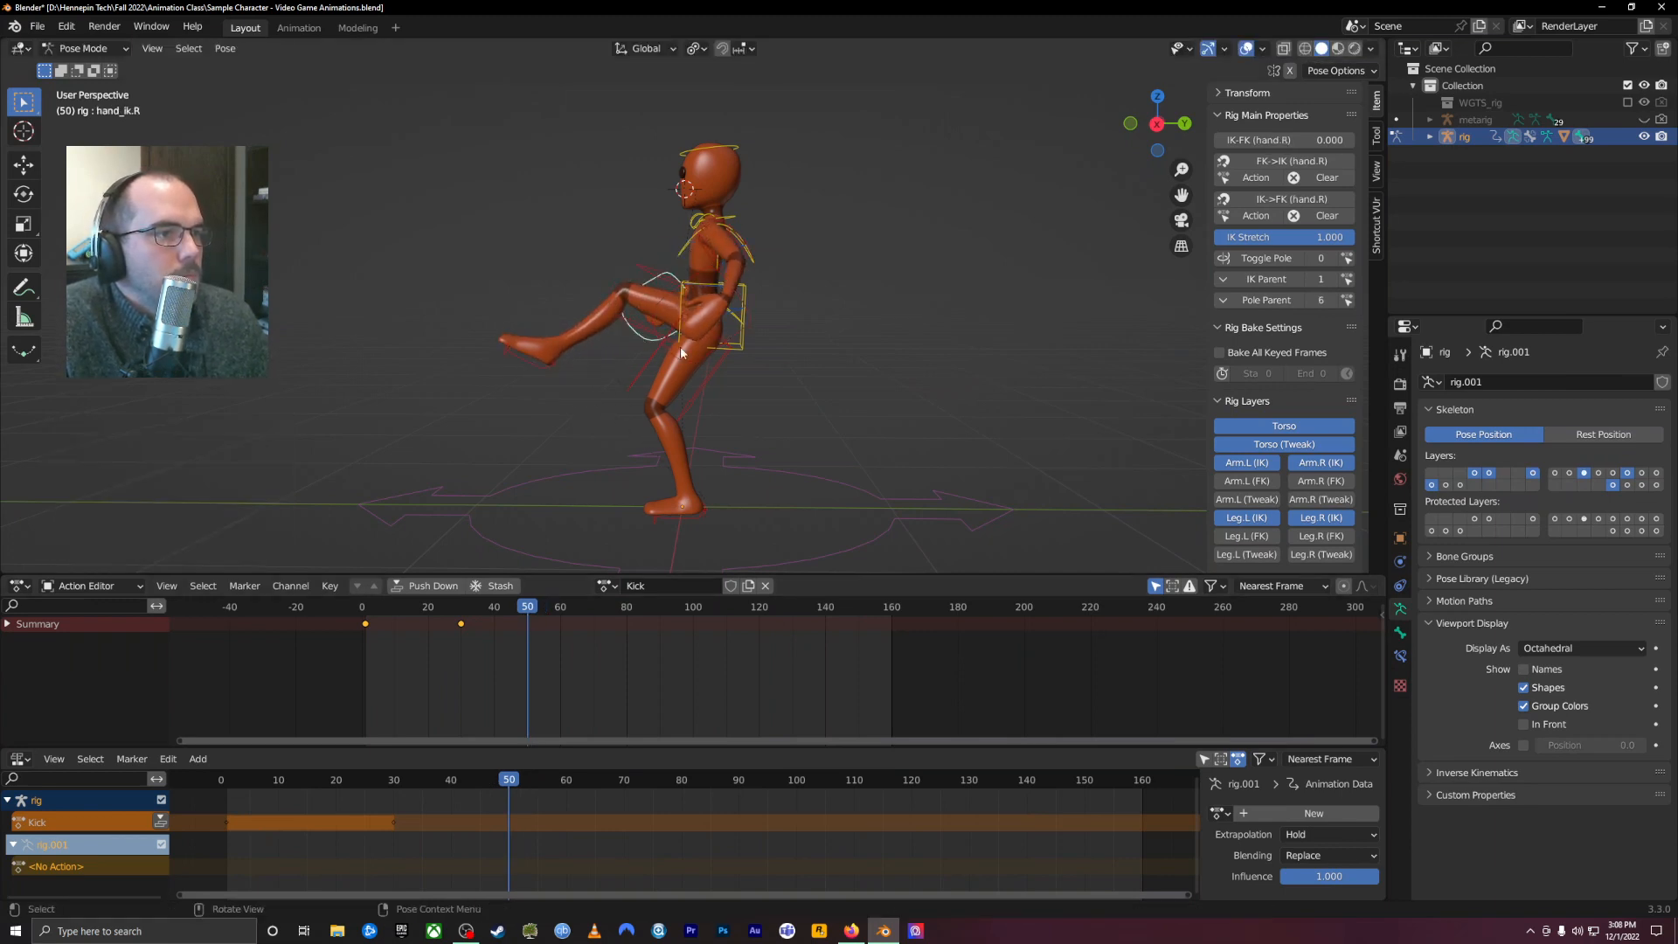
{"action": "middle_click_drag", "start_coordinate": [680, 346], "coordinate": [1078, 367]}
{"action": "key", "text": "g"}
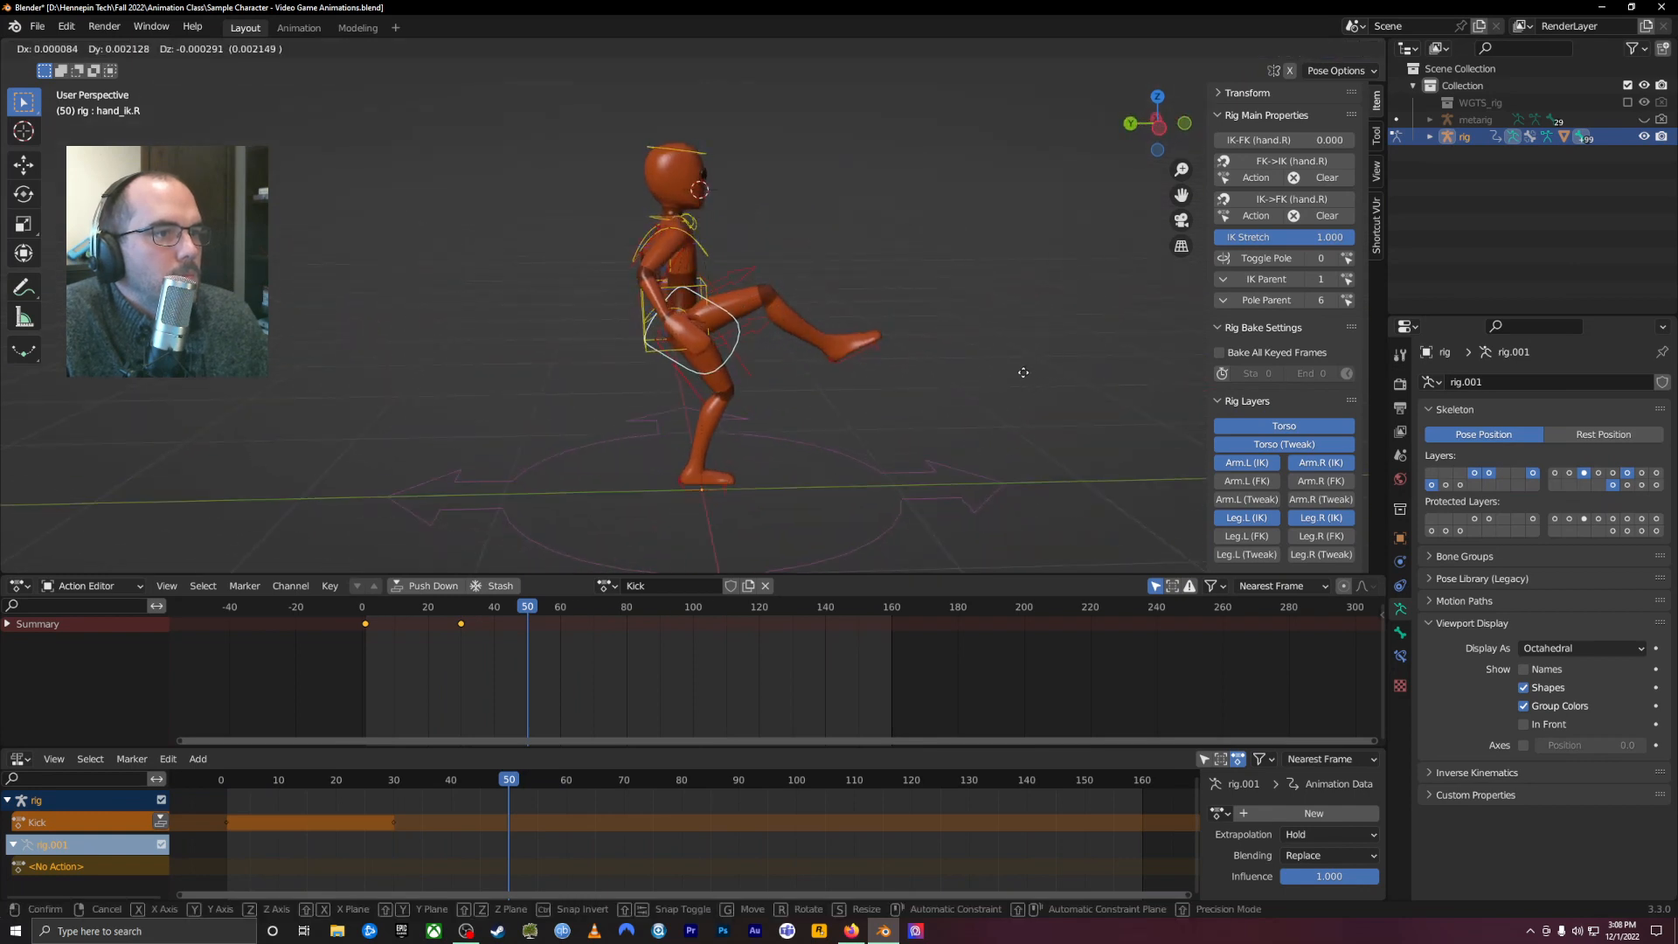
{"action": "left_click", "coordinate": [1019, 372]}
{"action": "middle_click_drag", "start_coordinate": [818, 407], "coordinate": [860, 360]}
Rotate the torso control about -15.7 degrees to lean back and shift it about 0.045 backward in Y.
{"action": "left_click", "coordinate": [654, 319]}
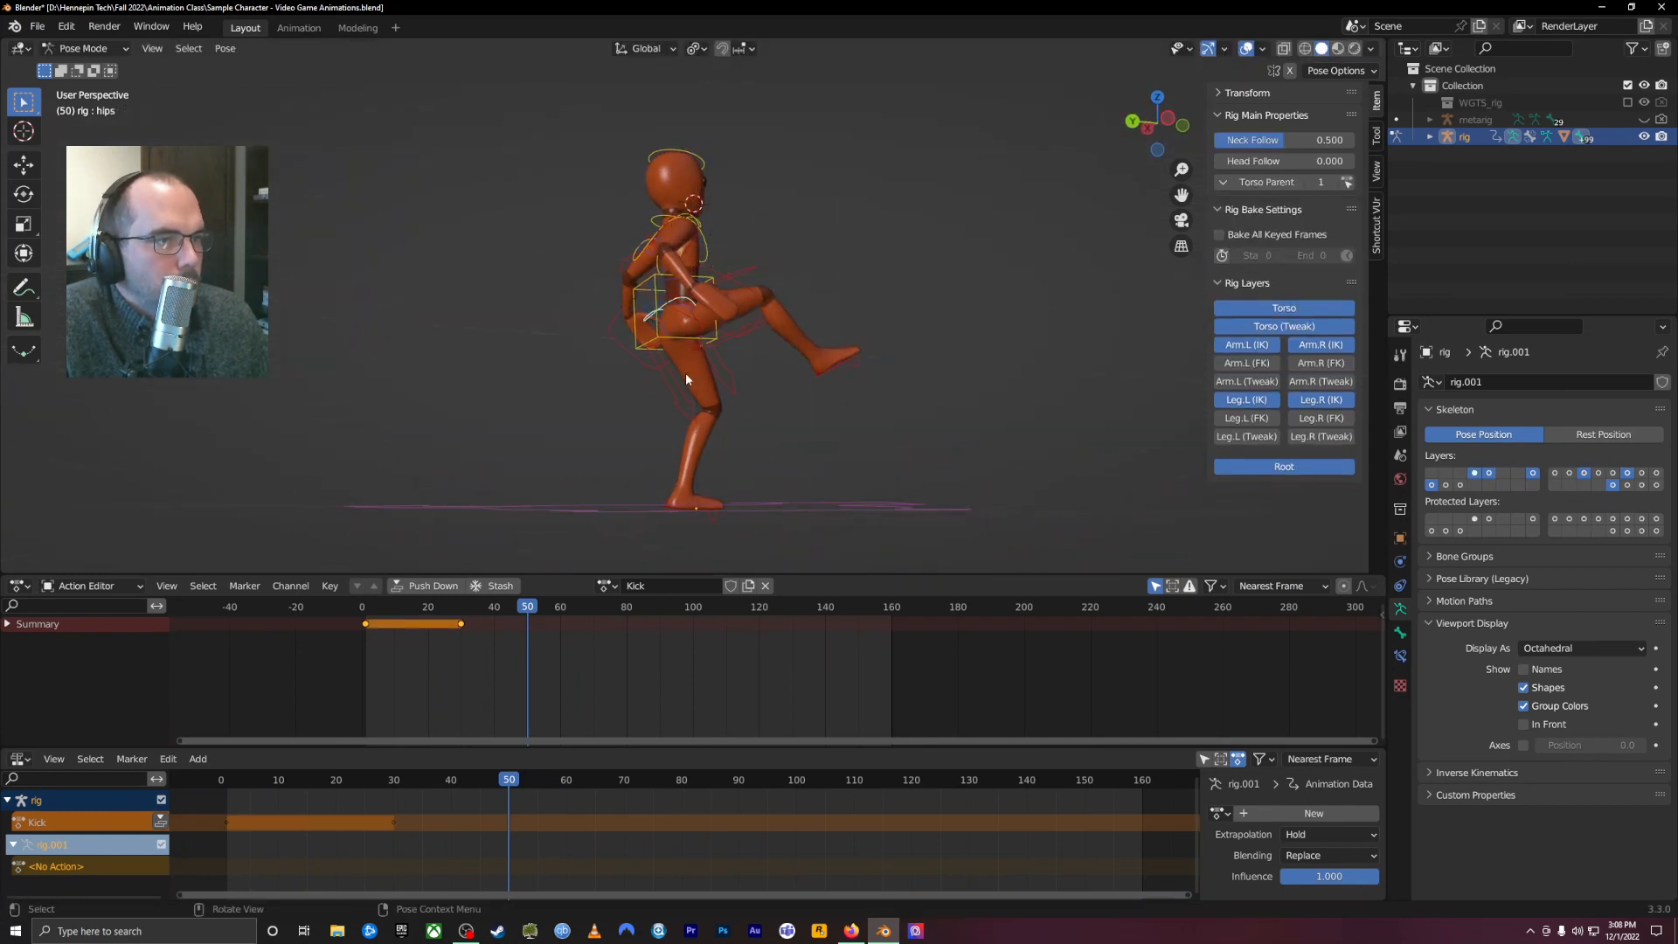
{"action": "key", "text": "r"}
{"action": "left_click", "coordinate": [808, 420]}
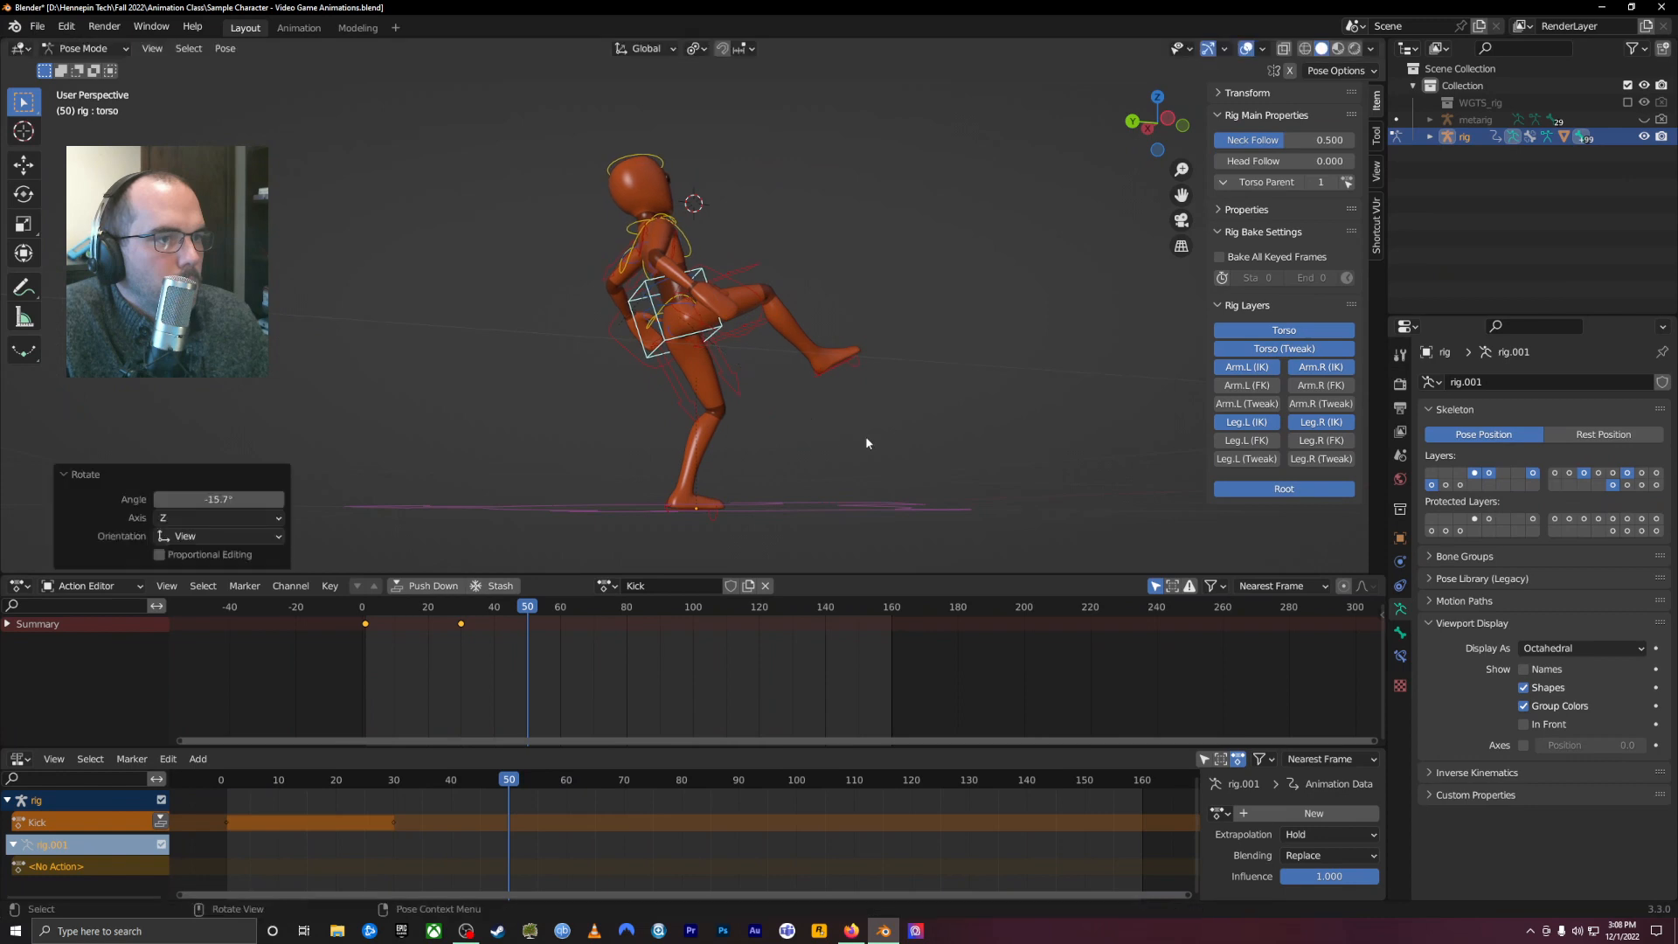
{"action": "middle_click_drag", "start_coordinate": [865, 436], "coordinate": [826, 443]}
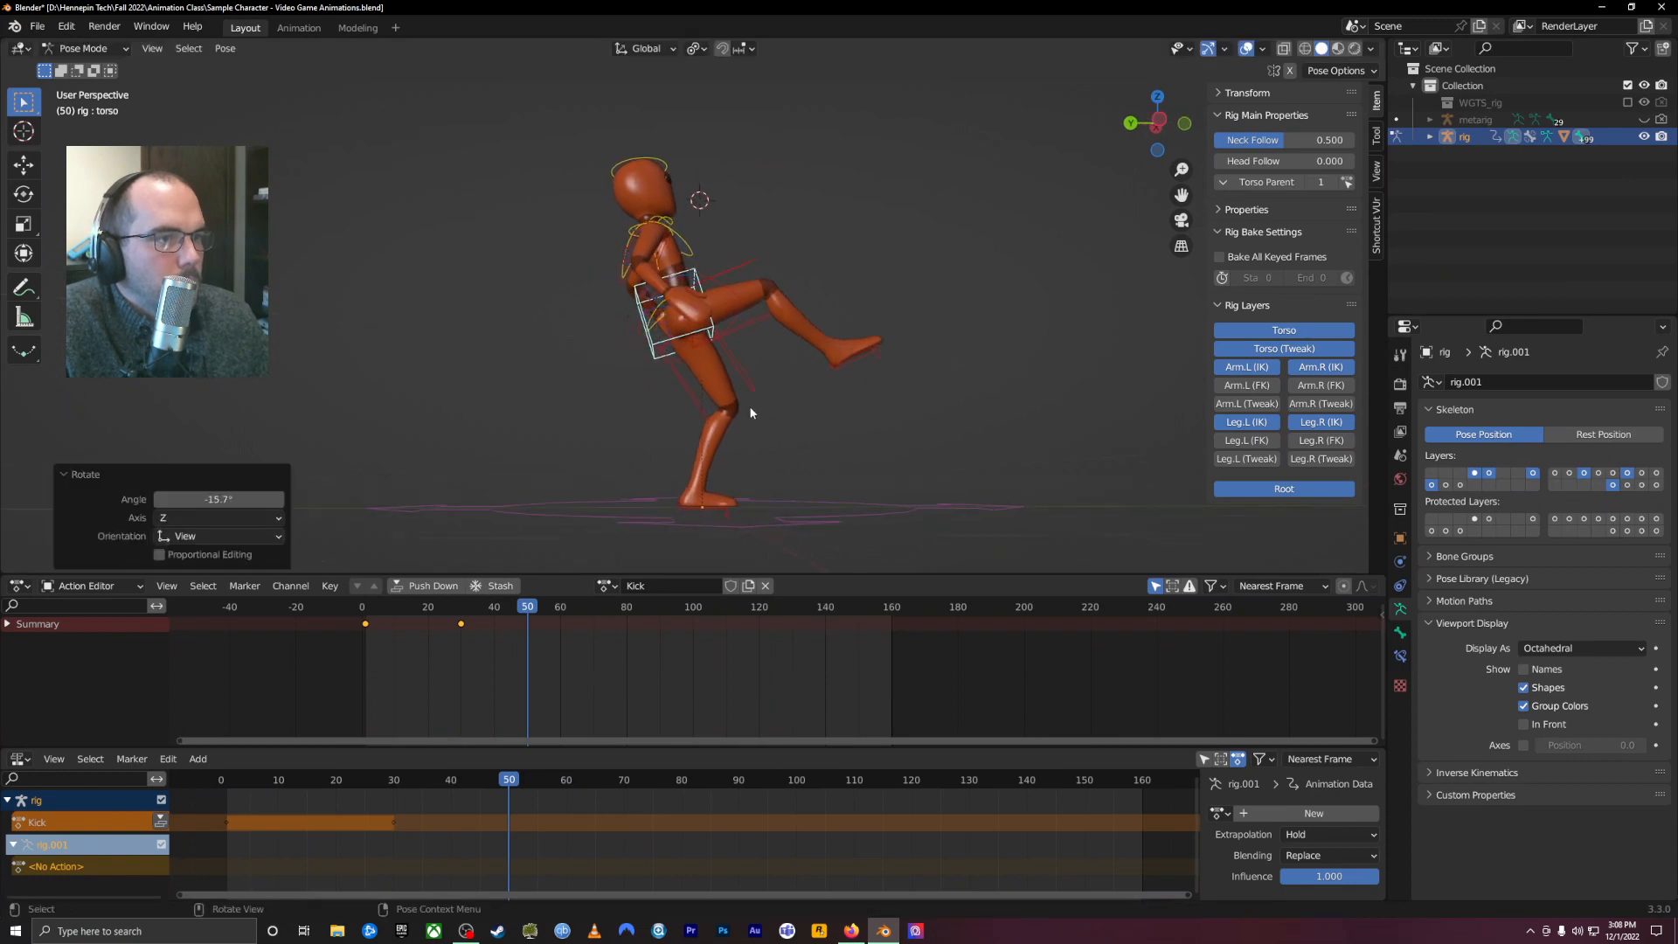
{"action": "key", "text": "g"}
{"action": "left_click", "coordinate": [798, 420]}
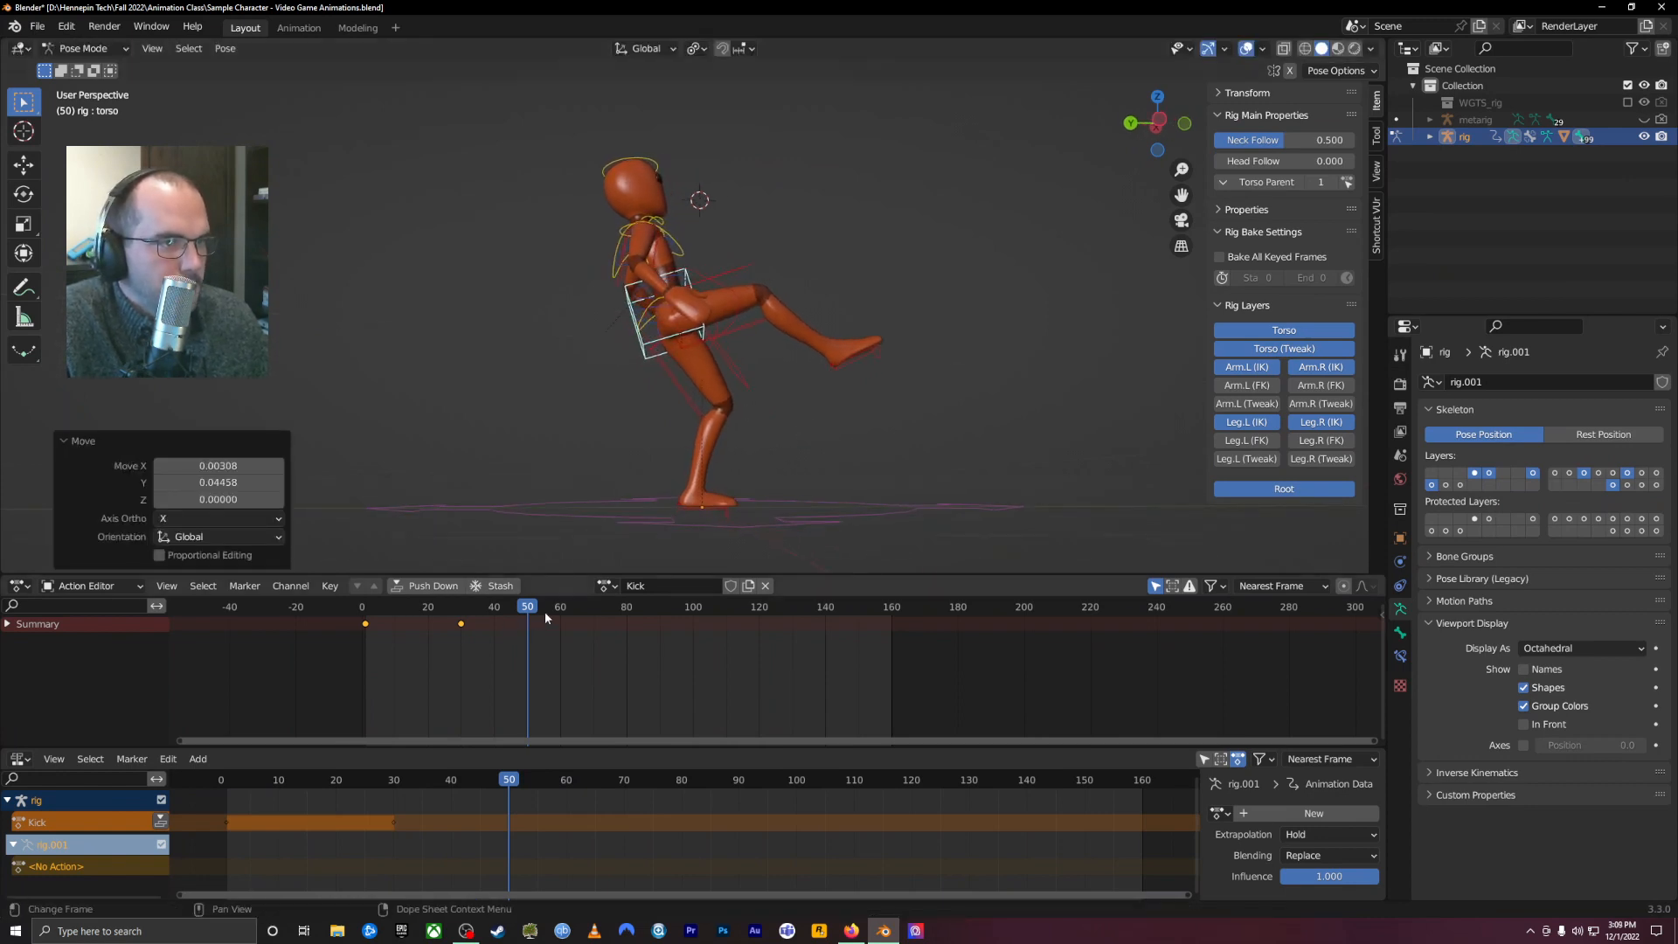
Push the right foot IK control about 0.08 further forward in Y and raise it about 0.08 in Z.
{"action": "left_click", "coordinate": [863, 364]}
{"action": "key", "text": "g"}
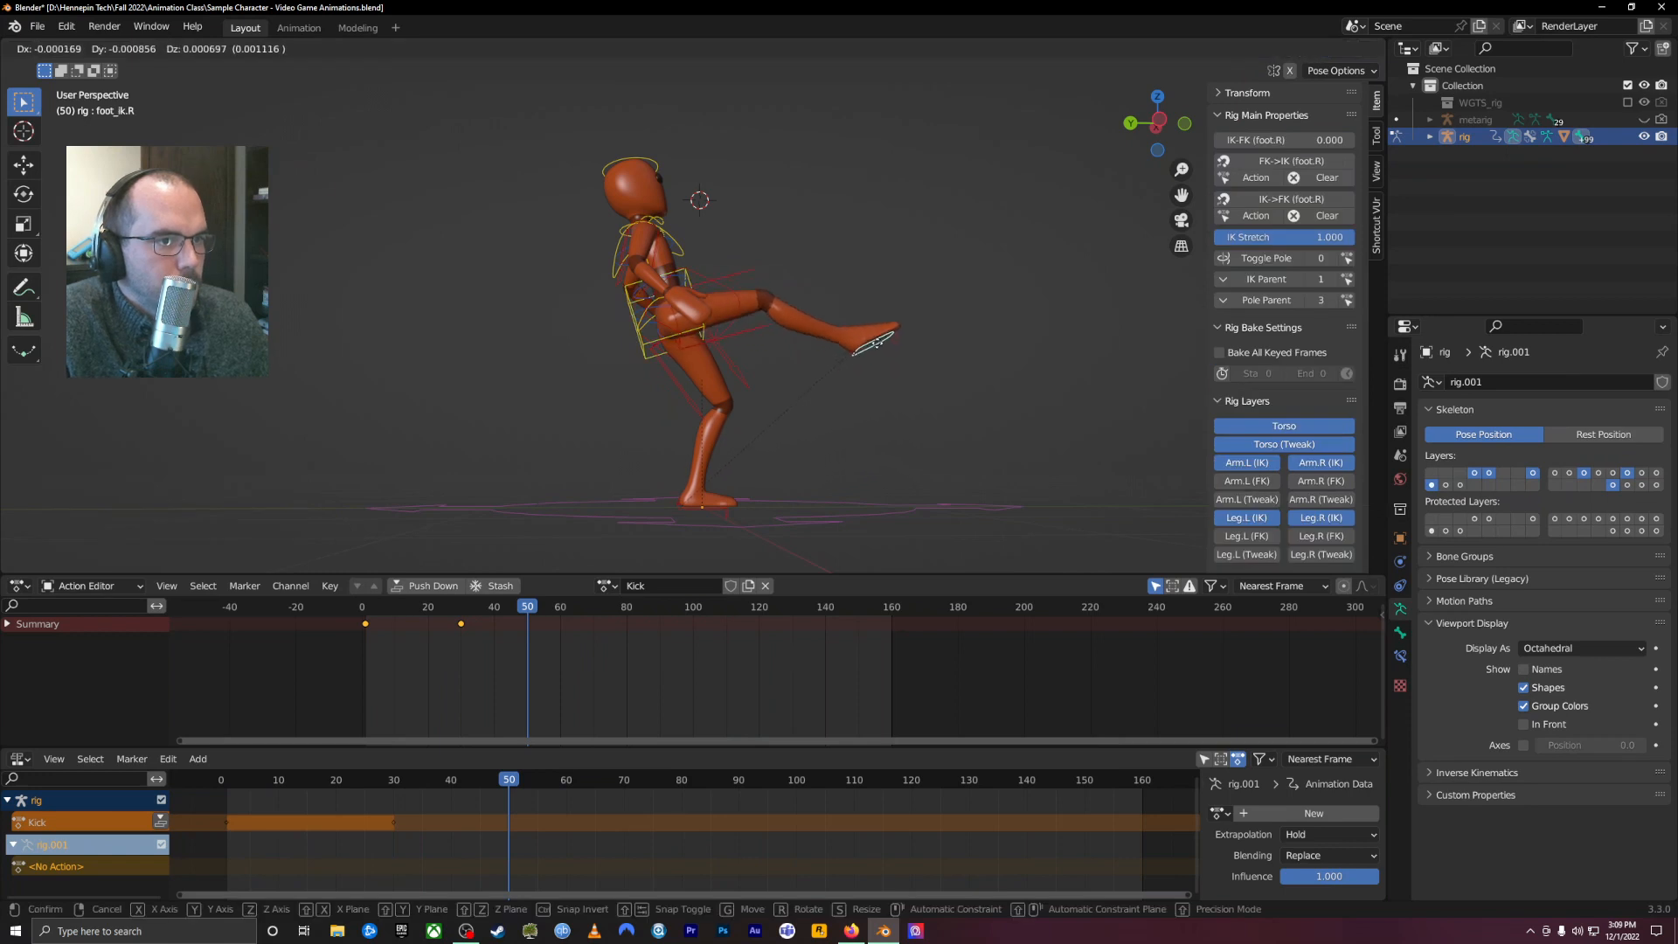
{"action": "left_click", "coordinate": [956, 363]}
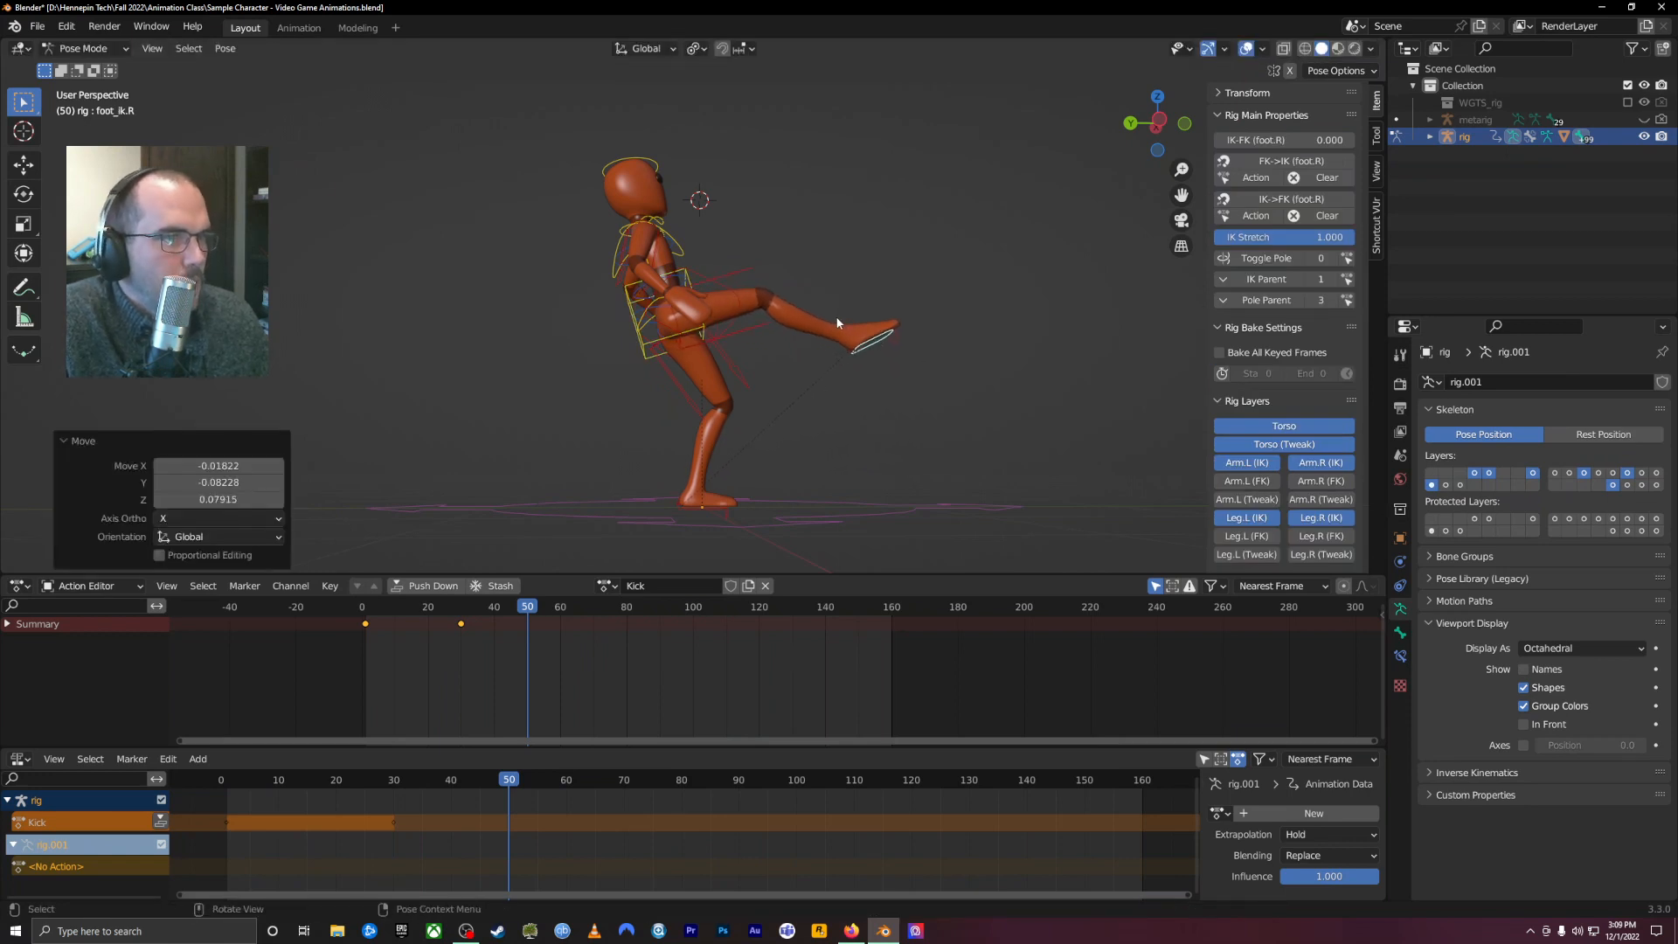
Select all of the rig's controls and keyframe the full kick pose at frame 50.
{"action": "key", "text": "a"}
{"action": "key", "text": "i"}
{"action": "left_click", "coordinate": [778, 341]}
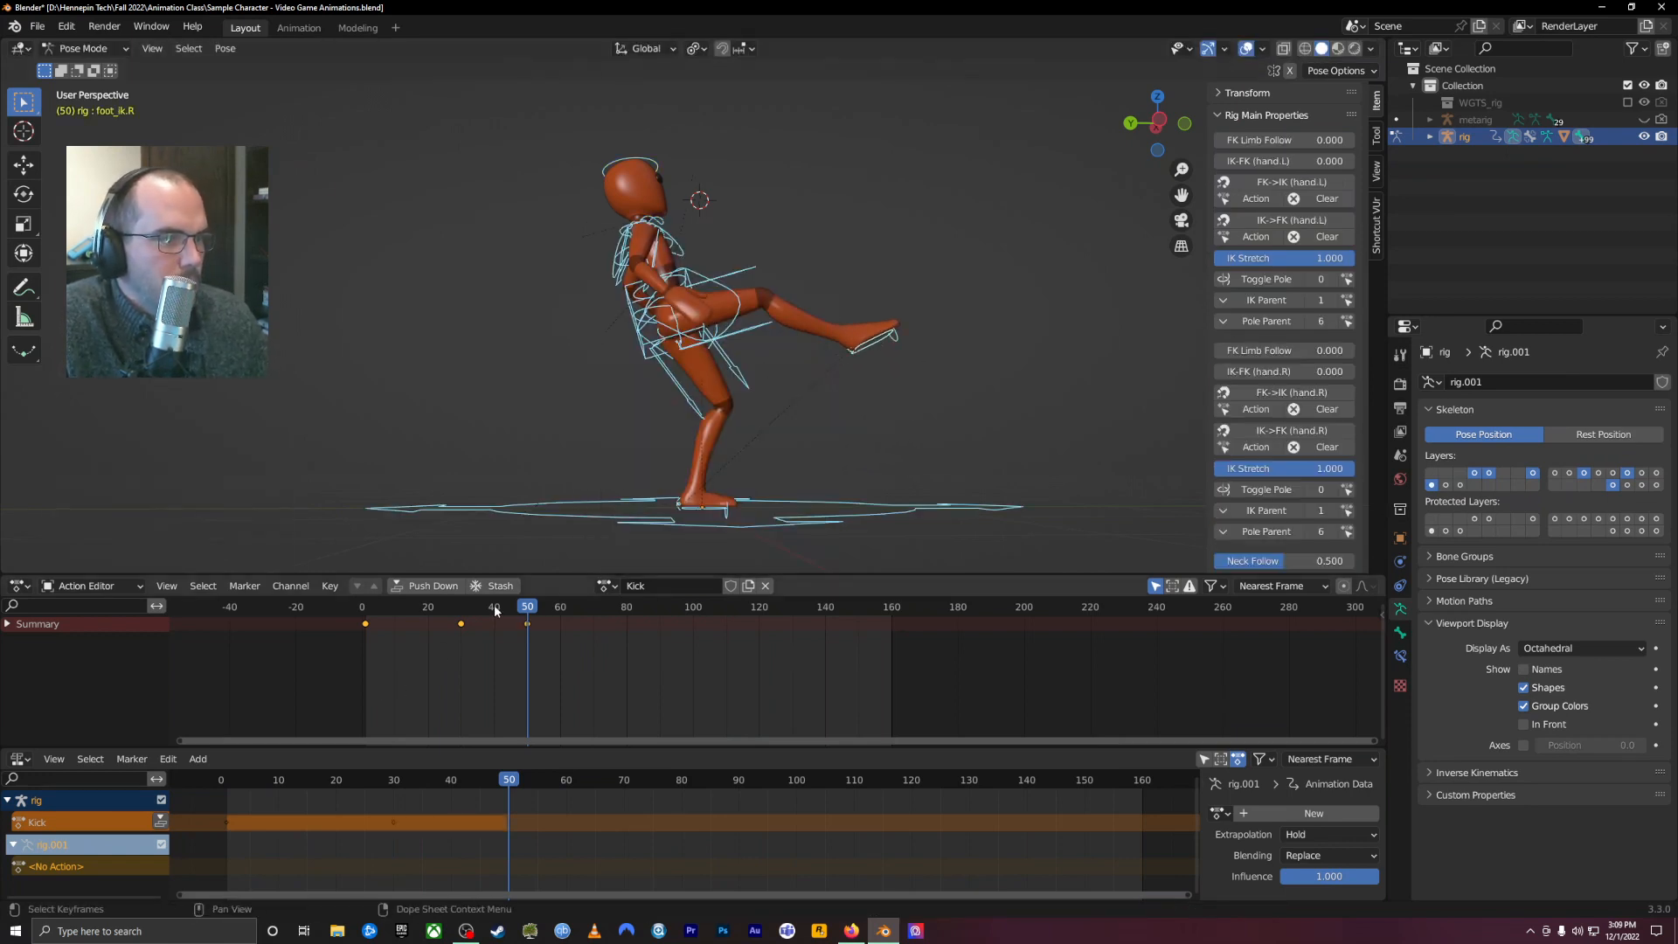
Play back the Kick action from its start to check the motion from wind-up to full extension.
{"action": "left_click_drag", "start_coordinate": [495, 610], "coordinate": [366, 609]}
{"action": "key", "text": "space"}
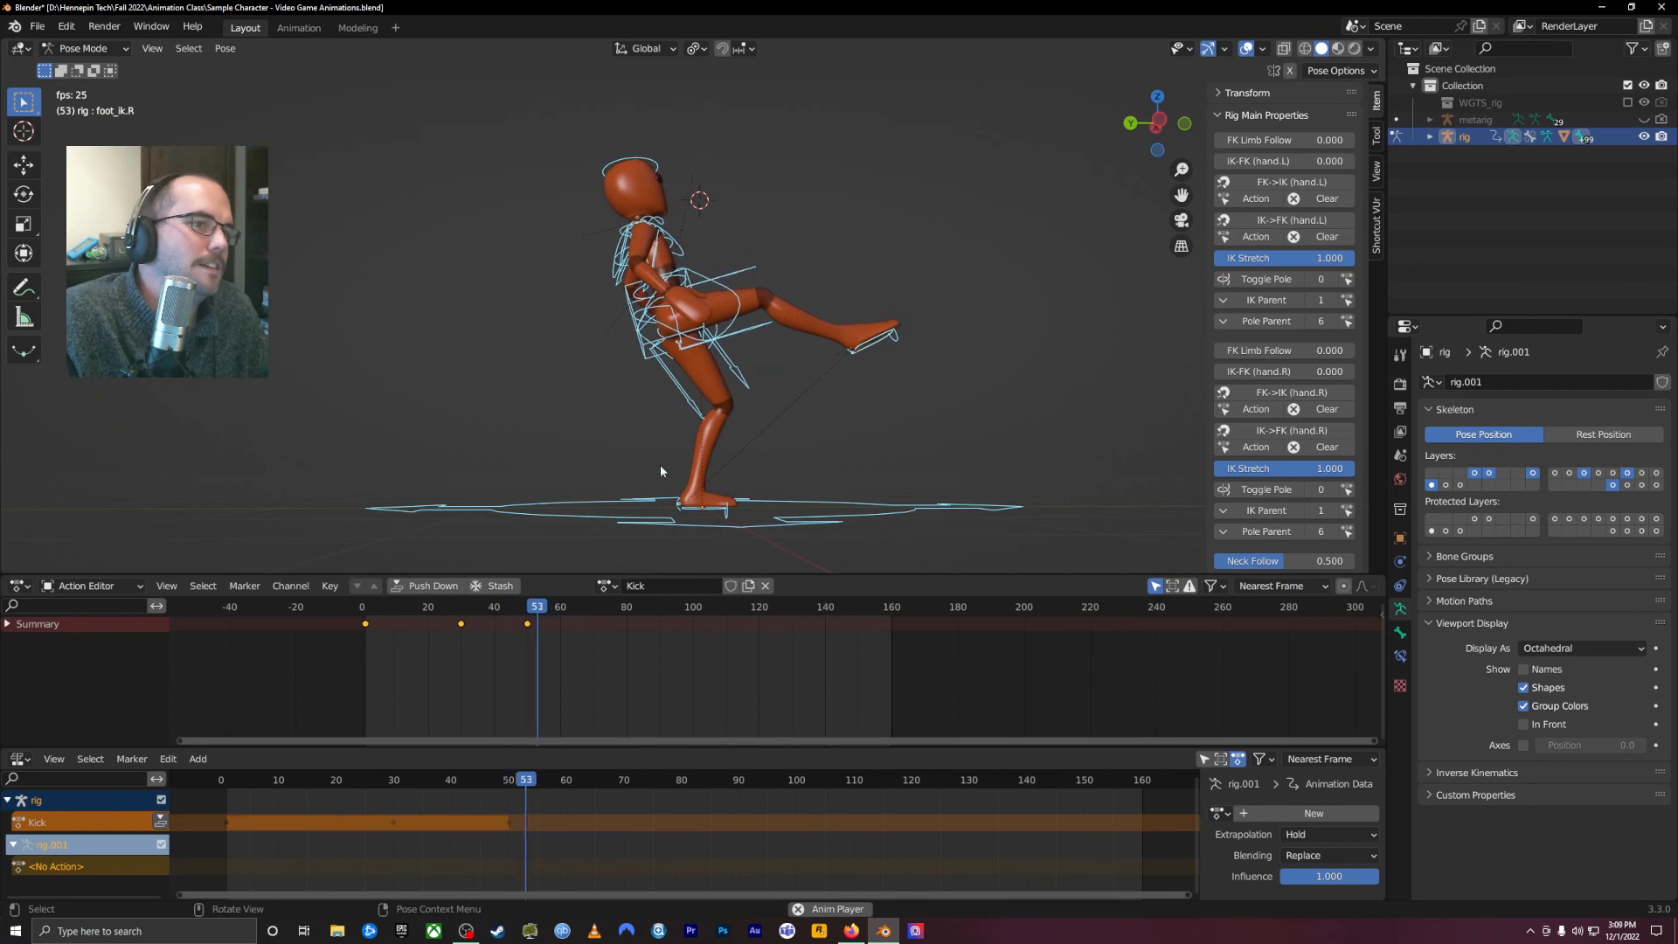
{"action": "key", "text": "space"}
{"action": "middle_click_drag", "start_coordinate": [767, 407], "coordinate": [682, 419]}
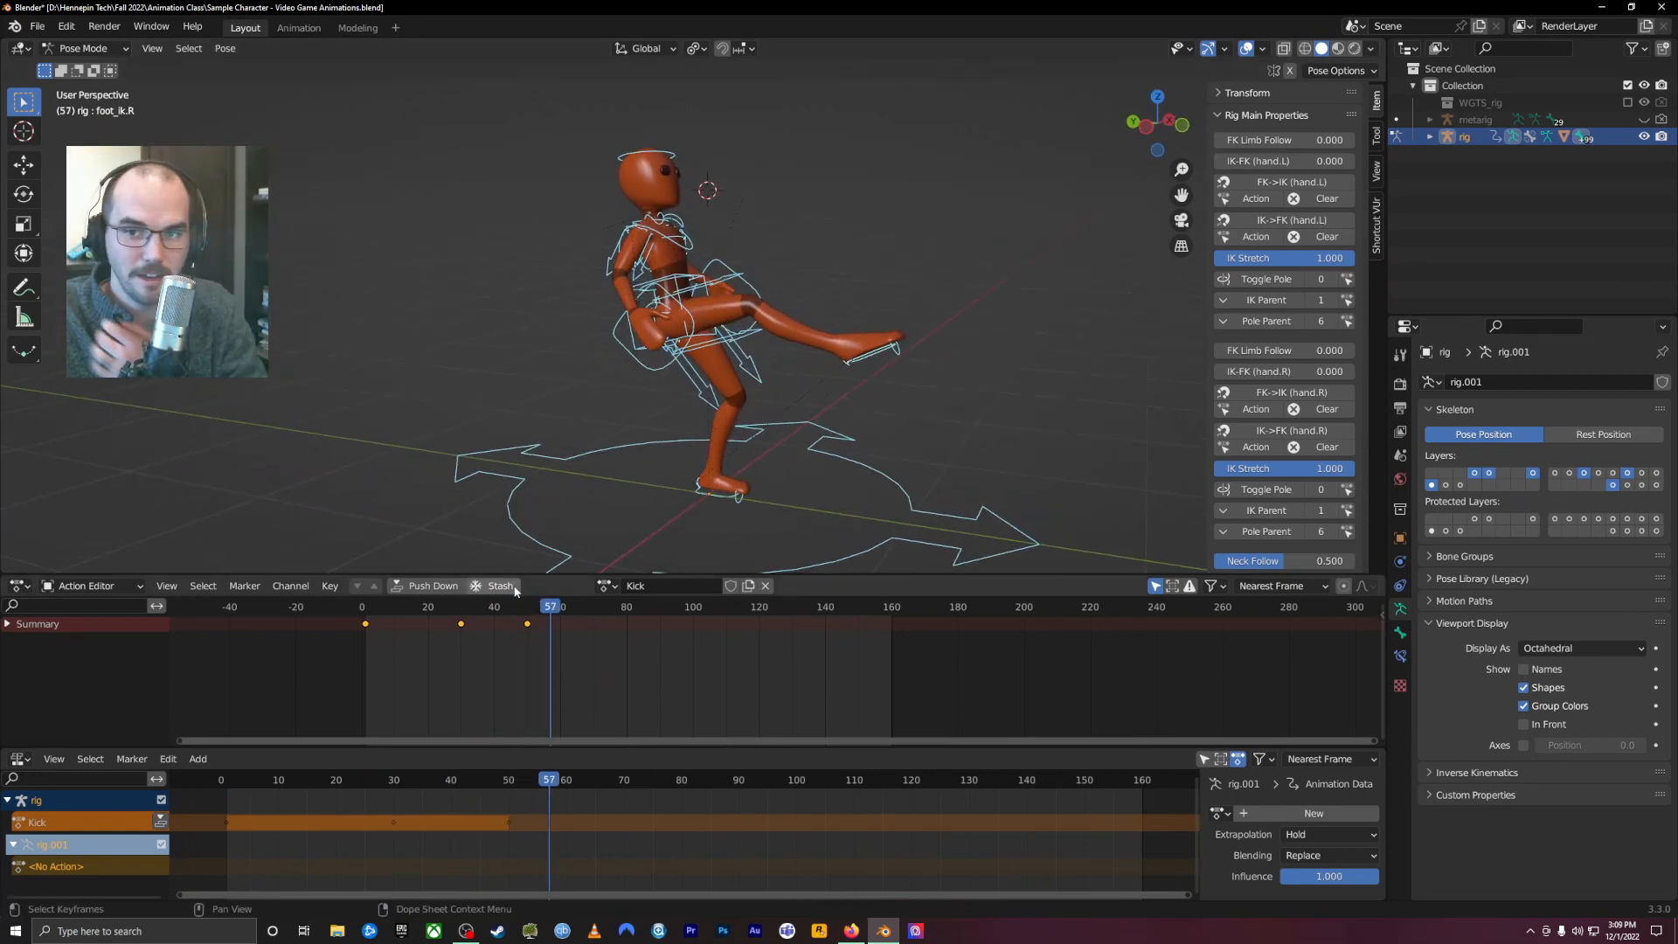
Advance the Kick action's current frame to 72.
{"action": "left_click", "coordinate": [555, 609]}
{"action": "left_click_drag", "start_coordinate": [556, 612], "coordinate": [593, 628]}
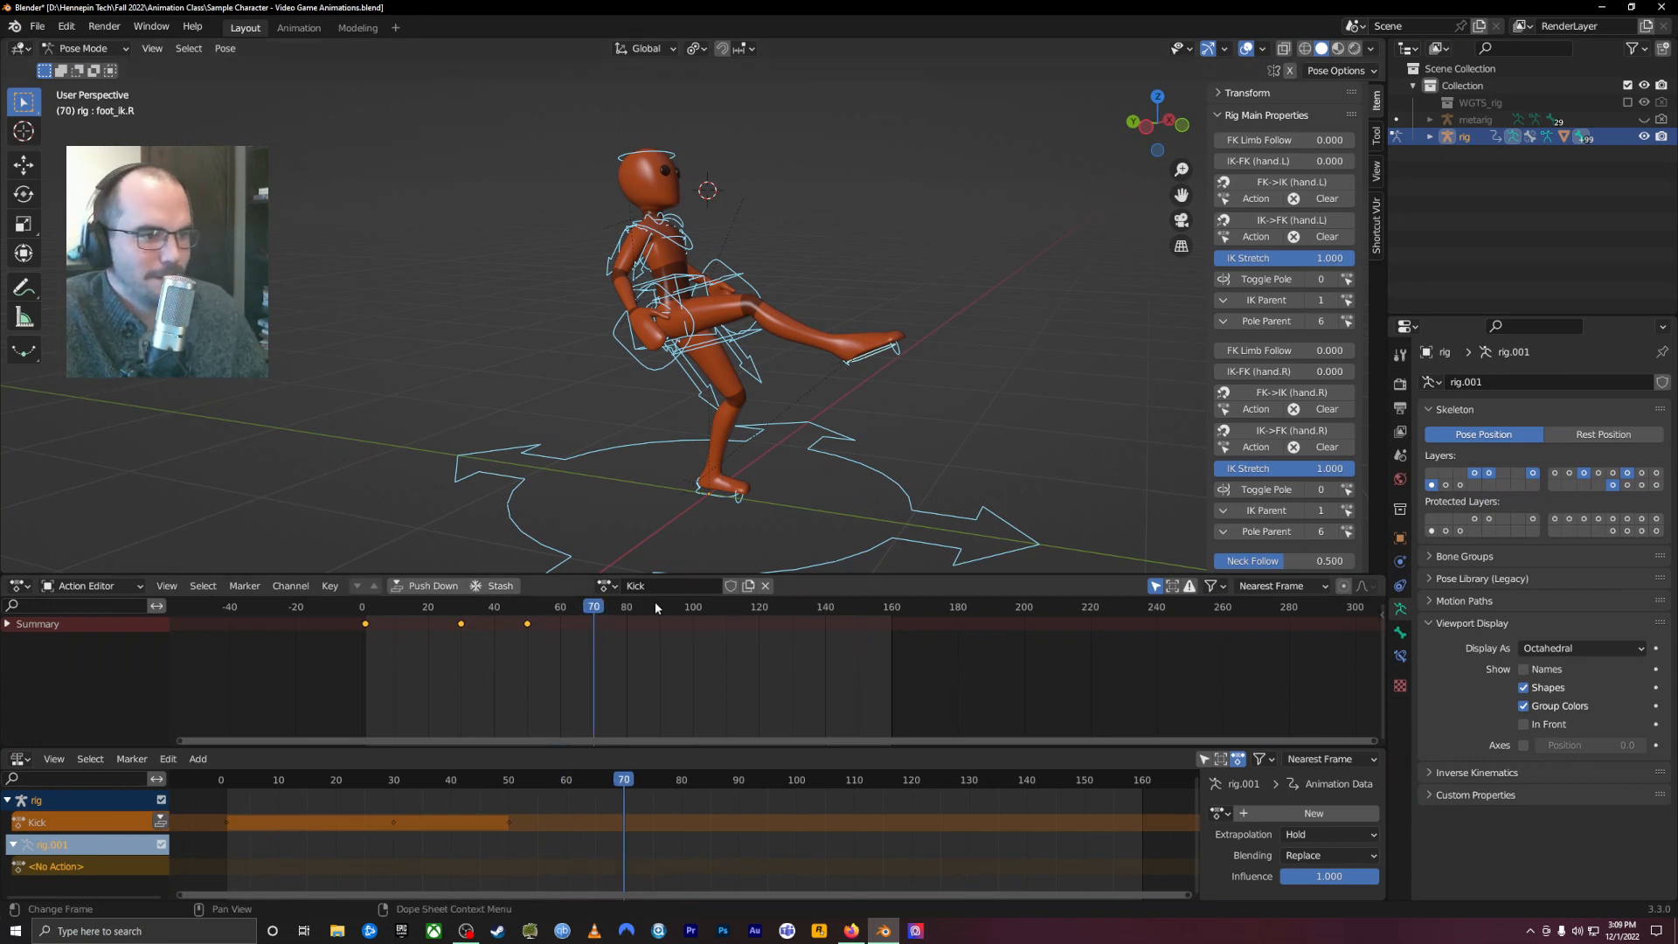
{"action": "key", "text": "Left"}
{"action": "key", "text": "Right"}
{"action": "key", "text": "Right"}
{"action": "key", "text": "Right"}
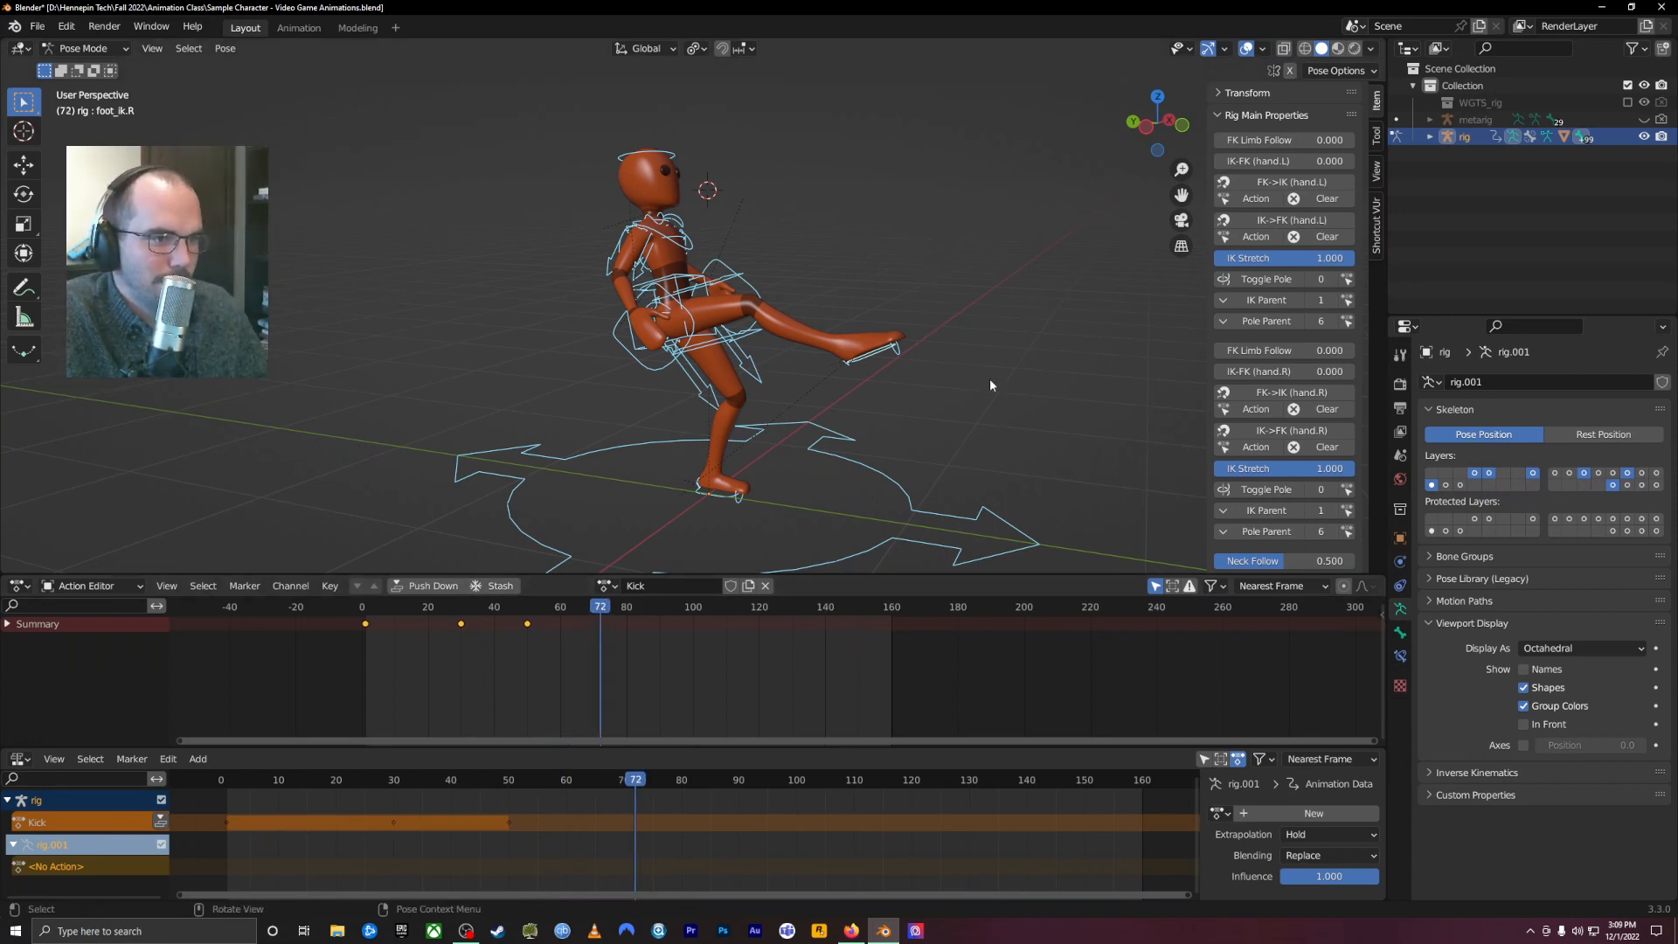
With all of the rig's controls selected, clear all pose transforms at frame 72 to return the character to its rest pose.
{"action": "middle_click_drag", "start_coordinate": [870, 357], "coordinate": [991, 338]}
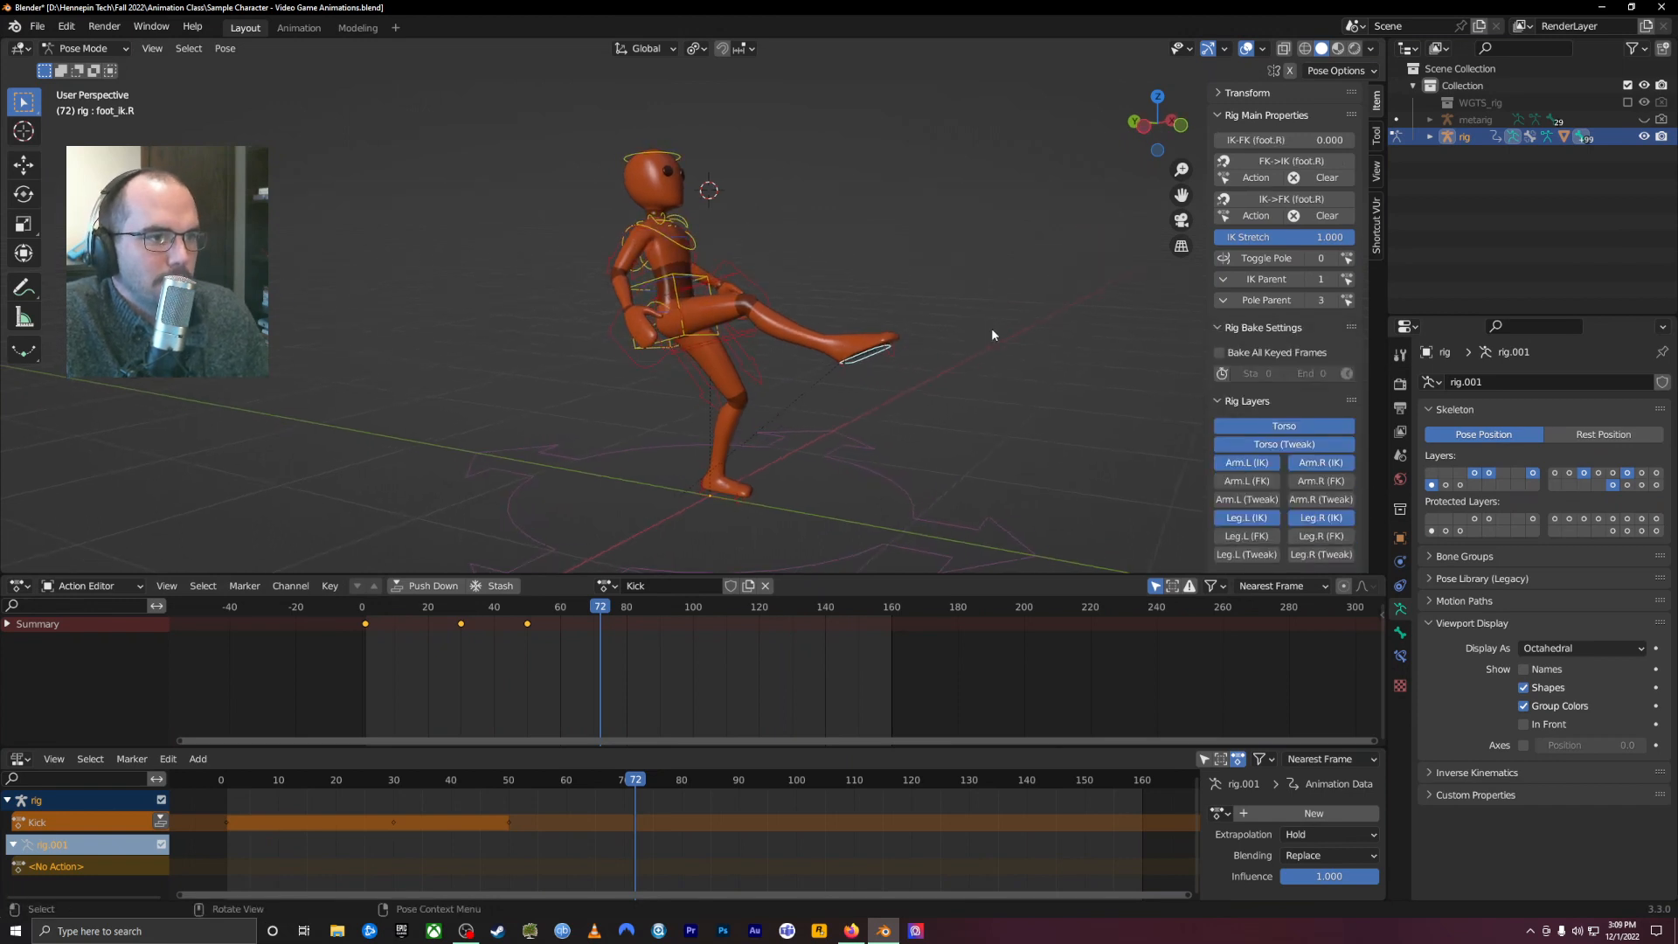
{"action": "left_click", "coordinate": [214, 49]}
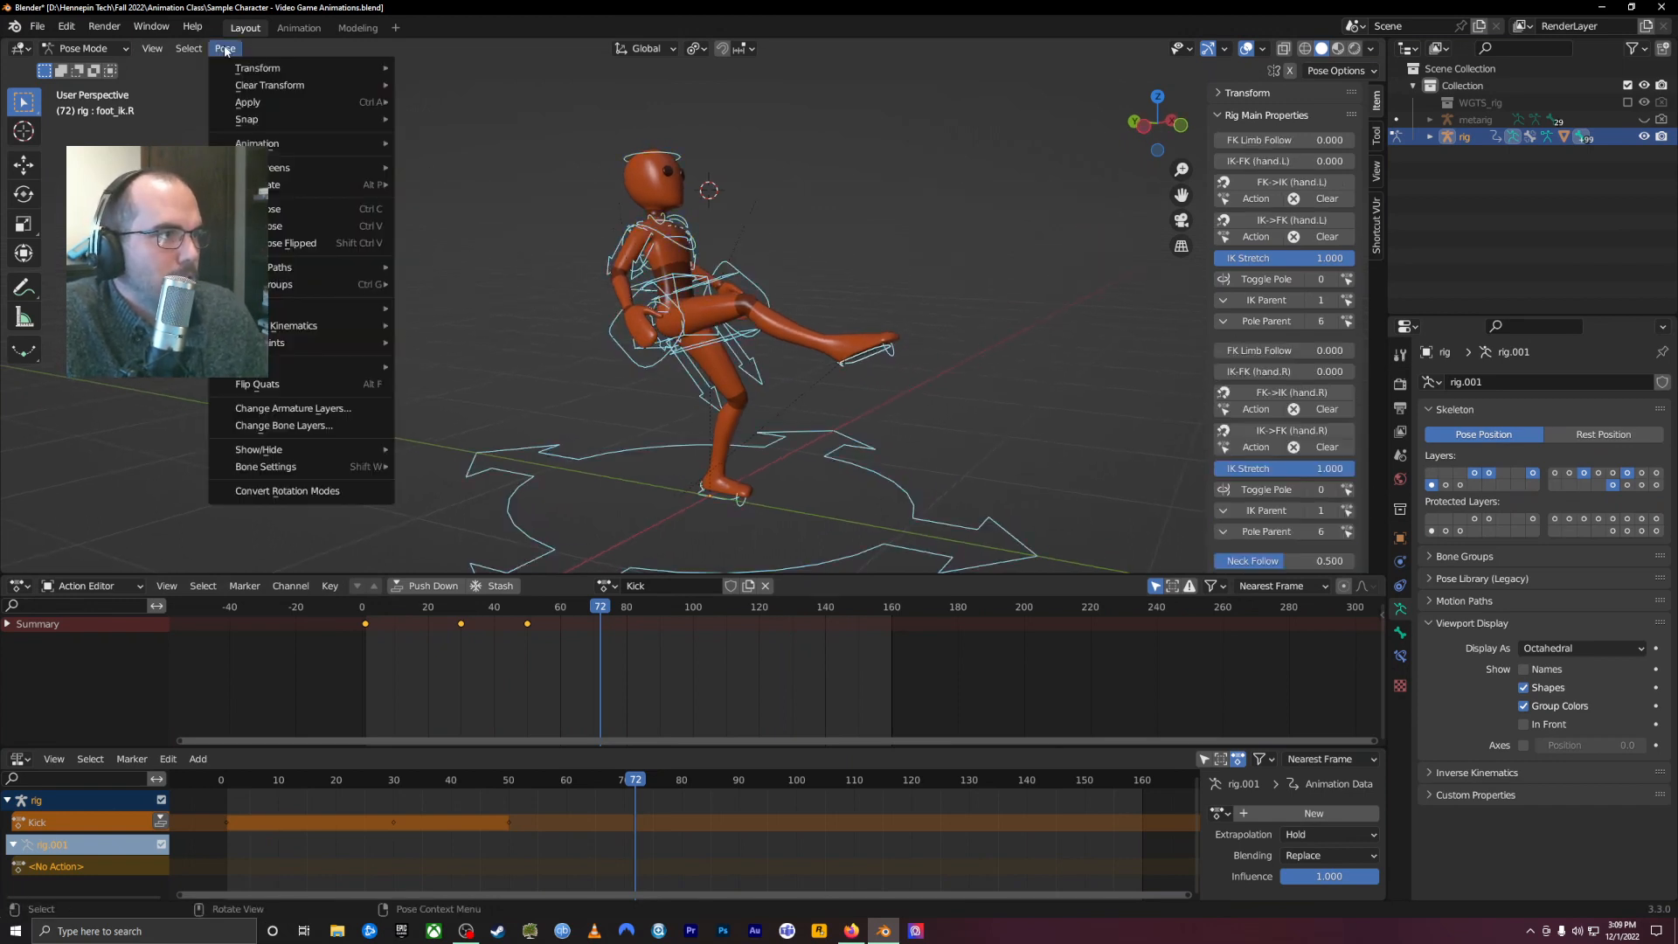
{"action": "mouse_move", "coordinate": [262, 85]}
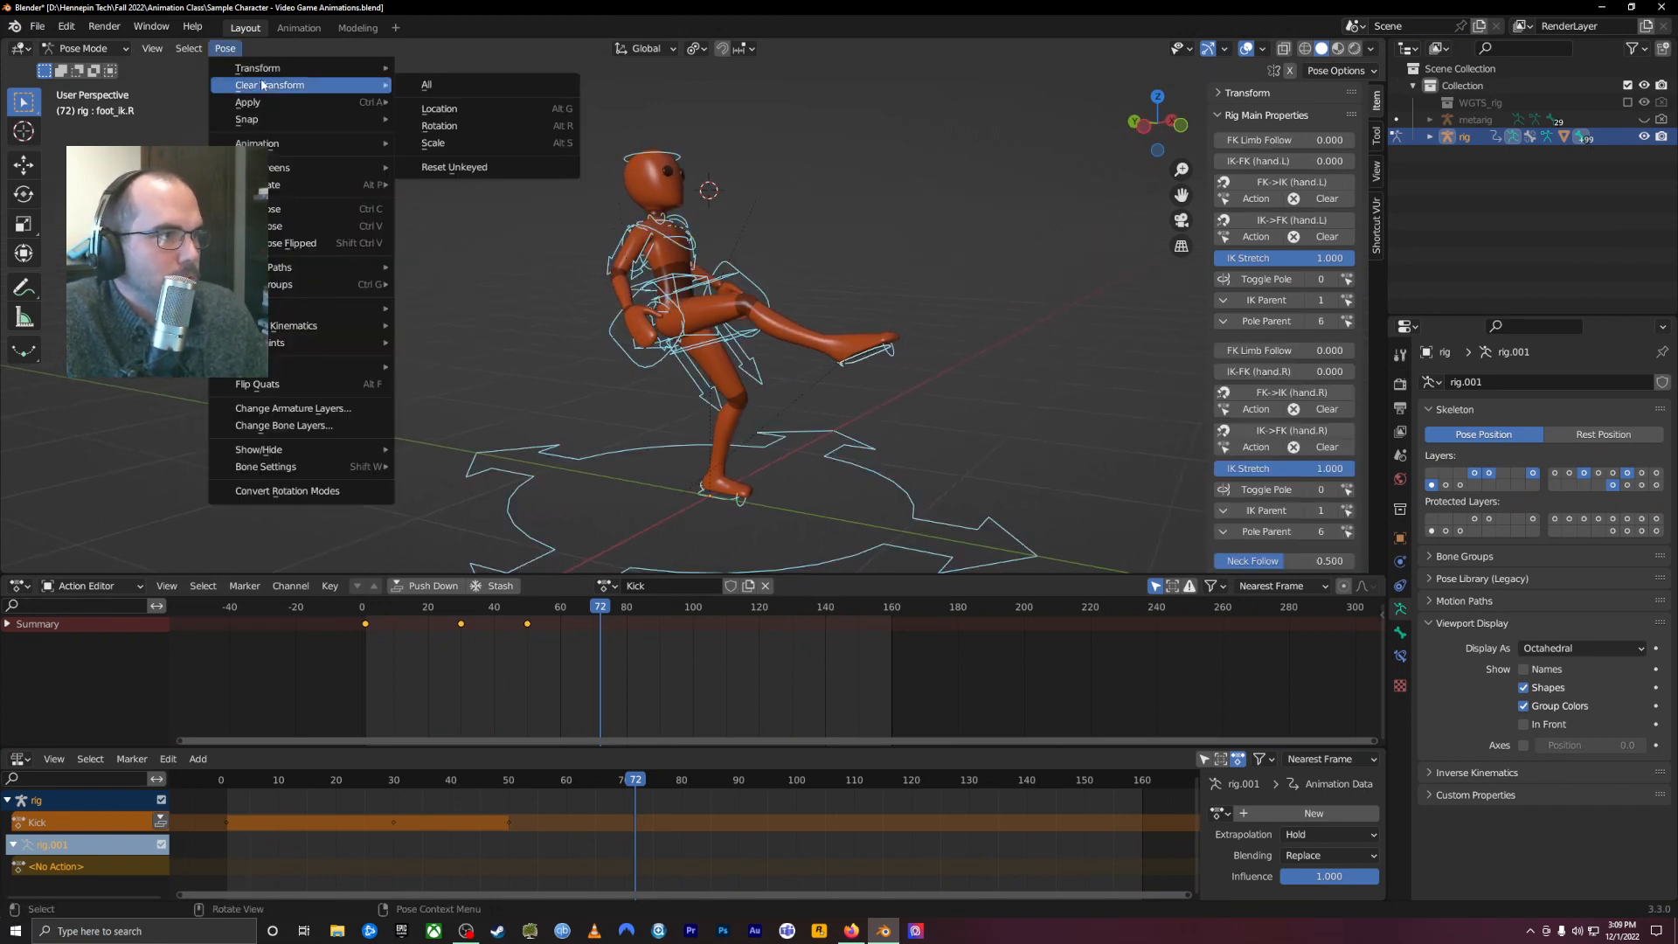
{"action": "left_click", "coordinate": [232, 49]}
{"action": "mouse_move", "coordinate": [252, 68]}
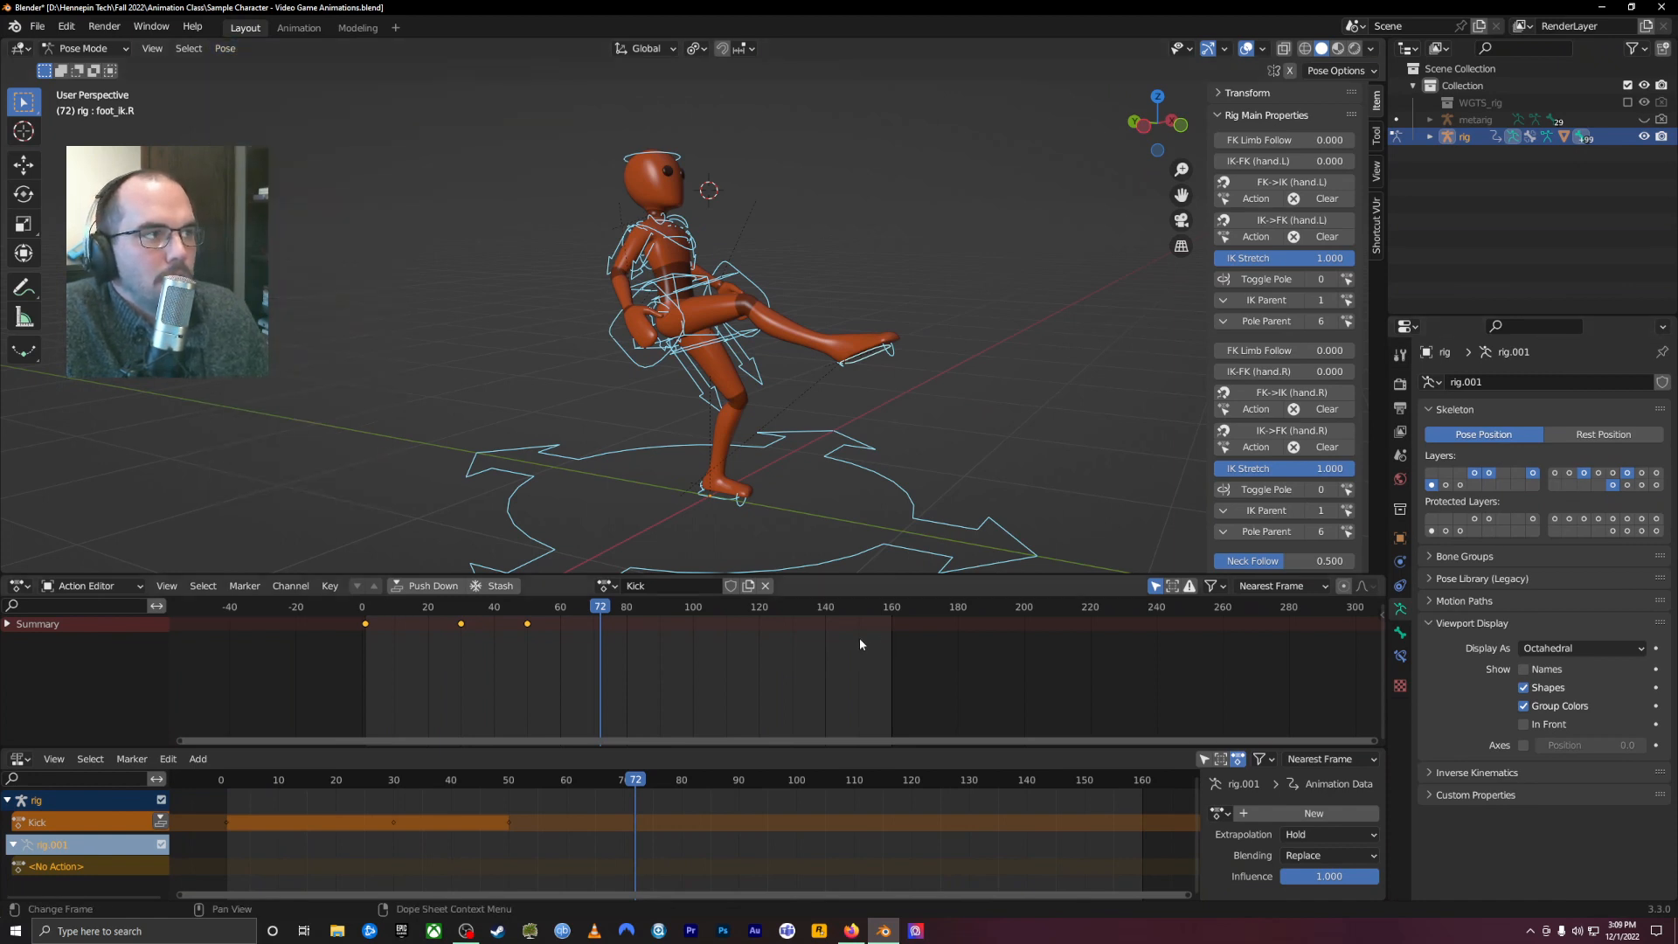
{"action": "left_click", "coordinate": [230, 50]}
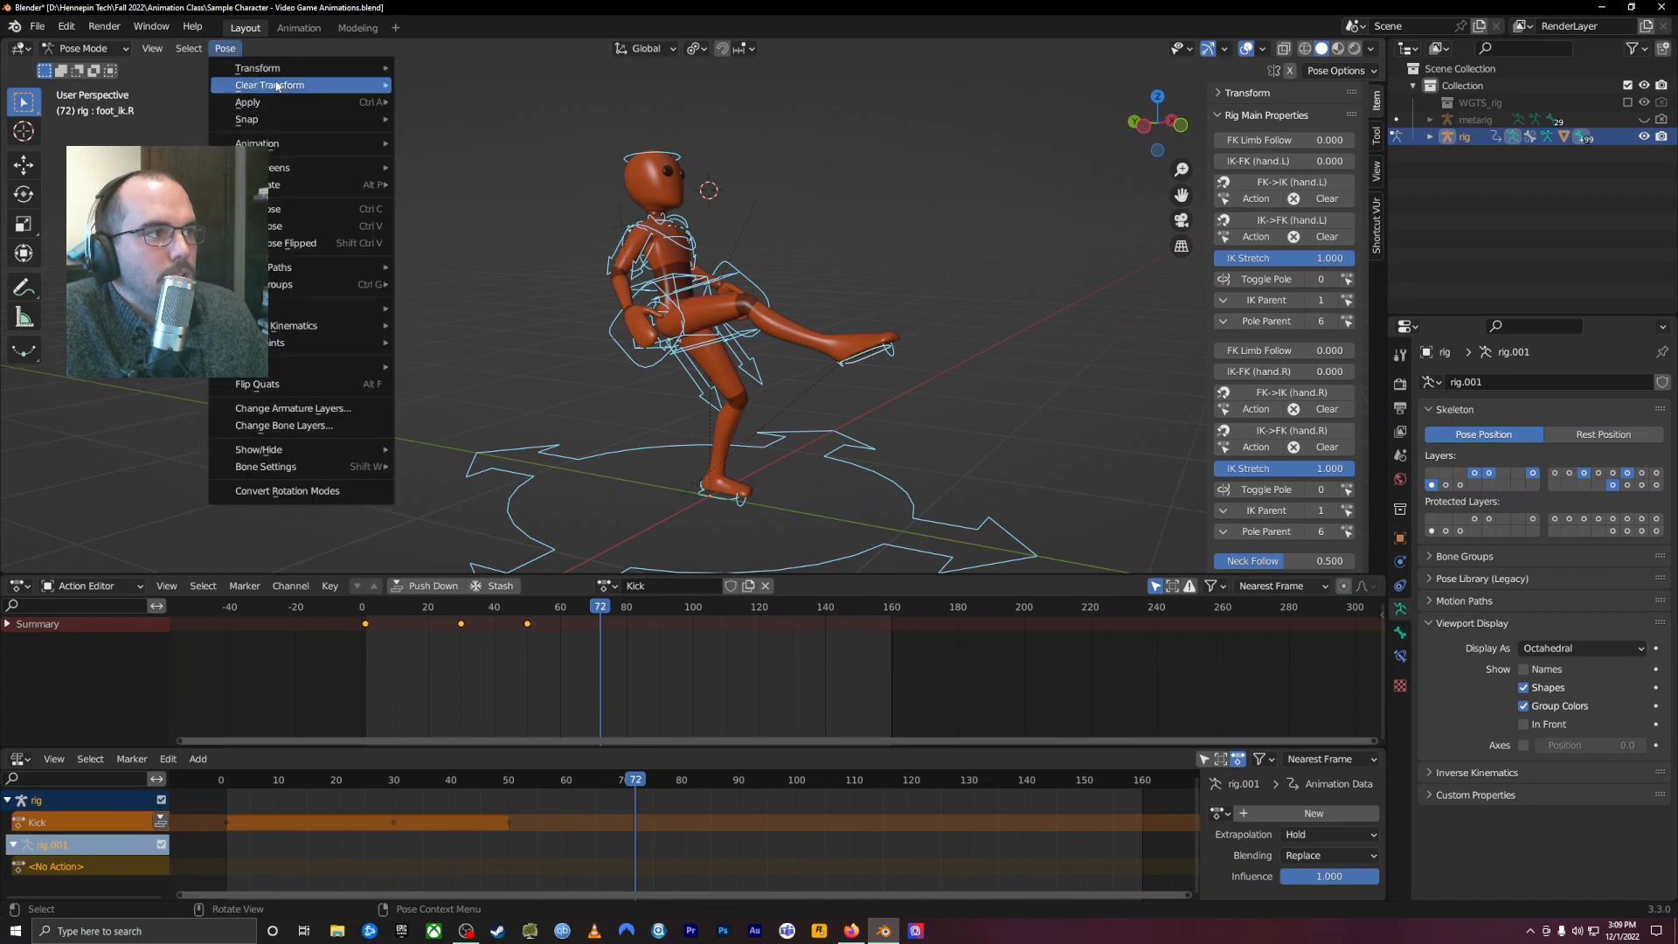
{"action": "mouse_move", "coordinate": [350, 85]}
{"action": "left_click", "coordinate": [509, 90]}
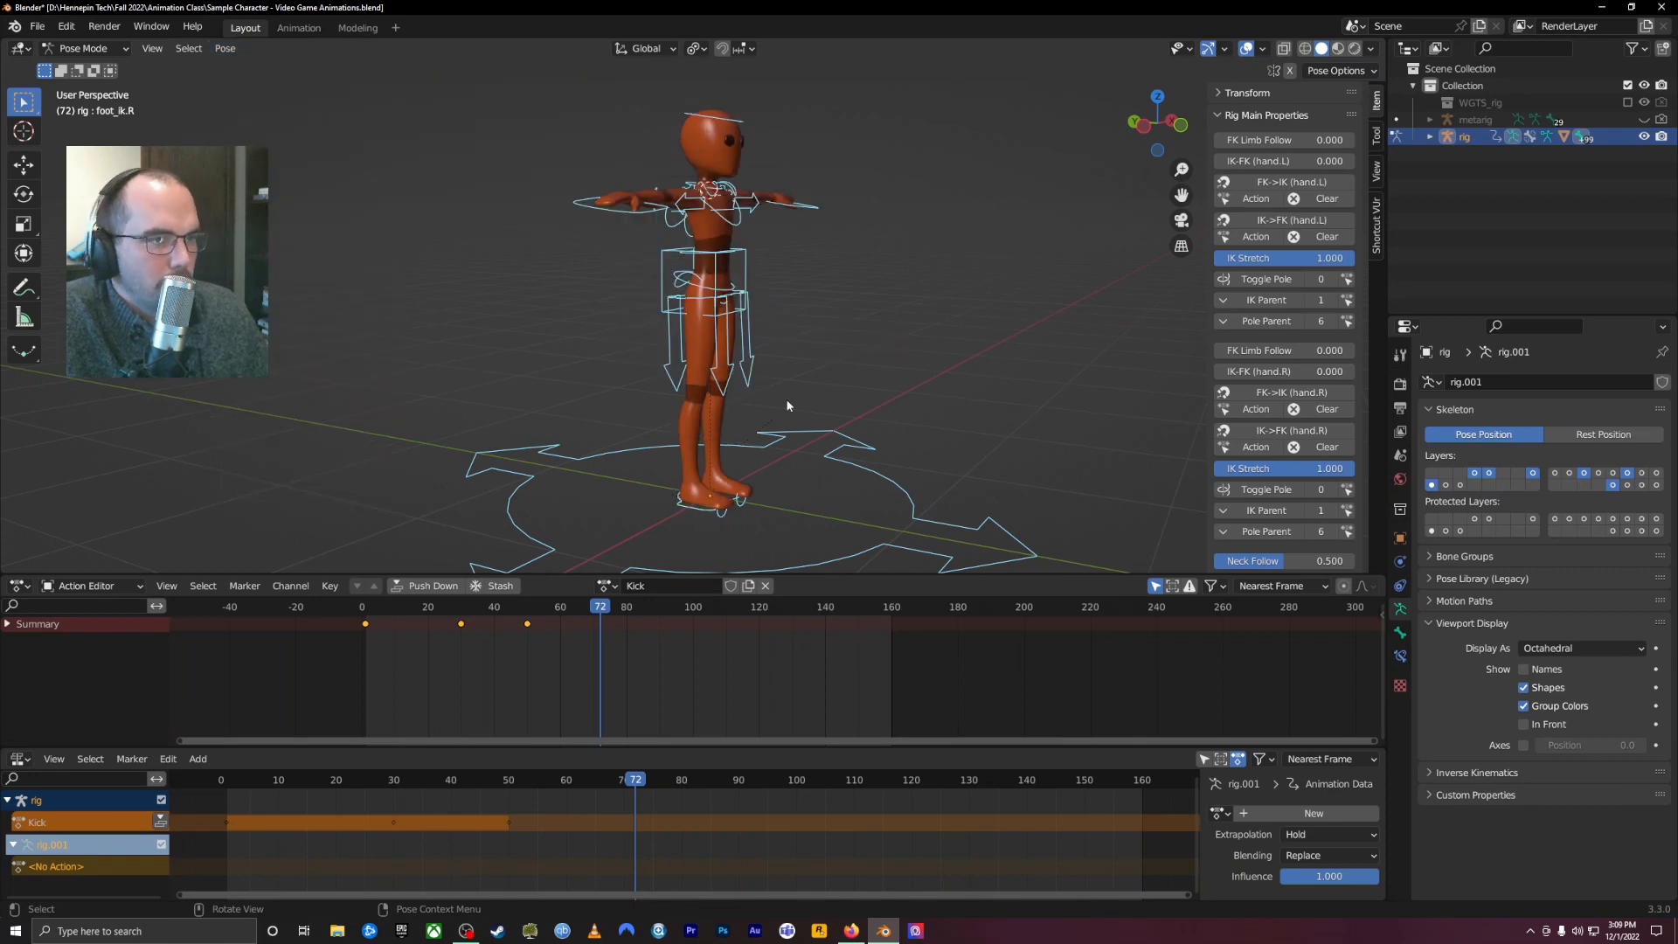
Keyframe the rest pose at frame 72 with Location, Rotation & Scale and play back the Kick action.
{"action": "key", "text": "i"}
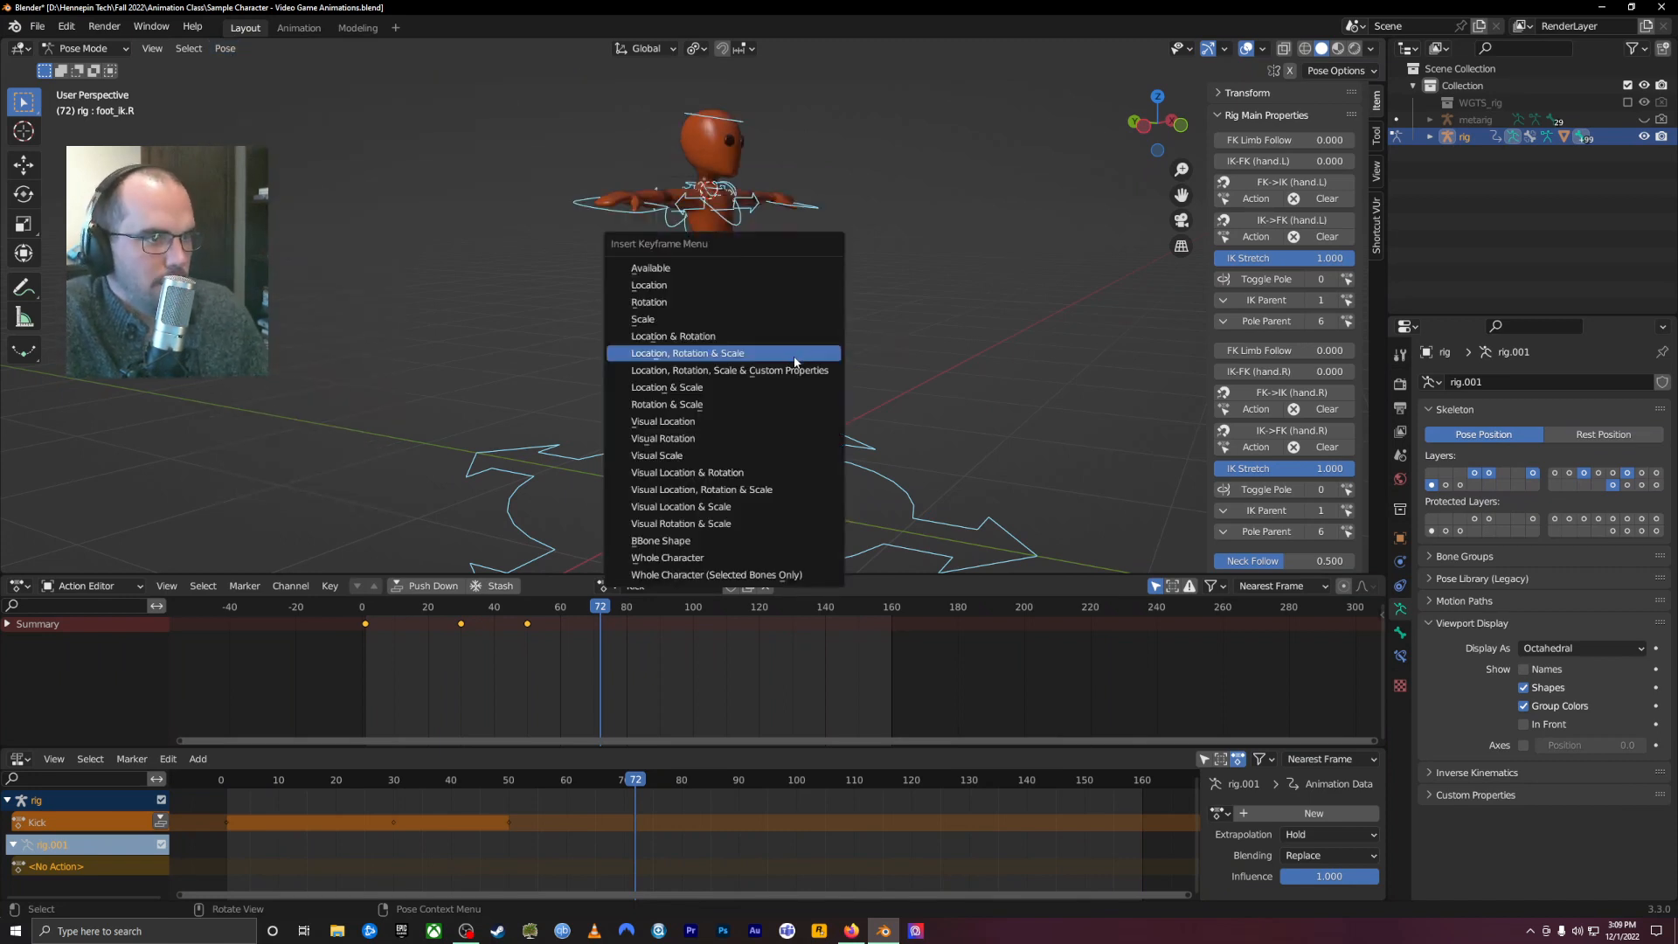
{"action": "left_click", "coordinate": [808, 354]}
{"action": "left_click_drag", "start_coordinate": [580, 605], "coordinate": [643, 622]}
{"action": "key", "text": "space"}
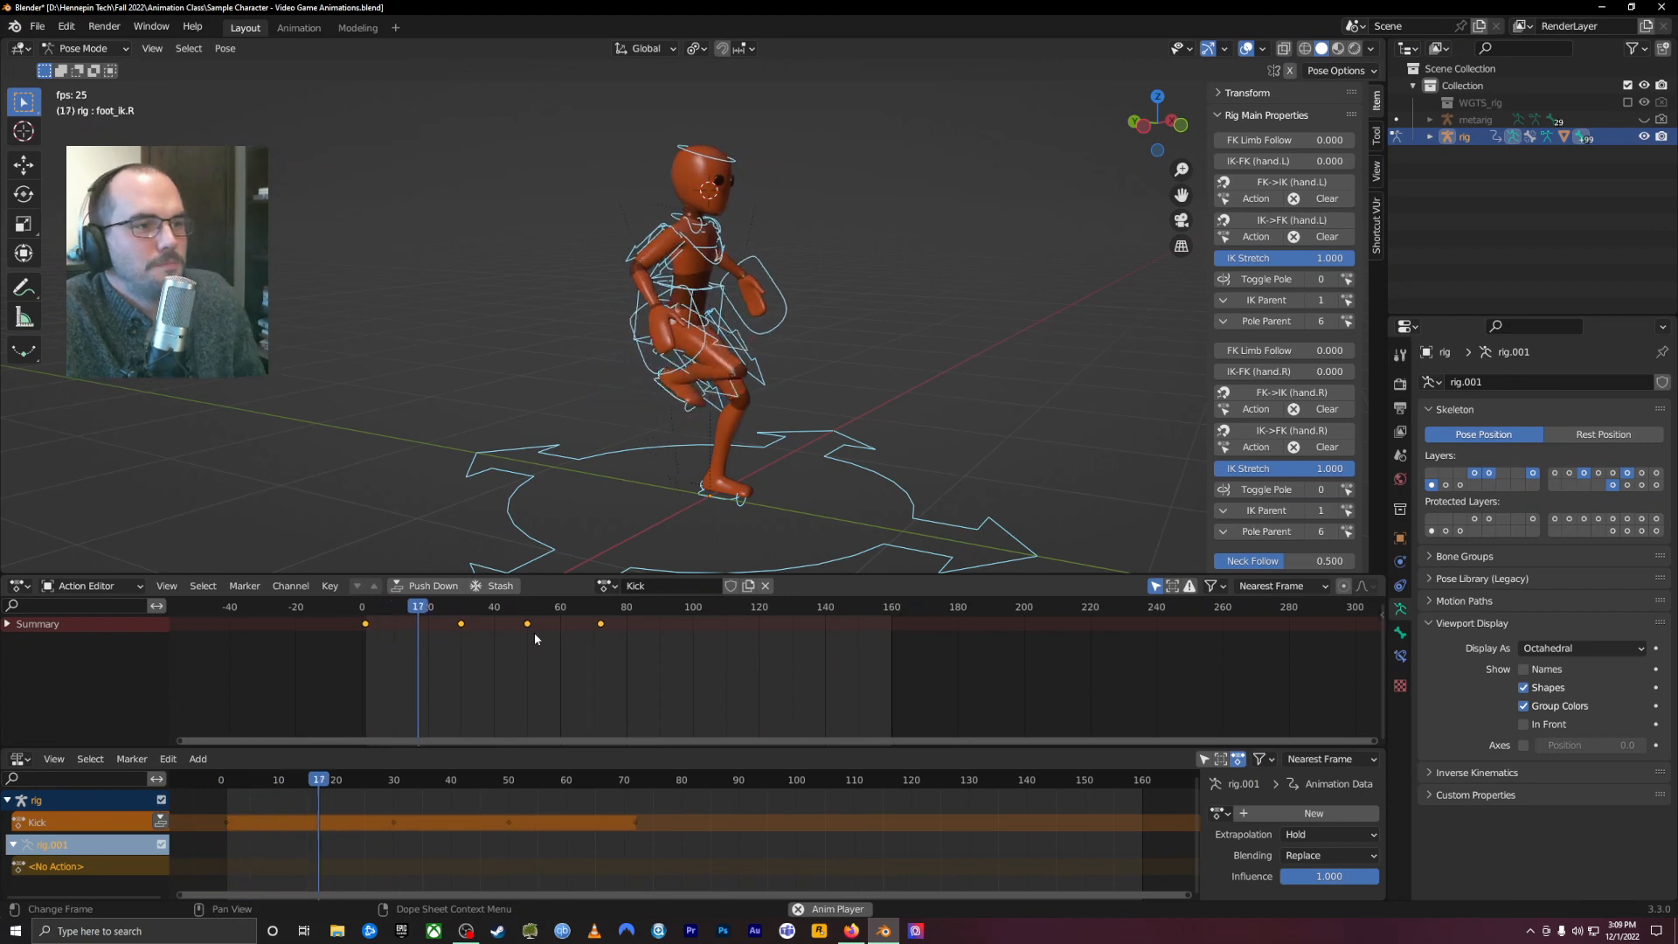
{"action": "key", "text": "space"}
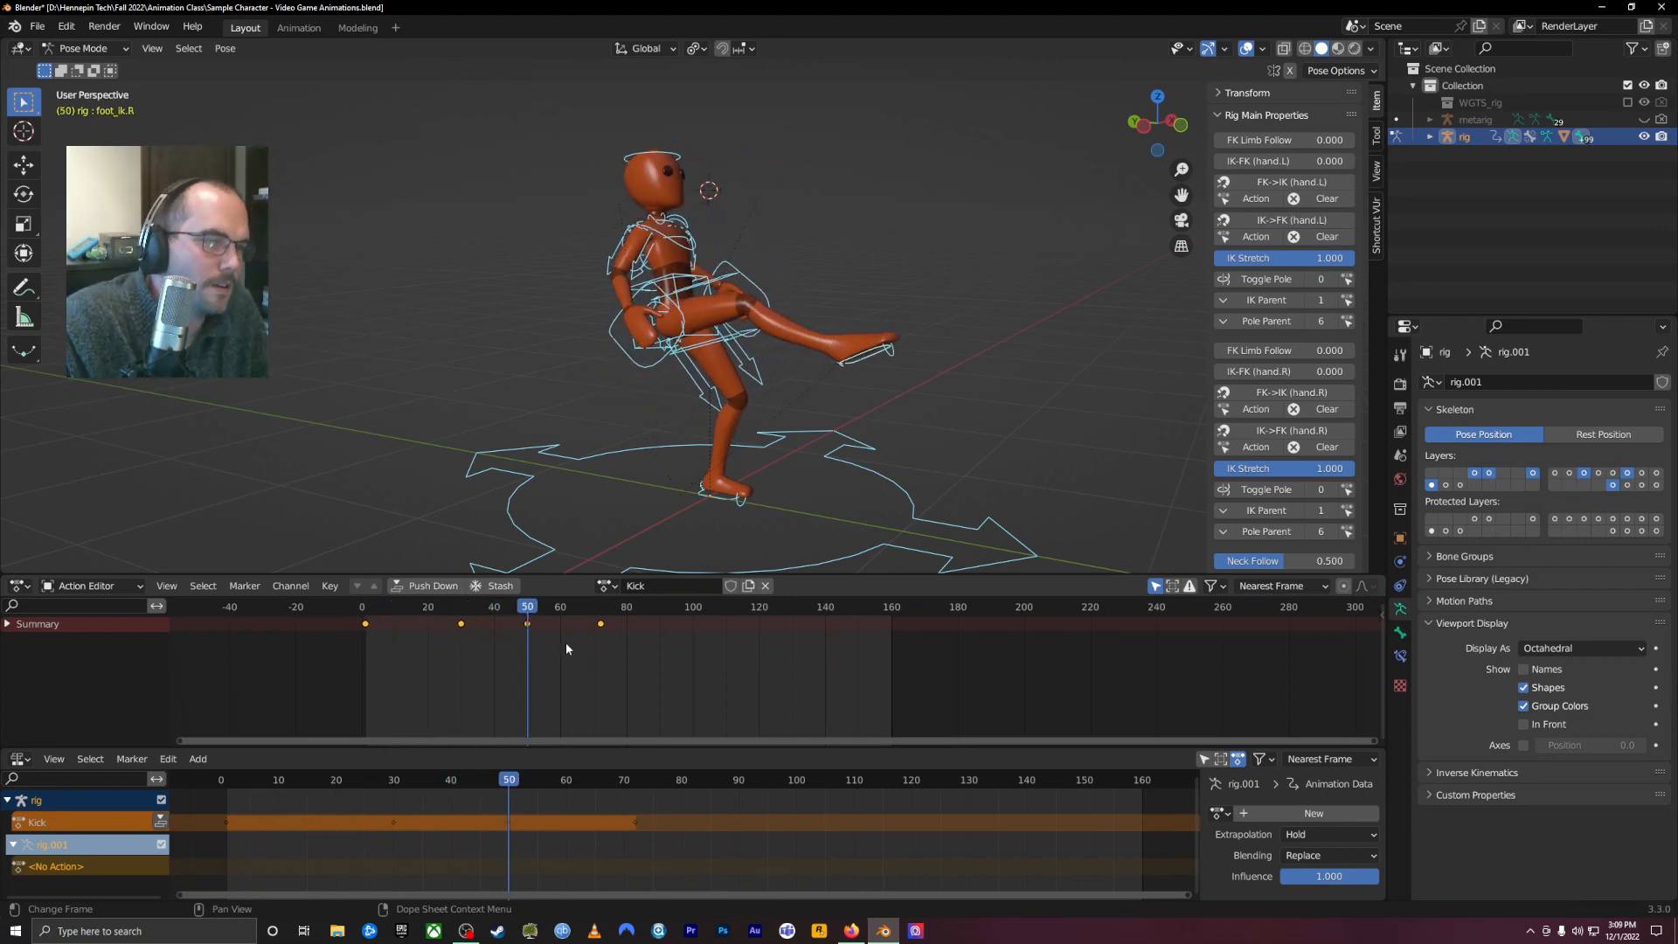
Retime the Kick action by moving its full-kick keyframe to frame 41 and its final keyframe to frame 68, and play it back.
{"action": "left_click_drag", "start_coordinate": [522, 622], "coordinate": [493, 622]}
{"action": "left_click_drag", "start_coordinate": [599, 624], "coordinate": [587, 624]}
{"action": "key", "text": "space"}
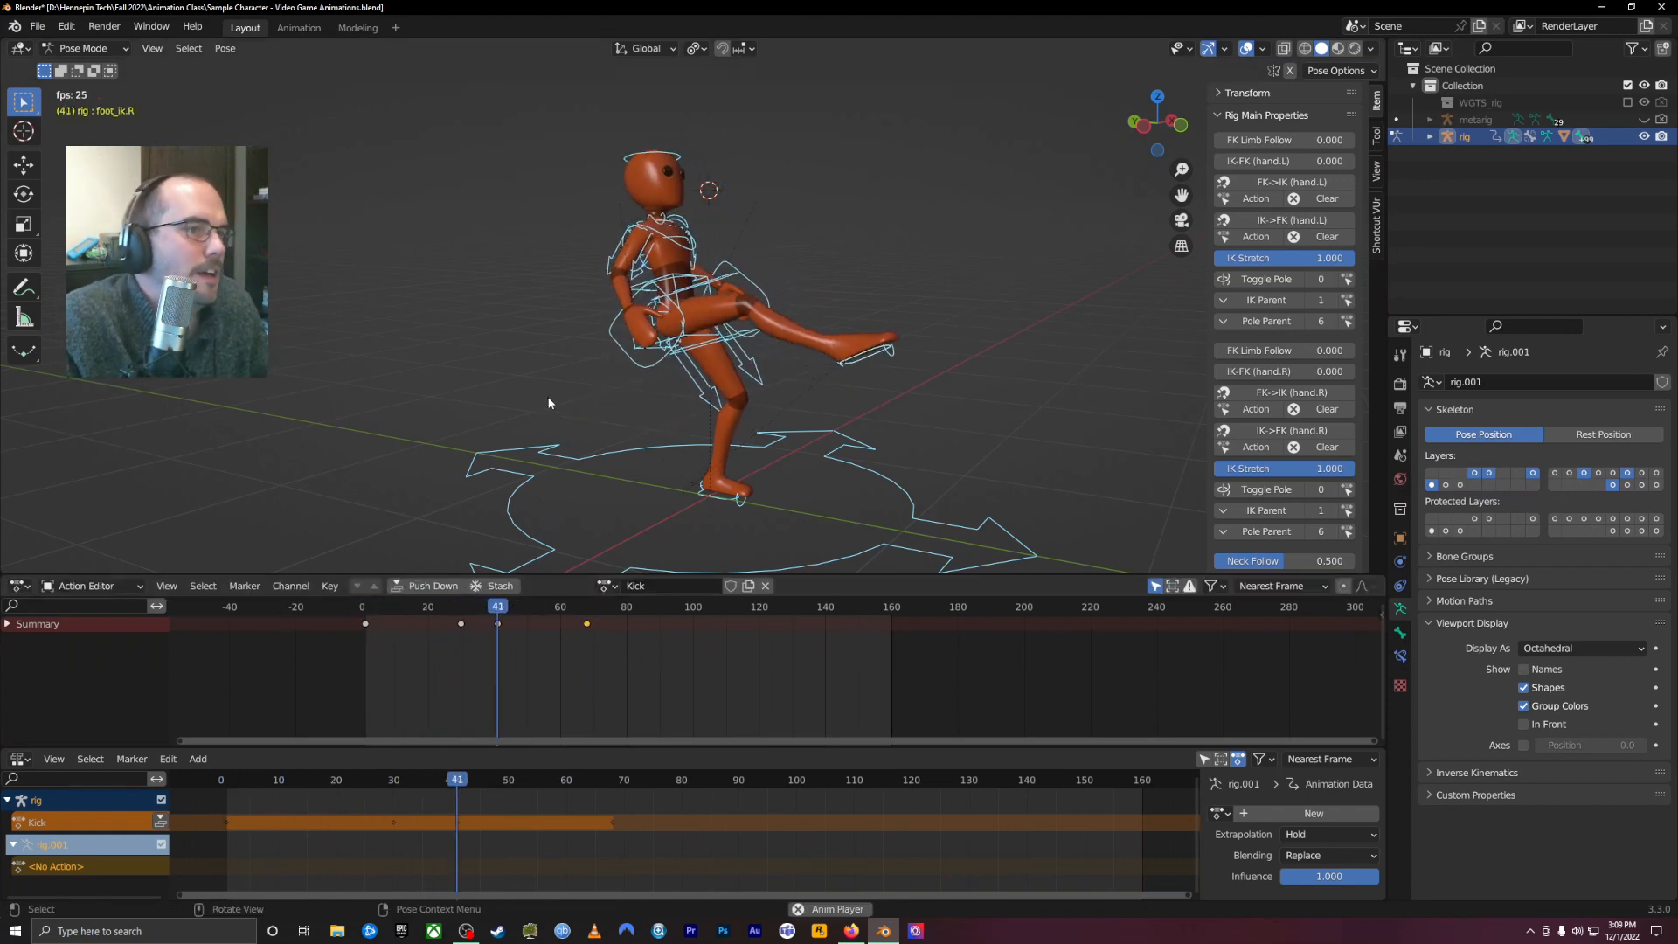
{"action": "key", "text": "space"}
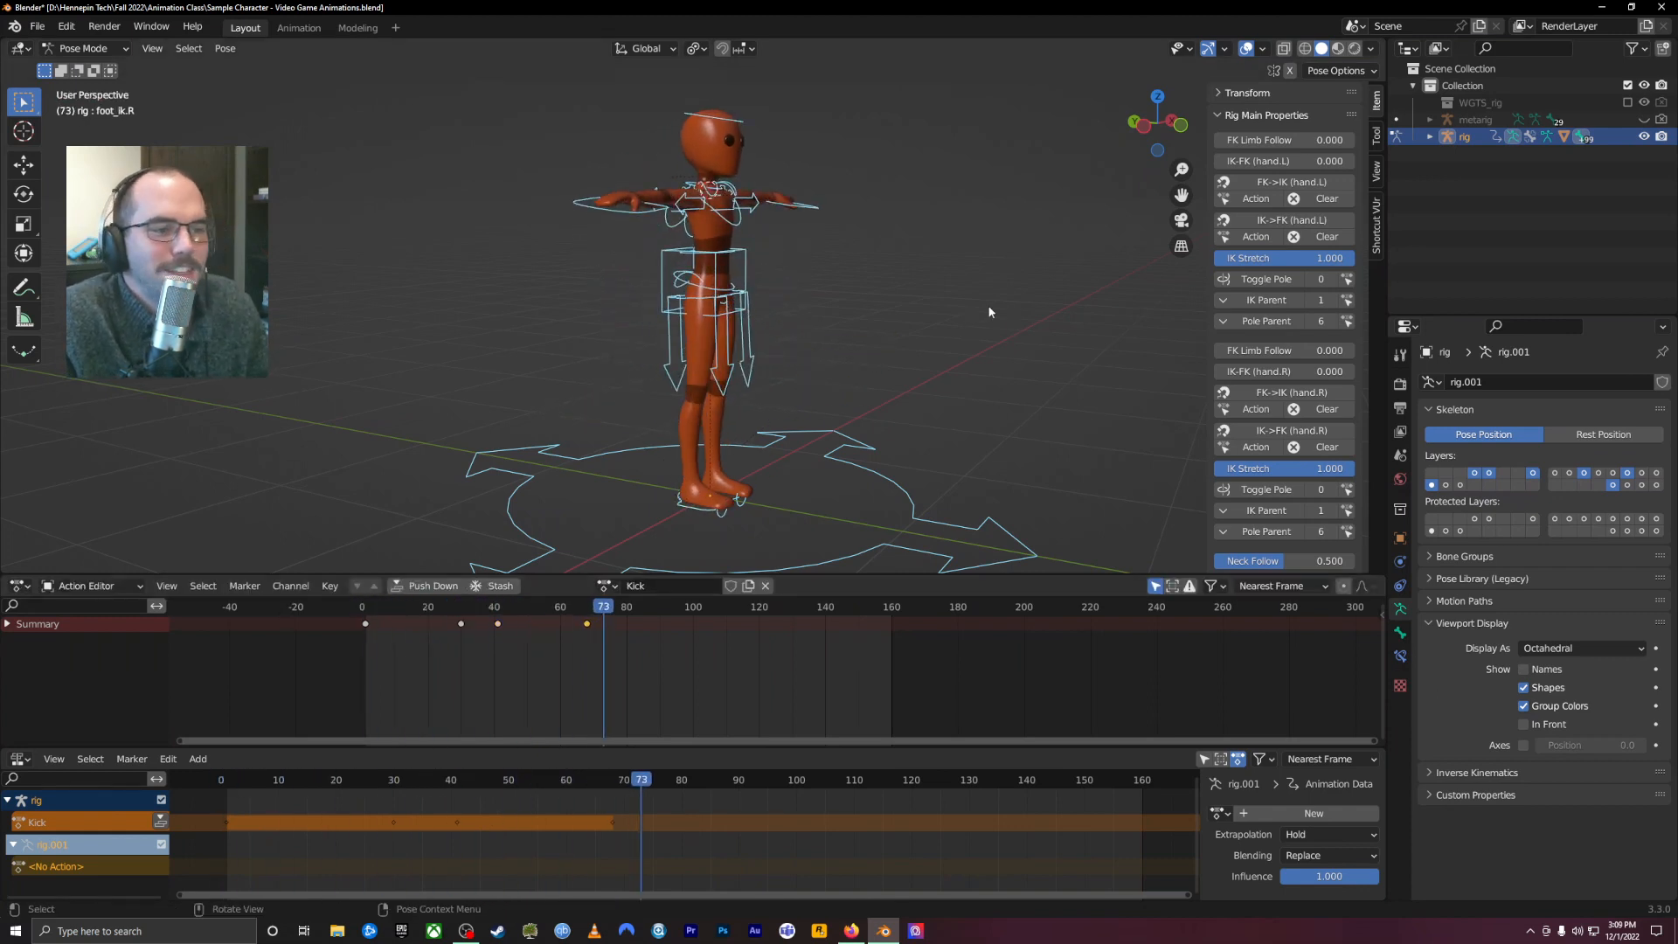
At frame 68 of the Kick action, lower the right hand IK control beside the hip and rotate the hand to point down.
{"action": "middle_click_drag", "start_coordinate": [990, 312], "coordinate": [903, 307]}
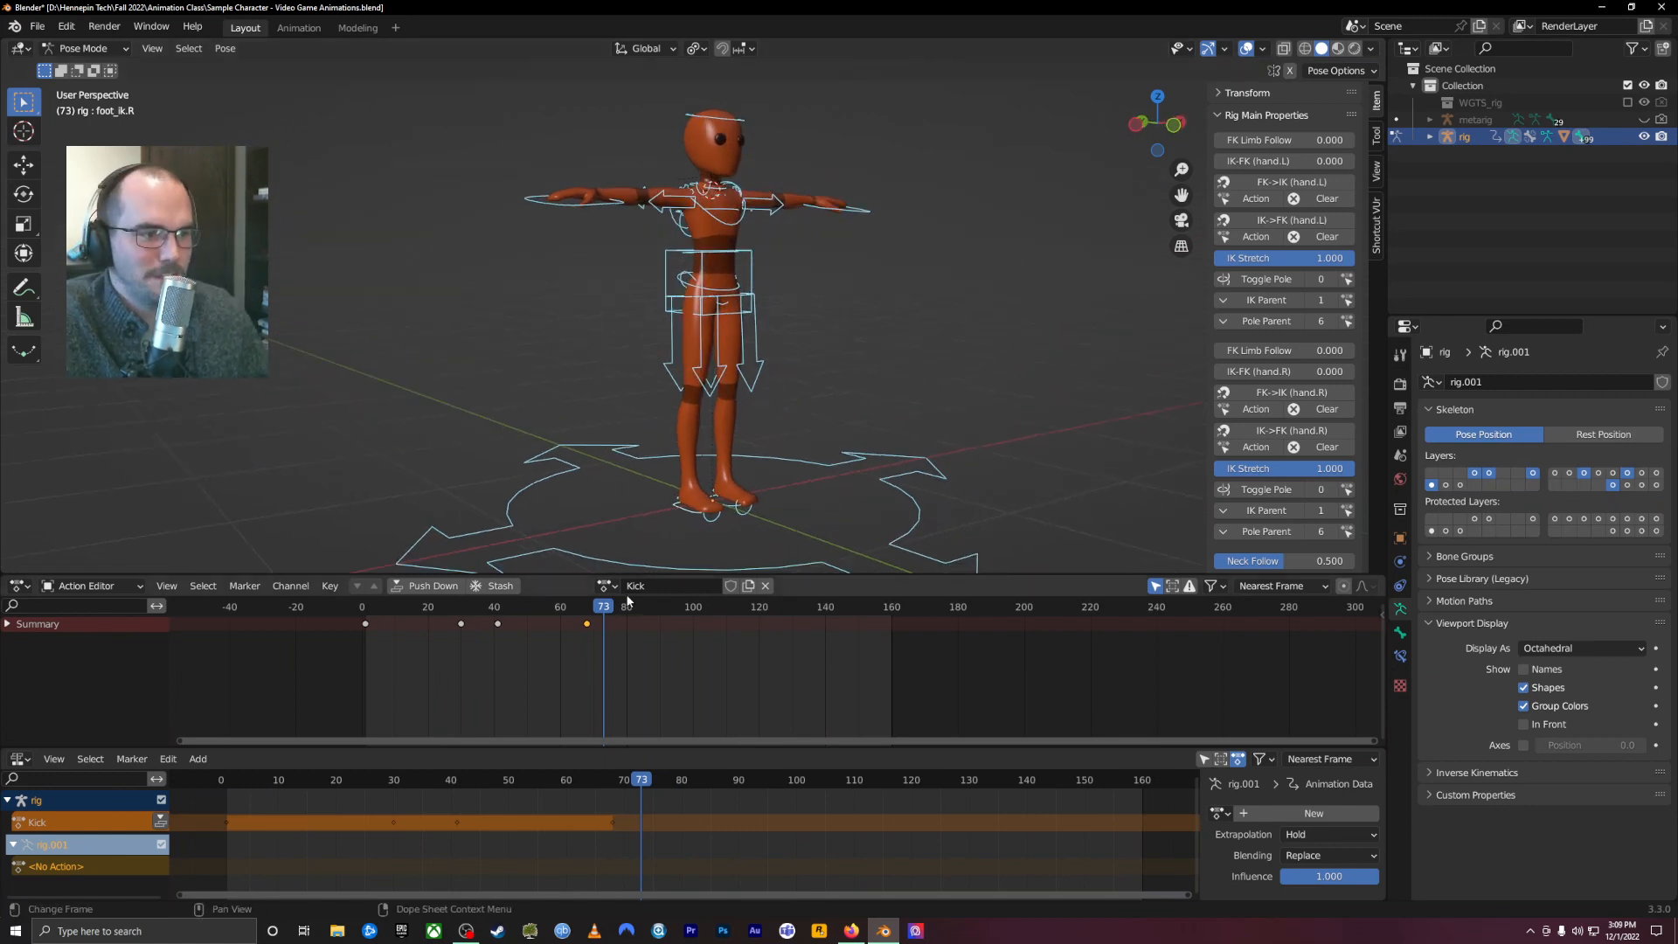
{"action": "left_click_drag", "start_coordinate": [628, 601], "coordinate": [588, 616]}
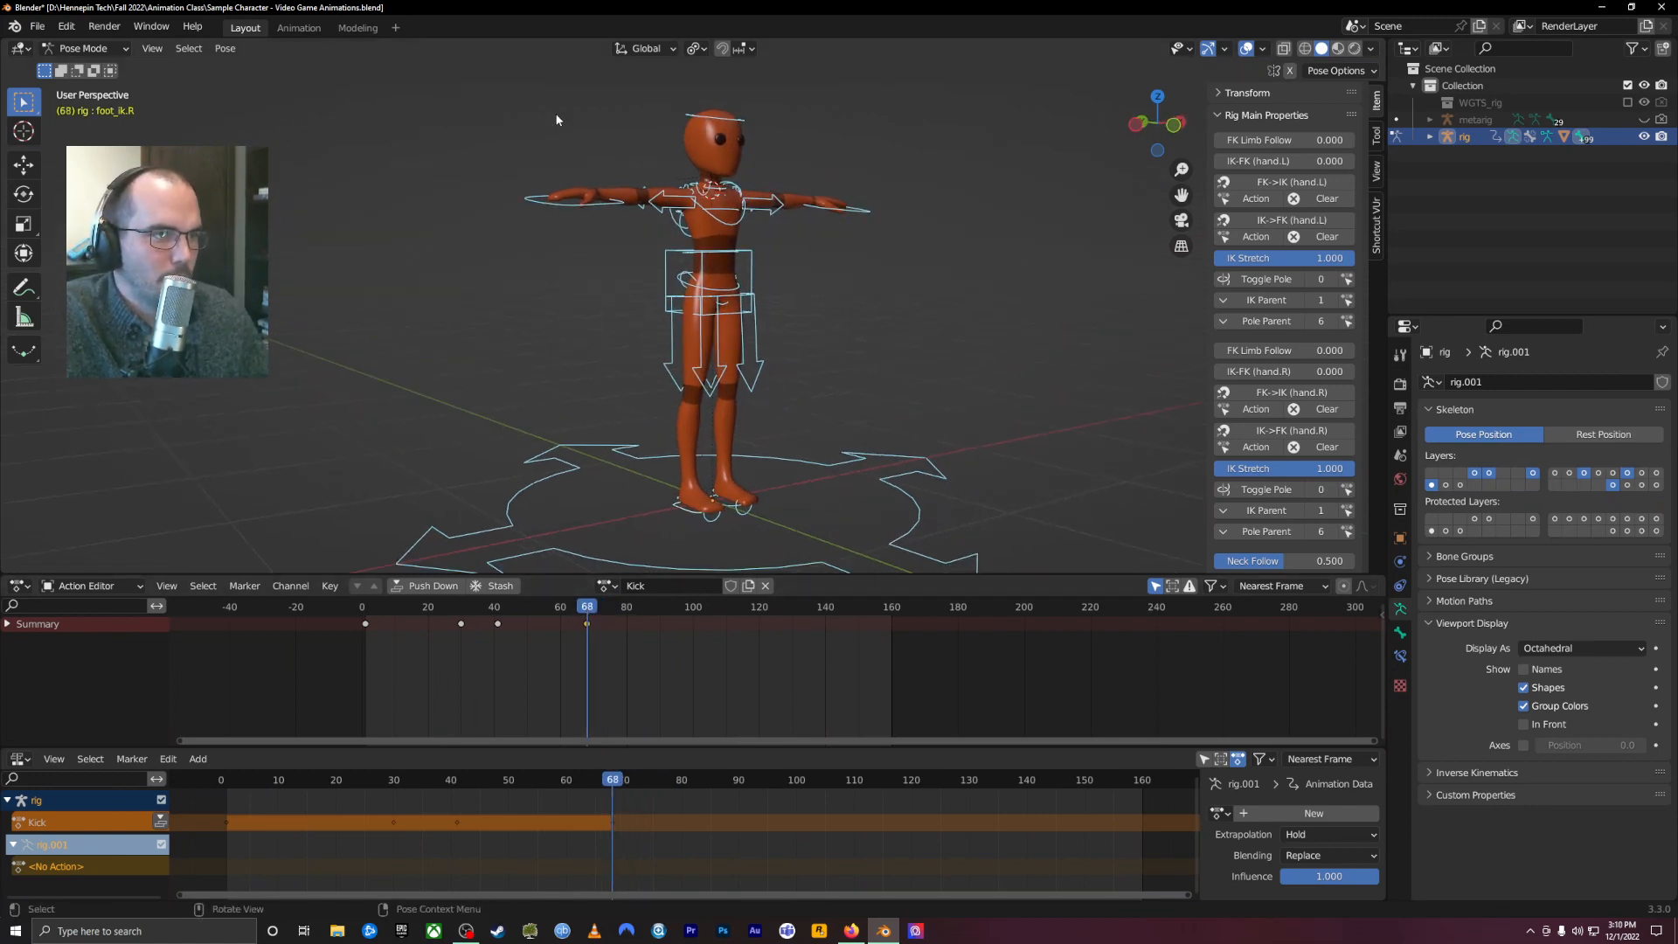
{"action": "left_click", "coordinate": [544, 202]}
{"action": "key", "text": "g"}
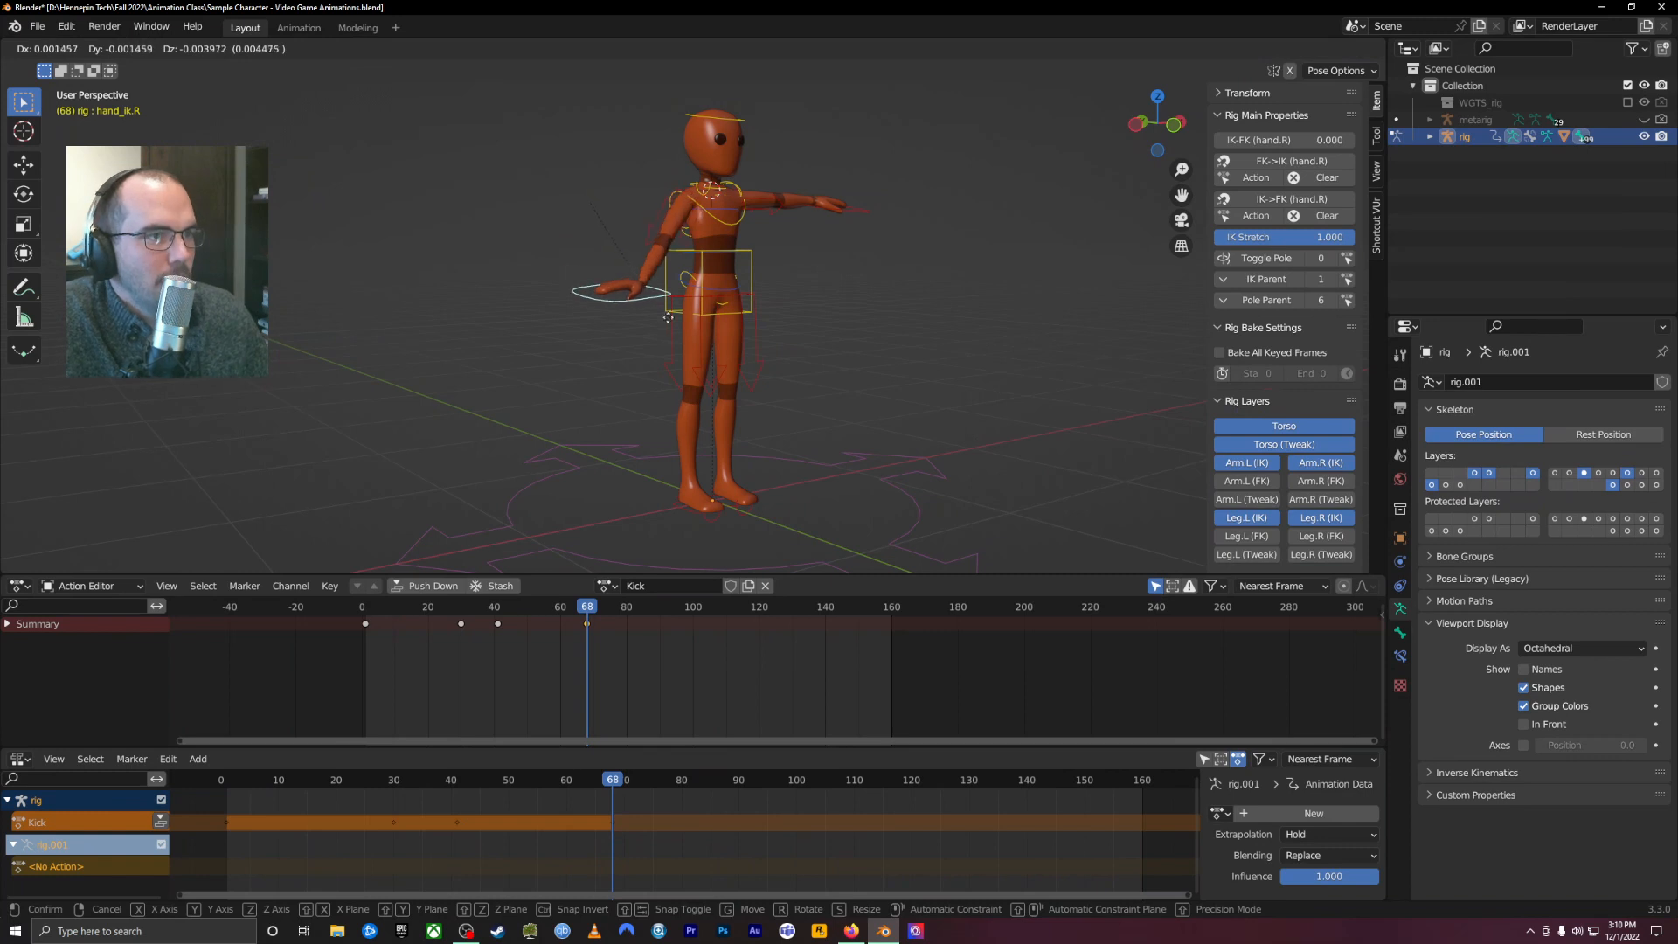
{"action": "left_click", "coordinate": [683, 321]}
{"action": "key", "text": "r"}
{"action": "left_click", "coordinate": [738, 262]}
Lower the left hand IK control beside the hip and rotate the hand to point downward at frame 68.
{"action": "left_click", "coordinate": [861, 221]}
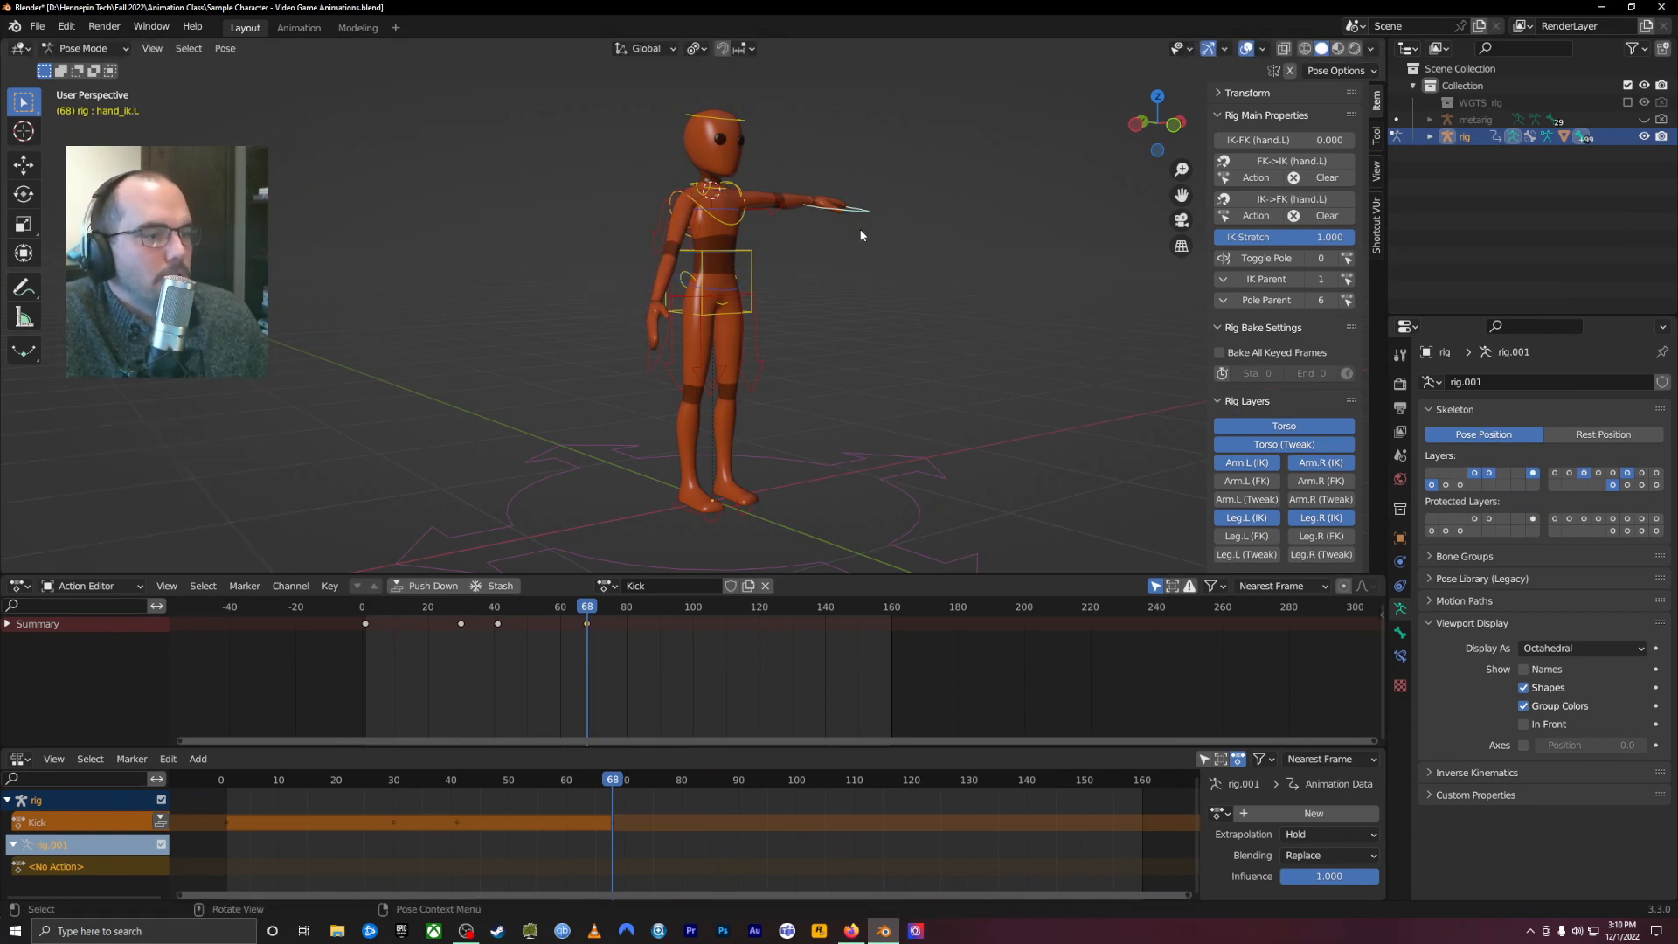
{"action": "key", "text": "g"}
{"action": "left_click", "coordinate": [834, 315]}
{"action": "key", "text": "r"}
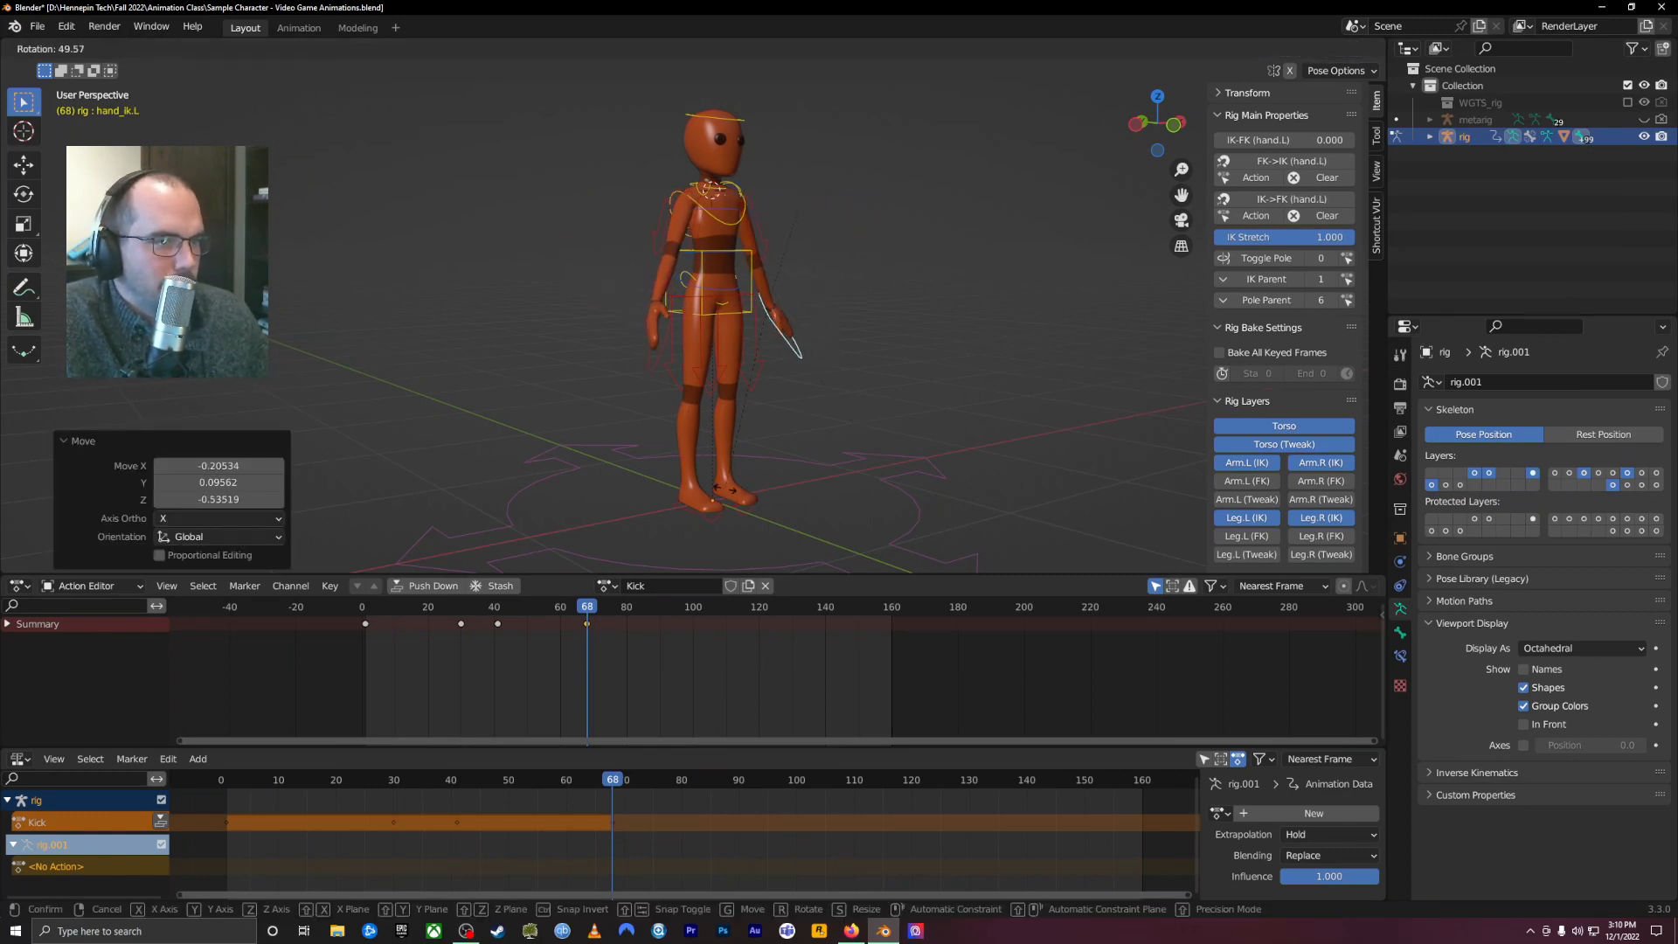
{"action": "left_click", "coordinate": [737, 437]}
Select all of the rig's controls, keyframe the arms-down standing pose at frame 68, and play back the Kick action.
{"action": "key", "text": "a"}
{"action": "key", "text": "i"}
{"action": "left_click", "coordinate": [725, 421]}
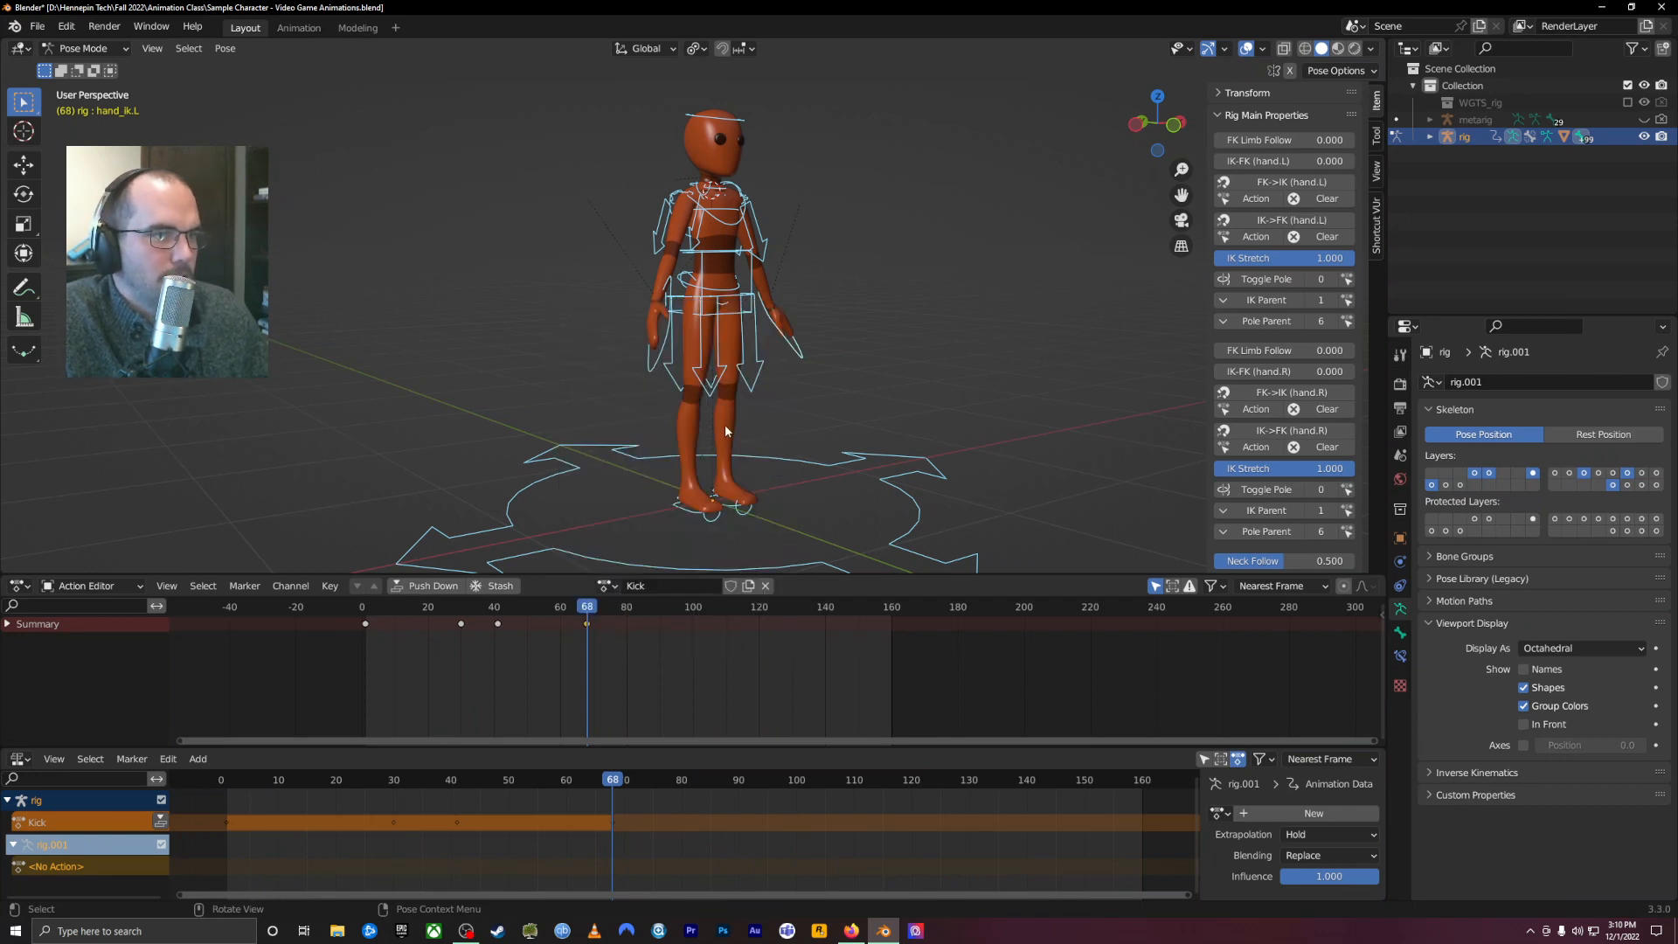
{"action": "key", "text": "space"}
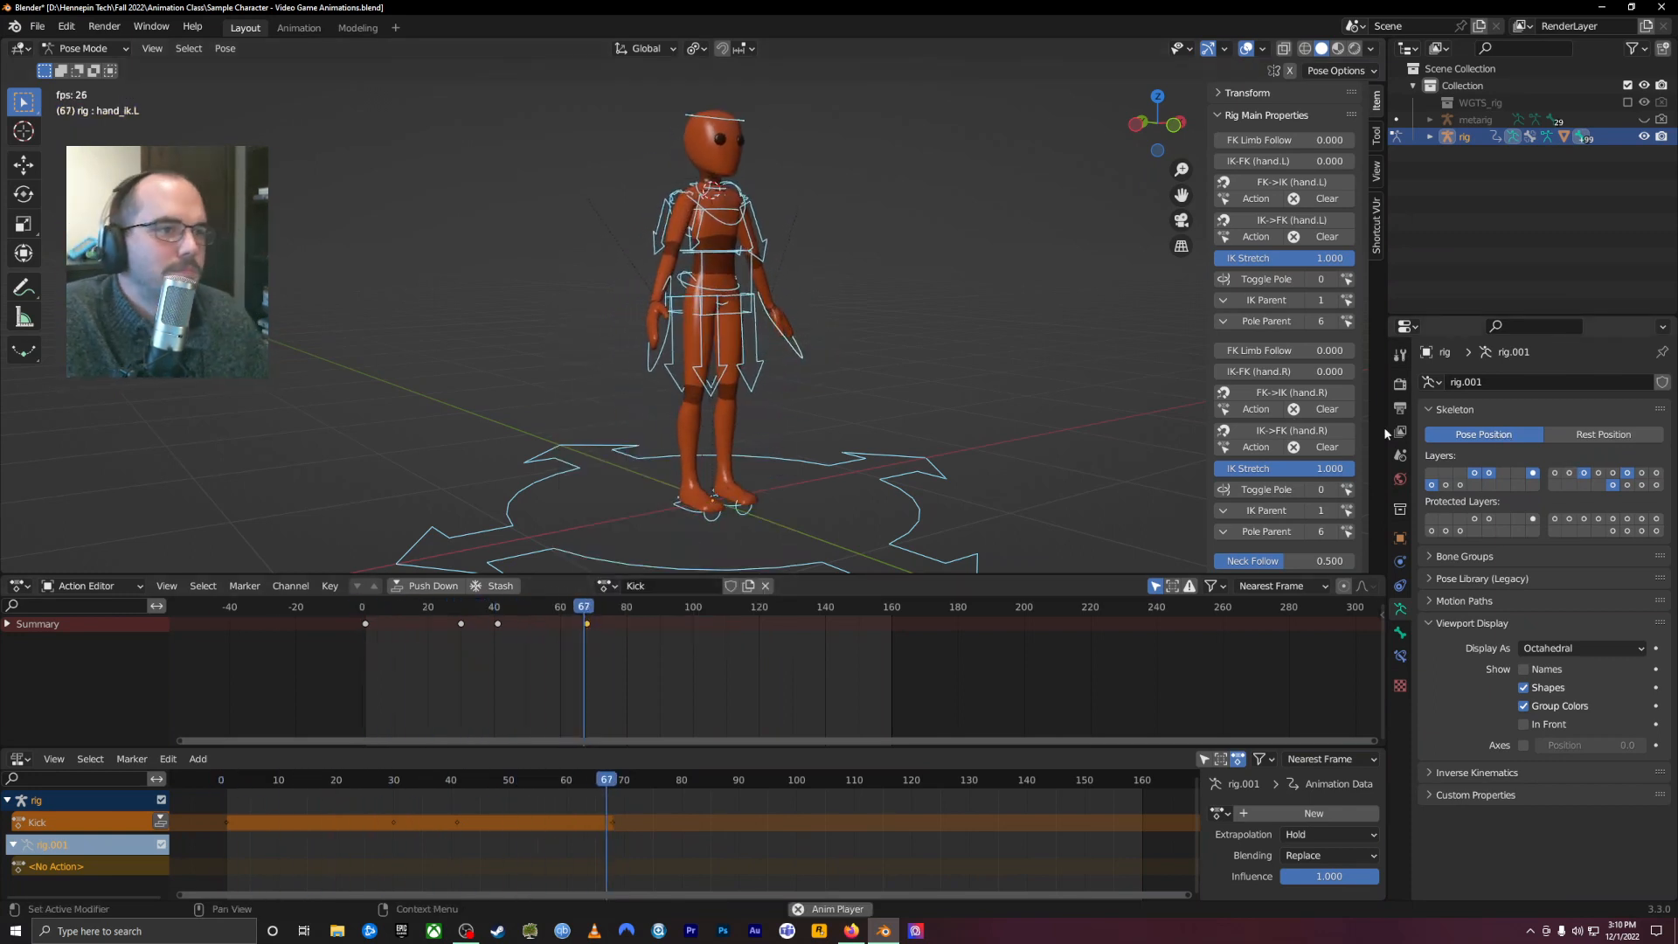
{"action": "key", "text": "space"}
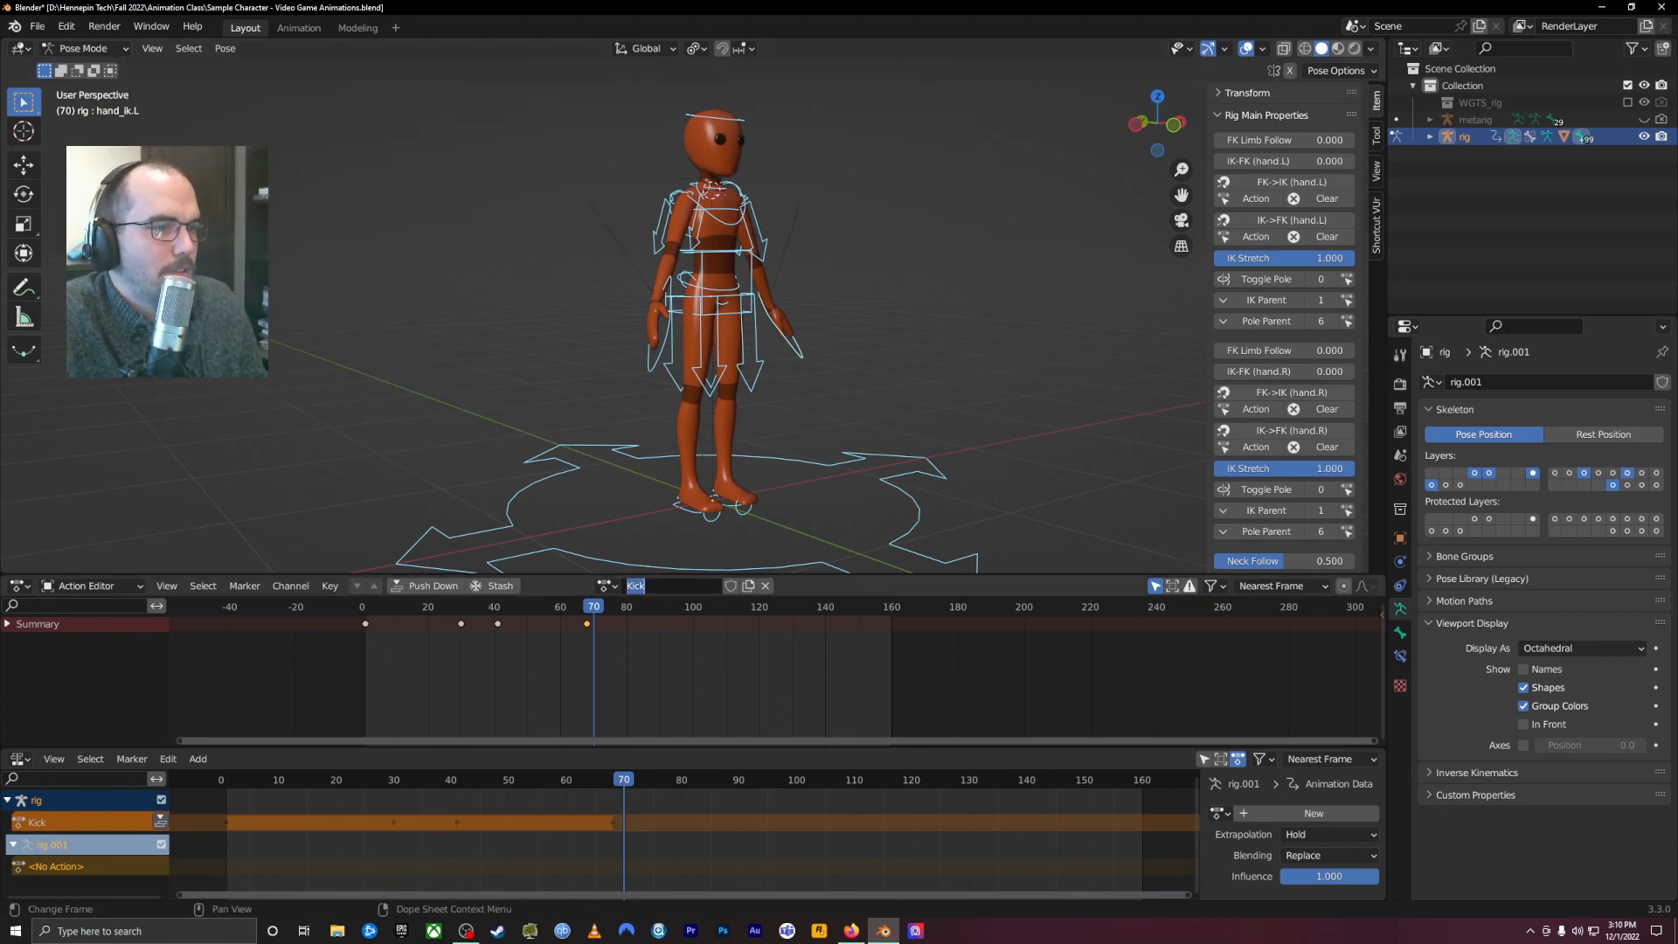
Switch the rig to the Chop action and set the current frame to 28.
{"action": "left_click", "coordinate": [612, 594]}
{"action": "left_click", "coordinate": [615, 622]}
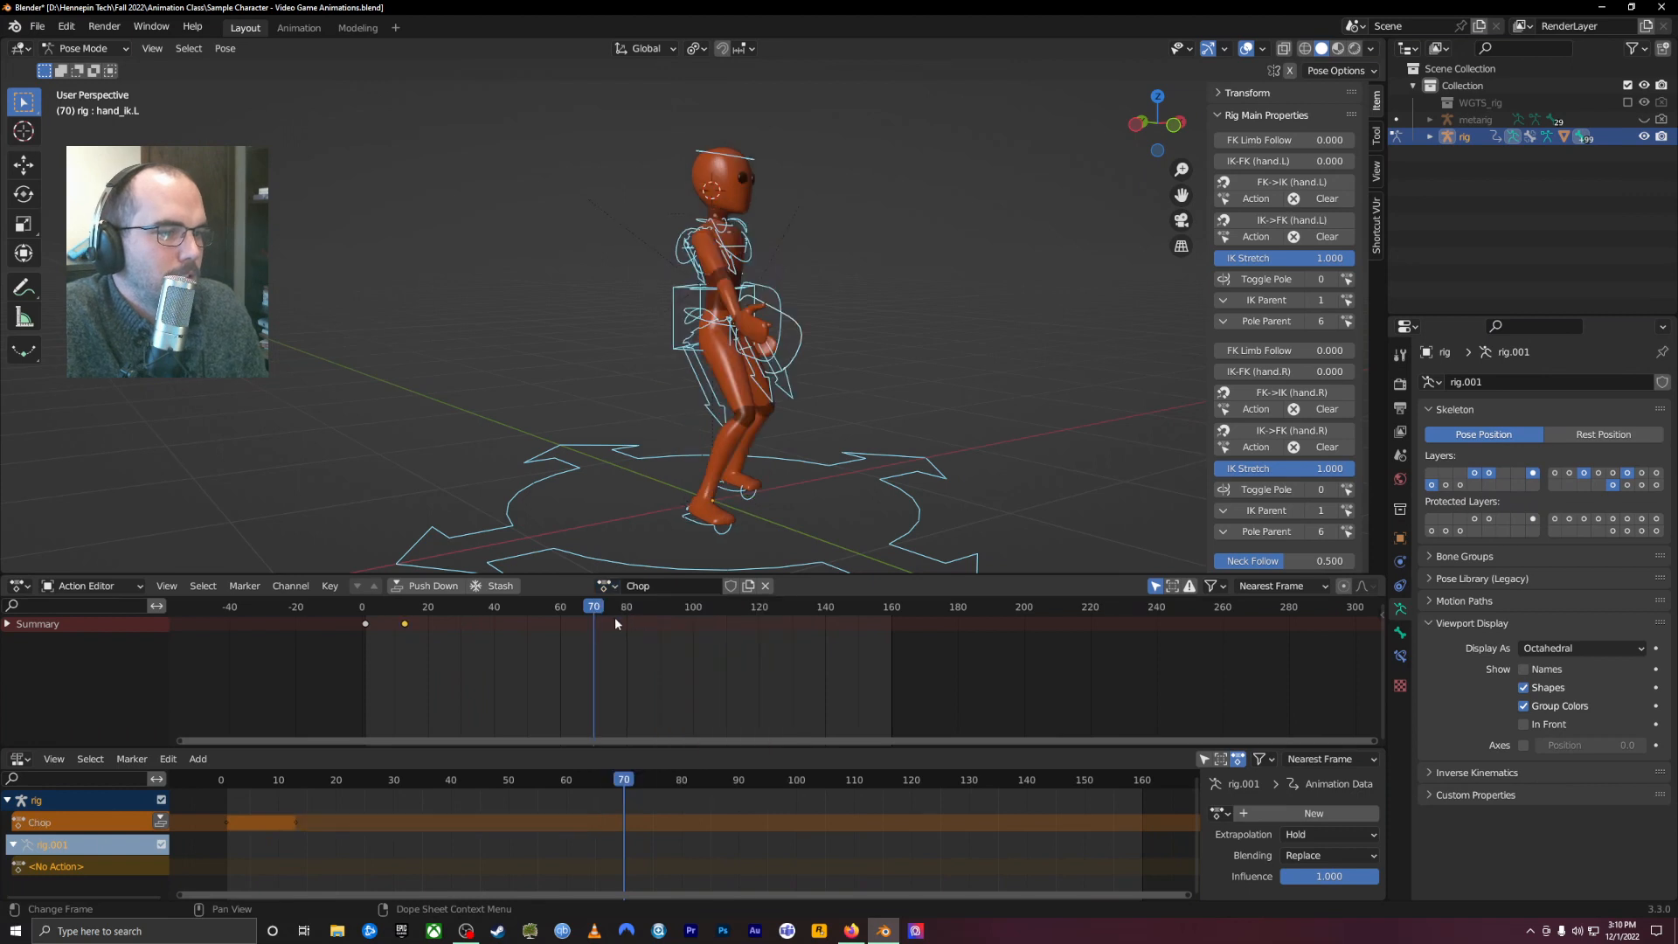
{"action": "left_click_drag", "start_coordinate": [612, 607], "coordinate": [455, 621]}
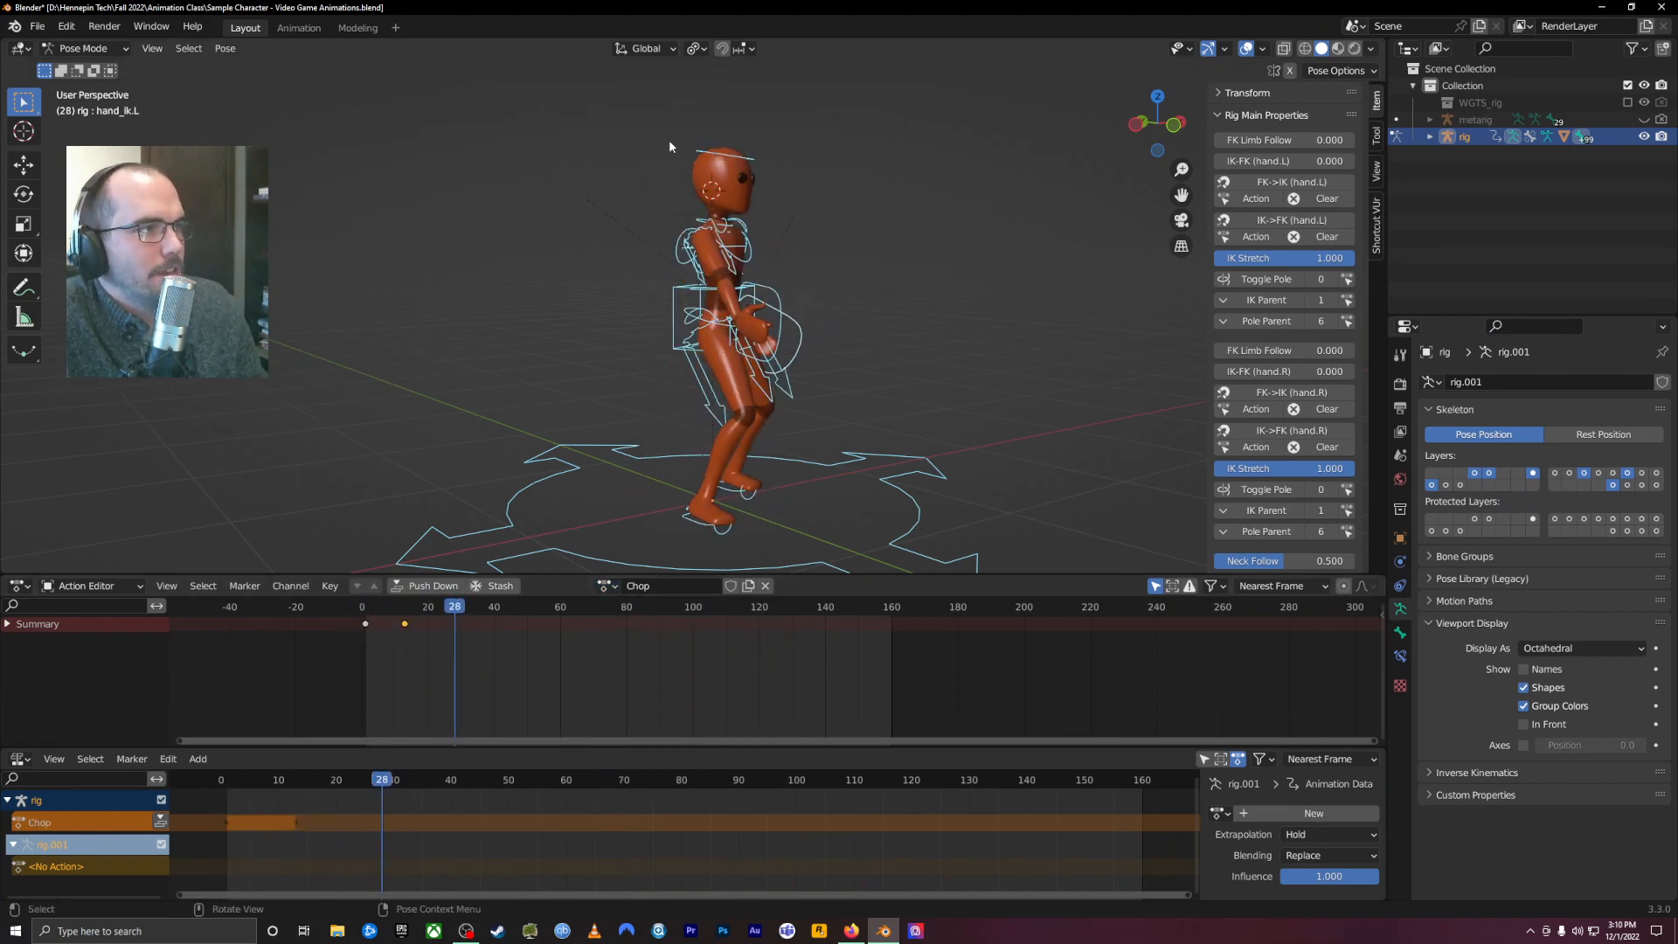
Clear all pose transforms on the selected controls and keyframe the rest pose at frame 28 of the Chop action.
{"action": "left_click", "coordinate": [224, 48]}
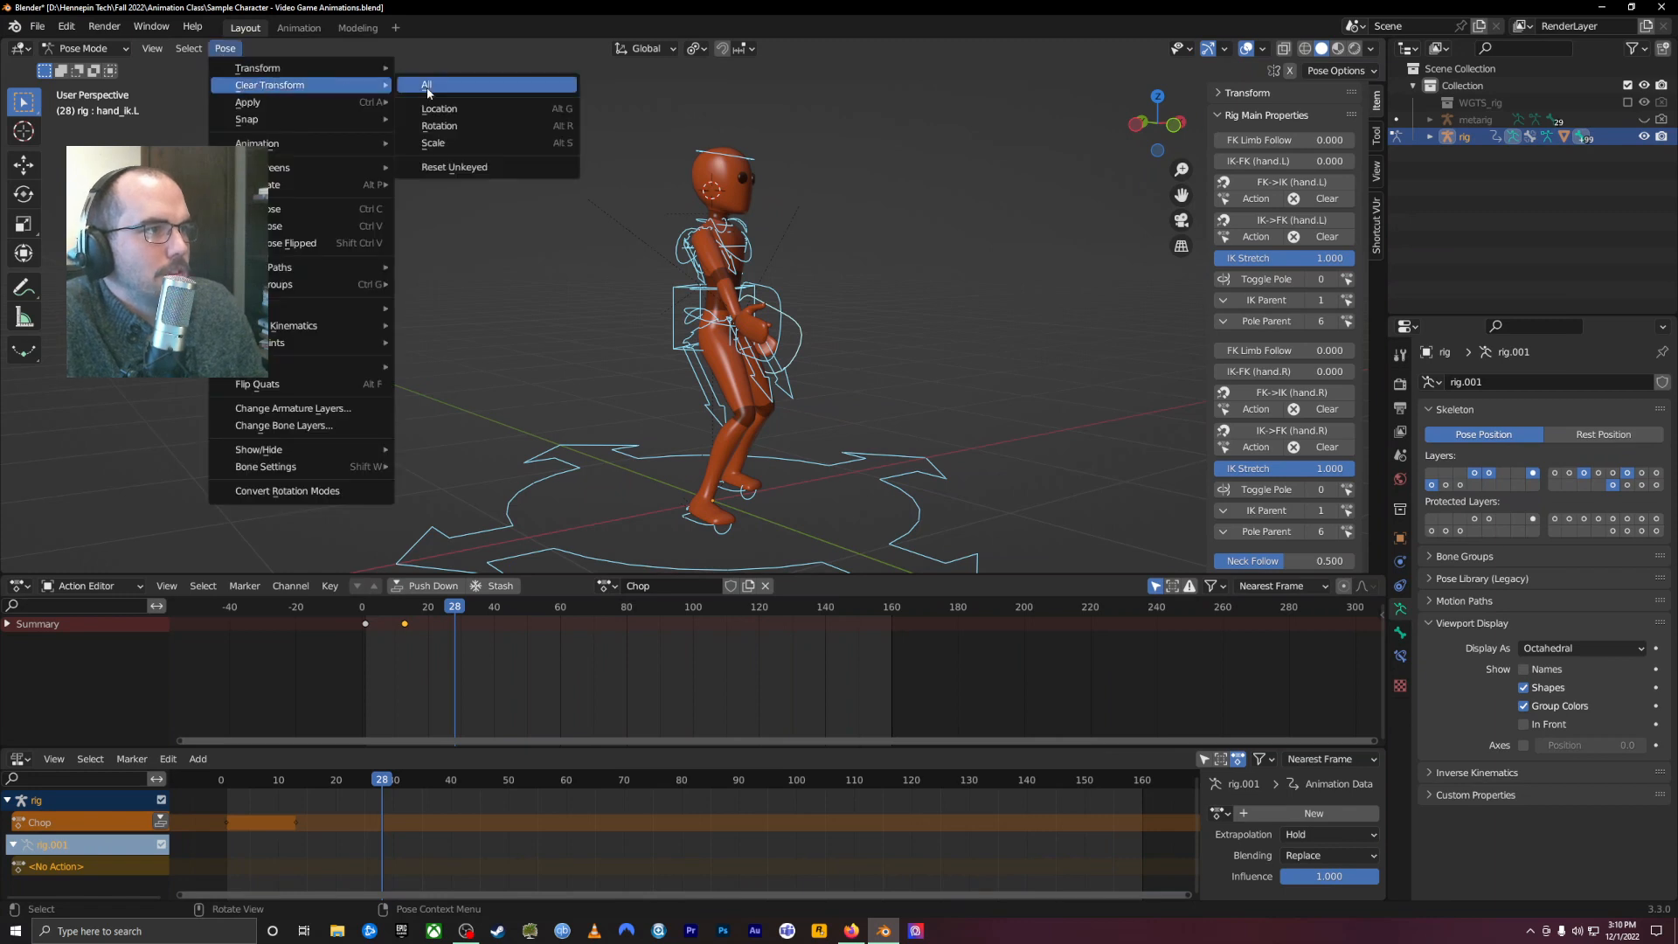
{"action": "left_click", "coordinate": [454, 85]}
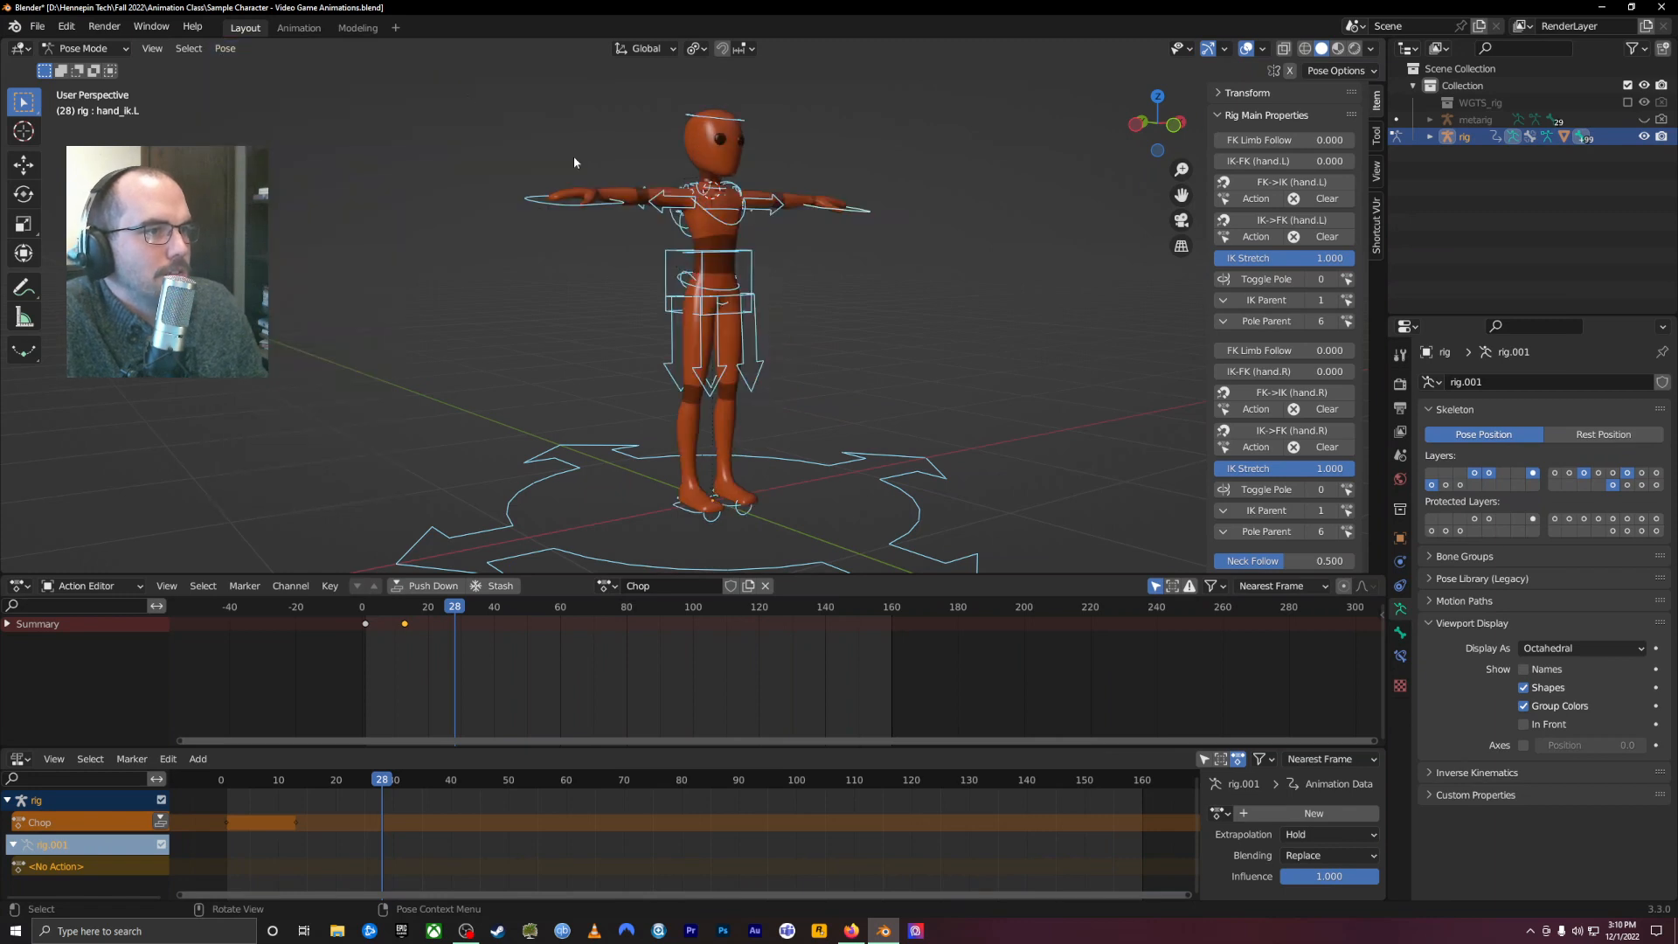
{"action": "key", "text": "i"}
{"action": "left_click", "coordinate": [844, 310]}
{"action": "left_click_drag", "start_coordinate": [444, 607], "coordinate": [455, 608]}
Lower the left hand IK control at frame 28 of the Chop action and rotate the hand to point downward.
{"action": "middle_click_drag", "start_coordinate": [909, 350], "coordinate": [821, 346]}
{"action": "left_click", "coordinate": [900, 207]}
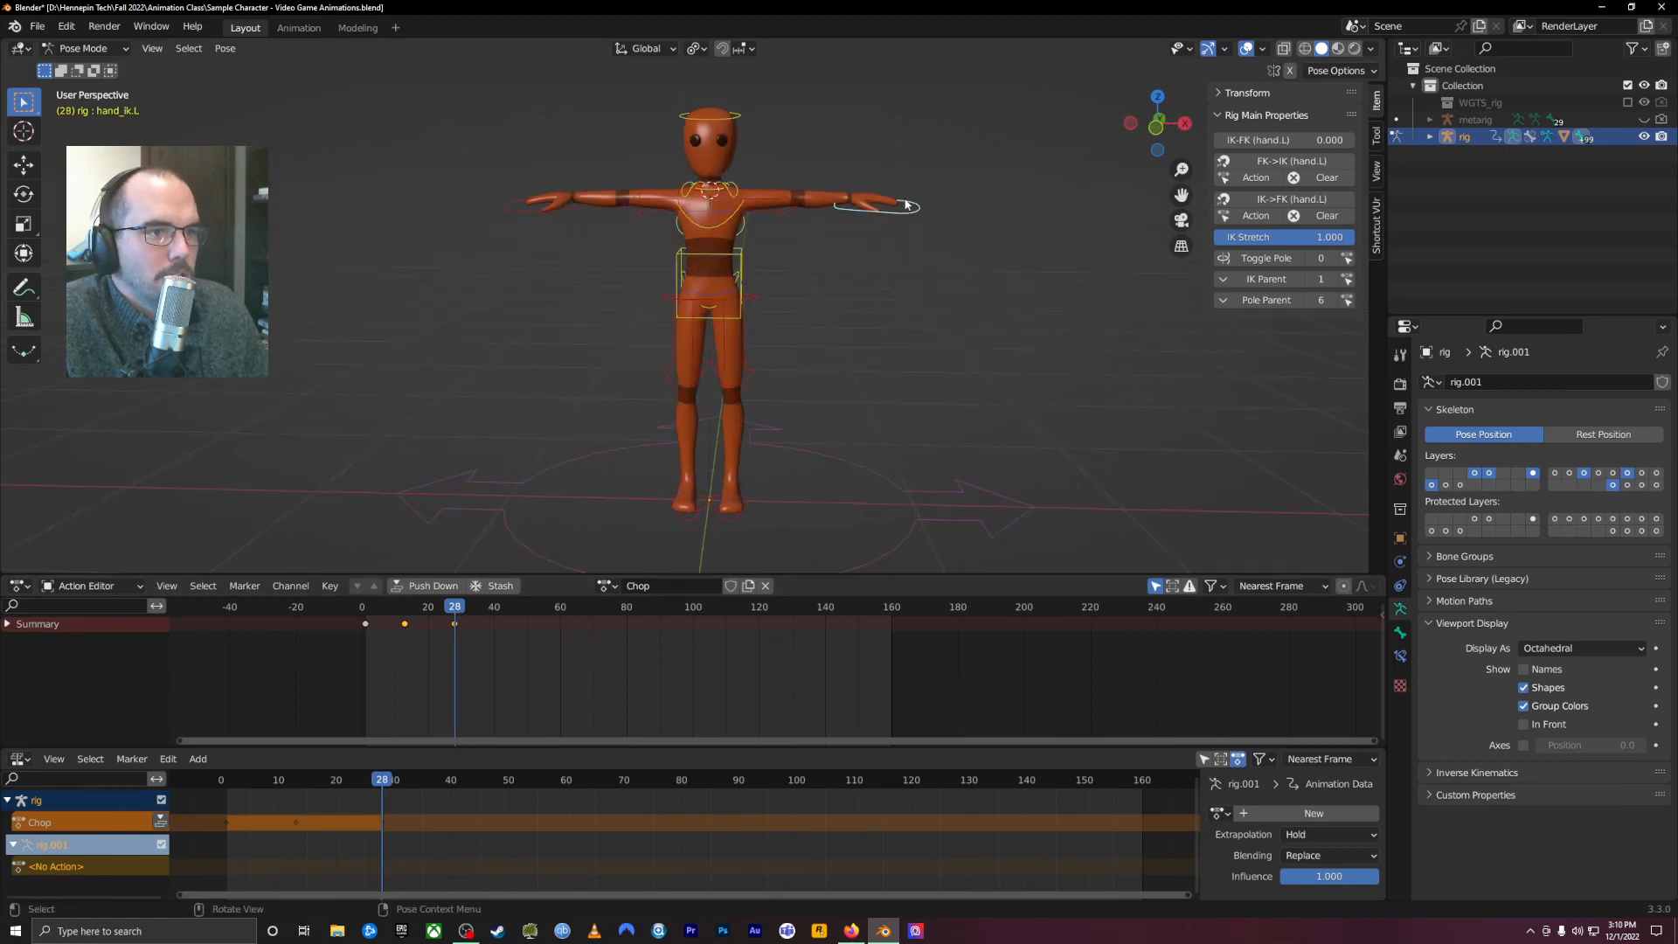
{"action": "key", "text": "g"}
{"action": "left_click", "coordinate": [883, 359]}
{"action": "key", "text": "r"}
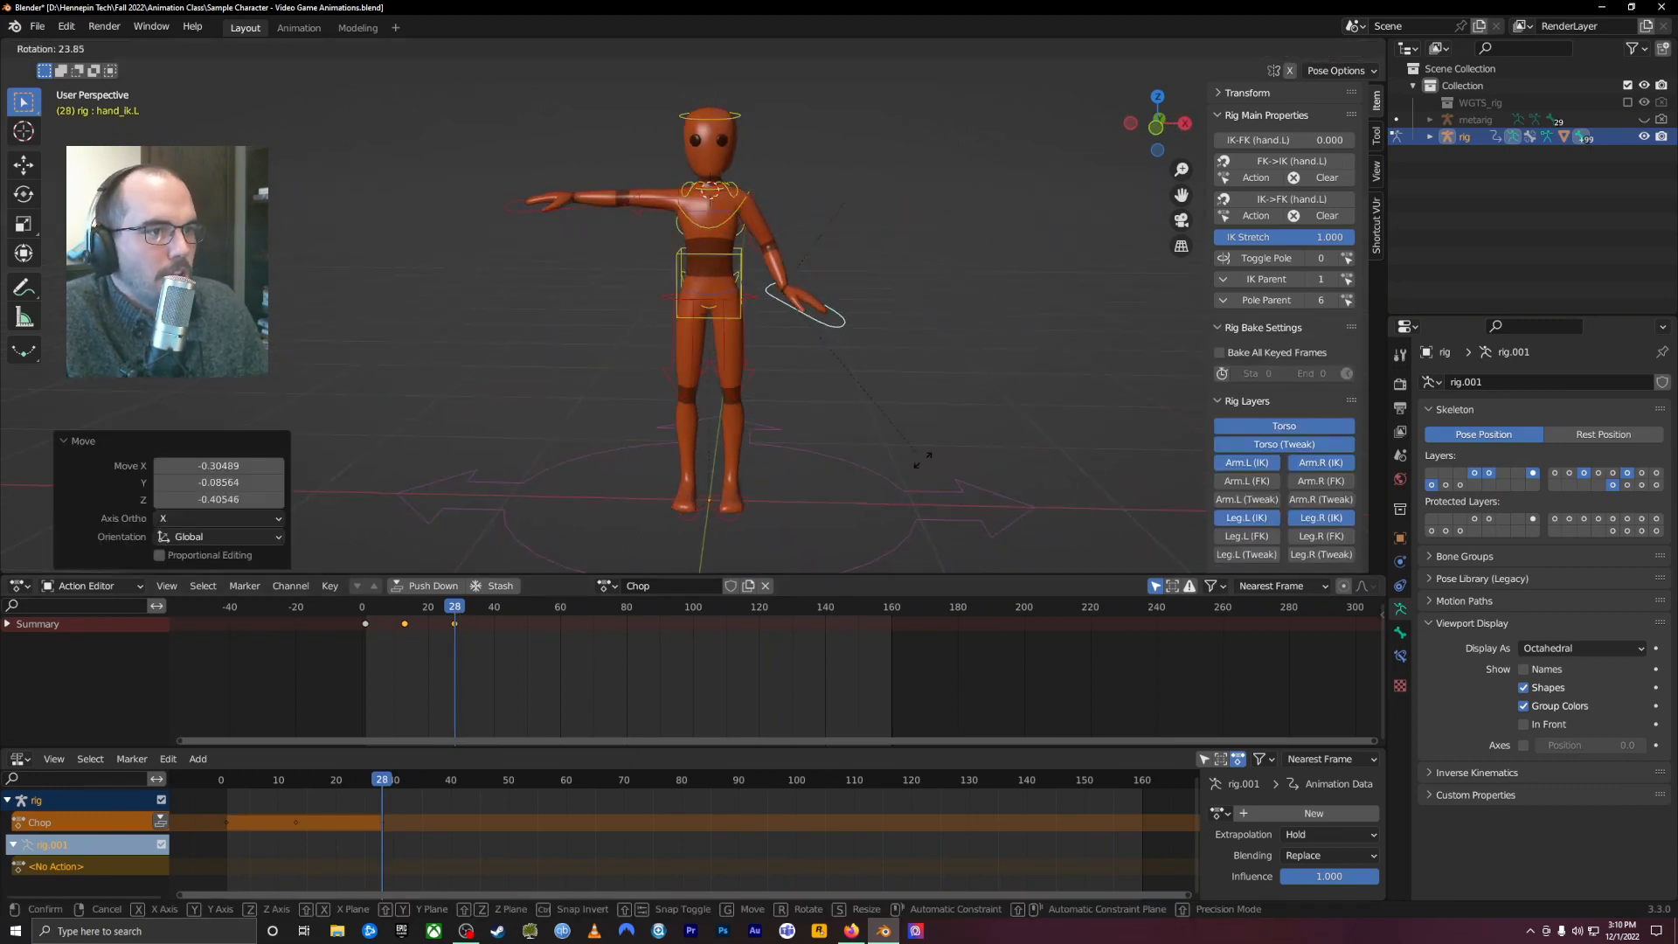
{"action": "left_click", "coordinate": [780, 516]}
Lower the right hand IK control at frame 28 of the Chop action and rotate it about -46.6°.
{"action": "left_click", "coordinate": [522, 203]}
{"action": "key", "text": "g"}
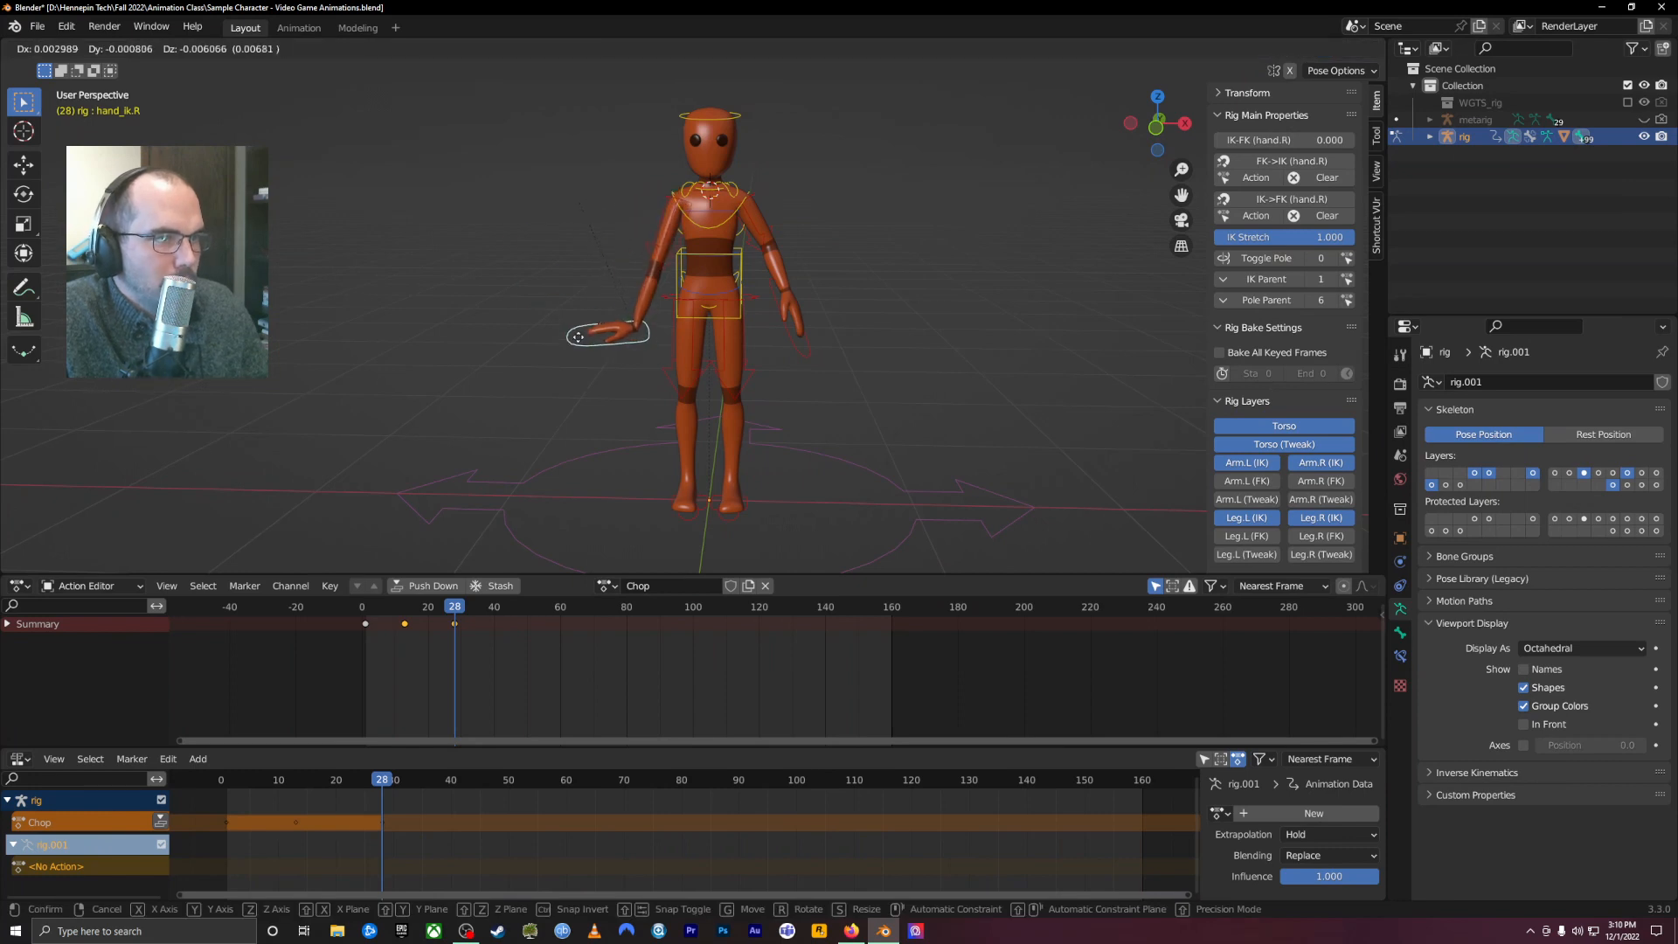
{"action": "left_click", "coordinate": [603, 330]}
{"action": "key", "text": "r"}
{"action": "left_click", "coordinate": [847, 223]}
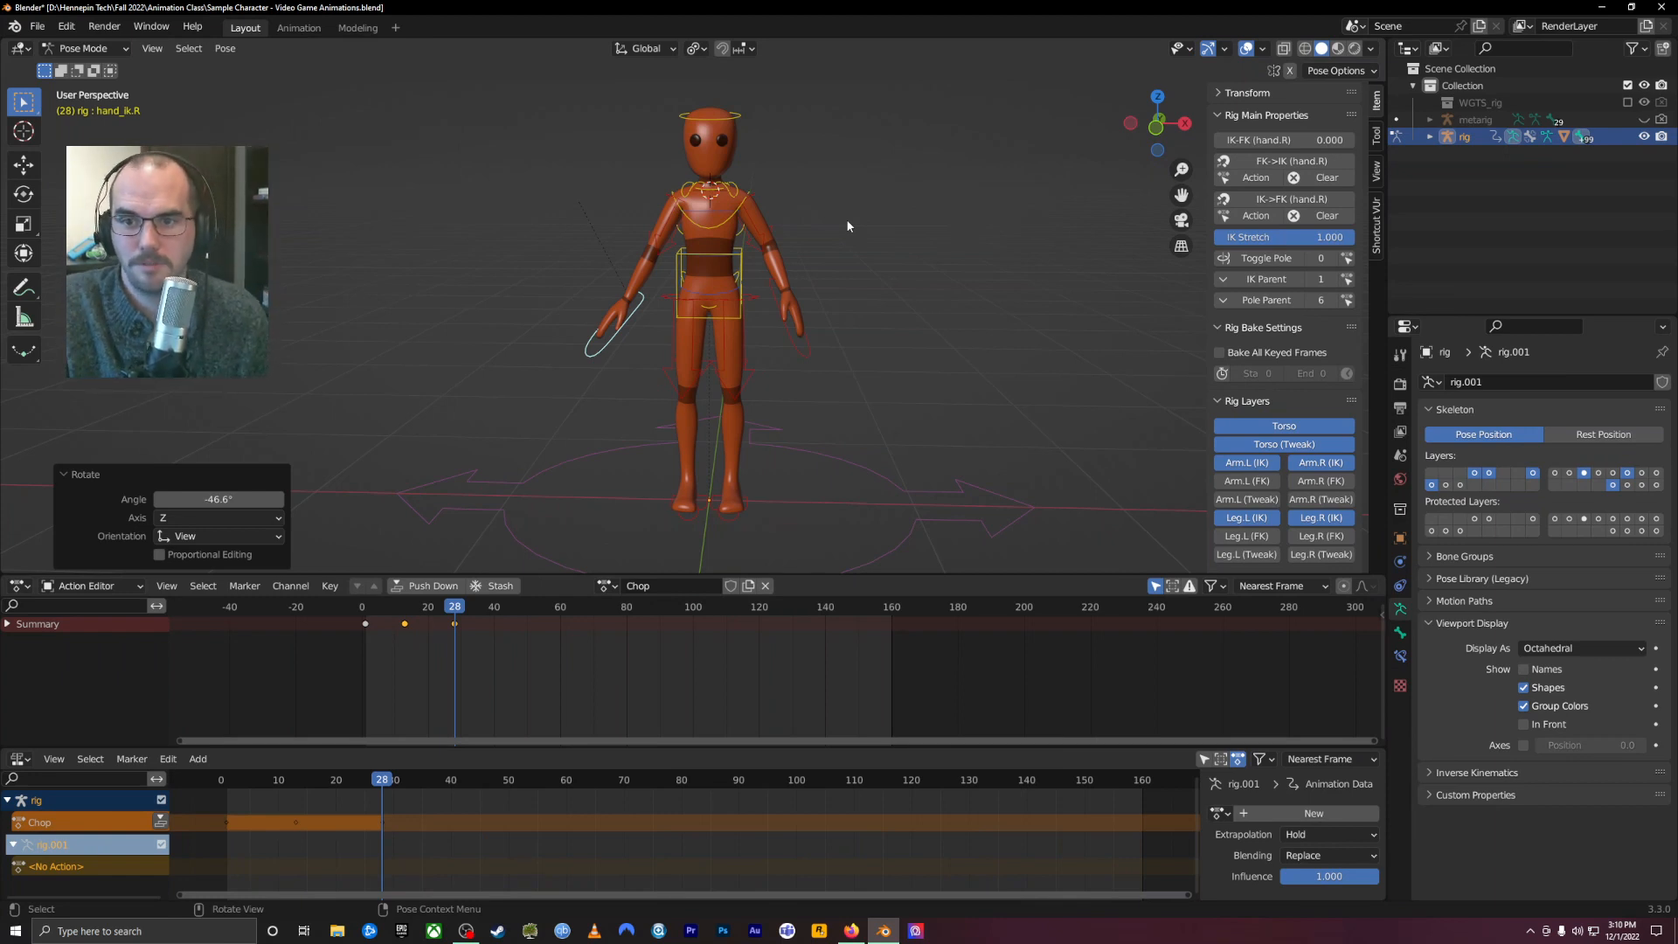
Play back the Chop action, and switch to the Kick action to play it back as well.
{"action": "key", "text": "space"}
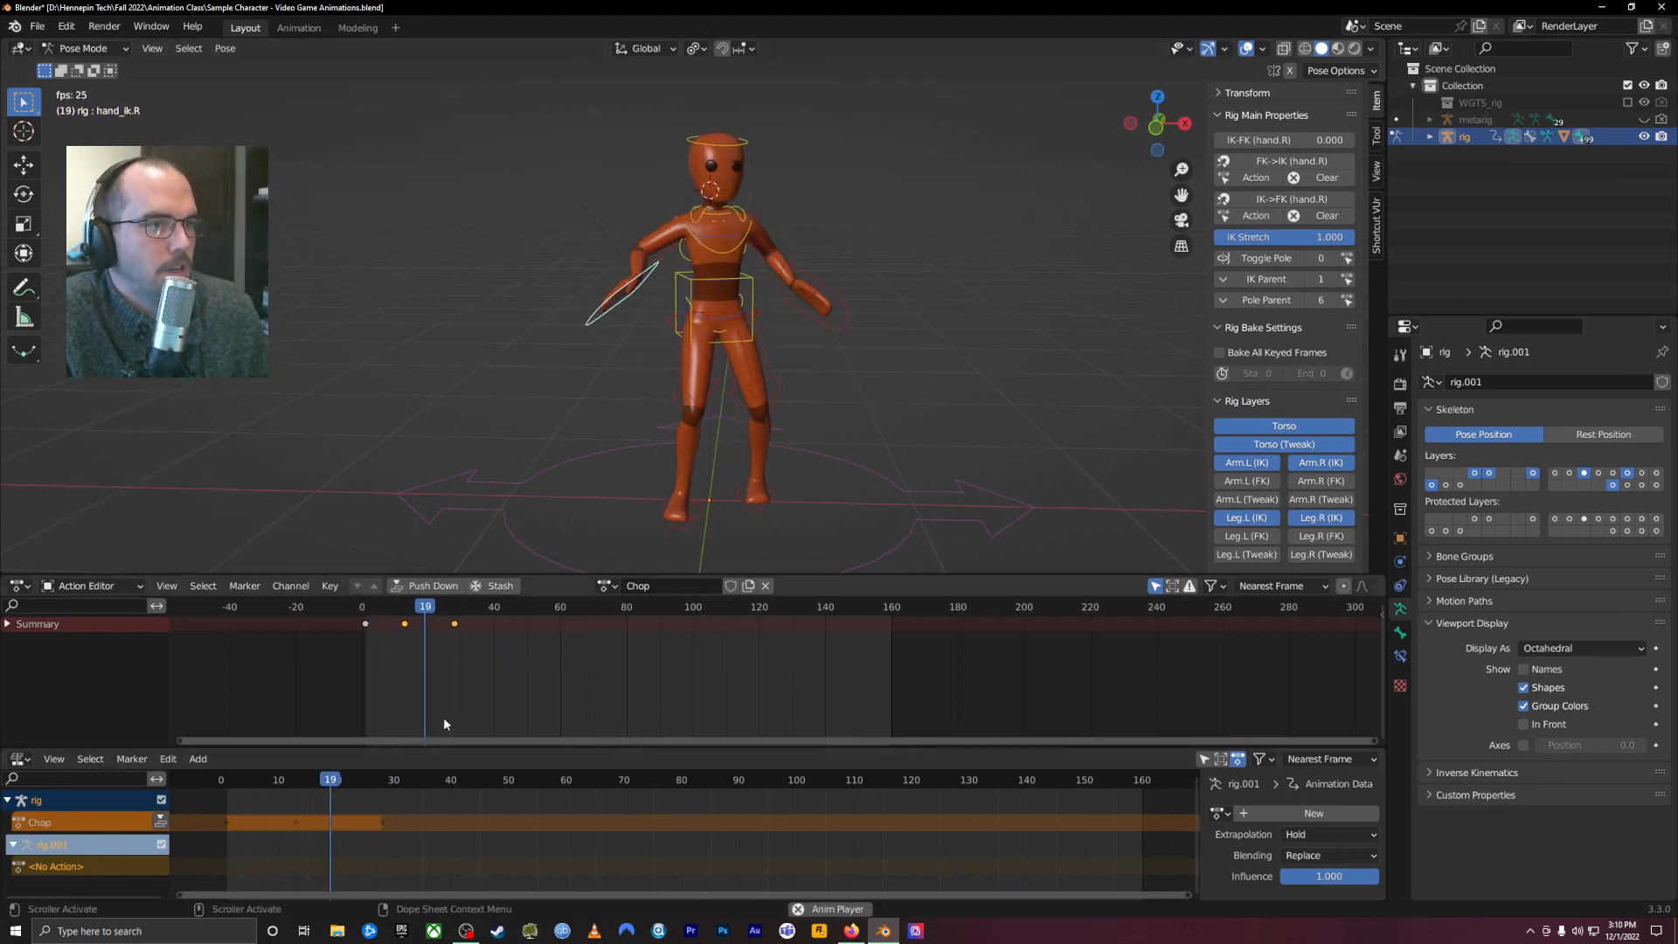
{"action": "key", "text": "space"}
{"action": "left_click", "coordinate": [606, 586]}
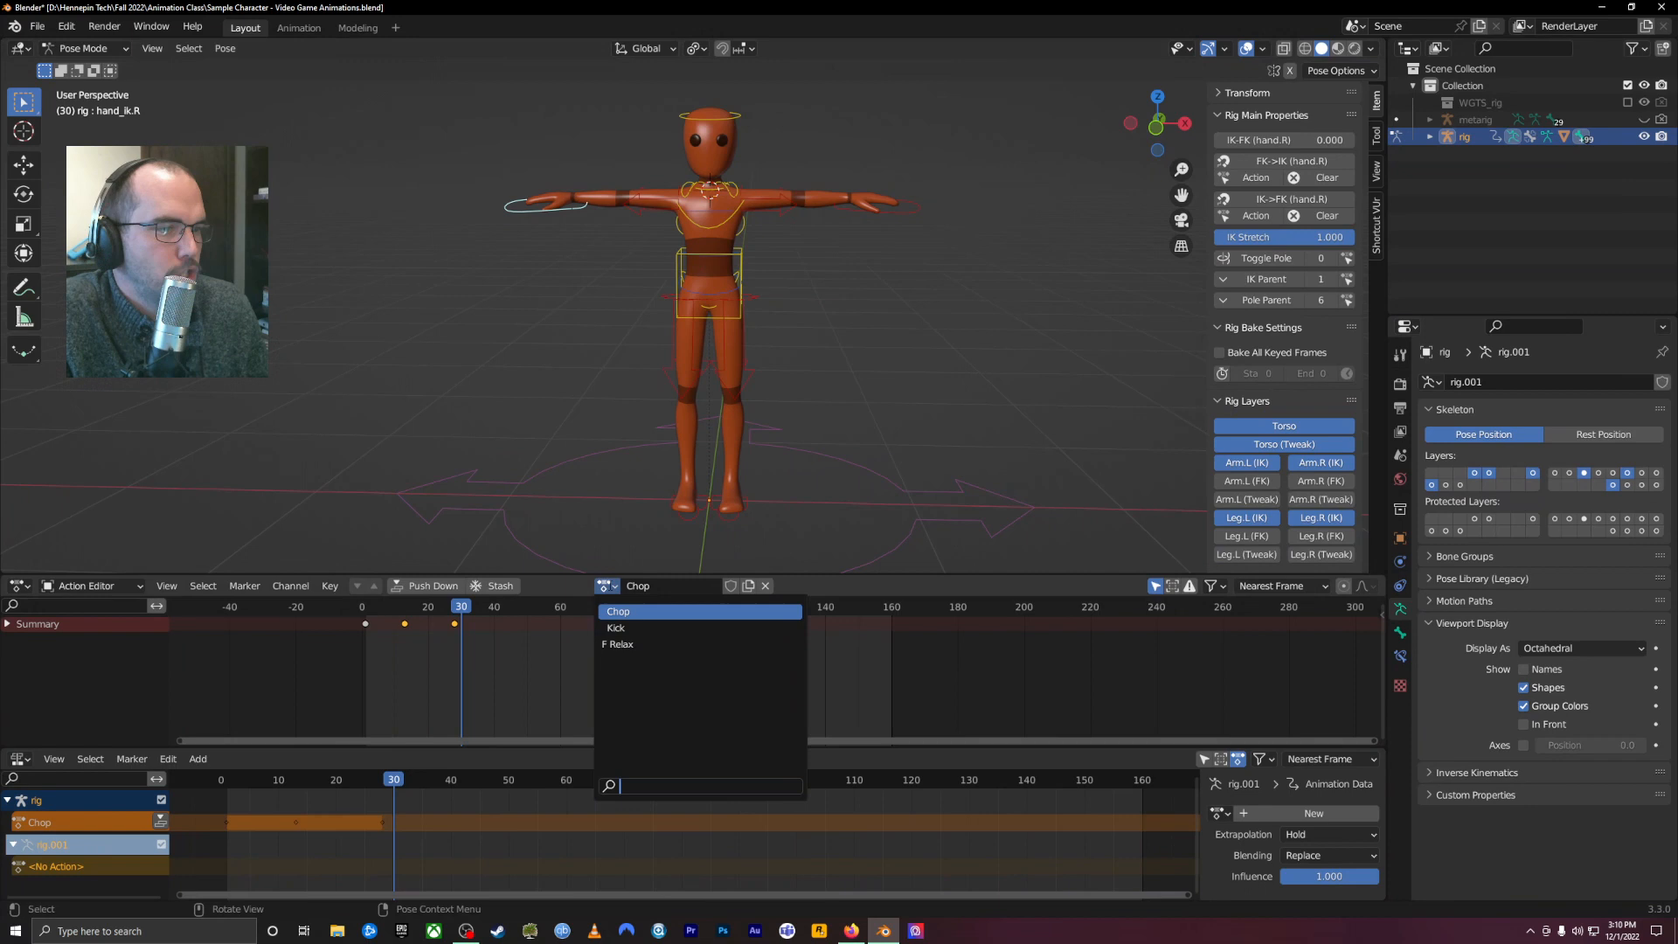
{"action": "left_click", "coordinate": [615, 628]}
{"action": "key", "text": "space"}
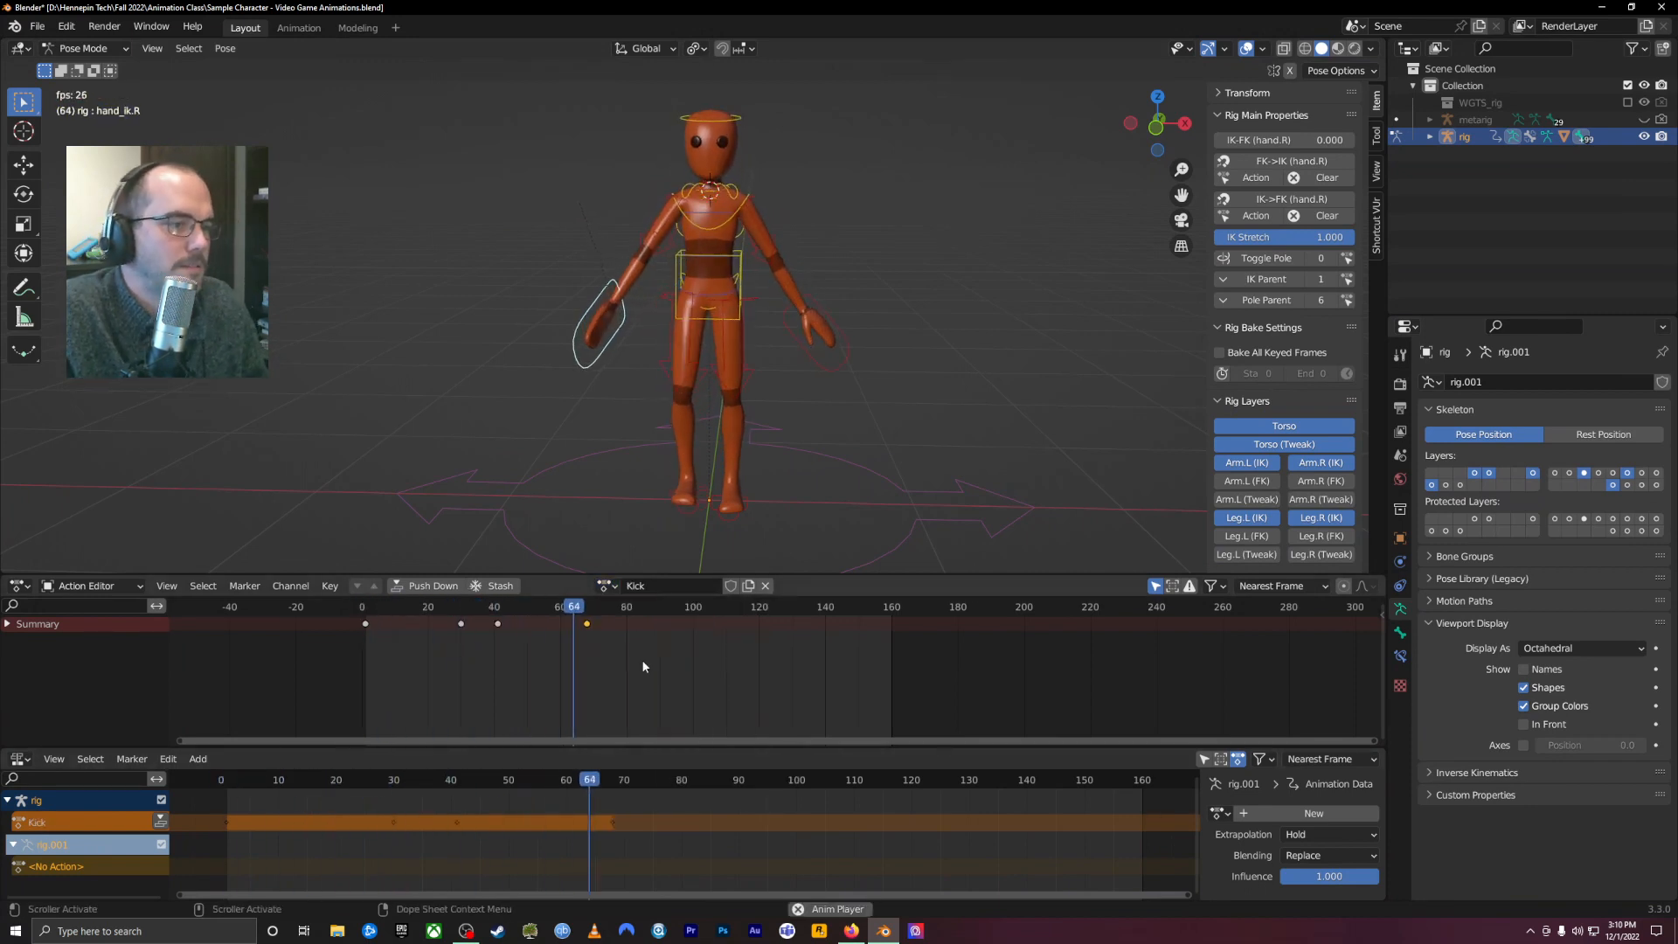
{"action": "key", "text": "space"}
{"action": "key", "text": "space"}
{"action": "key", "text": "space"}
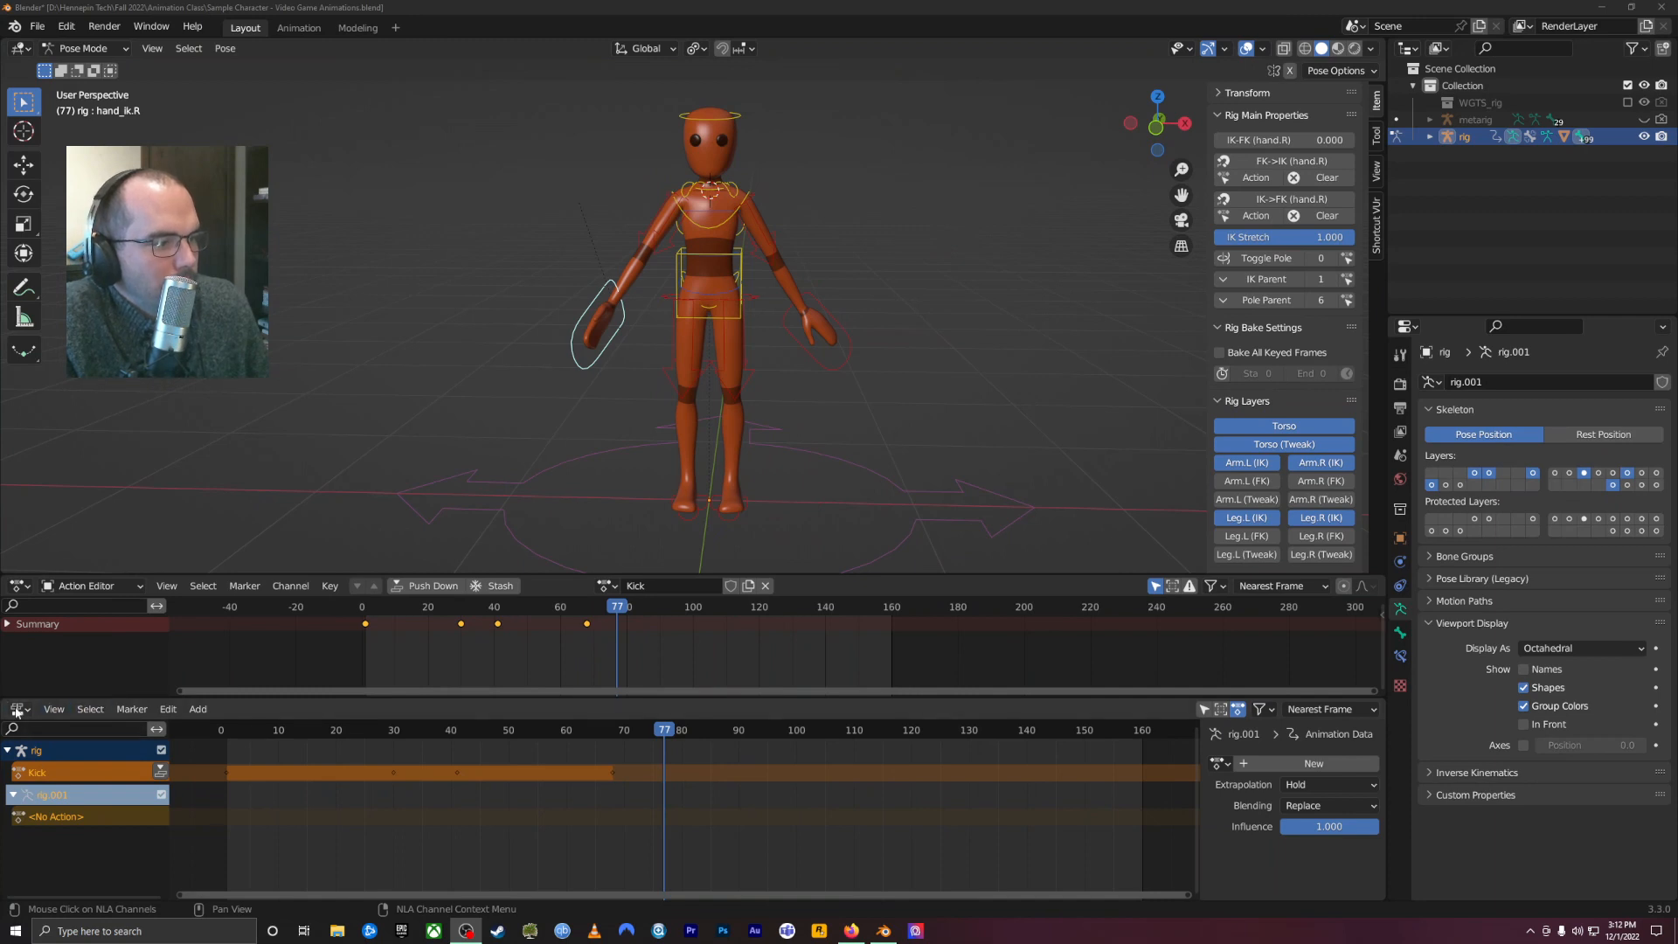
Switch to the Chop action, push it down onto its own NLA track, and scrub the strip to frame 16.
{"action": "left_click_drag", "start_coordinate": [580, 721], "coordinate": [623, 730]}
{"action": "left_click", "coordinate": [607, 585]}
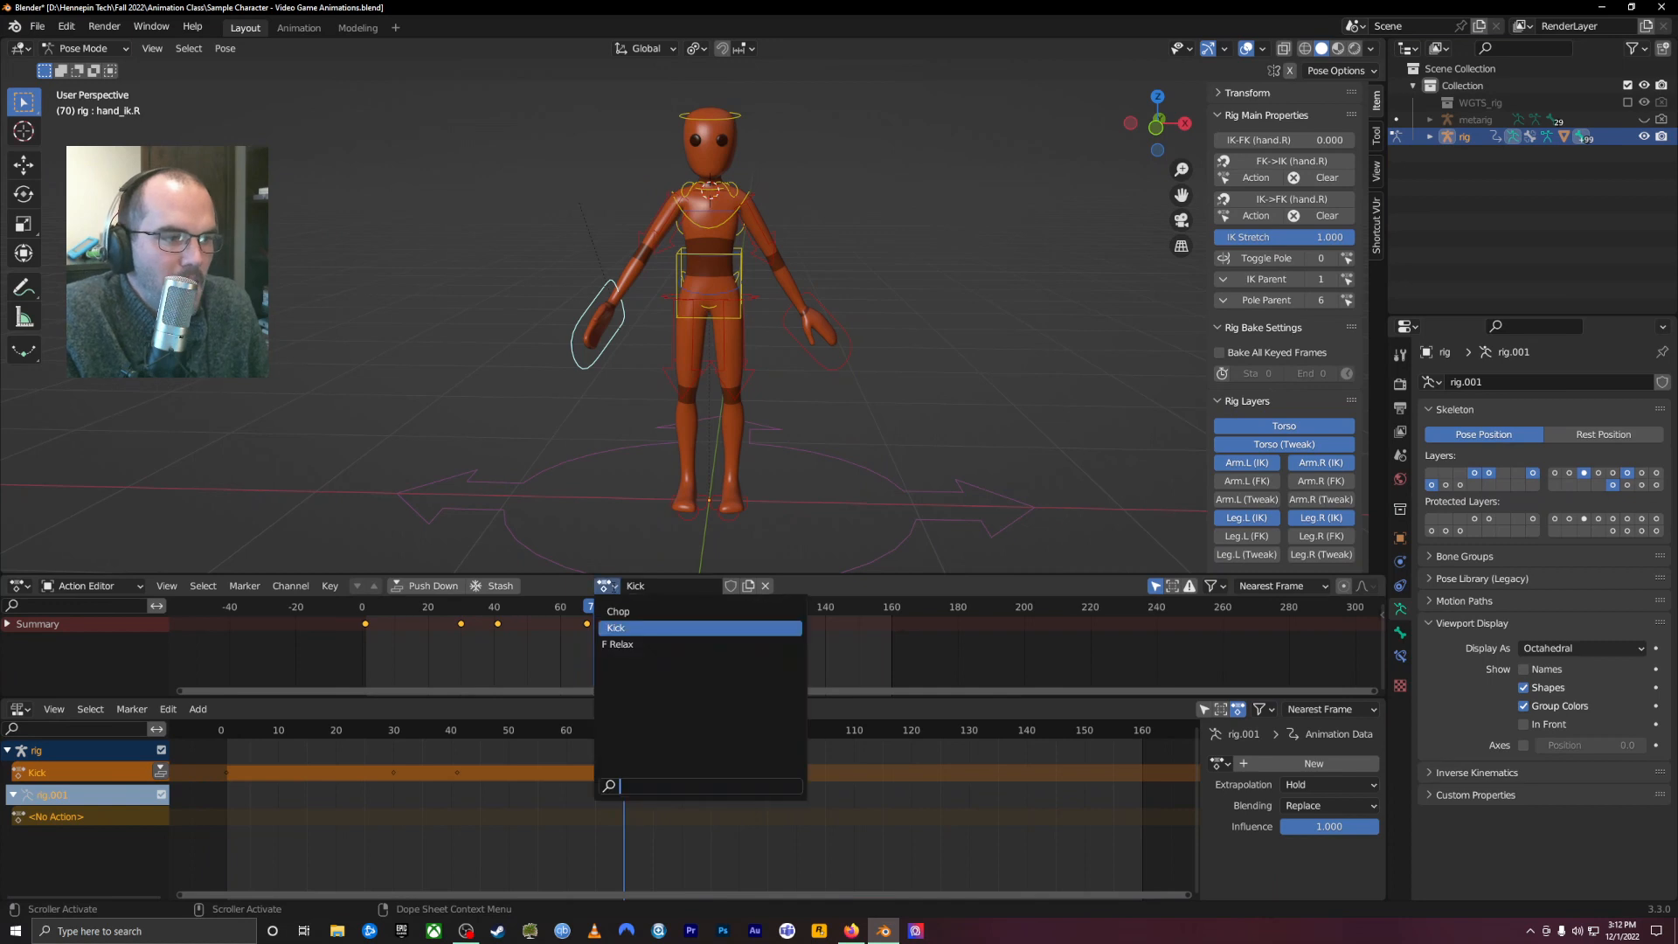
{"action": "left_click", "coordinate": [618, 611]}
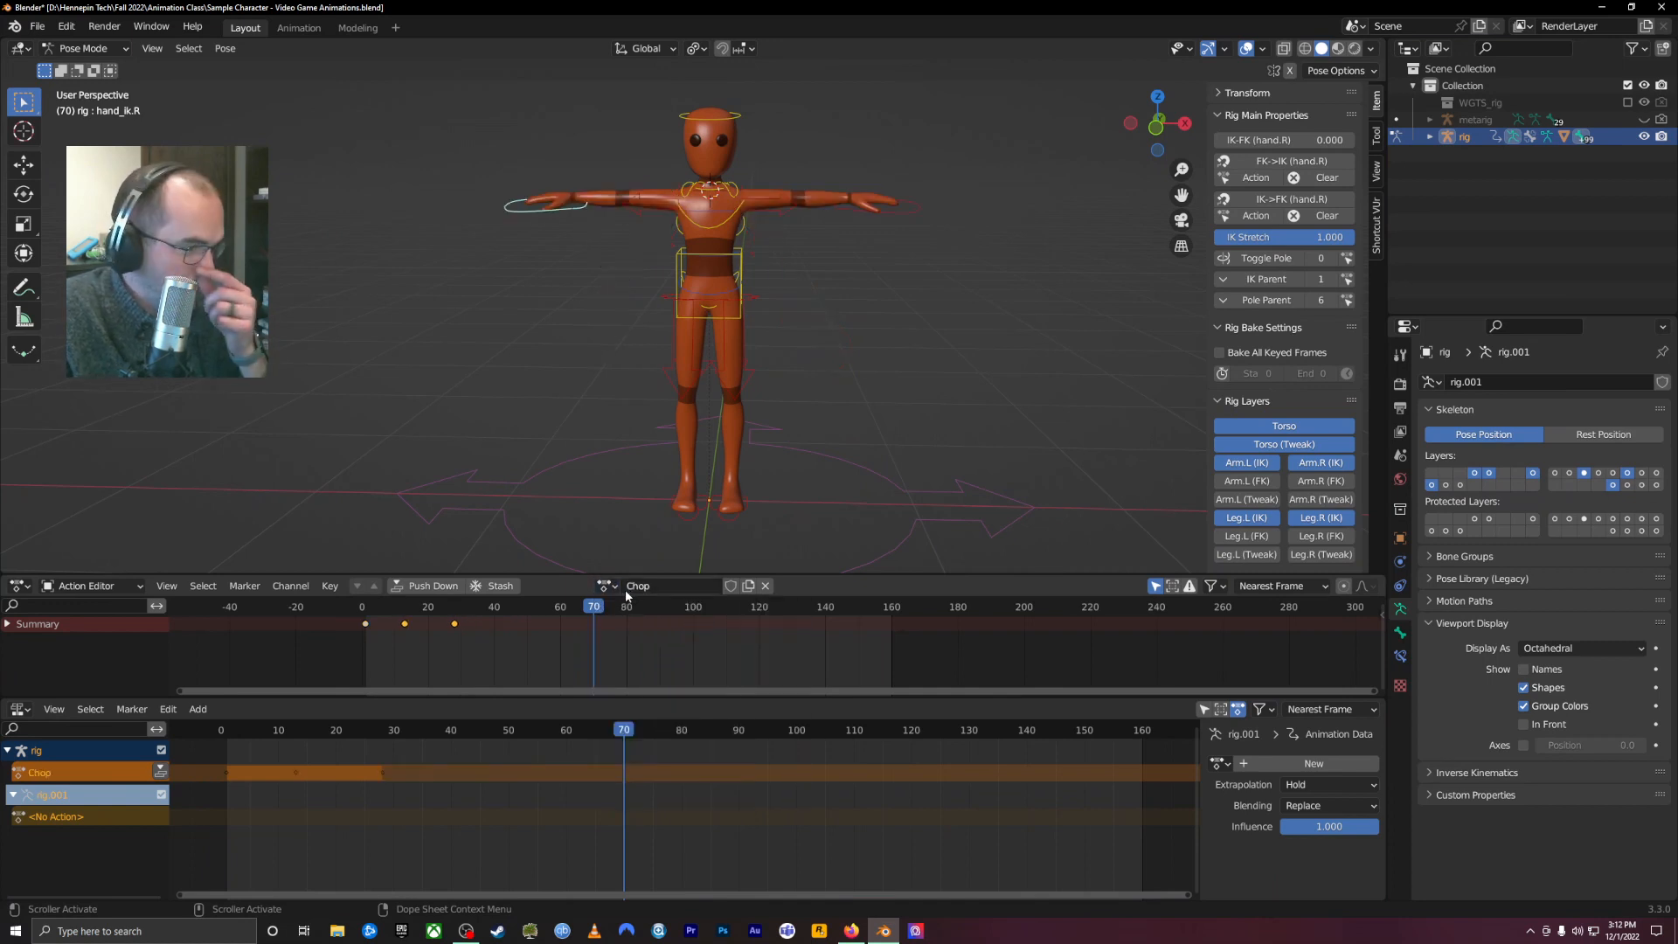
{"action": "left_click", "coordinate": [425, 588]}
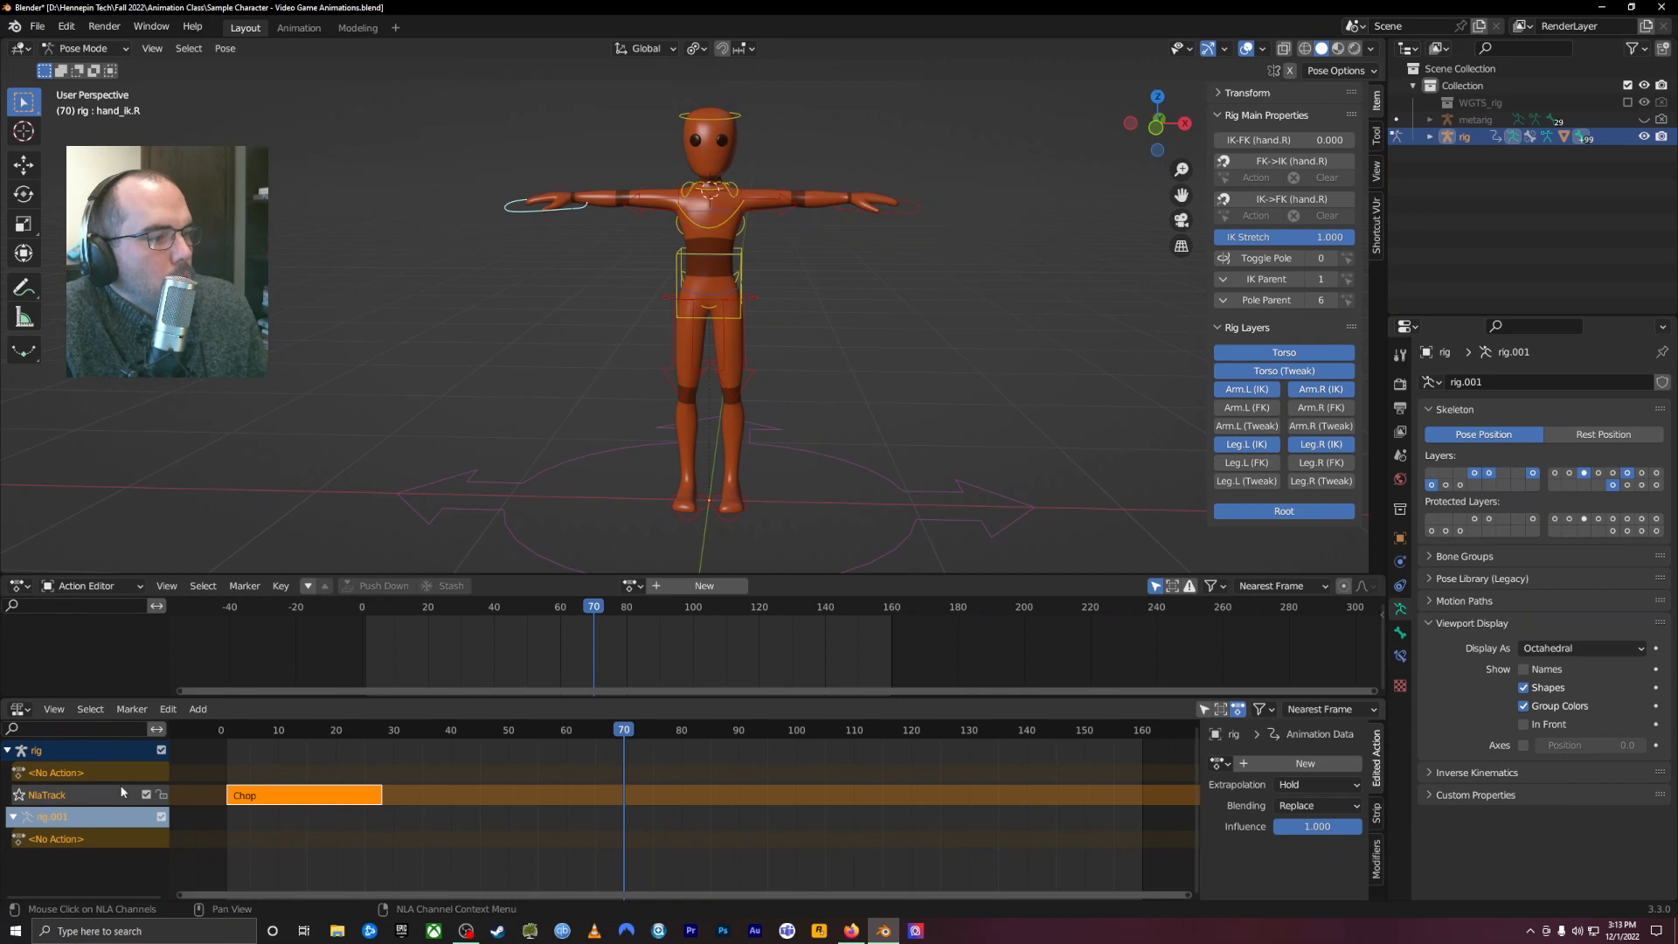
{"action": "left_click_drag", "start_coordinate": [273, 731], "coordinate": [313, 760]}
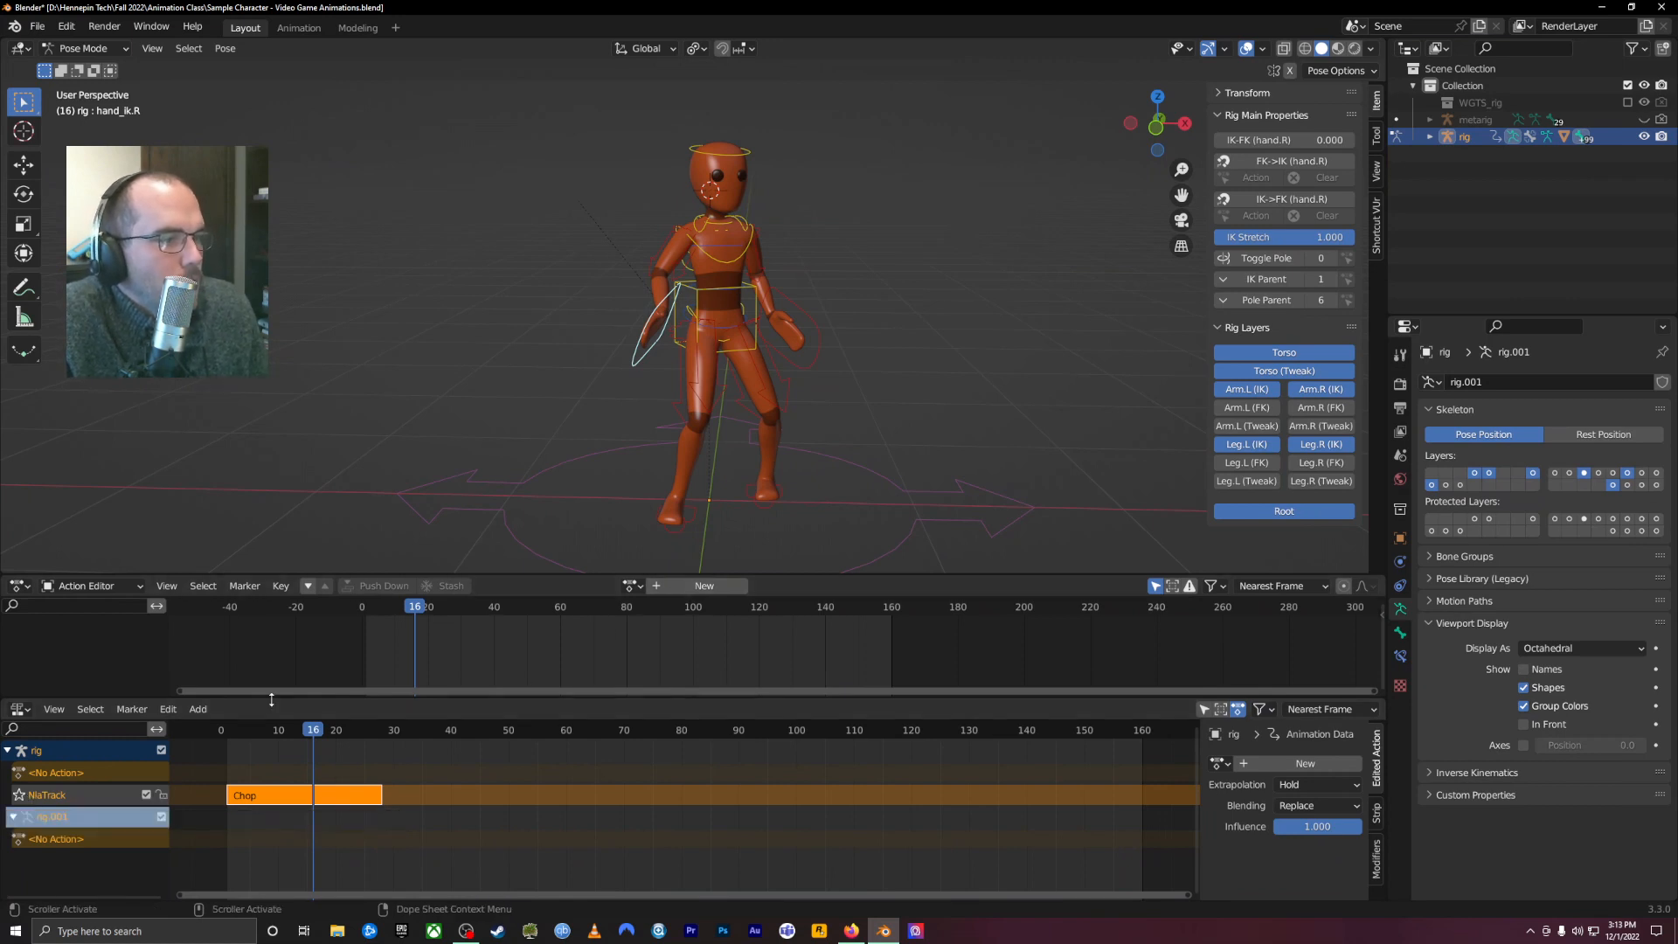
Load the Kick action on the rig and push it down as a second NLA strip above Chop.
{"action": "left_click", "coordinate": [631, 585]}
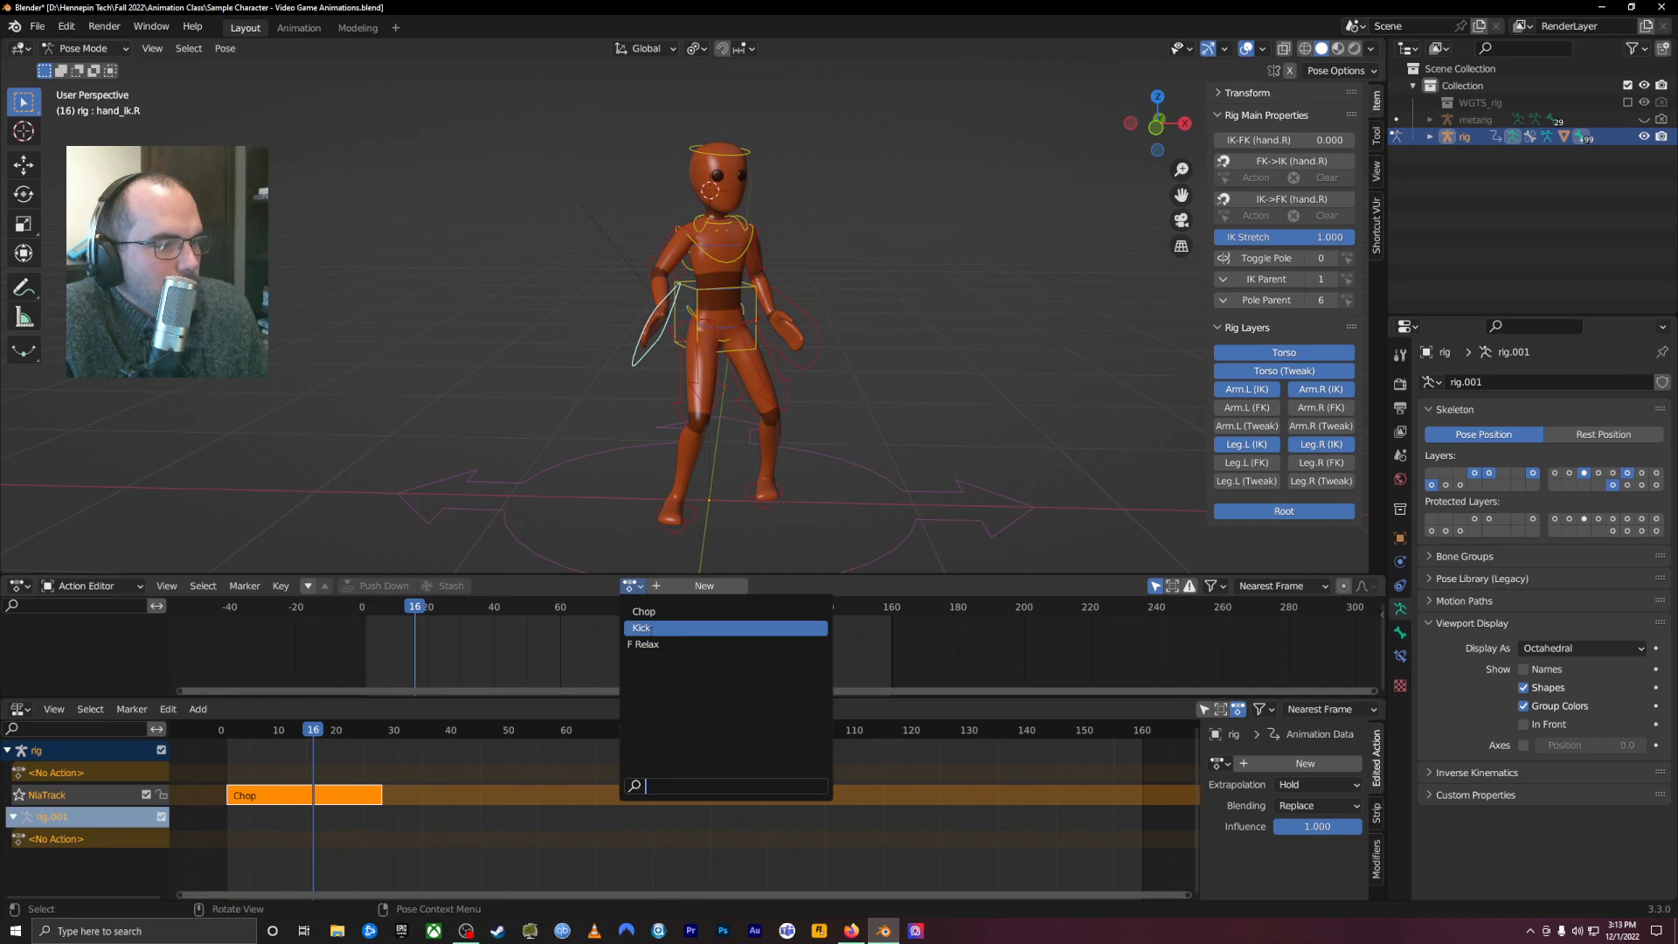
{"action": "left_click", "coordinate": [642, 627]}
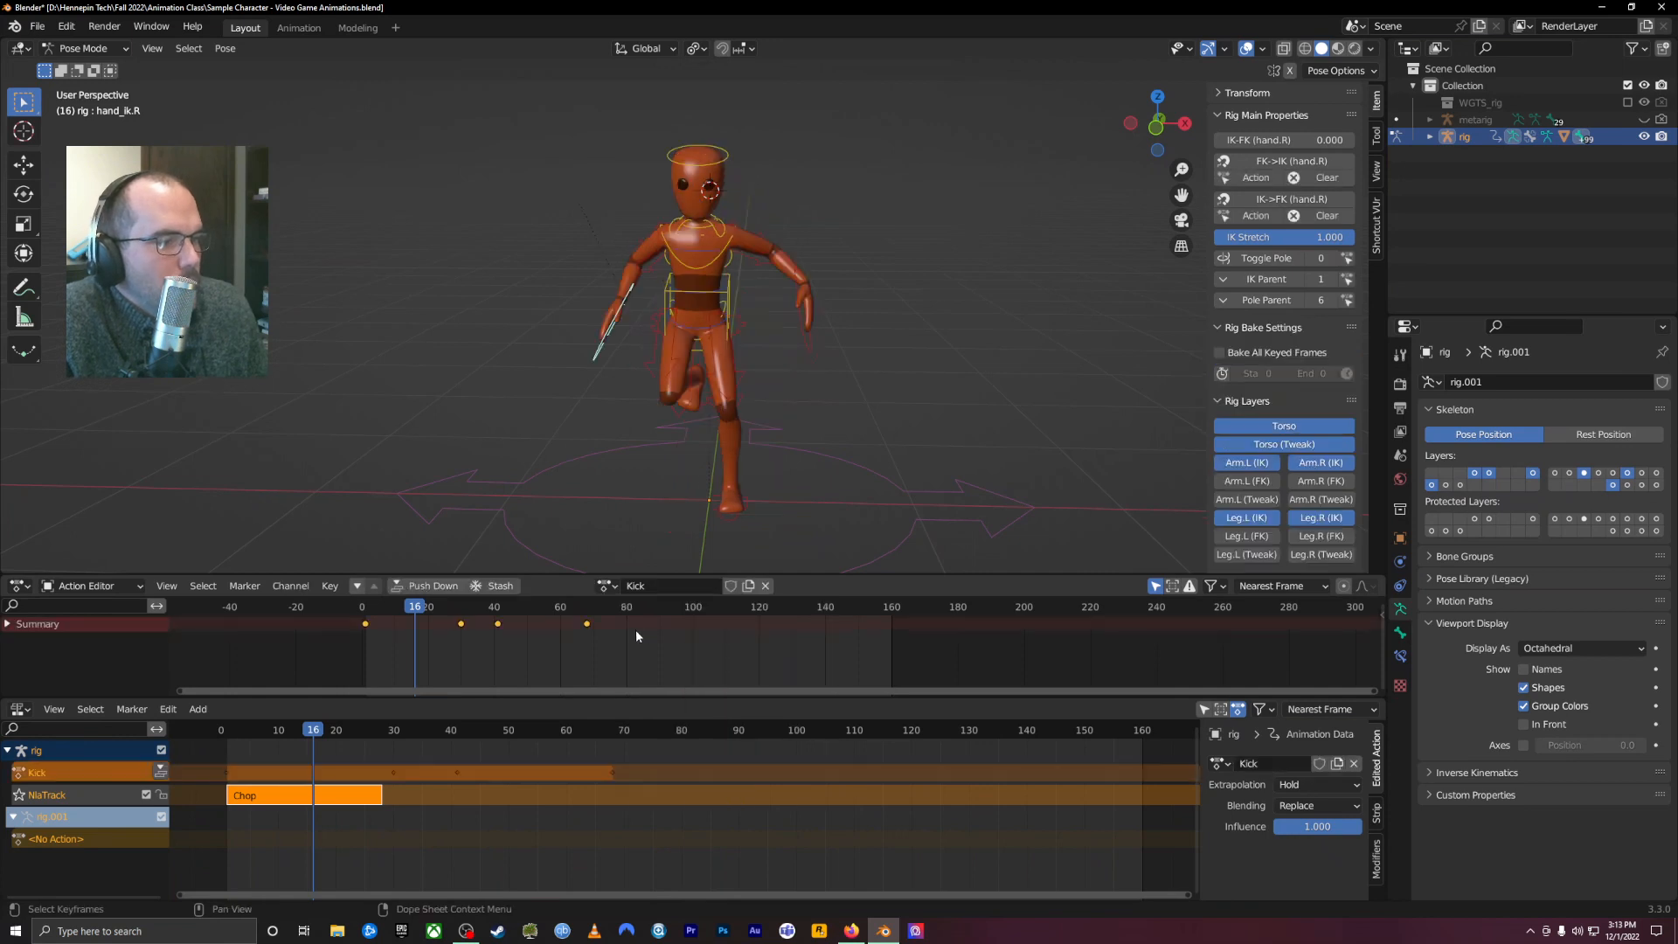
{"action": "left_click", "coordinate": [428, 586]}
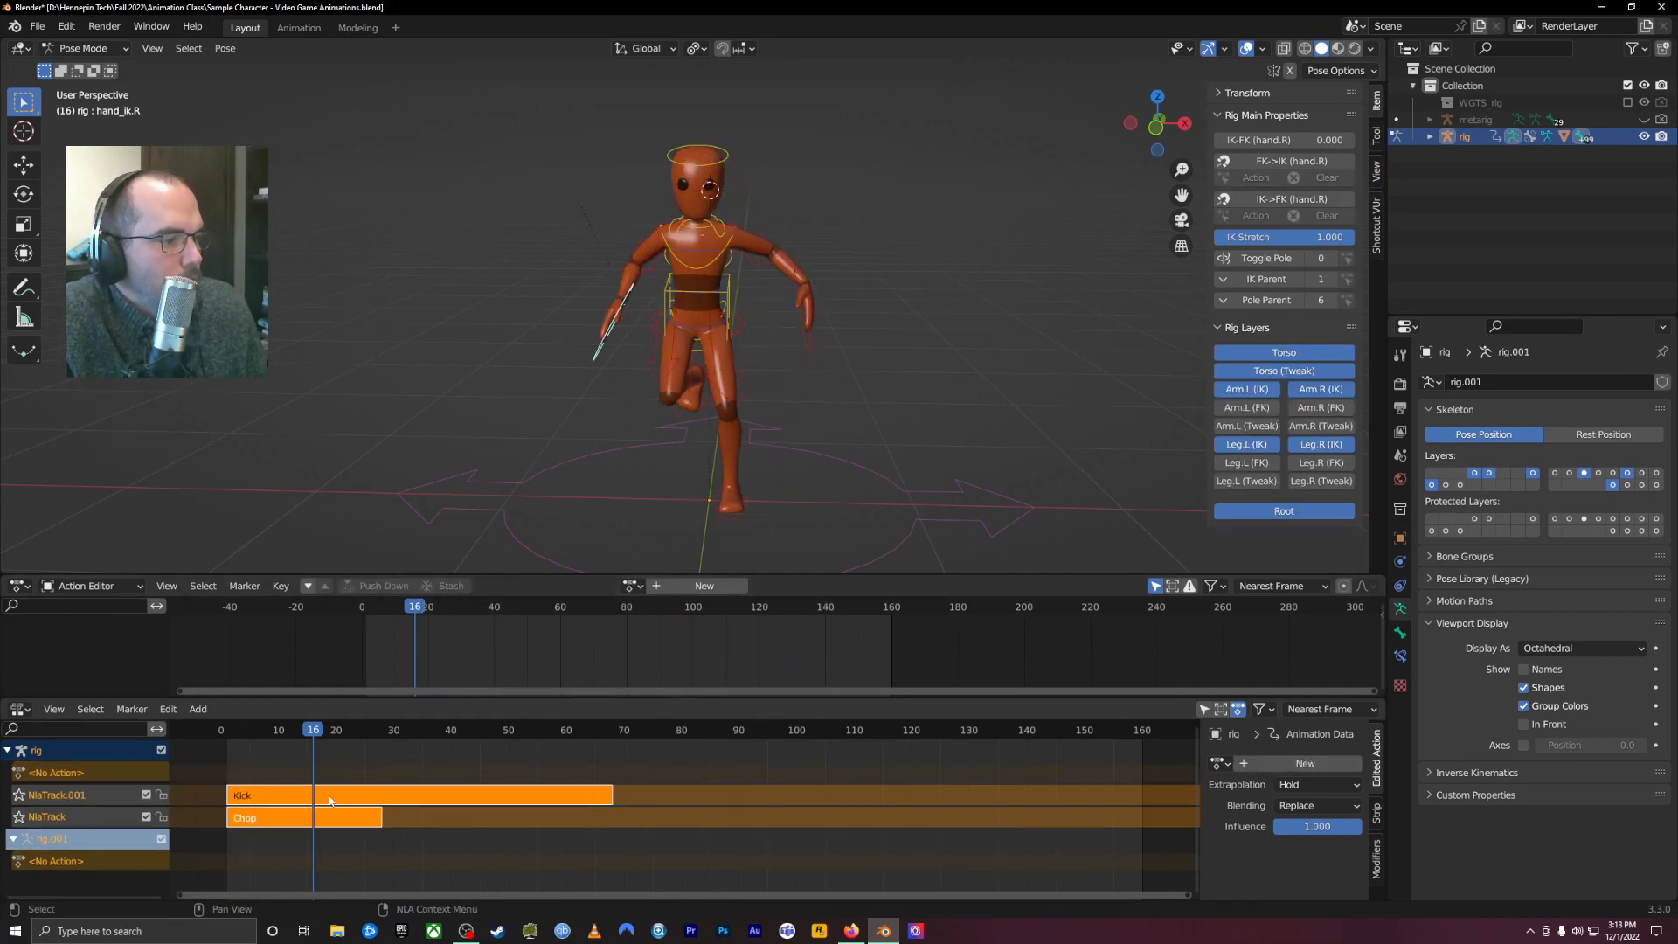
Try shifting the Kick and Chop strips along the NLA timeline, scrub through them, and undo the strip moves.
{"action": "key", "text": "g"}
{"action": "left_click", "coordinate": [443, 794]}
{"action": "left_click", "coordinate": [402, 818]}
{"action": "key", "text": "g"}
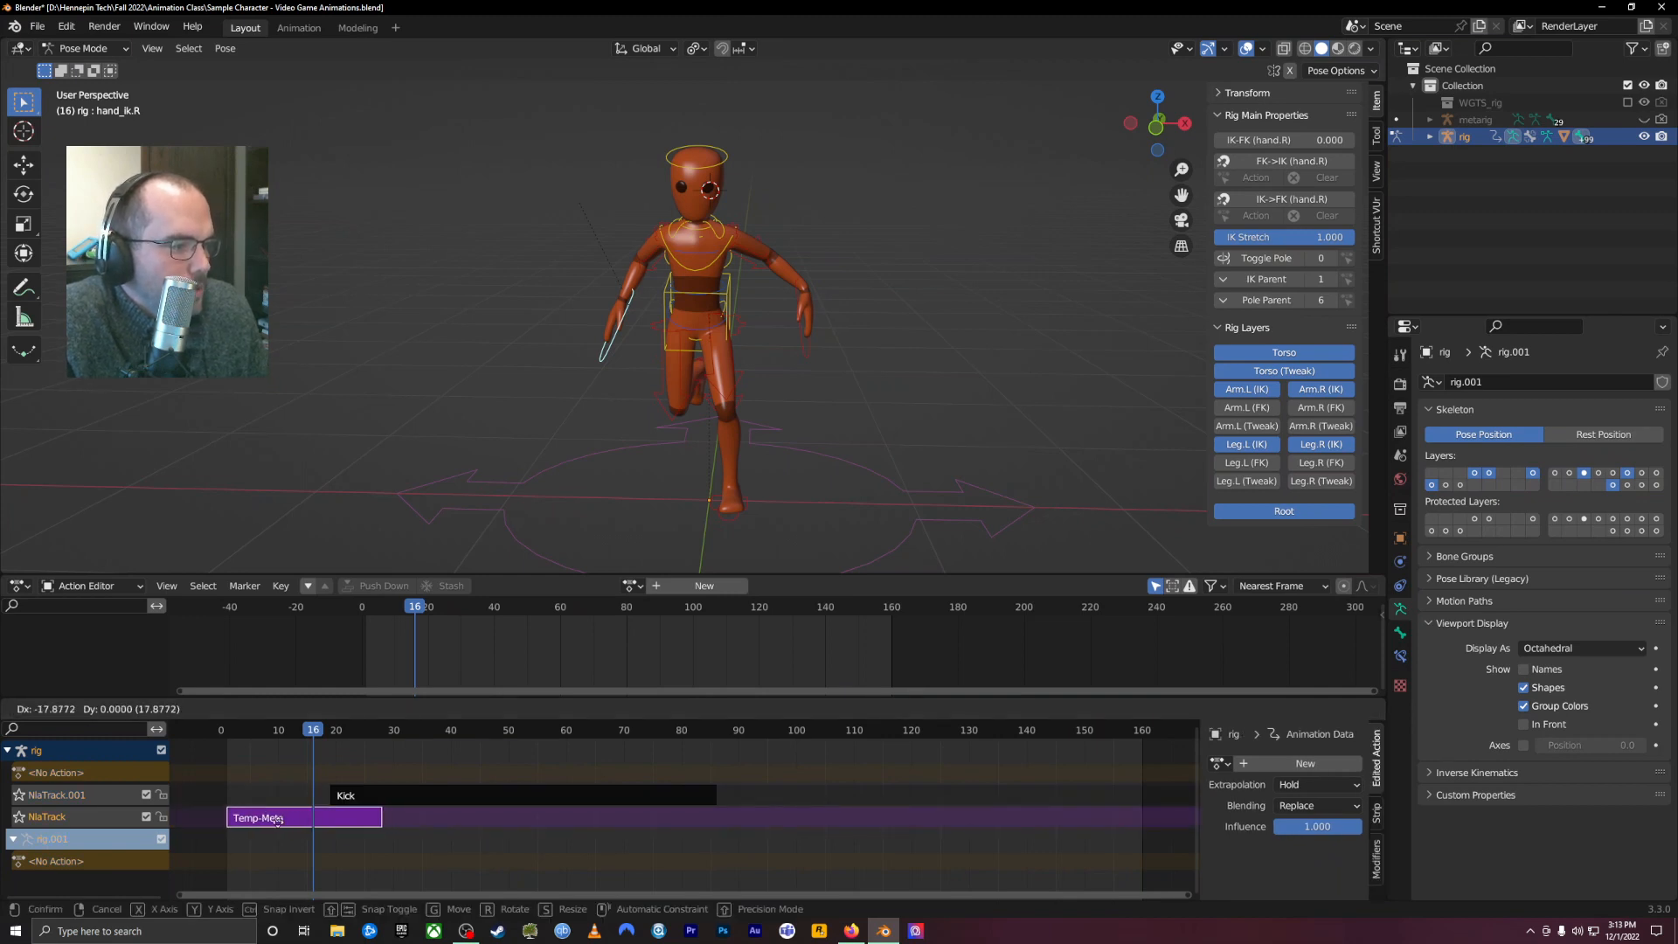
{"action": "left_click", "coordinate": [298, 818]}
{"action": "left_click_drag", "start_coordinate": [381, 800], "coordinate": [432, 797]}
{"action": "left_click_drag", "start_coordinate": [311, 735], "coordinate": [365, 735]}
{"action": "key", "text": "ctrl+z"}
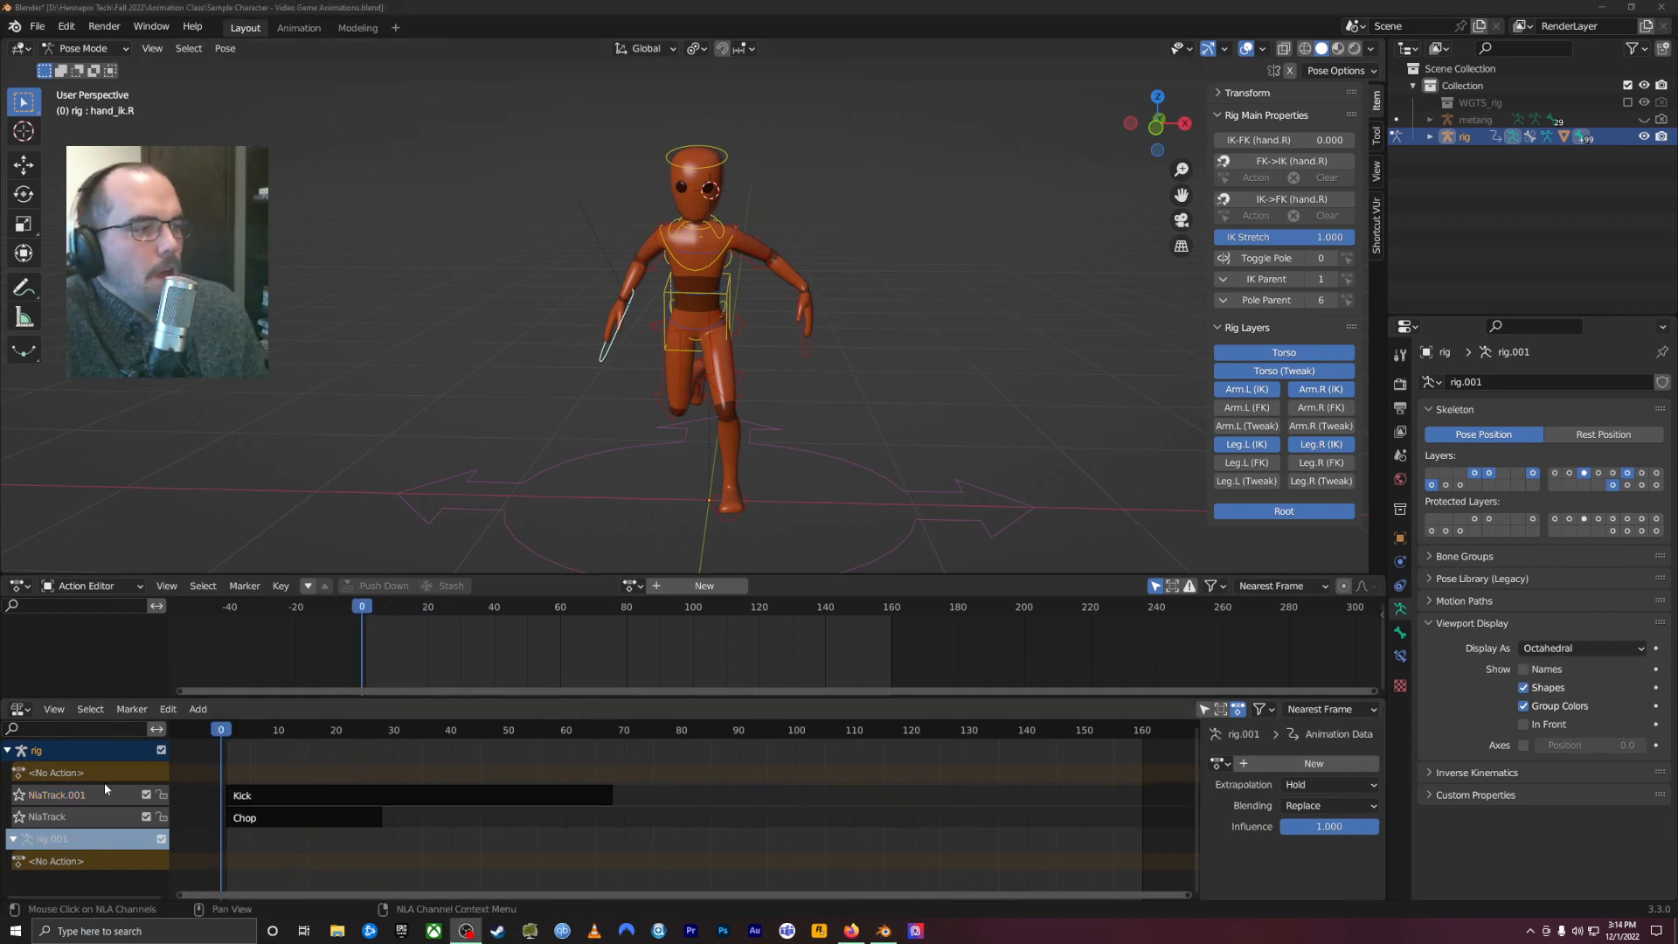
Move the Kick strip so it starts where the Chop strip ends, and scrub the NLA timeline to frame 22.
{"action": "left_click_drag", "start_coordinate": [224, 732], "coordinate": [258, 734]}
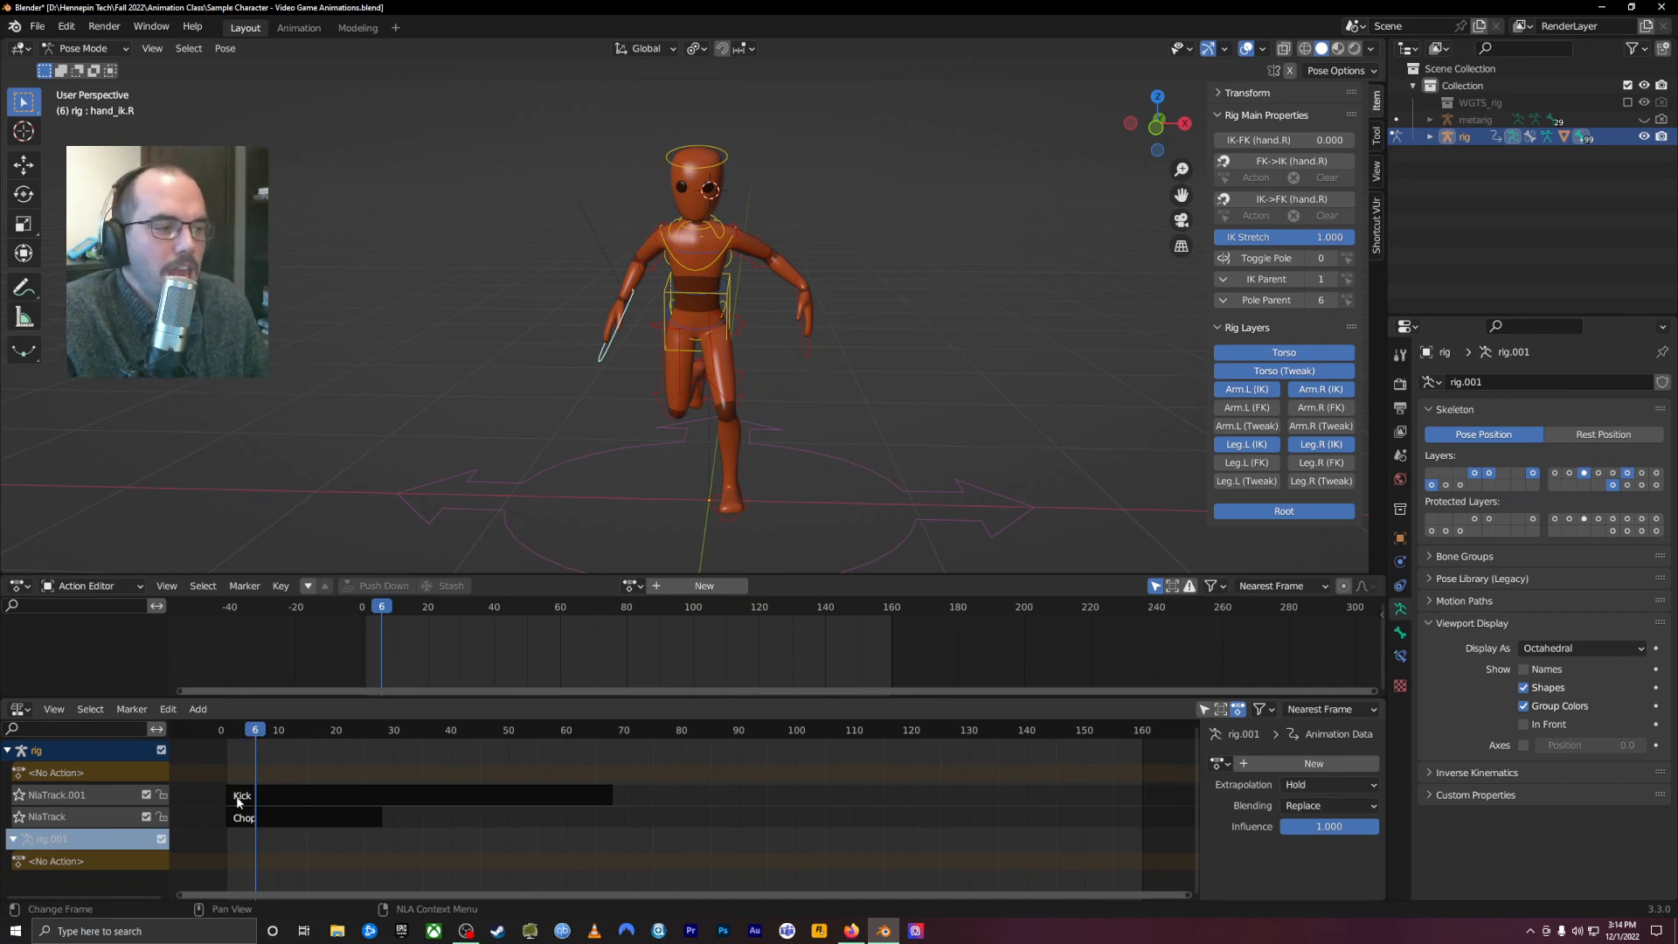
{"action": "left_click_drag", "start_coordinate": [288, 795], "coordinate": [417, 784]}
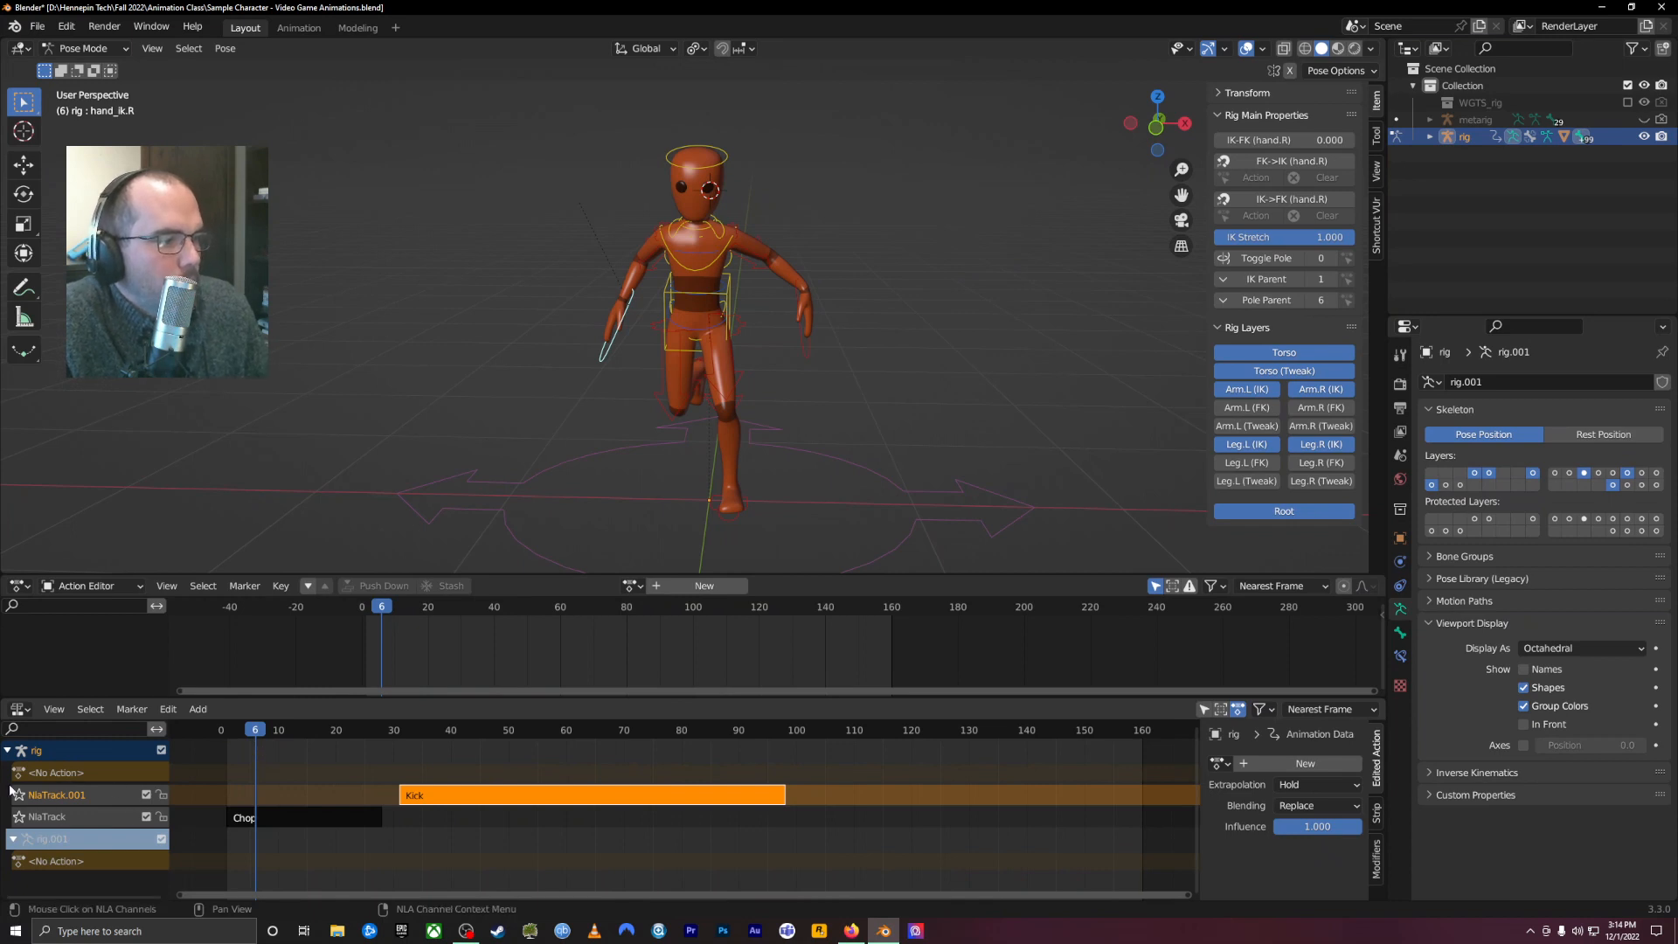
{"action": "left_click_drag", "start_coordinate": [434, 804], "coordinate": [416, 803]}
{"action": "left_click_drag", "start_coordinate": [225, 730], "coordinate": [347, 765]}
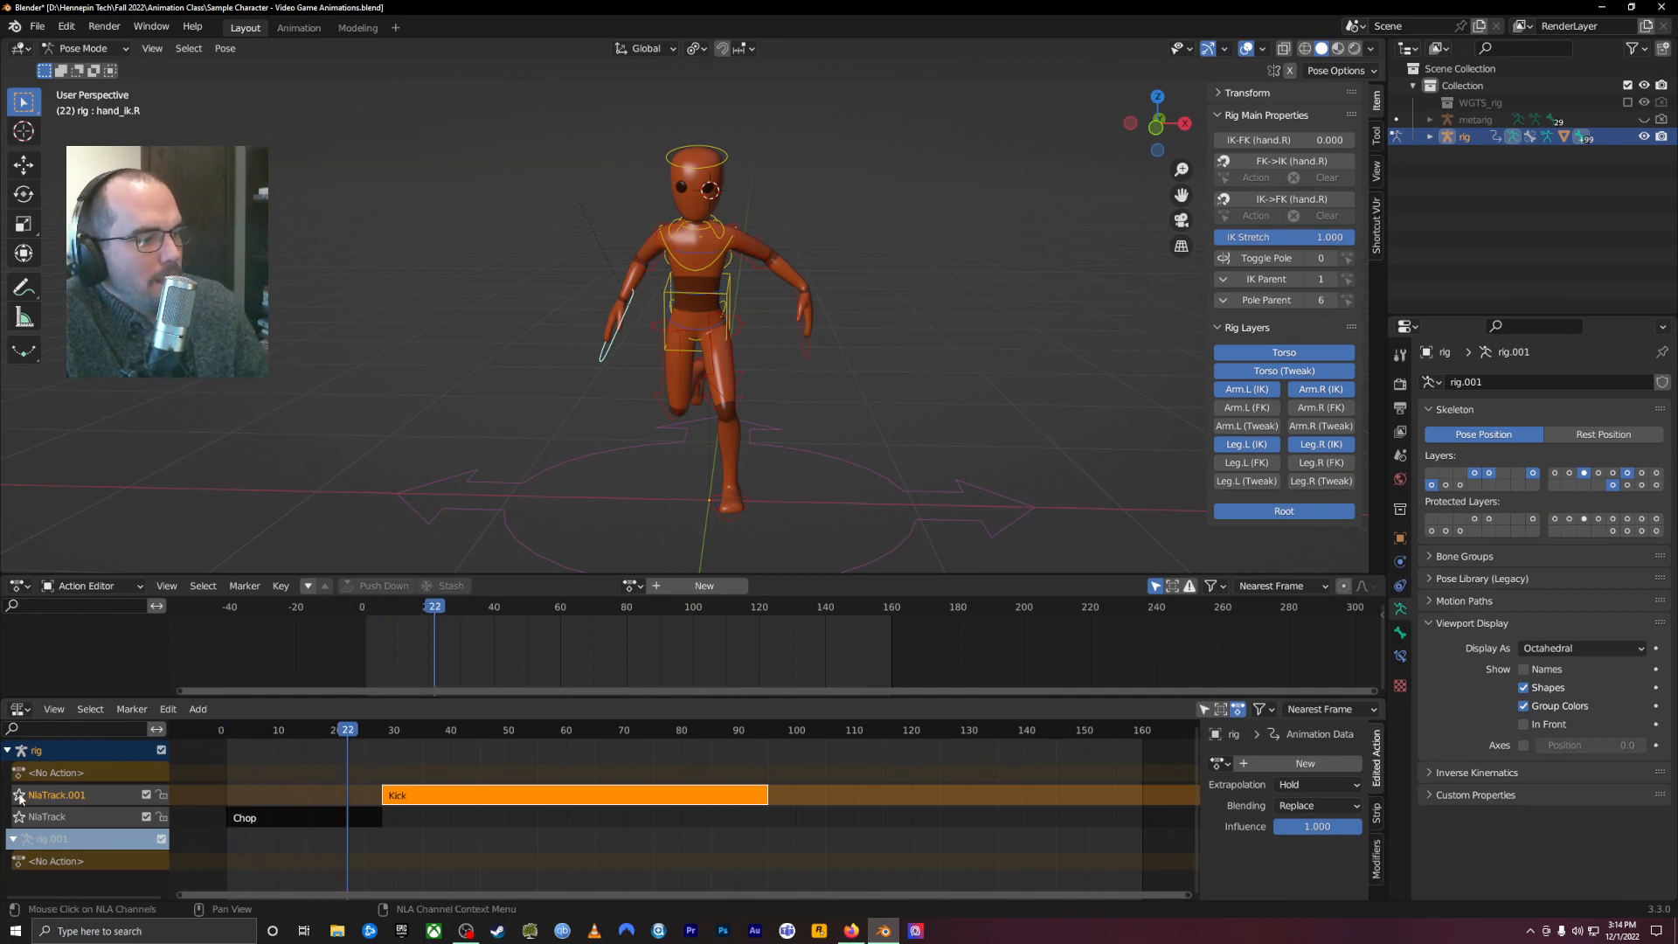
Solo the NLA track holding the Chop strip, rename it Chop Track, and scrub back to frame 0.
{"action": "left_click", "coordinate": [19, 817]}
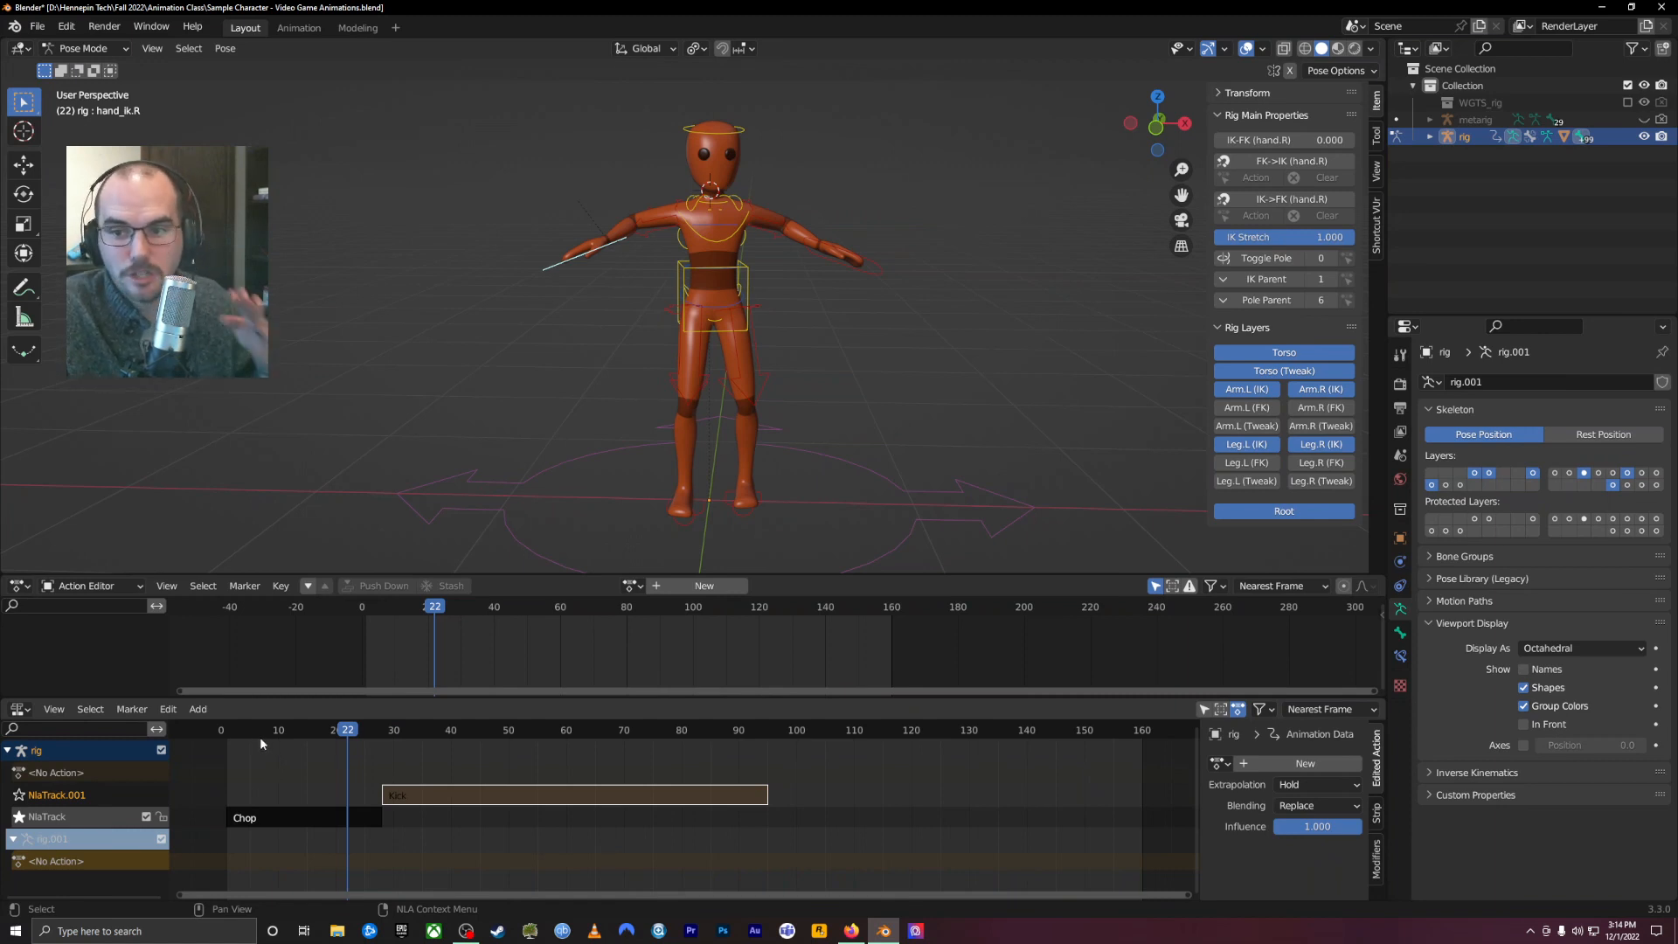
{"action": "double_click", "coordinate": [61, 817]}
{"action": "type", "text": "Ch"}
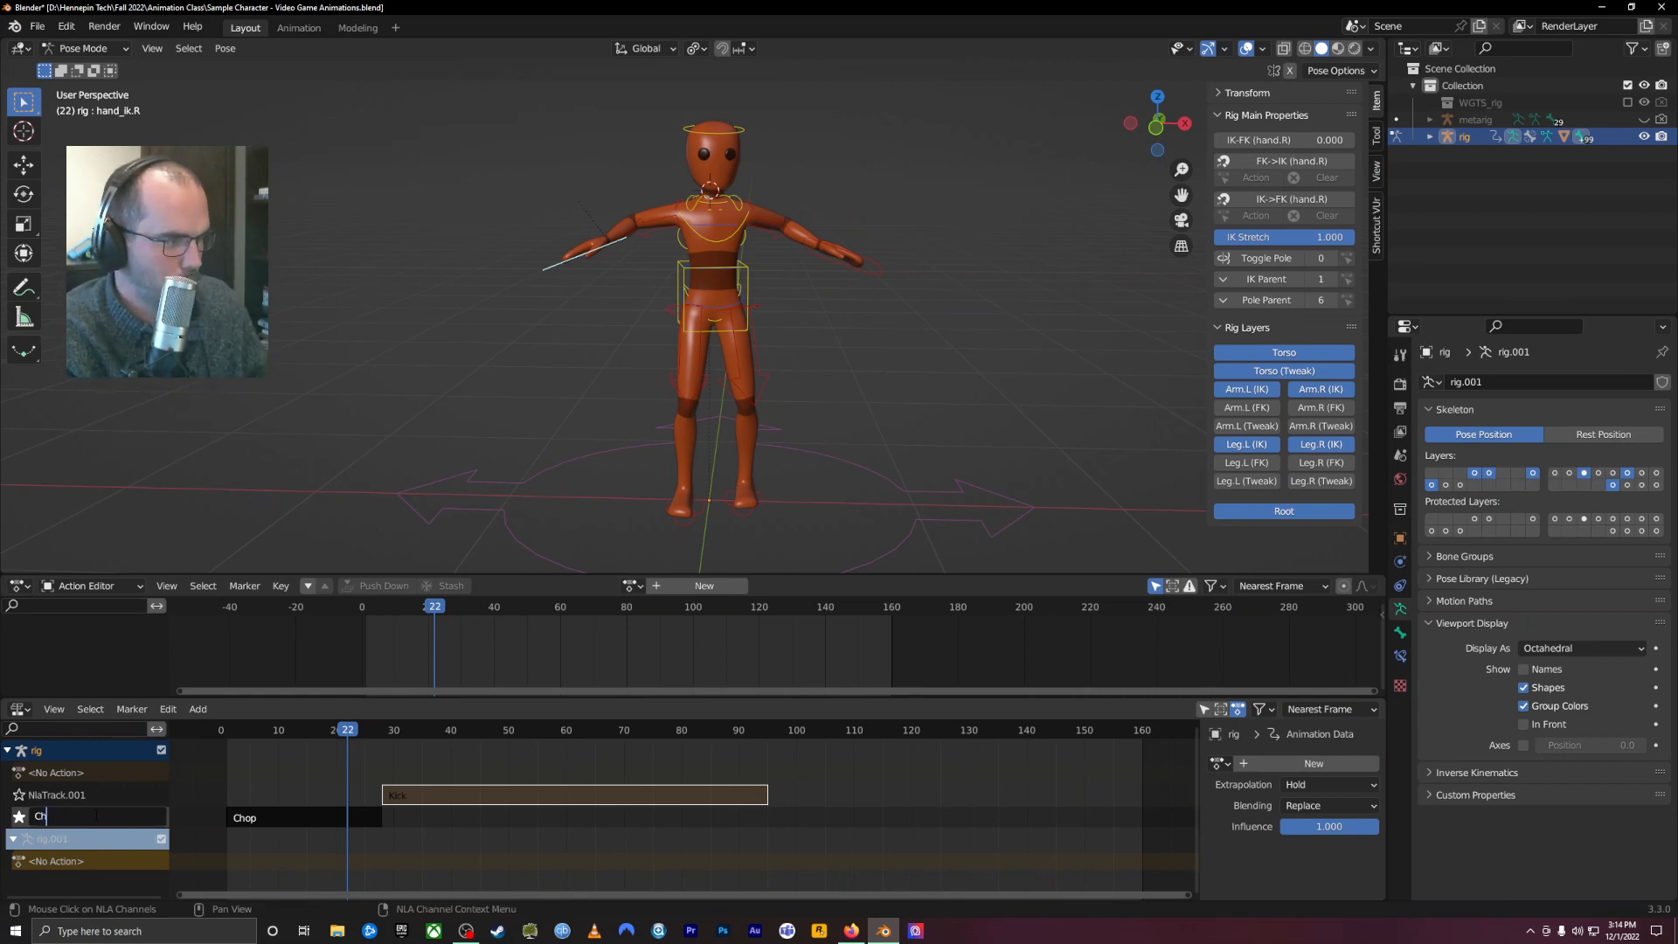
{"action": "type", "text": "op"}
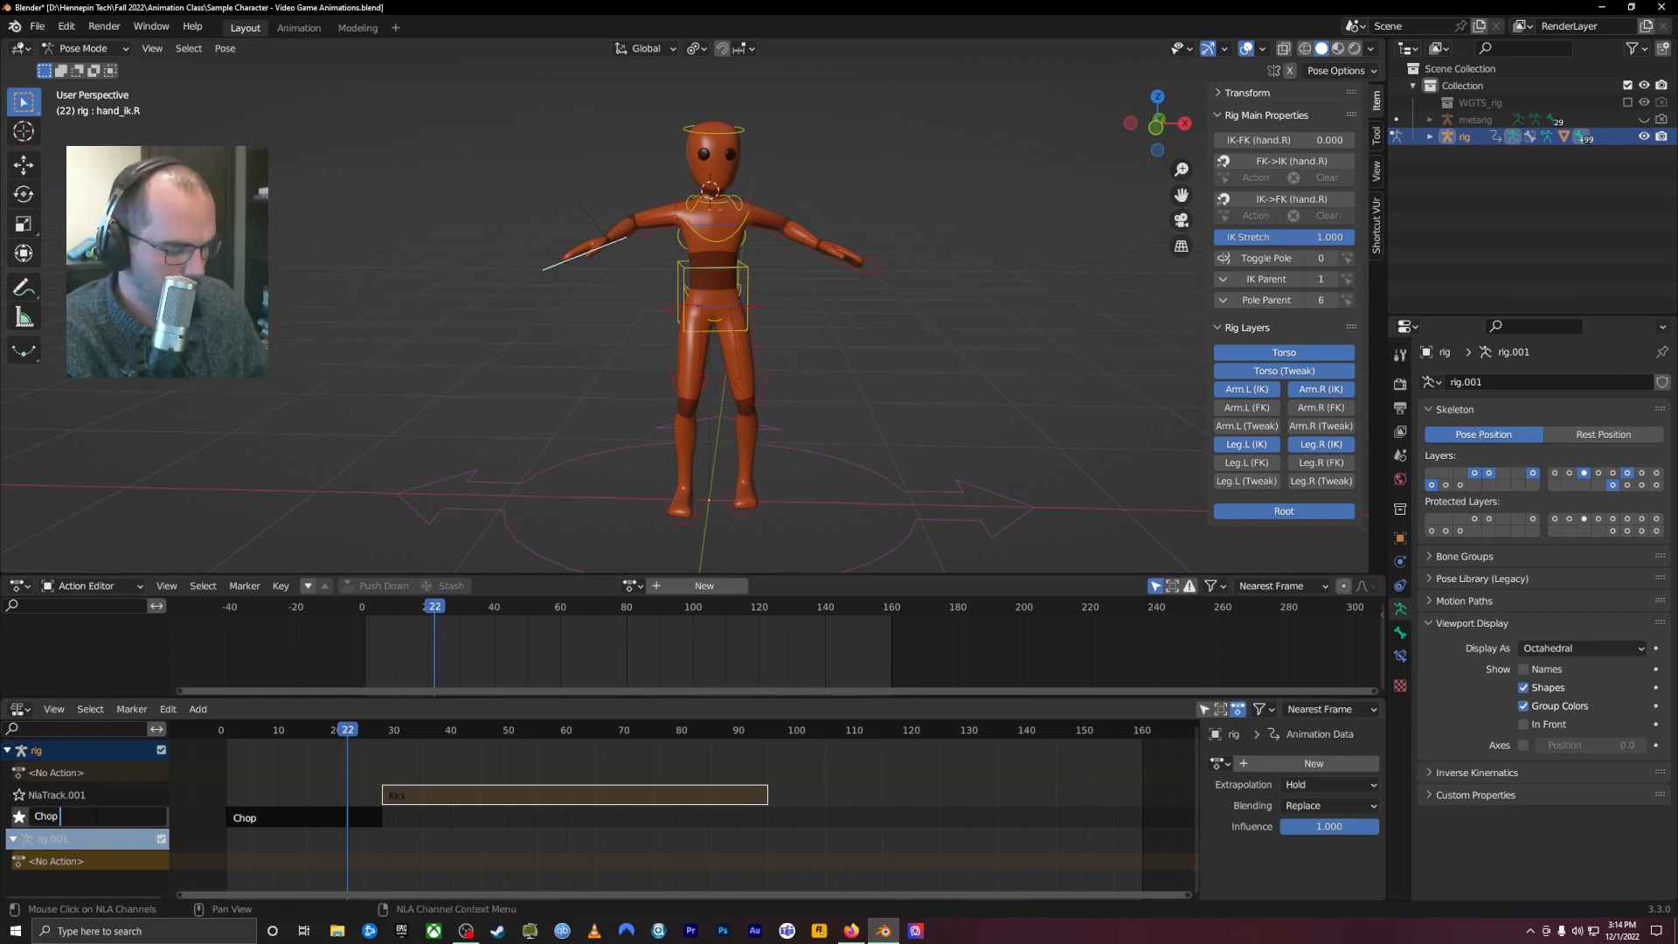
{"action": "type", "text": " Track"}
{"action": "key", "text": "Return"}
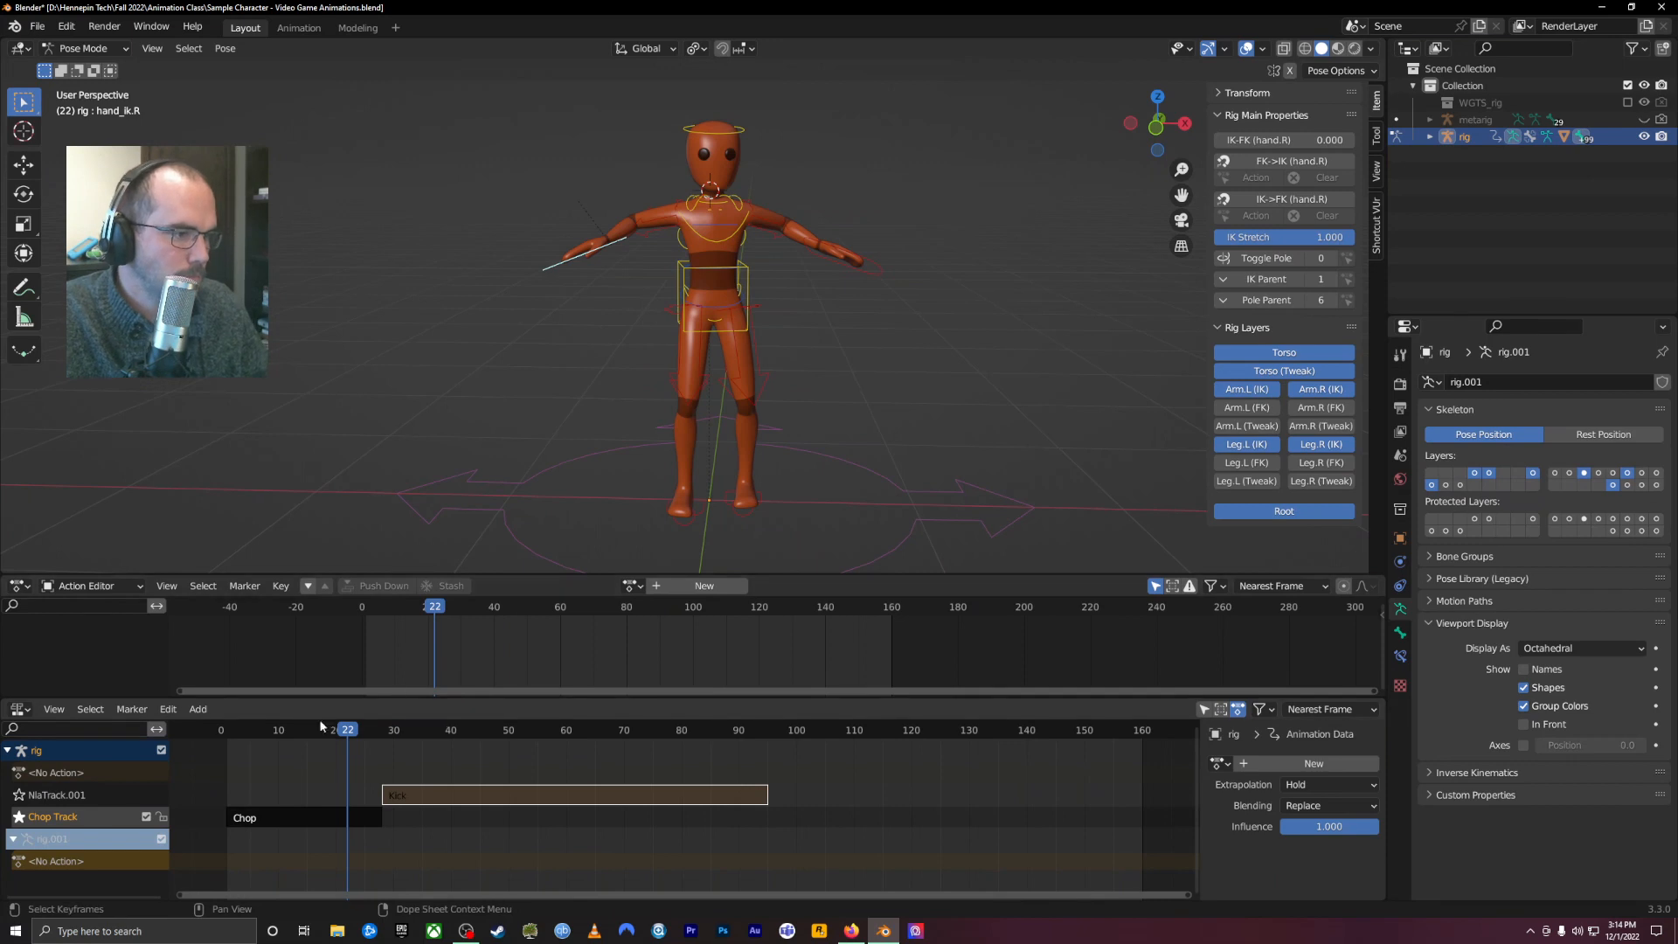
{"action": "left_click_drag", "start_coordinate": [281, 733], "coordinate": [90, 809]}
Solo the NLA track holding the Kick strip and rename it Kick Track.
{"action": "left_click", "coordinate": [19, 796]}
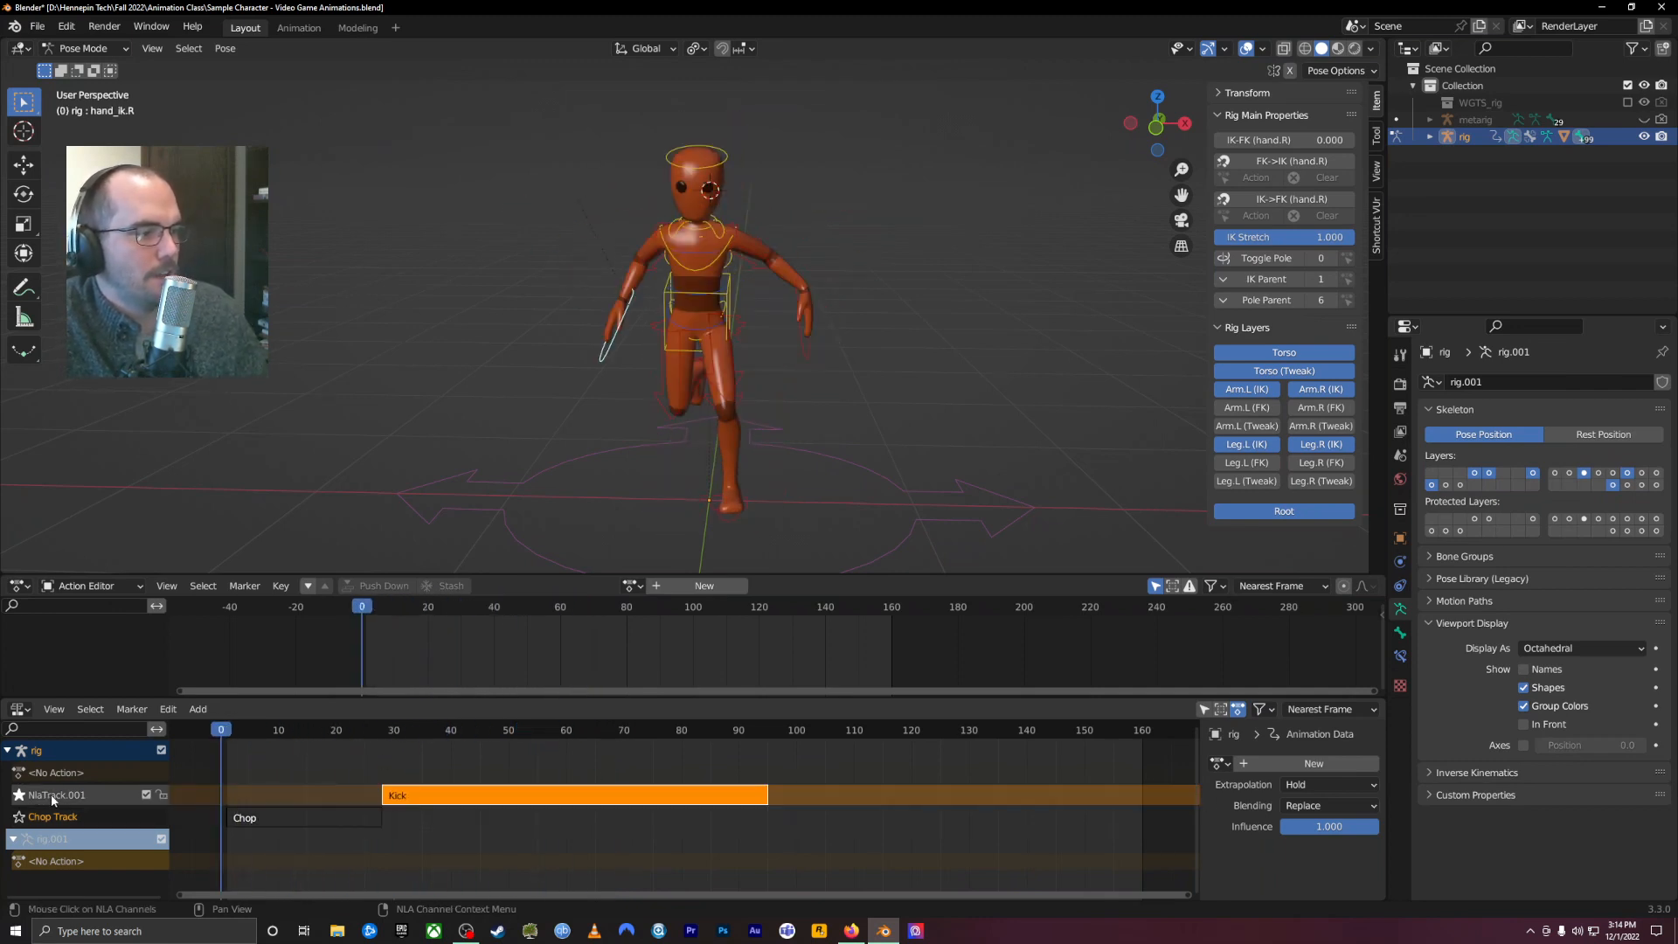
{"action": "double_click", "coordinate": [55, 795]}
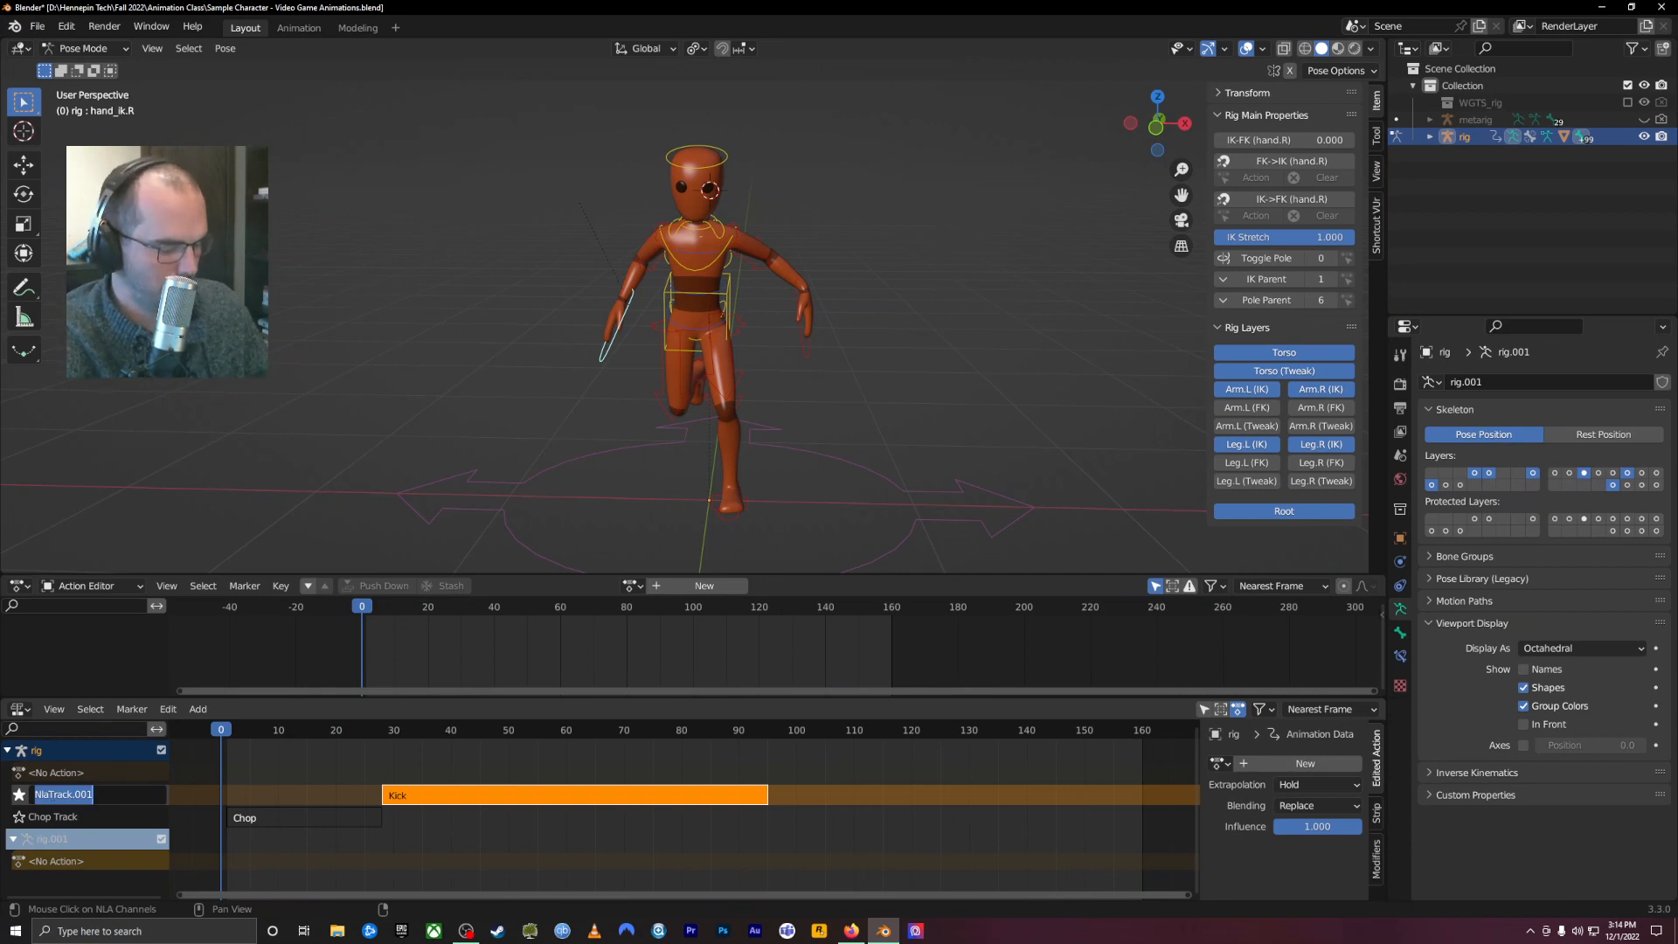
{"action": "type", "text": "Kick Track"}
{"action": "key", "text": "Return"}
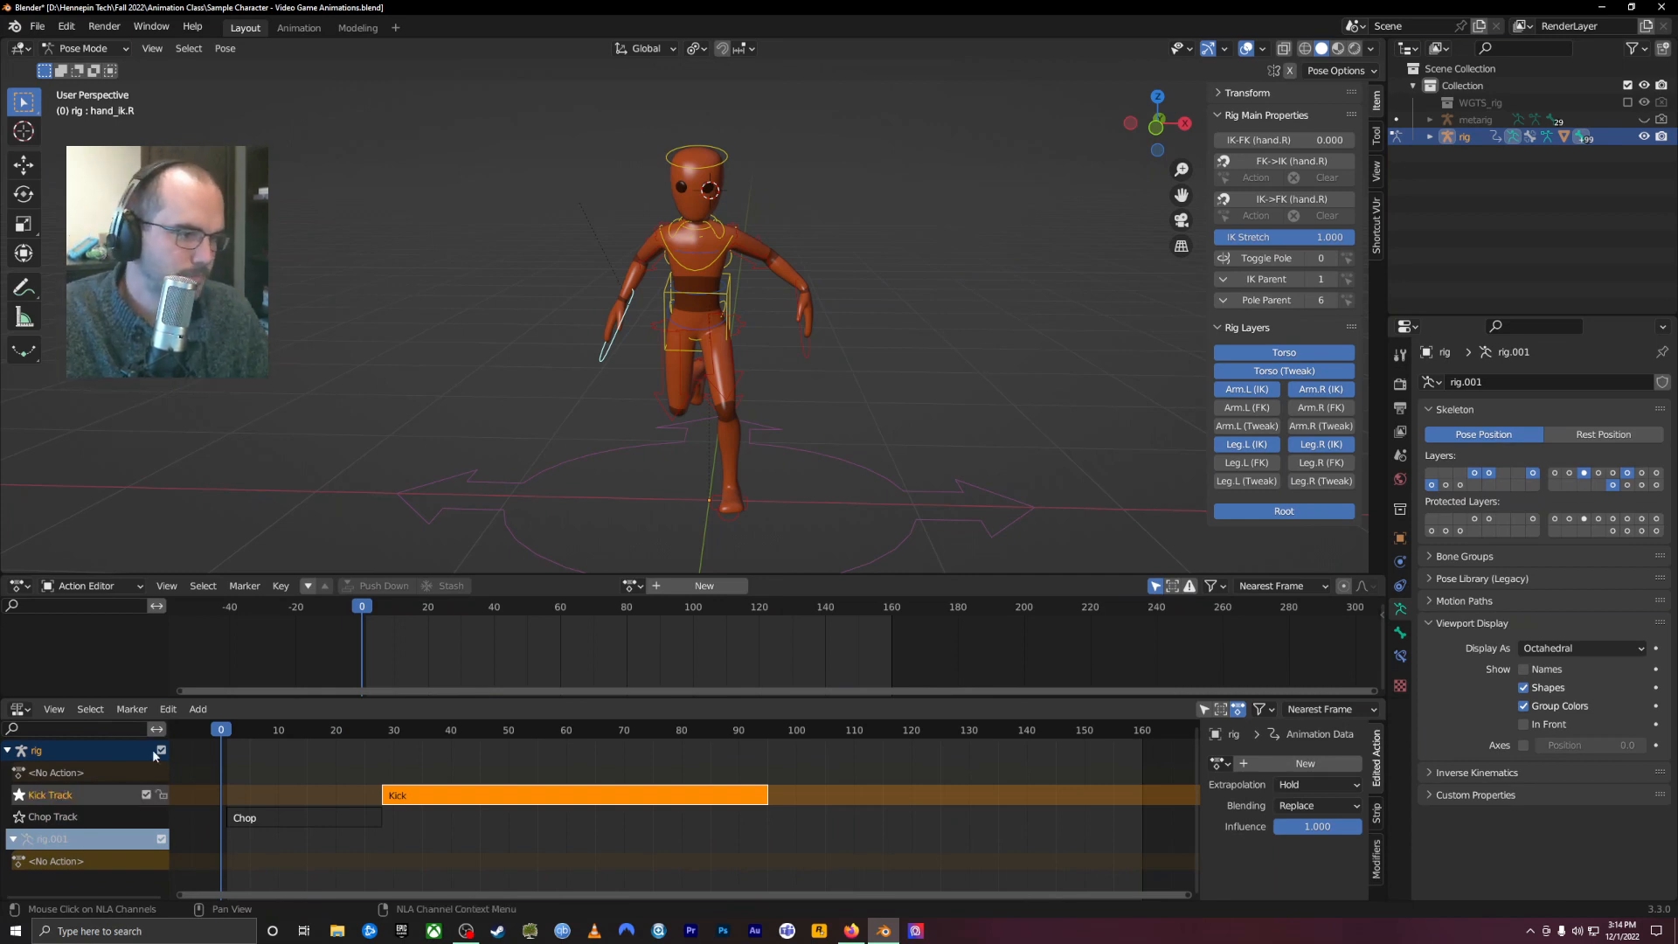
Play back the soloed Kick Track from the start through the end of the Kick strip.
{"action": "left_click_drag", "start_coordinate": [316, 722], "coordinate": [221, 723]}
{"action": "key", "text": "space"}
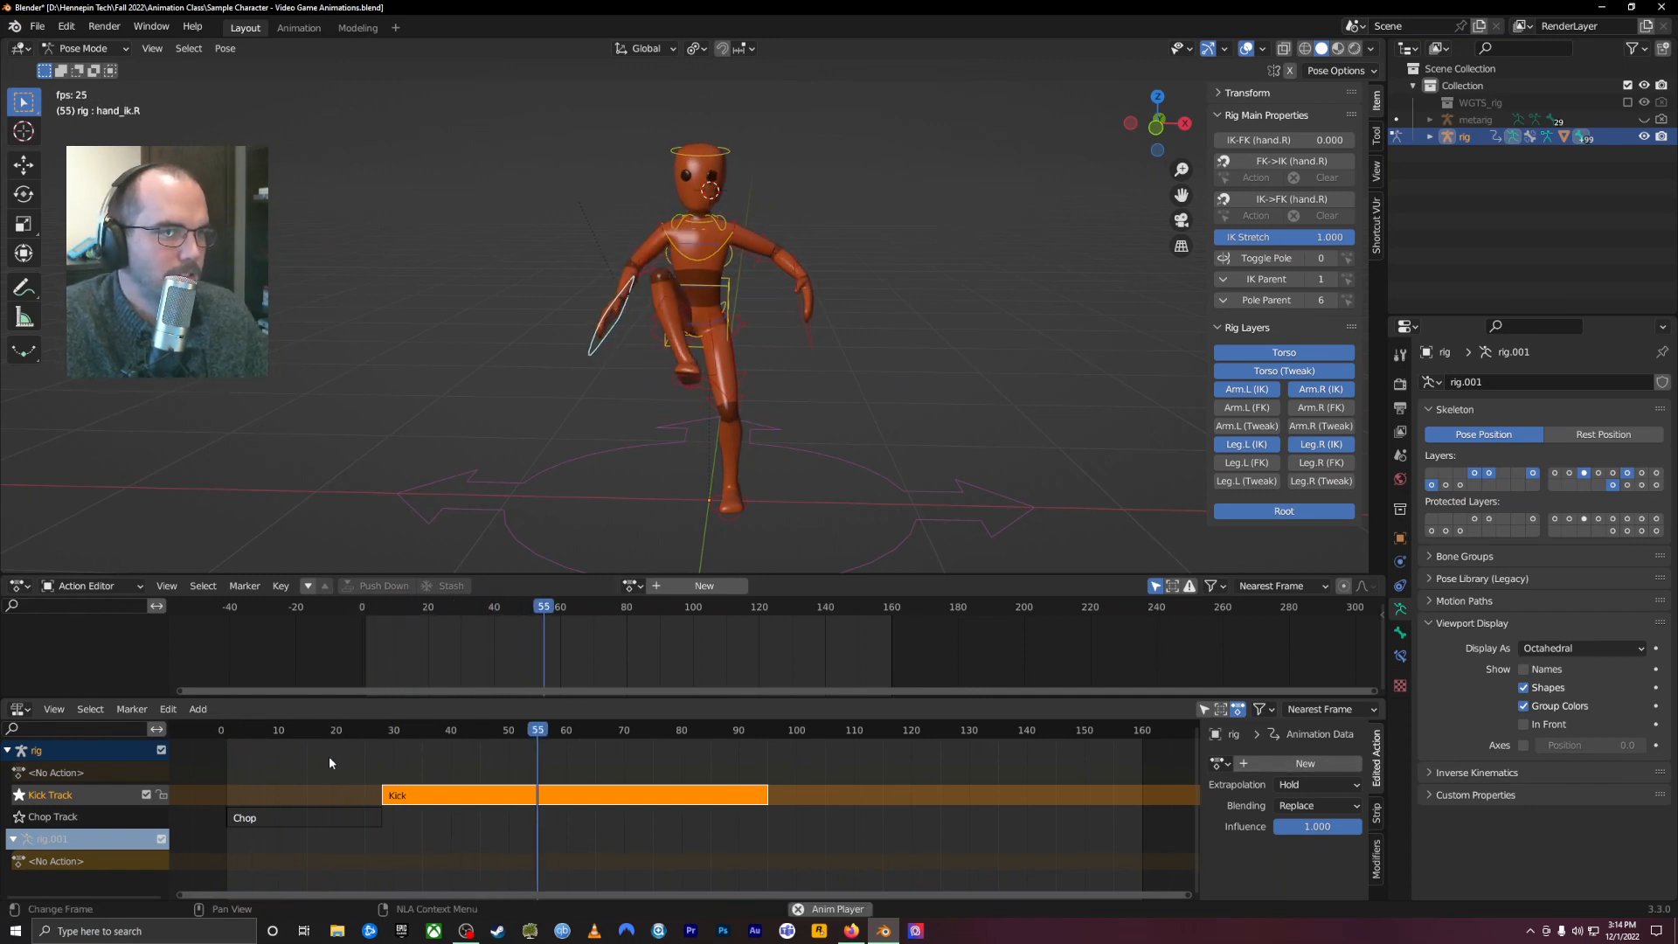
{"action": "key", "text": "space"}
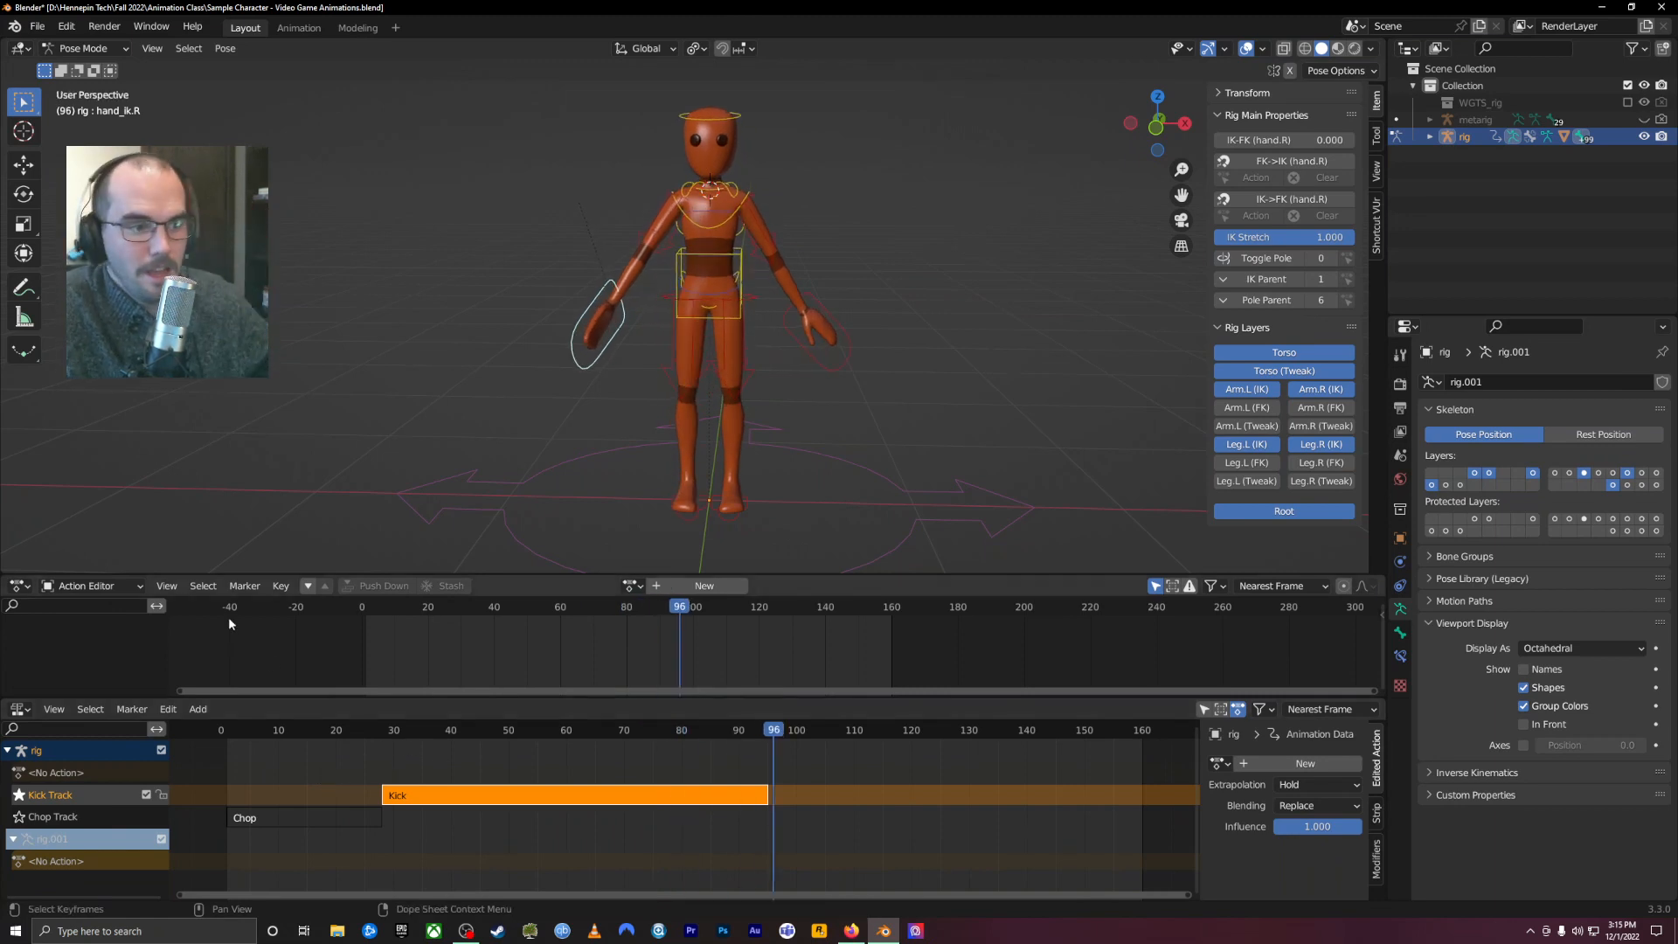
Try moving the Chop strip onto Kick Track in front of the Kick strip, and play both from frame 0.
{"action": "left_click", "coordinate": [308, 817]}
{"action": "key", "text": "g"}
{"action": "left_click", "coordinate": [303, 796]}
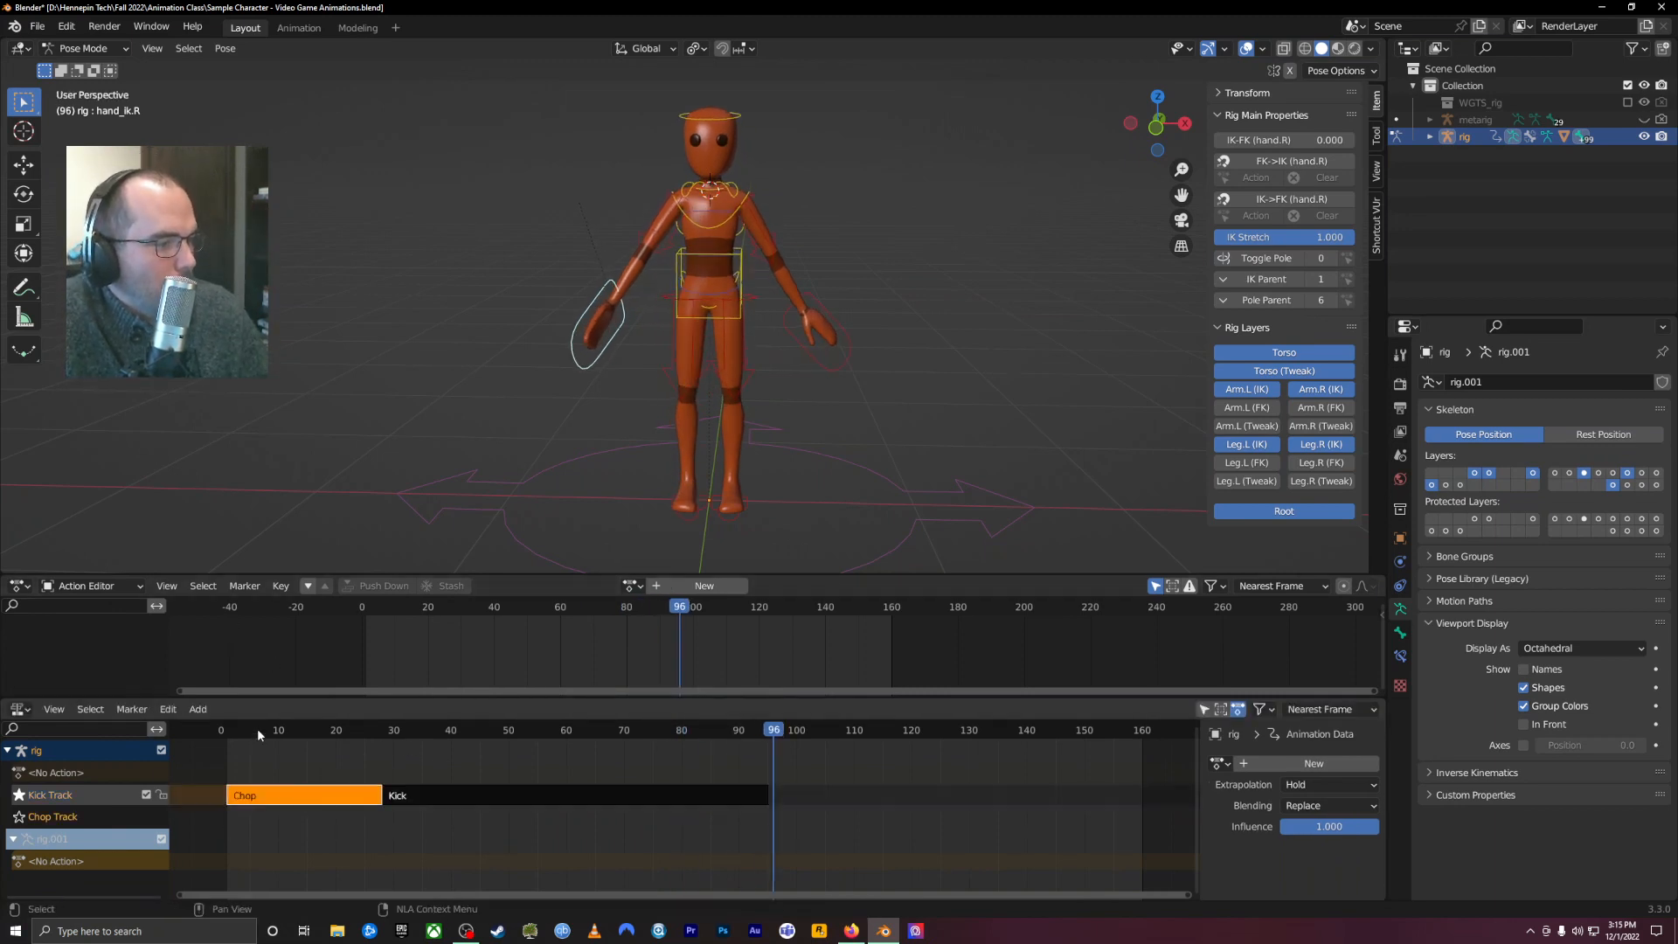
{"action": "left_click", "coordinate": [221, 729]}
{"action": "key", "text": "space"}
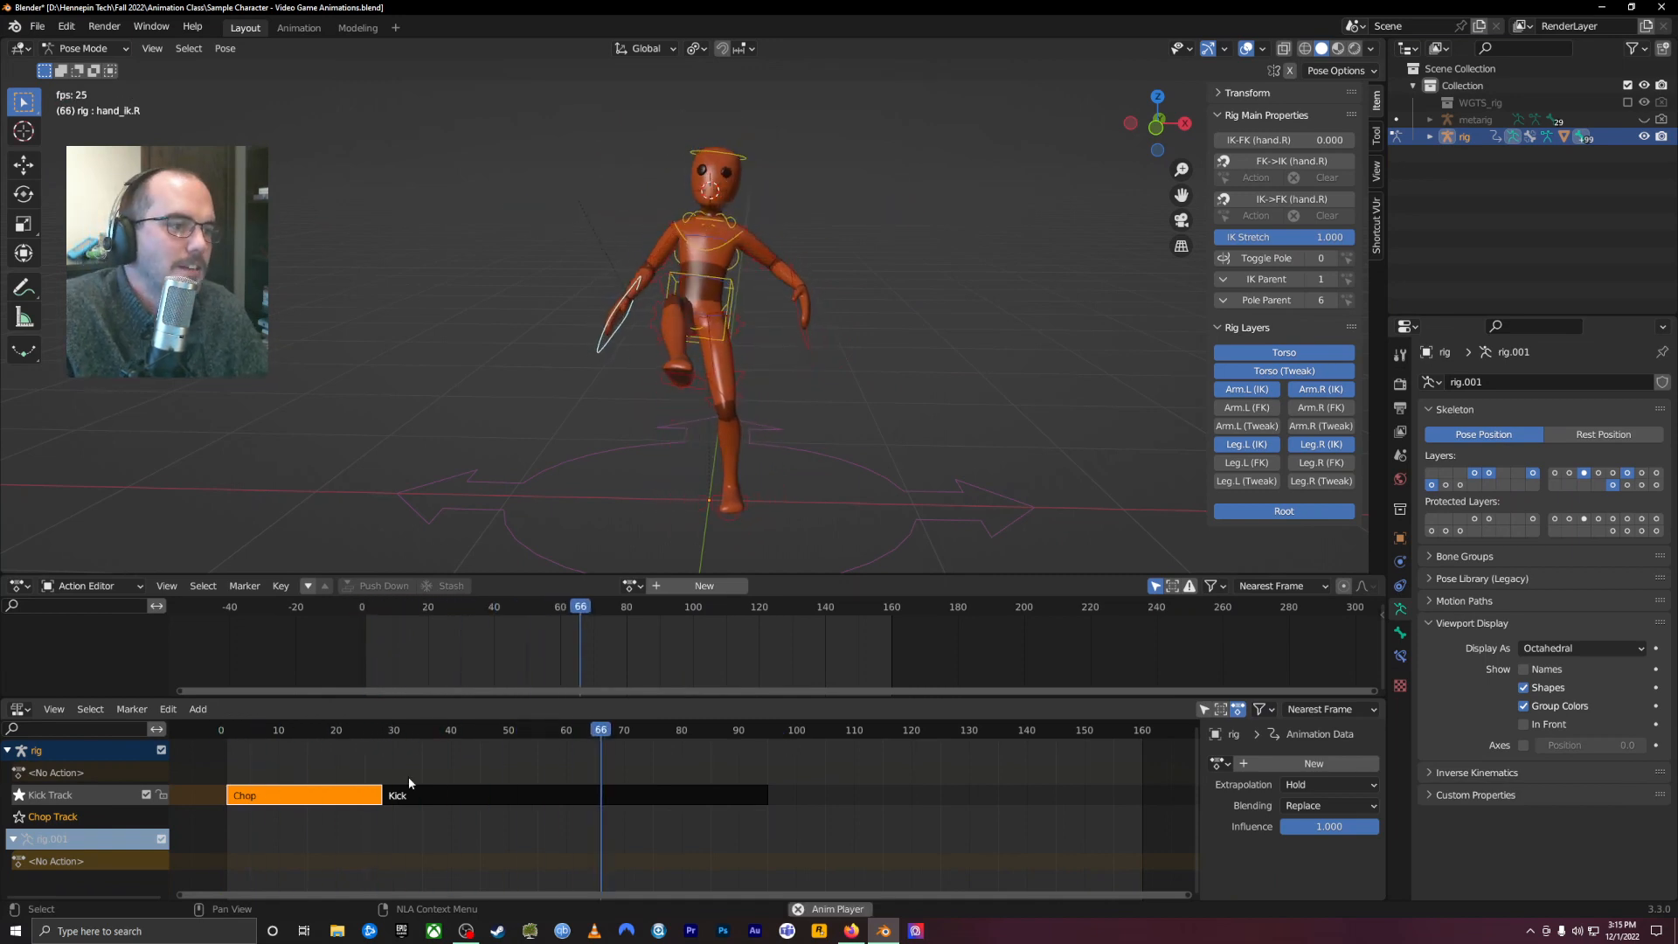
{"action": "key", "text": "space"}
Try shifting the Kick strip to start at about frame 36, and play across the gap after Chop.
{"action": "left_click_drag", "start_coordinate": [387, 732], "coordinate": [365, 736]}
{"action": "left_click_drag", "start_coordinate": [468, 804], "coordinate": [514, 804]}
{"action": "key", "text": "space"}
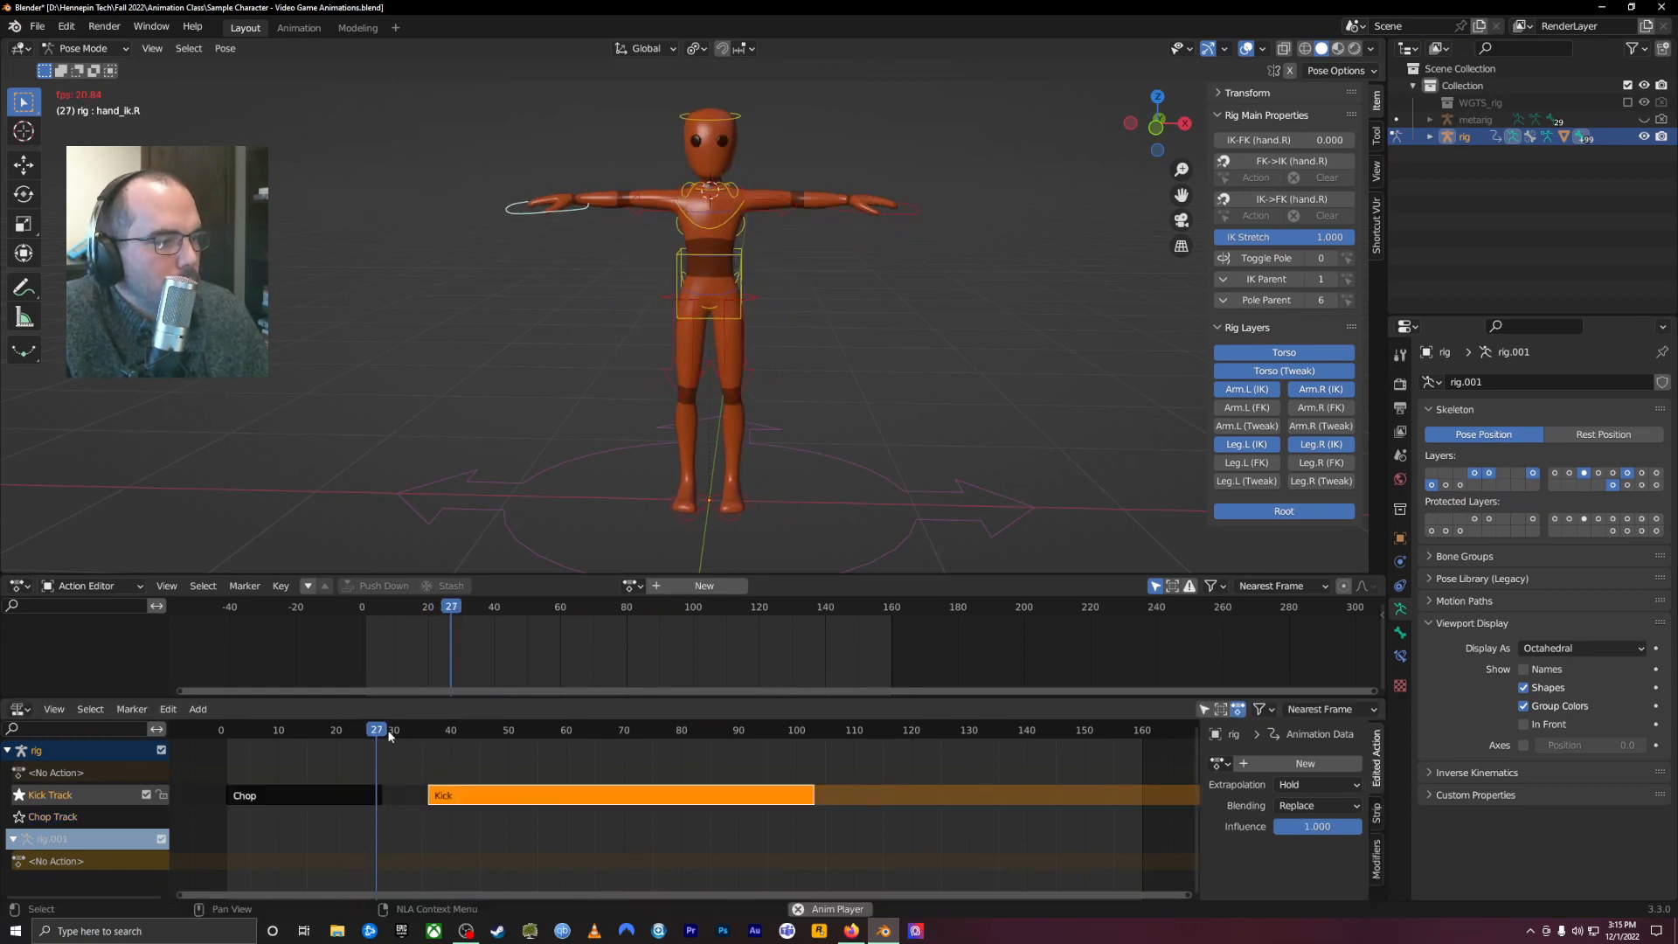
{"action": "key", "text": "space"}
{"action": "left_click", "coordinate": [398, 733]}
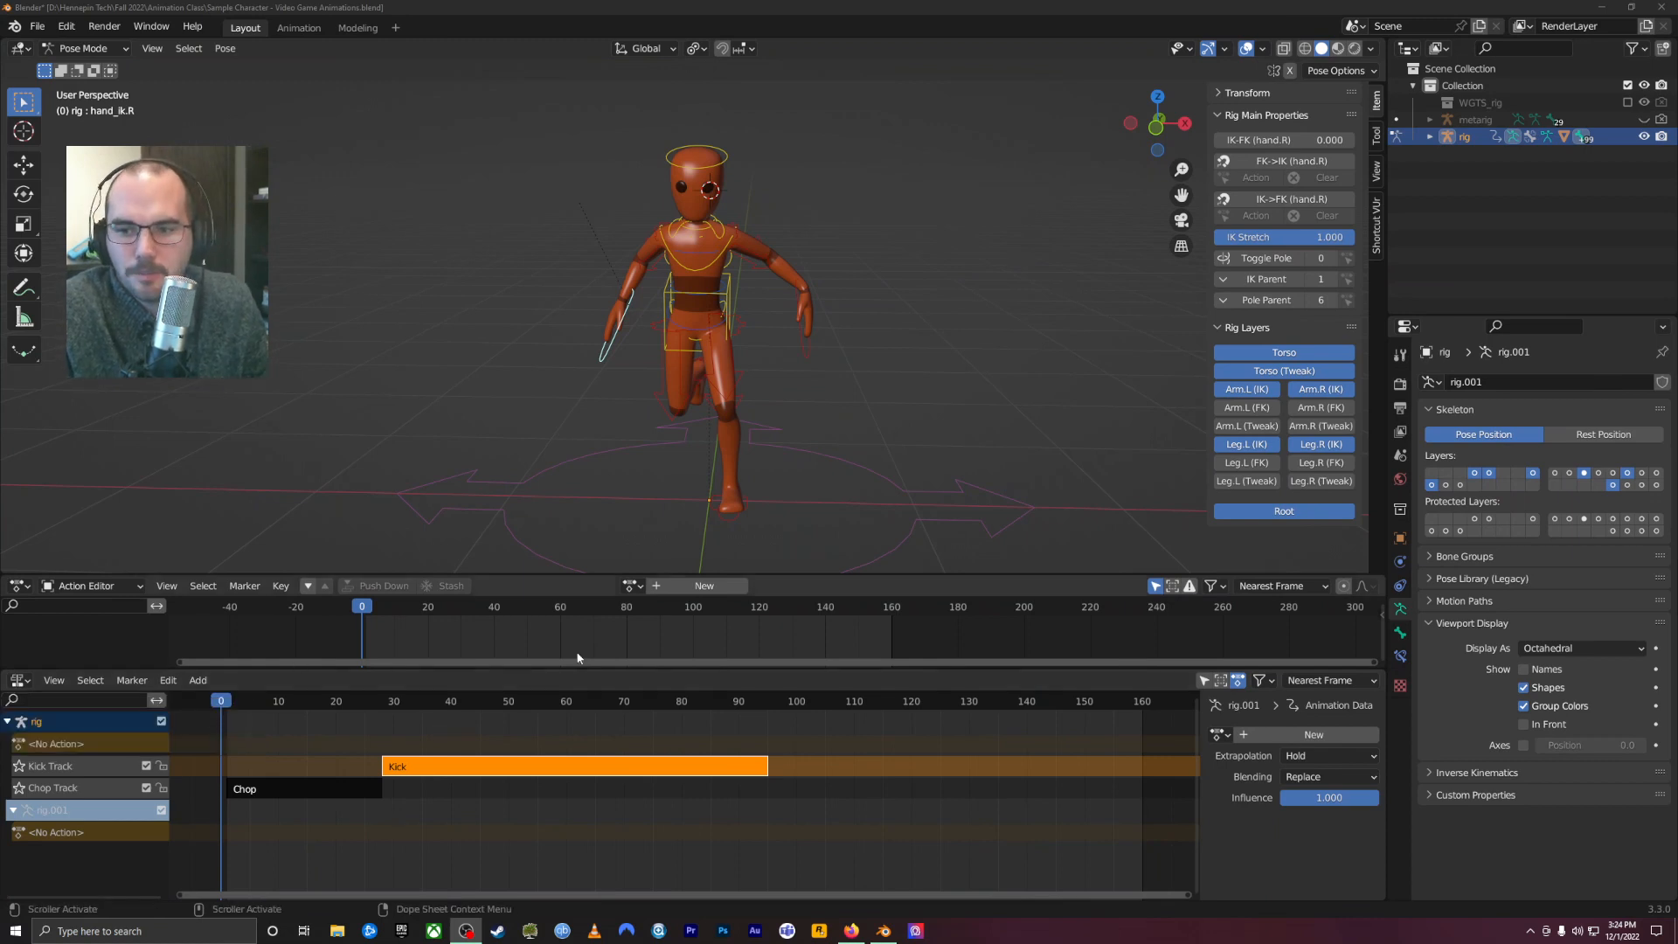
Swap the strips so Chop sits on Kick Track and Kick on Chop Track, and scrub through them to frame 32.
{"action": "left_click_drag", "start_coordinate": [230, 702], "coordinate": [180, 791]}
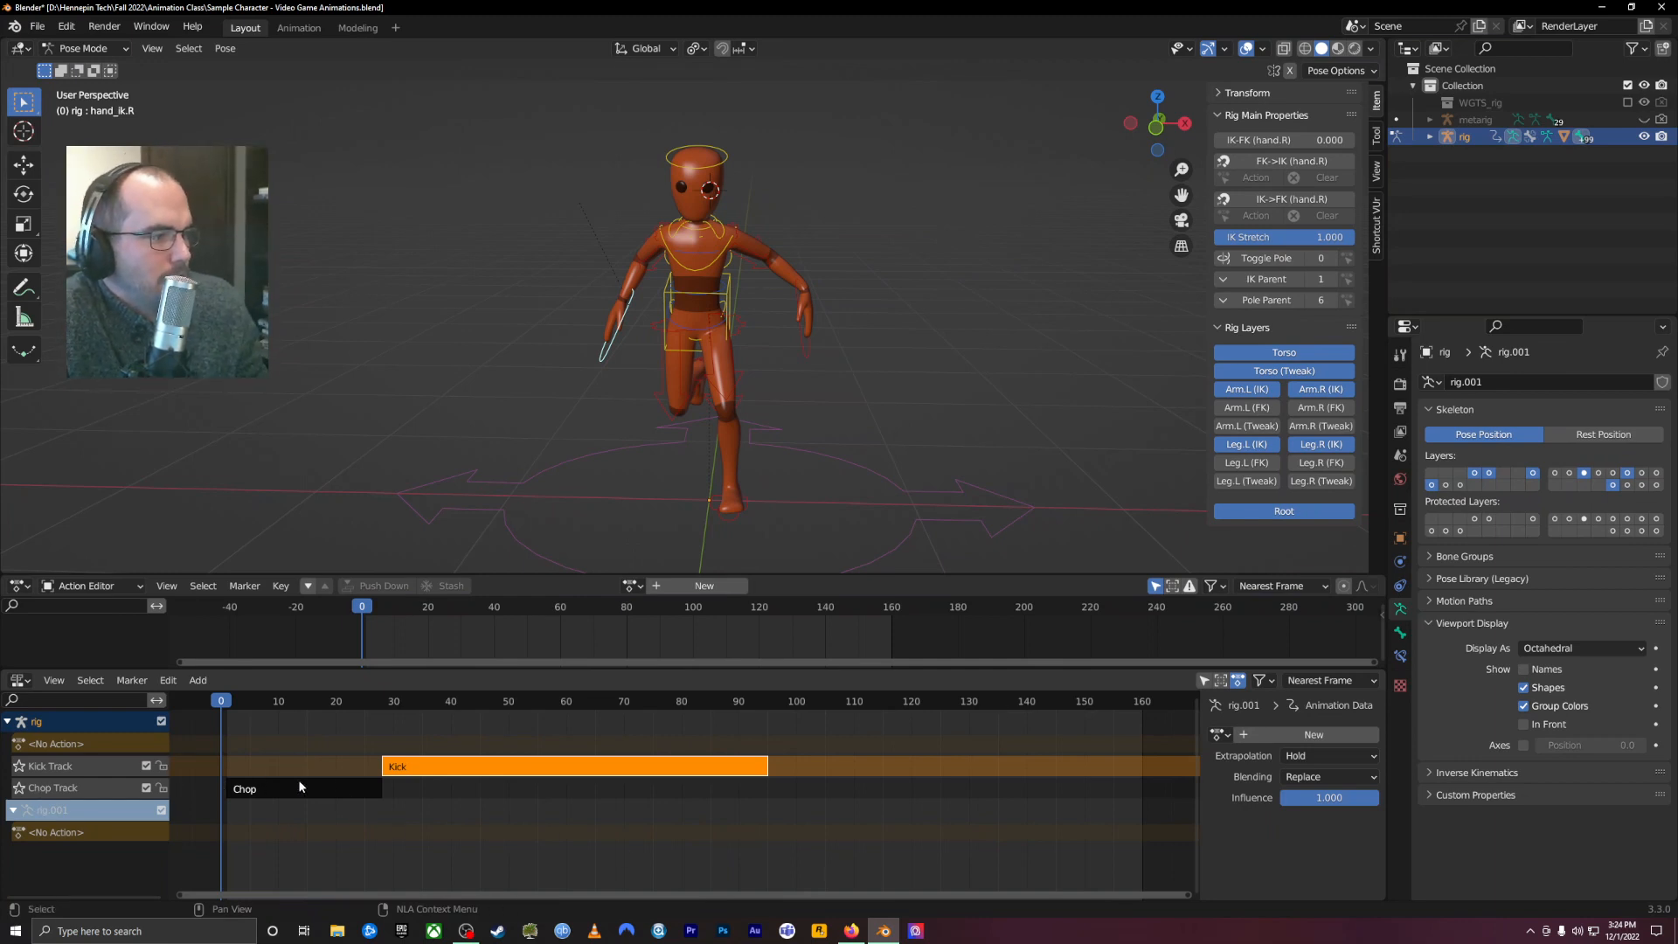
{"action": "left_click_drag", "start_coordinate": [335, 789], "coordinate": [427, 796]}
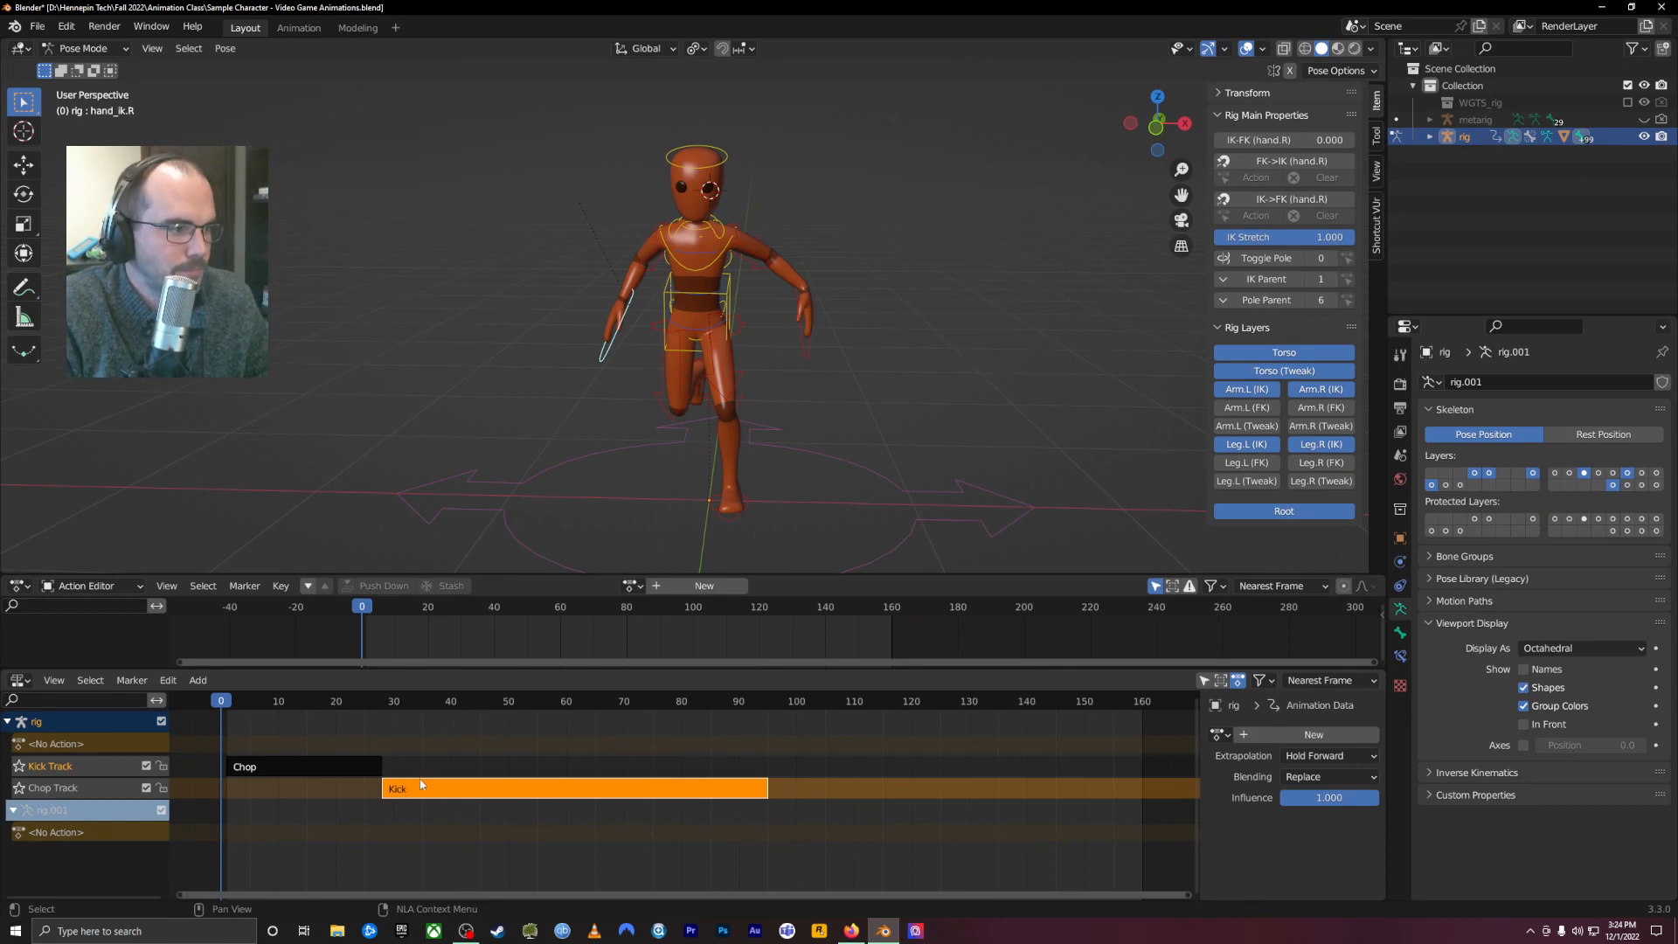
{"action": "left_click_drag", "start_coordinate": [292, 702], "coordinate": [187, 769]}
{"action": "left_click", "coordinate": [292, 765]}
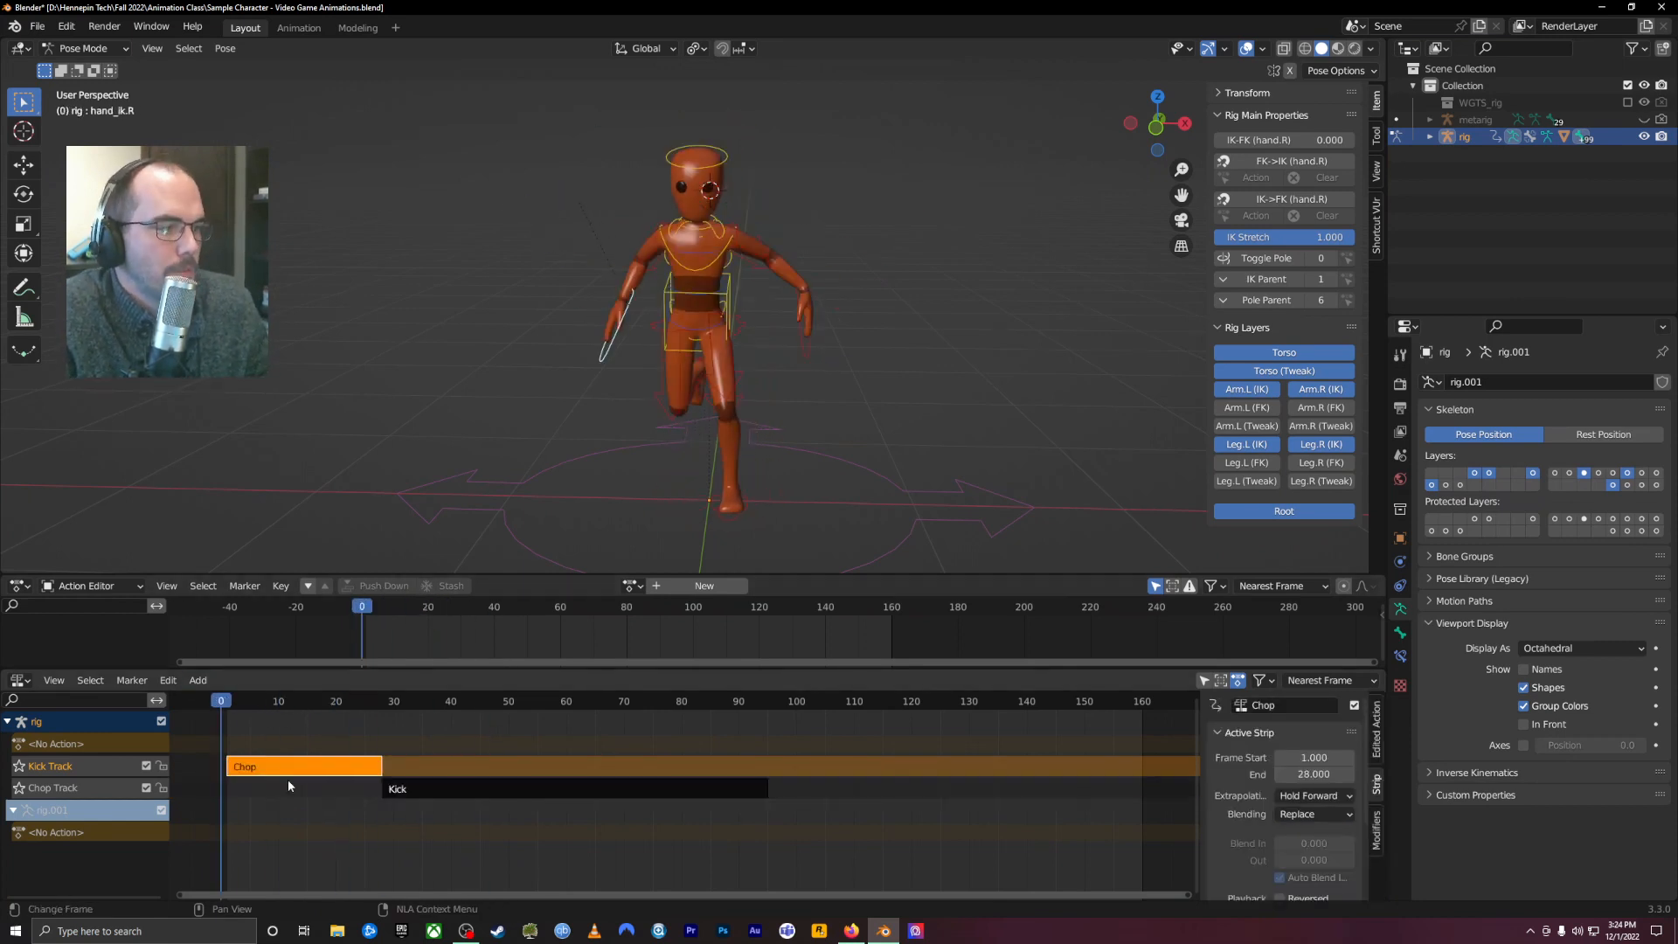
{"action": "left_click_drag", "start_coordinate": [234, 704], "coordinate": [405, 732]}
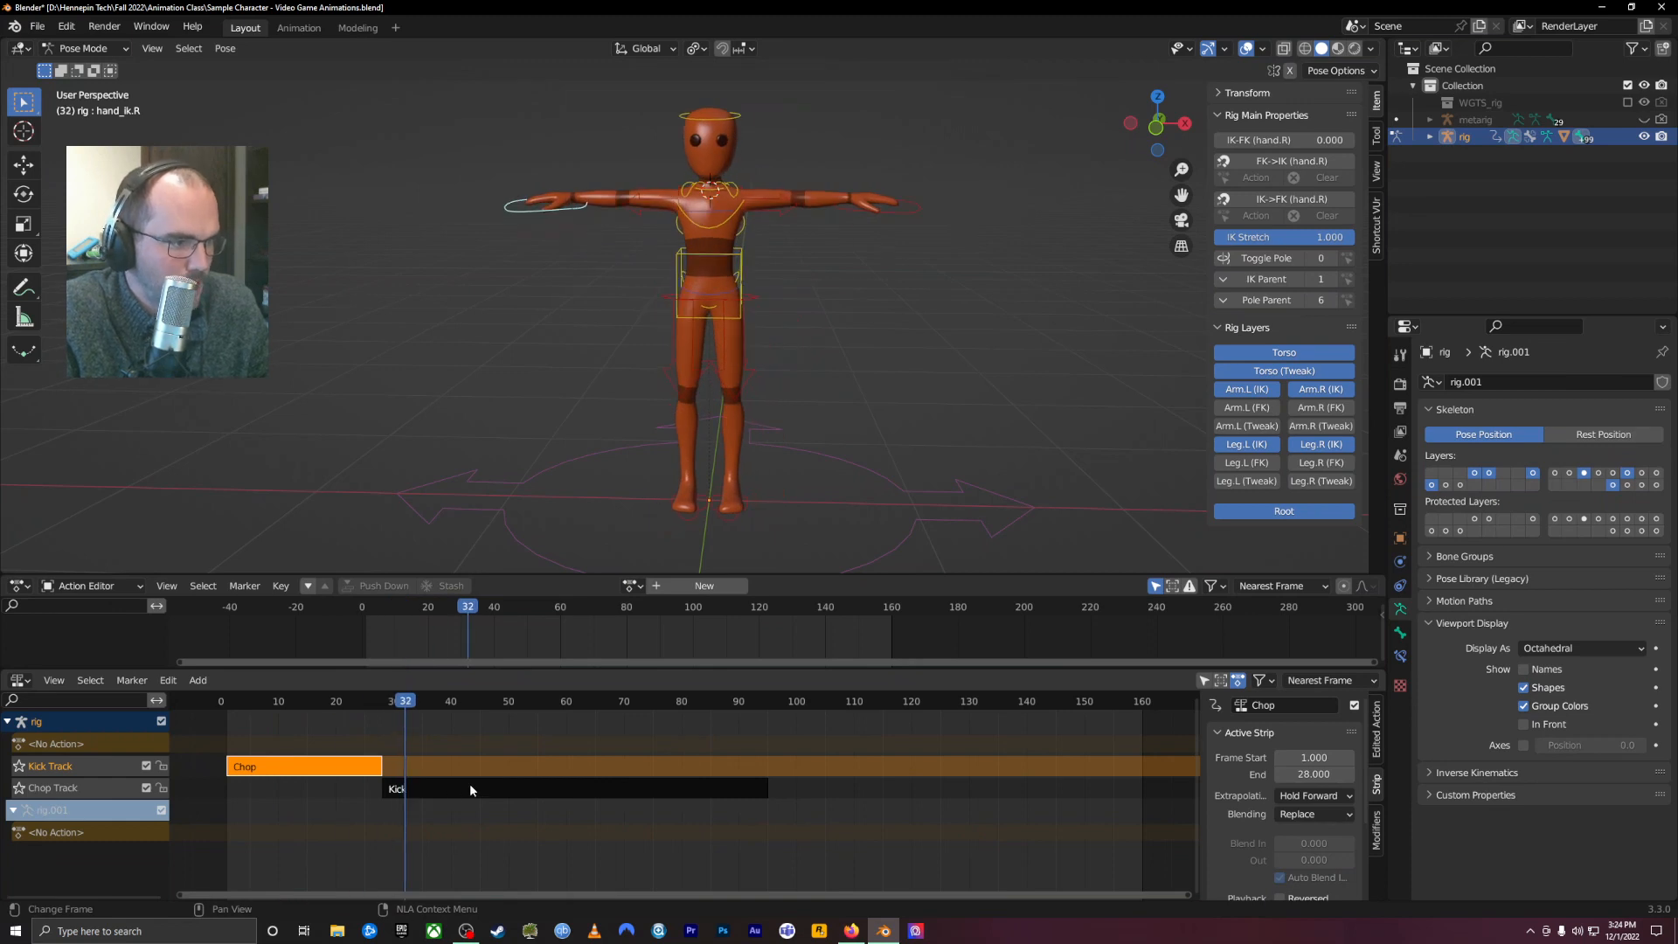
{"action": "left_click_drag", "start_coordinate": [469, 789], "coordinate": [450, 786]}
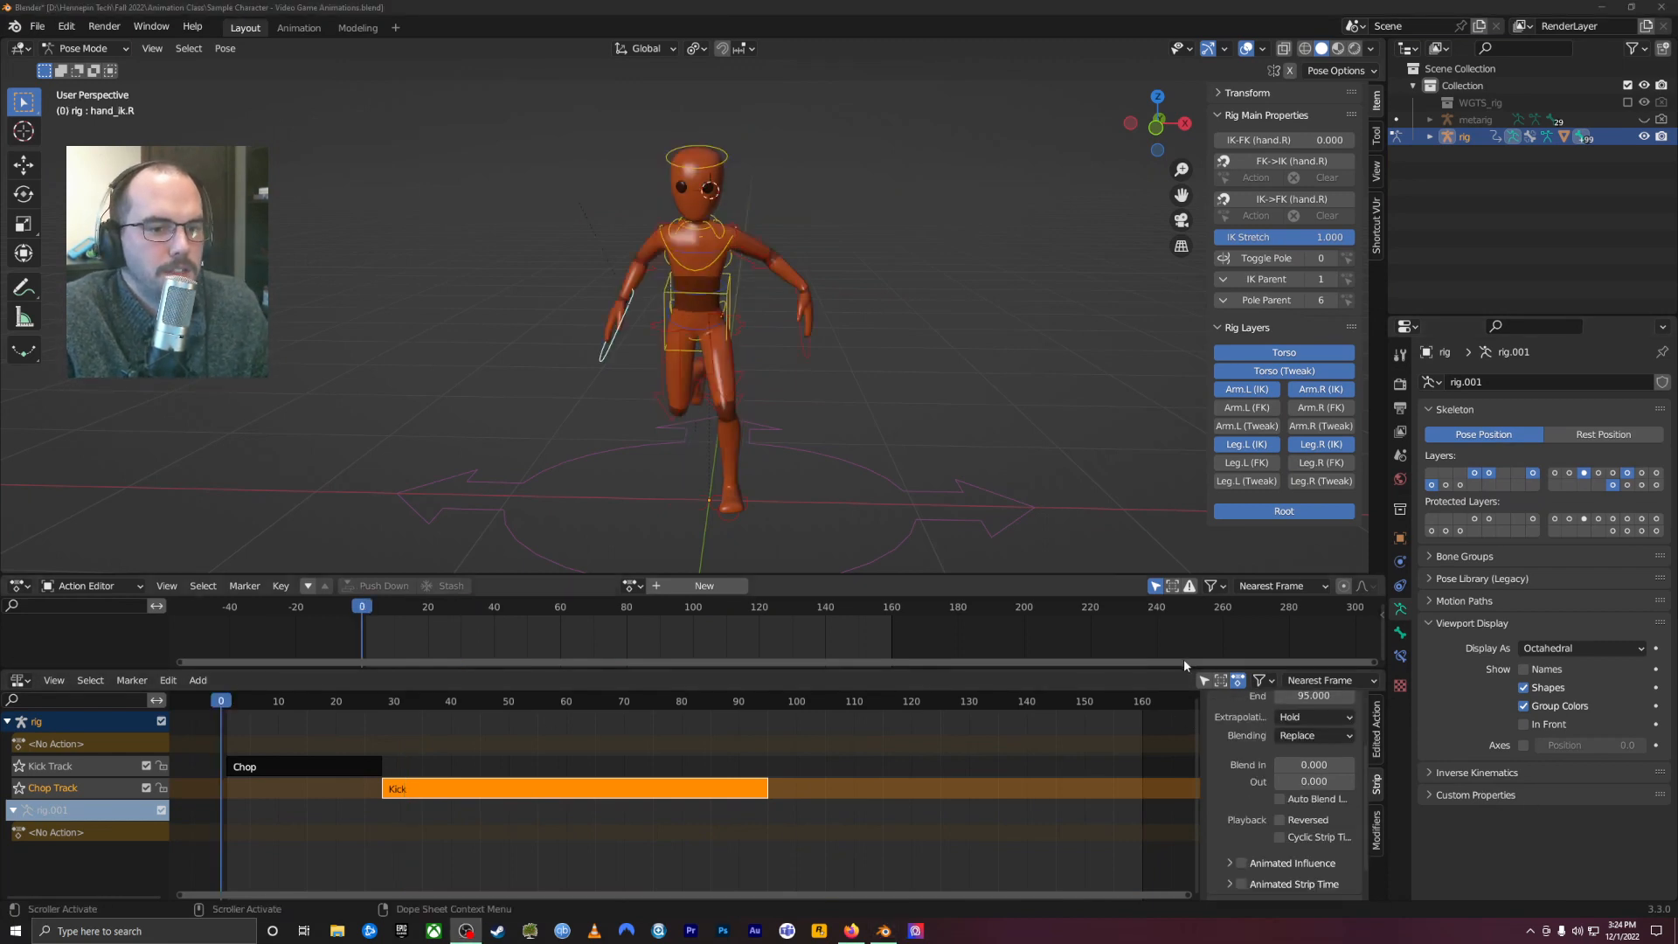
Enlarge the animation editors and widen the NLA sidebar to show the Kick strip's Active Strip settings.
{"action": "left_click_drag", "start_coordinate": [1184, 662], "coordinate": [1180, 643]}
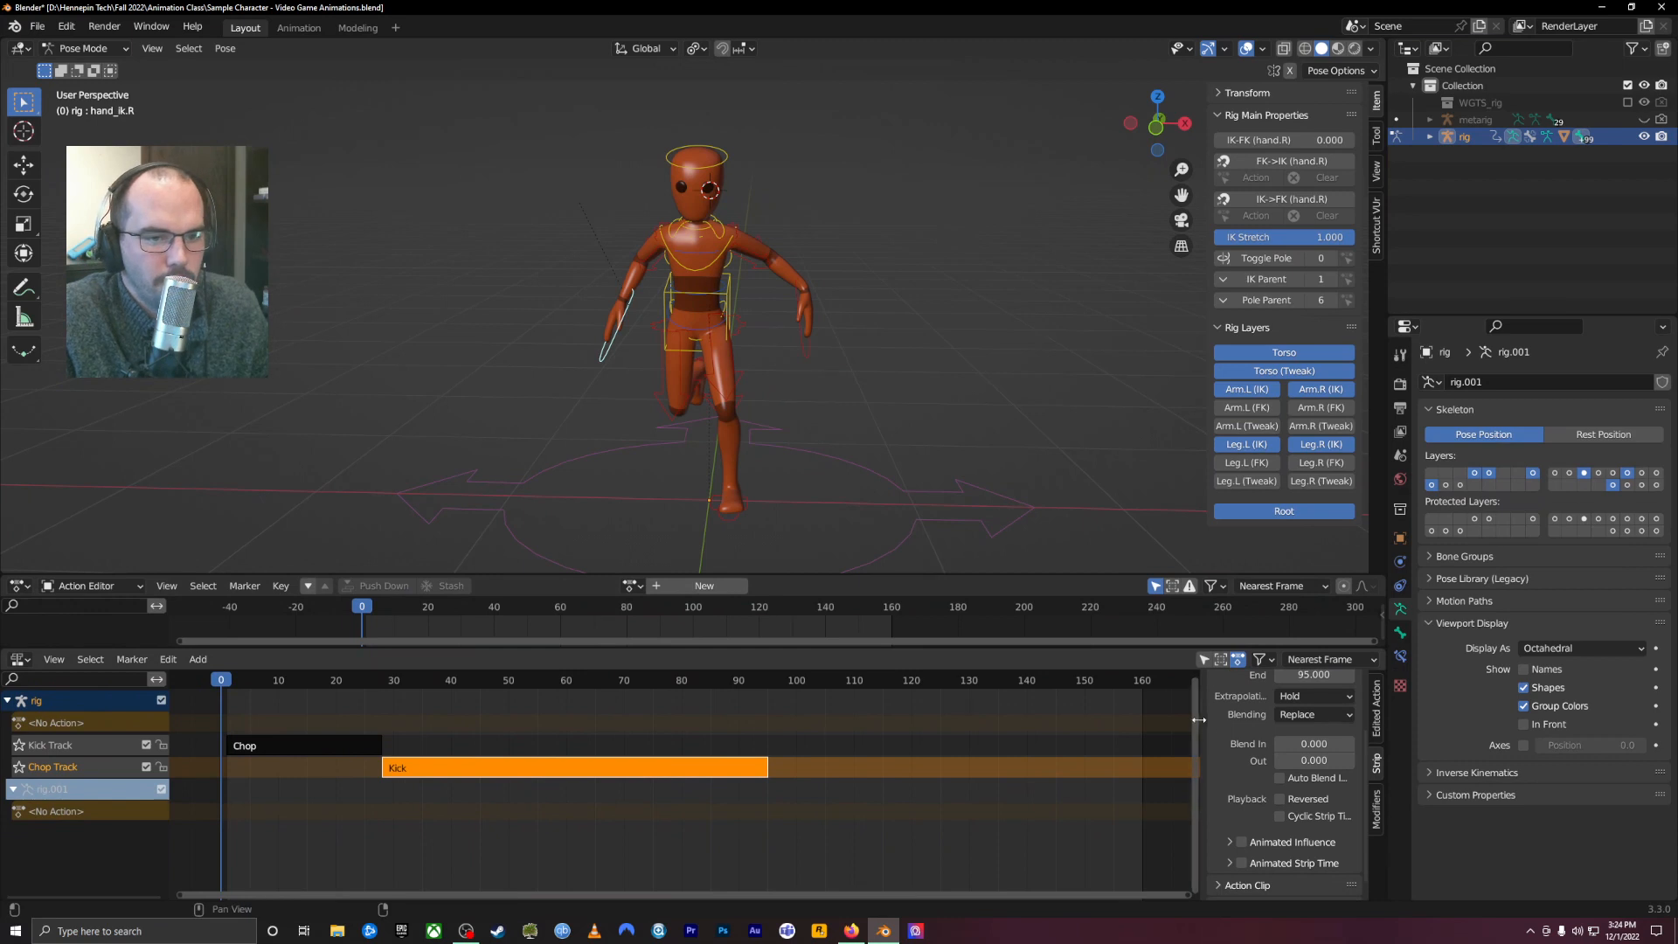
{"action": "left_click_drag", "start_coordinate": [1208, 680], "coordinate": [1050, 727]}
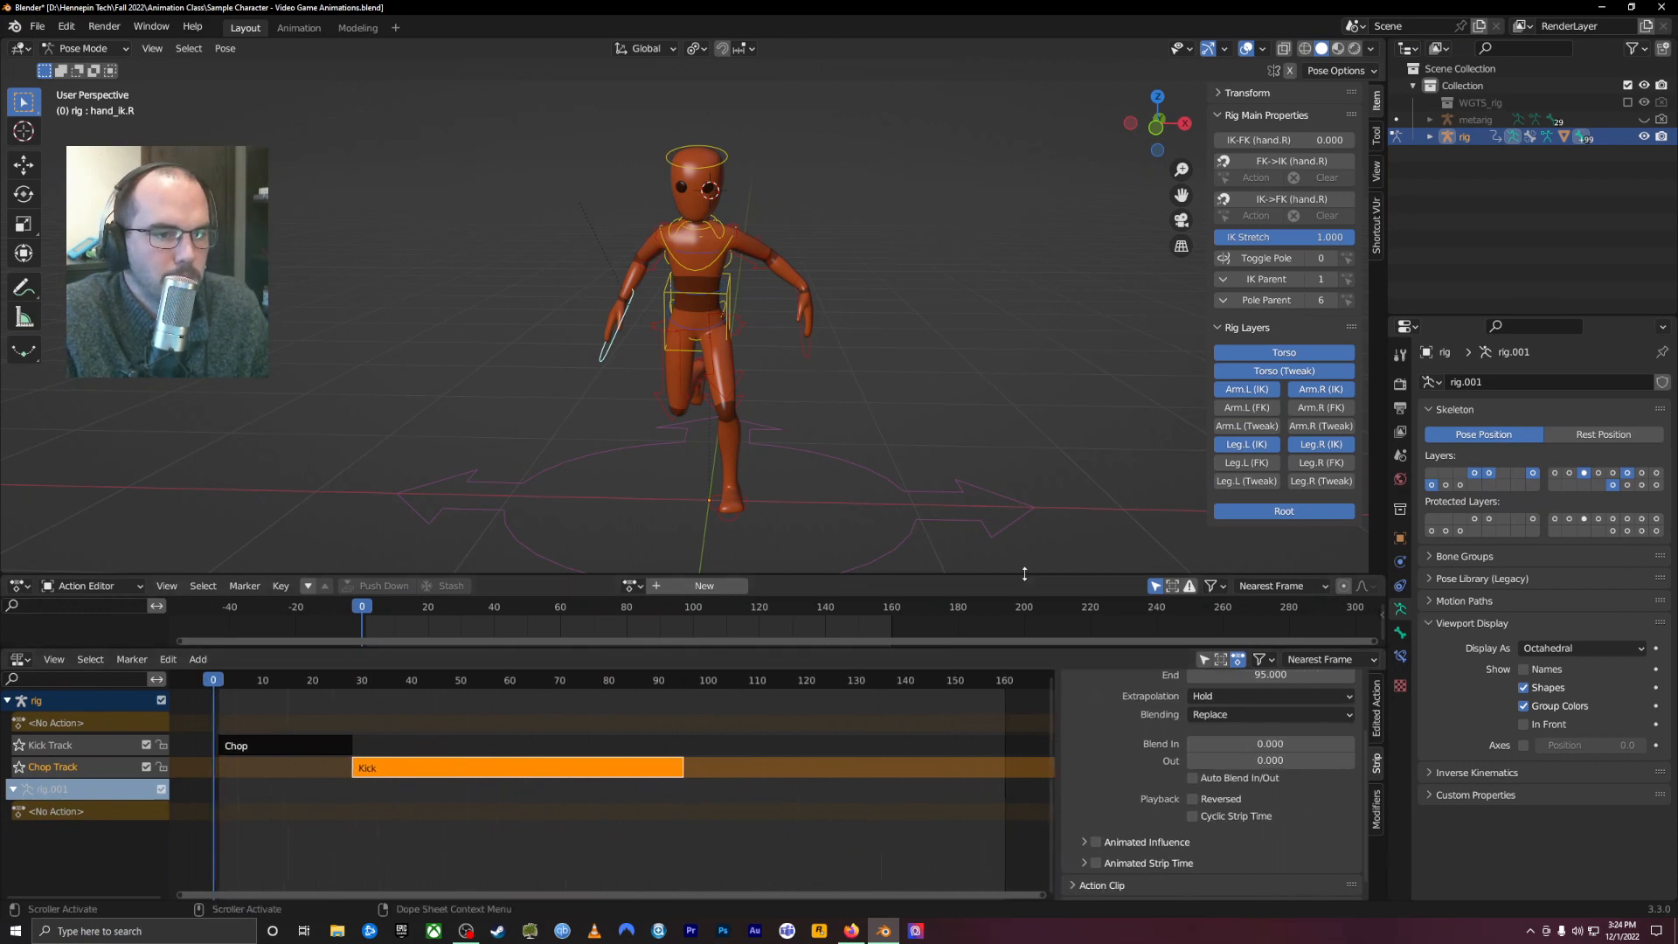
{"action": "left_click_drag", "start_coordinate": [1023, 574], "coordinate": [1027, 492]}
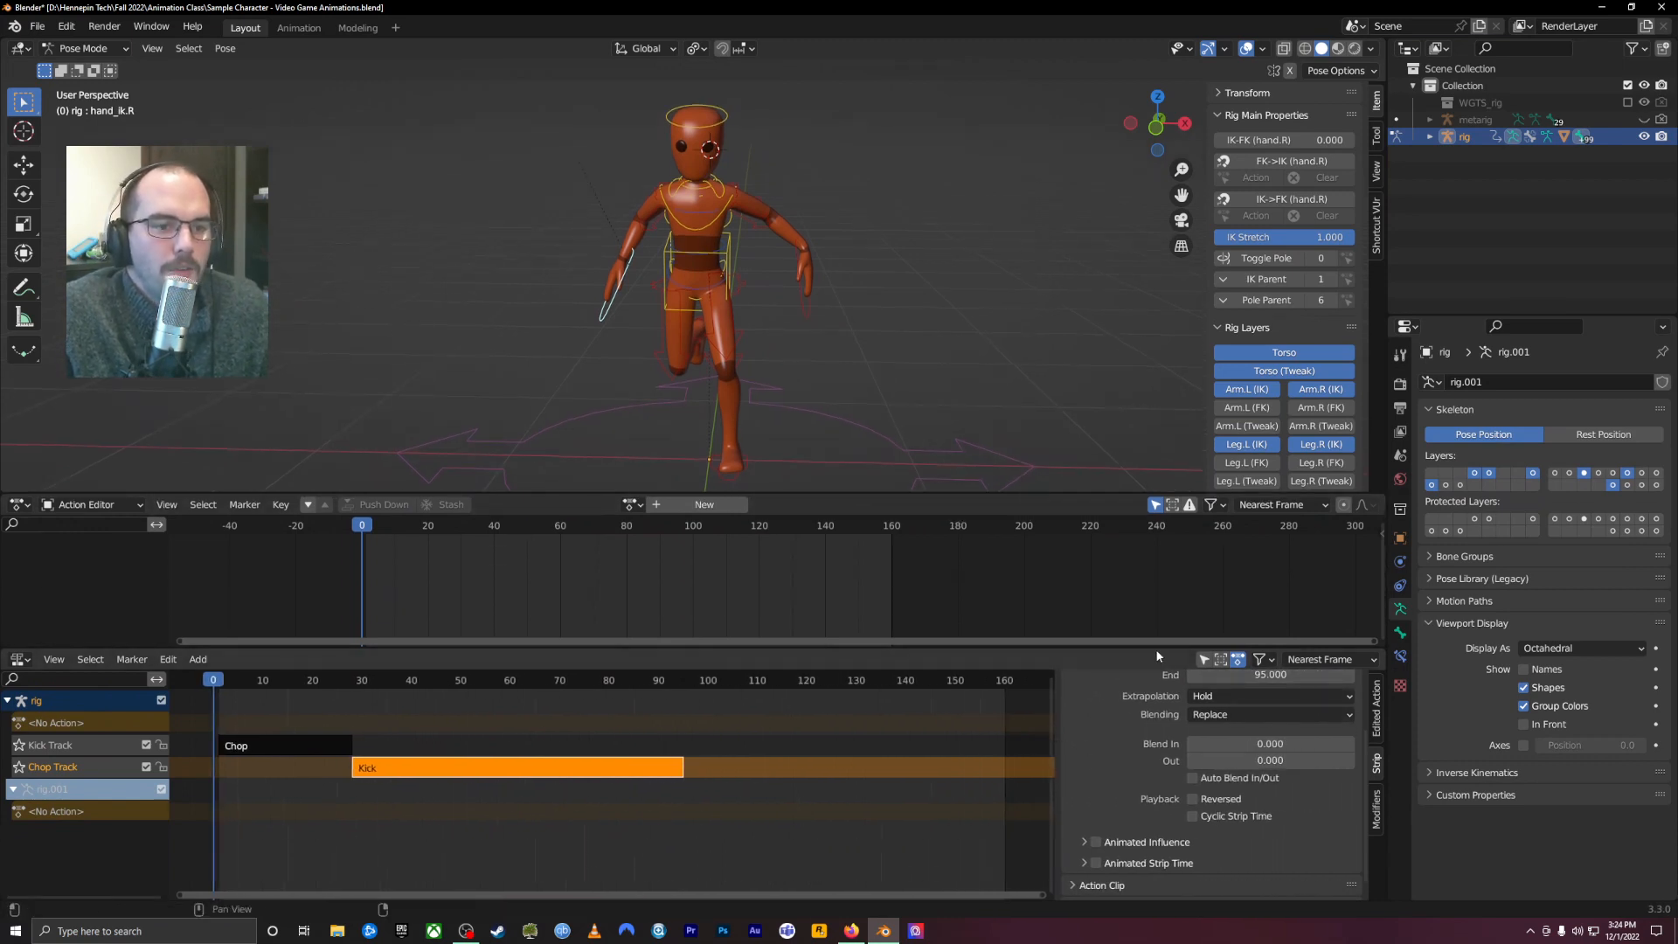
{"action": "scroll", "coordinate": [1099, 795], "scroll_direction": "up", "scroll_amount": 3}
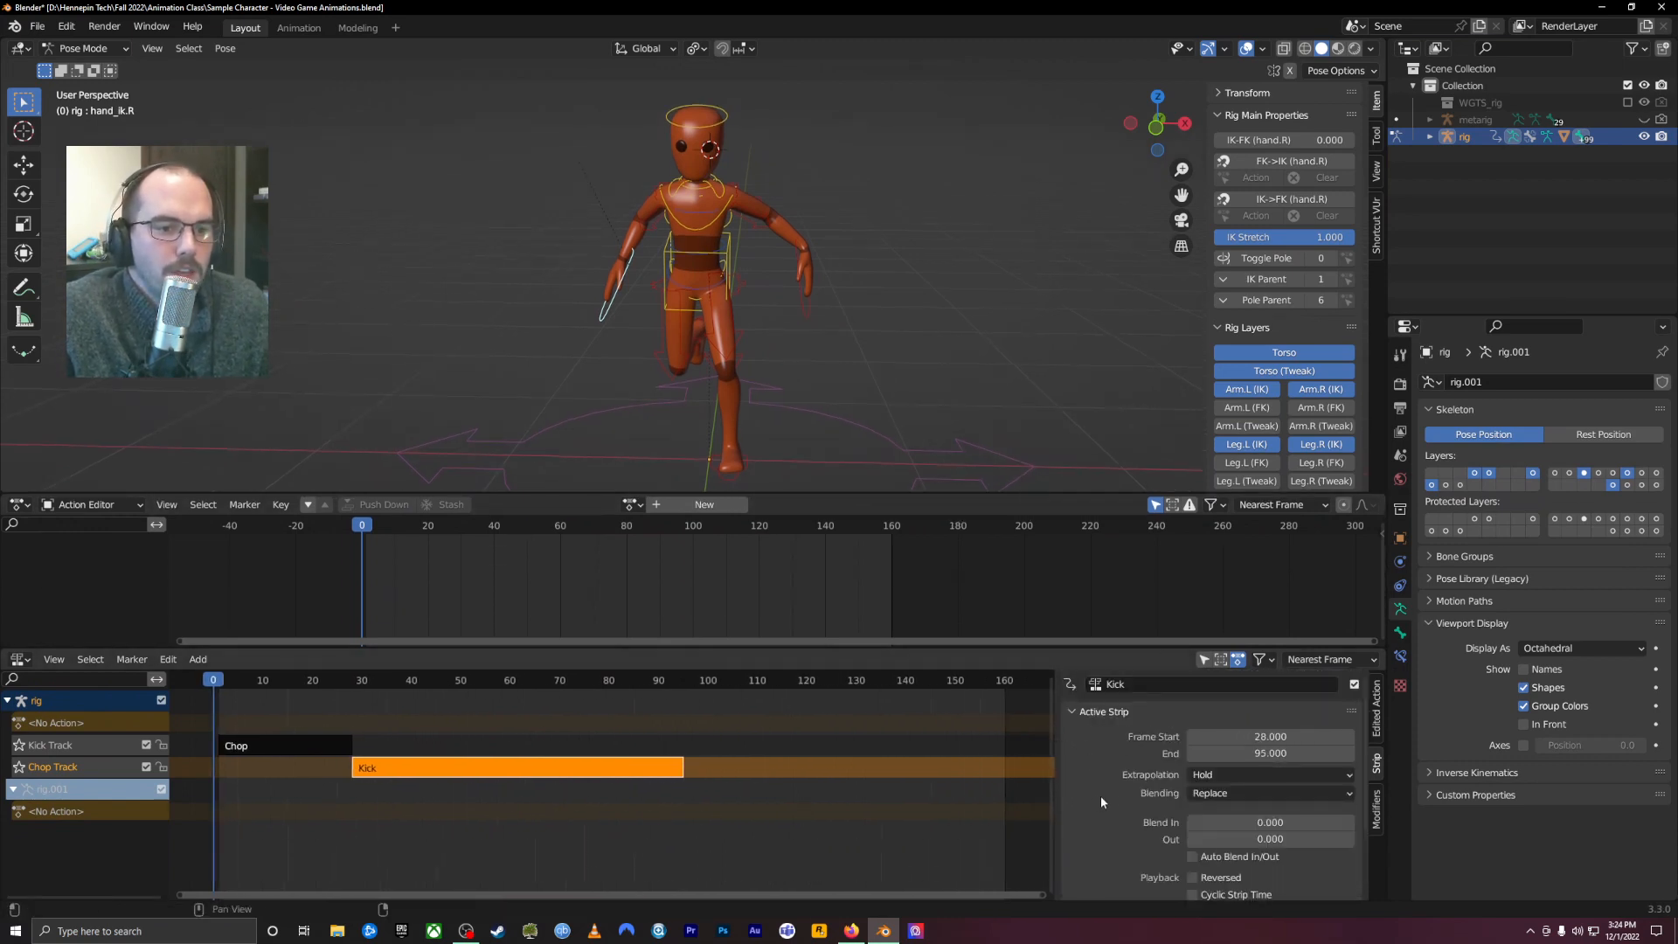
Compare the two strips' settings, and set the Chop strip's Extrapolation to Nothing and Blending to Combine.
{"action": "left_click", "coordinate": [307, 742]}
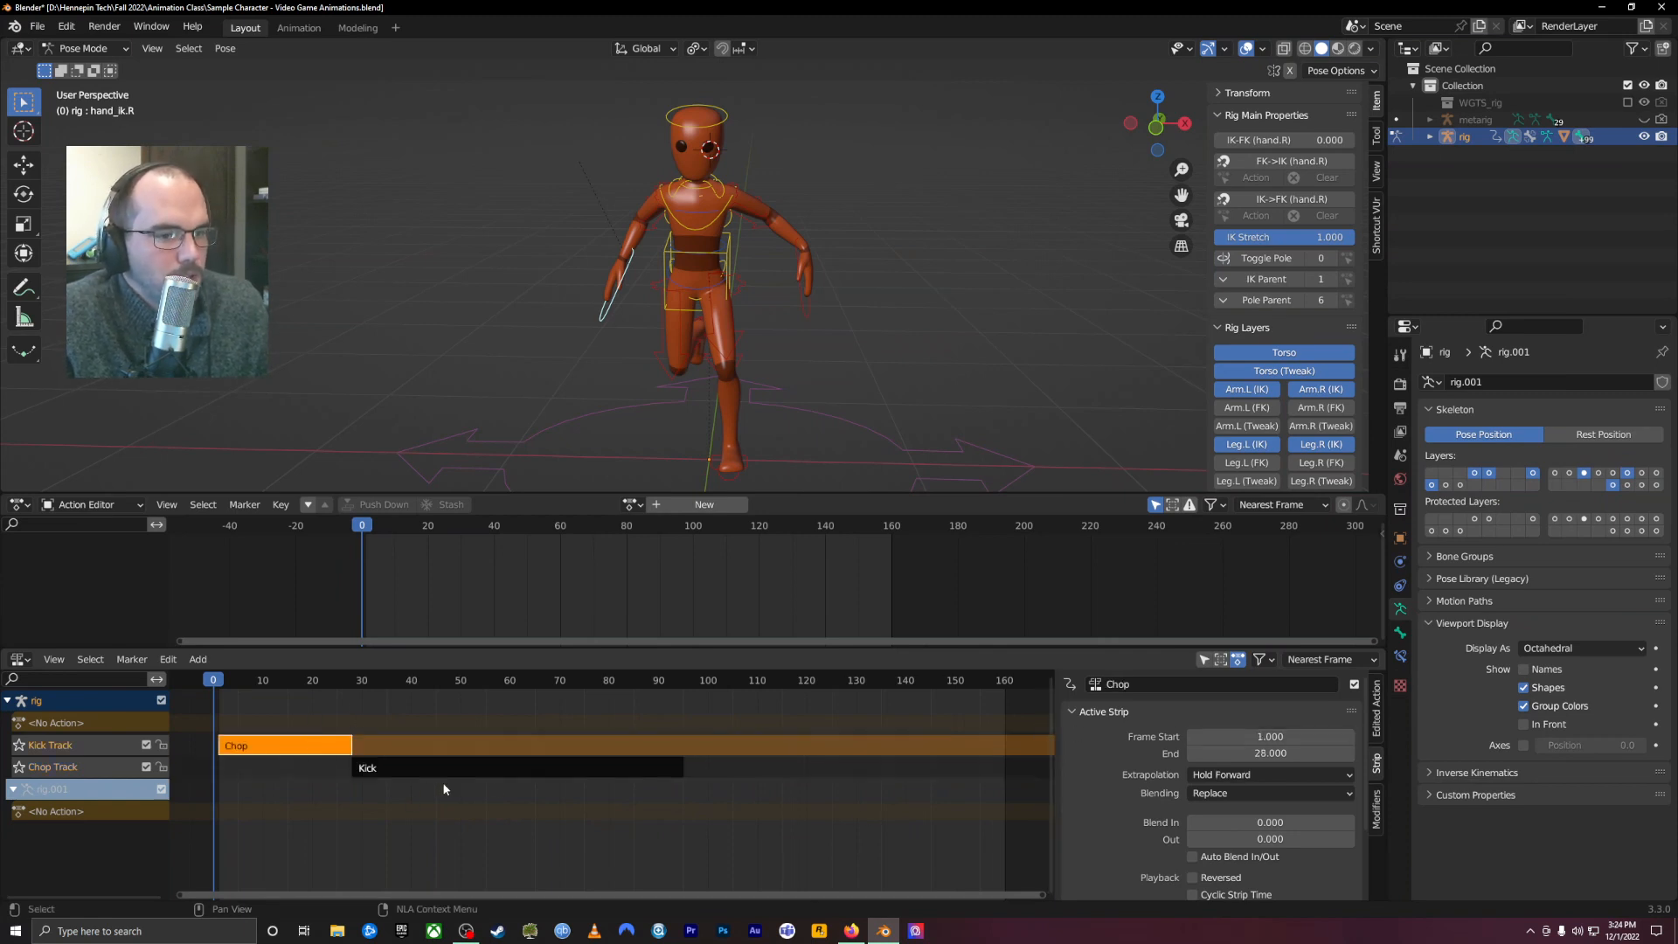
{"action": "left_click", "coordinate": [475, 775]}
{"action": "left_click", "coordinate": [259, 745]}
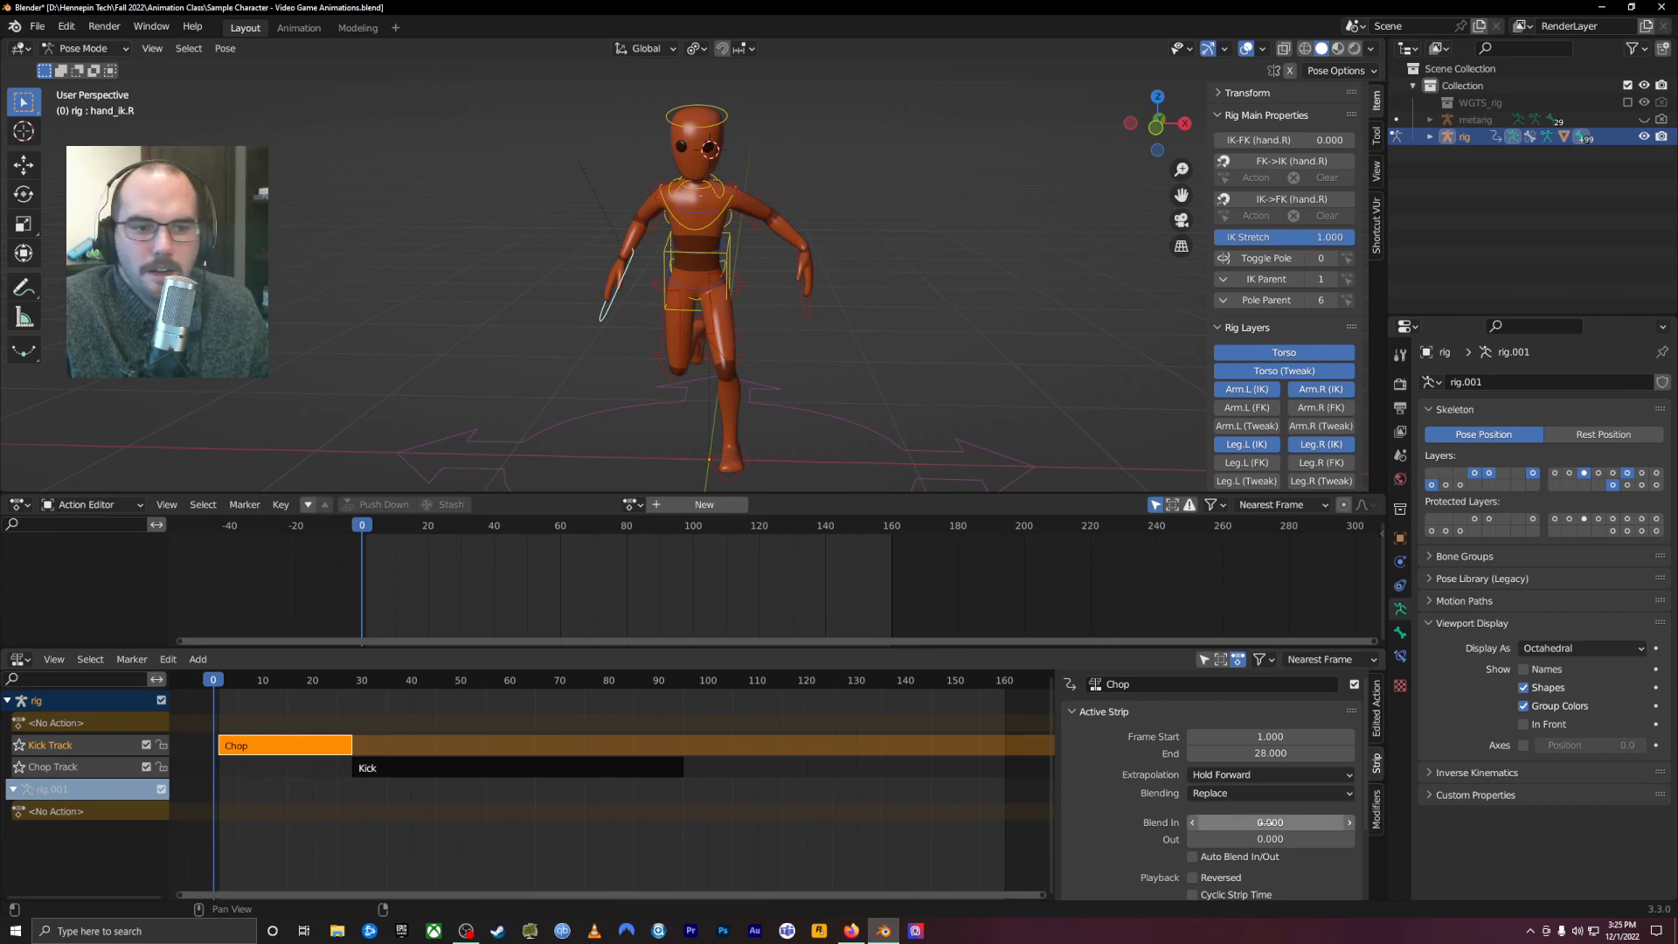
{"action": "left_click", "coordinate": [1250, 776]}
{"action": "left_click", "coordinate": [1215, 794]}
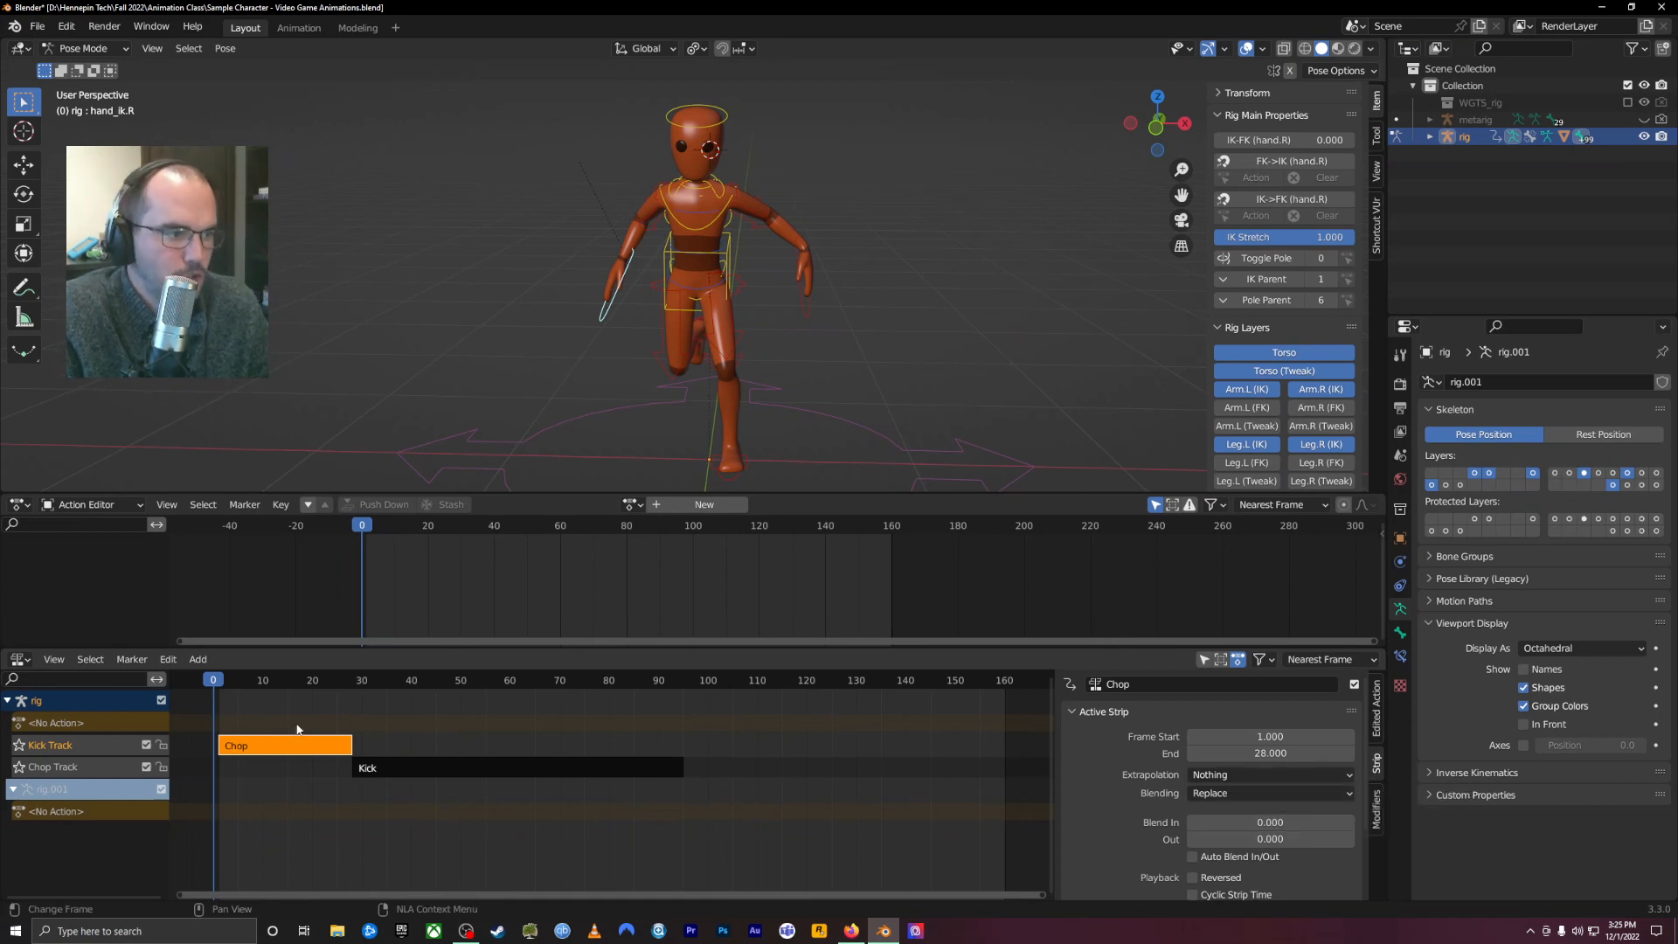
{"action": "left_click", "coordinate": [1227, 794]}
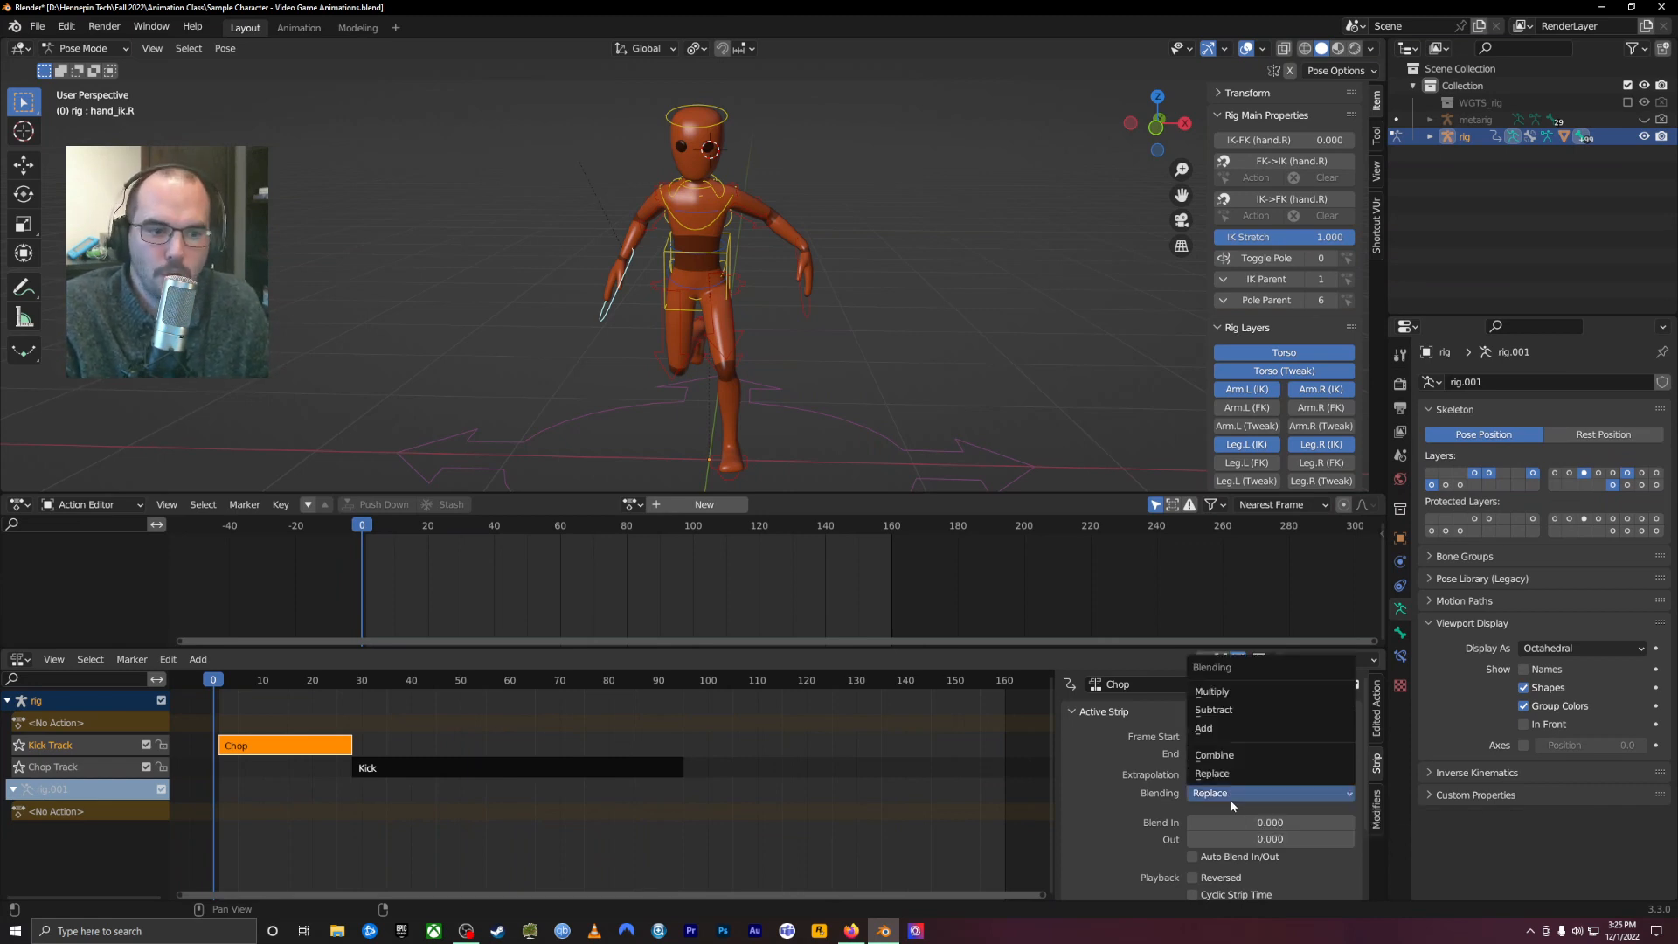
{"action": "left_click", "coordinate": [1239, 753]}
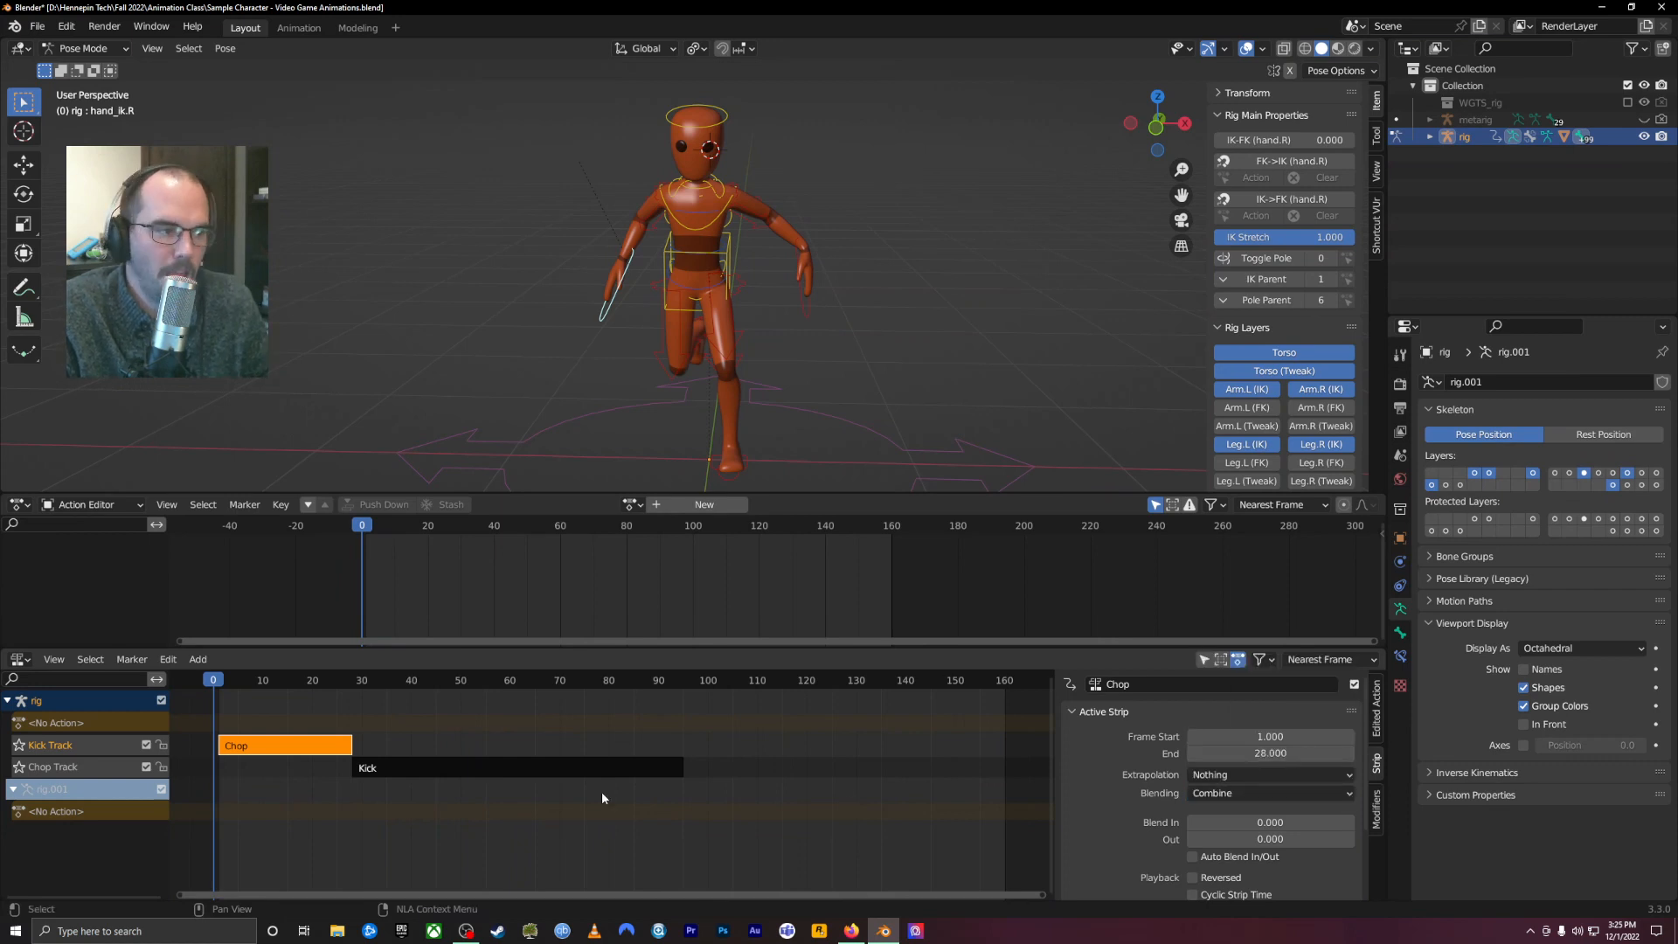
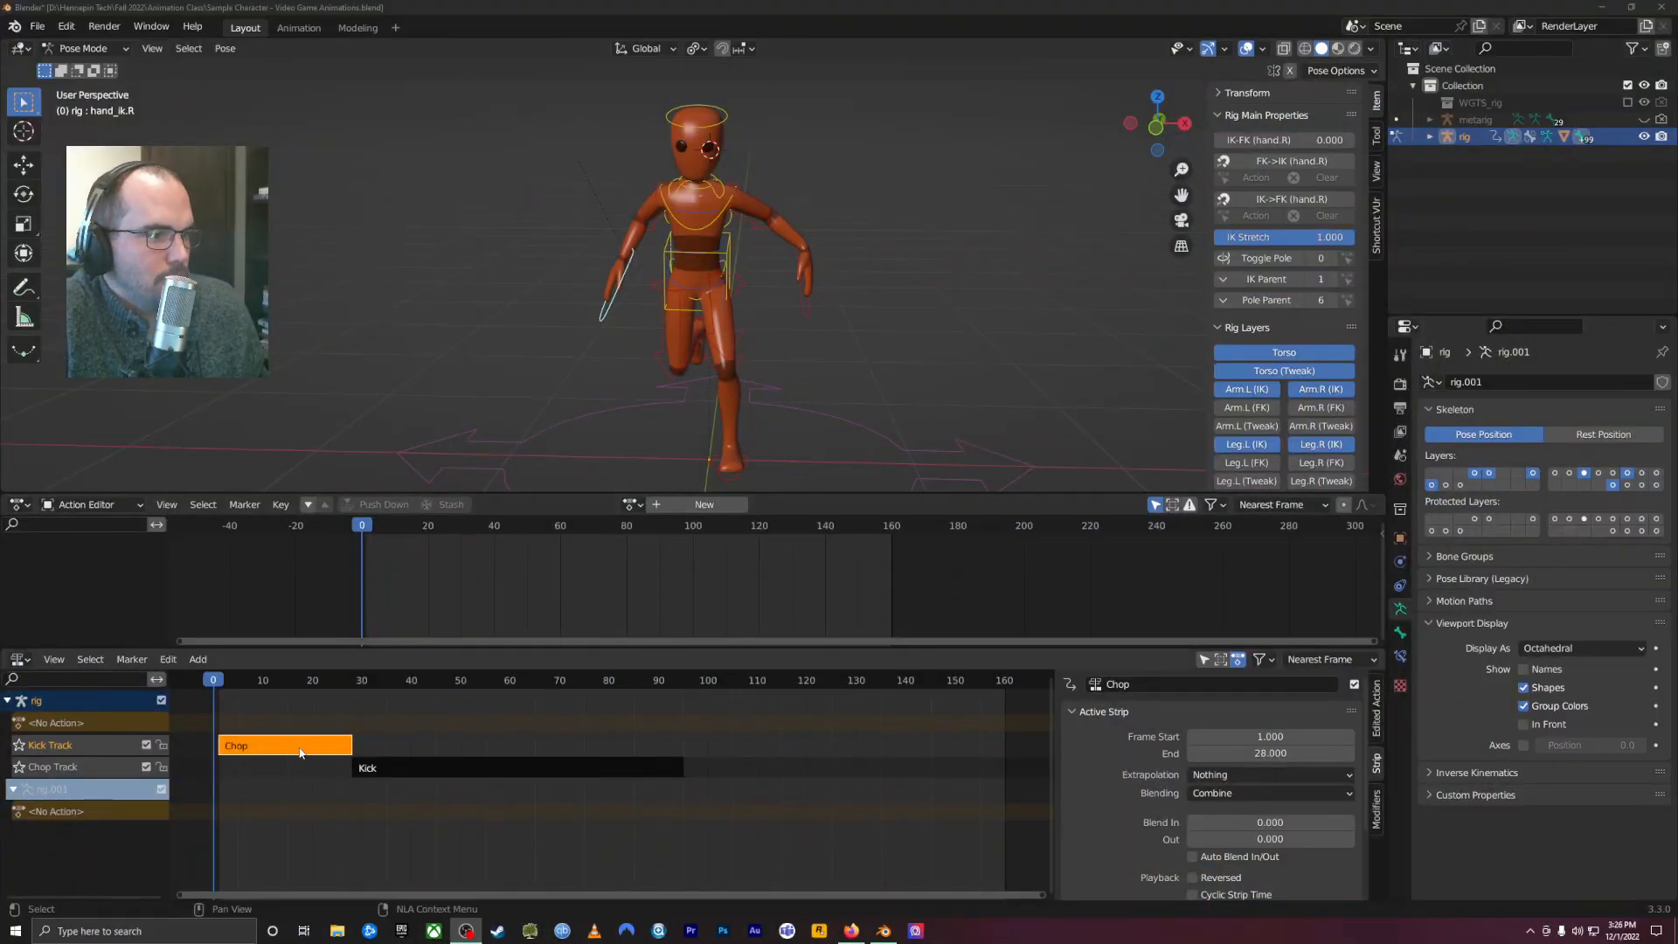
Try starting the Chop strip at frame 2, restore its start to frame 1, and set the current frame to 1.
{"action": "left_click_drag", "start_coordinate": [300, 753], "coordinate": [302, 744]}
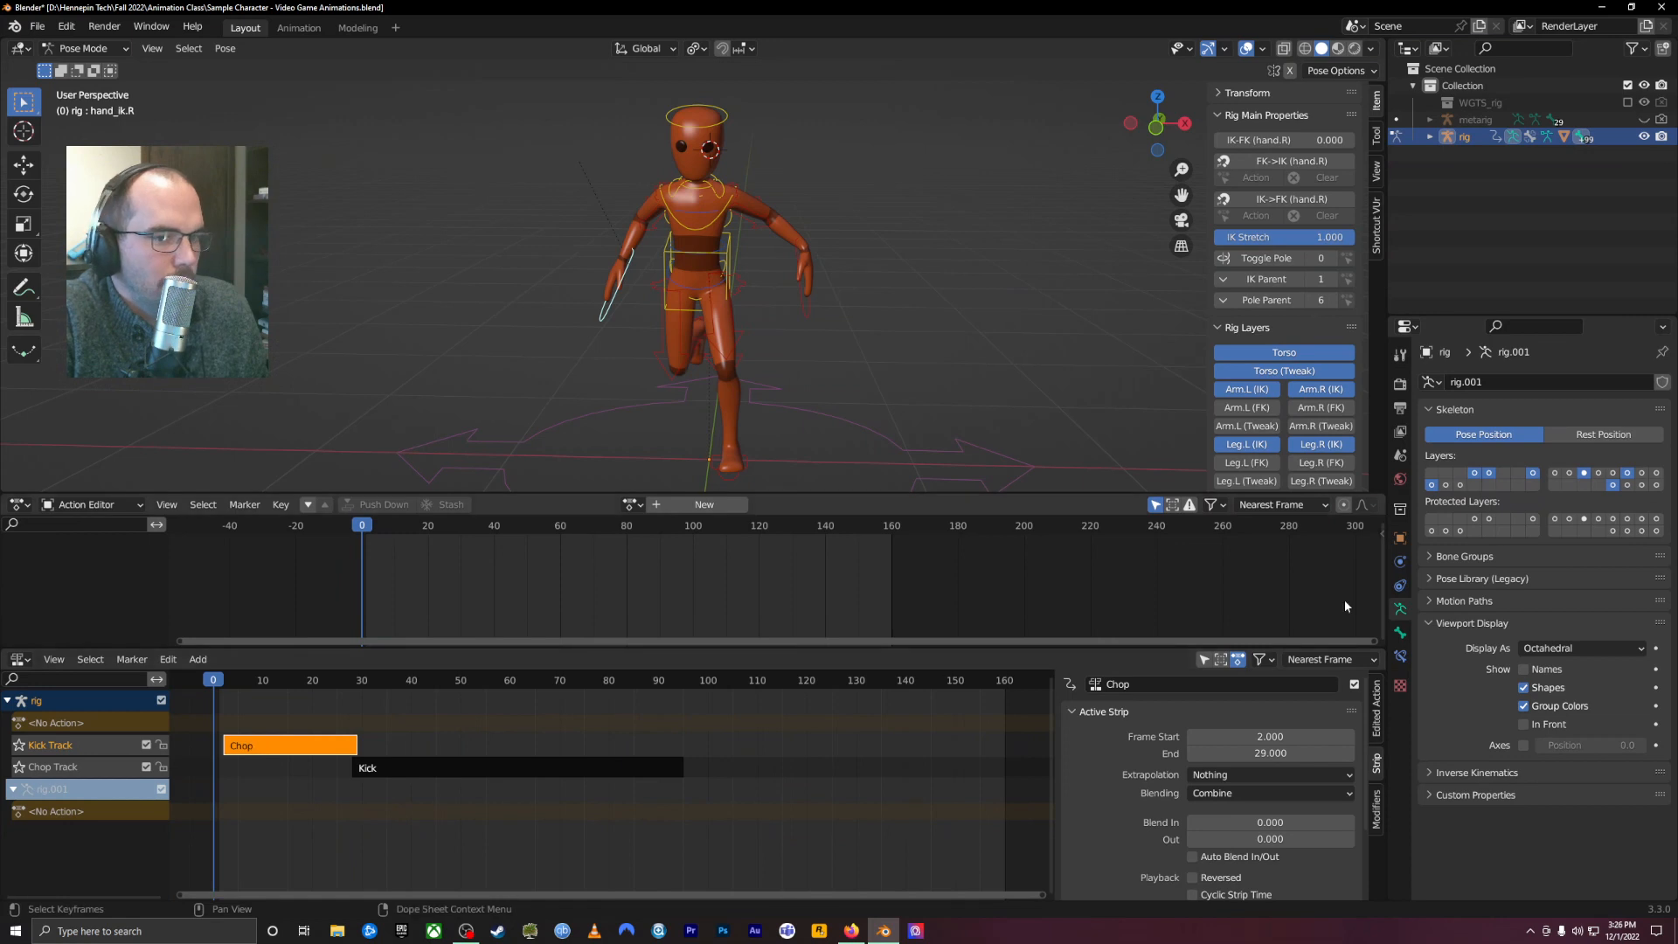
{"action": "left_click", "coordinate": [105, 726]}
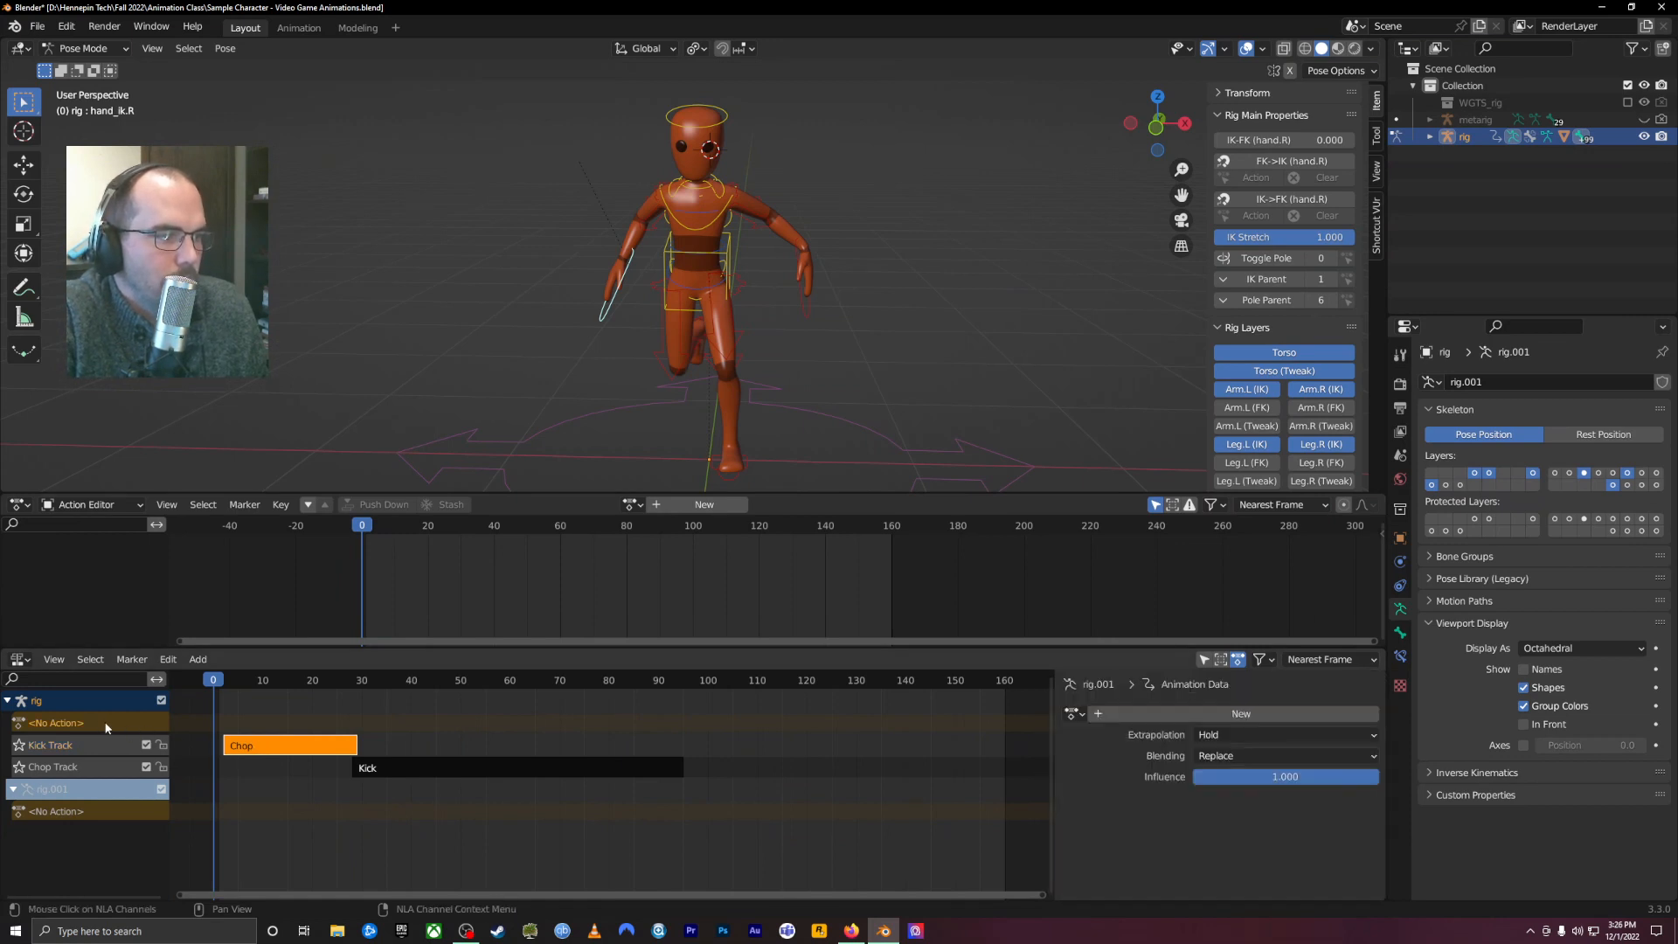
{"action": "left_click", "coordinate": [1074, 713]}
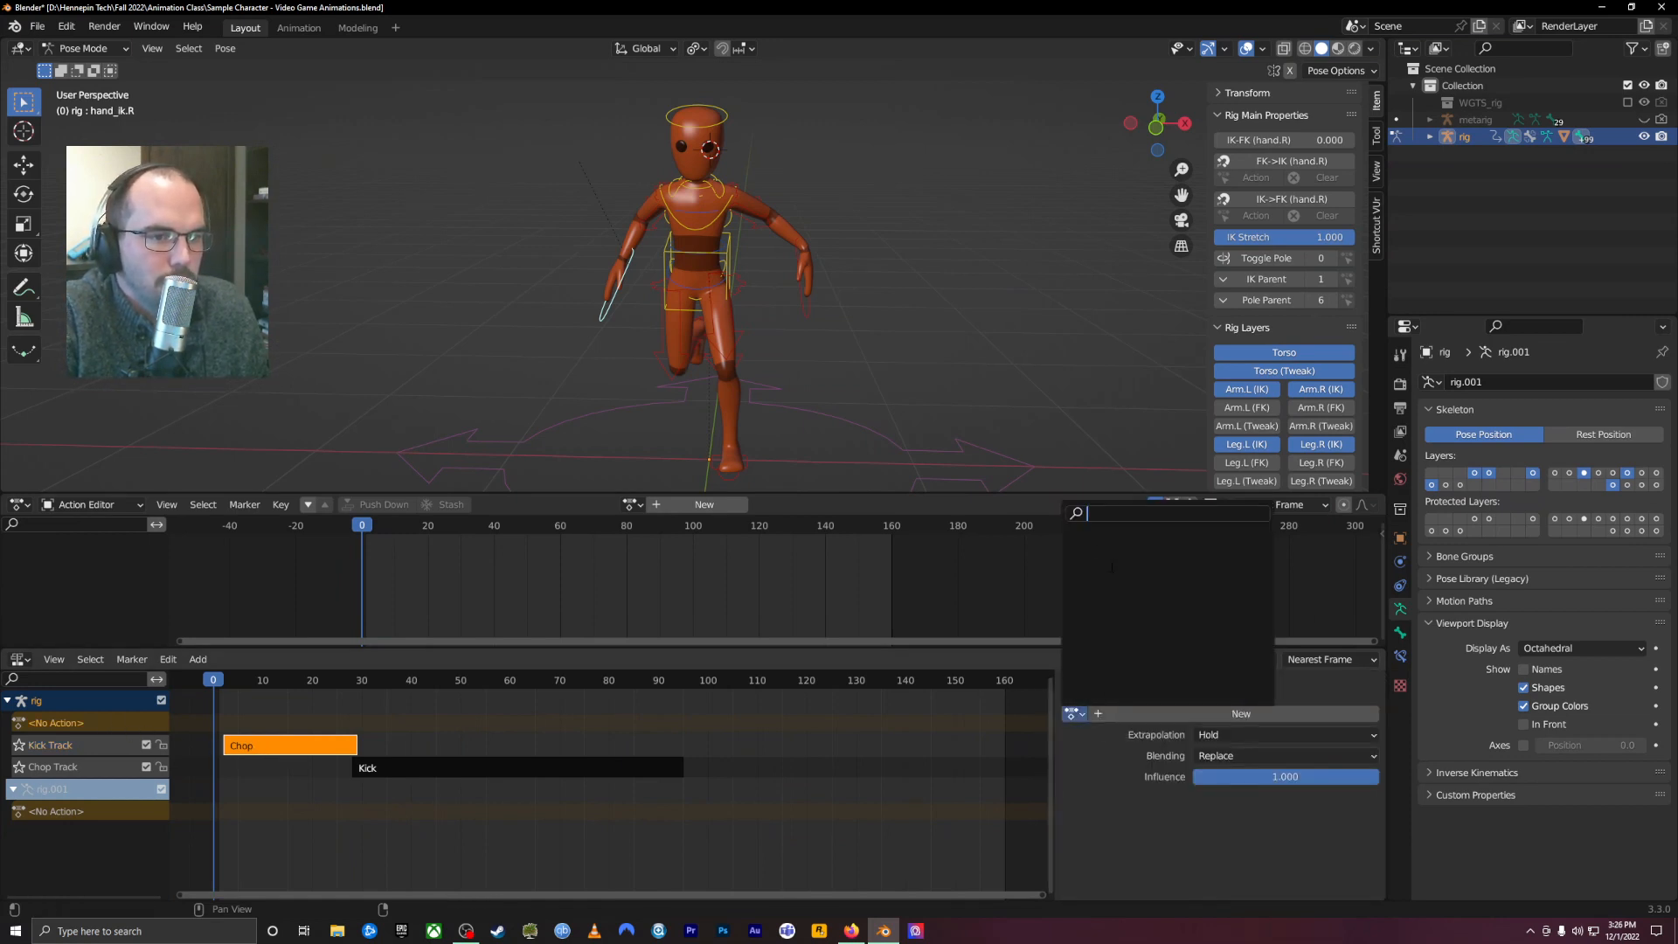
{"action": "left_click_drag", "start_coordinate": [244, 752], "coordinate": [238, 752]}
{"action": "left_click", "coordinate": [221, 687]}
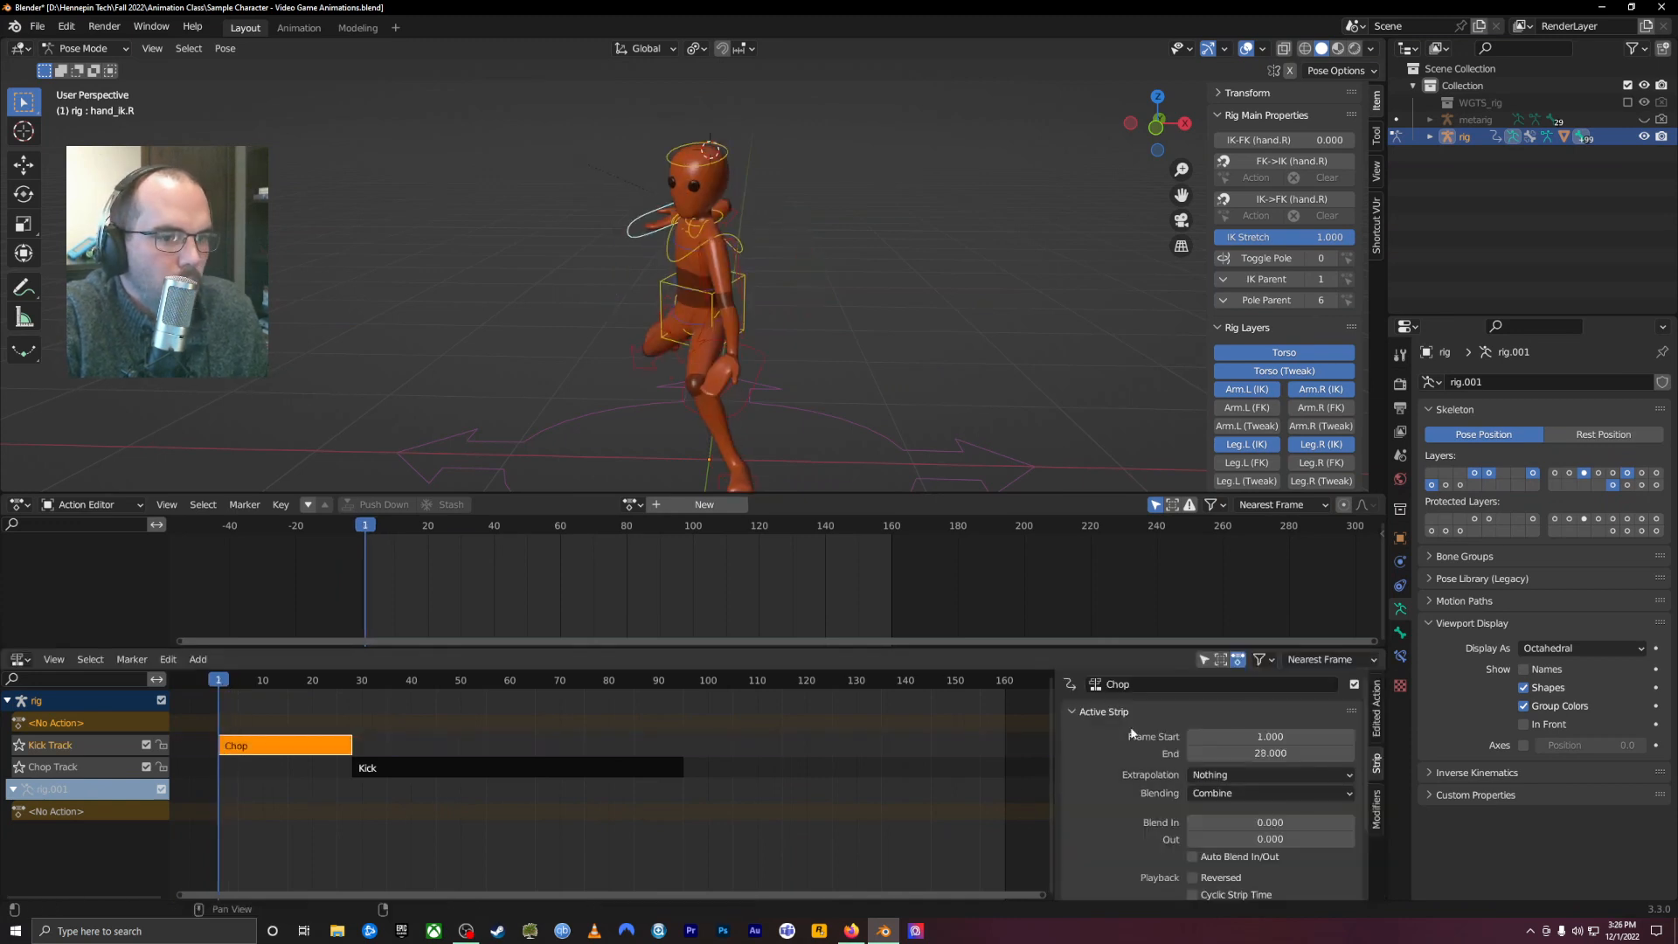
Try assigning the Chop action as the rig's edited action with Blending set to Combine, and scrub to frame 8.
{"action": "left_click", "coordinate": [1377, 706]}
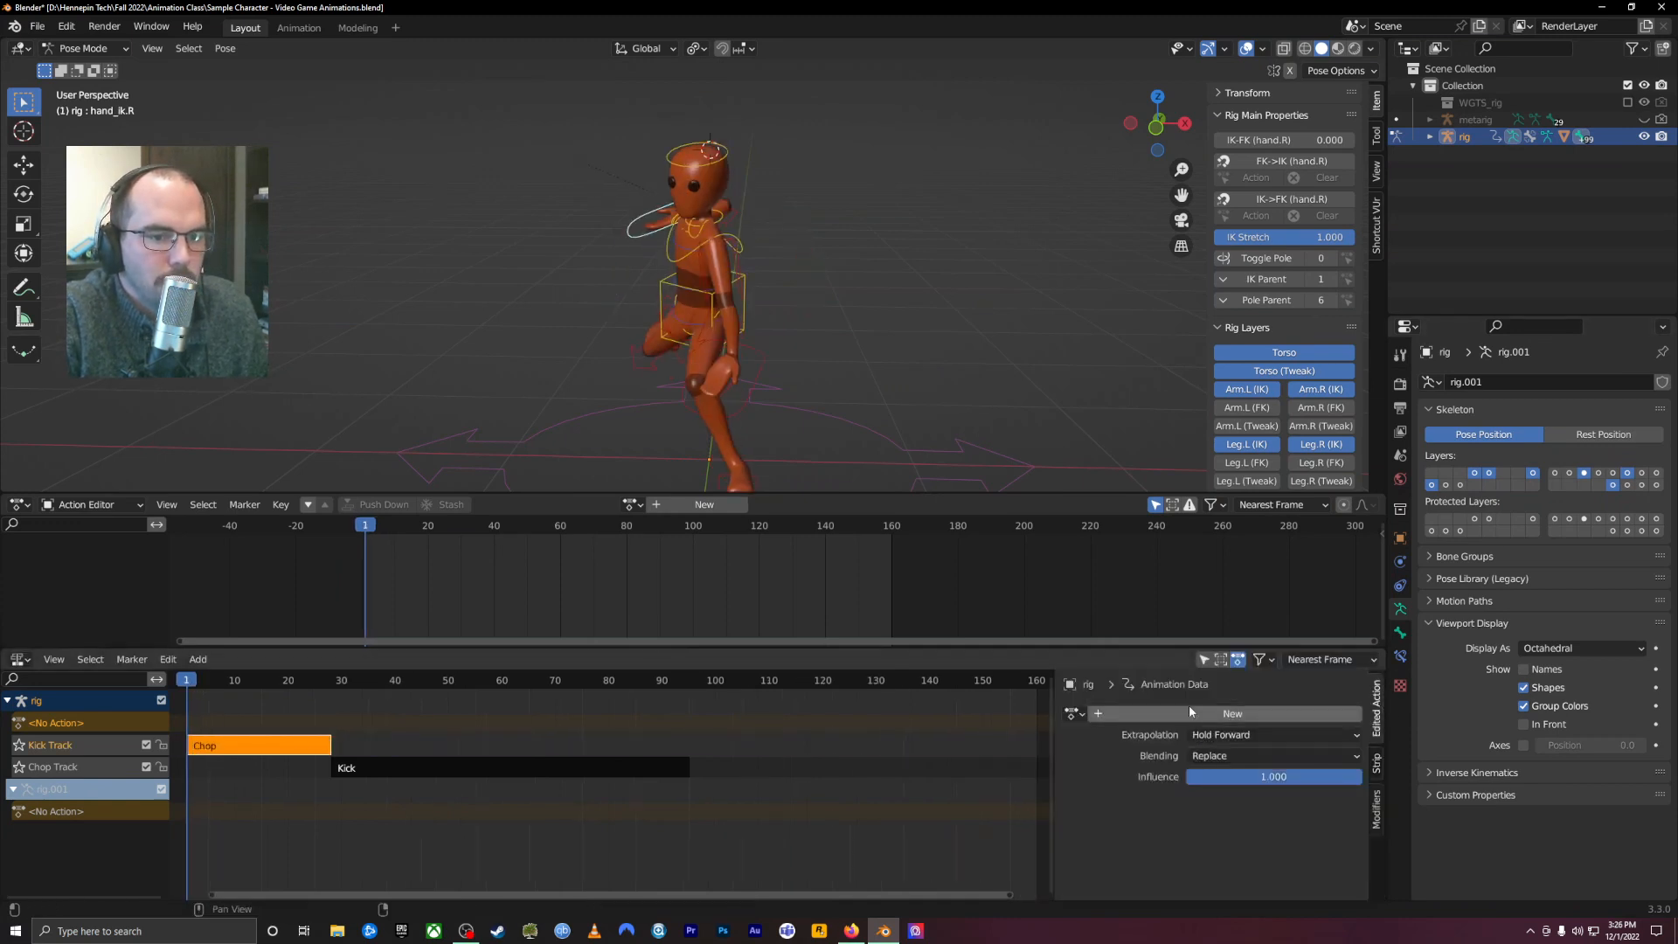
{"action": "left_click", "coordinate": [1071, 713]}
{"action": "left_click", "coordinate": [1114, 540]}
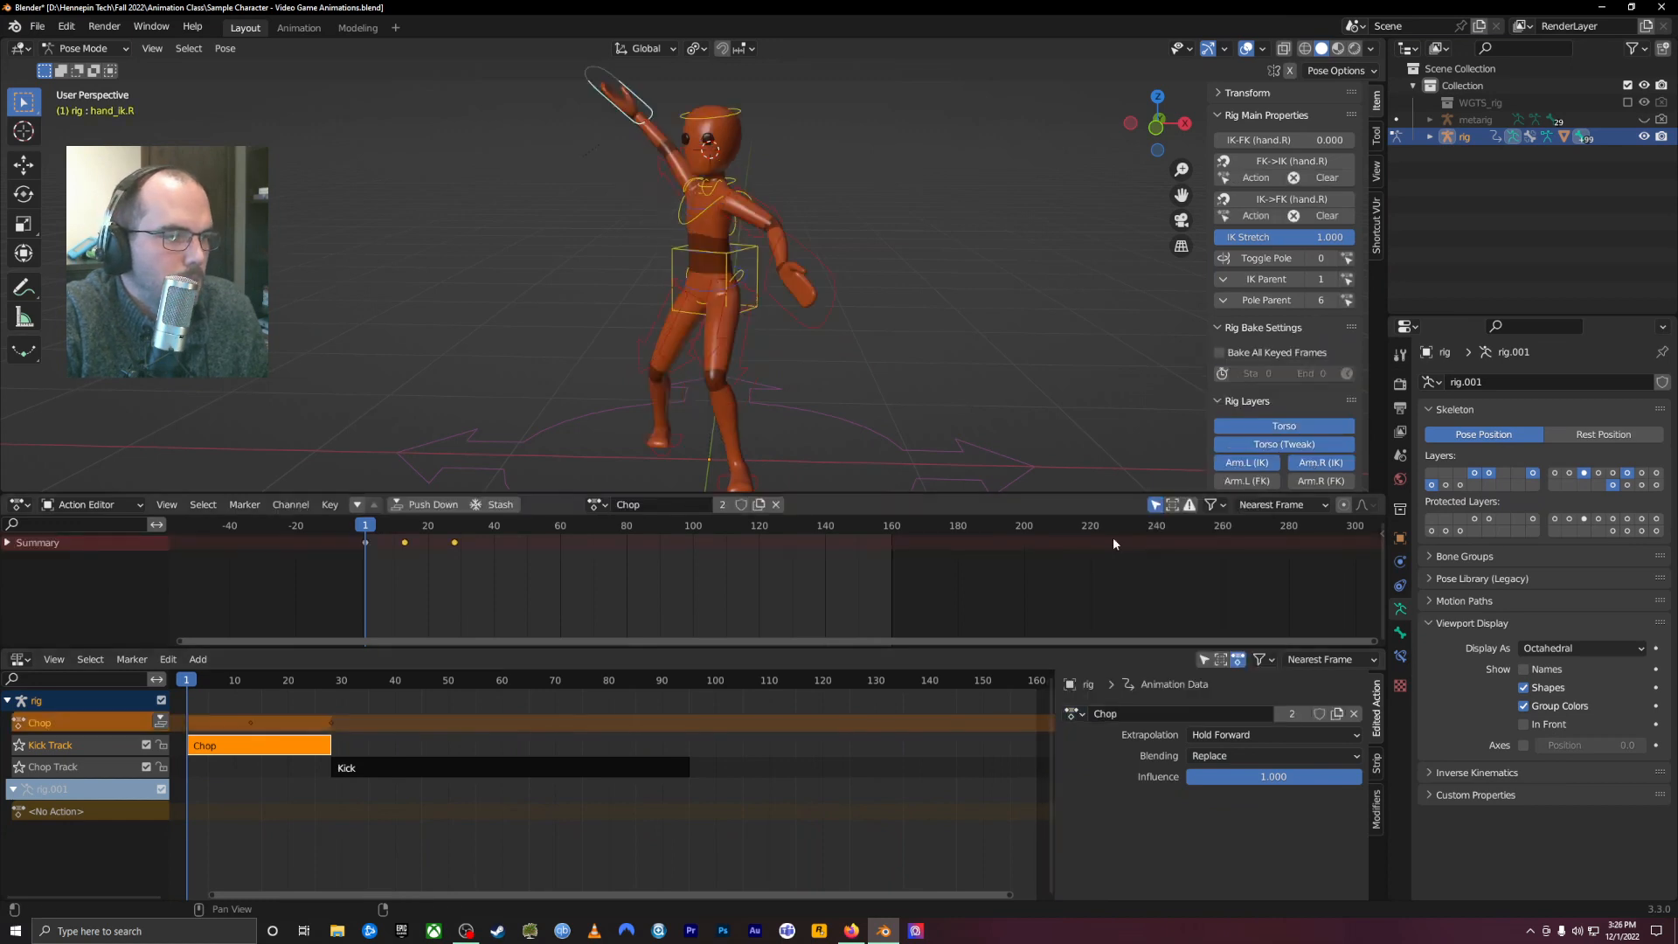
{"action": "left_click", "coordinate": [1258, 751]}
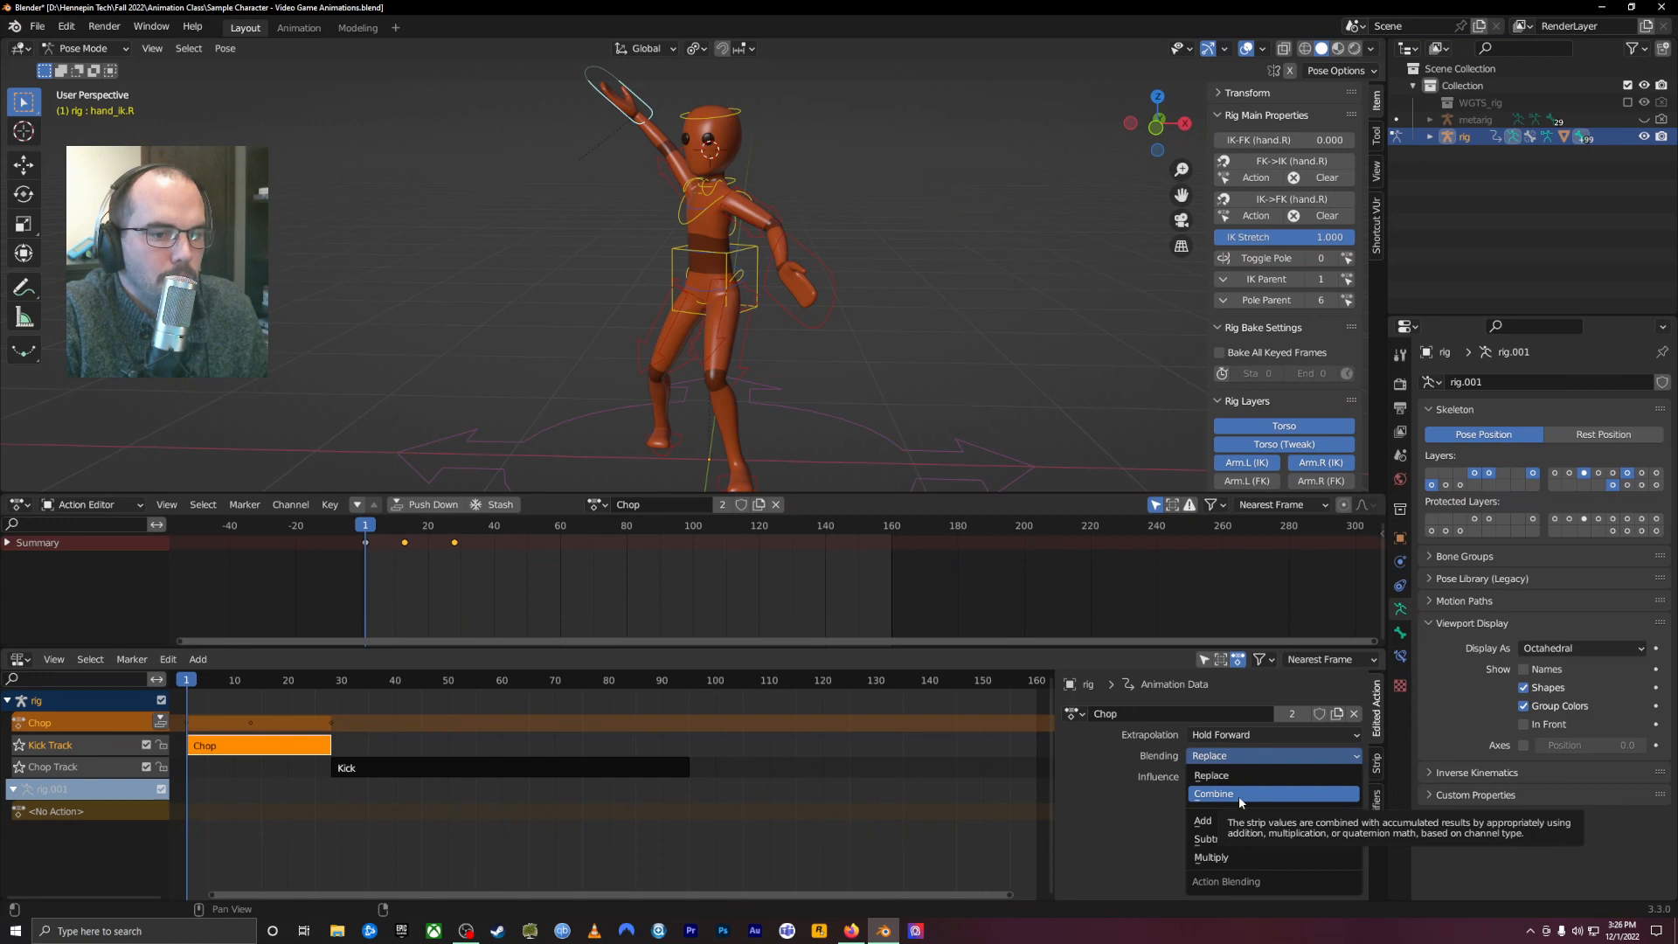
{"action": "left_click", "coordinate": [1238, 795]}
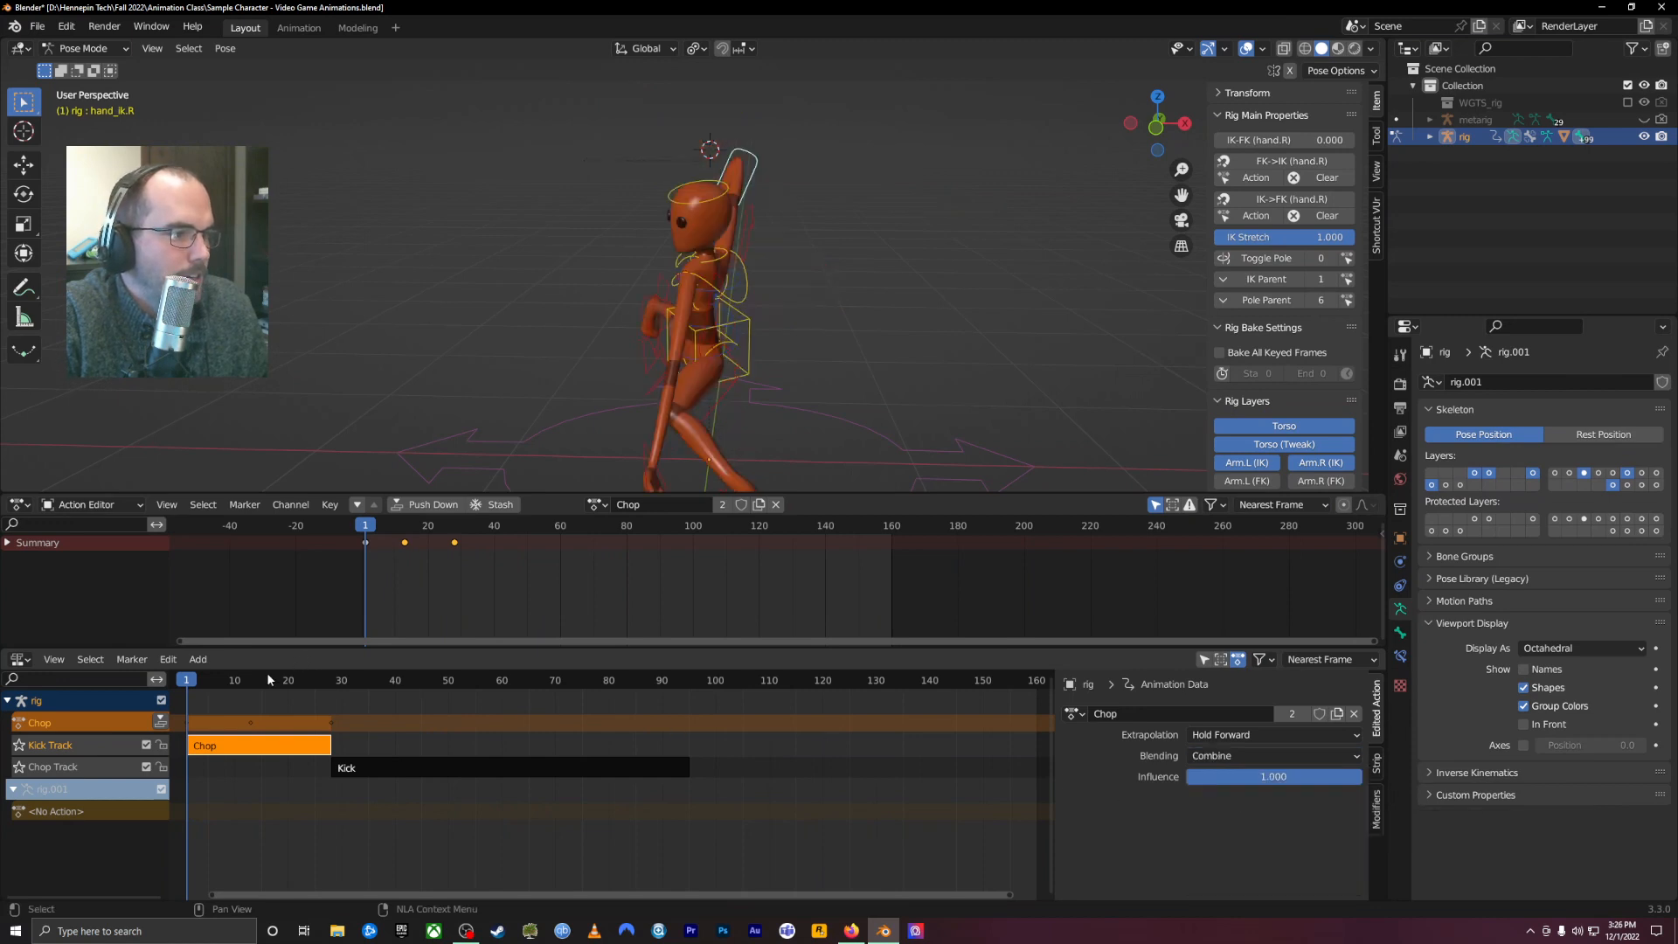
{"action": "mouse_move", "coordinate": [204, 674]}
{"action": "left_mouse_down"}
{"action": "mouse_move", "coordinate": [344, 699]}
{"action": "mouse_move", "coordinate": [186, 699]}
{"action": "mouse_move", "coordinate": [239, 700]}
{"action": "mouse_move", "coordinate": [222, 700]}
{"action": "left_mouse_up"}
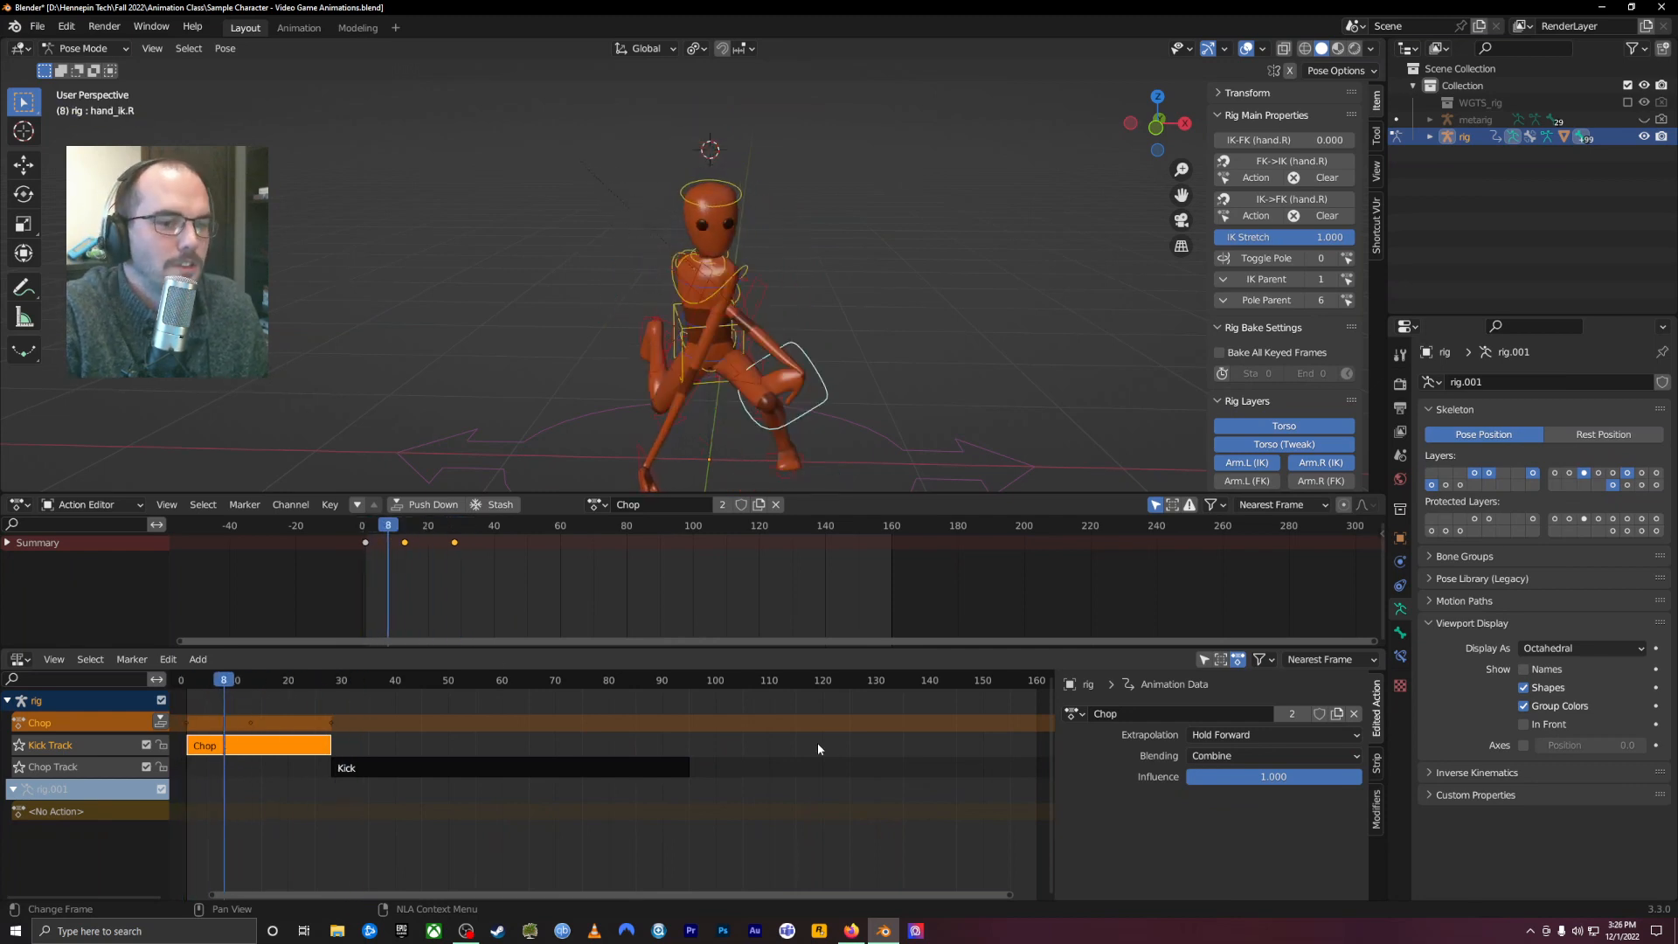
Unlink the Chop action from the rig, set the current frame to 0, and restore the edited action's Blending to Replace.
{"action": "left_click", "coordinate": [1353, 713]}
{"action": "left_click_drag", "start_coordinate": [222, 683], "coordinate": [181, 715]}
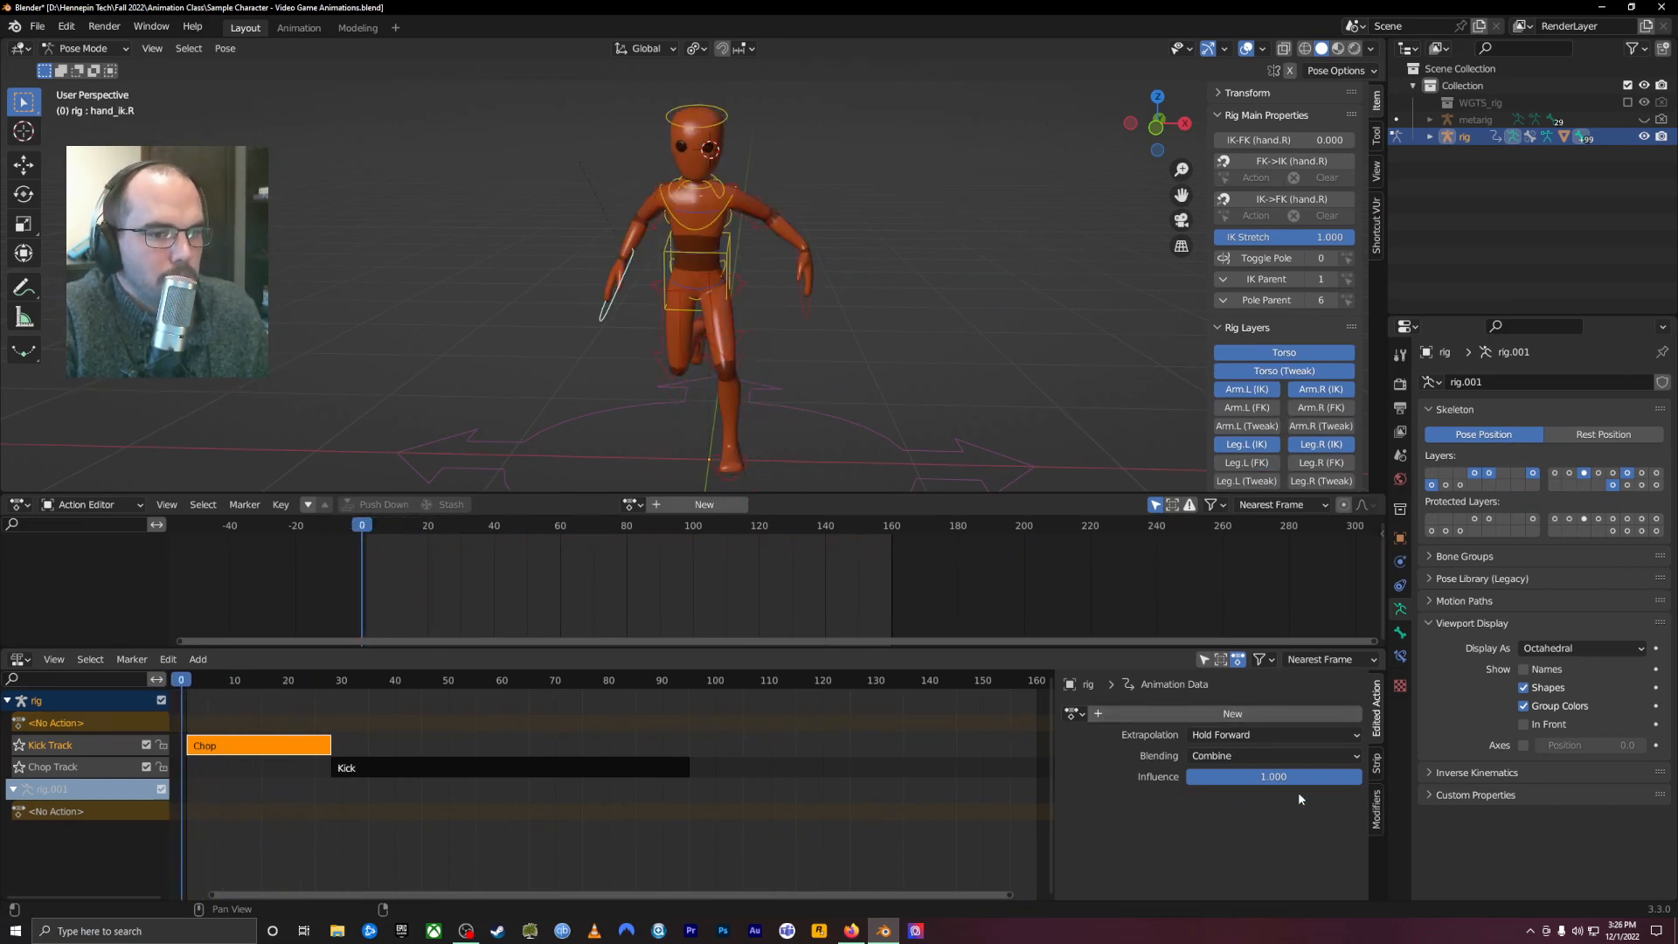
{"action": "left_click", "coordinate": [1251, 753]}
{"action": "left_click", "coordinate": [1232, 772]}
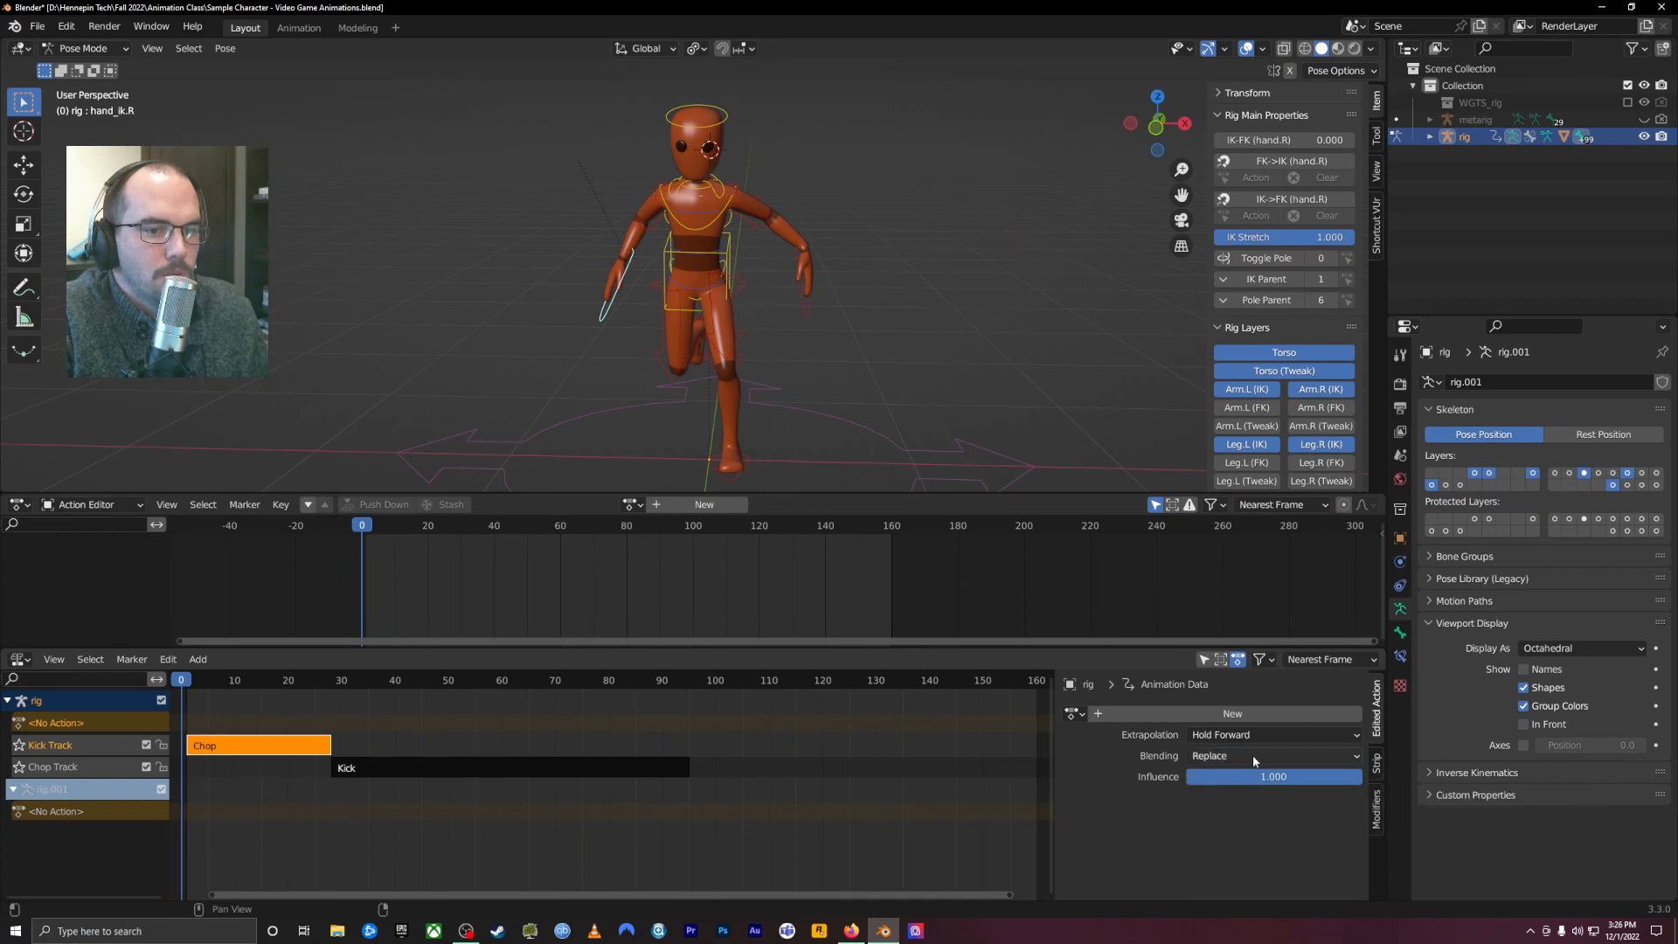
Try undoing the recent changes, and inspect the character's pose at frame 0 from another angle.
{"action": "mouse_move", "coordinate": [185, 683]}
{"action": "left_mouse_down"}
{"action": "mouse_move", "coordinate": [274, 692]}
{"action": "mouse_move", "coordinate": [180, 692]}
{"action": "left_mouse_up"}
{"action": "key", "text": "ctrl+z"}
{"action": "key", "text": "ctrl+z"}
{"action": "key", "text": "ctrl+z"}
{"action": "key", "text": "ctrl+z"}
{"action": "key", "text": "ctrl+z"}
{"action": "key", "text": "ctrl+z"}
{"action": "key", "text": "ctrl+z"}
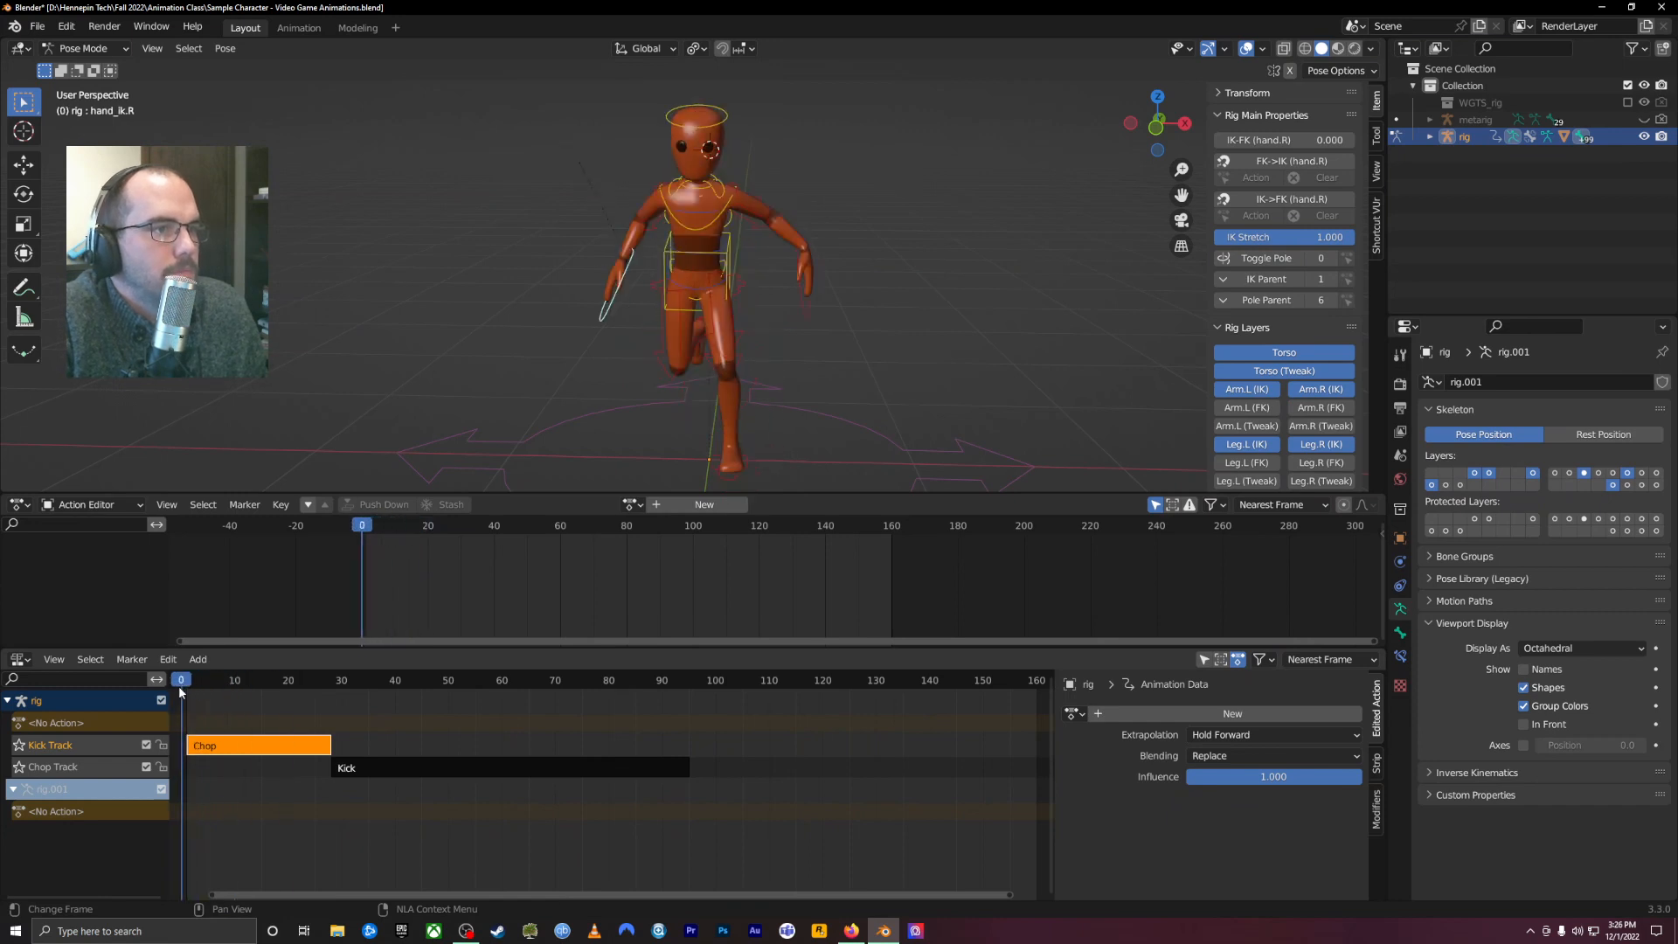
{"action": "middle_click_drag", "start_coordinate": [1169, 460], "coordinate": [841, 428]}
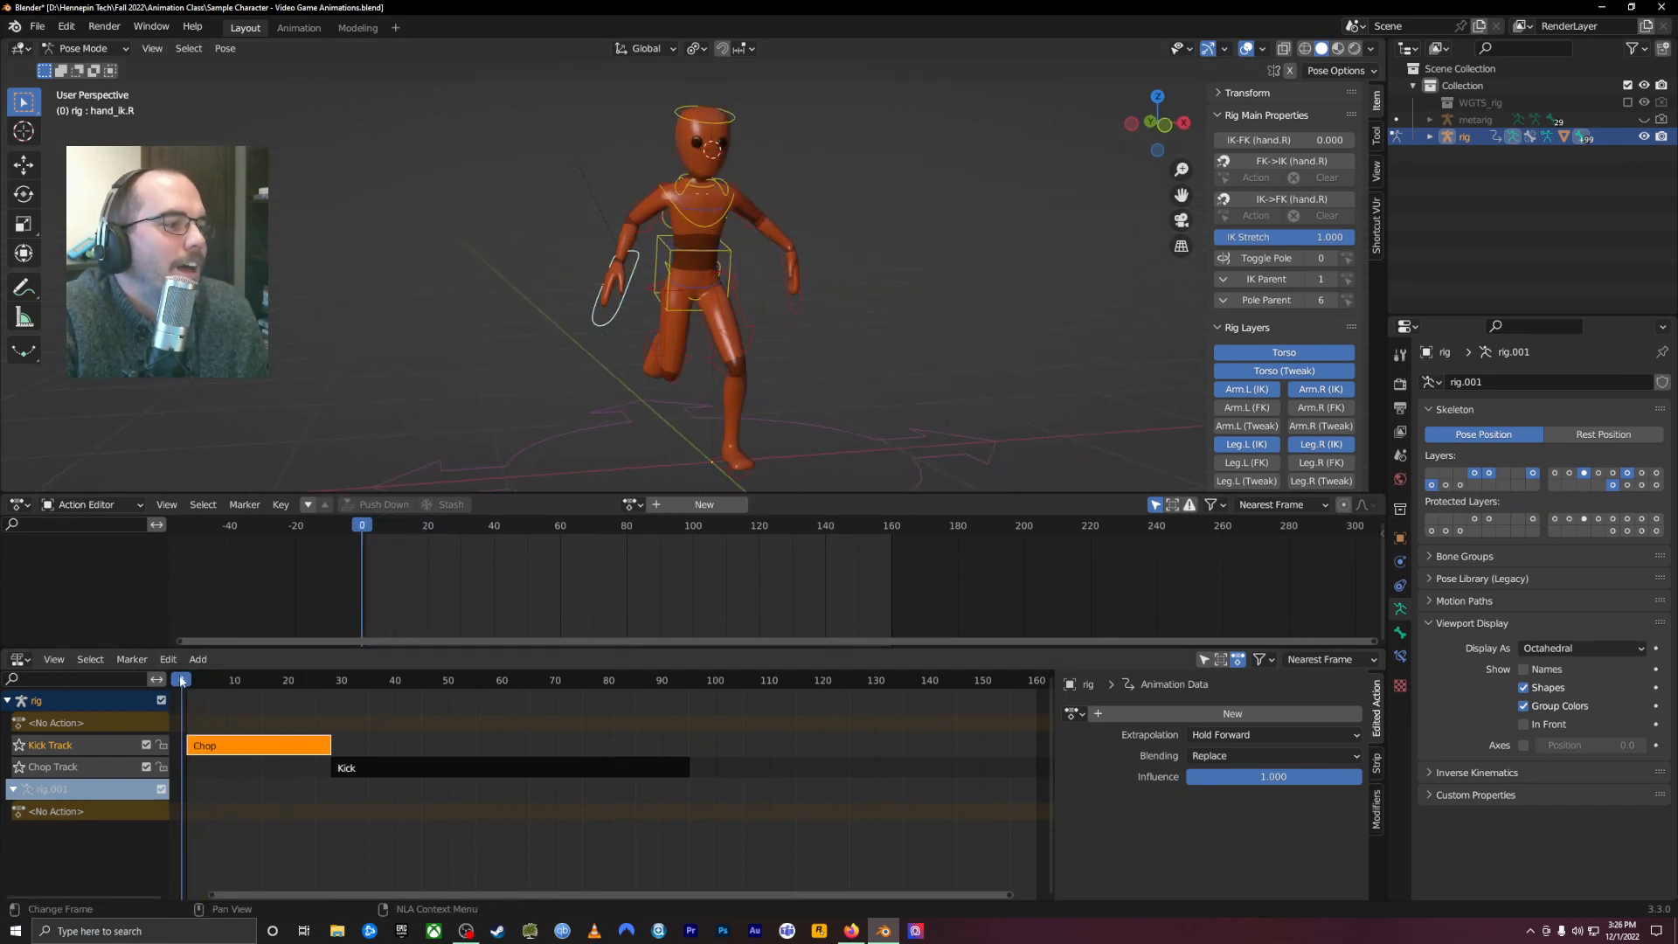
{"action": "mouse_move", "coordinate": [180, 681]}
{"action": "left_mouse_down"}
{"action": "mouse_move", "coordinate": [284, 682]}
{"action": "mouse_move", "coordinate": [181, 683]}
{"action": "left_mouse_up"}
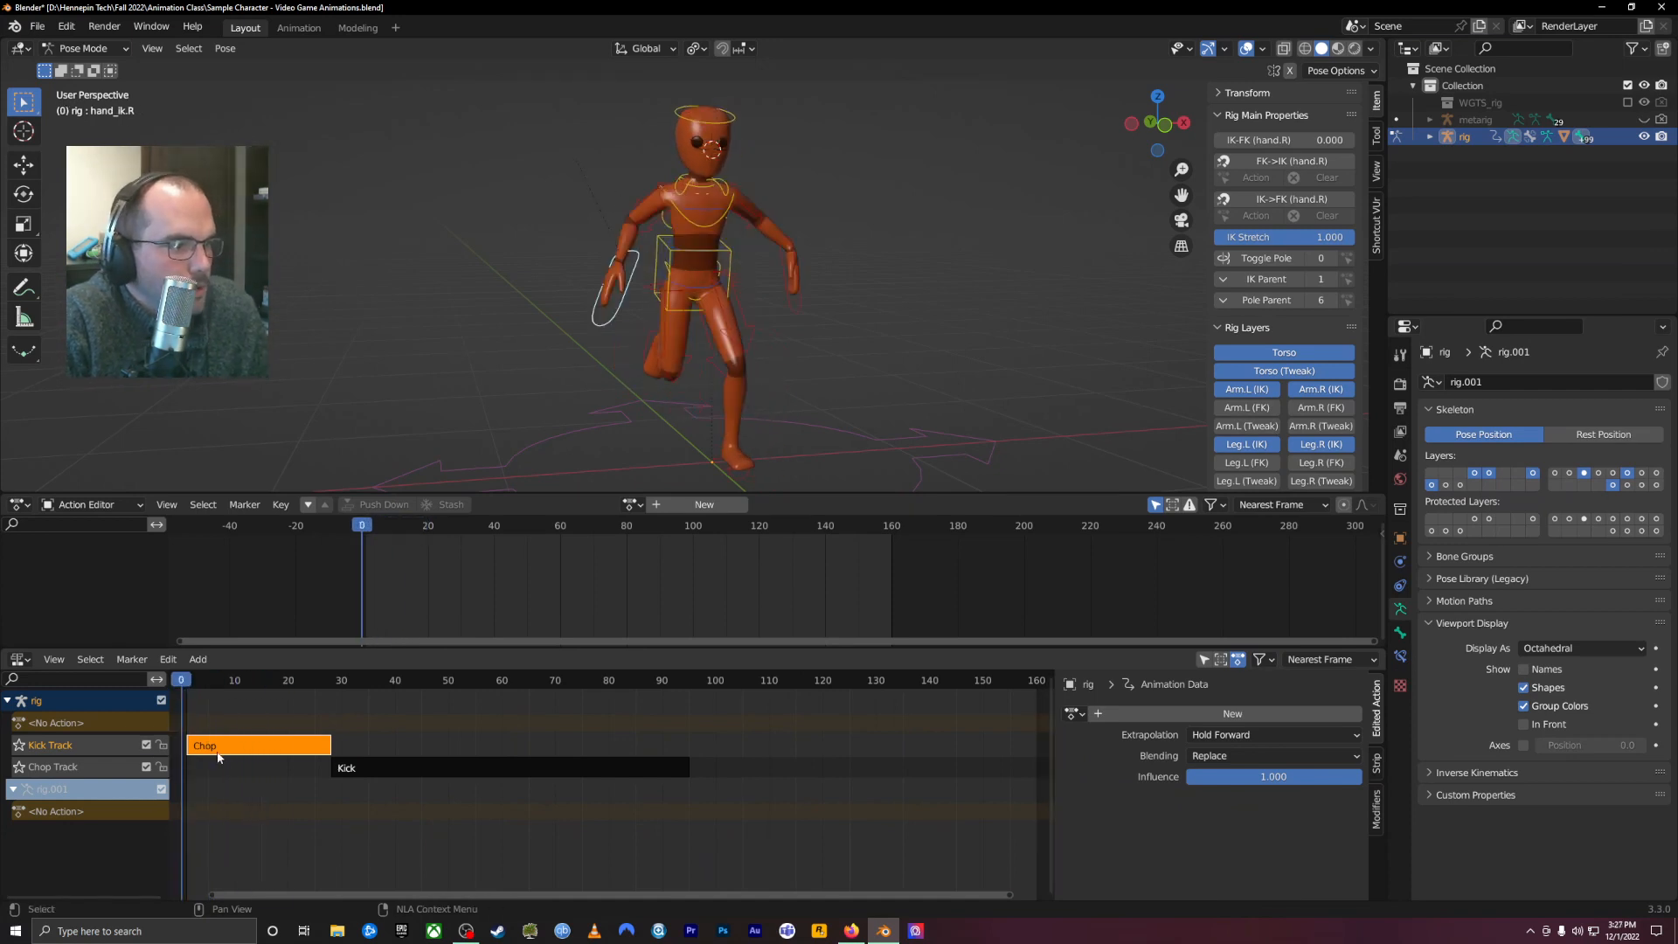
Swap the strips so Chop sits on Chop Track and Kick on Kick Track, and scrub to frame 7.
{"action": "left_click_drag", "start_coordinate": [216, 752], "coordinate": [230, 778]}
{"action": "left_click_drag", "start_coordinate": [346, 769], "coordinate": [346, 738]}
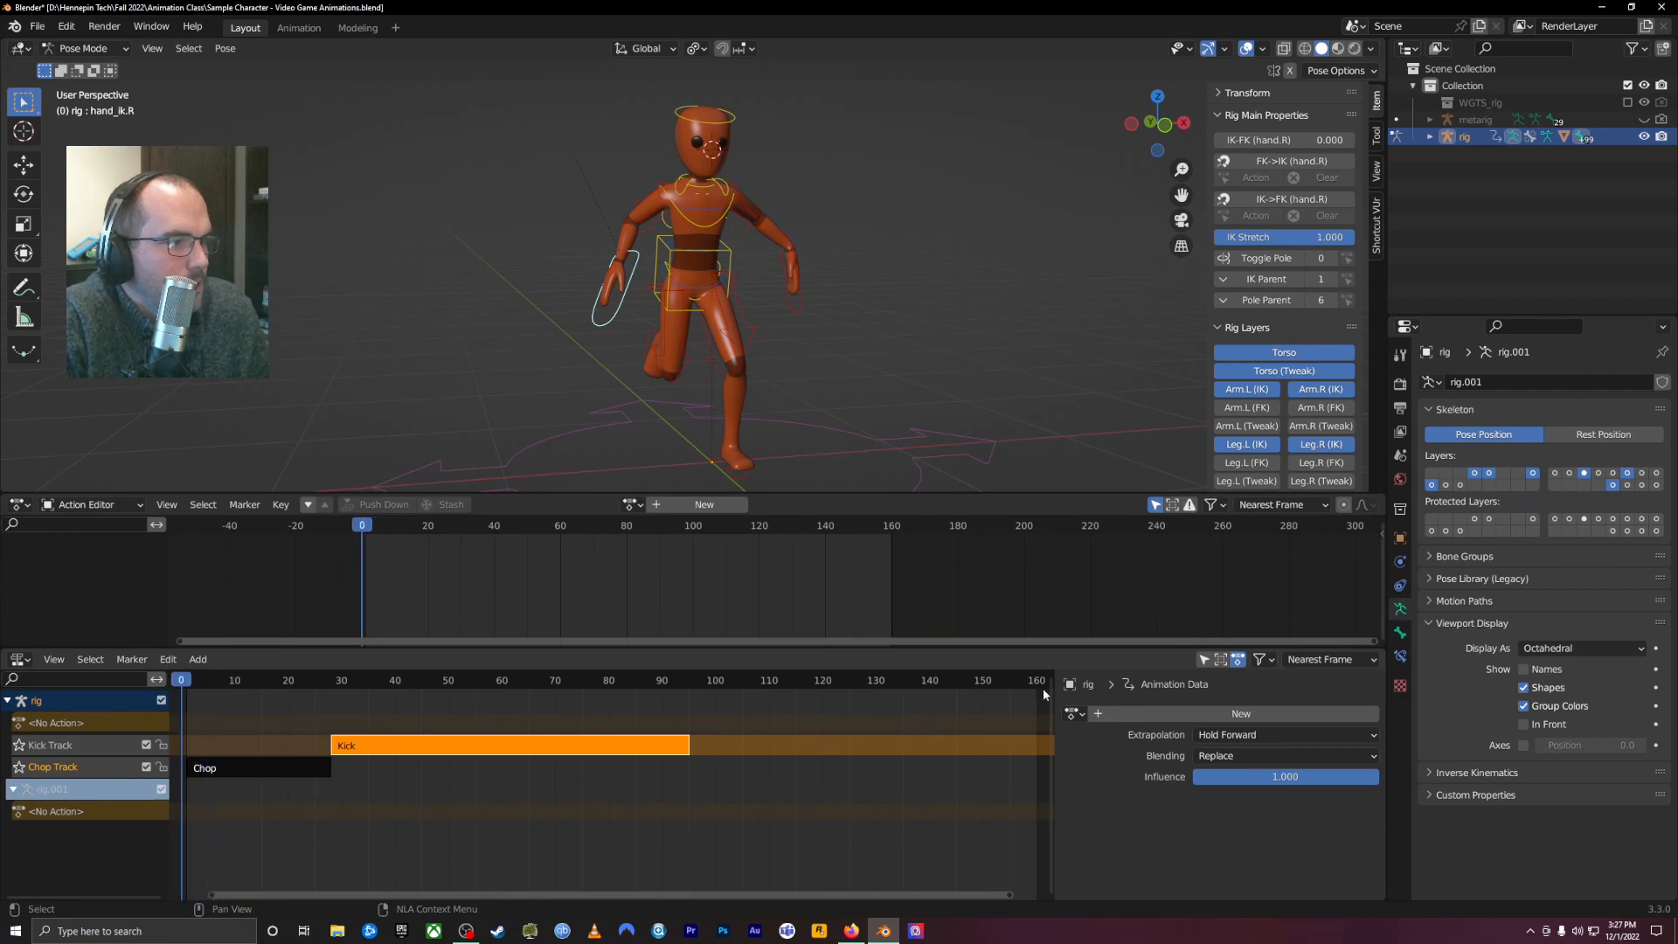
{"action": "left_click", "coordinate": [256, 769]}
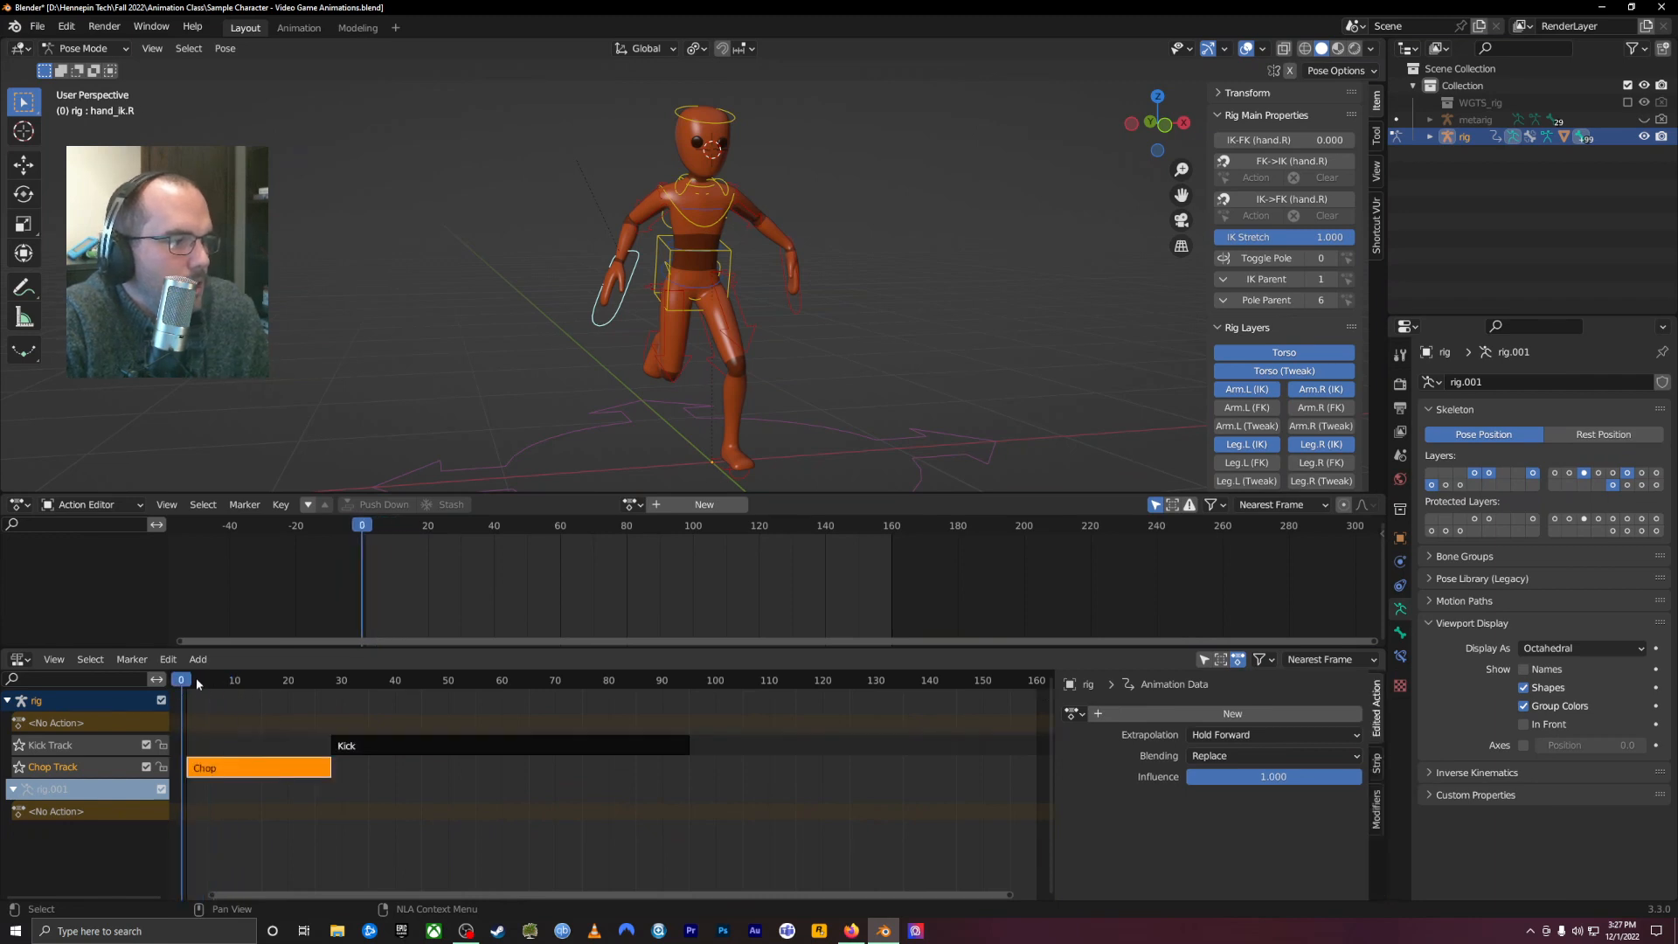
{"action": "left_click_drag", "start_coordinate": [195, 678], "coordinate": [218, 680]}
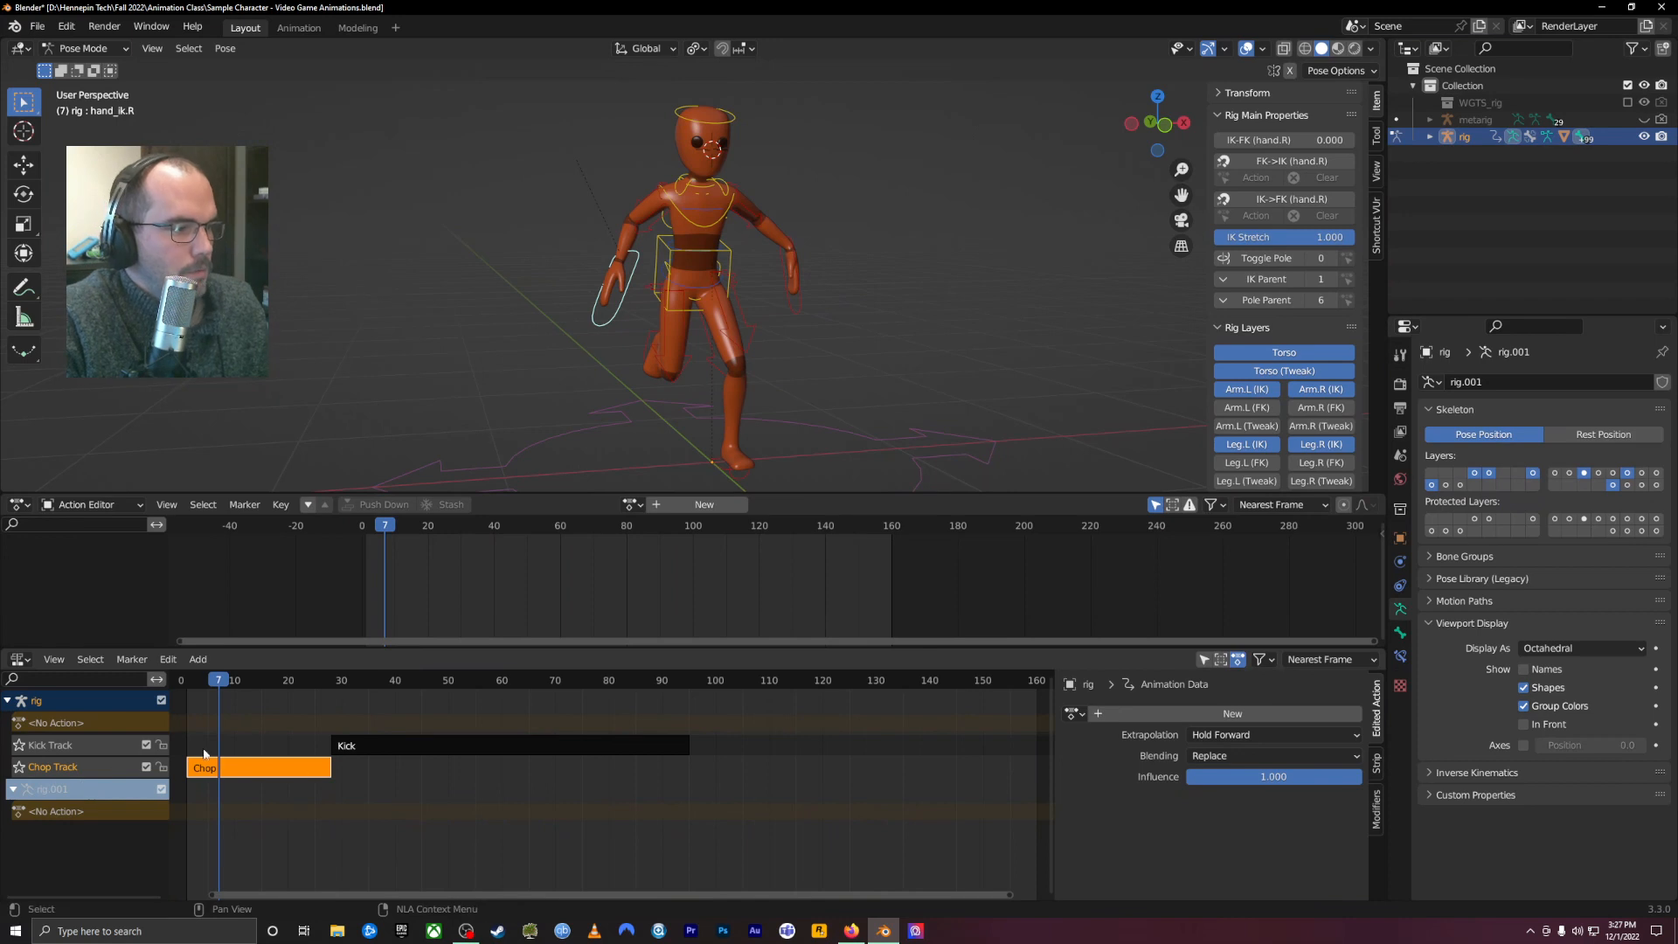
Return the Chop strip to Kick Track and the Kick strip to Chop Track, and scrub through the animation from the side.
{"action": "left_click", "coordinate": [48, 747]}
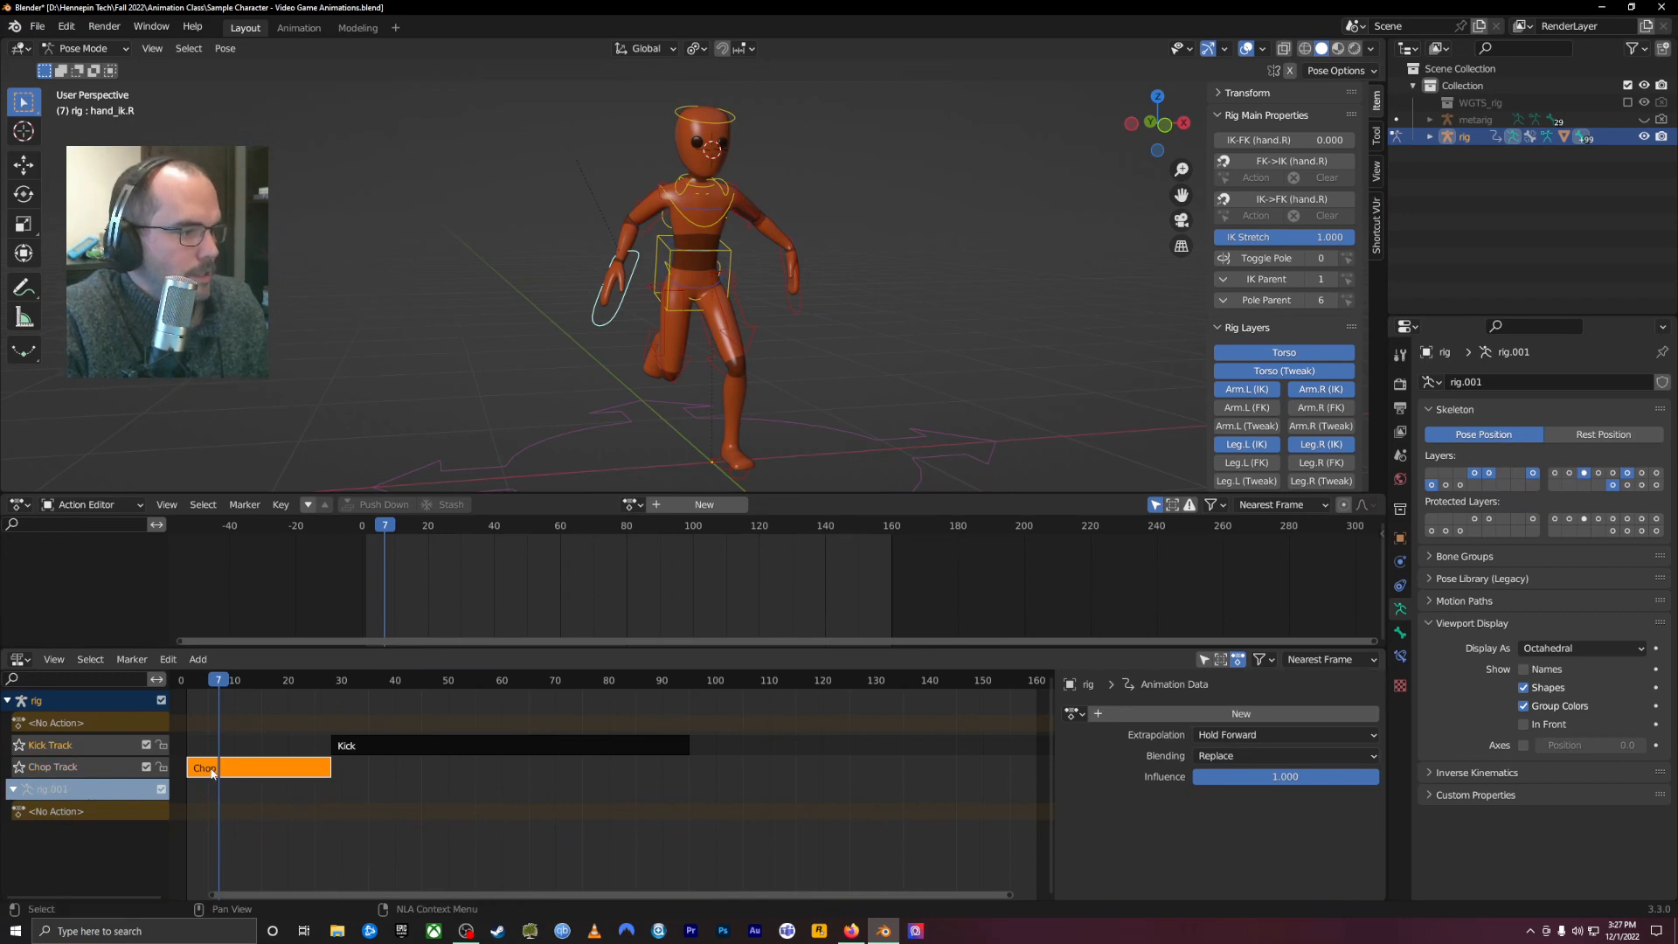
{"action": "left_click_drag", "start_coordinate": [212, 773], "coordinate": [230, 732]}
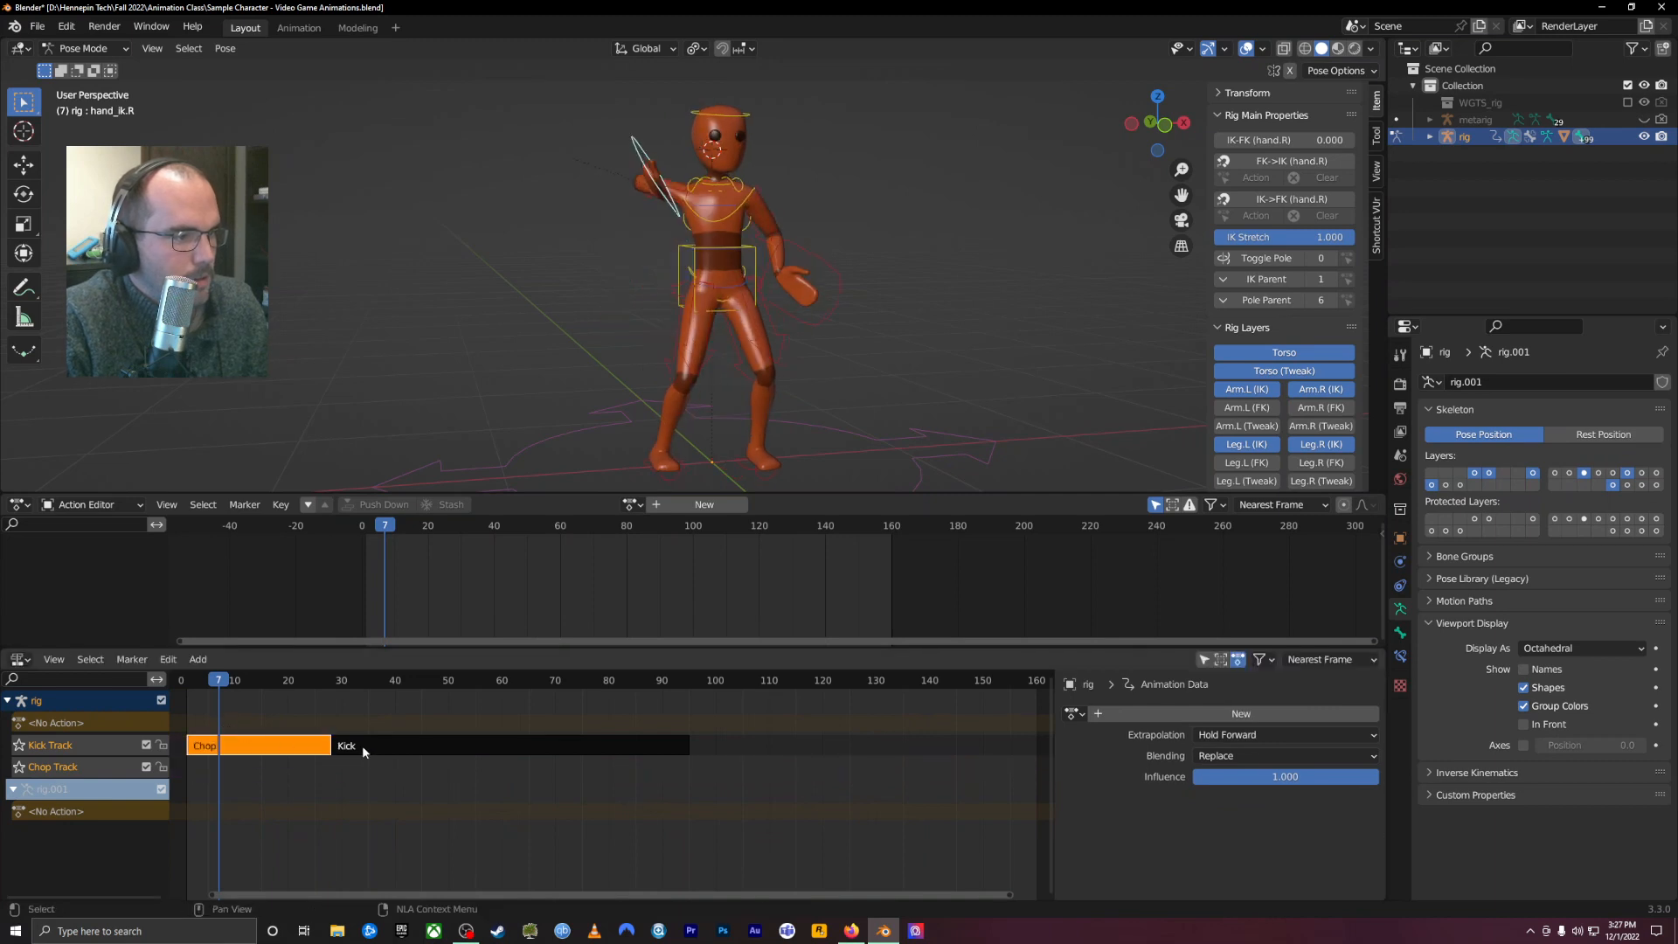
{"action": "left_click_drag", "start_coordinate": [364, 748], "coordinate": [367, 775]}
{"action": "left_click_drag", "start_coordinate": [217, 686], "coordinate": [224, 752]}
{"action": "left_click", "coordinate": [225, 752]}
{"action": "middle_click_drag", "start_coordinate": [544, 422], "coordinate": [622, 442]}
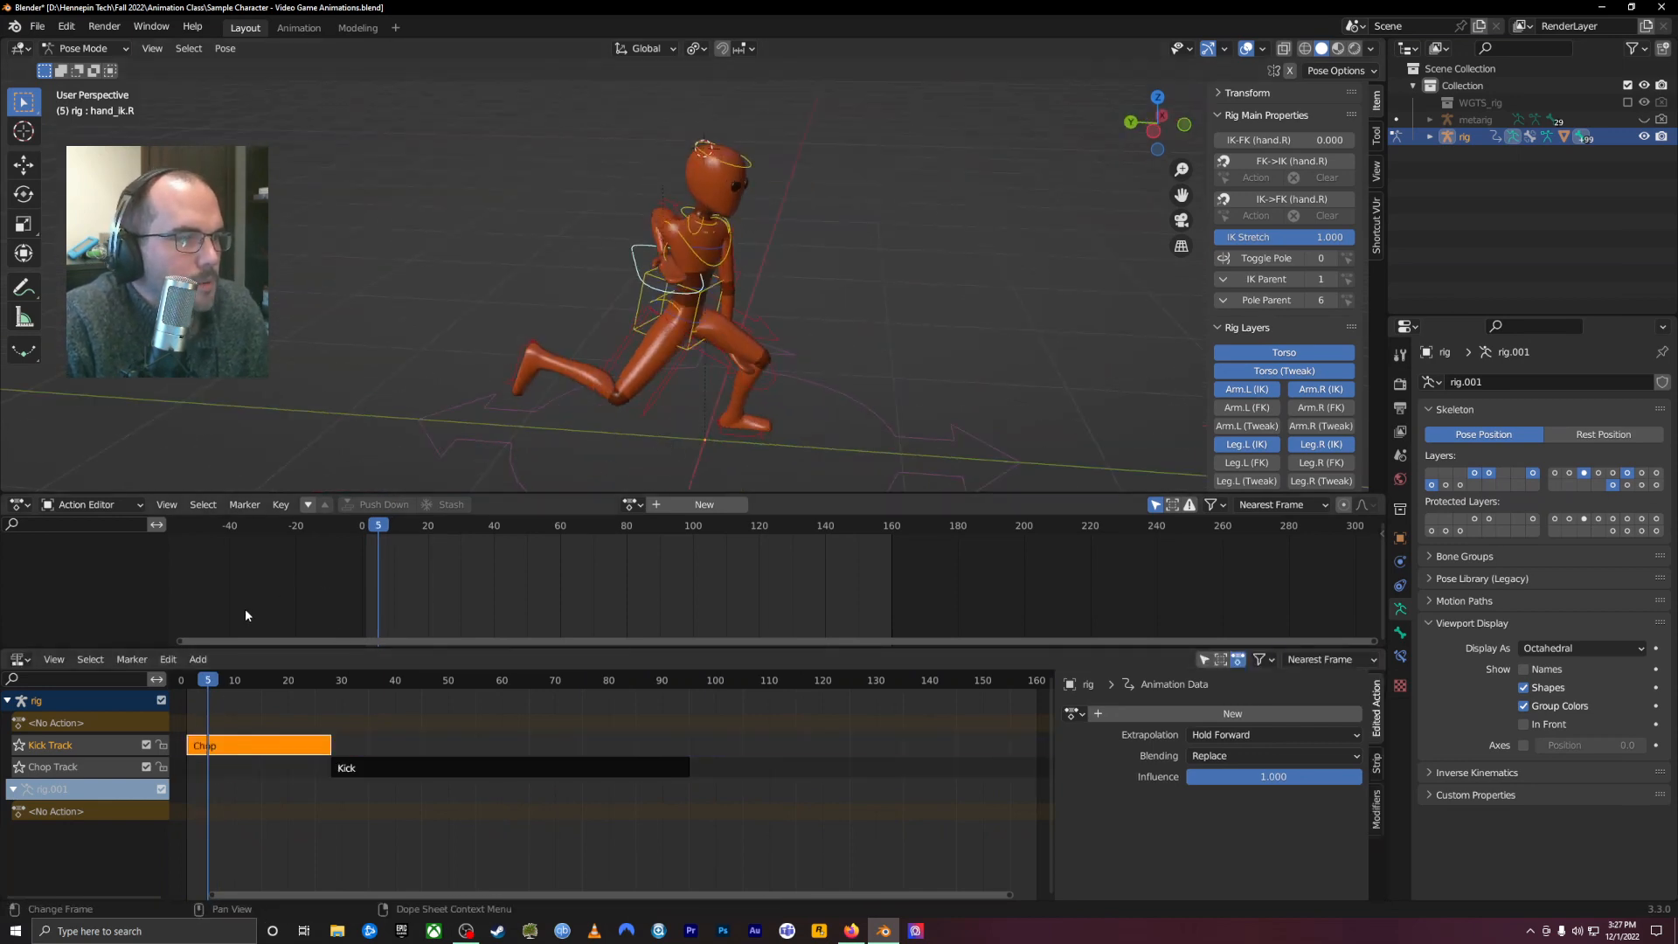
{"action": "left_click_drag", "start_coordinate": [208, 682], "coordinate": [373, 699]}
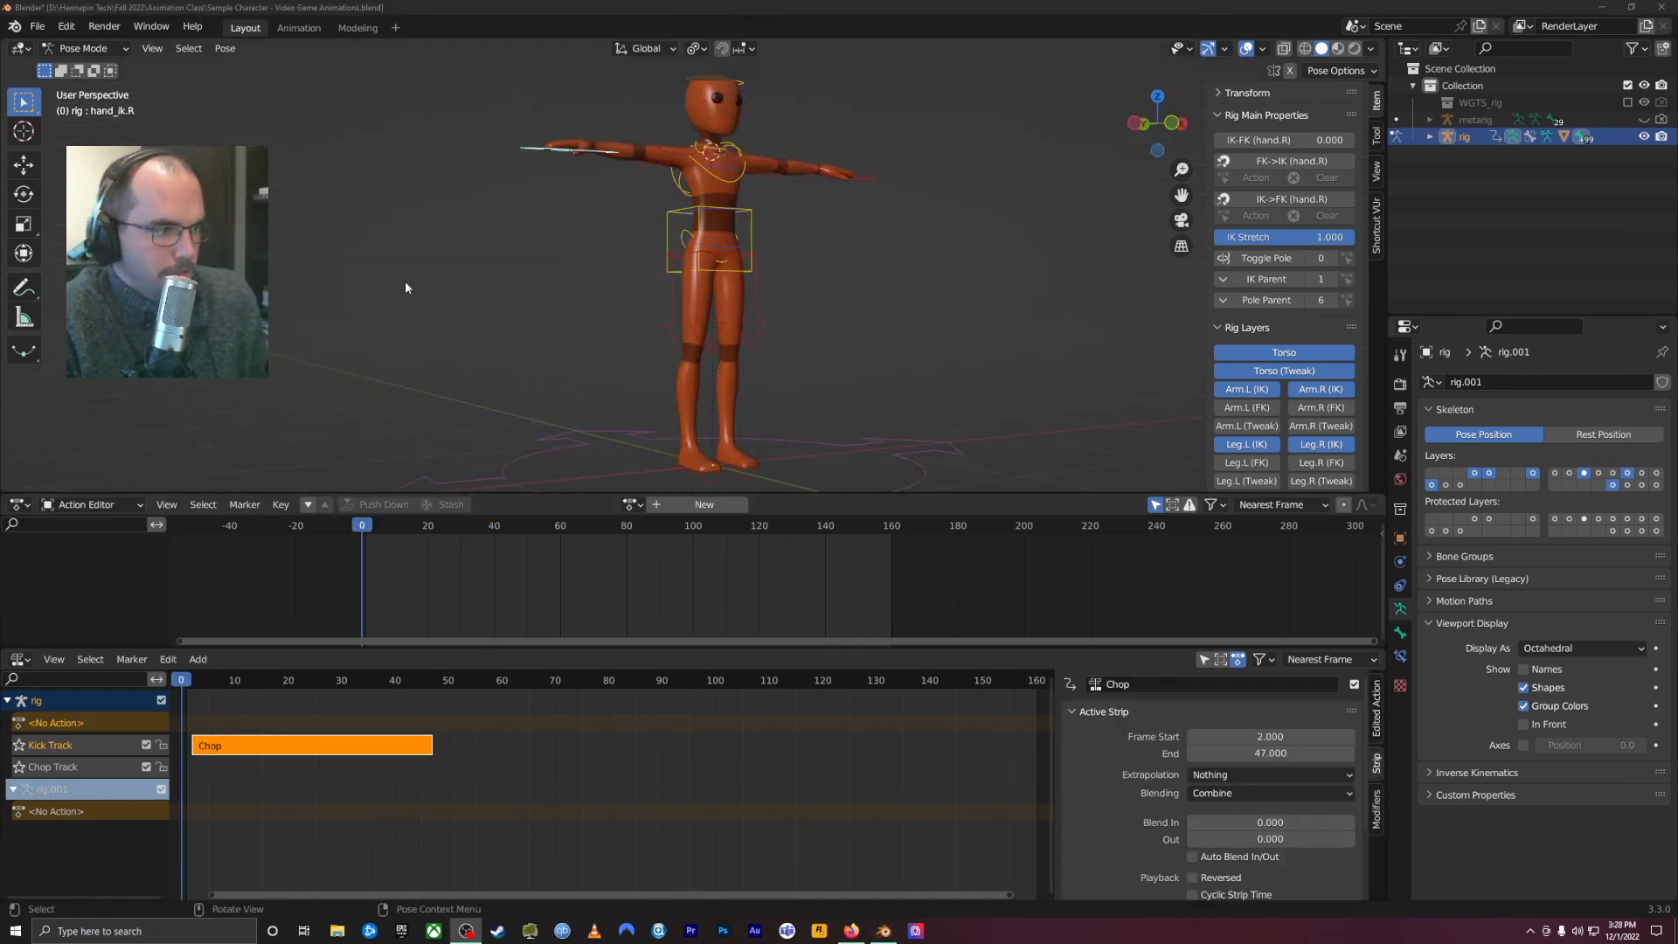
Move the Chop strip to start at frame 1, and rename Kick Track as Track 1 and Chop Track as Track 2.
{"action": "left_click_drag", "start_coordinate": [214, 751], "coordinate": [282, 699]}
{"action": "double_click", "coordinate": [52, 747]}
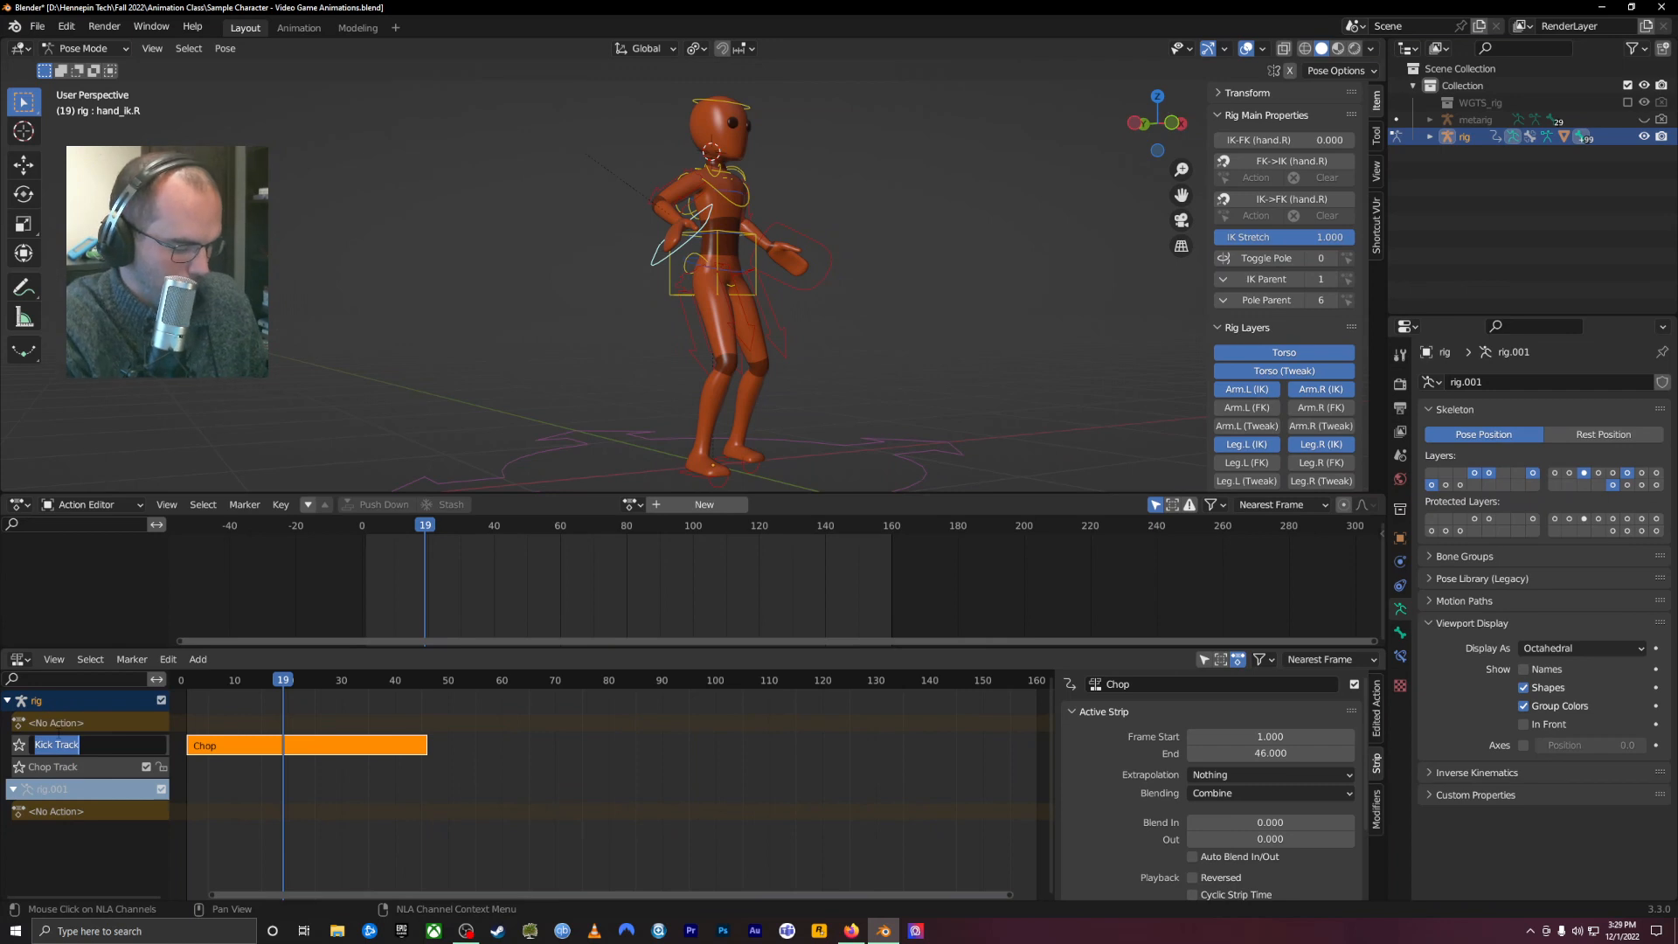
{"action": "type", "text": "Track"}
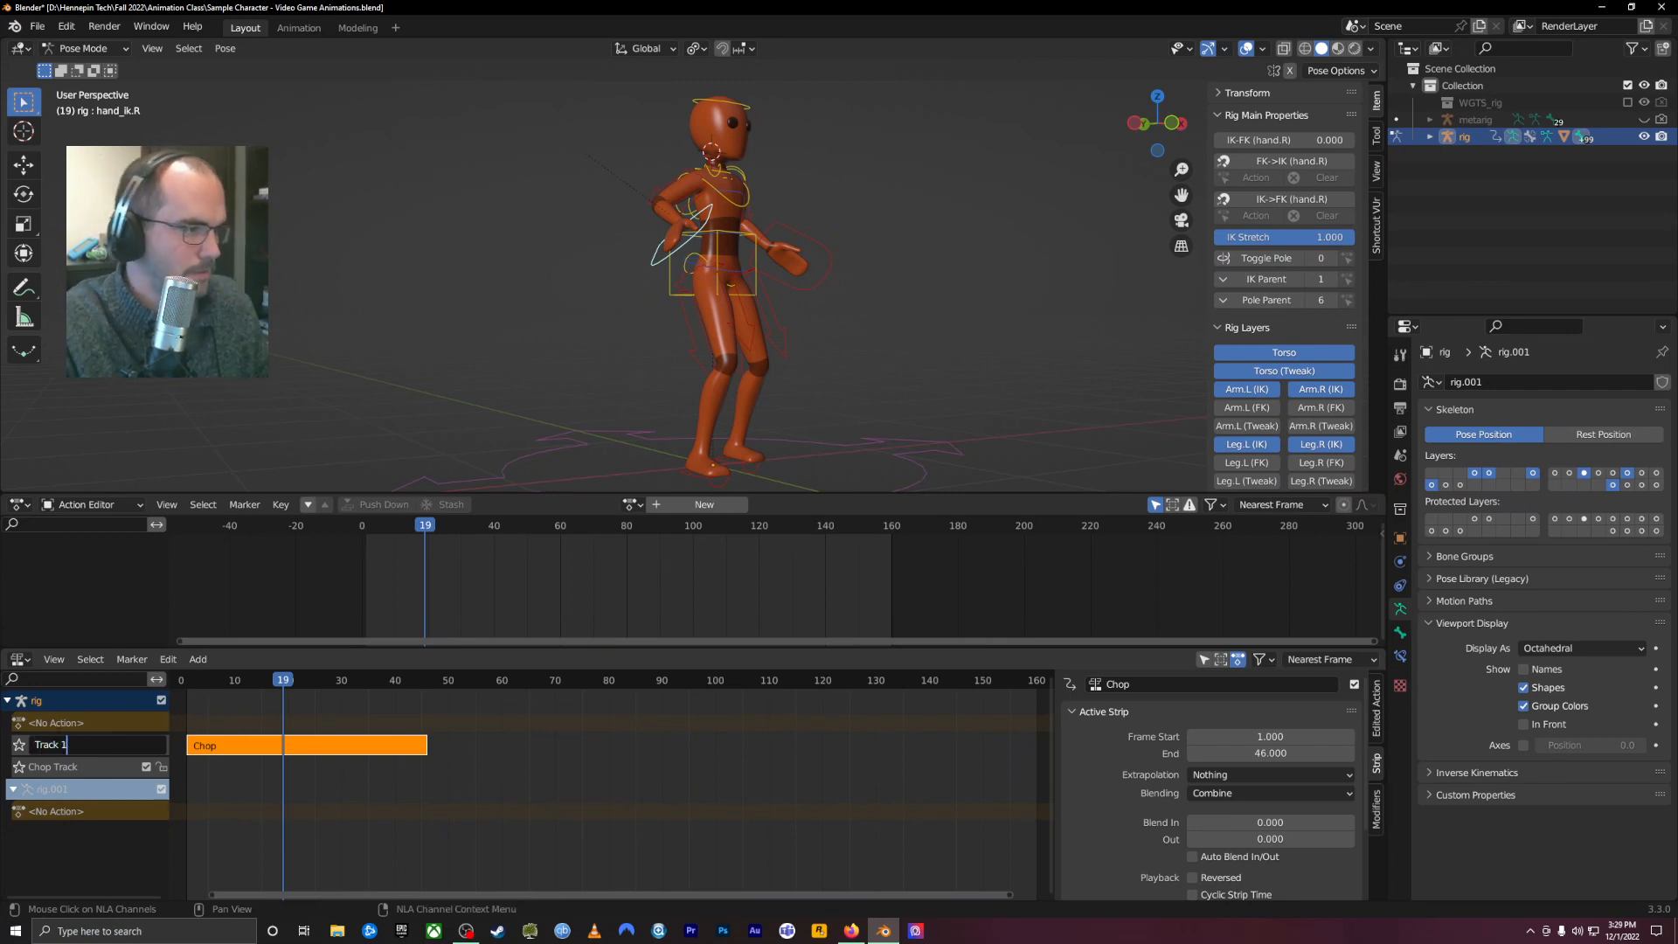
{"action": "type", "text": " 1"}
{"action": "key", "text": "Tab"}
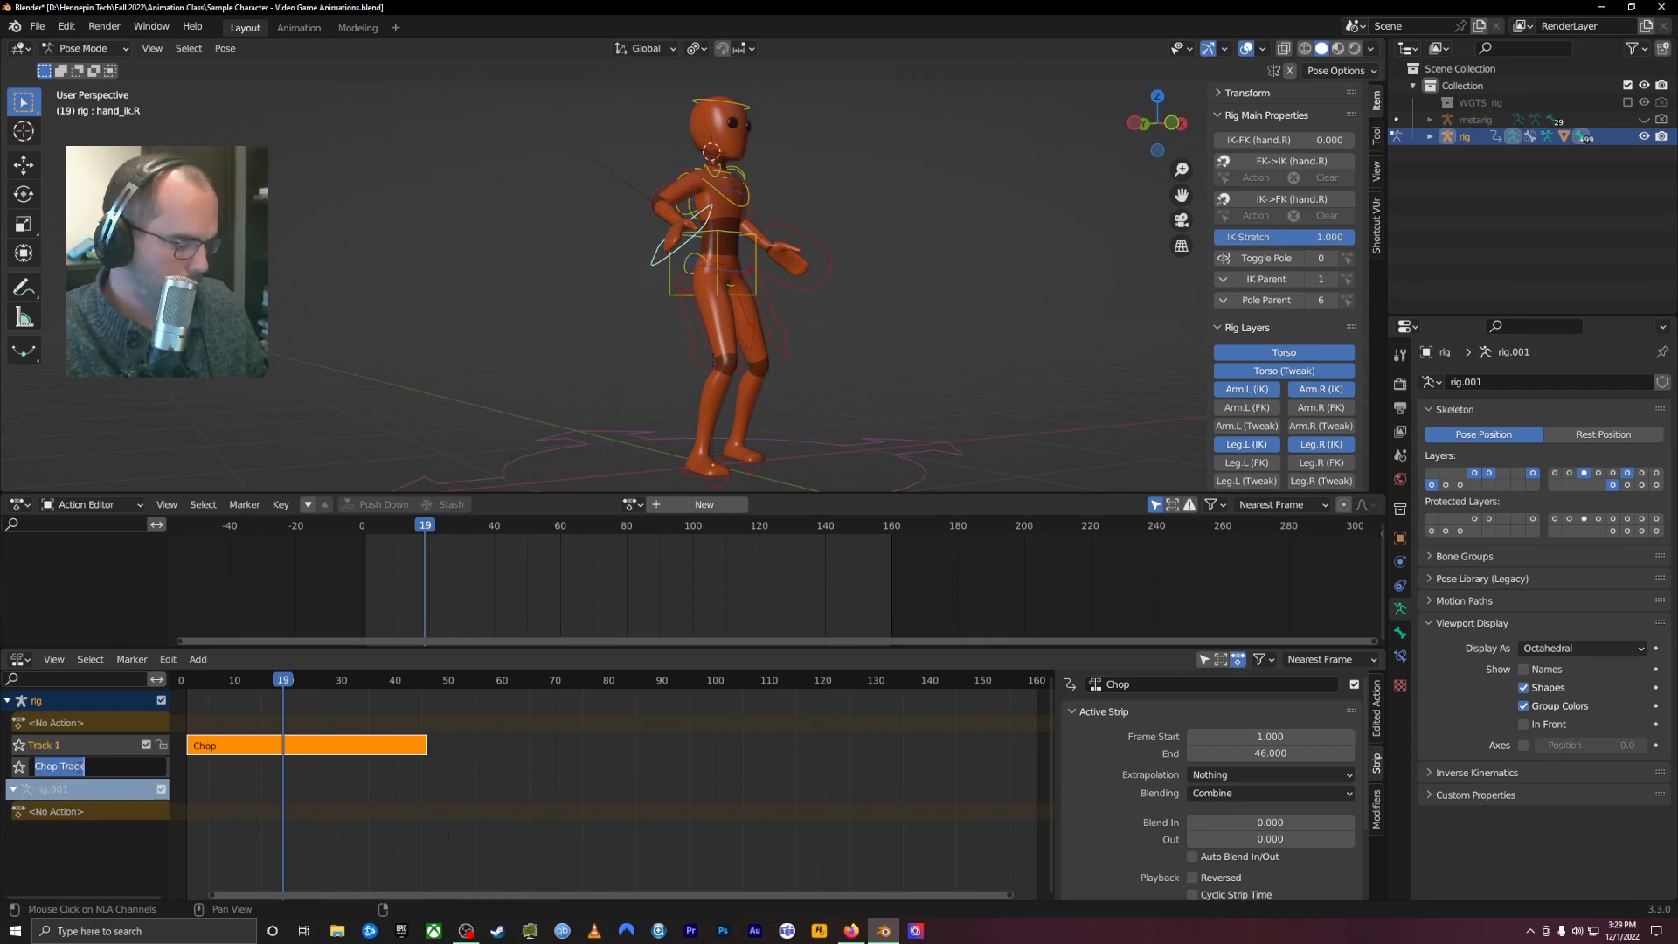
{"action": "type", "text": "Track 2"}
{"action": "key", "text": "Return"}
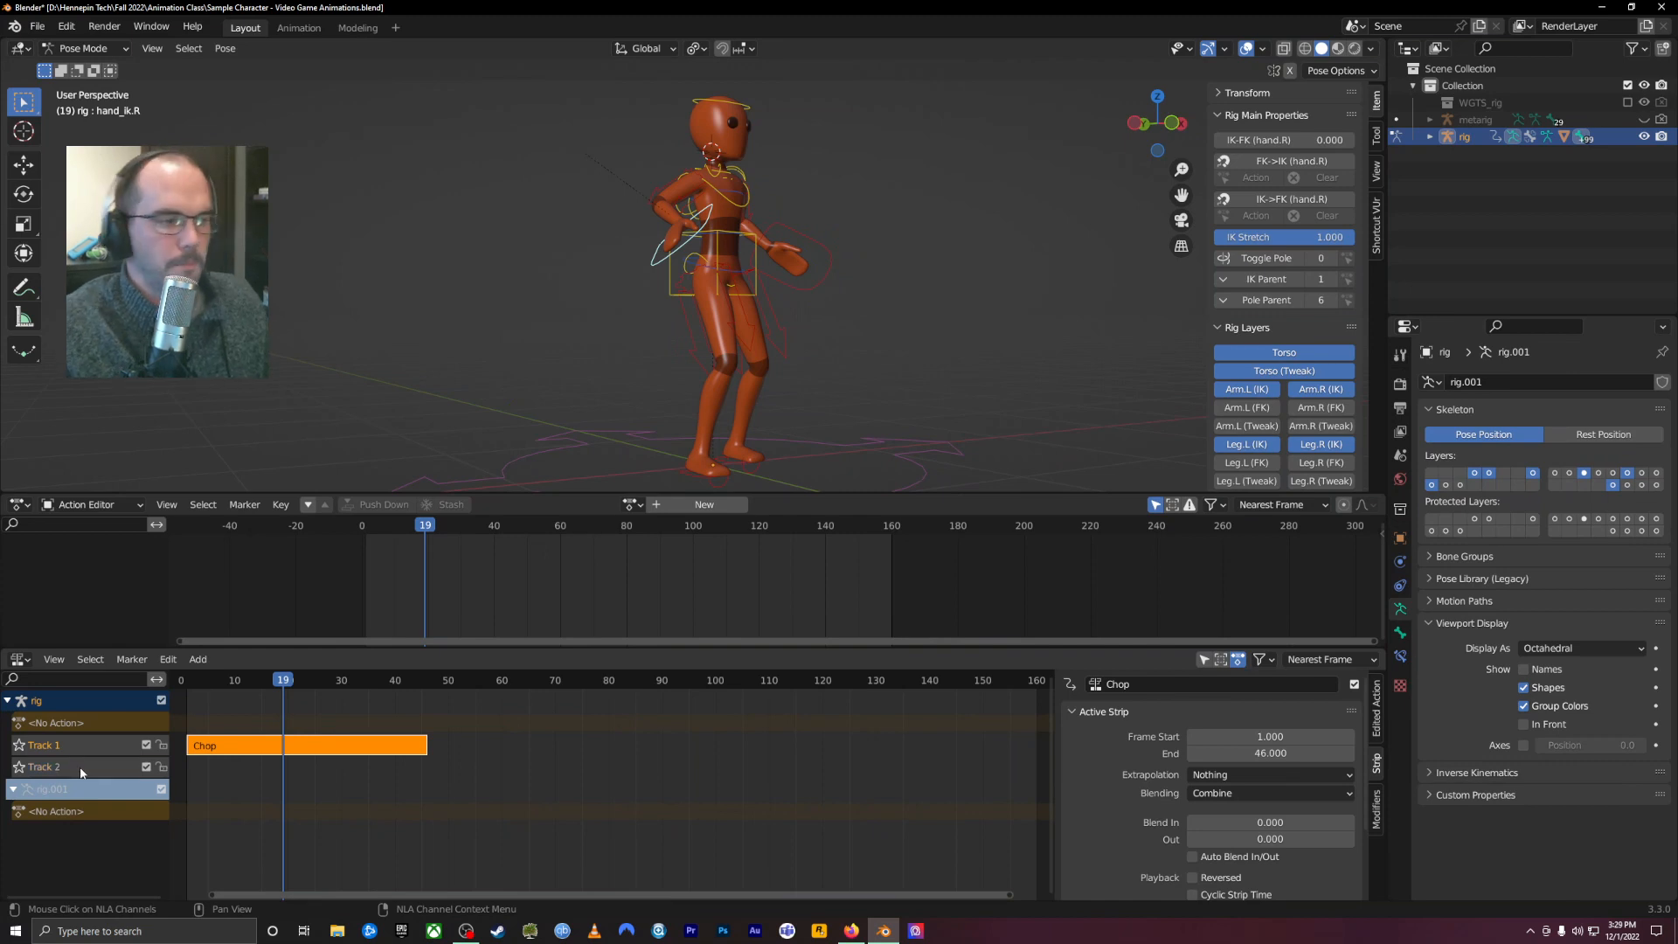
Load the Kick action, push it down into the NLA, and move its strip to Track 2 starting at frame 49.
{"action": "left_click_drag", "start_coordinate": [180, 691], "coordinate": [379, 694]}
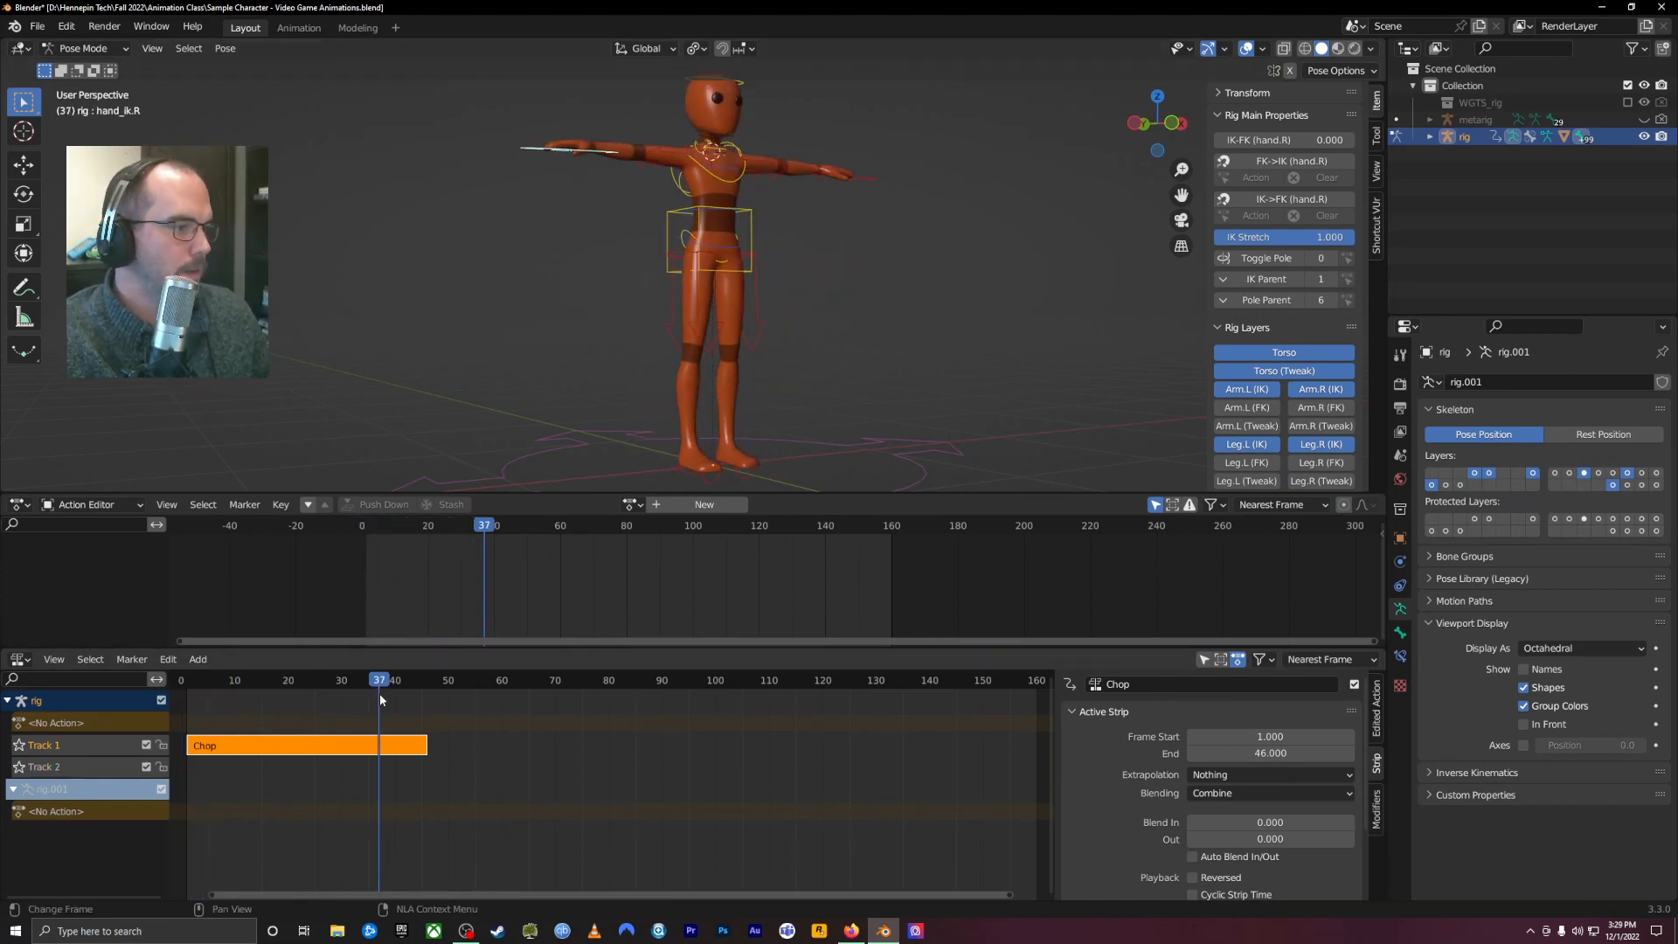
{"action": "left_click", "coordinate": [629, 504]}
{"action": "left_click", "coordinate": [642, 543]}
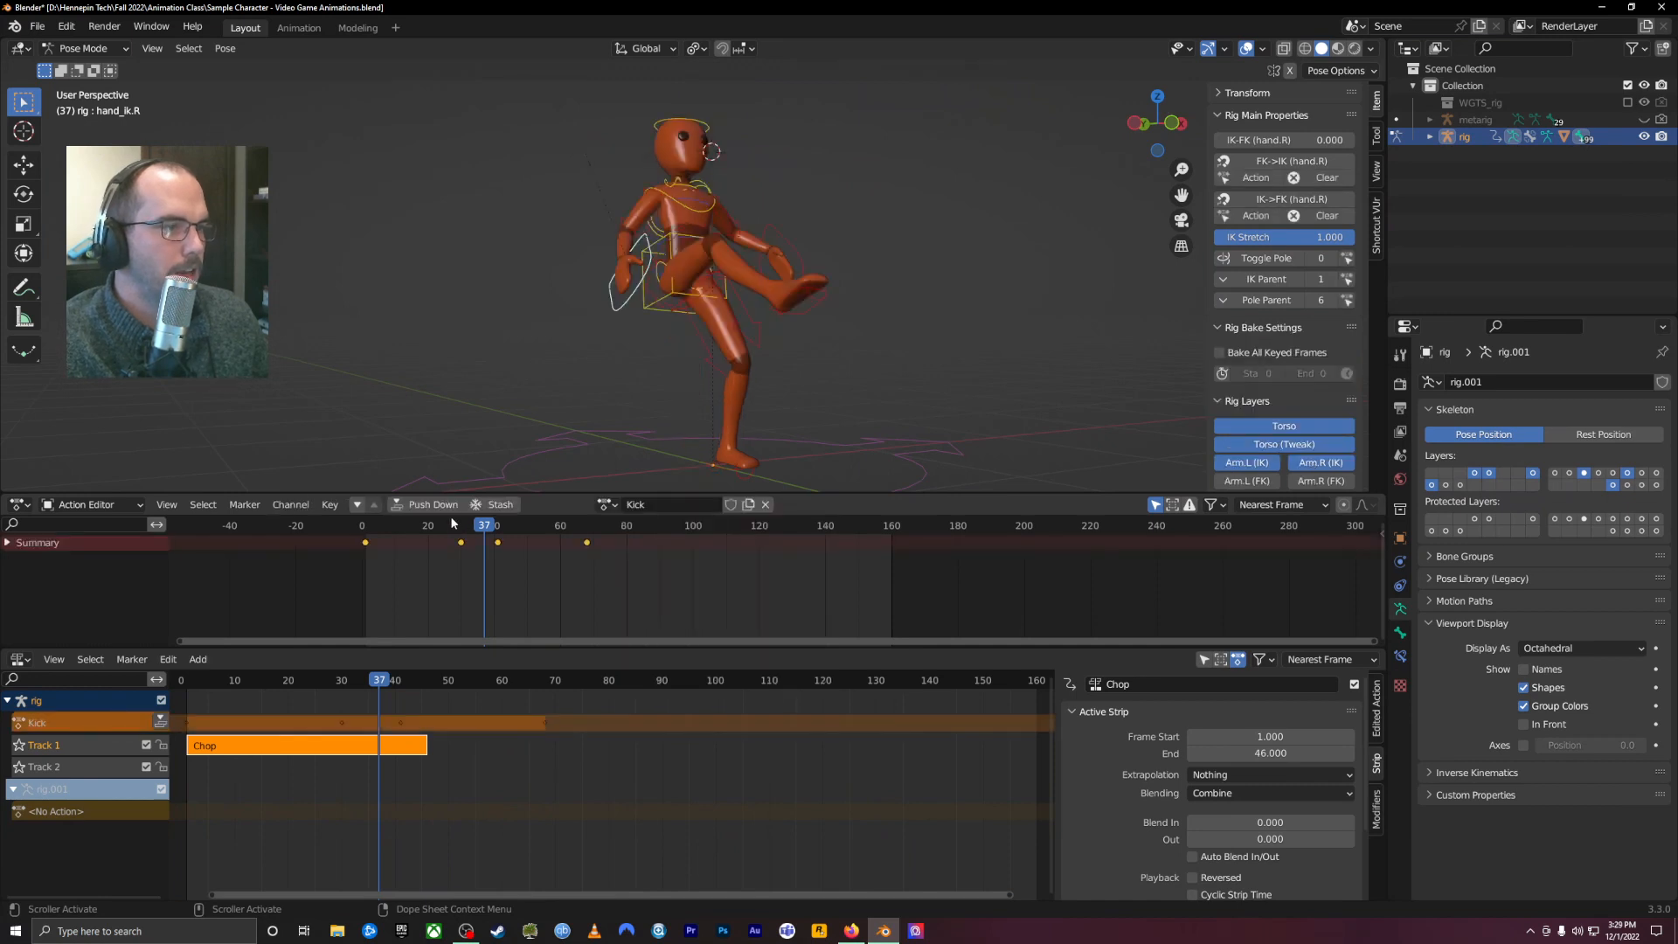
{"action": "left_click", "coordinate": [428, 504]}
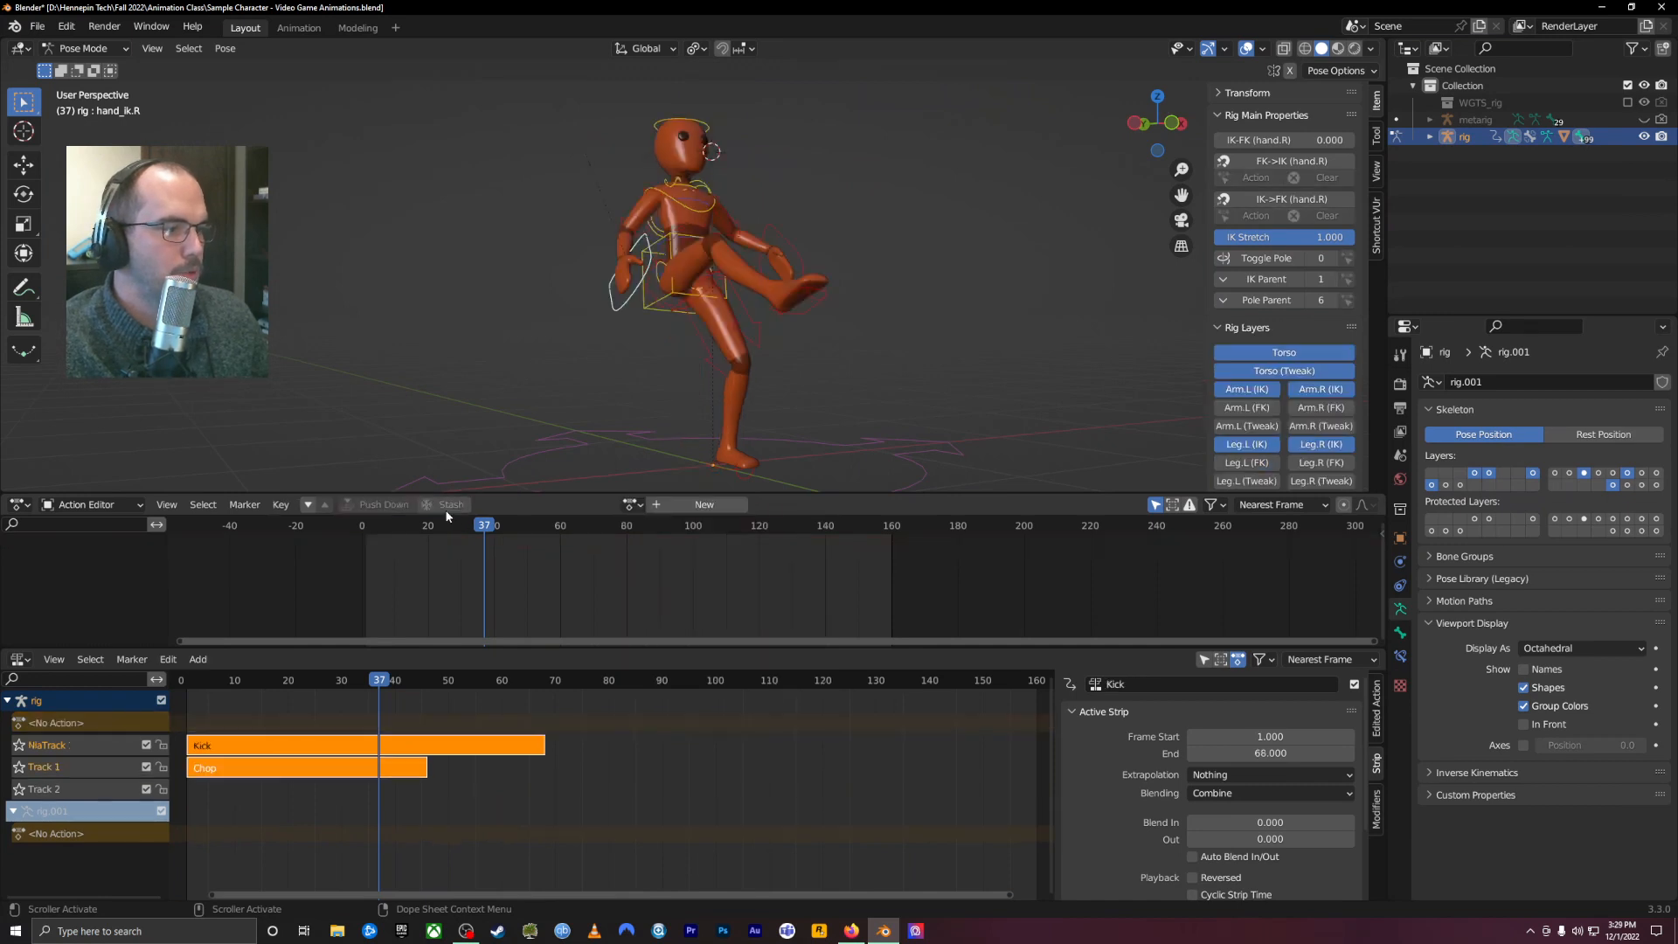
{"action": "left_click", "coordinate": [280, 768]}
{"action": "left_click_drag", "start_coordinate": [274, 748], "coordinate": [501, 806]}
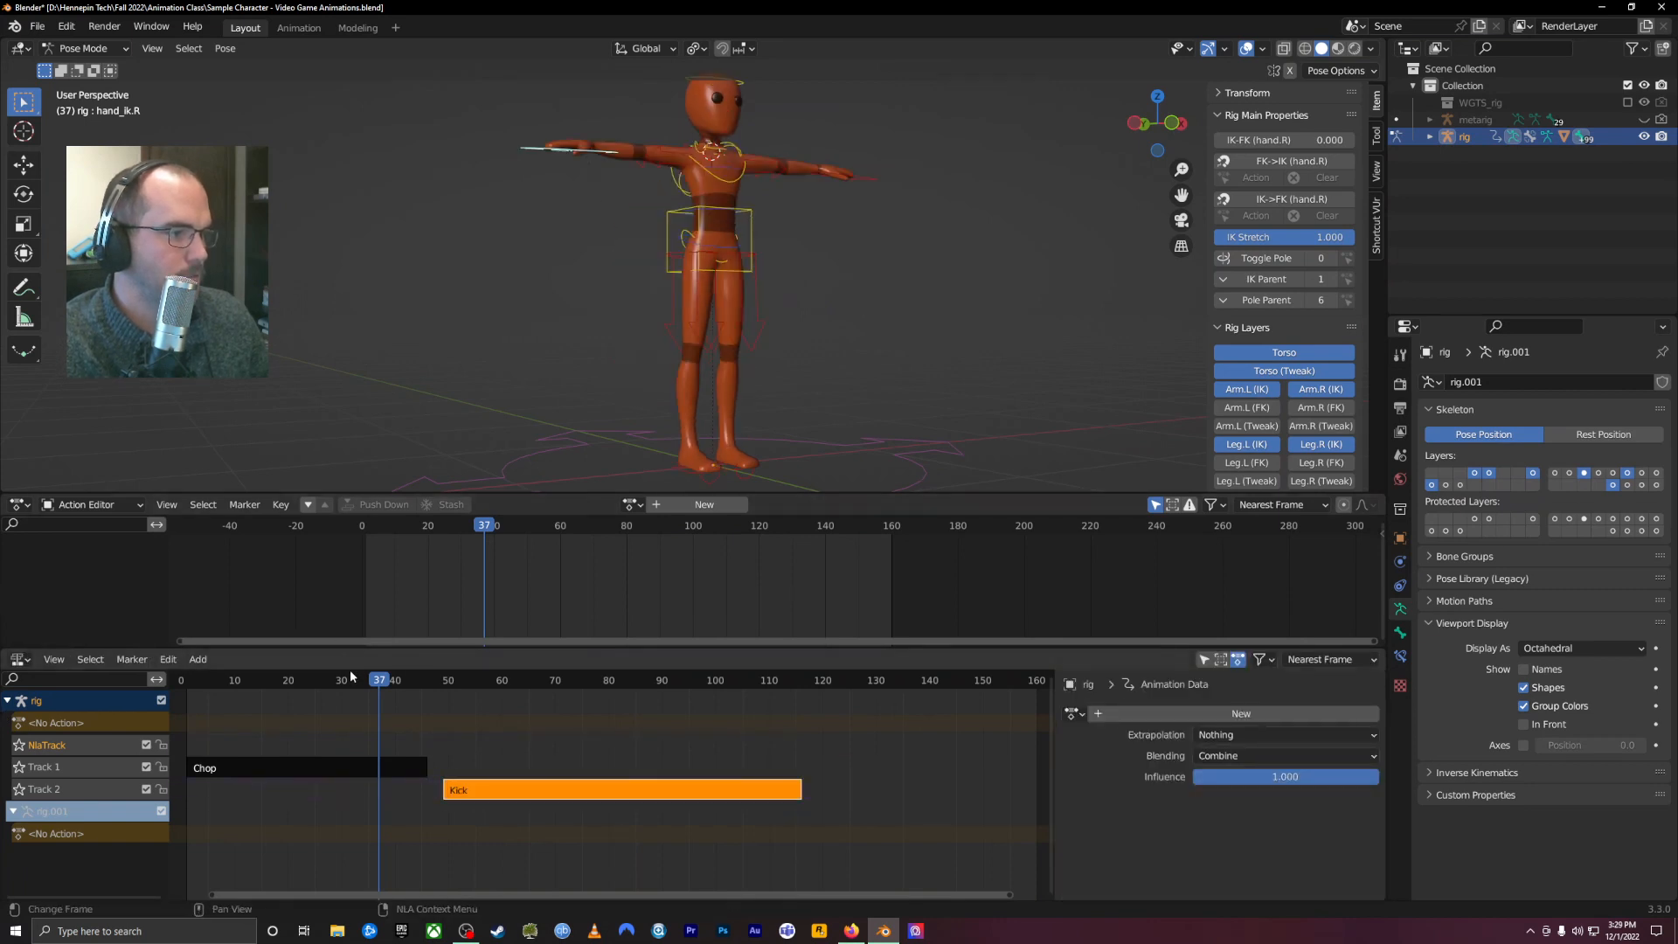
Scrub to frame 46, and enable Auto Blend In/Out for both the Chop and Kick strips.
{"action": "left_click", "coordinate": [380, 694]}
{"action": "left_click_drag", "start_coordinate": [380, 694], "coordinate": [426, 763]}
{"action": "left_click", "coordinate": [288, 771]}
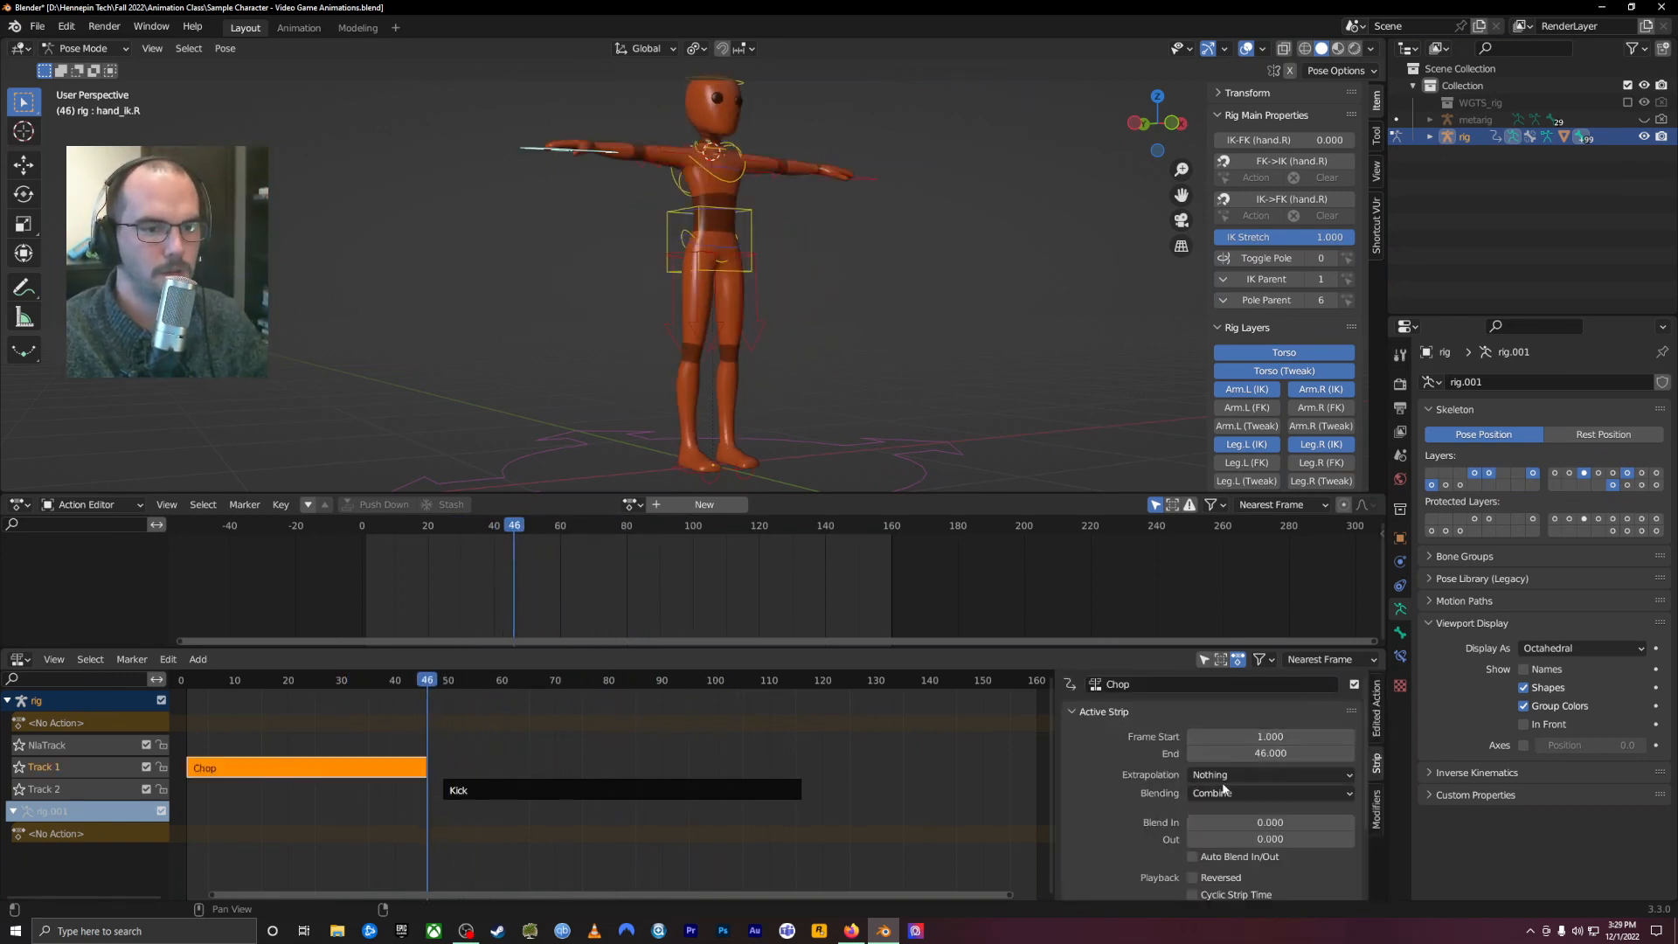
{"action": "scroll", "coordinate": [1188, 821], "scroll_direction": "down", "scroll_amount": 1}
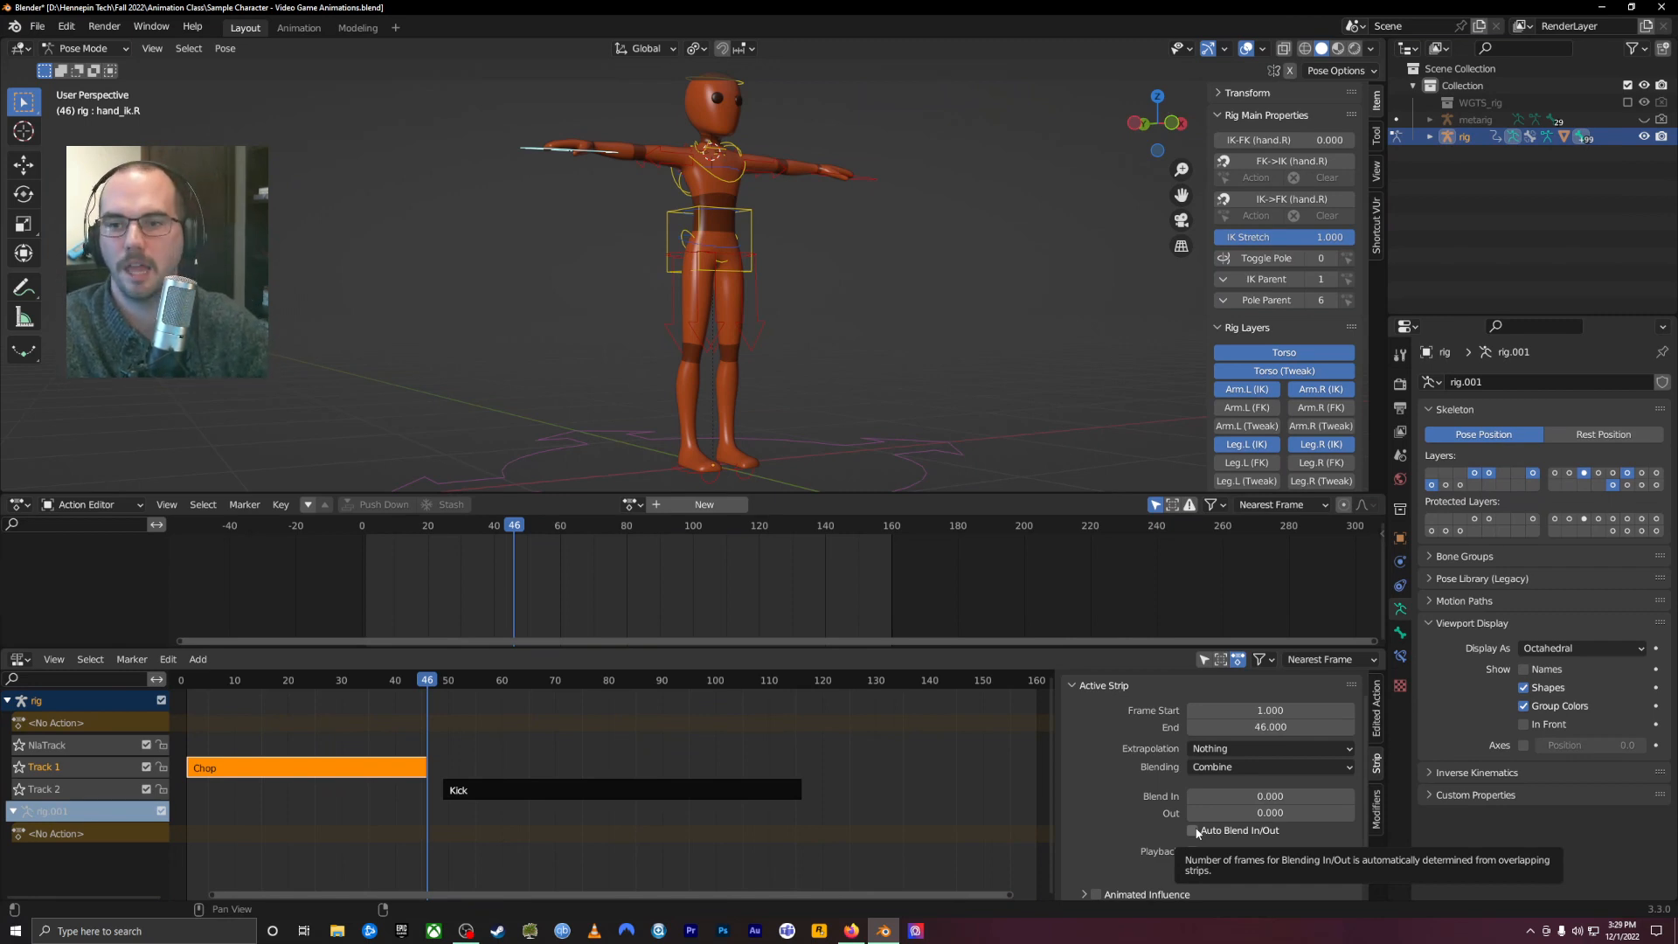
{"action": "left_click", "coordinate": [534, 789]}
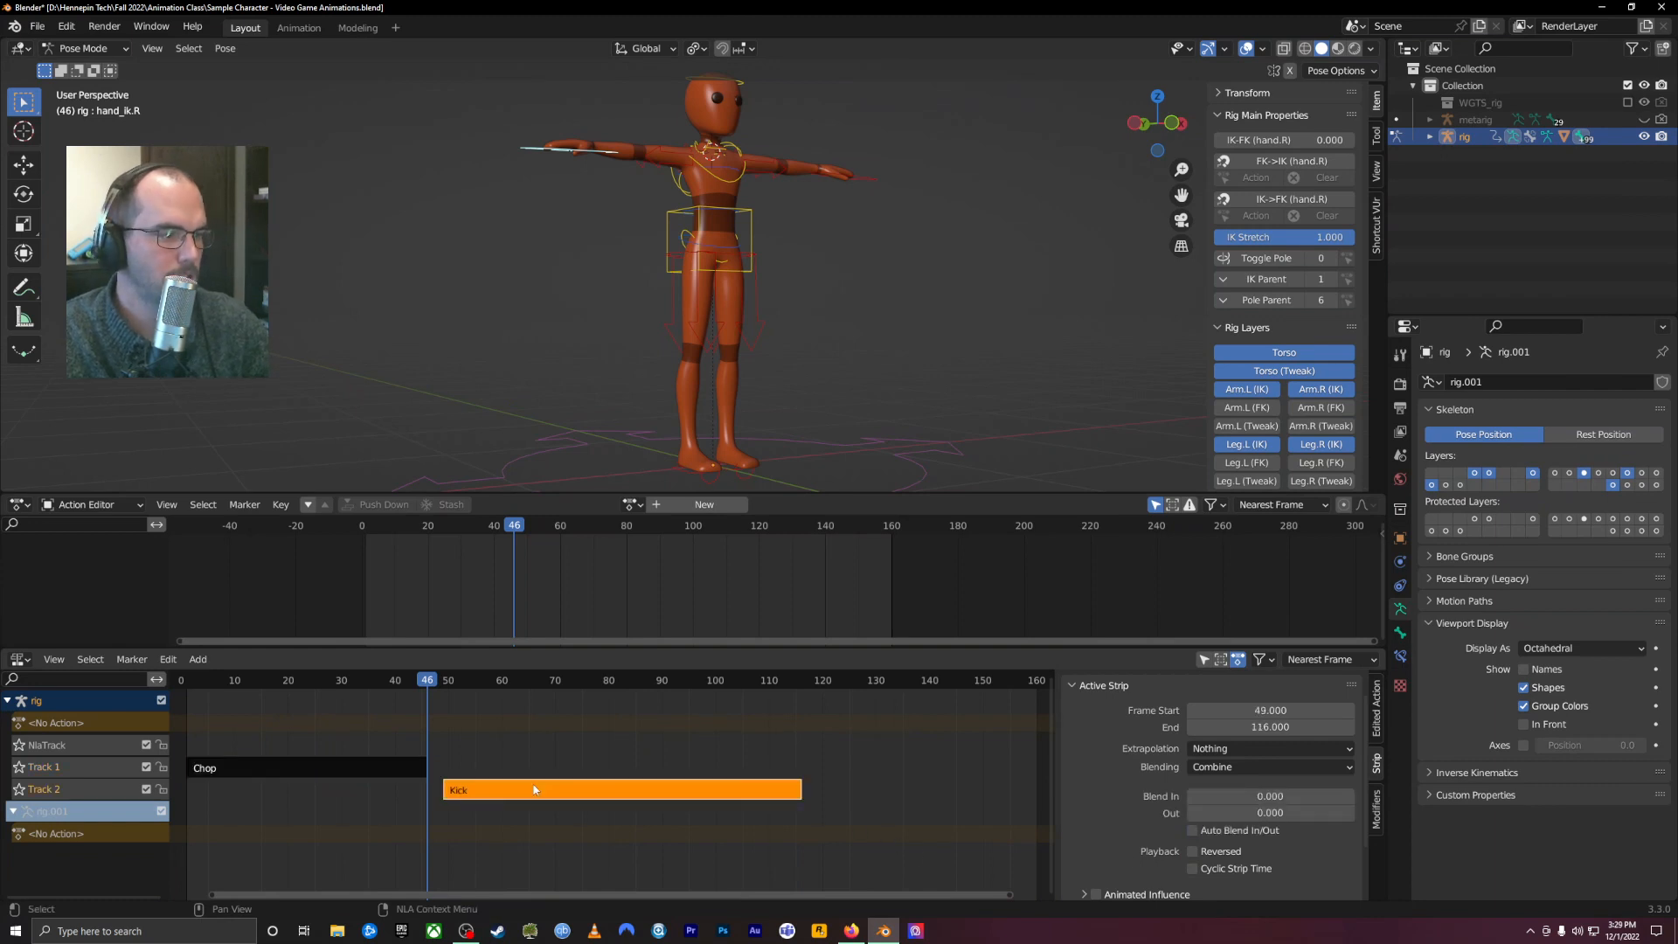
{"action": "left_click", "coordinate": [1192, 830]}
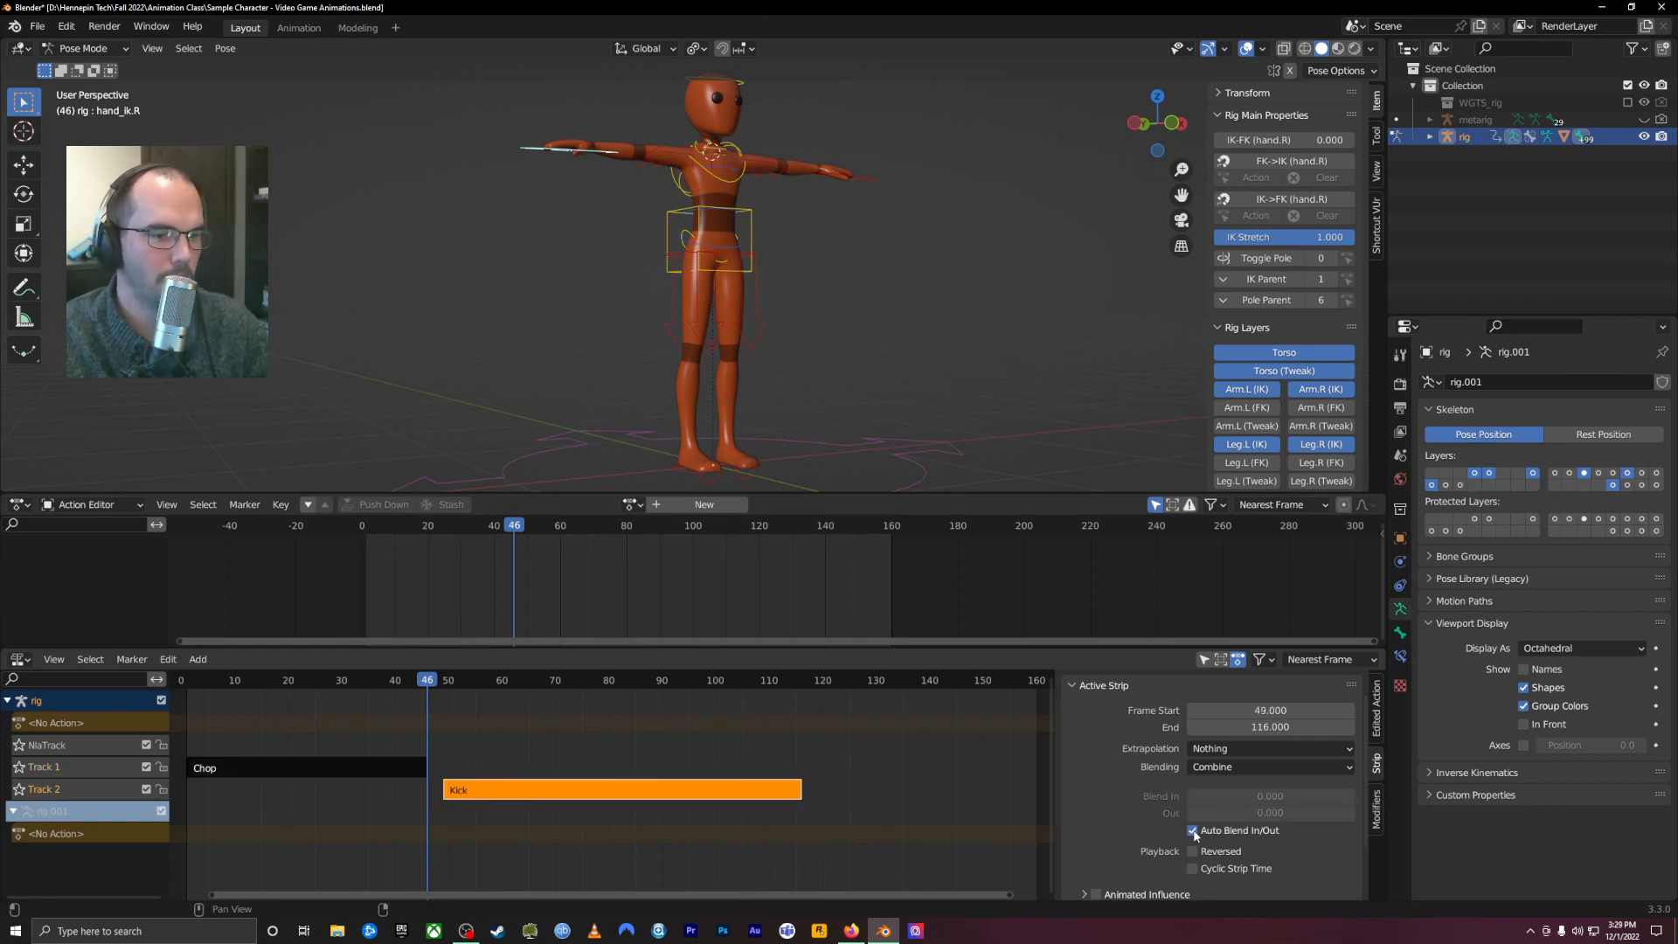
Overlap the strips by moving Kick to start at about frame 41 and extending Chop's end to frame 56.2.
{"action": "left_click_drag", "start_coordinate": [480, 792], "coordinate": [429, 789]}
{"action": "left_click", "coordinate": [400, 757]}
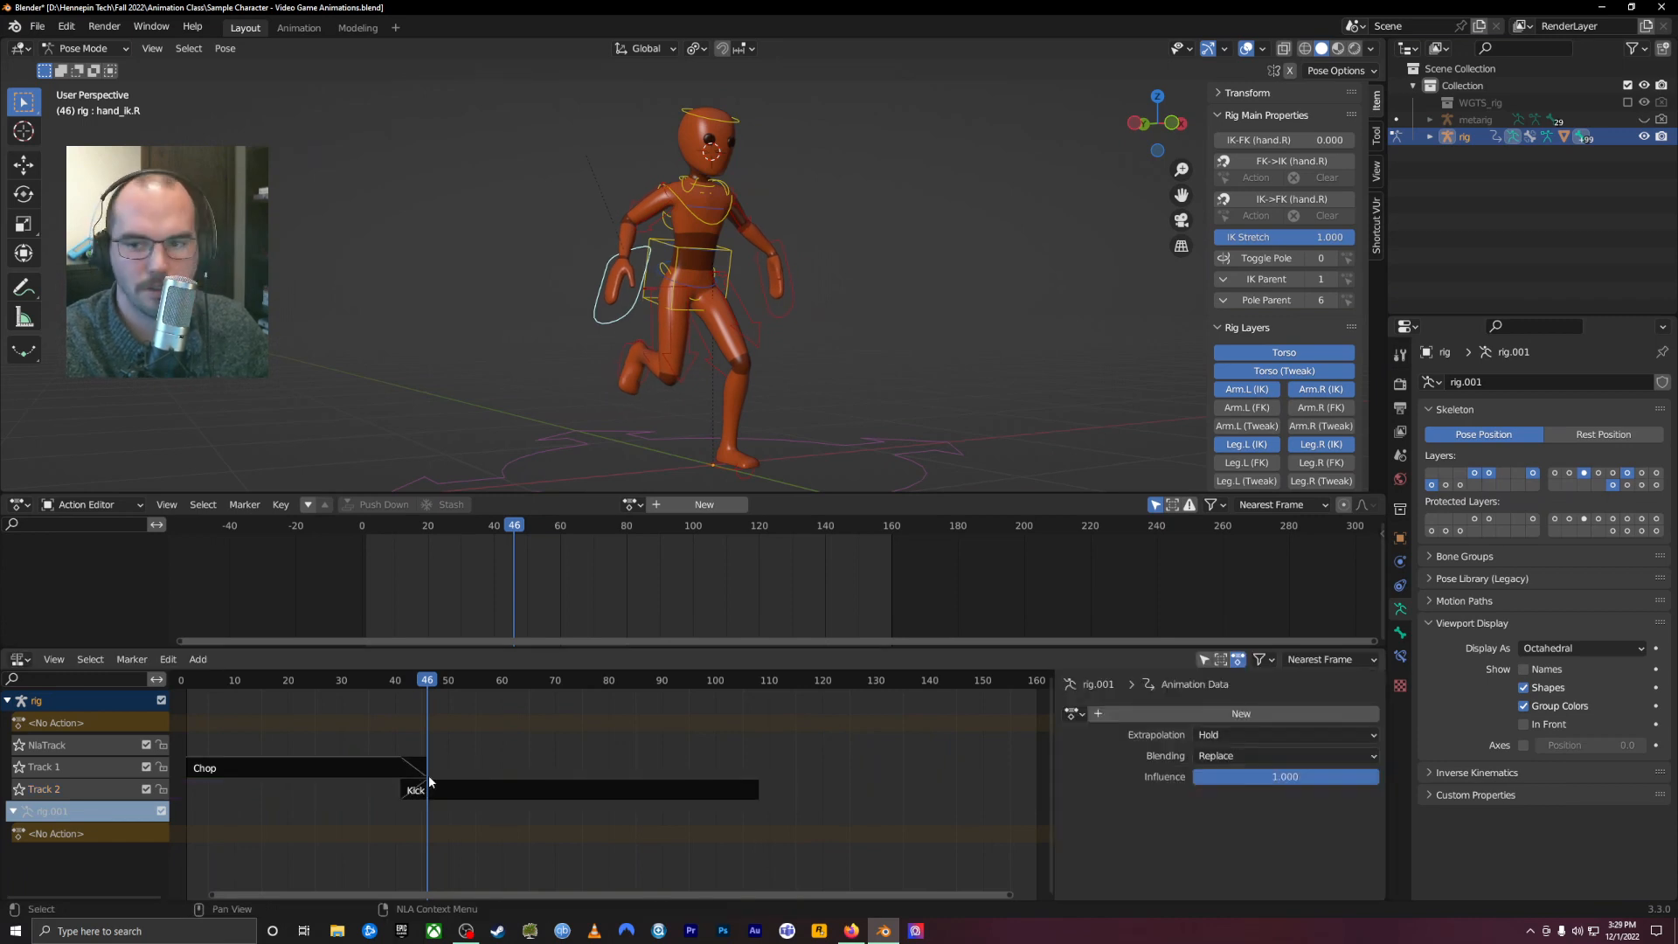
{"action": "left_click", "coordinate": [418, 765]}
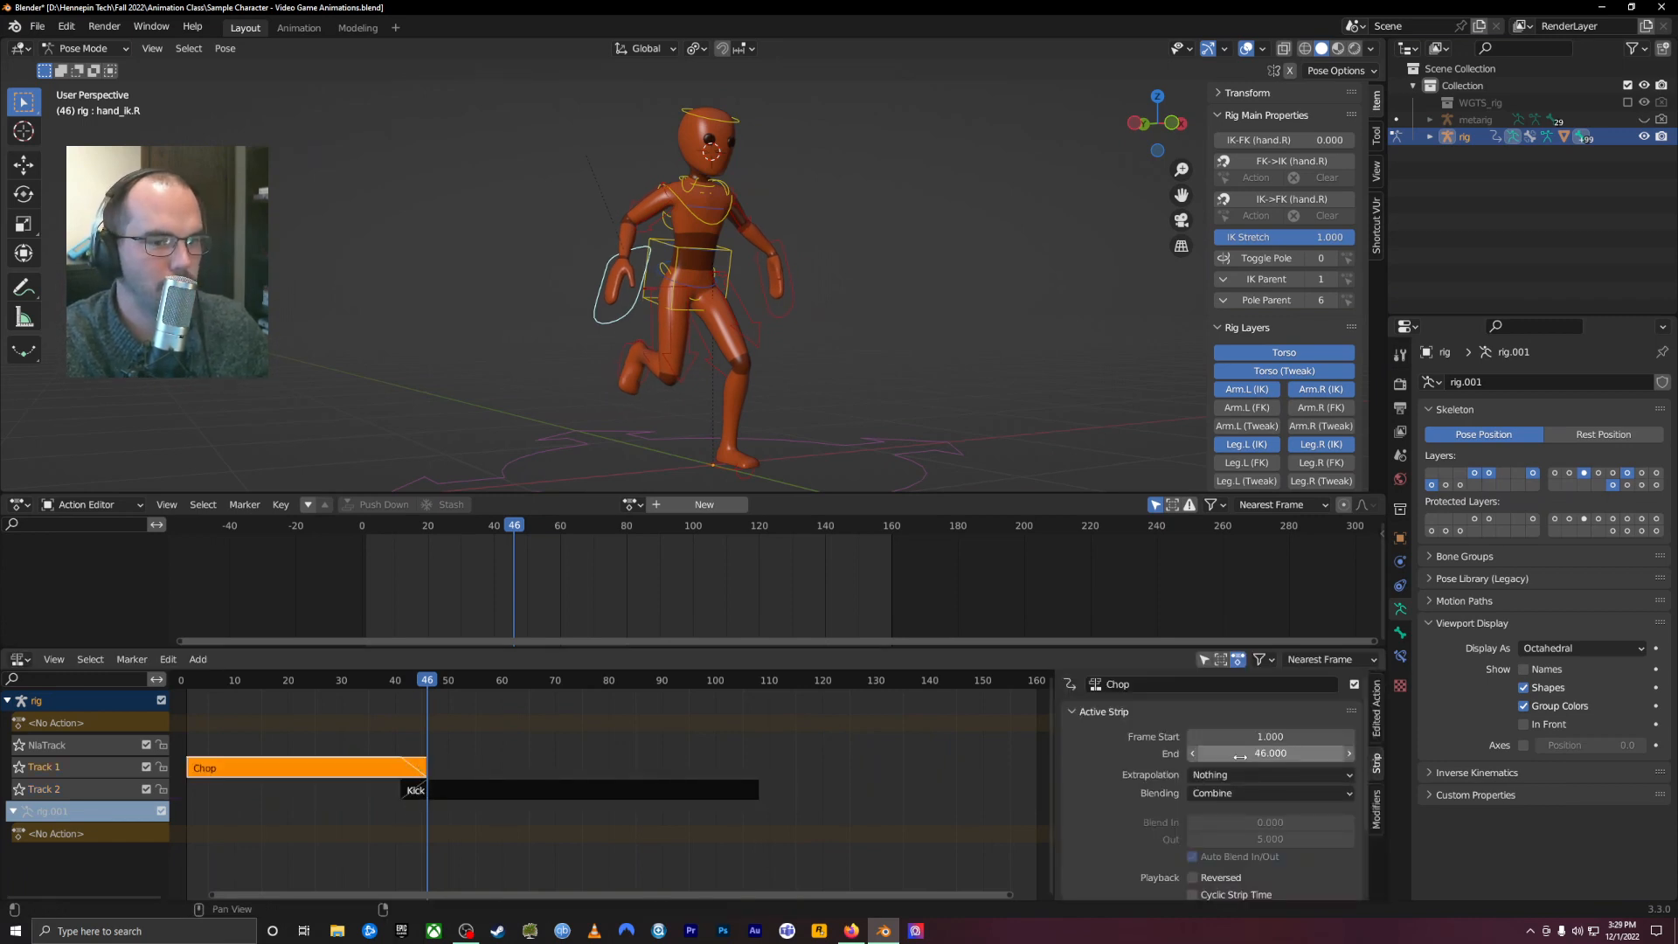
{"action": "left_click_drag", "start_coordinate": [1267, 753], "coordinate": [1356, 753]}
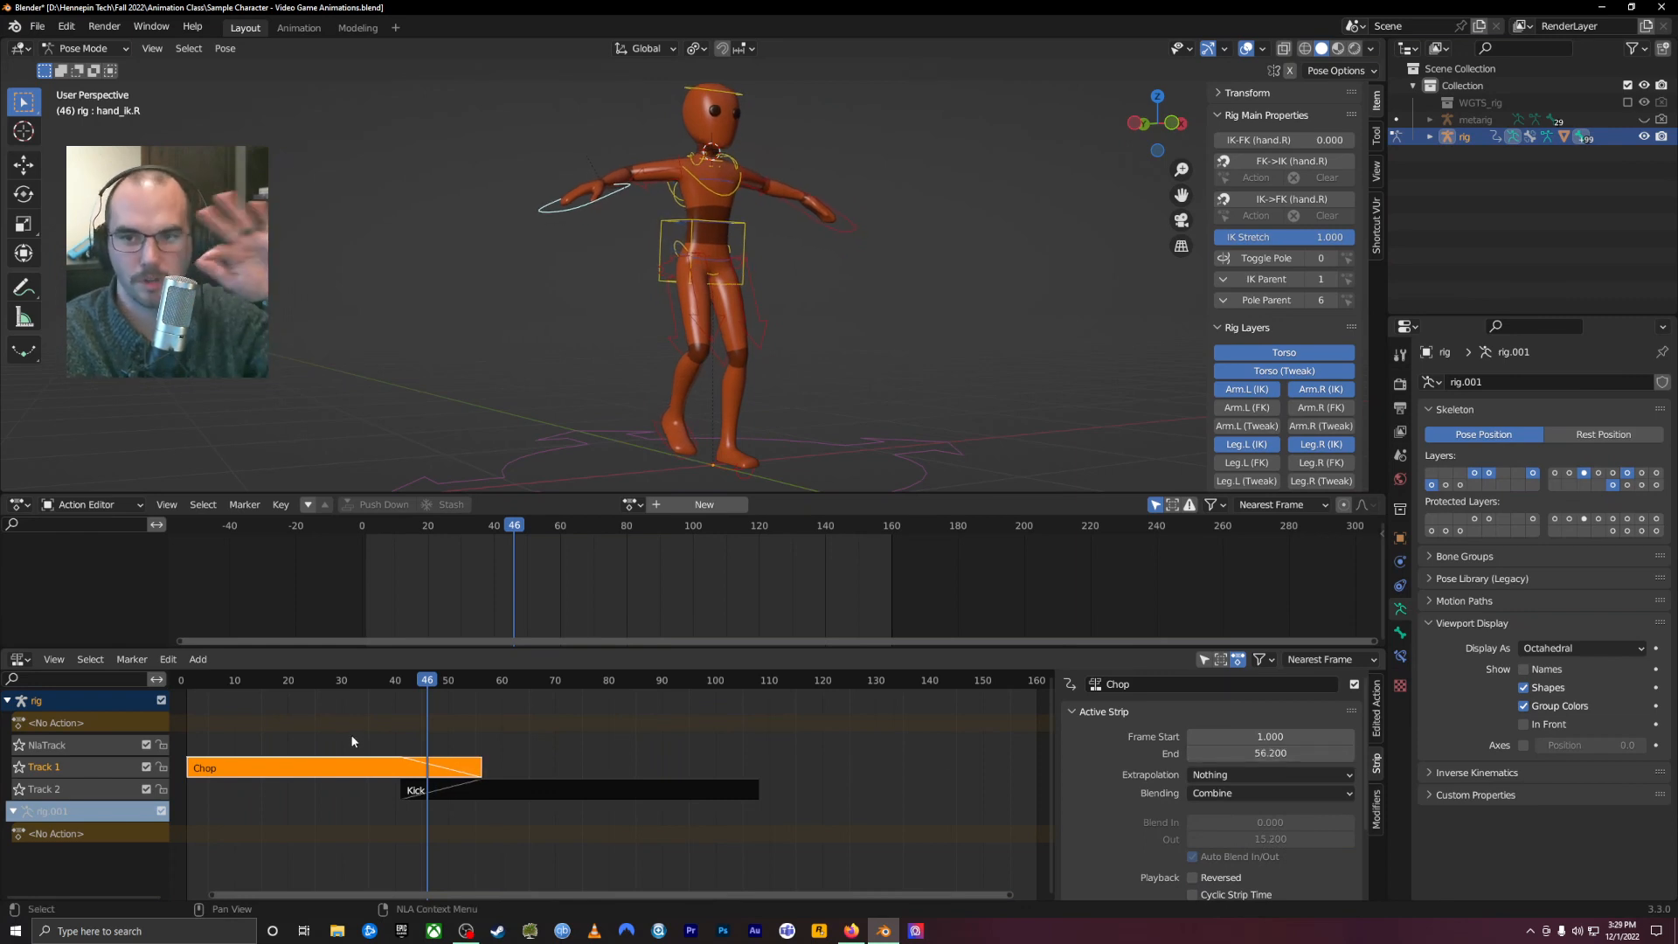
Scrub and play the blended Chop and Kick sequence from the start, and return the current frame to 31.
{"action": "key", "text": "shift+Left"}
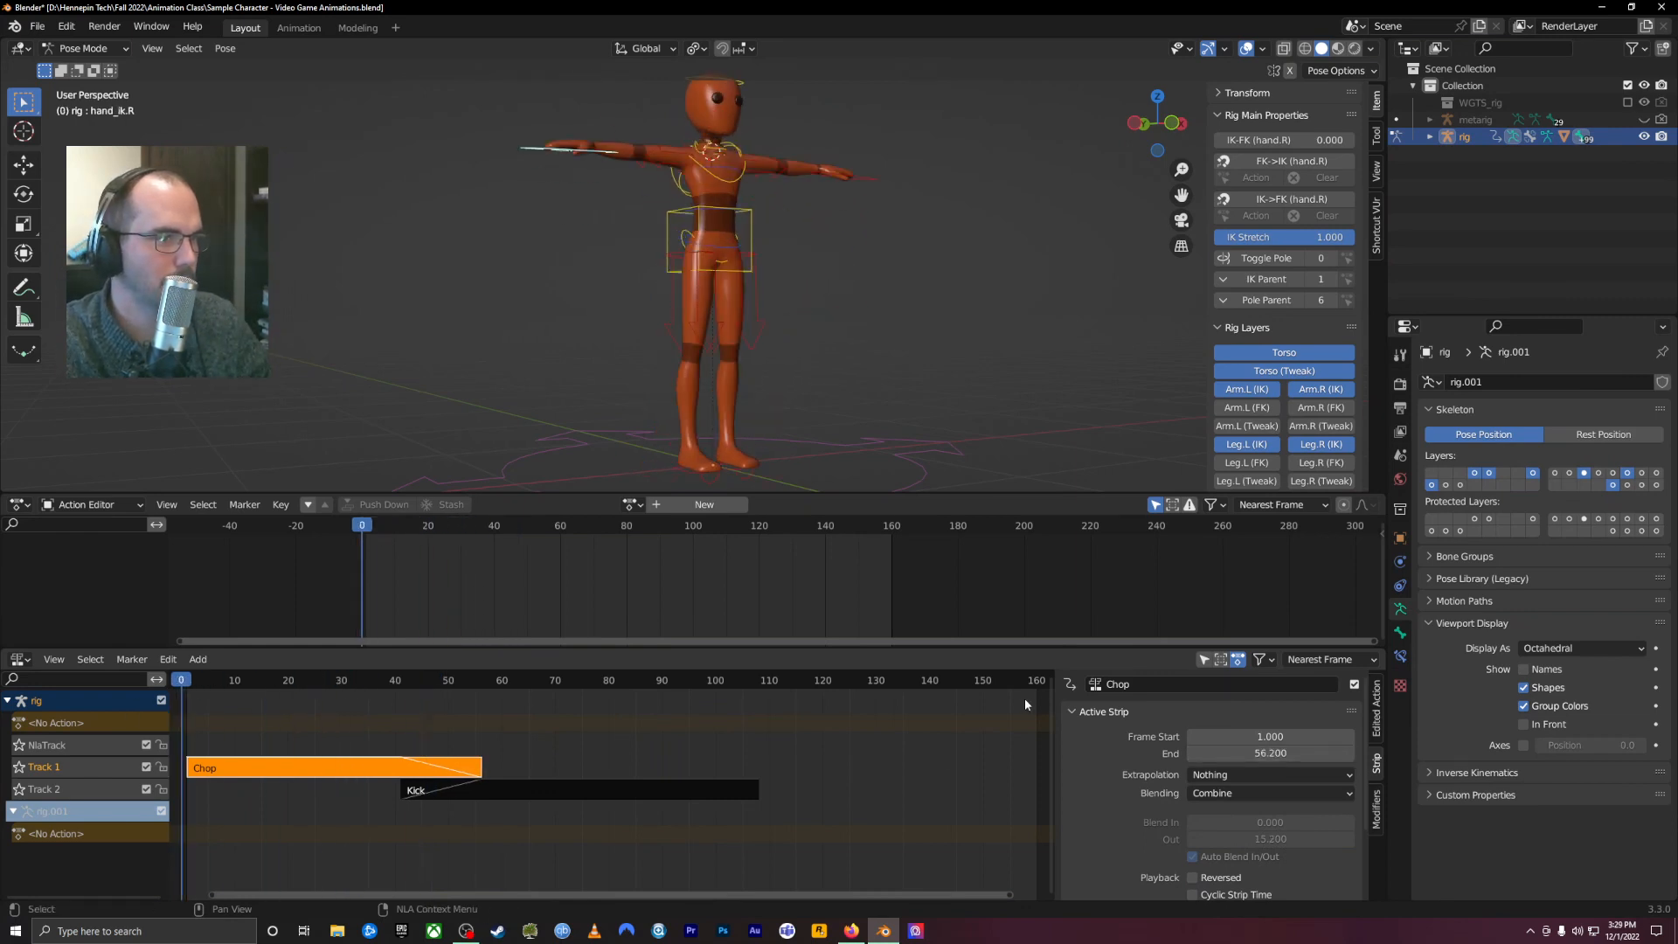
{"action": "left_click_drag", "start_coordinate": [187, 699], "coordinate": [342, 773]}
{"action": "key", "text": "space"}
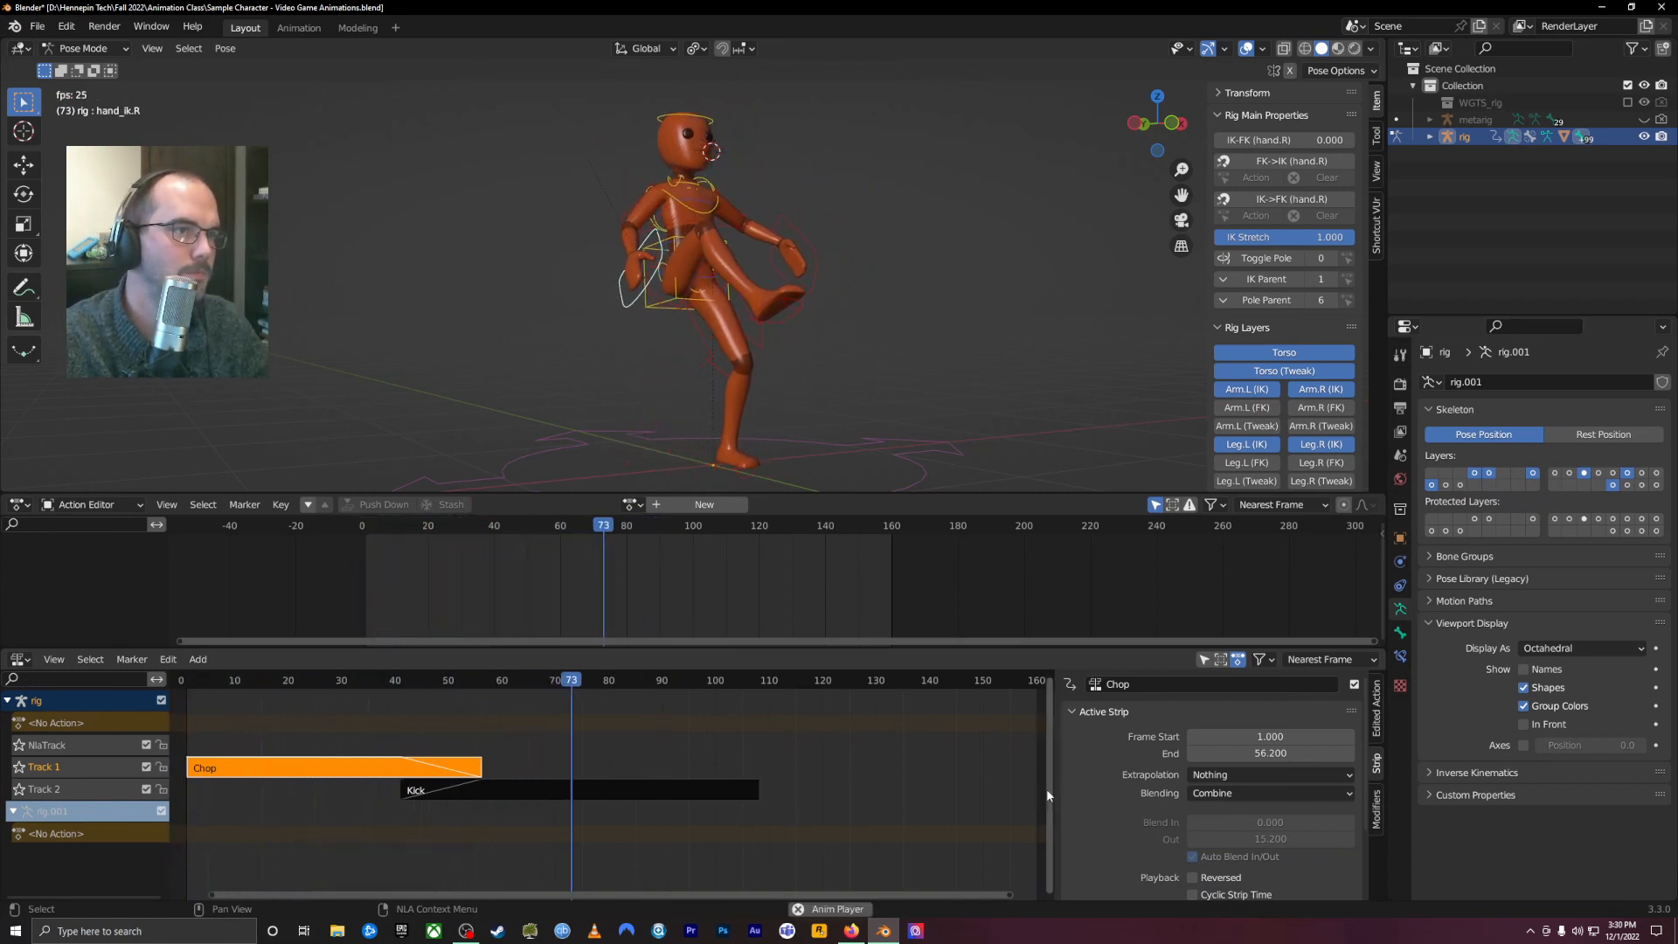
{"action": "key", "text": "space"}
{"action": "left_click_drag", "start_coordinate": [580, 684], "coordinate": [347, 665]}
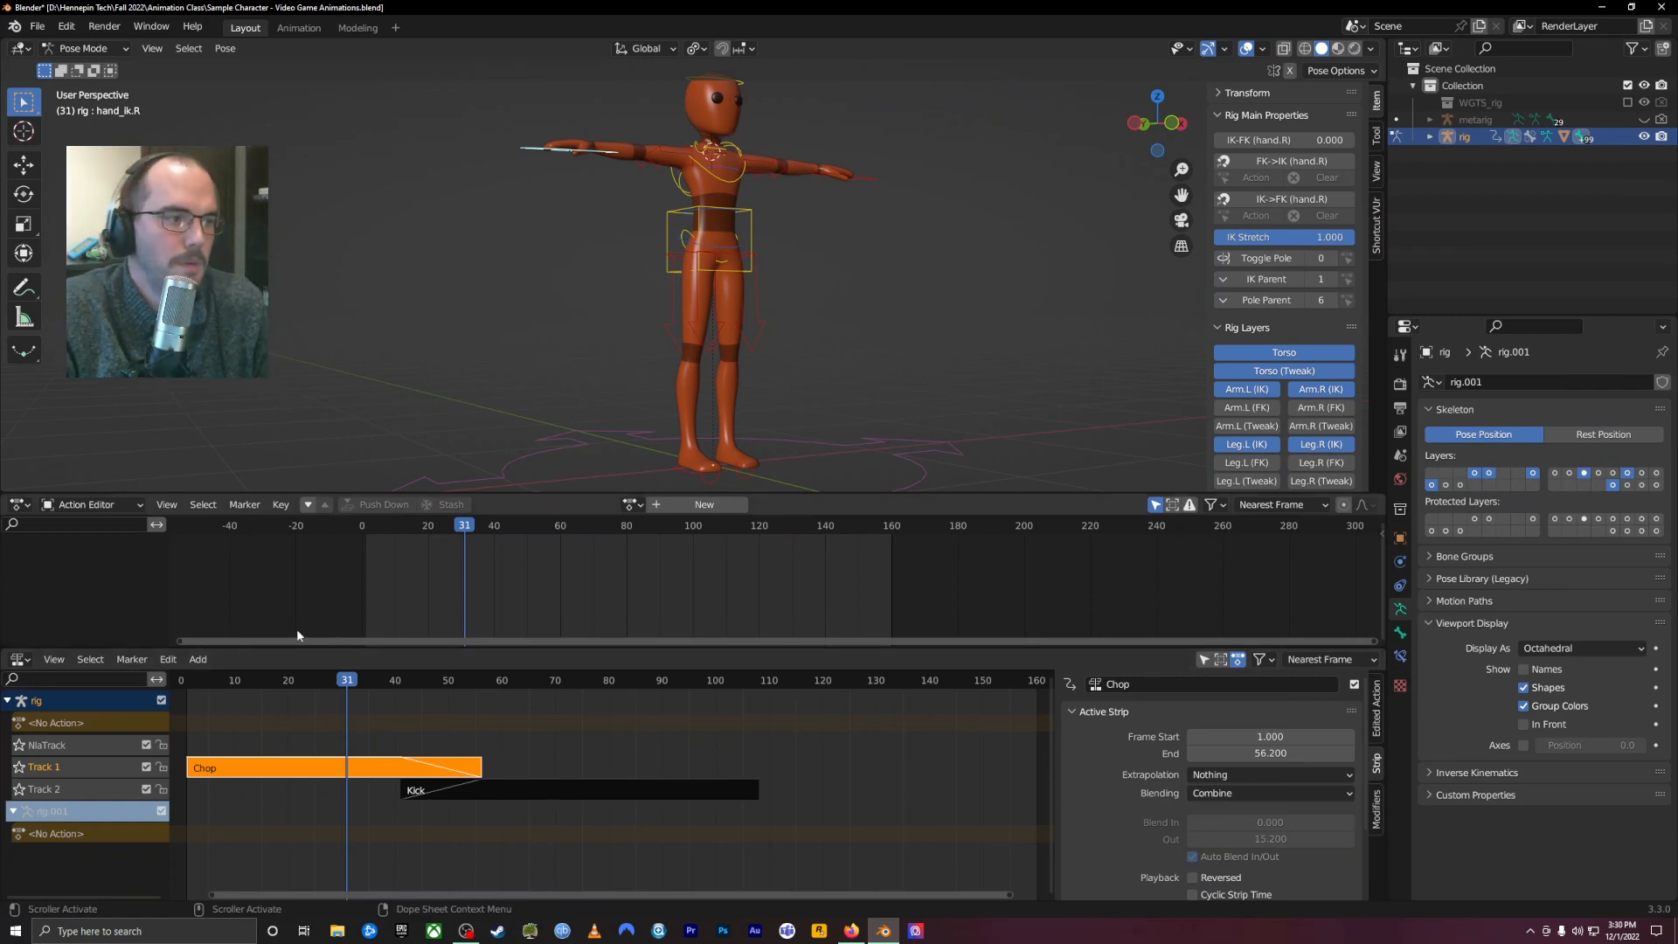
Scrub through the blended Chop and Kick sequence to review the transition, and return to frame 0.
{"action": "left_click_drag", "start_coordinate": [346, 687], "coordinate": [476, 749]}
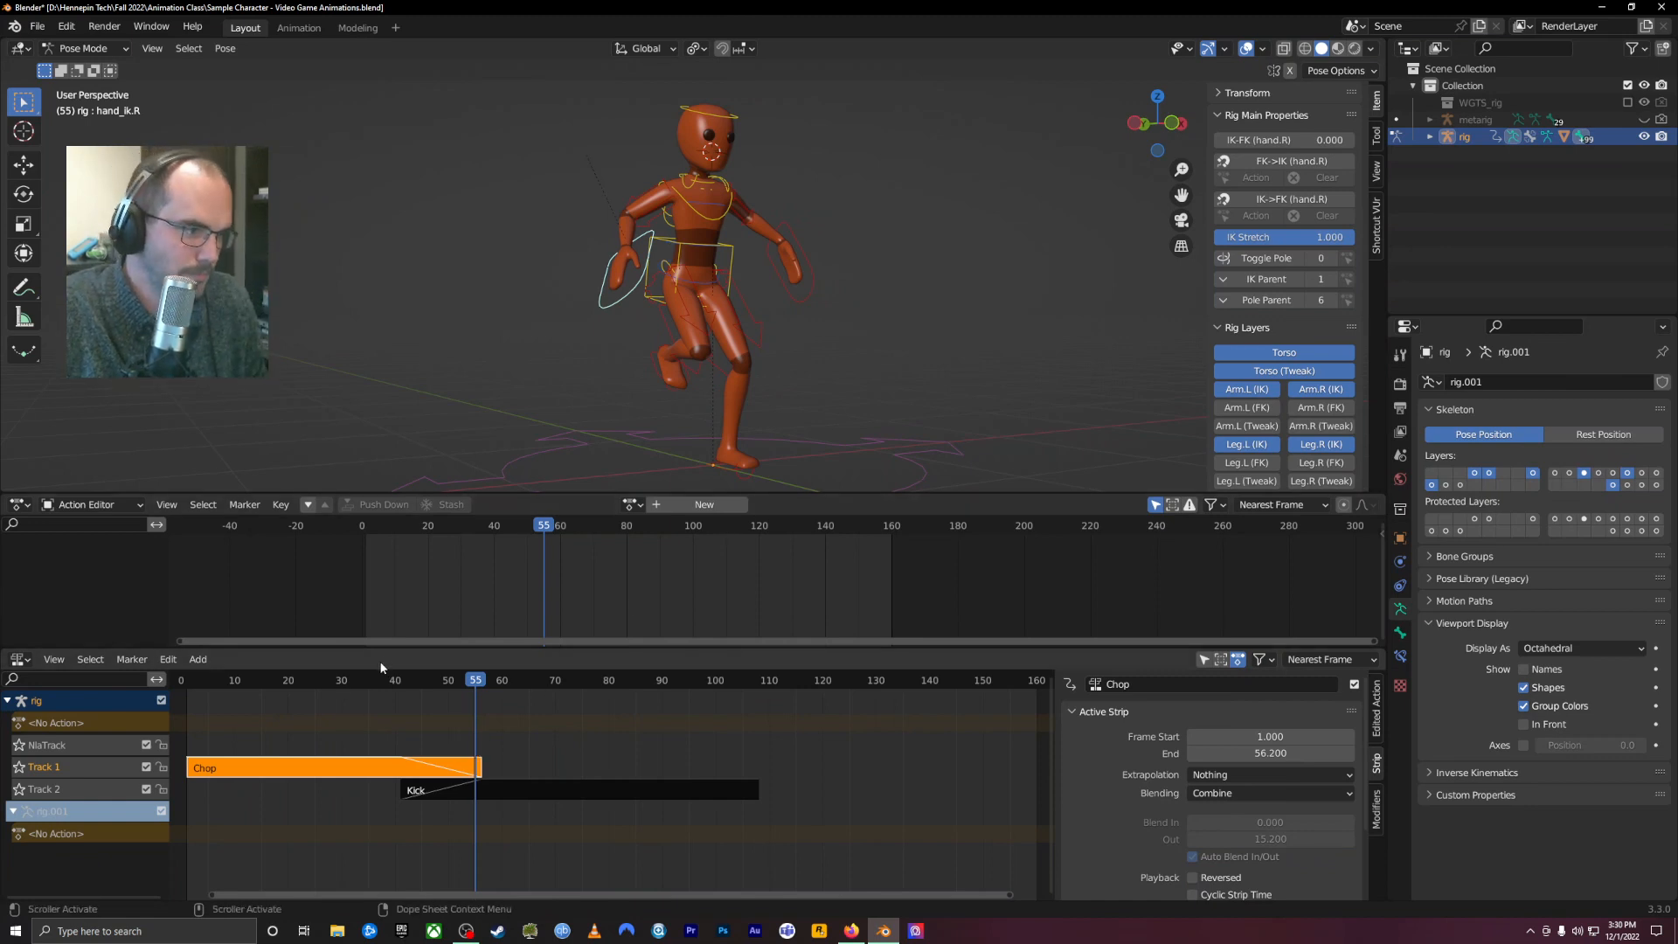
{"action": "left_click", "coordinate": [306, 708]}
{"action": "left_click_drag", "start_coordinate": [303, 703], "coordinate": [717, 704]}
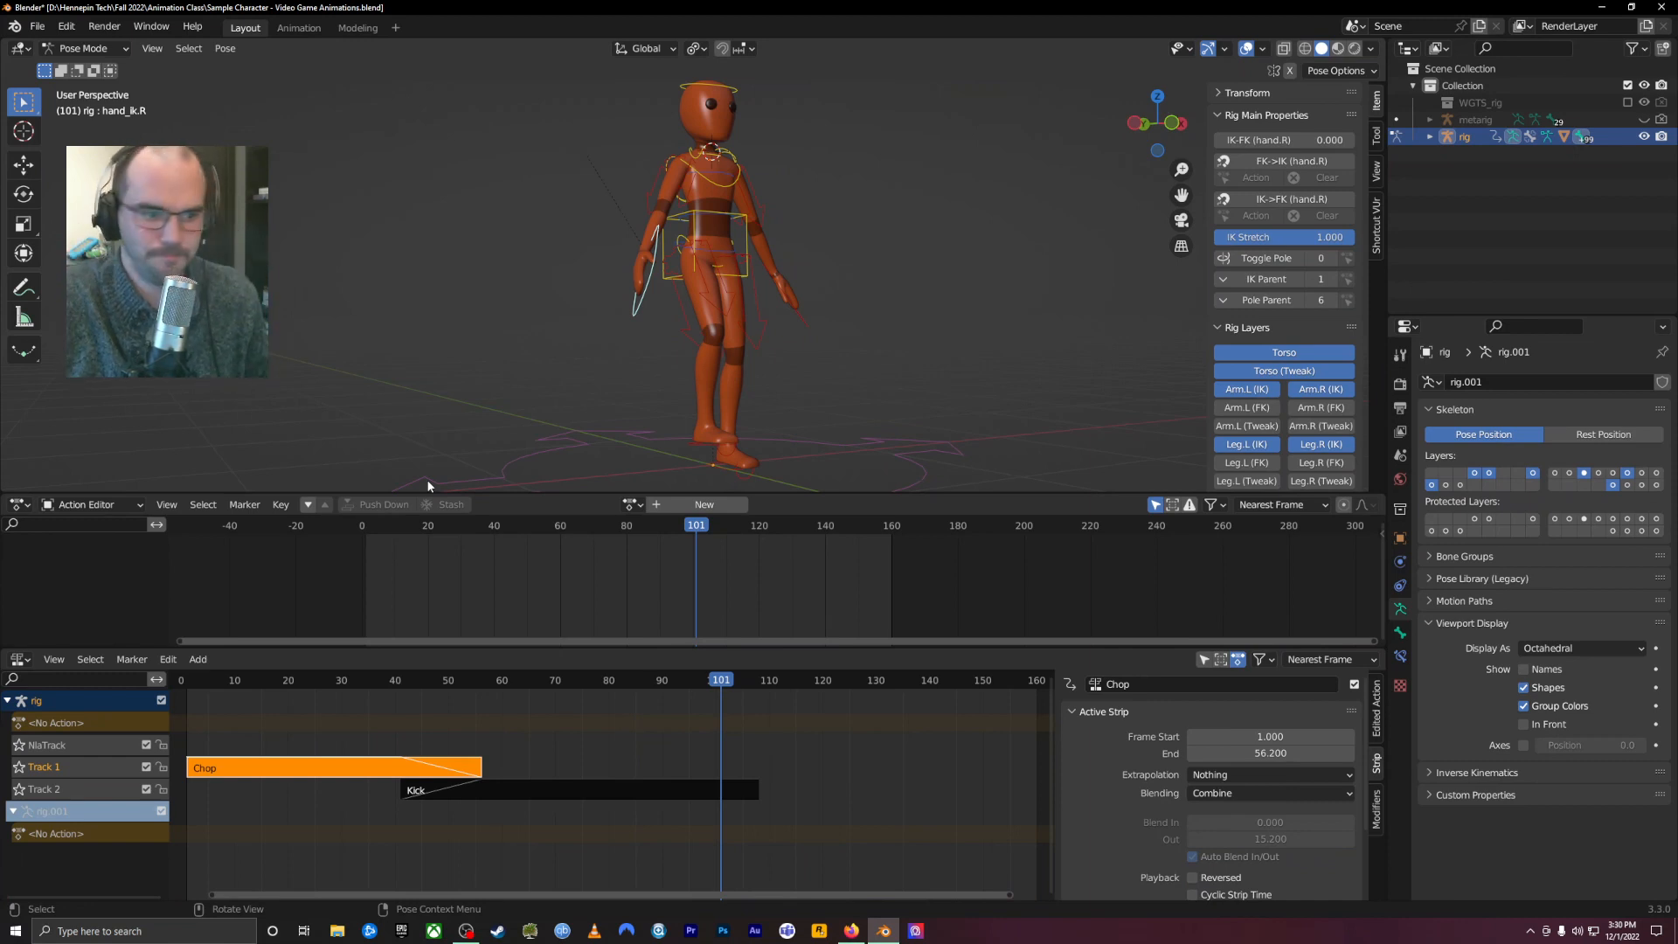
{"action": "left_click_drag", "start_coordinate": [449, 681], "coordinate": [545, 718]}
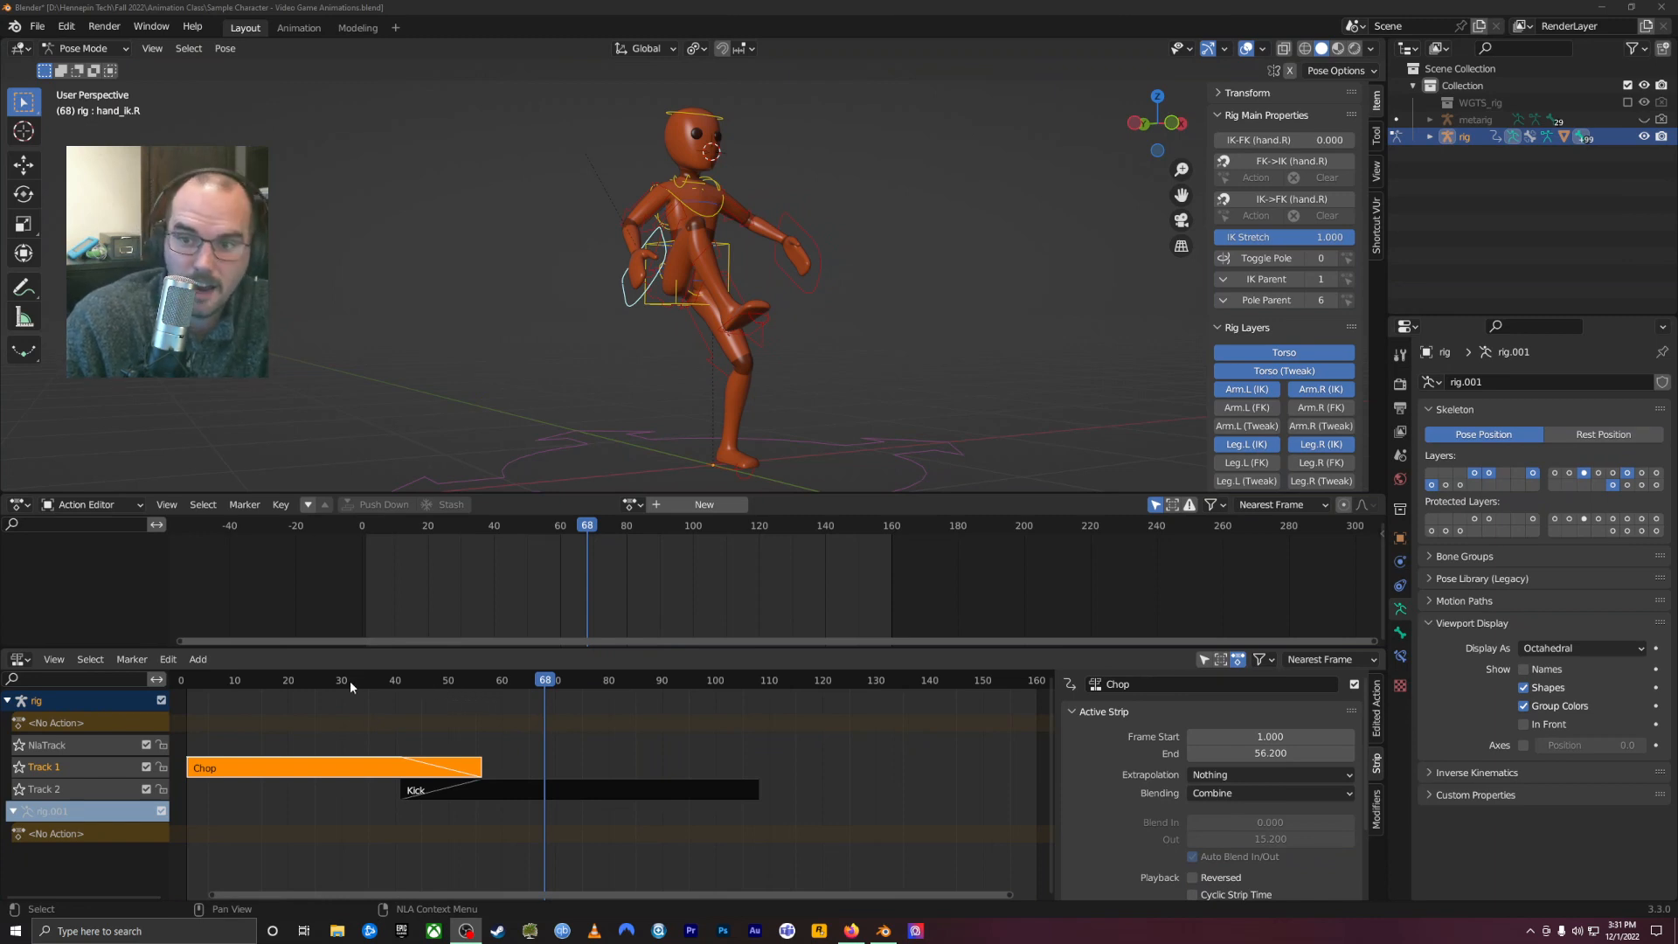
{"action": "left_click_drag", "start_coordinate": [398, 680], "coordinate": [175, 795]}
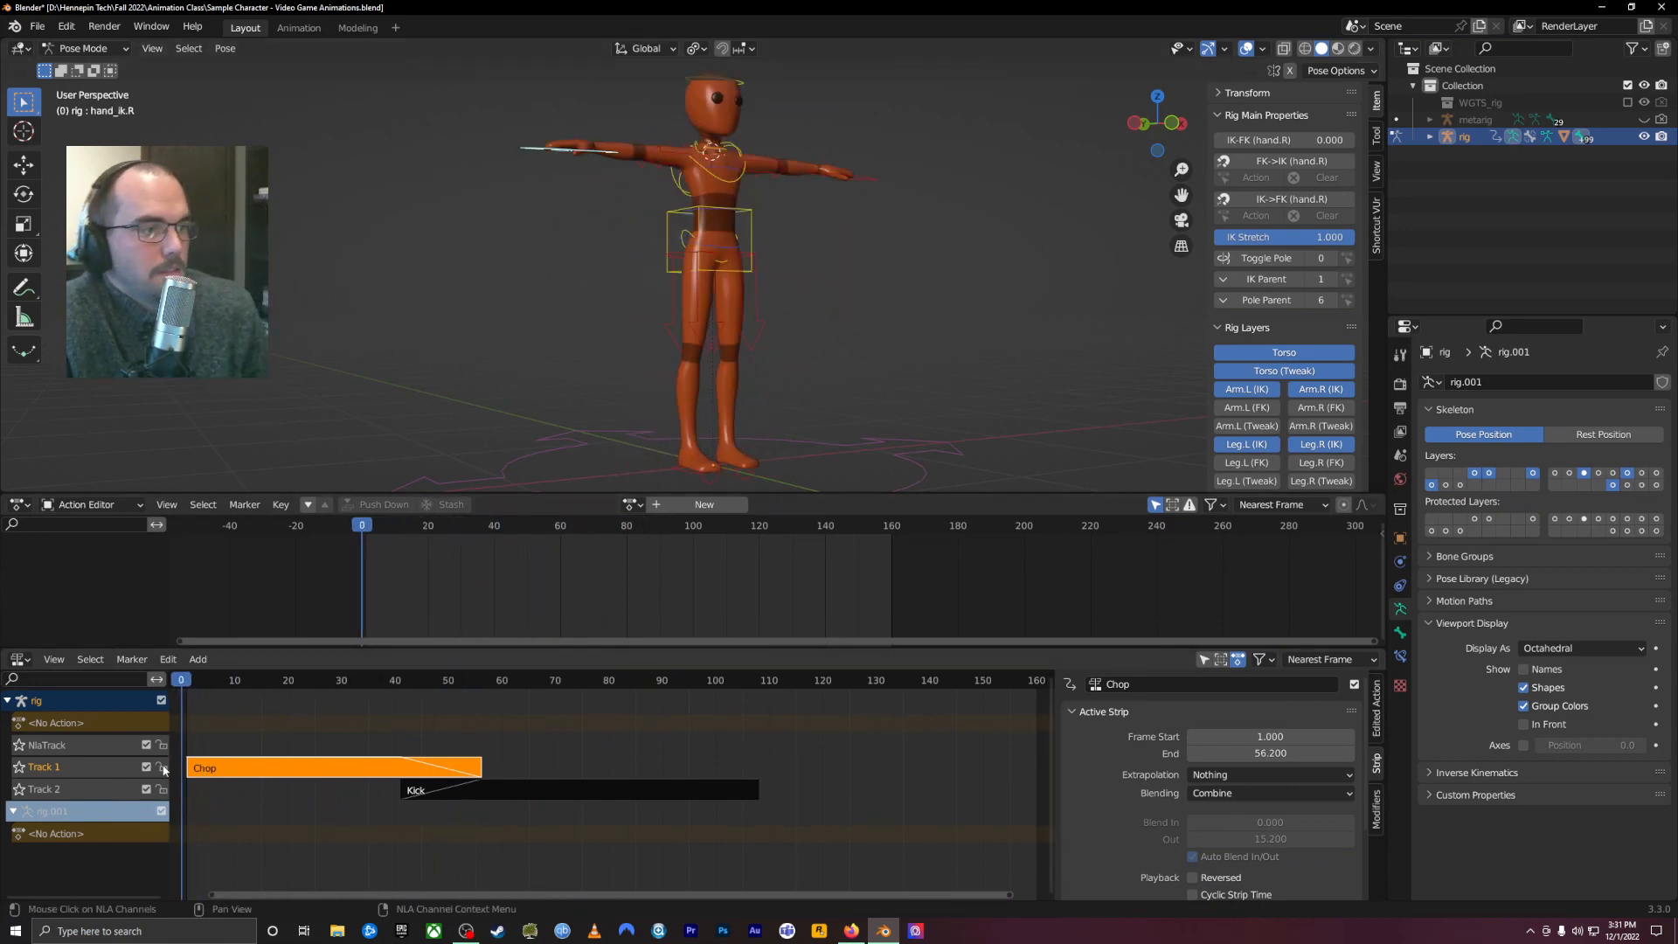
Disable Auto Blend In/Out for both the Chop and Kick strips, and move the Kick strip to start at frame 1.
{"action": "left_click", "coordinate": [560, 789]}
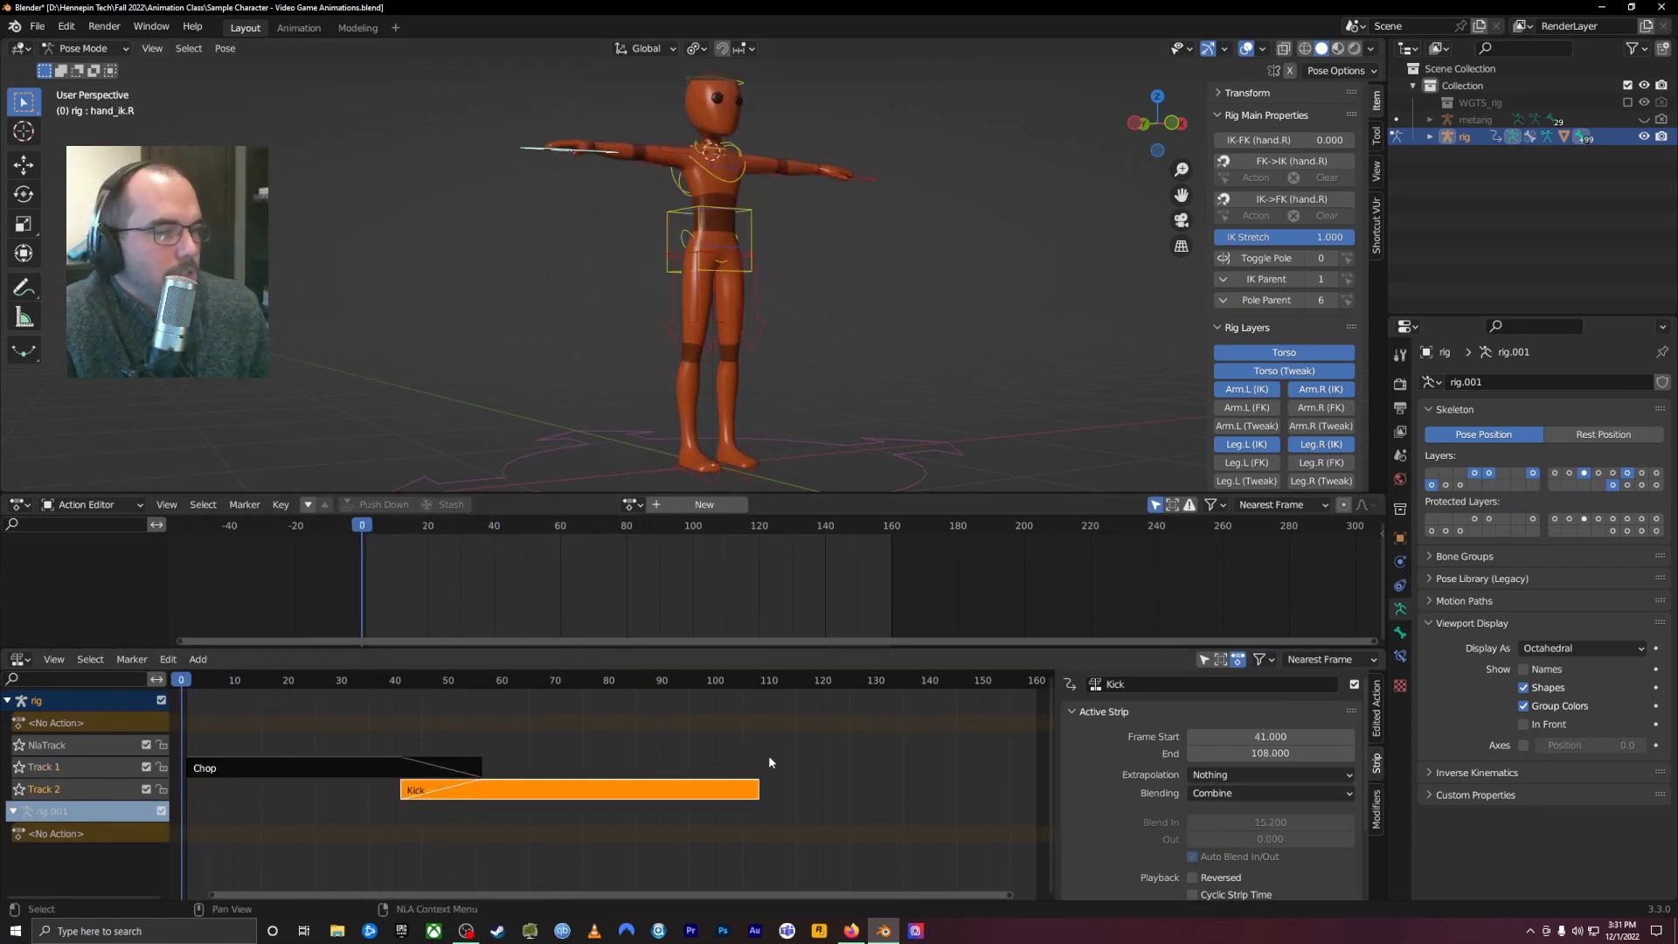
{"action": "left_click", "coordinate": [330, 764]}
{"action": "left_click", "coordinate": [1192, 856]}
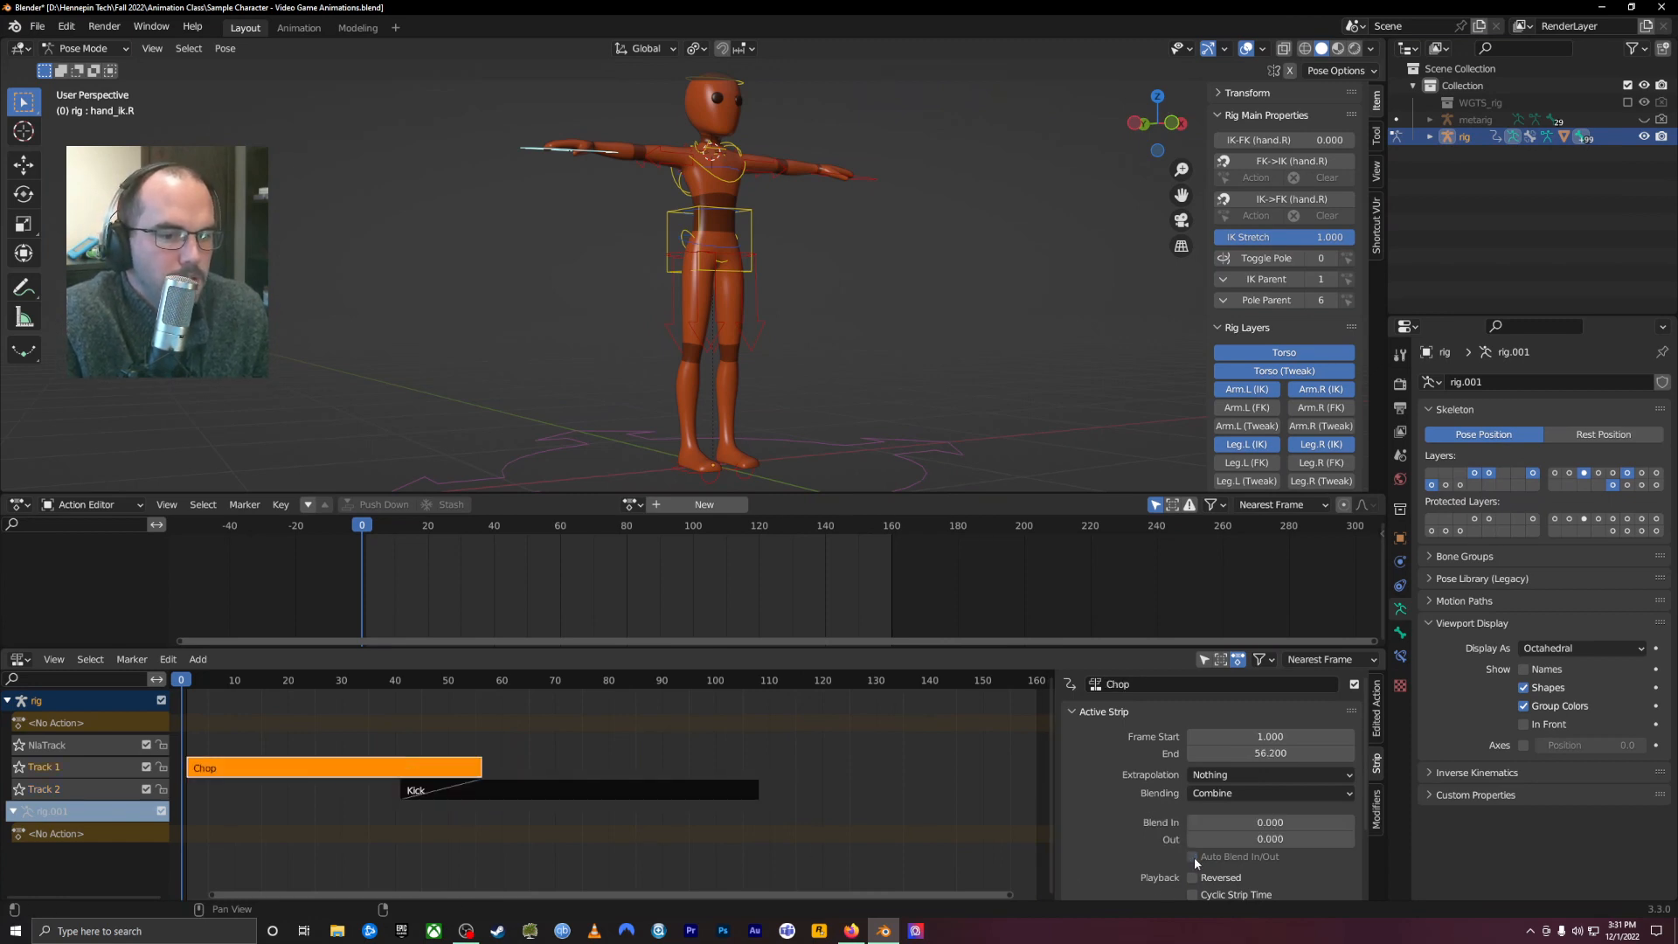
{"action": "left_click", "coordinate": [601, 798]}
{"action": "left_click", "coordinate": [1193, 856]}
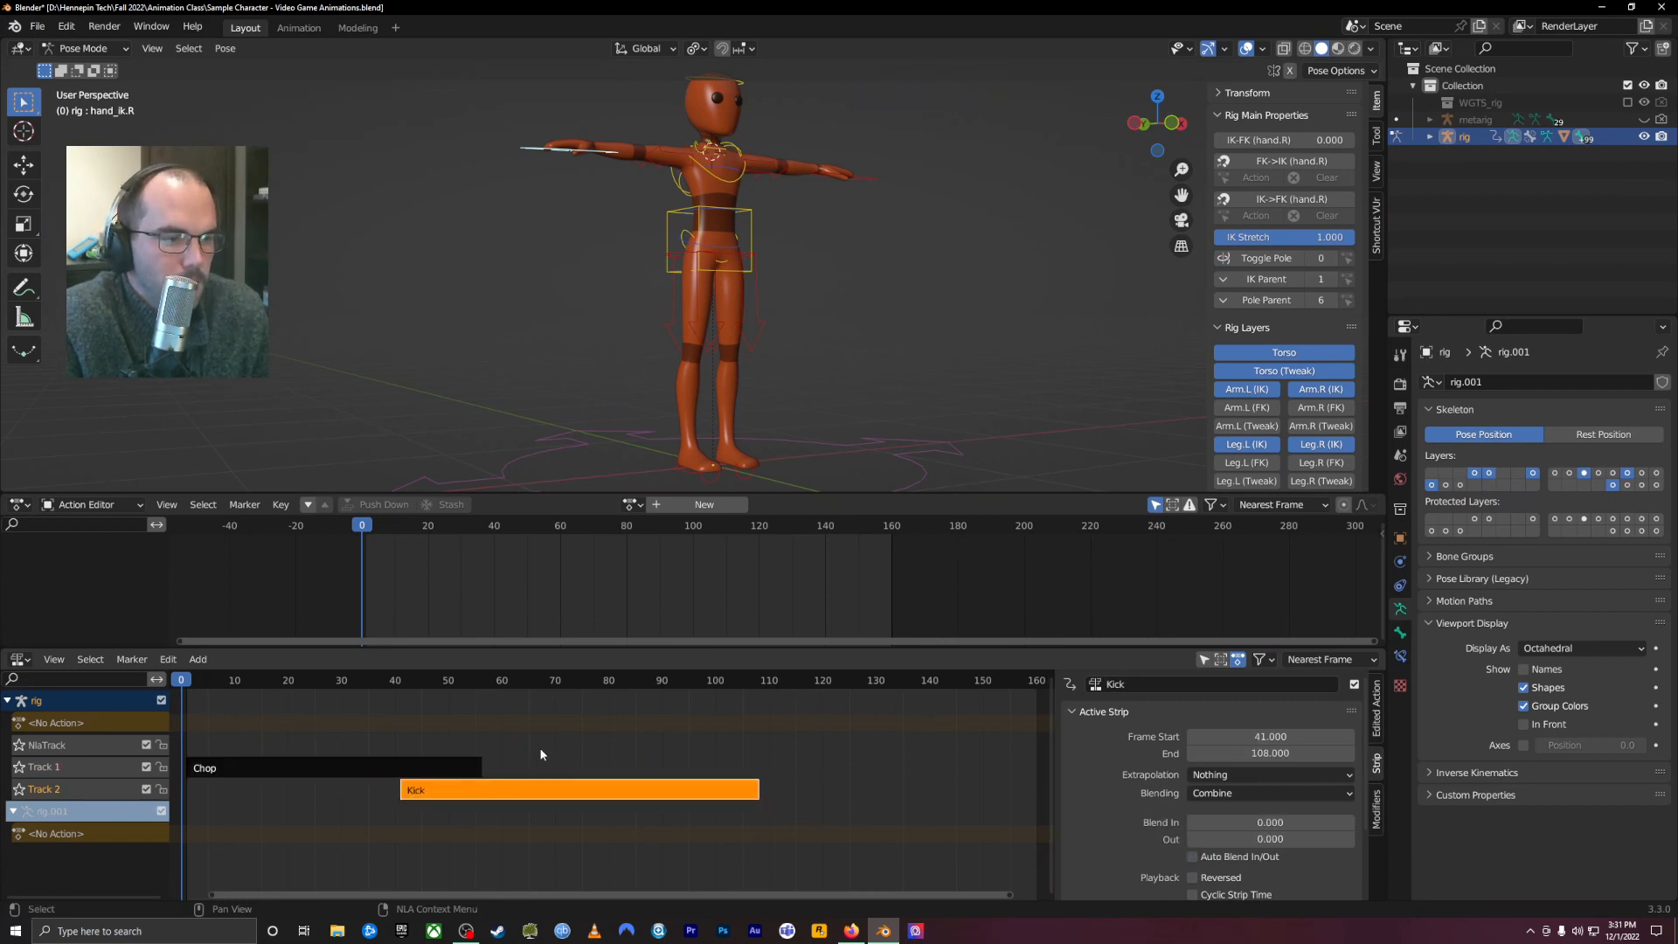
{"action": "key", "text": "g"}
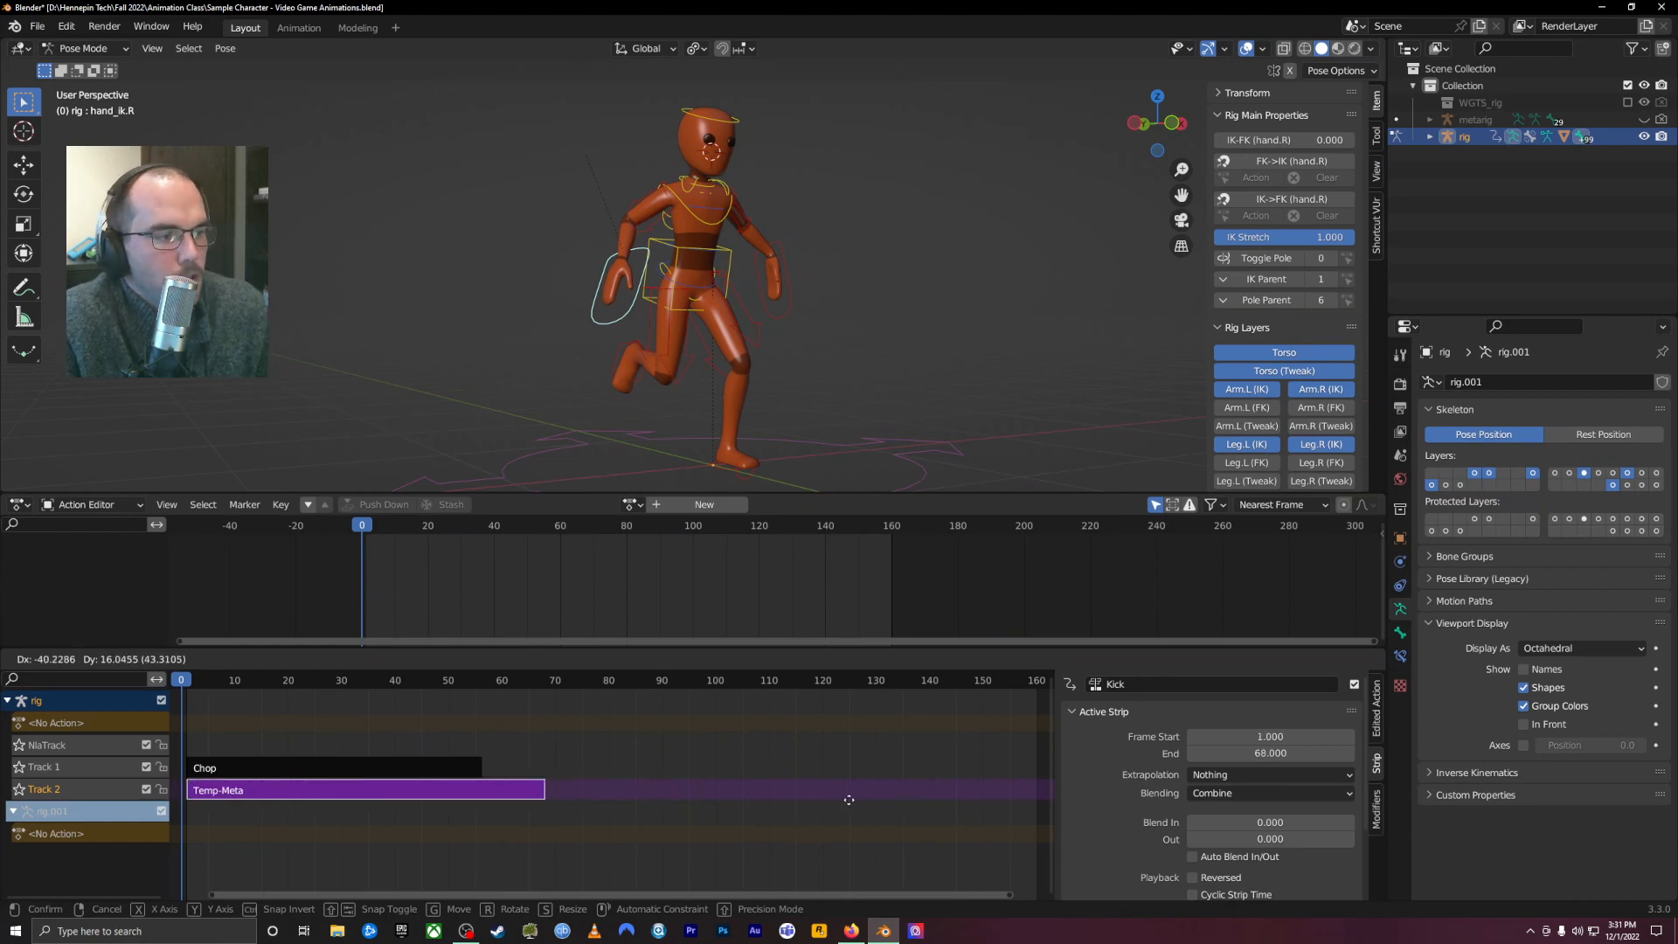
{"action": "left_click", "coordinate": [852, 799]}
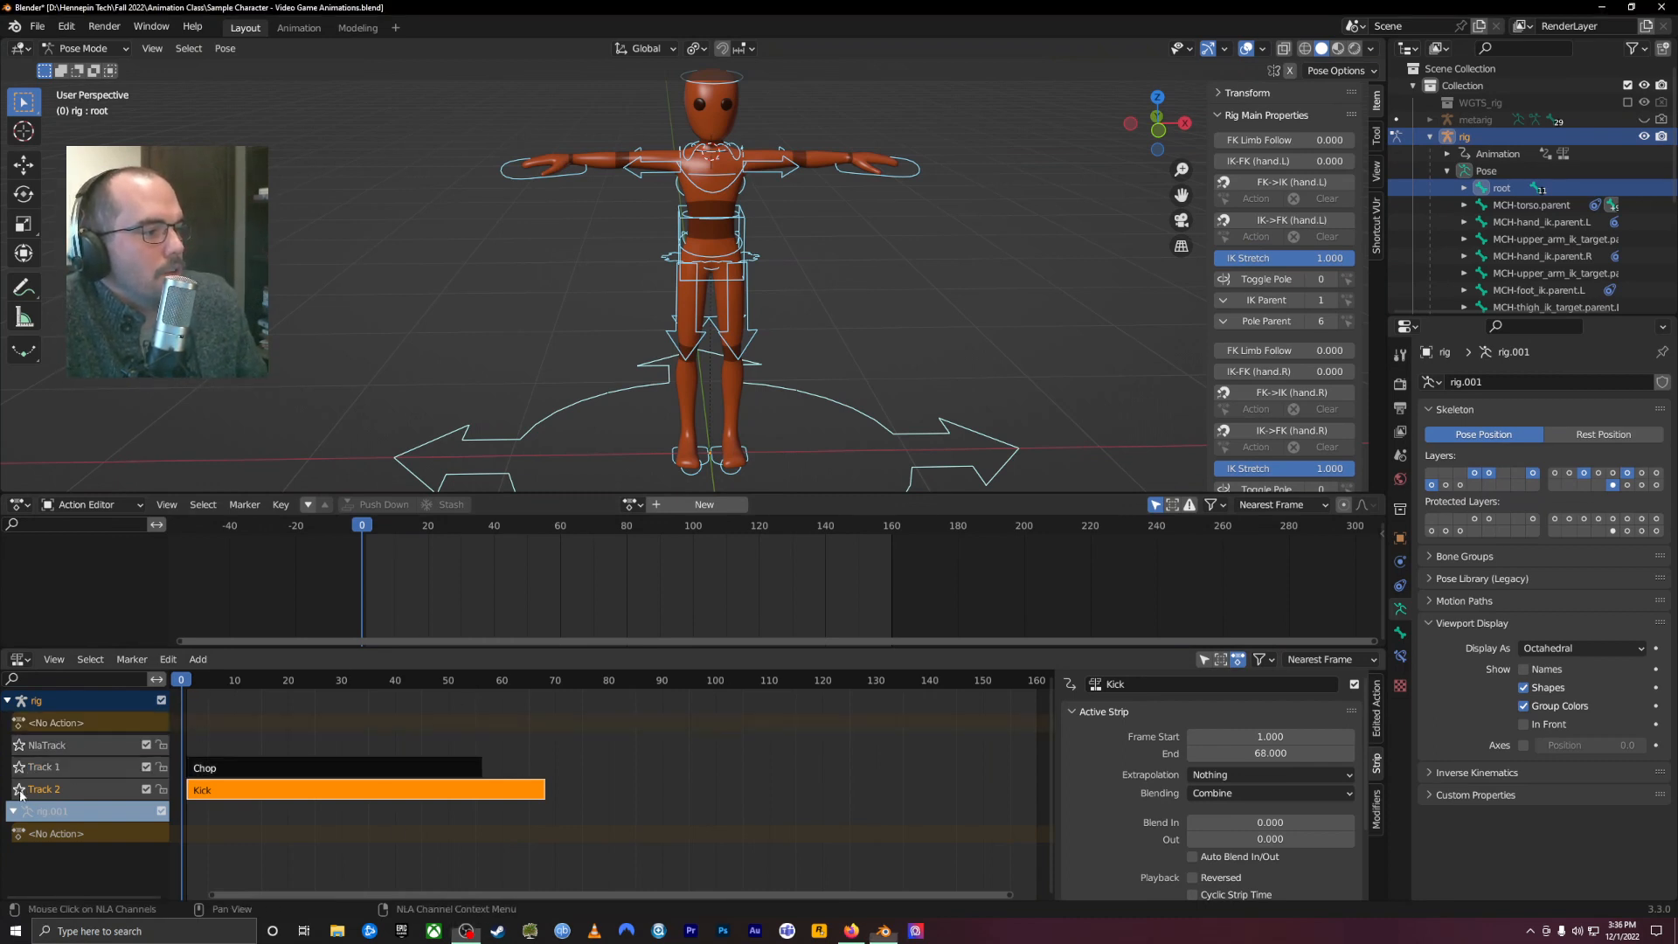
Solo Track 1 so only the Chop animation plays, and select its Chop strip with the current frame at 0.
{"action": "left_click", "coordinate": [224, 683]}
{"action": "key", "text": "shift+Left"}
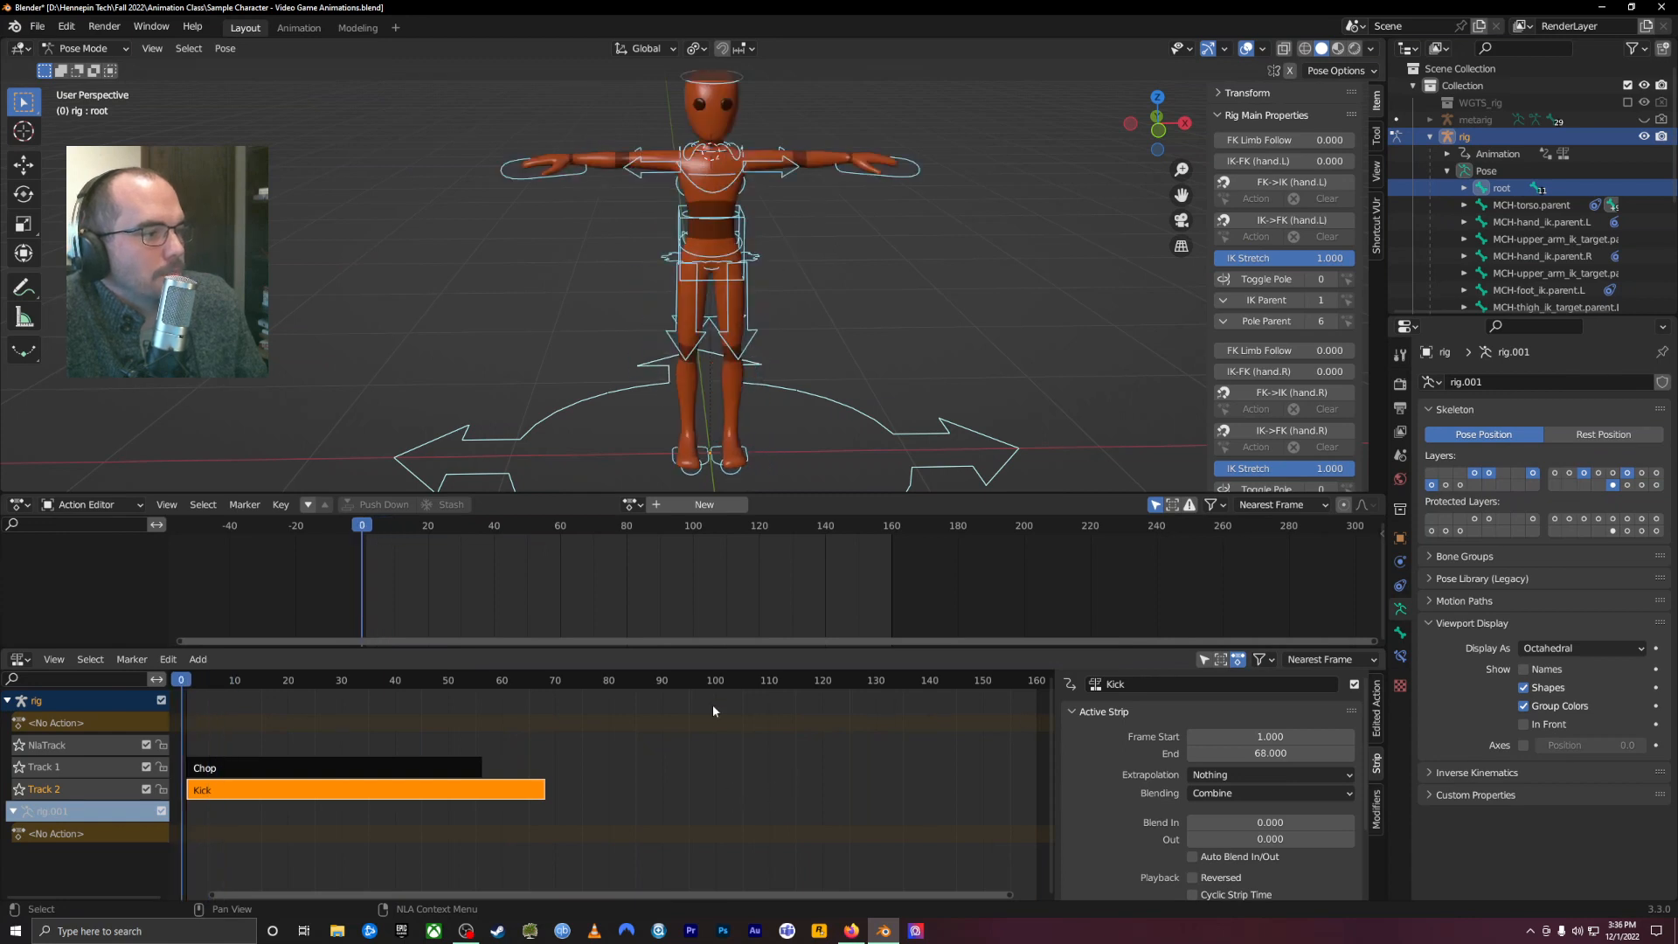
{"action": "left_click", "coordinate": [20, 789]}
{"action": "left_click", "coordinate": [19, 788]}
{"action": "left_click", "coordinate": [19, 768]}
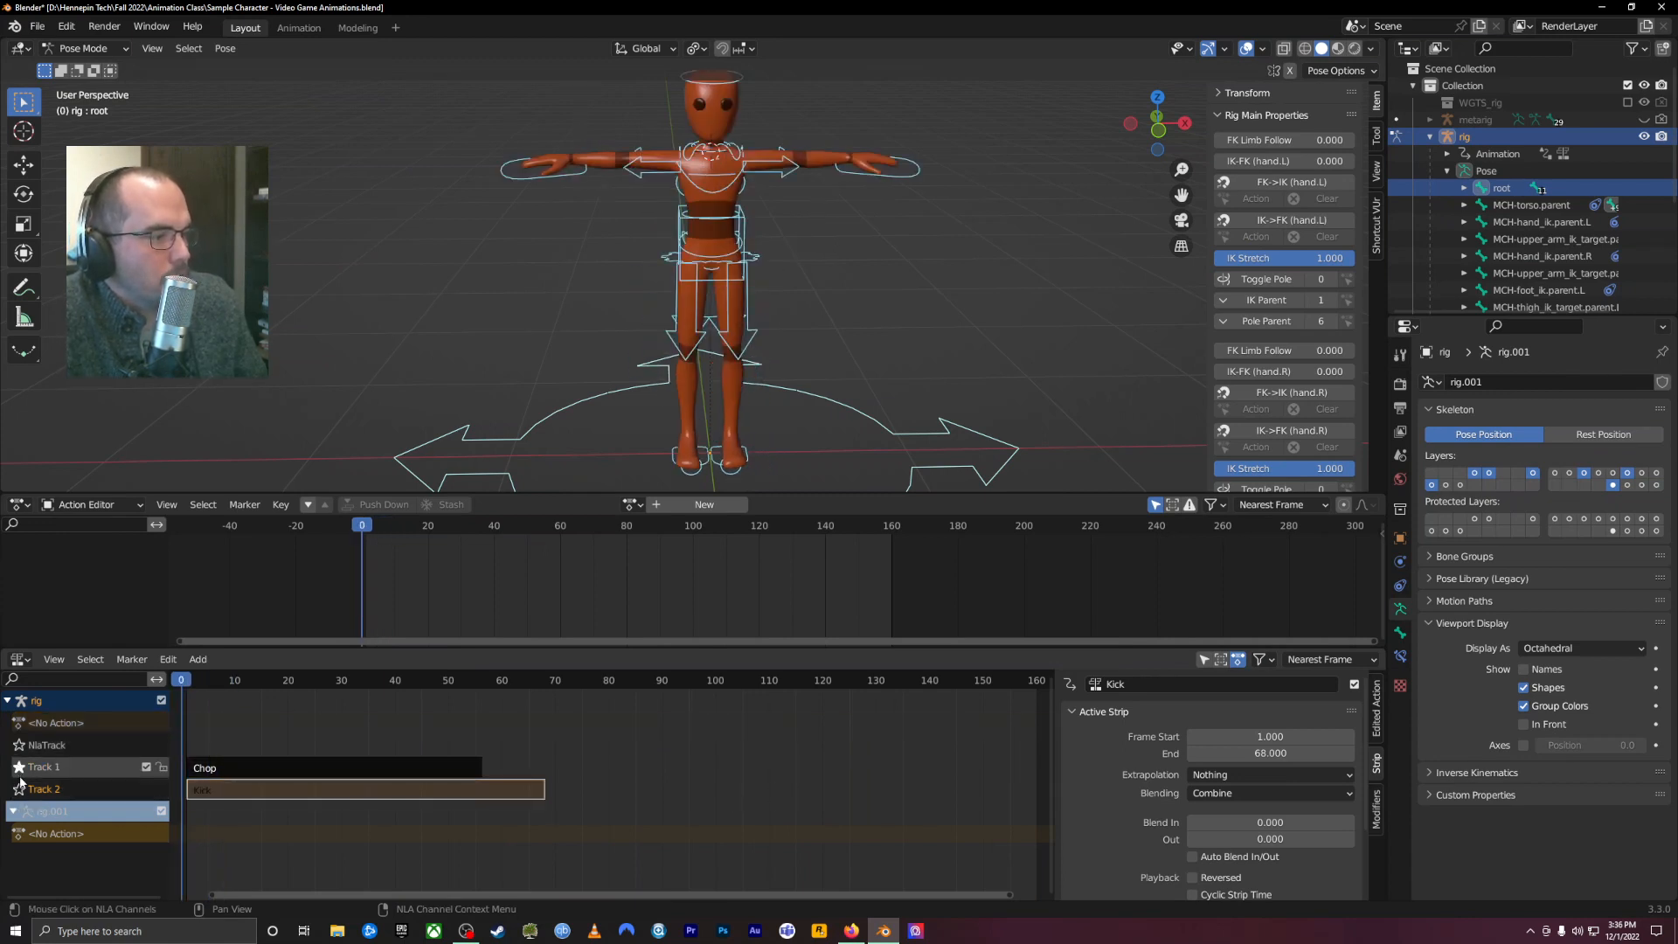
{"action": "left_click", "coordinate": [19, 787]}
{"action": "left_click", "coordinate": [20, 768]}
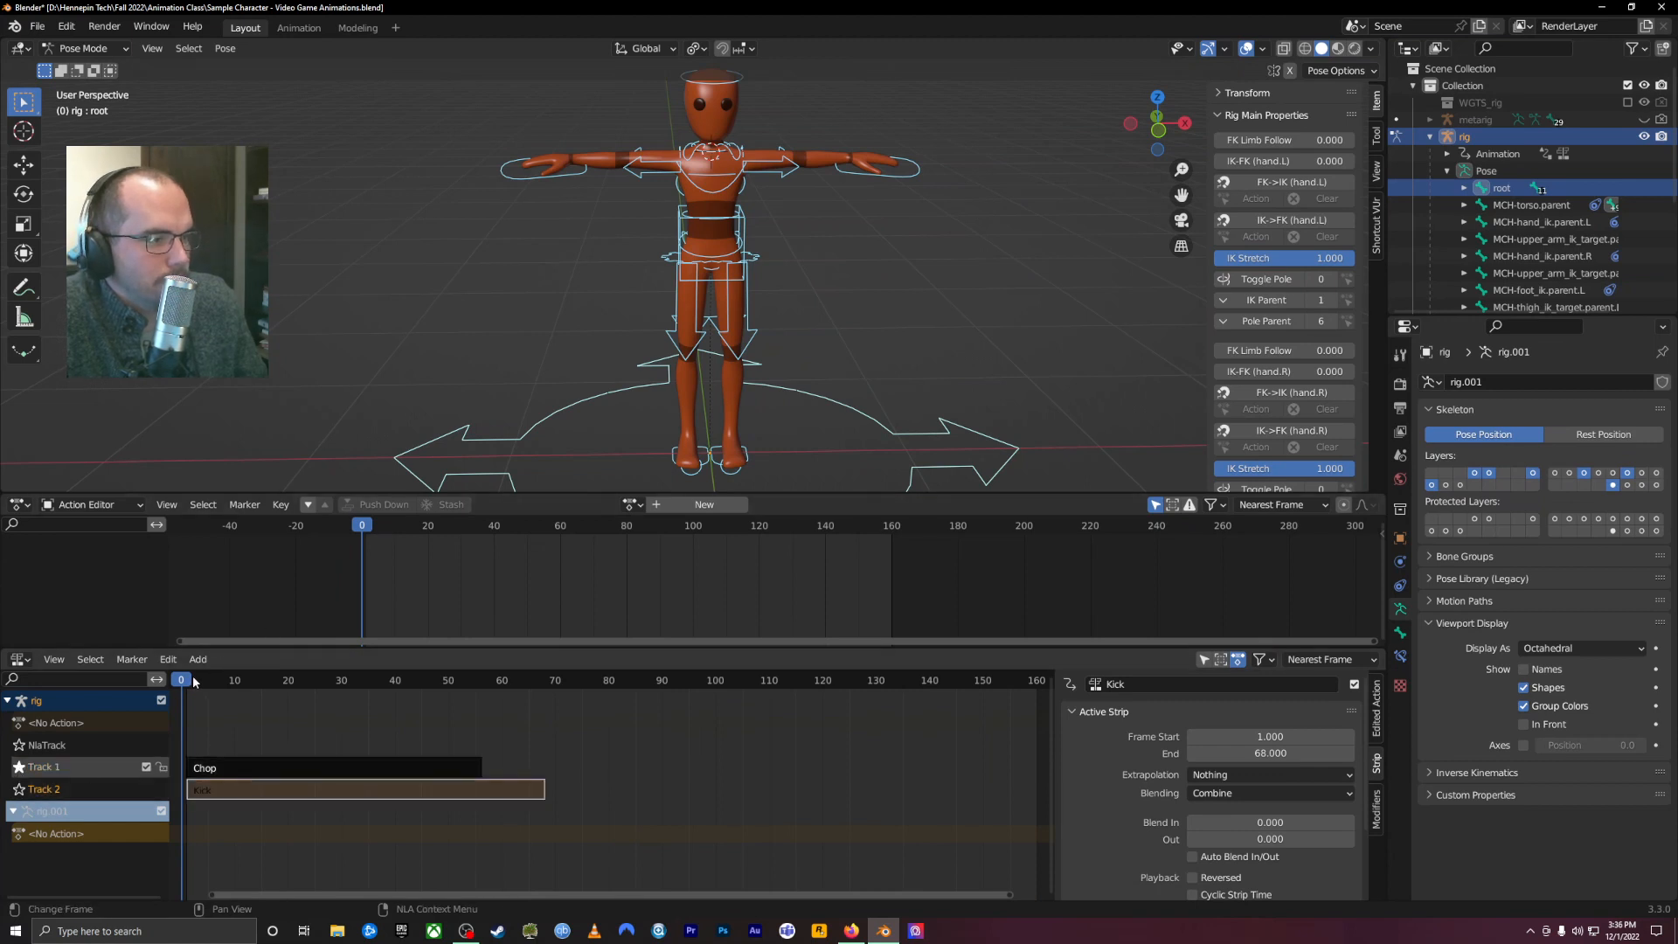
{"action": "mouse_move", "coordinate": [188, 682]}
{"action": "left_mouse_down"}
{"action": "mouse_move", "coordinate": [222, 683]}
{"action": "mouse_move", "coordinate": [174, 686]}
{"action": "mouse_move", "coordinate": [259, 694]}
{"action": "mouse_move", "coordinate": [177, 699]}
{"action": "left_mouse_up"}
{"action": "left_click", "coordinate": [247, 769]}
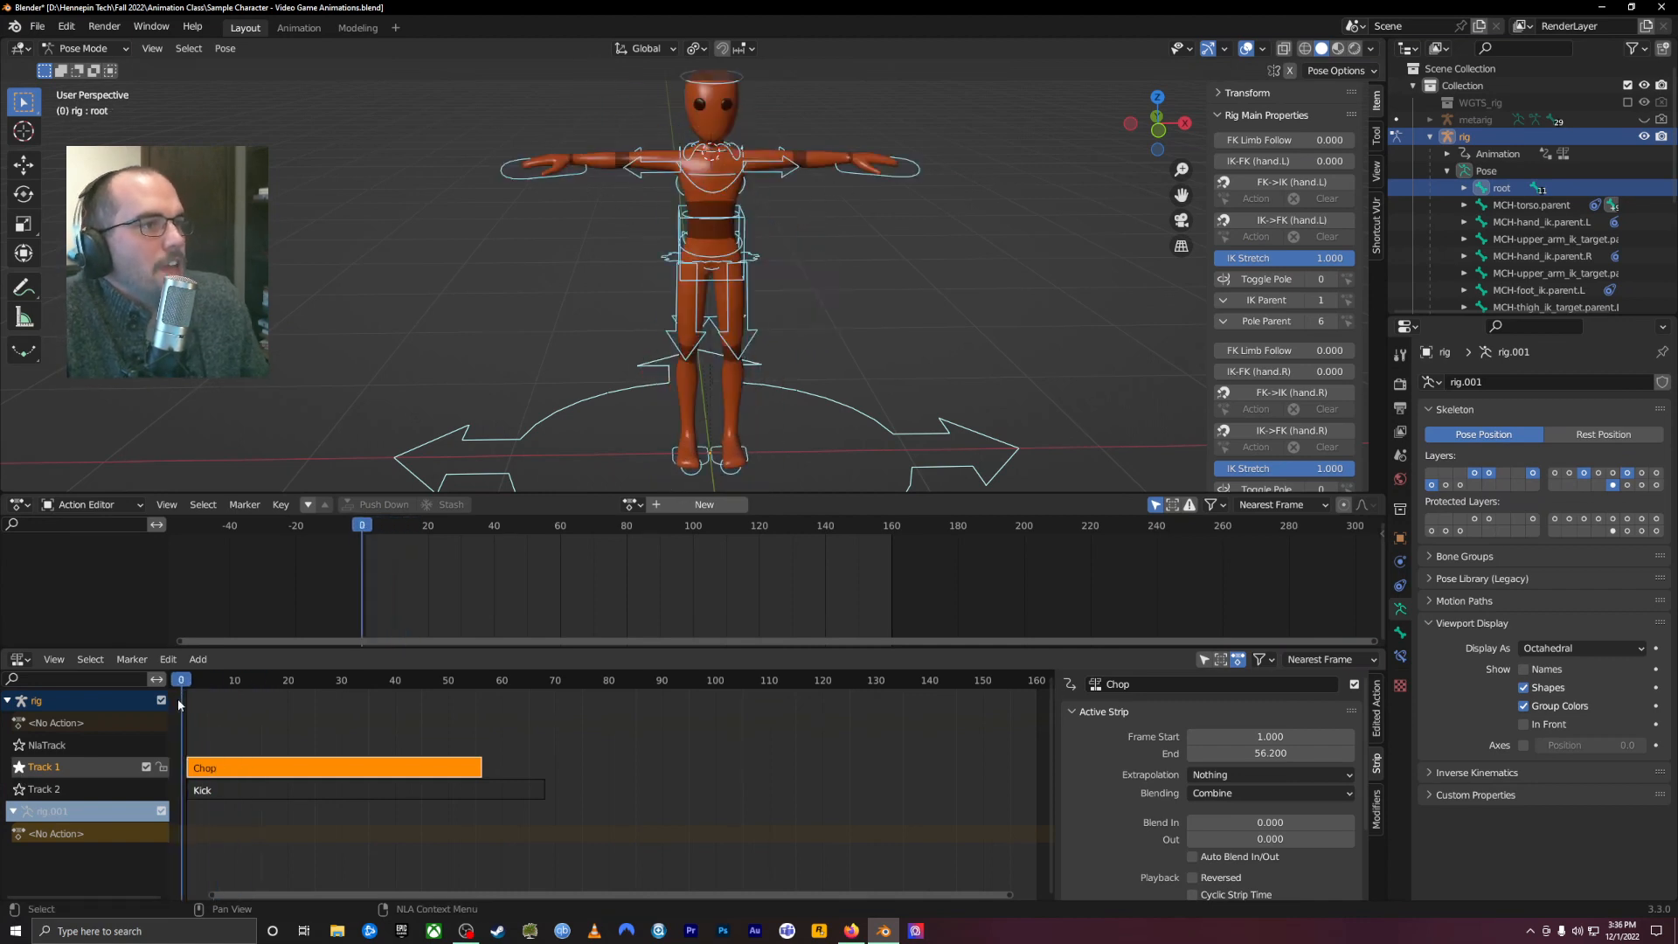
{"action": "left_click", "coordinate": [223, 48]}
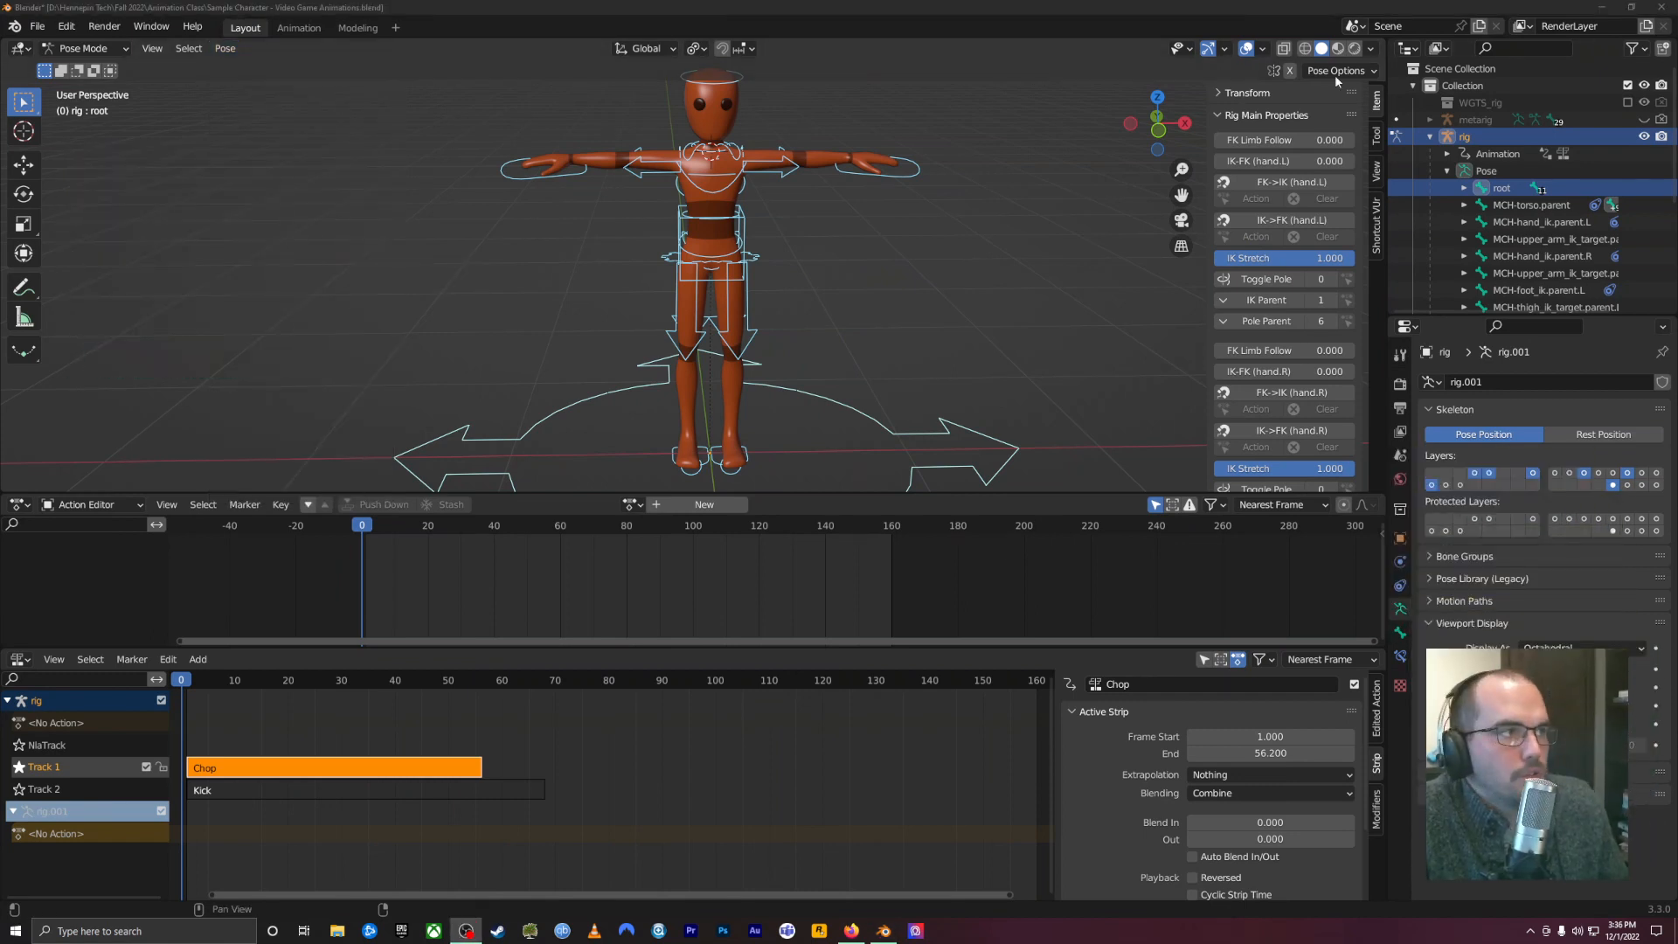
{"action": "left_click", "coordinate": [232, 50]}
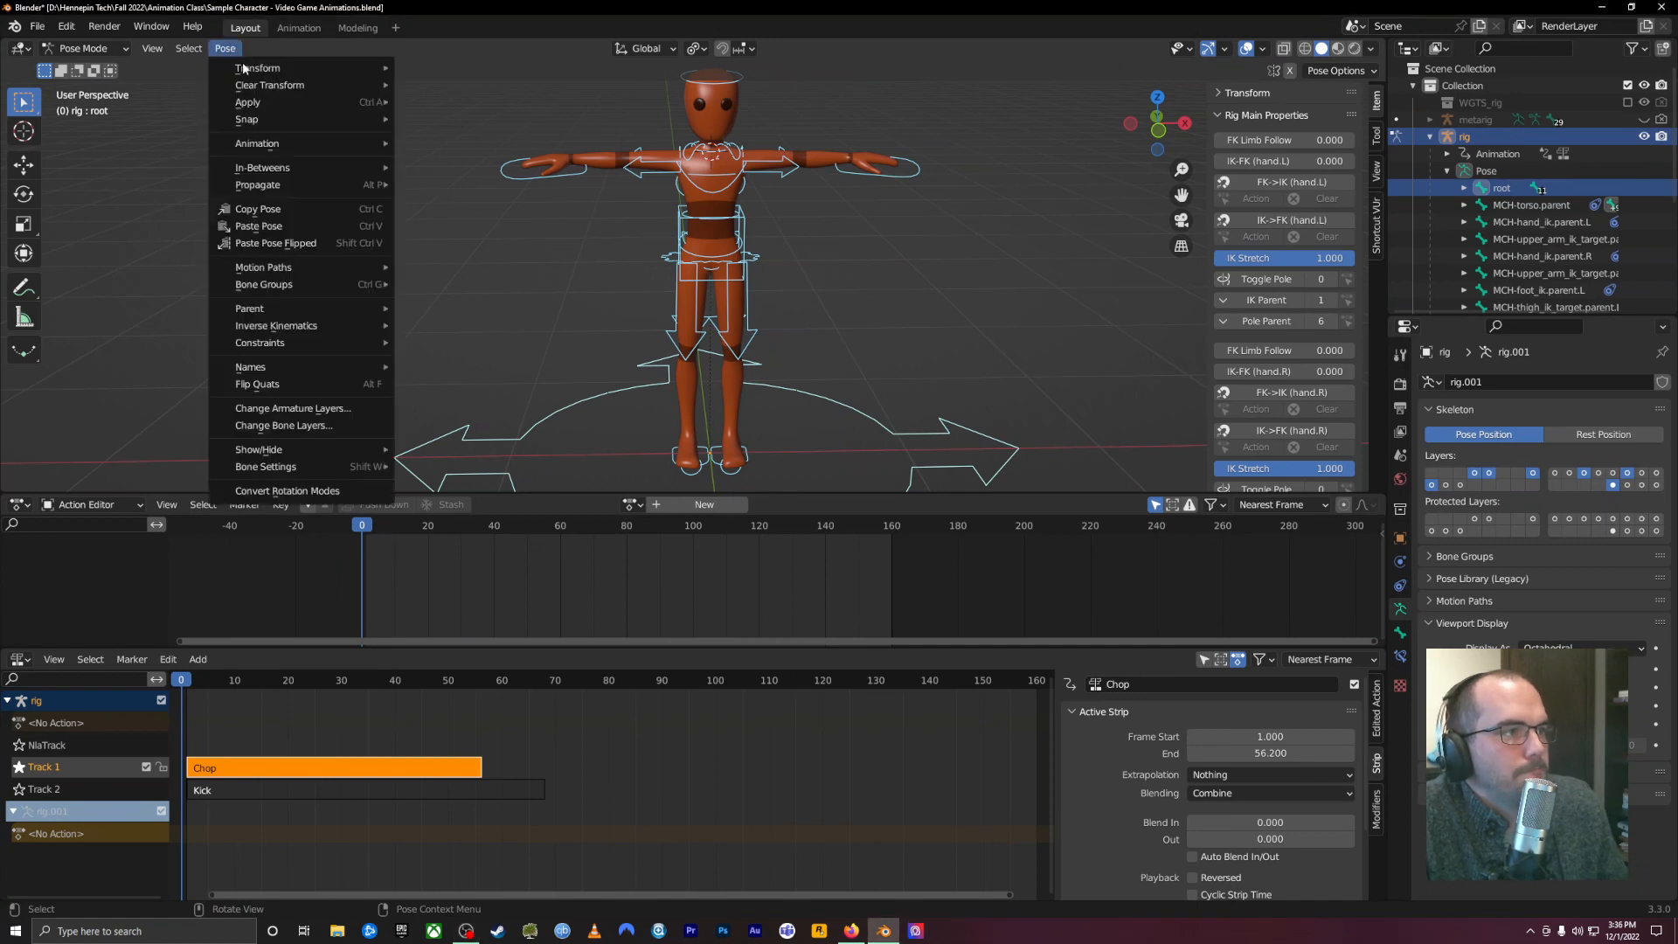
{"action": "mouse_move", "coordinate": [262, 143]}
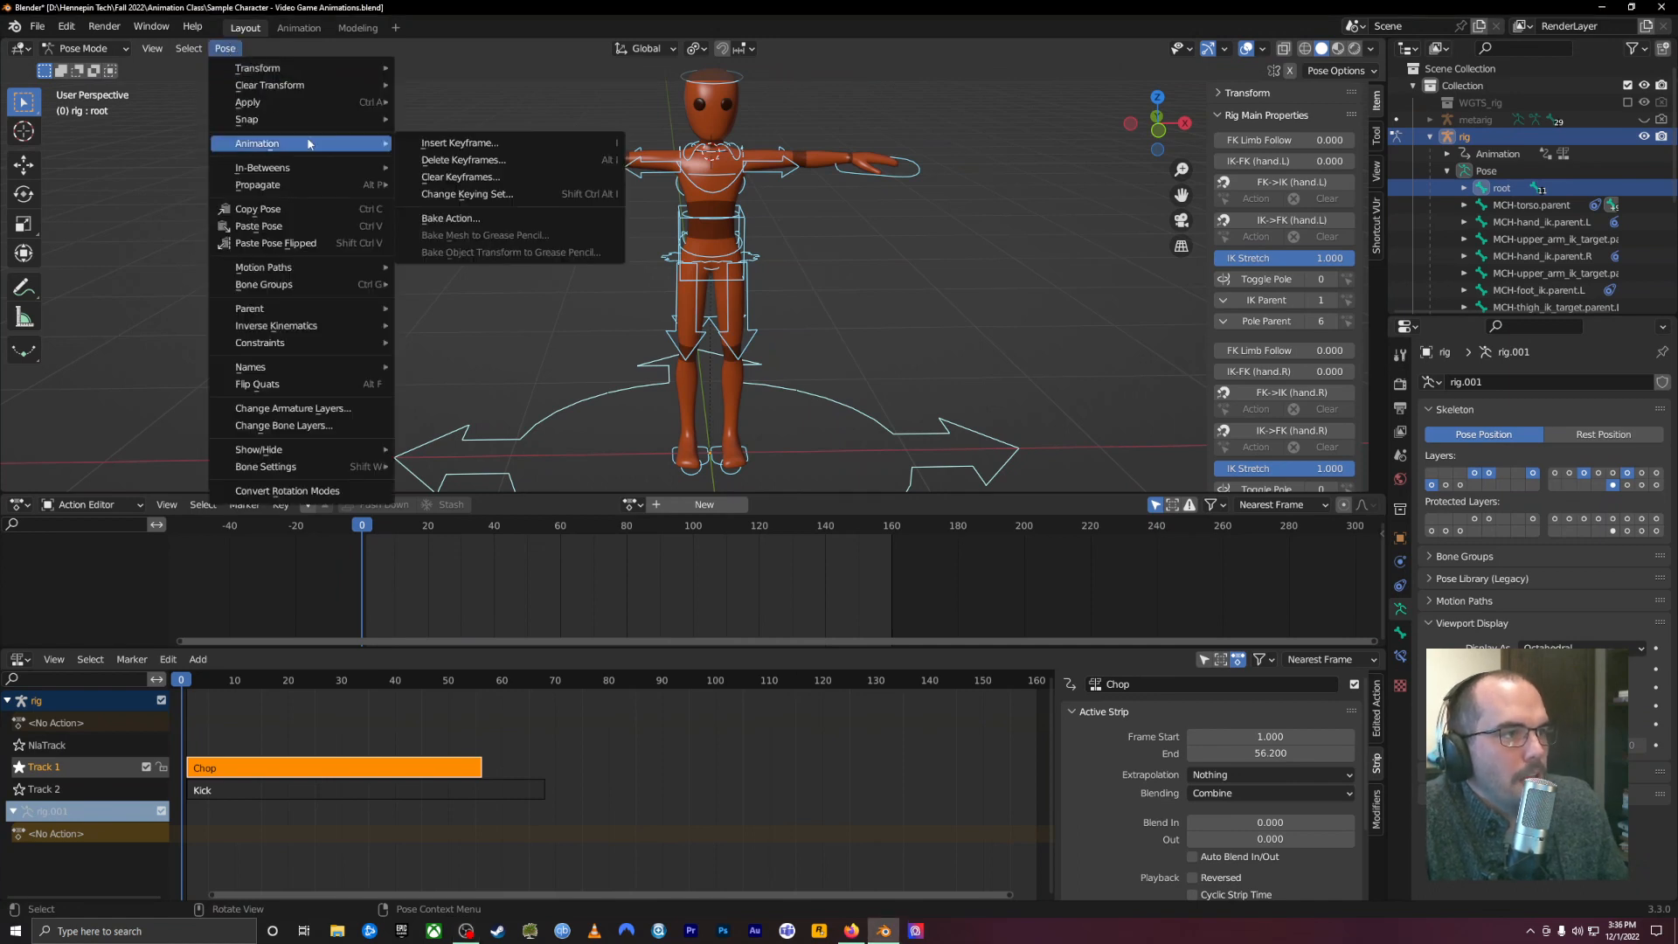
{"action": "left_click", "coordinate": [509, 219]}
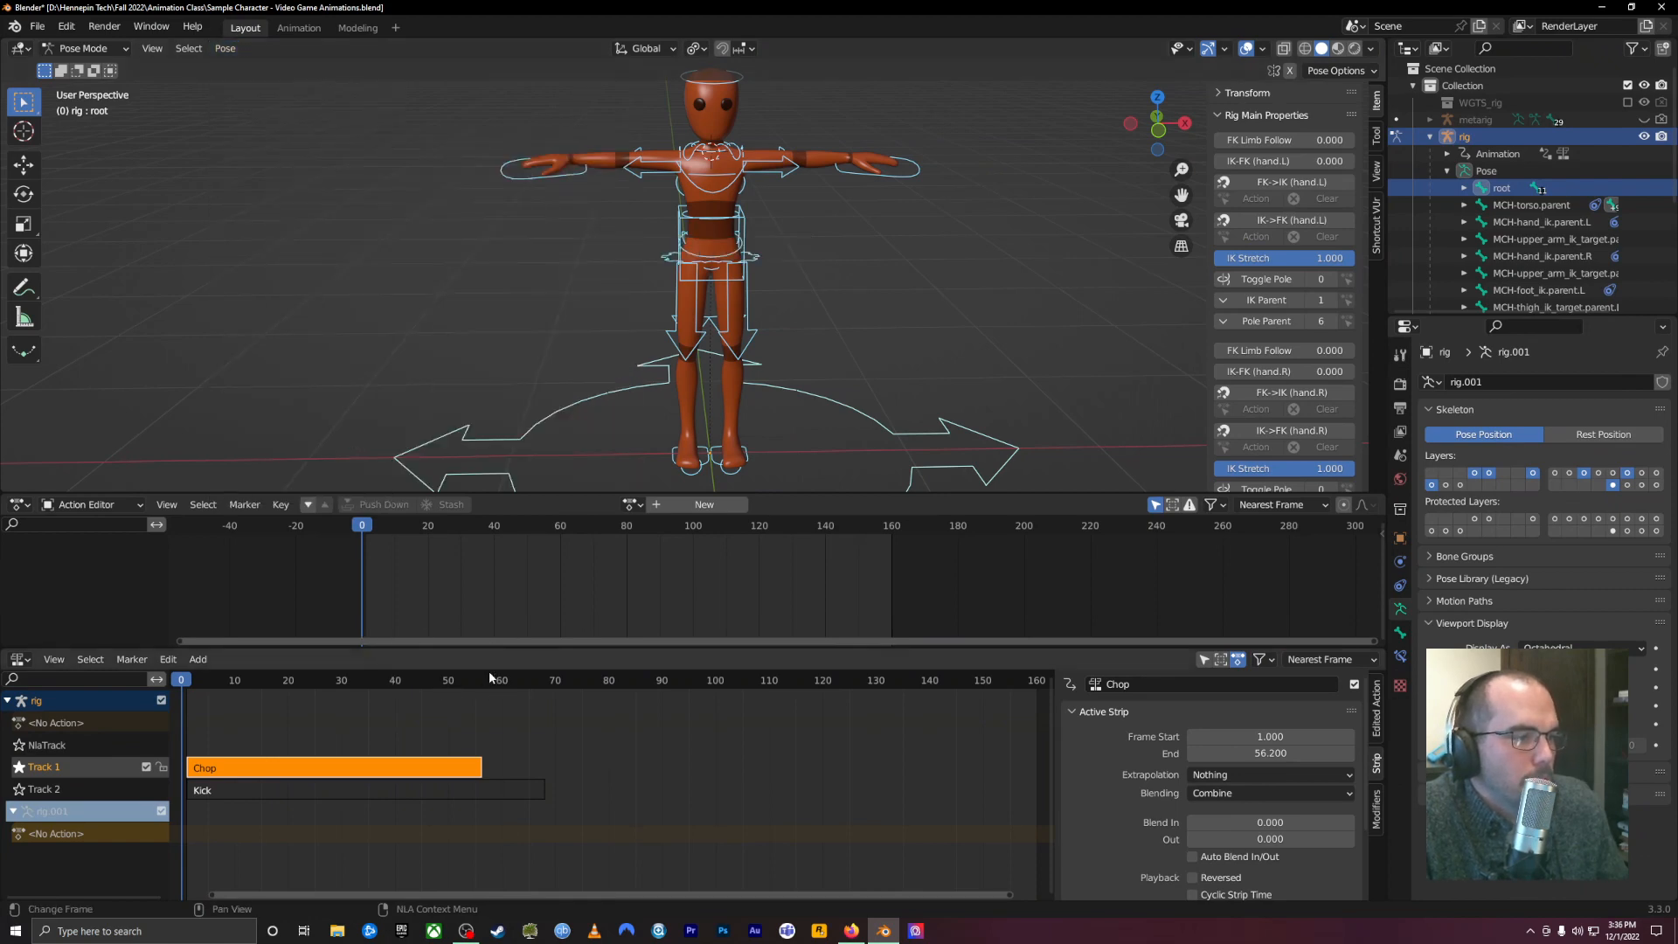
Scrub to frame 56, and bake the selected bones' pose animation into an action from frame 1 to 56.
{"action": "left_click_drag", "start_coordinate": [281, 674], "coordinate": [481, 713]}
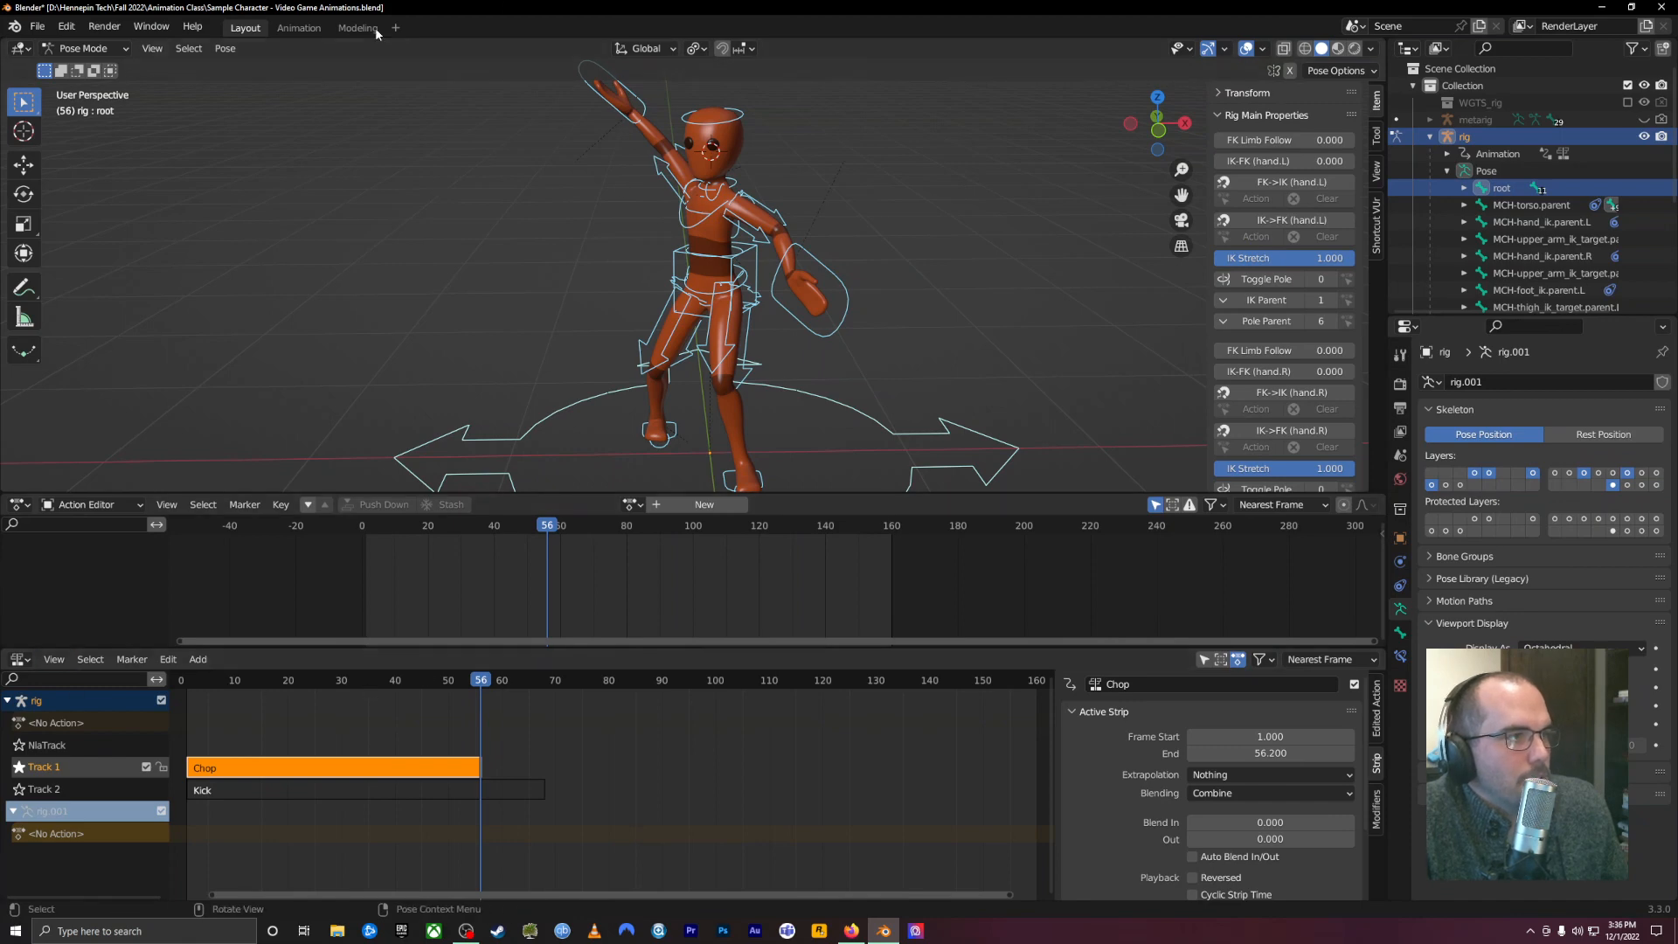
{"action": "left_click", "coordinate": [225, 49]}
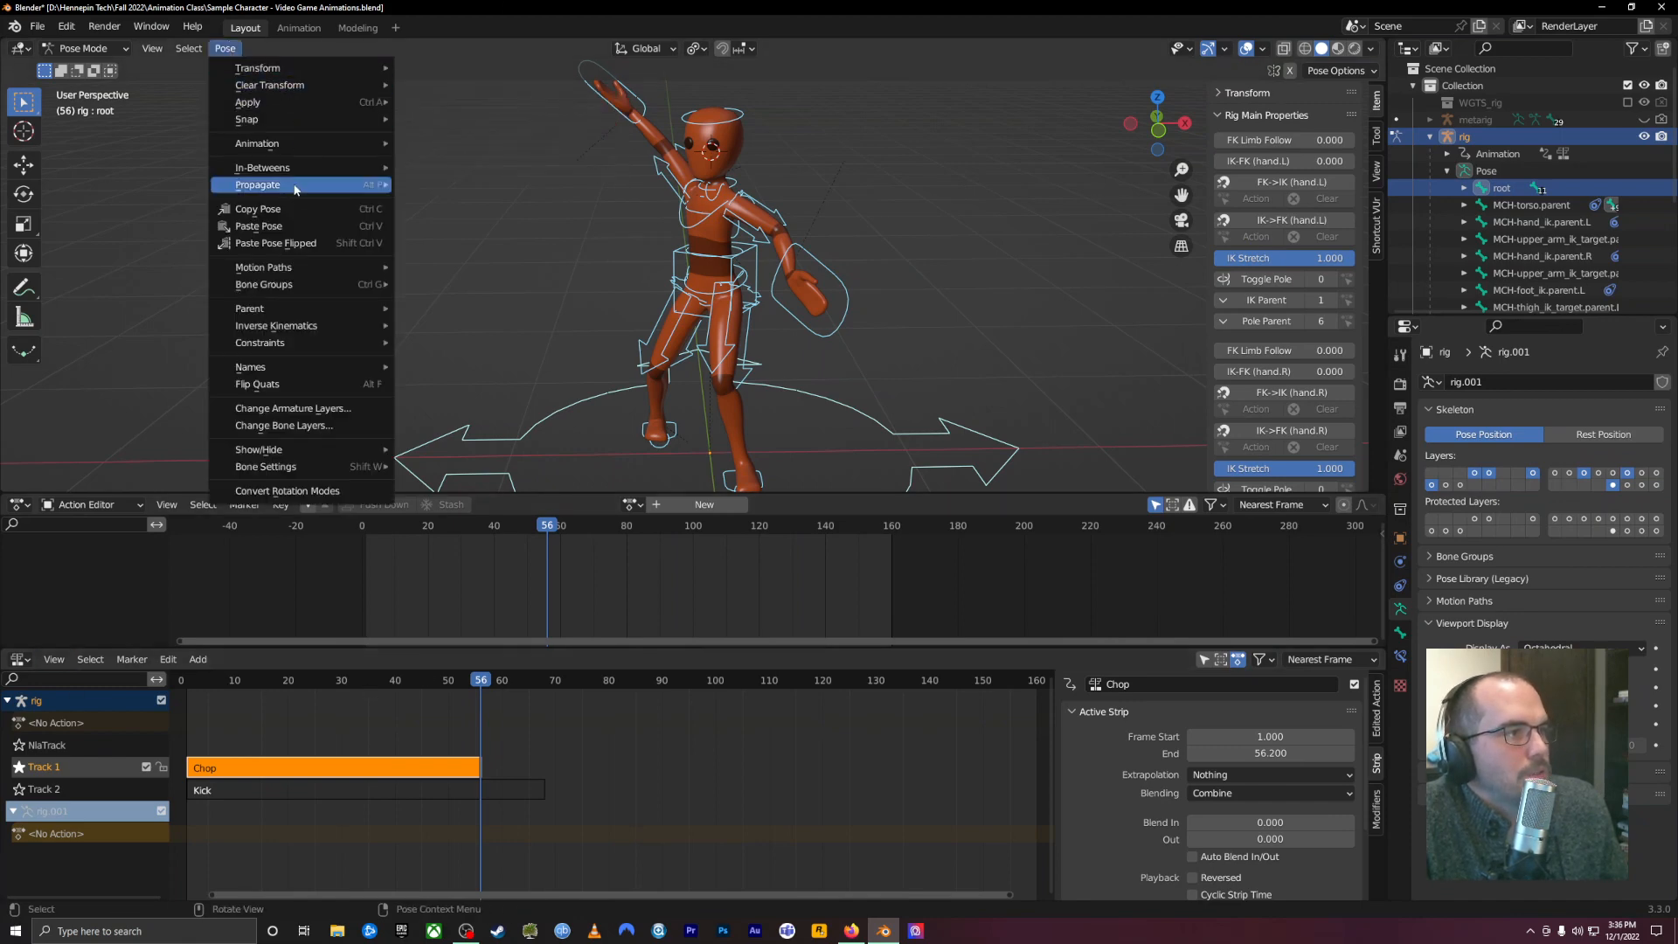
{"action": "mouse_move", "coordinate": [295, 153]}
{"action": "left_click", "coordinate": [559, 220]}
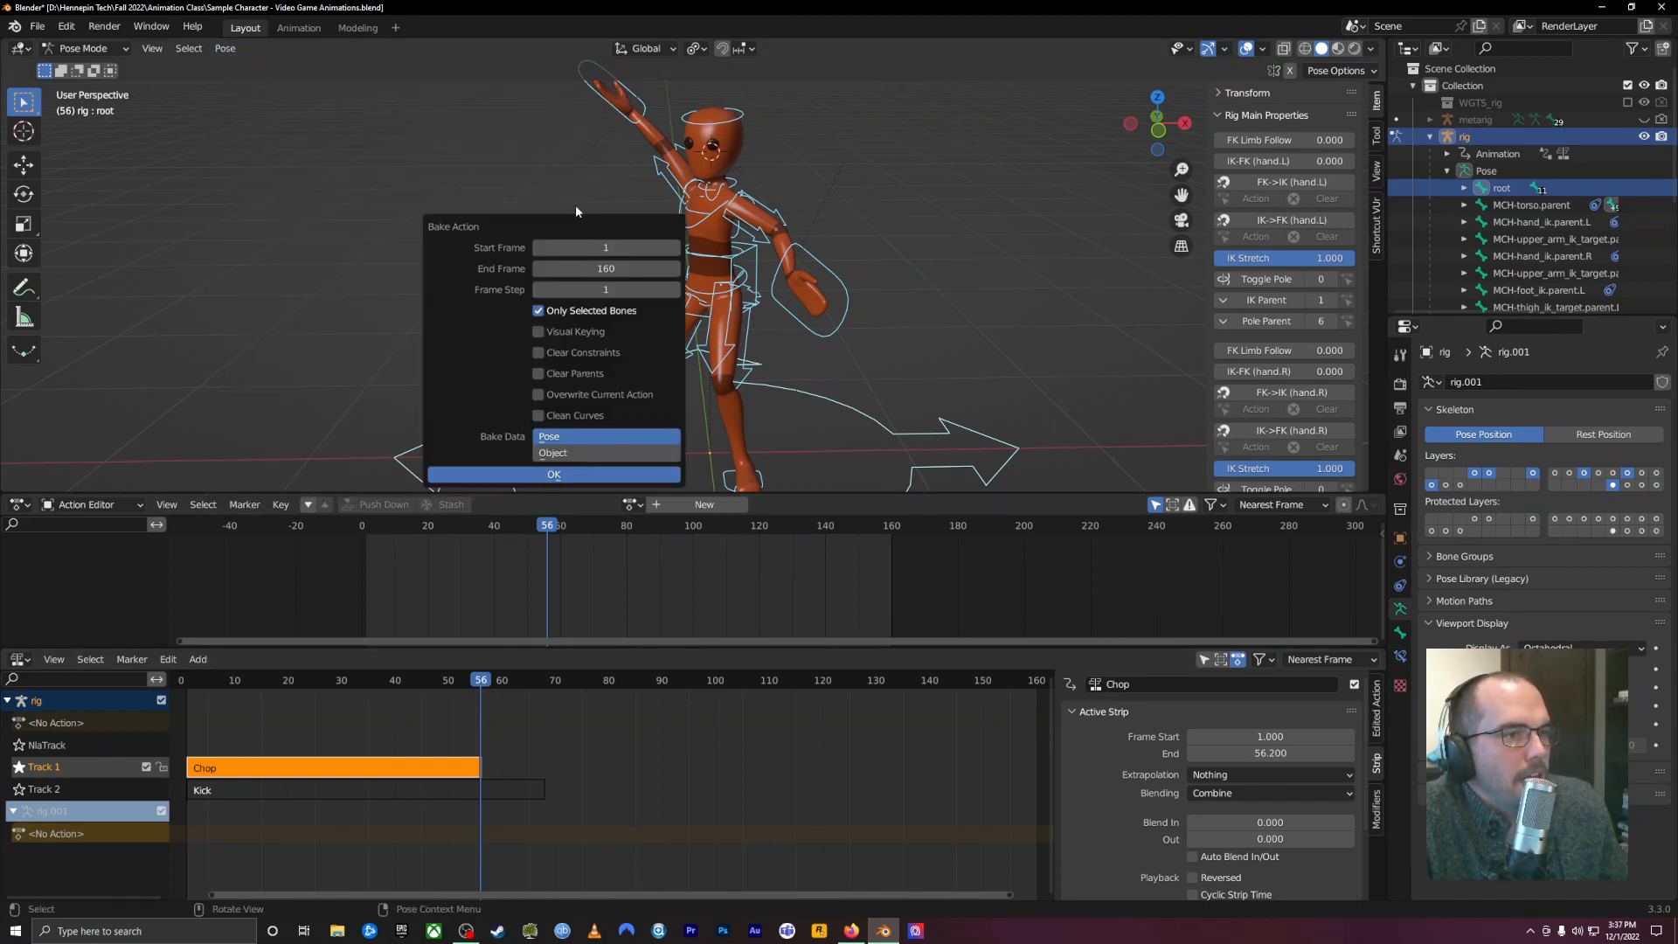
{"action": "left_click", "coordinate": [616, 268]}
{"action": "type", "text": "56"}
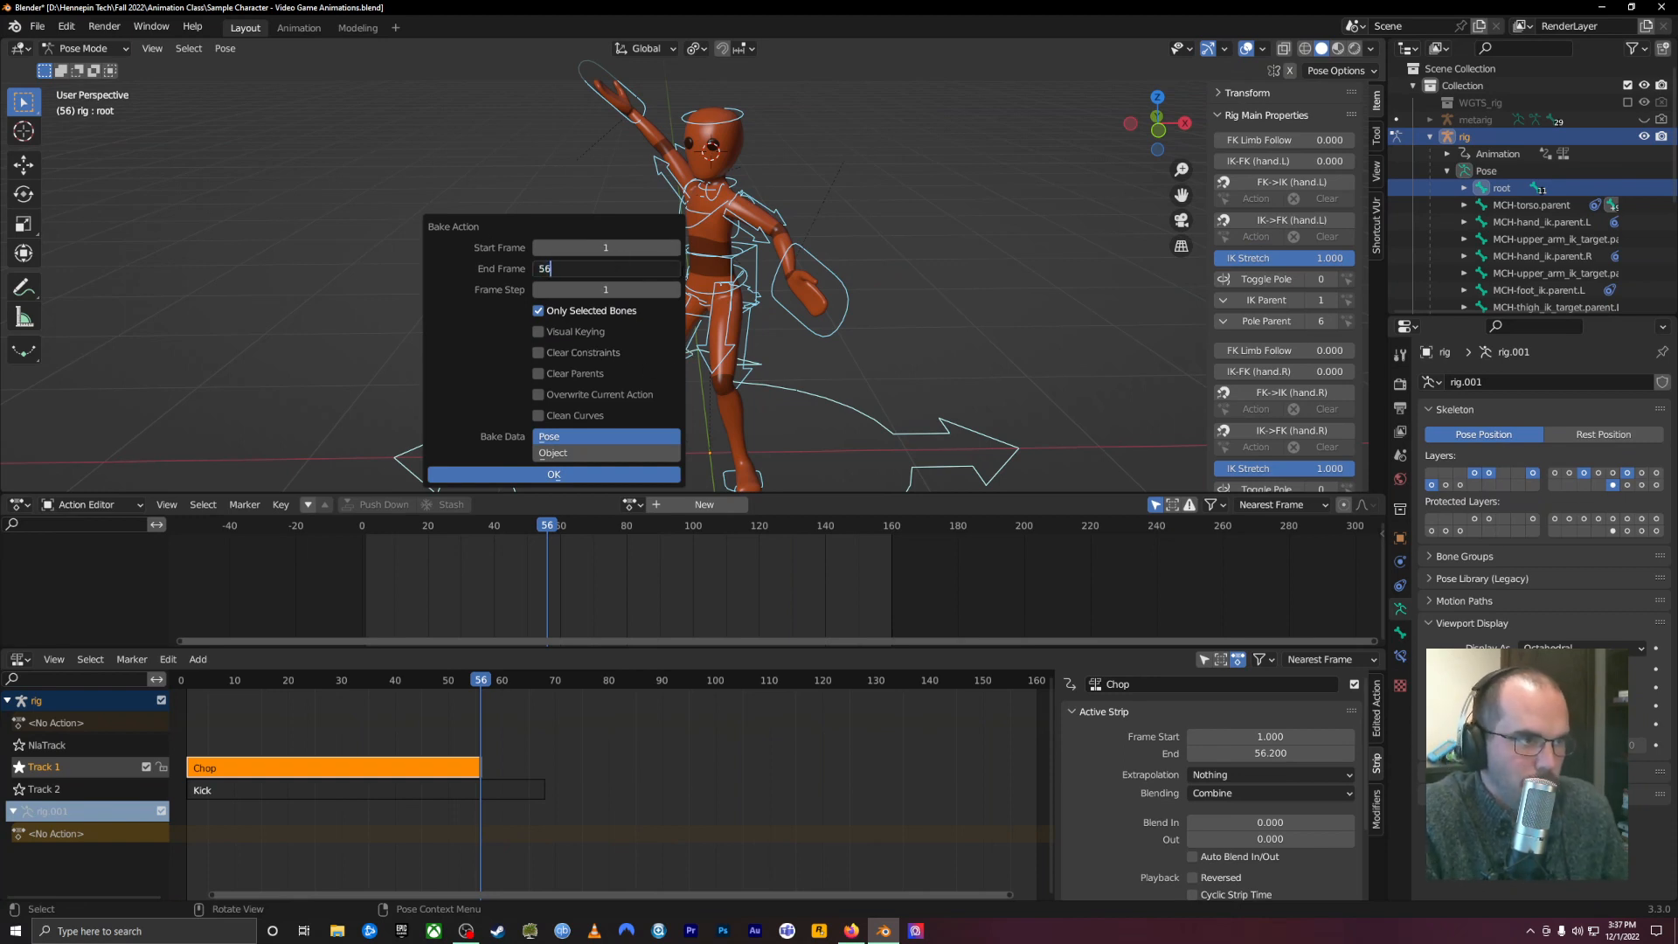
{"action": "key", "text": "Return"}
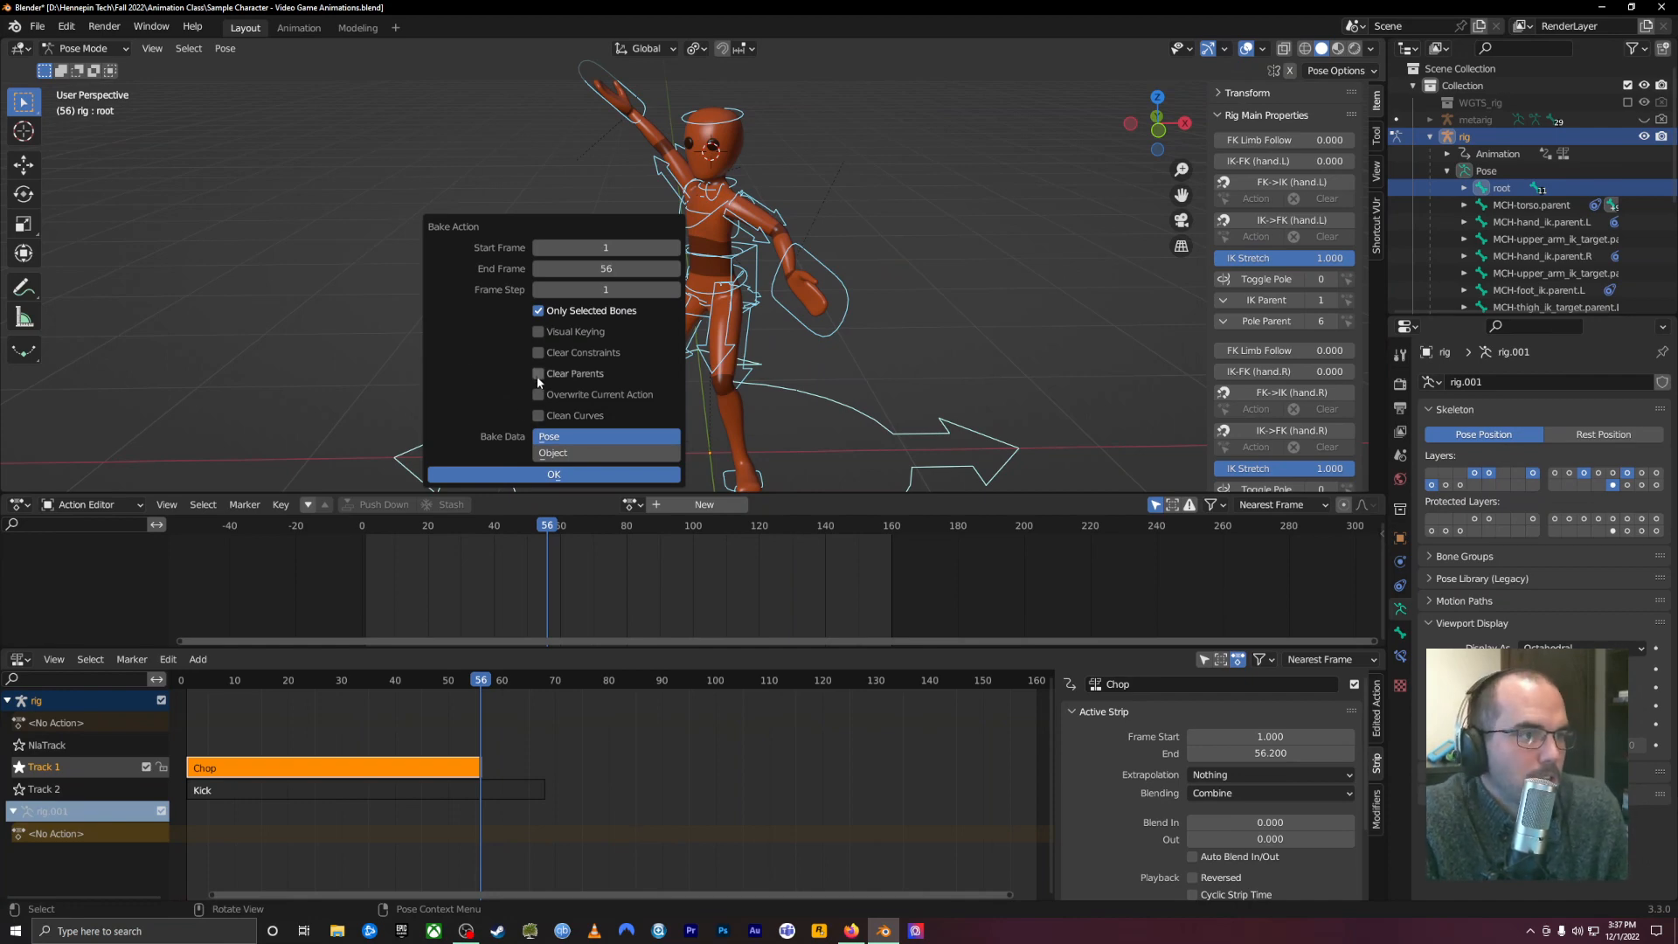
{"action": "left_click", "coordinate": [548, 475]}
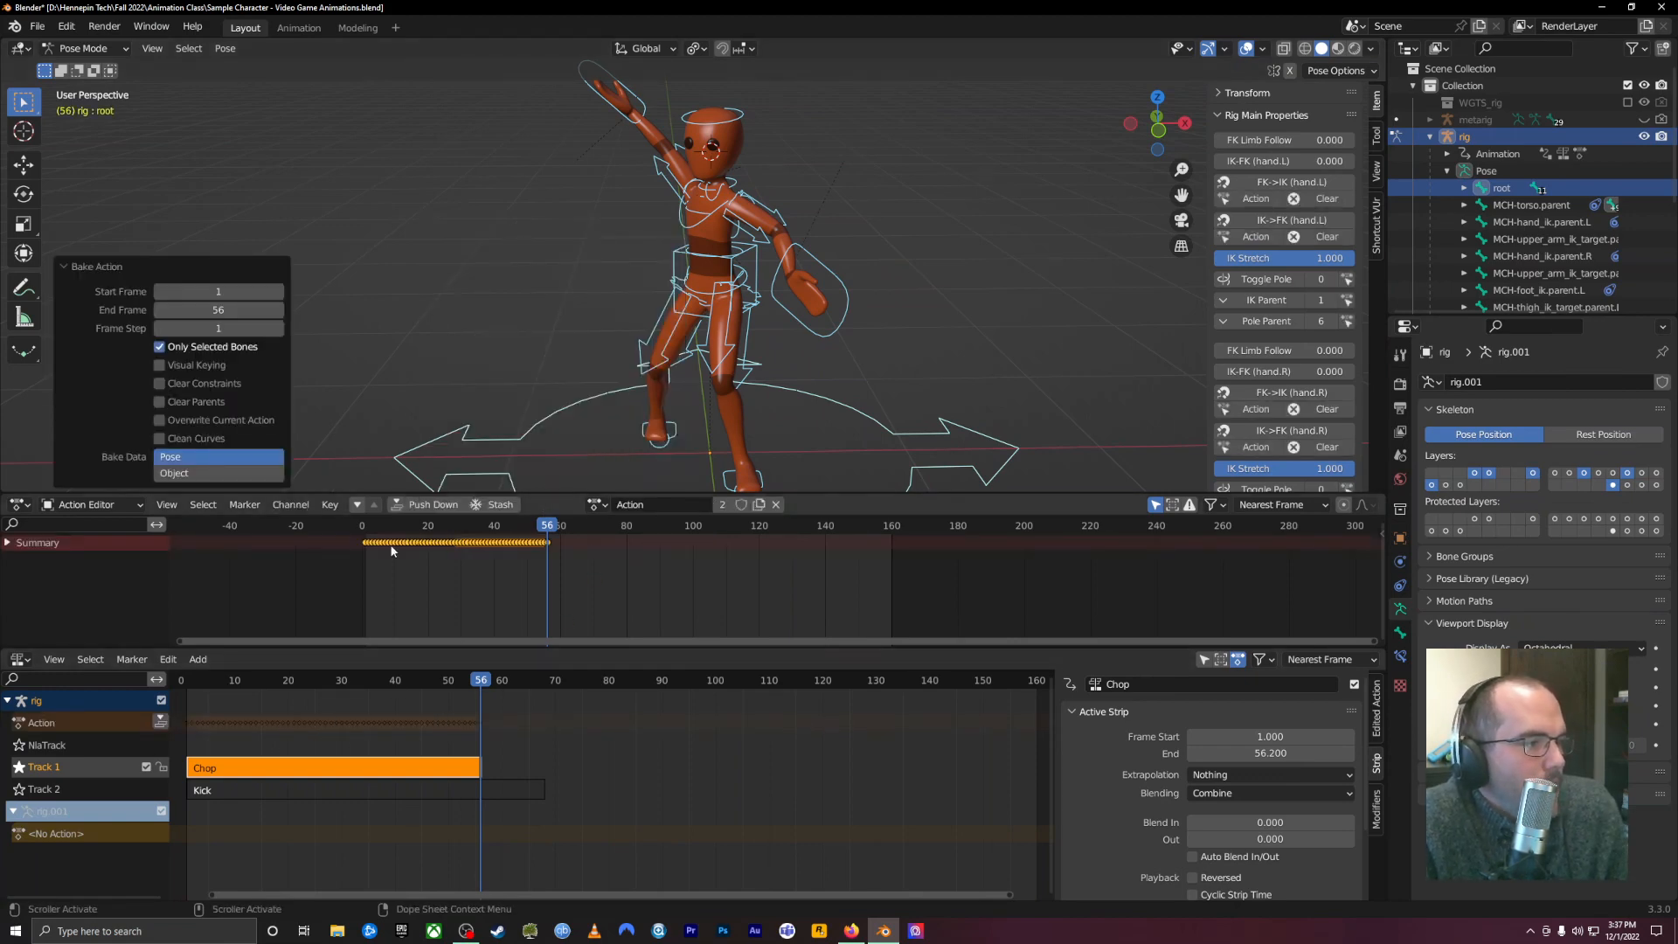
Rename the baked action to "Baked Chop" and push it down into the NLA.
{"action": "left_click_drag", "start_coordinate": [542, 527], "coordinate": [643, 527]}
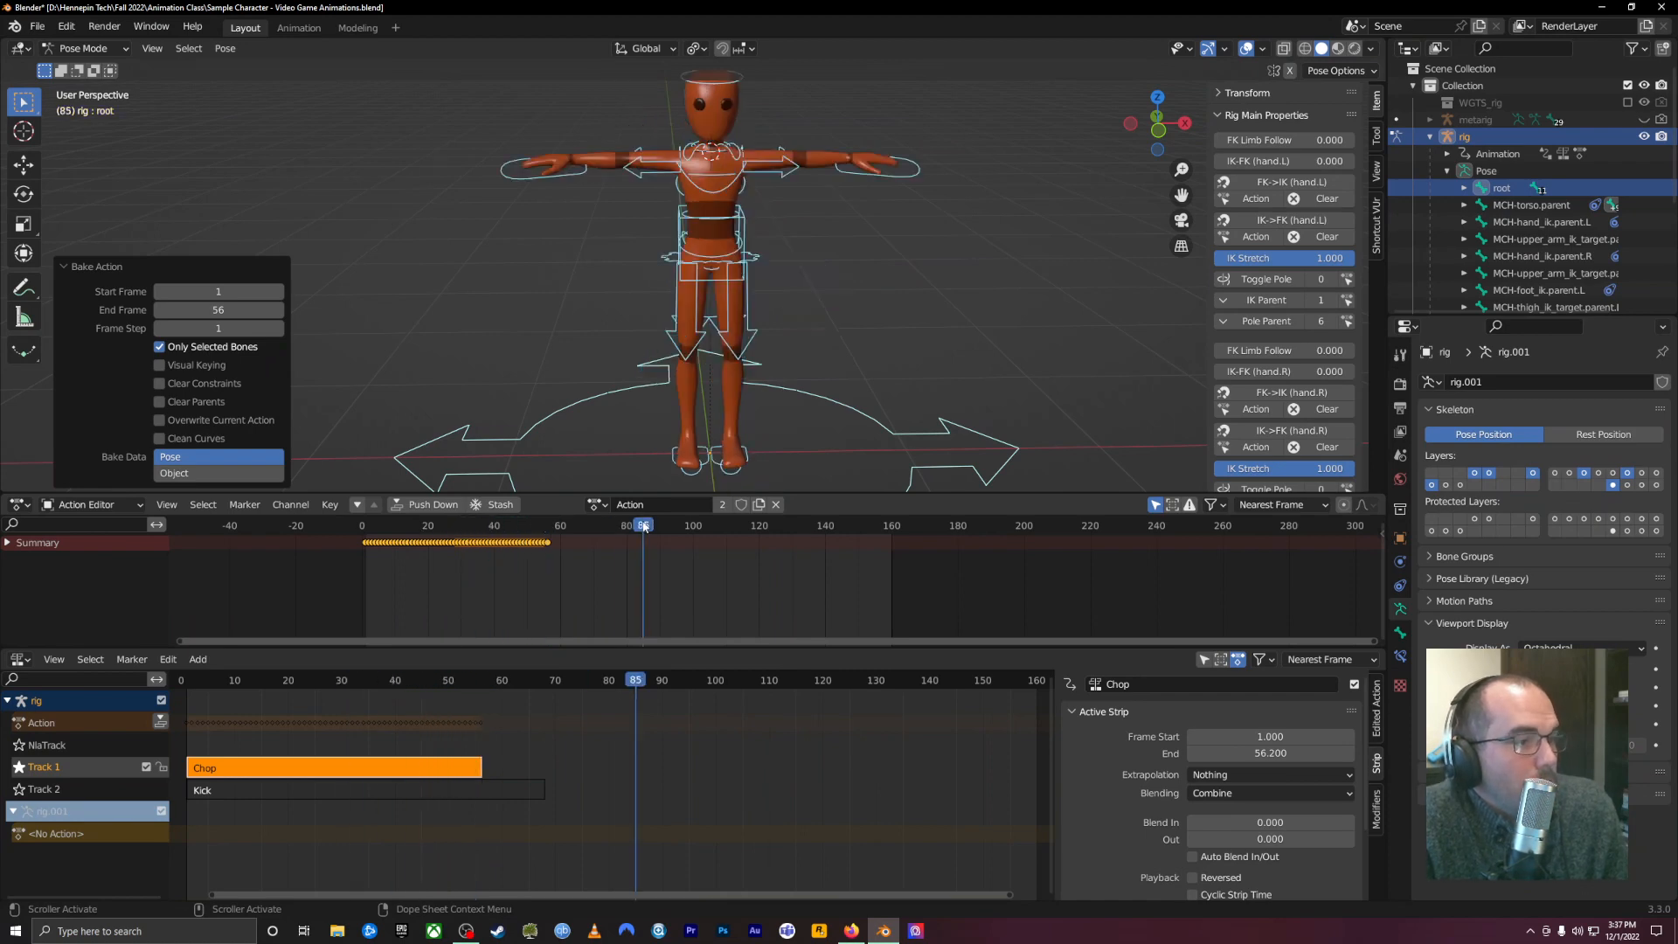
{"action": "double_click", "coordinate": [640, 505]}
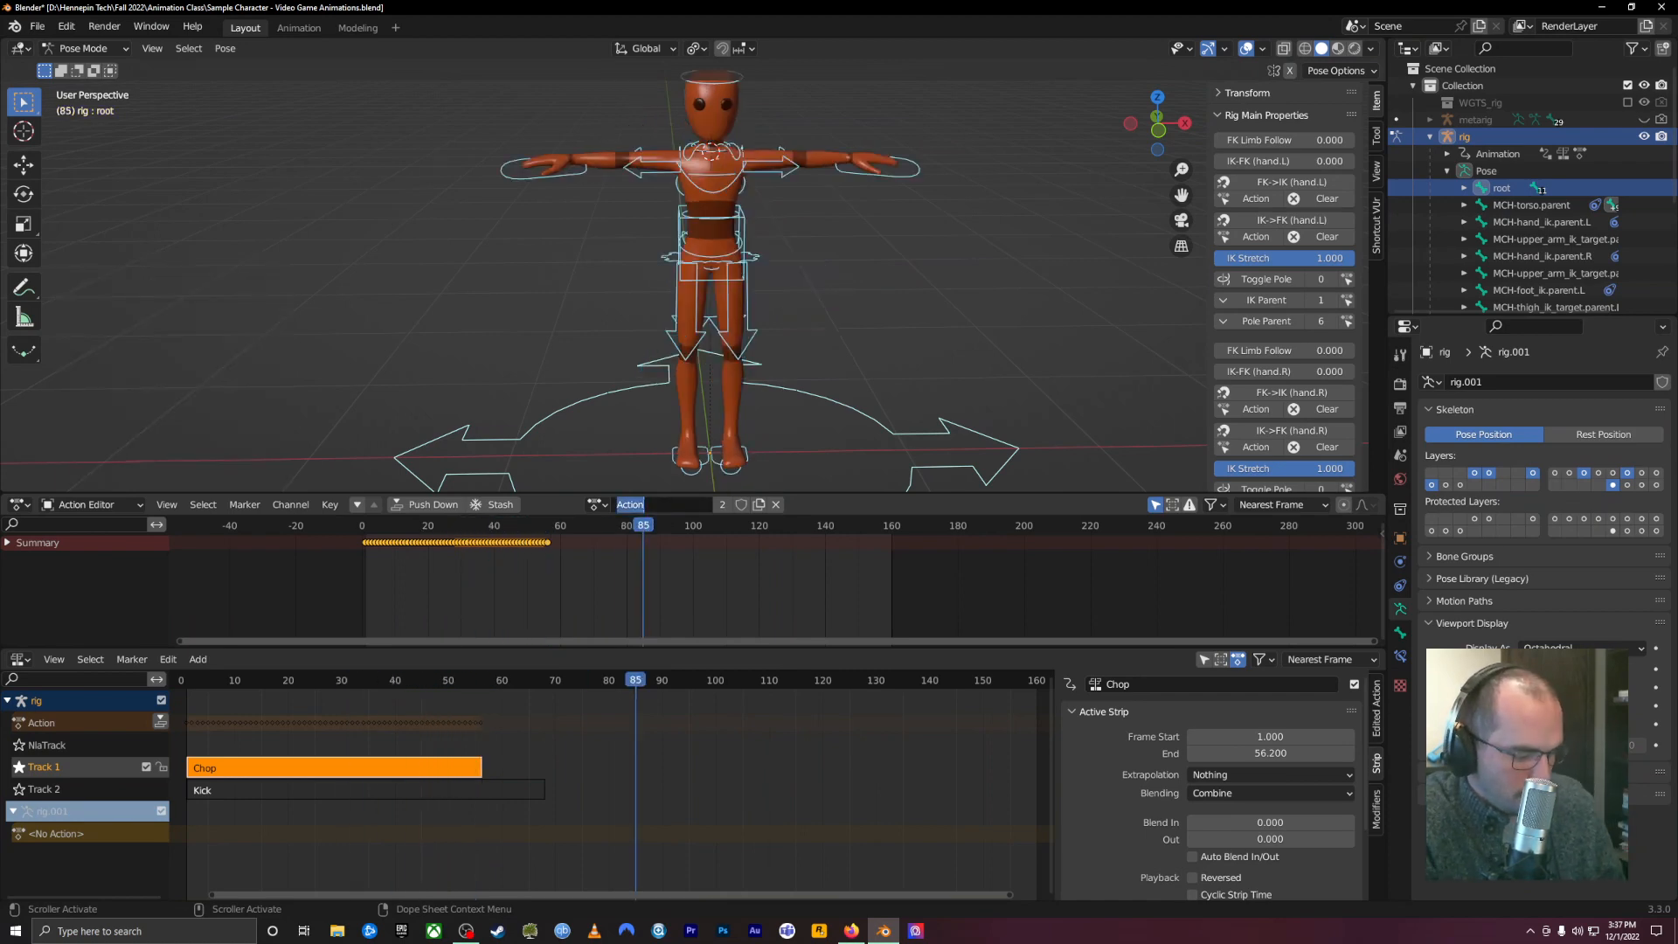
{"action": "type", "text": "Baked"}
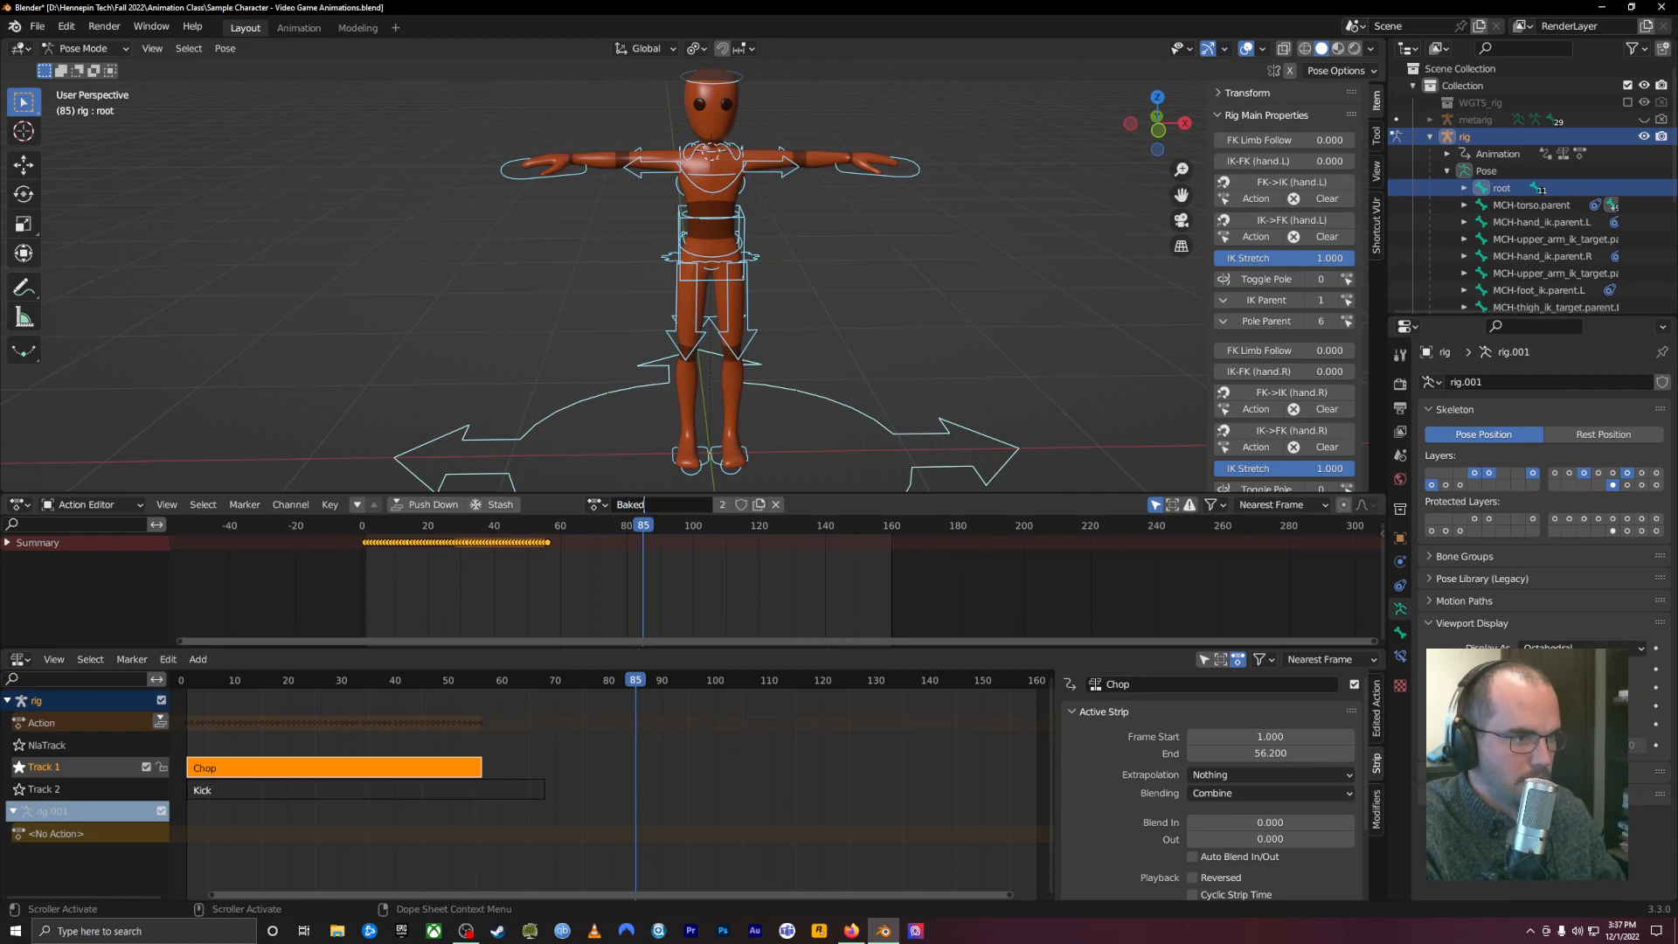
{"action": "type", "text": " Chop"}
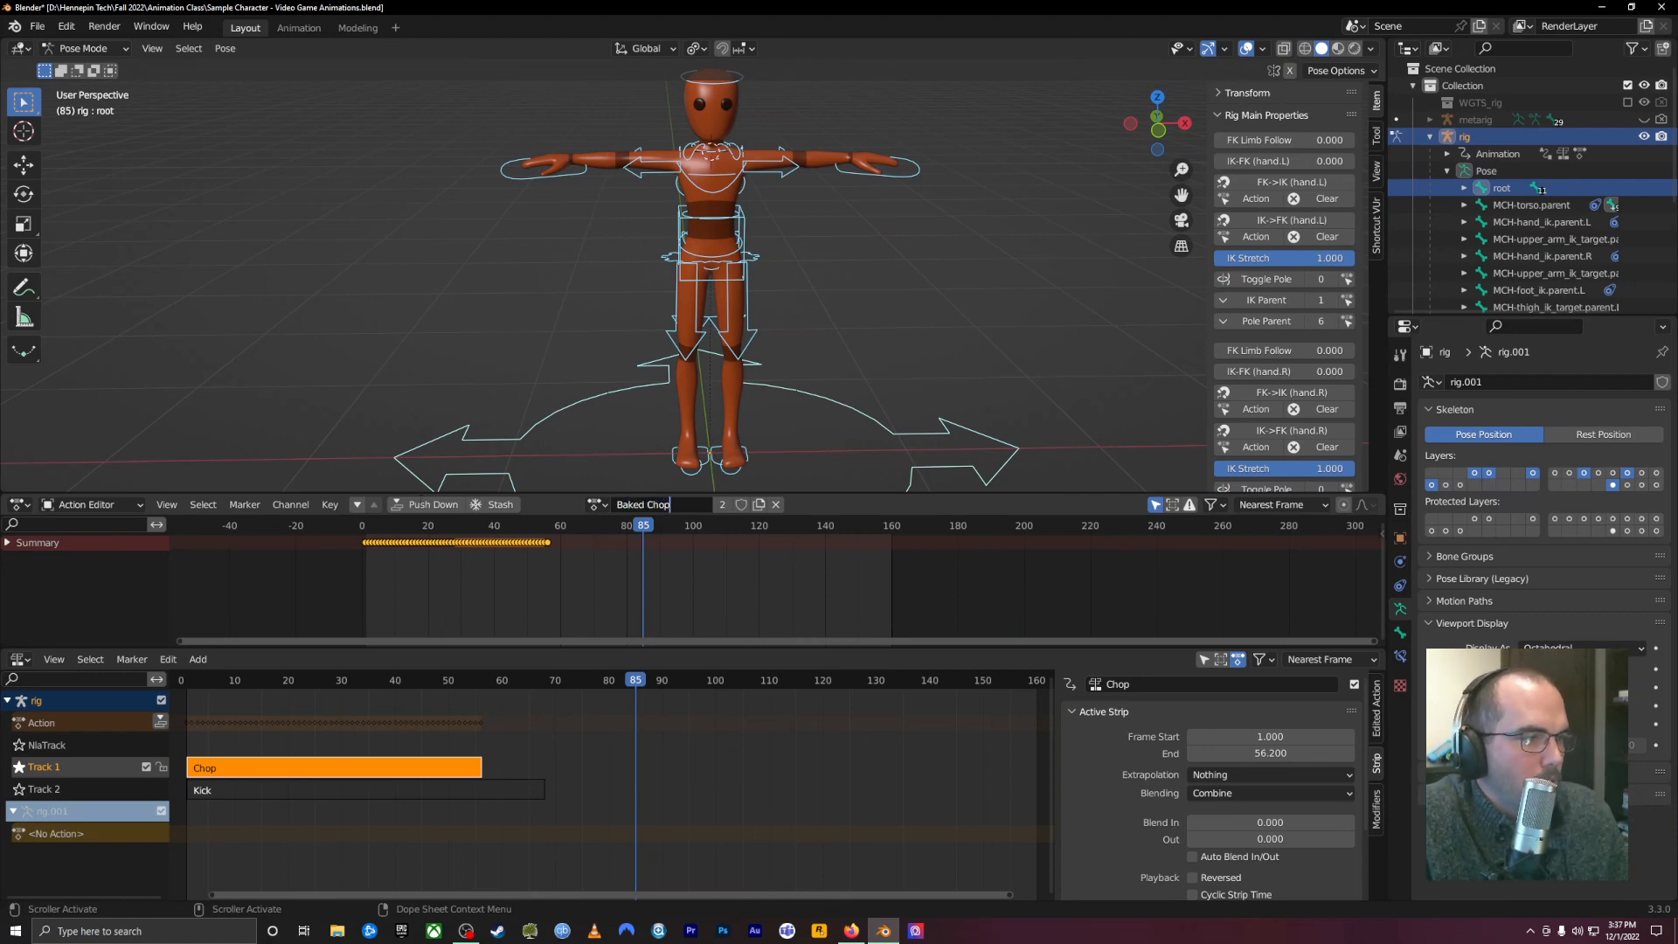
{"action": "key", "text": "Return"}
{"action": "left_click", "coordinate": [433, 504]}
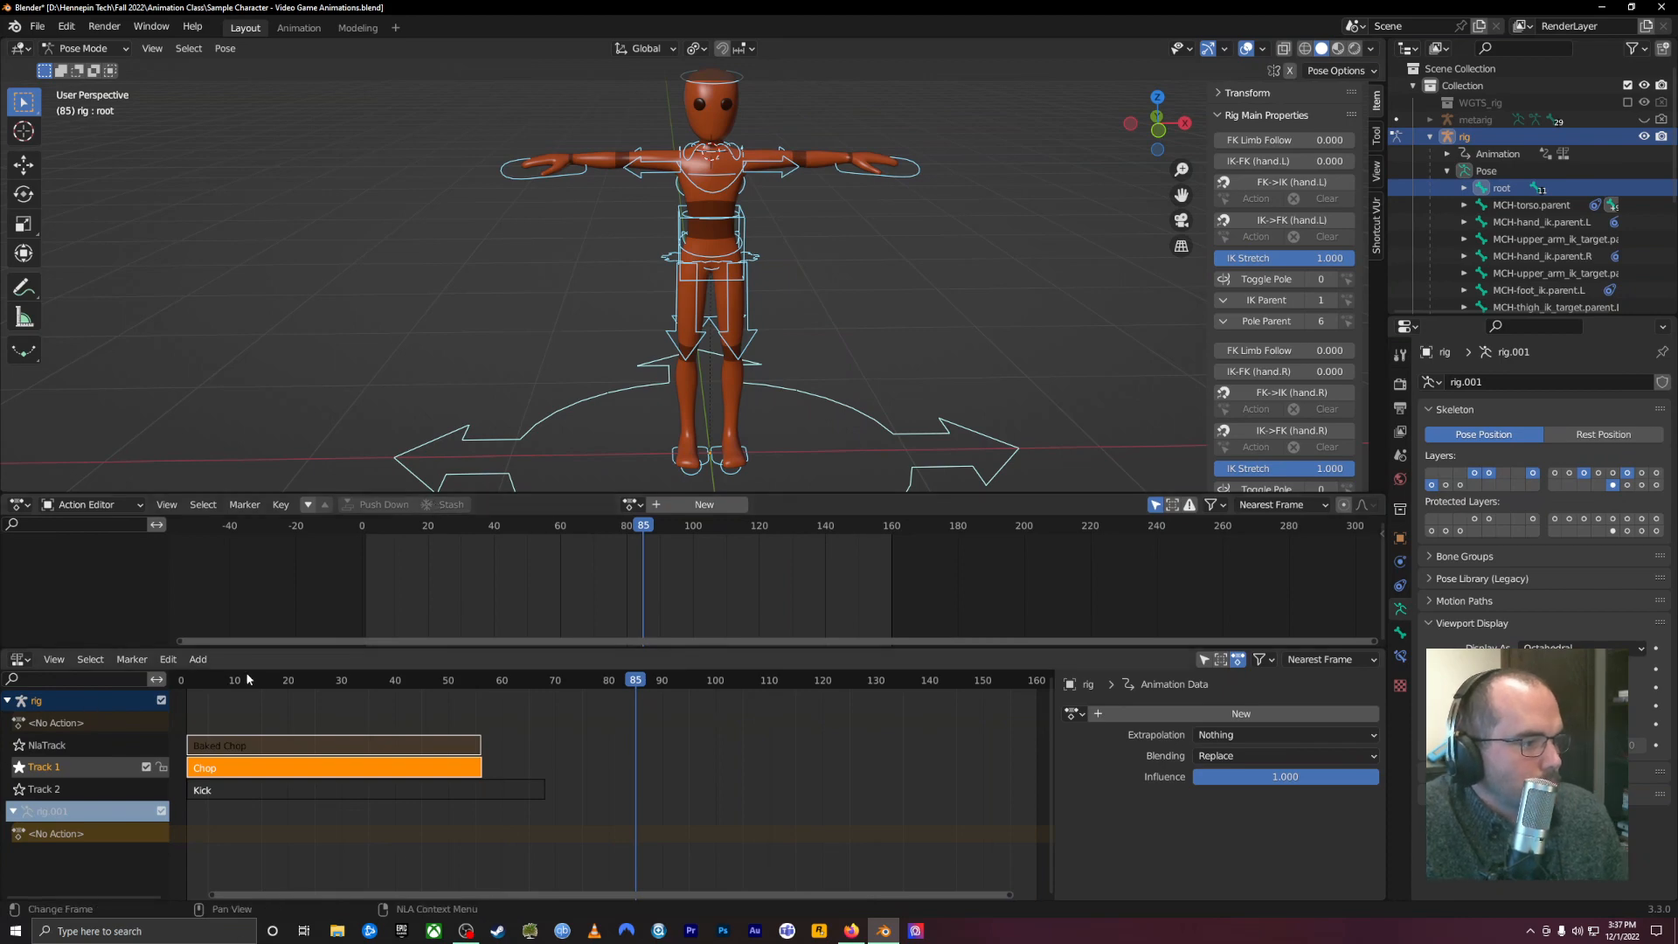
Turn off Track 1's solo, and load the Baked Chop action into the Action Editor with the current frame at 0.
{"action": "mouse_move", "coordinate": [247, 679]}
{"action": "left_mouse_down"}
{"action": "mouse_move", "coordinate": [213, 679]}
{"action": "mouse_move", "coordinate": [238, 693]}
{"action": "left_mouse_up"}
{"action": "left_click", "coordinate": [224, 747]}
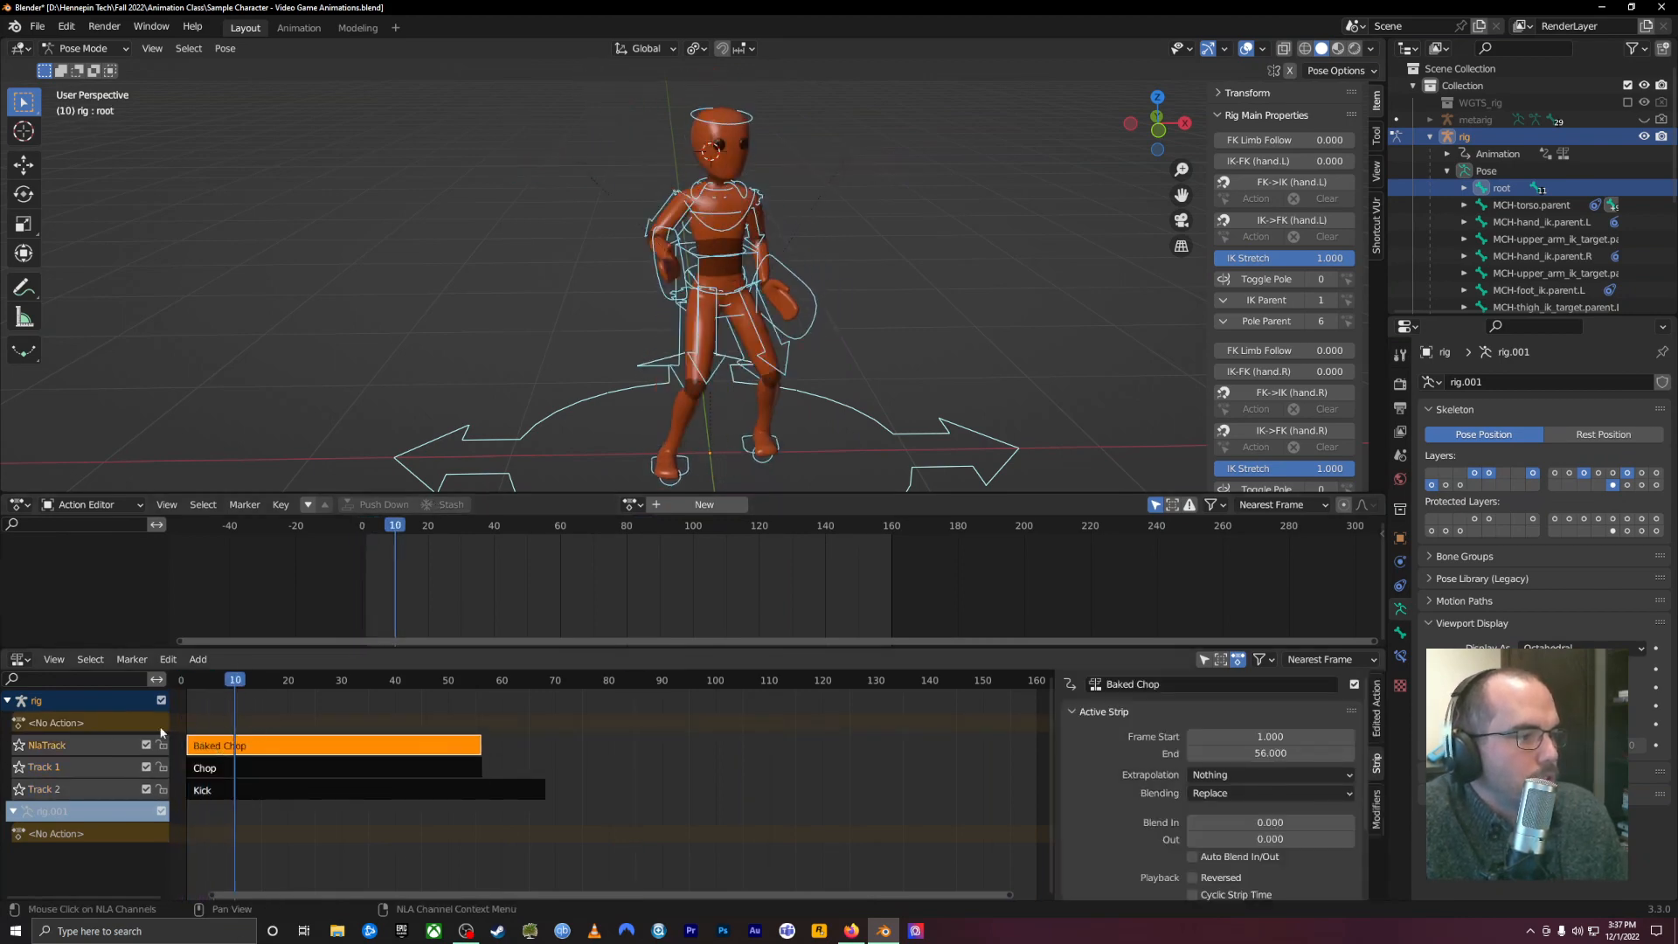
{"action": "left_click", "coordinate": [630, 505]}
{"action": "left_click", "coordinate": [664, 528]}
{"action": "left_click", "coordinate": [384, 526]}
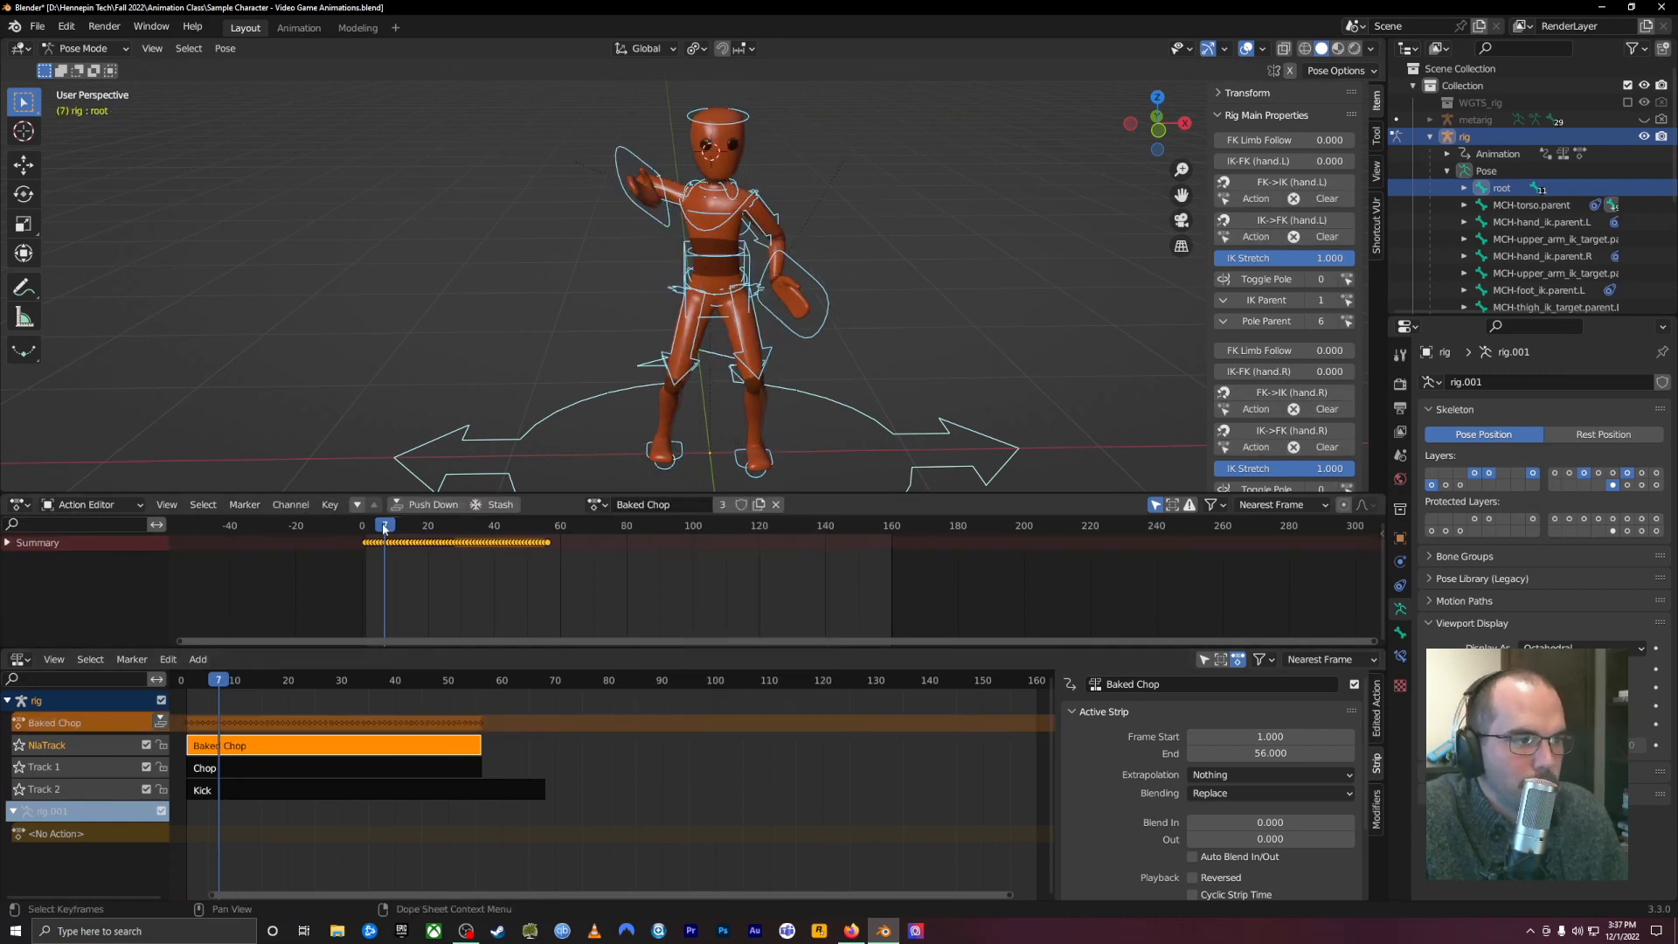
{"action": "left_click_drag", "start_coordinate": [384, 528], "coordinate": [319, 521]}
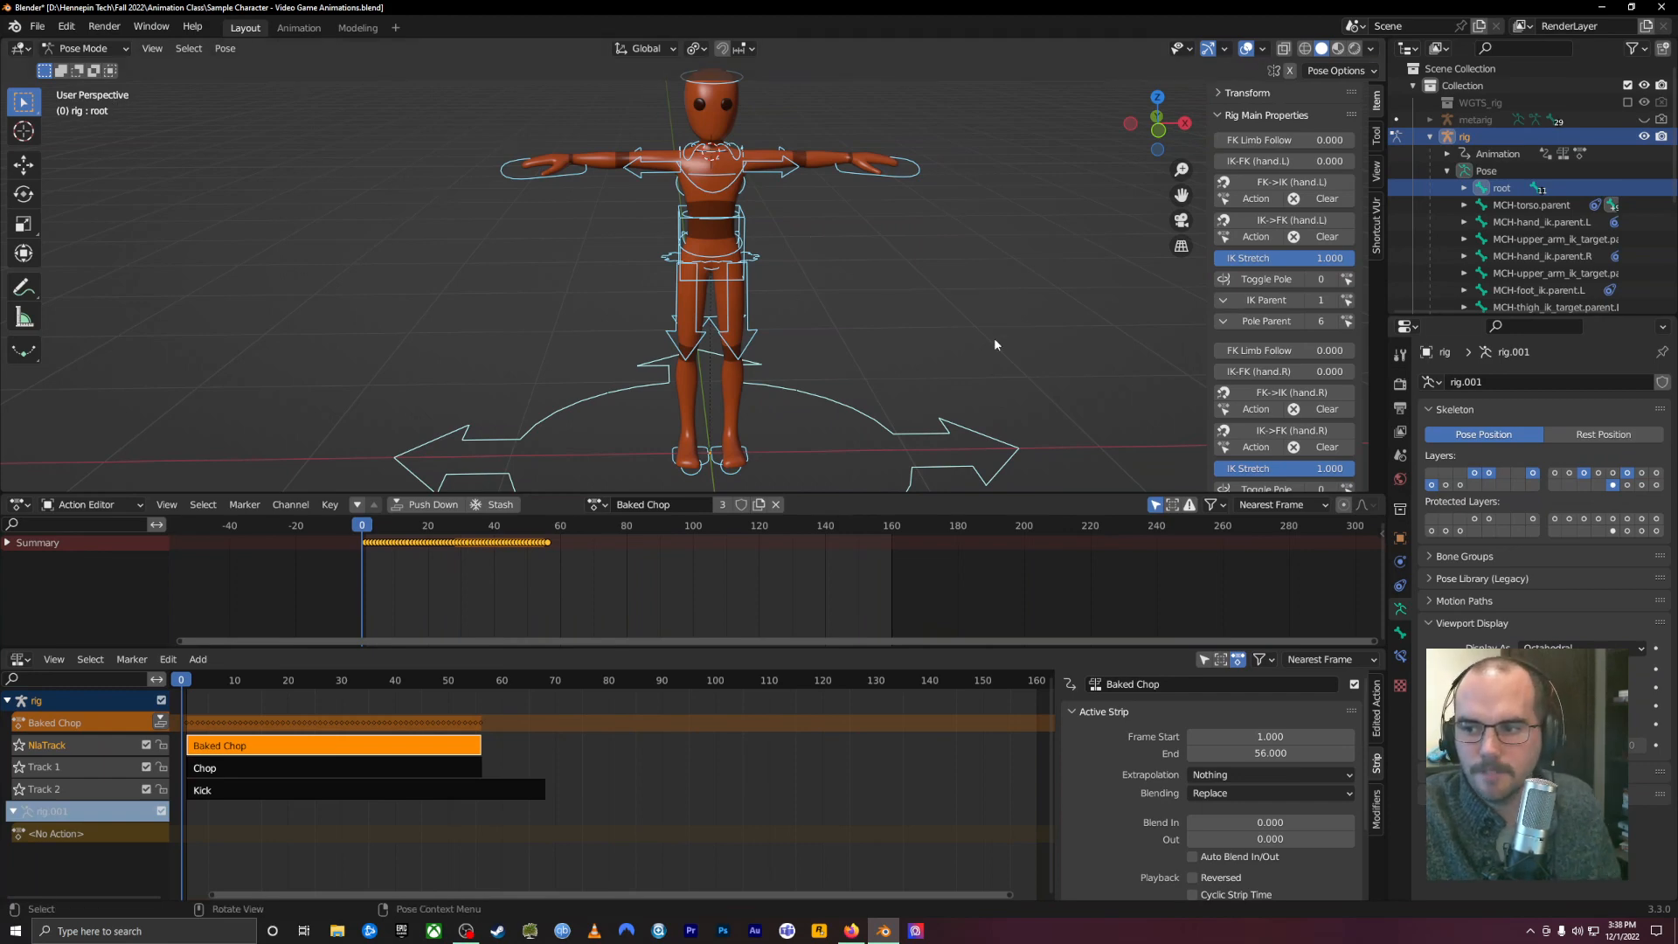
Open the FBX export settings, and reposition and enlarge the export window to show the full option list.
{"action": "left_click", "coordinate": [63, 30]}
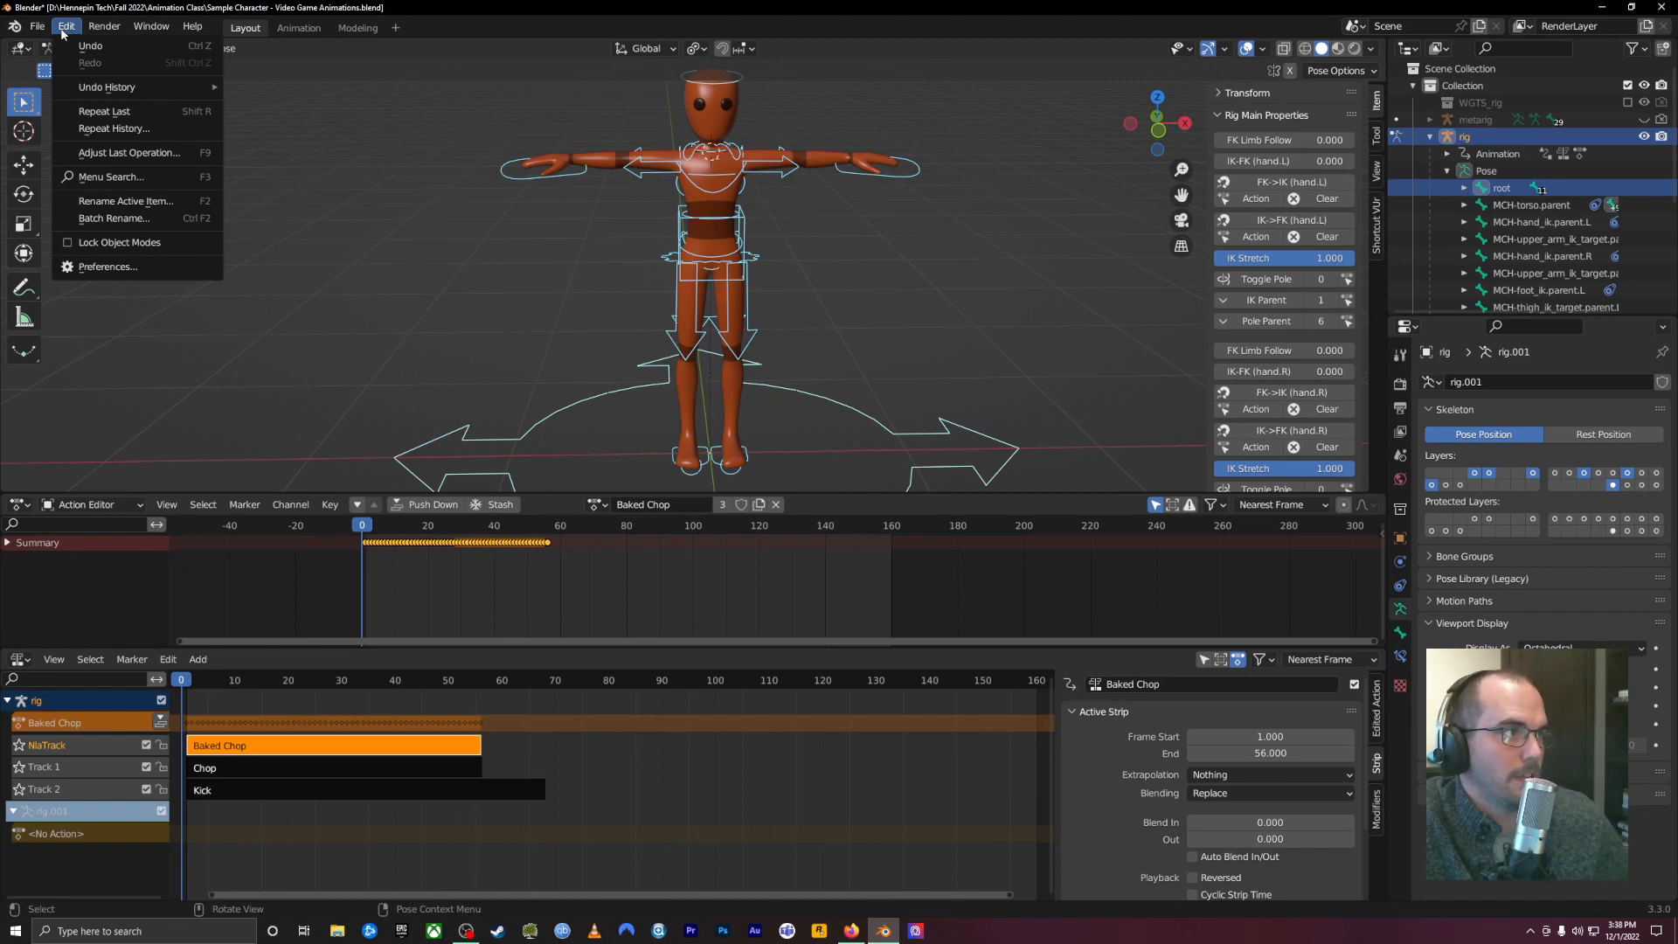
{"action": "mouse_move", "coordinate": [36, 33]}
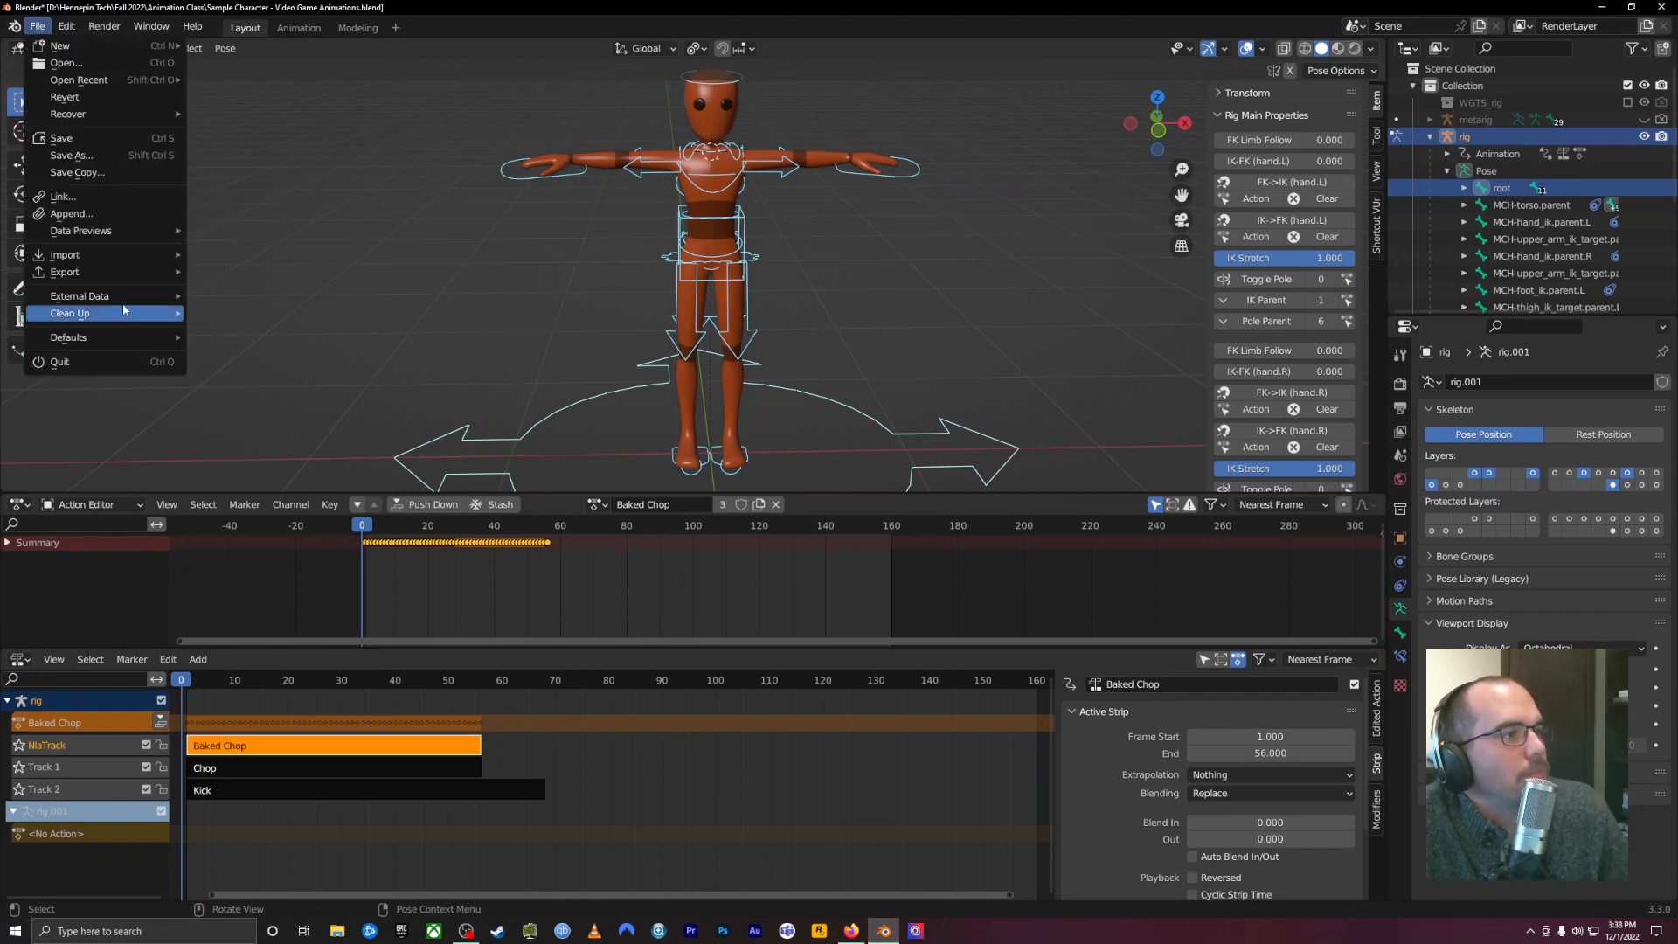
{"action": "mouse_move", "coordinate": [96, 273]}
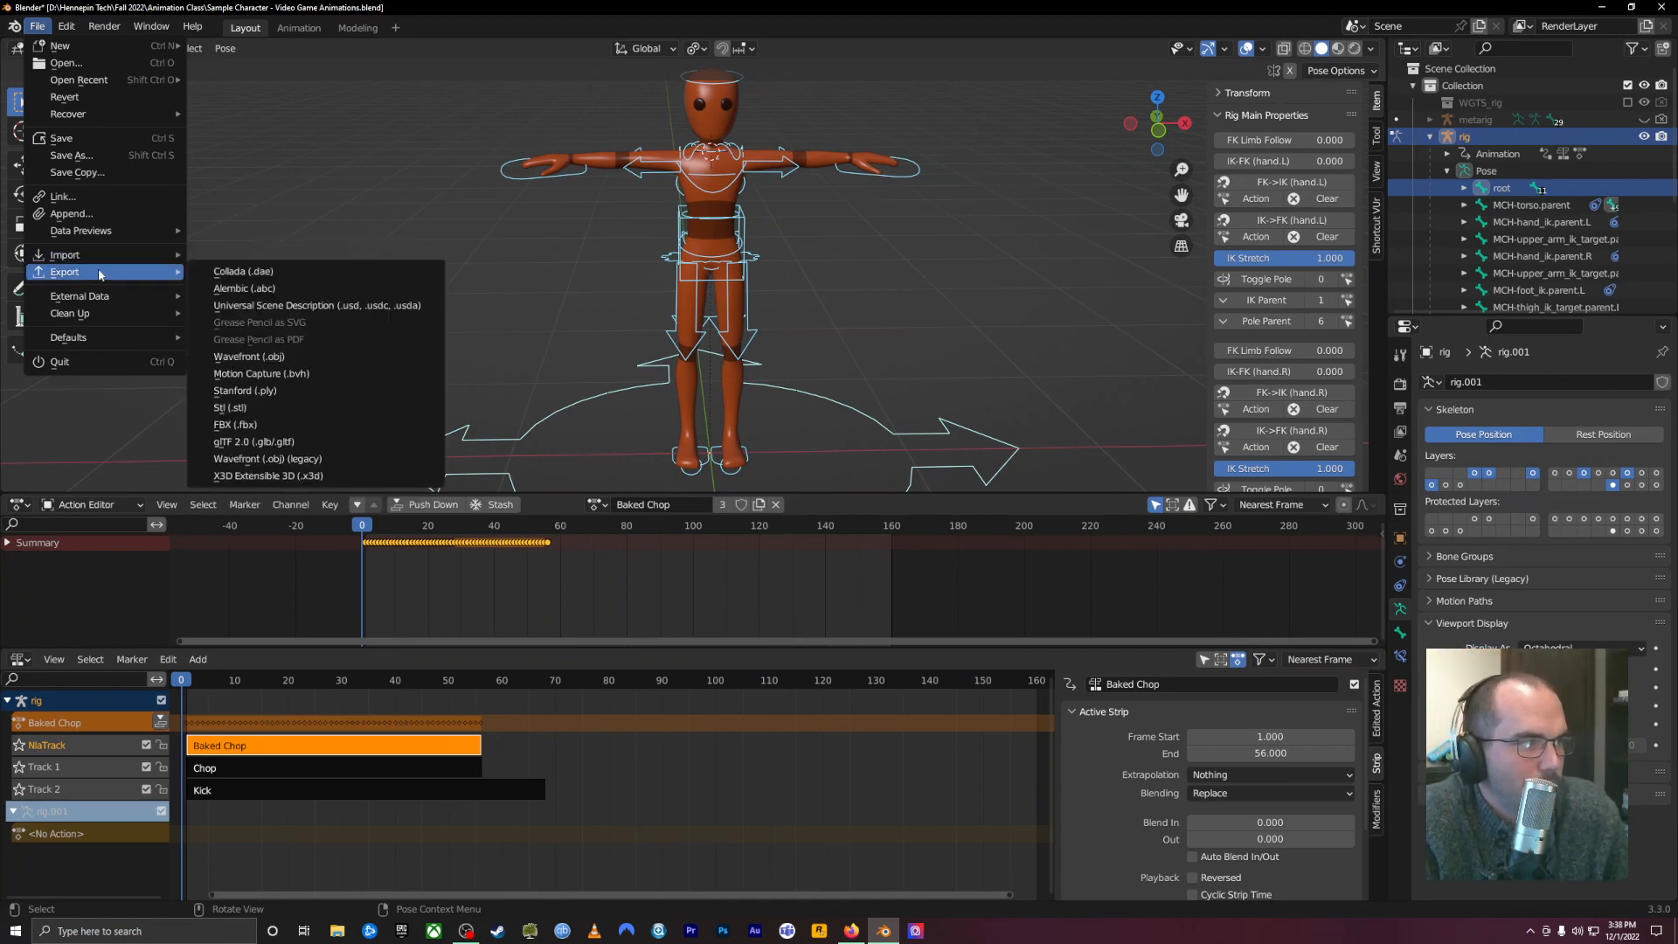
{"action": "left_click", "coordinate": [315, 425]}
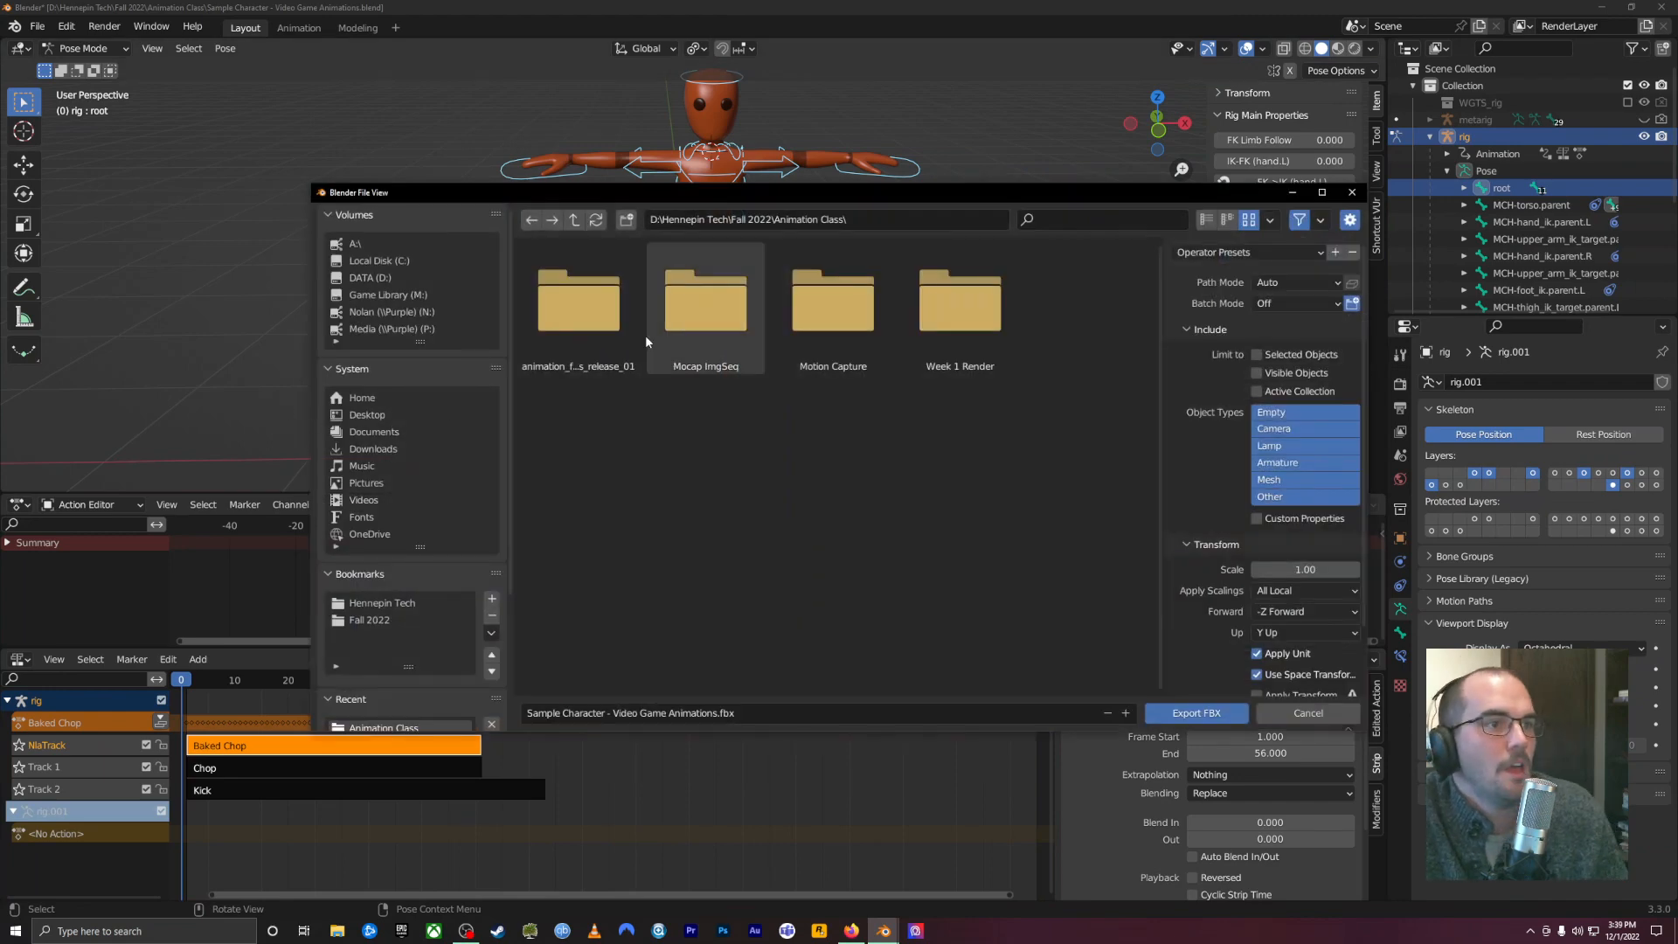
{"action": "left_click_drag", "start_coordinate": [470, 190], "coordinate": [400, 167]}
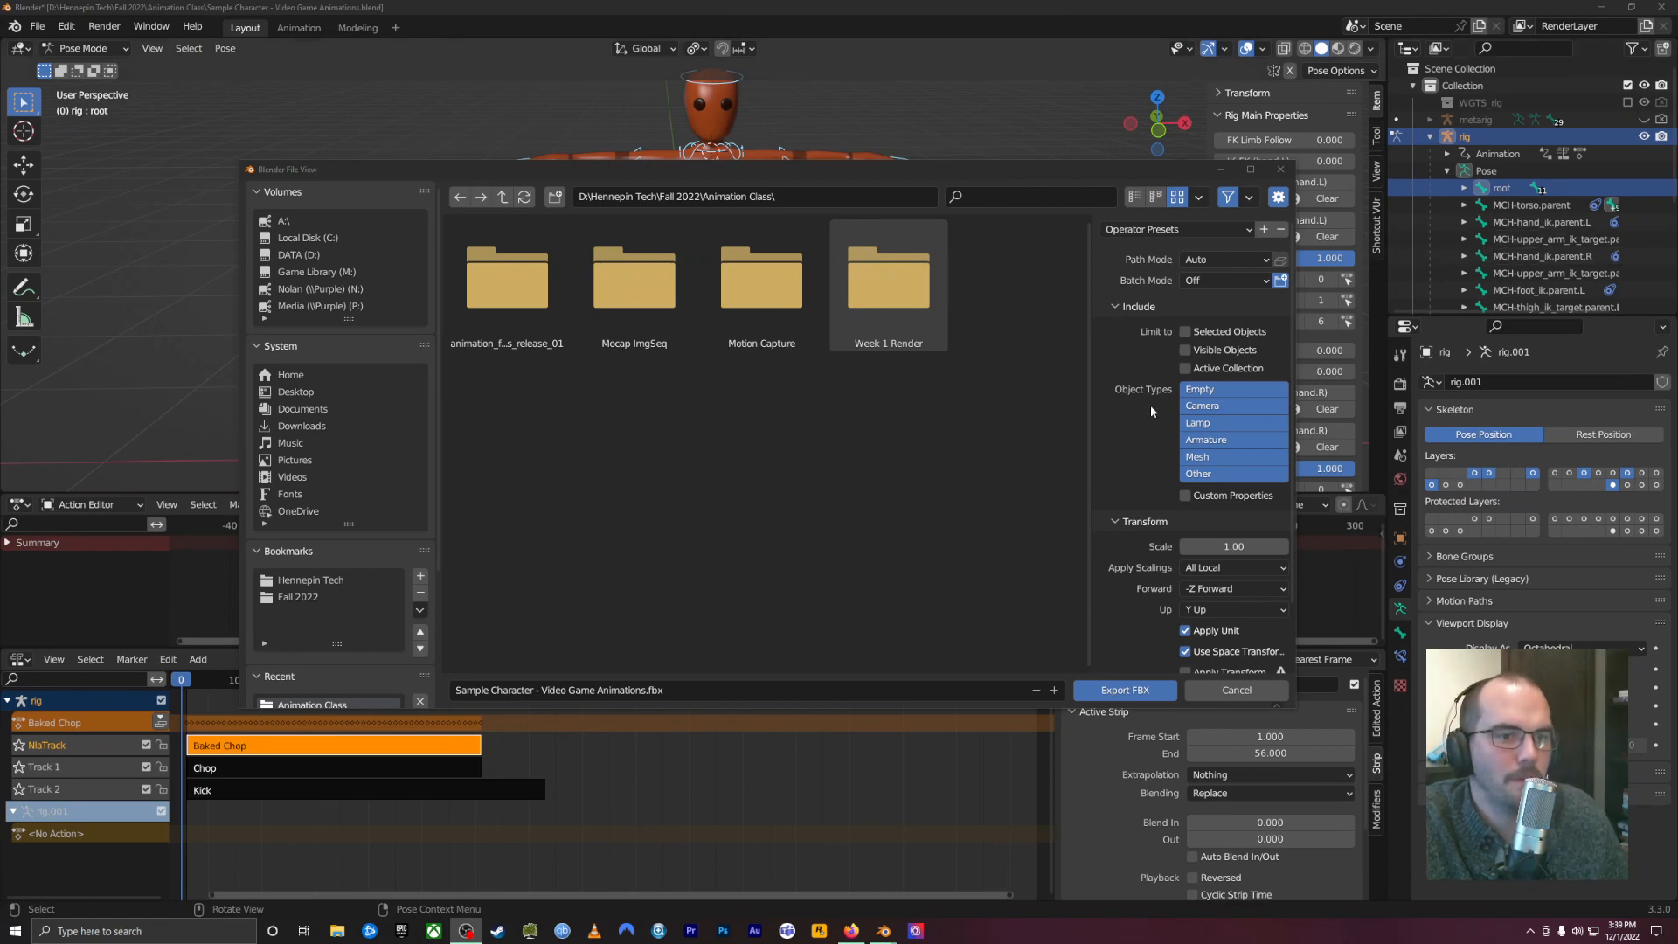
{"action": "left_click_drag", "start_coordinate": [1032, 171], "coordinate": [922, 100]}
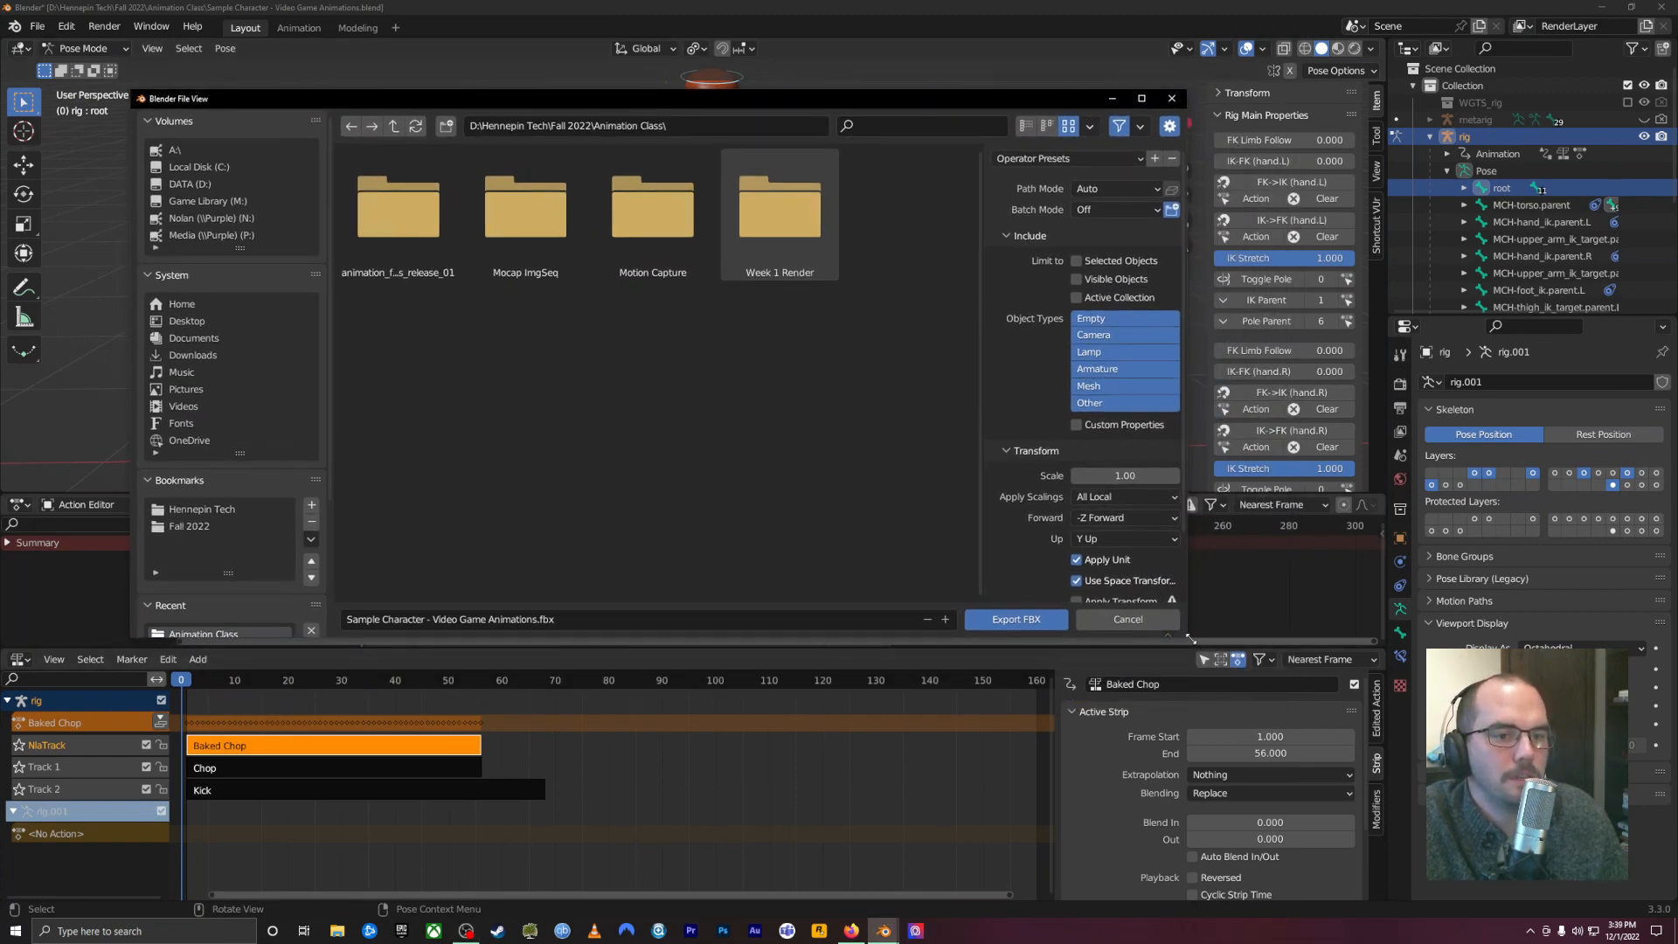
{"action": "left_click_drag", "start_coordinate": [1186, 637], "coordinate": [1378, 849]}
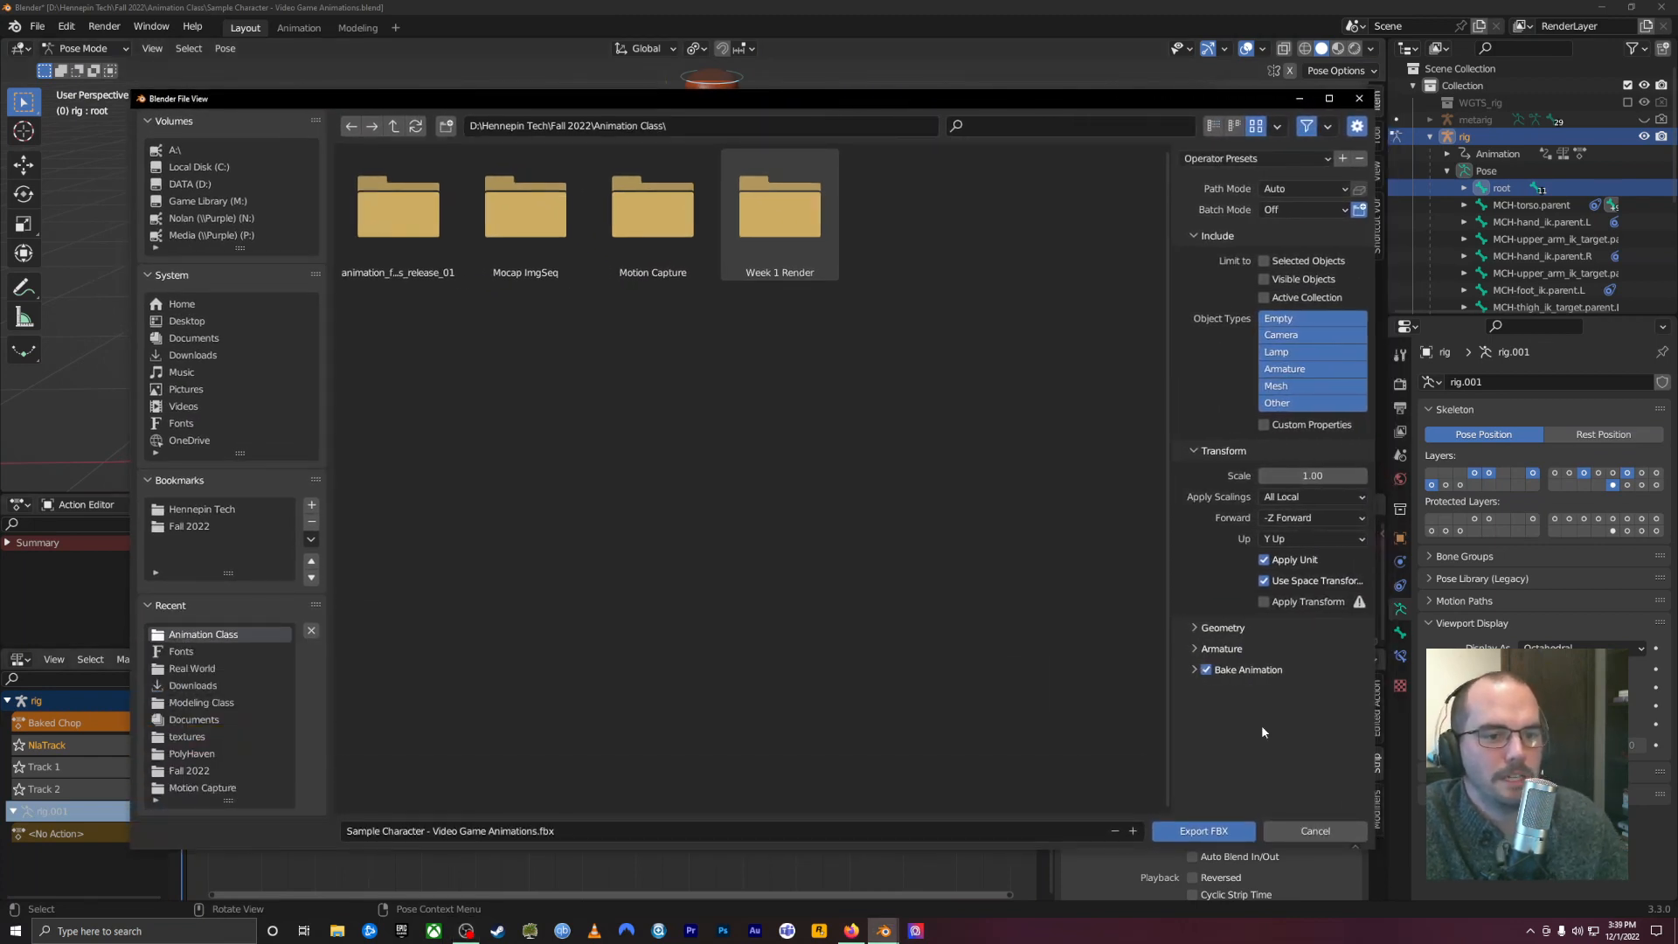
Expand the Bake Animation options, examine the Include and Transform export settings, and minimize the export window.
{"action": "left_click", "coordinate": [1194, 668]}
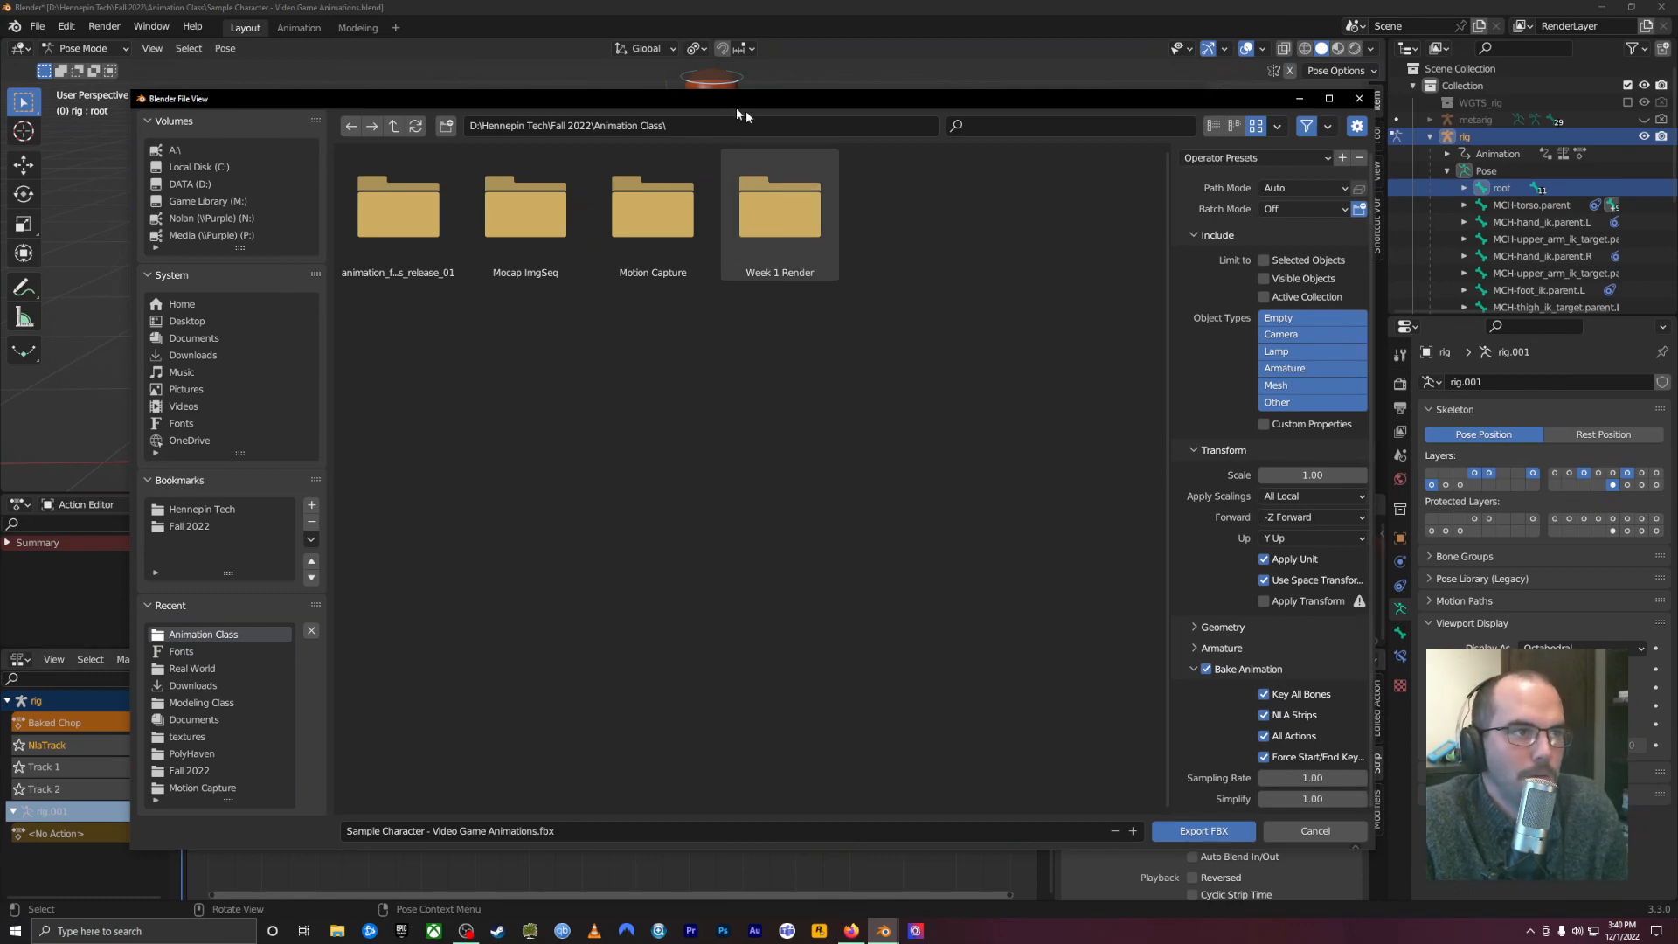
{"action": "left_click_drag", "start_coordinate": [740, 112], "coordinate": [632, 91]}
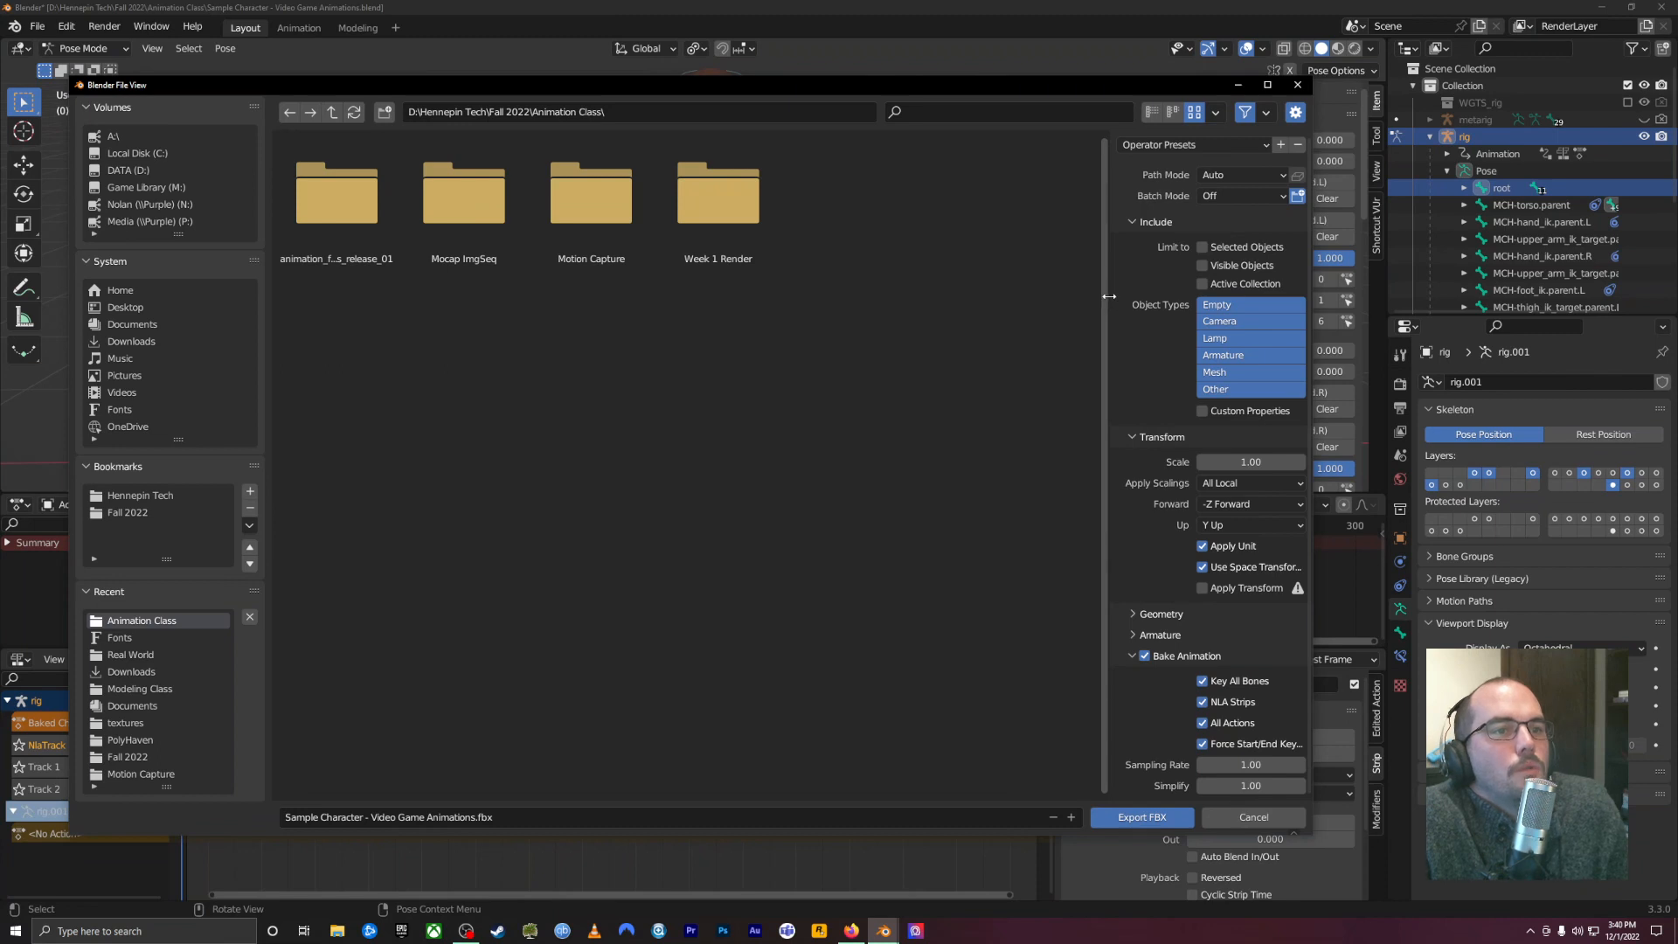
{"action": "left_click", "coordinate": [1202, 246]}
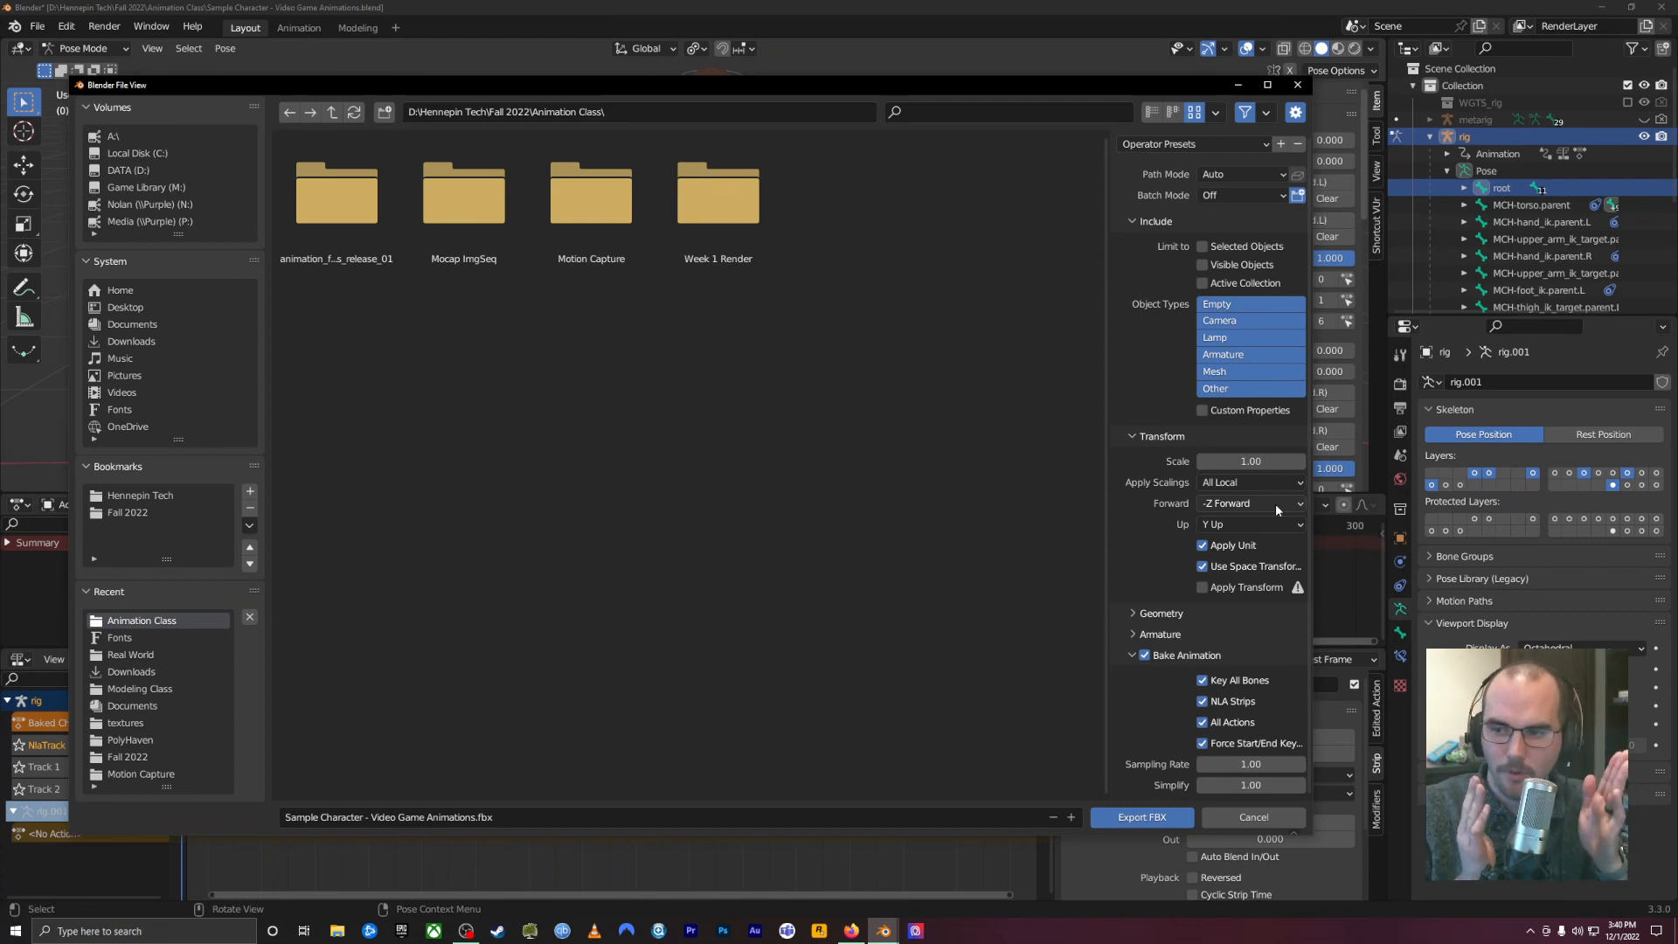
{"action": "left_click", "coordinate": [1238, 85]}
Deselect all the rig's bones and switch from Pose Mode to Object Mode.
{"action": "middle_click_drag", "start_coordinate": [894, 286], "coordinate": [967, 239]}
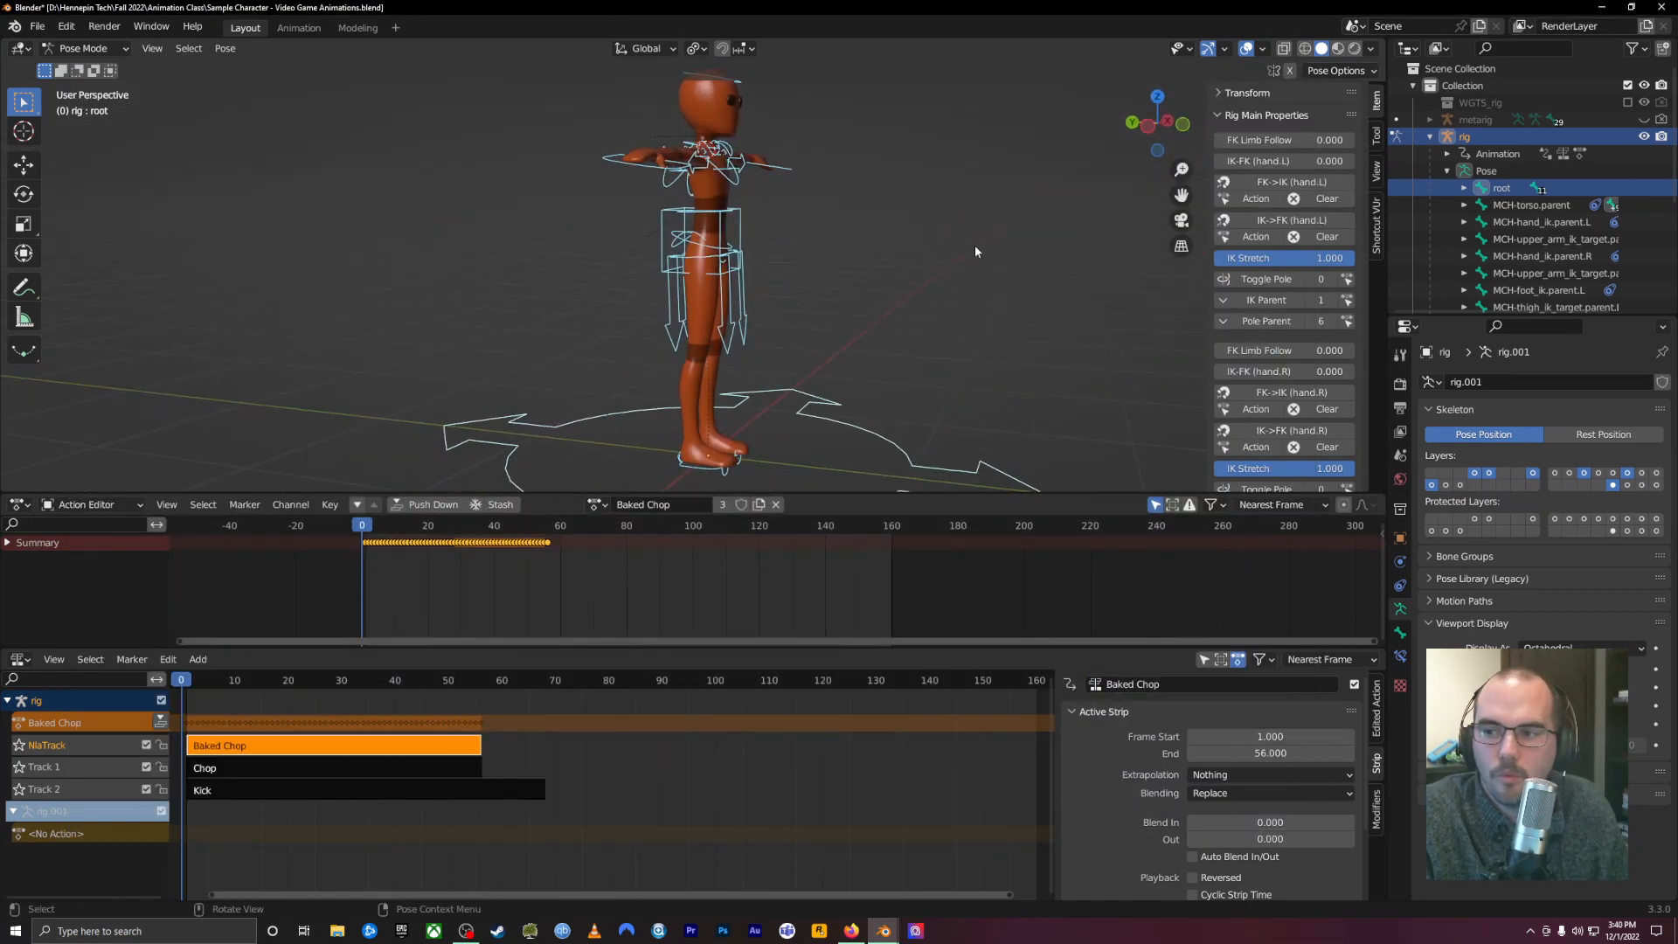
{"action": "middle_click_drag", "start_coordinate": [855, 241], "coordinate": [1111, 143]}
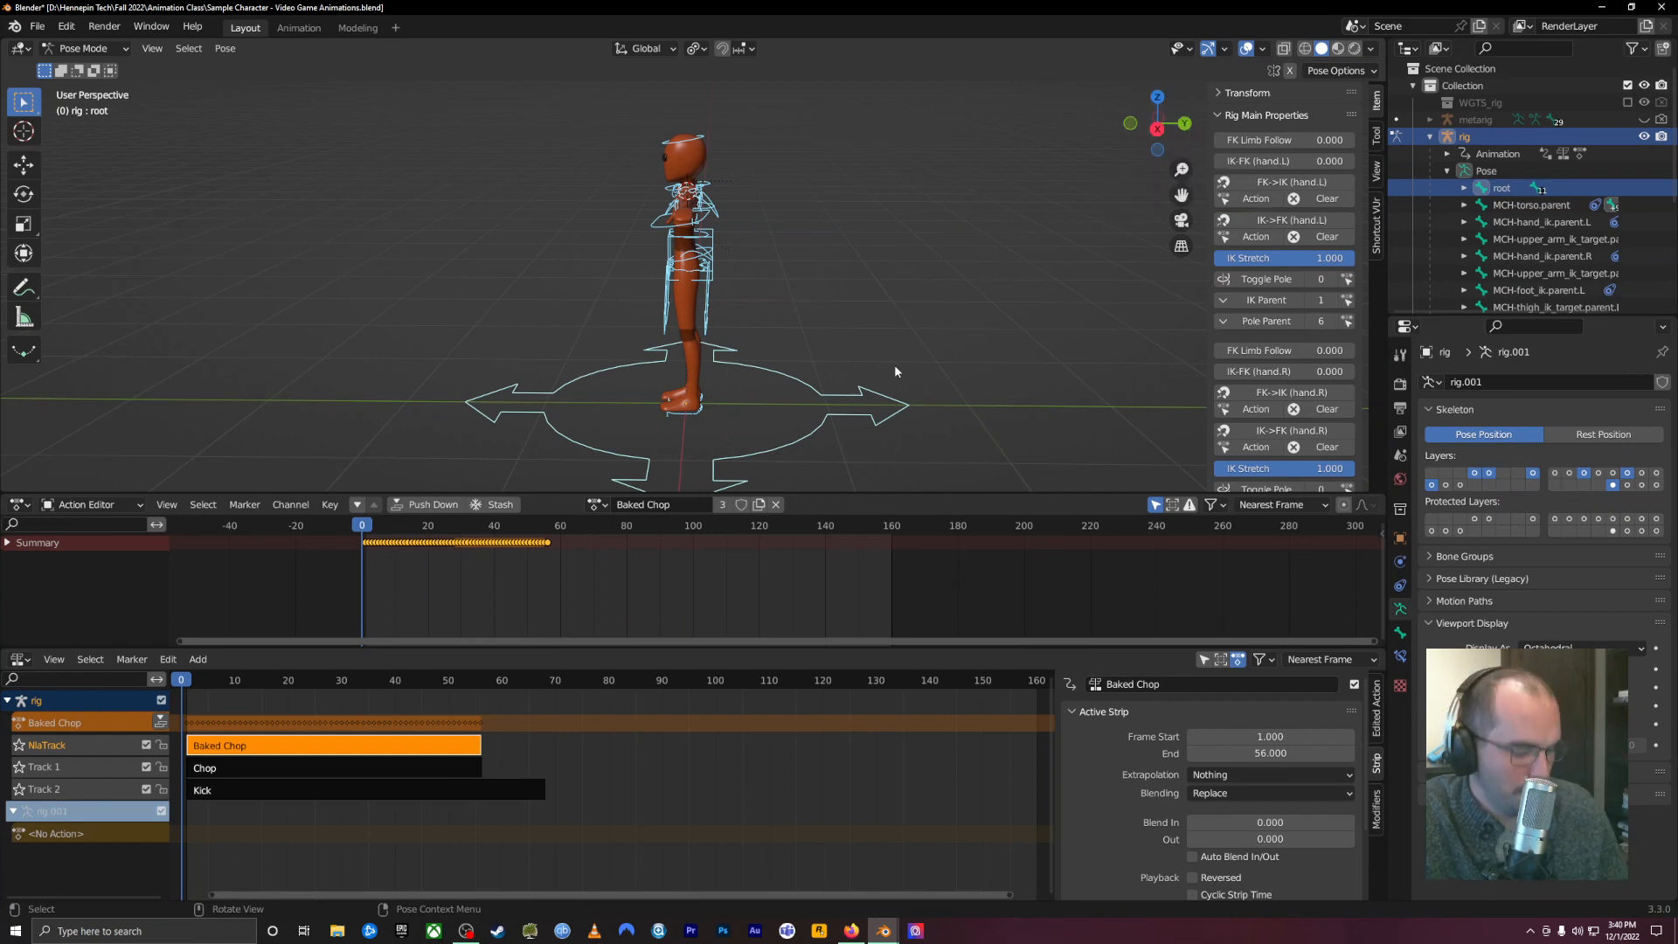
{"action": "left_click", "coordinate": [983, 316]}
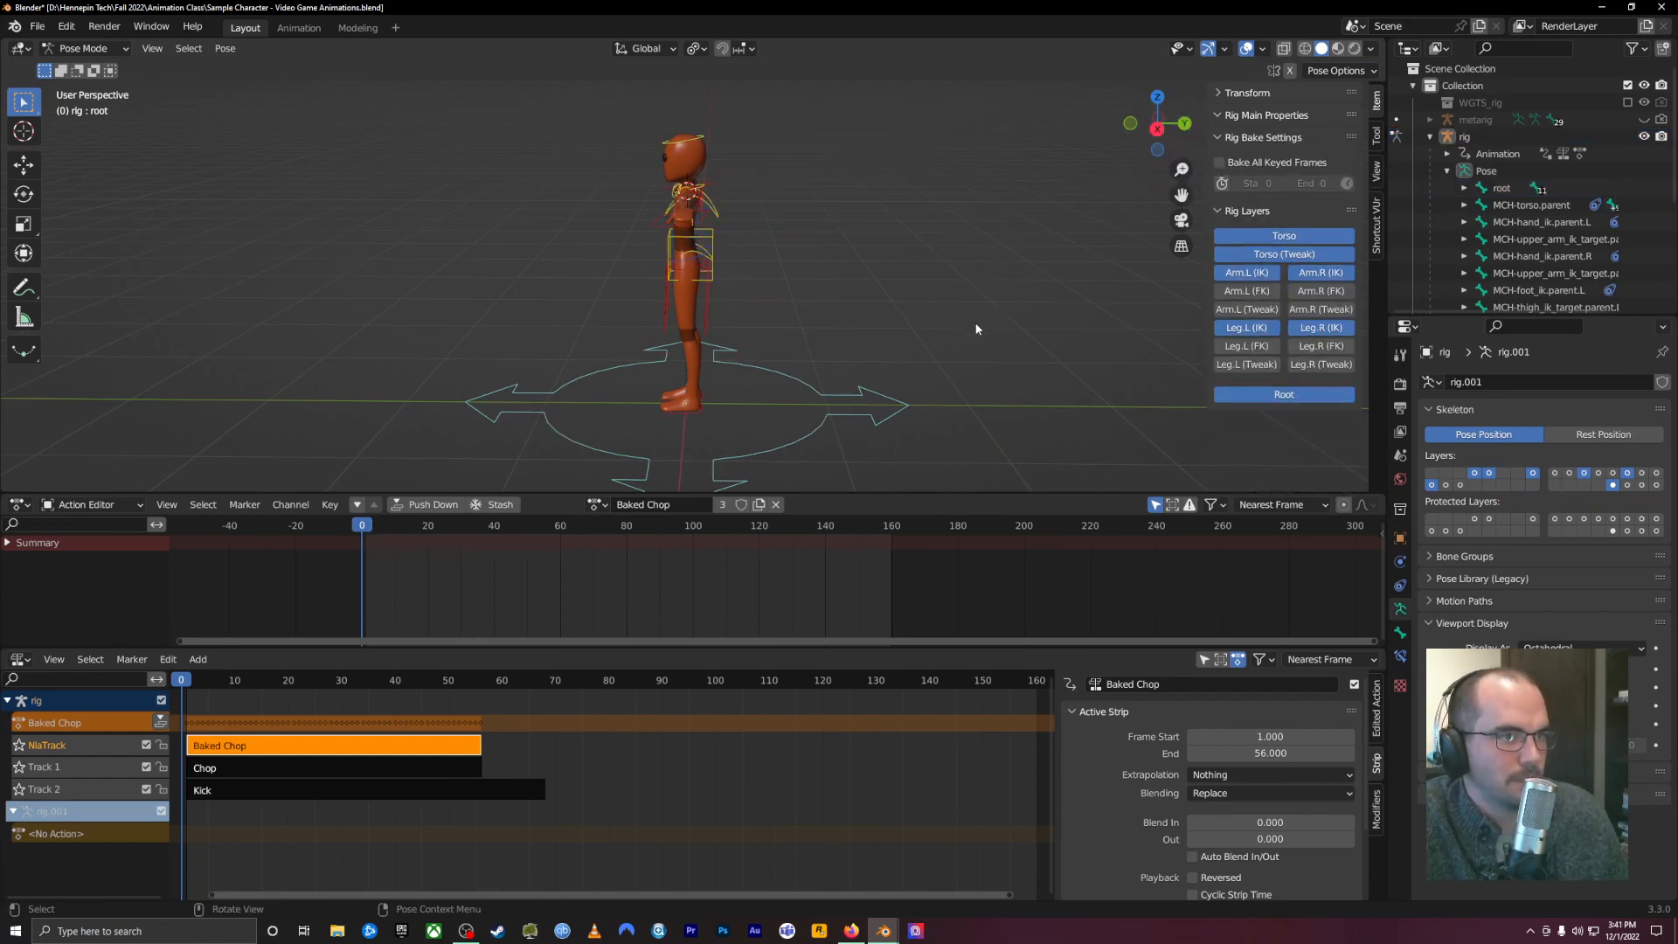
{"action": "left_click", "coordinate": [85, 48]}
{"action": "left_click", "coordinate": [83, 66]}
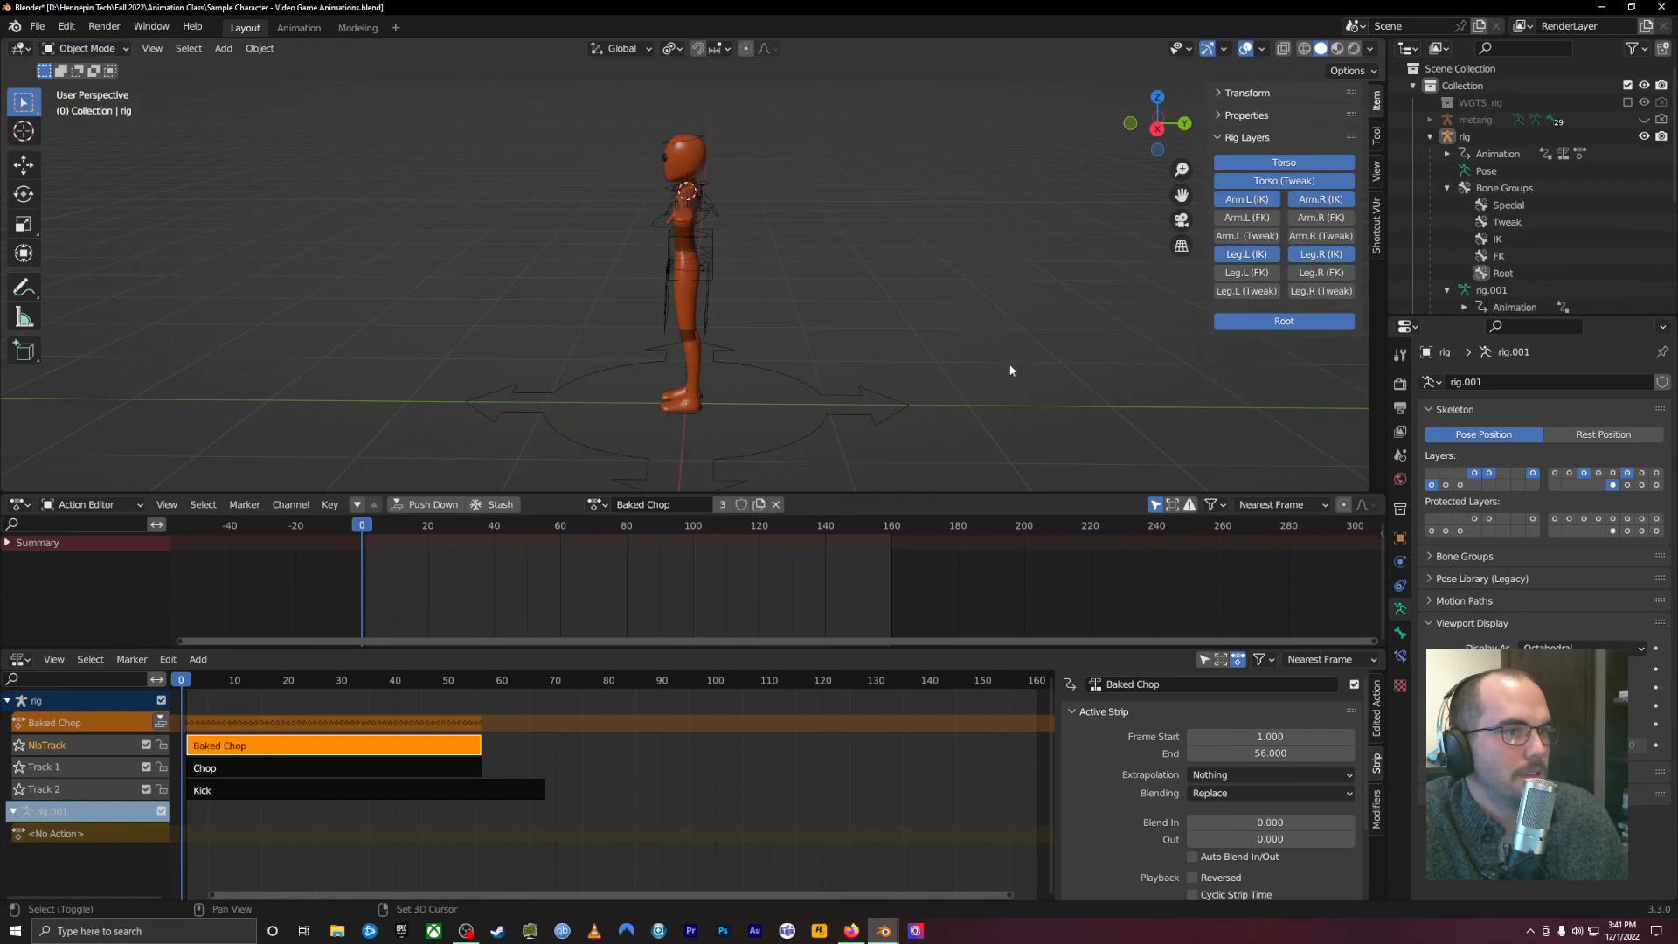
Add a cube, offset it in front of the character to about -2.16 on Y, and delete it.
{"action": "key", "text": "shift+a"}
{"action": "mouse_move", "coordinate": [997, 358]}
{"action": "mouse_move", "coordinate": [966, 232]}
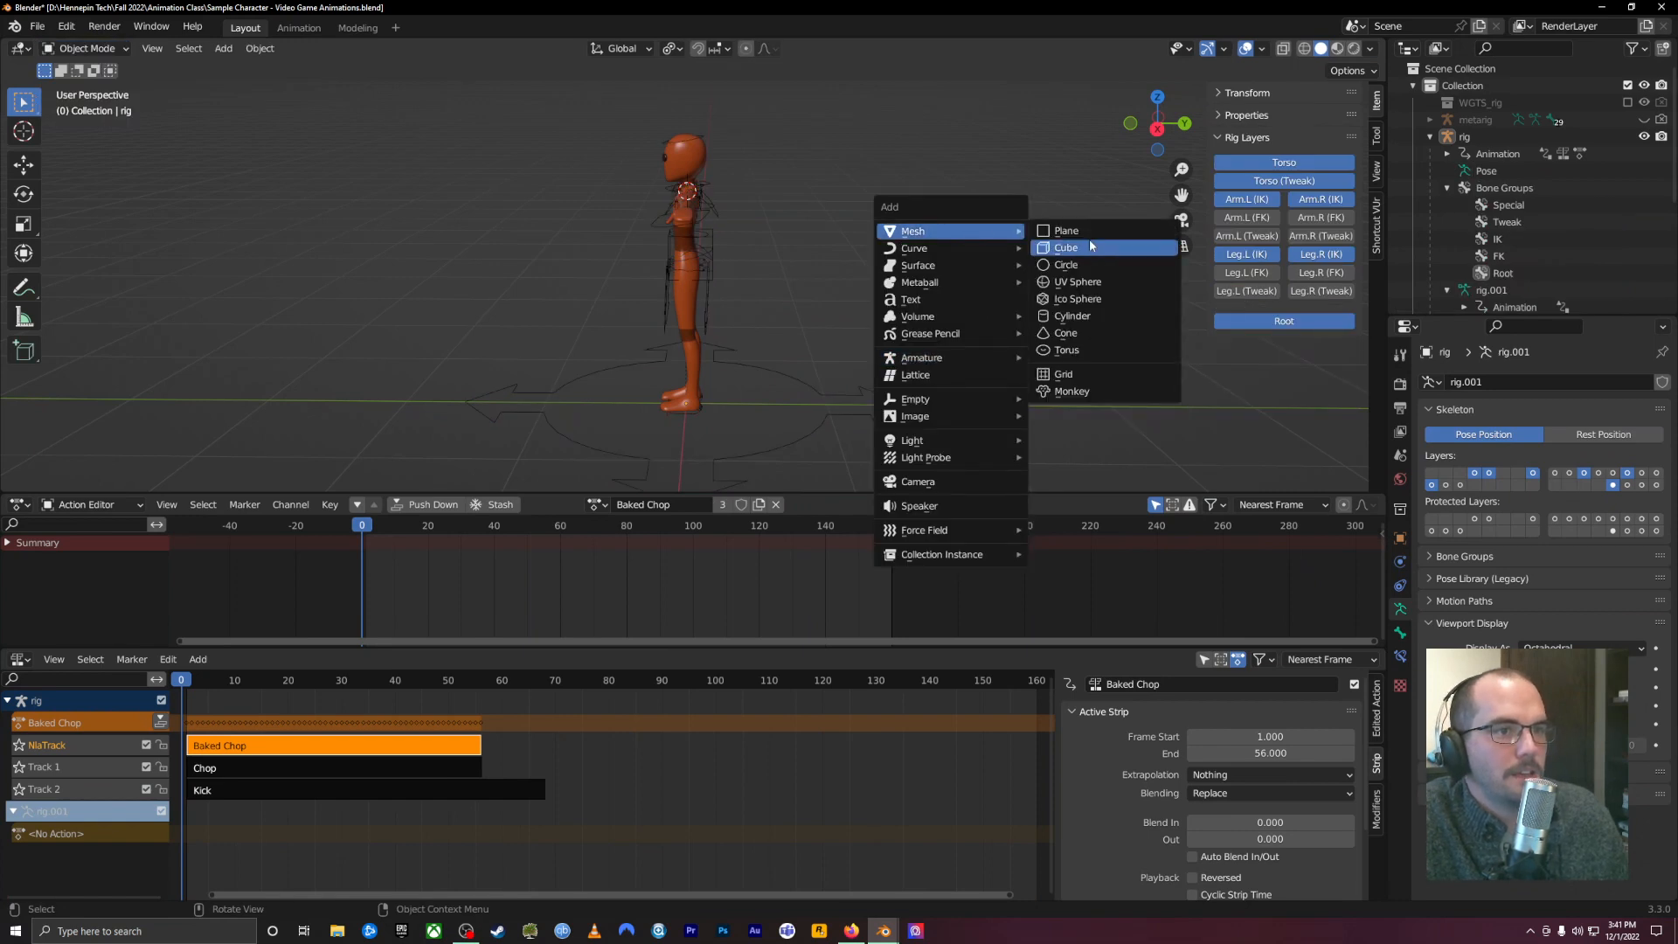
{"action": "left_click", "coordinate": [1089, 247]}
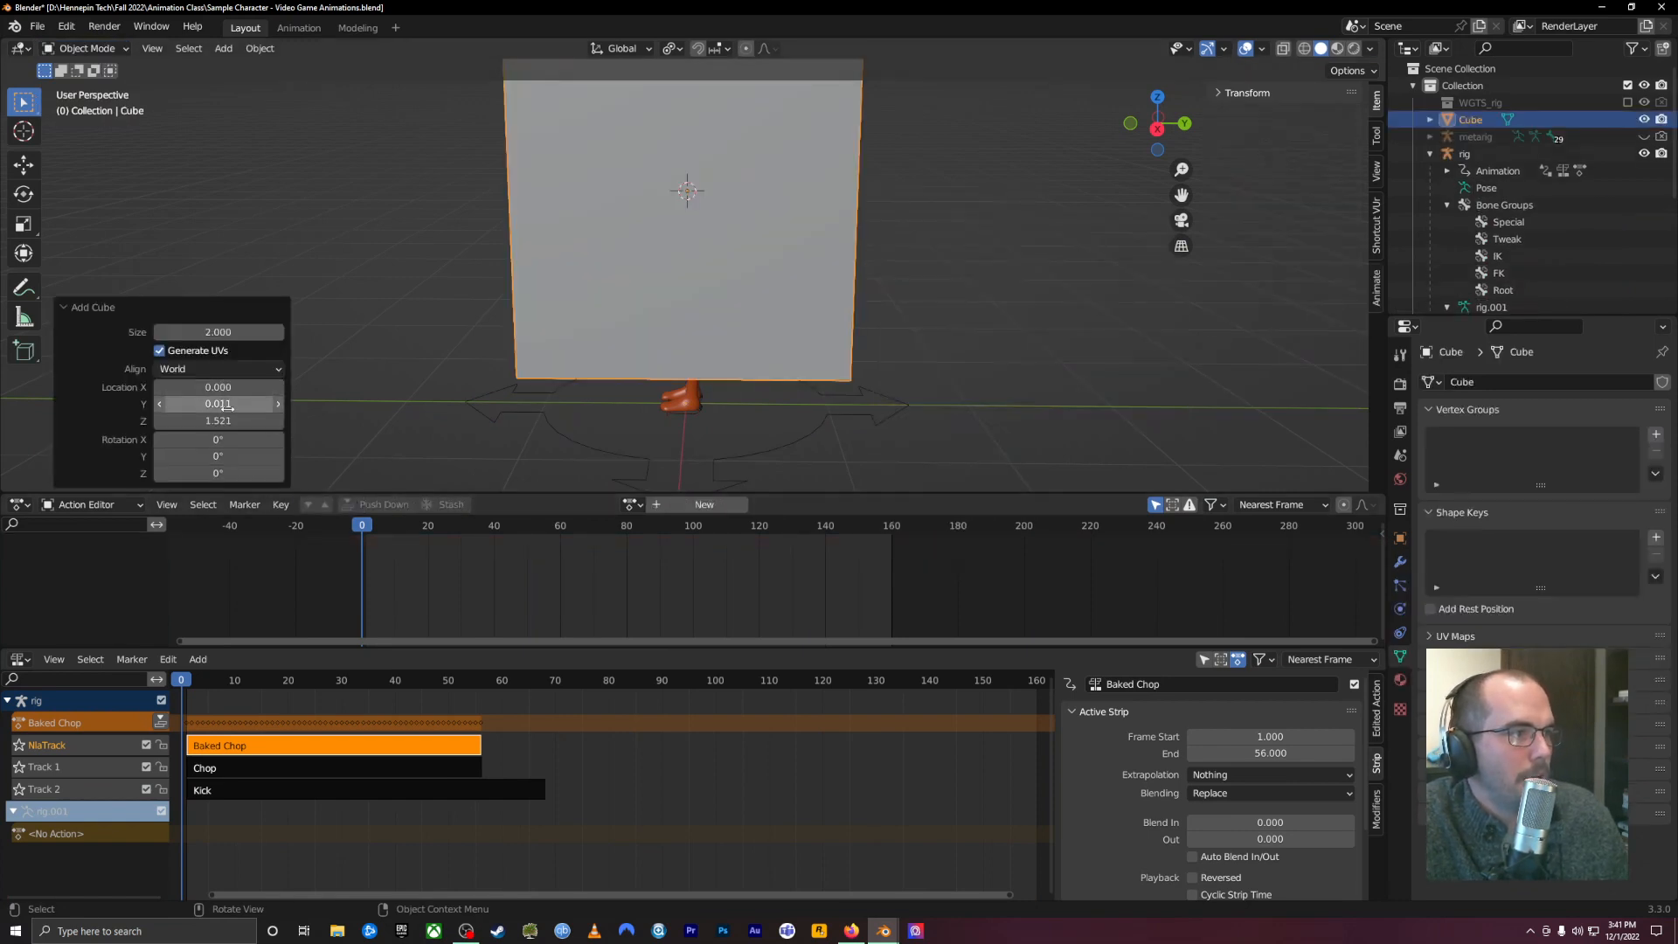
{"action": "left_click_drag", "start_coordinate": [214, 403], "coordinate": [92, 405]}
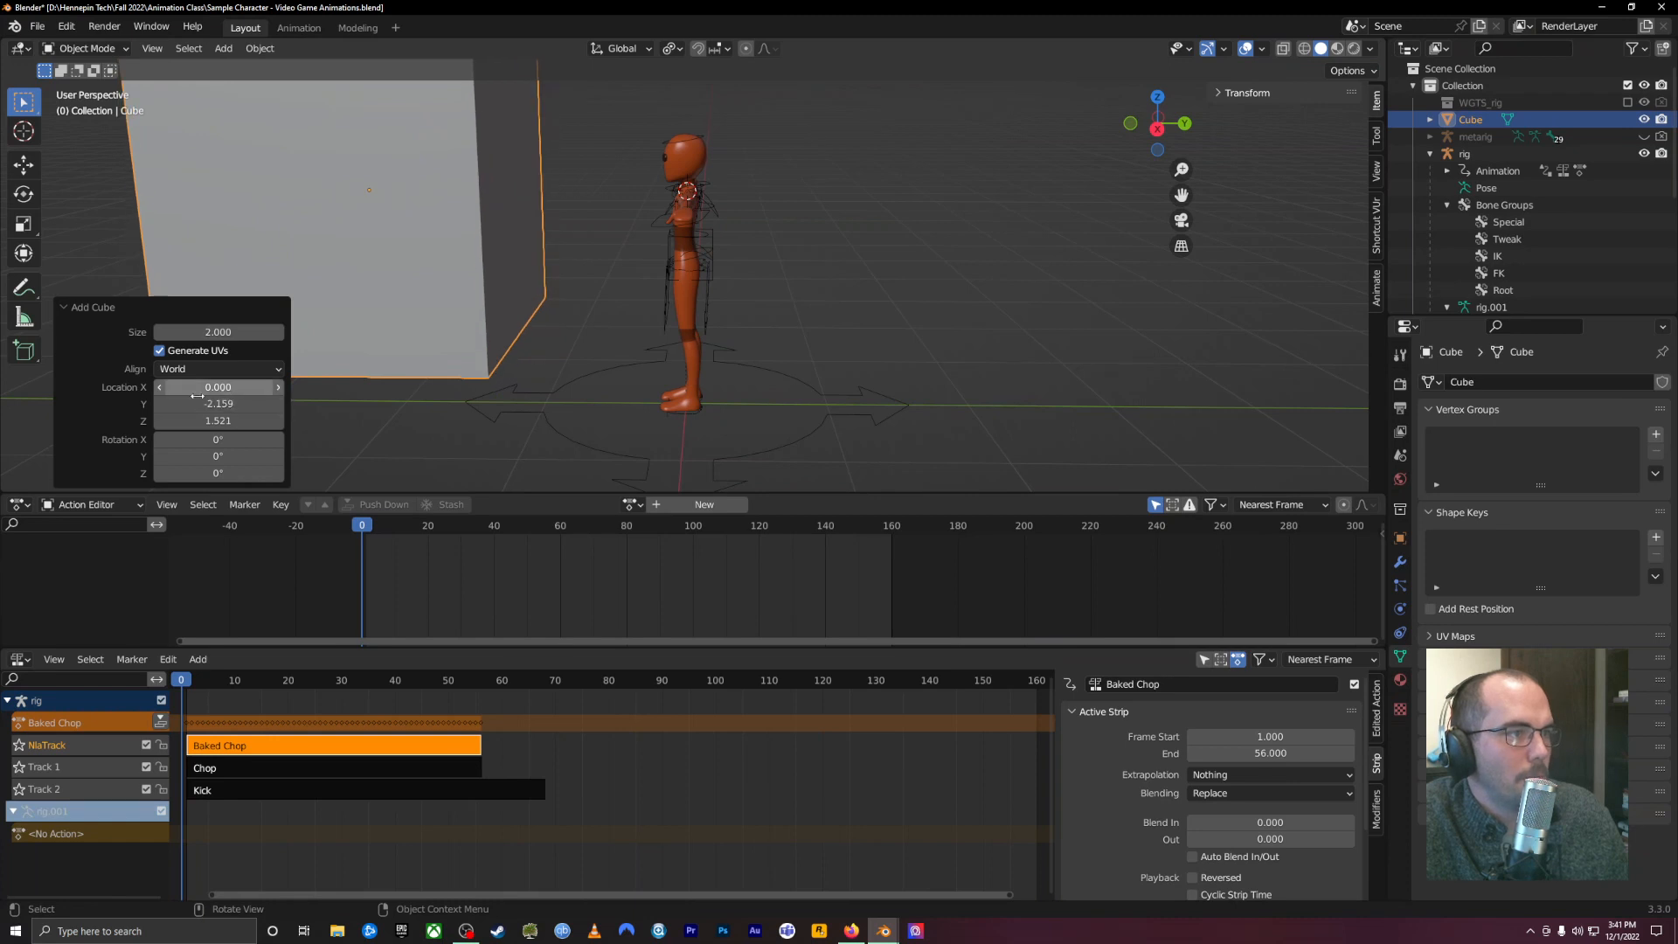
{"action": "scroll", "coordinate": [656, 245], "scroll_direction": "down", "scroll_amount": 3}
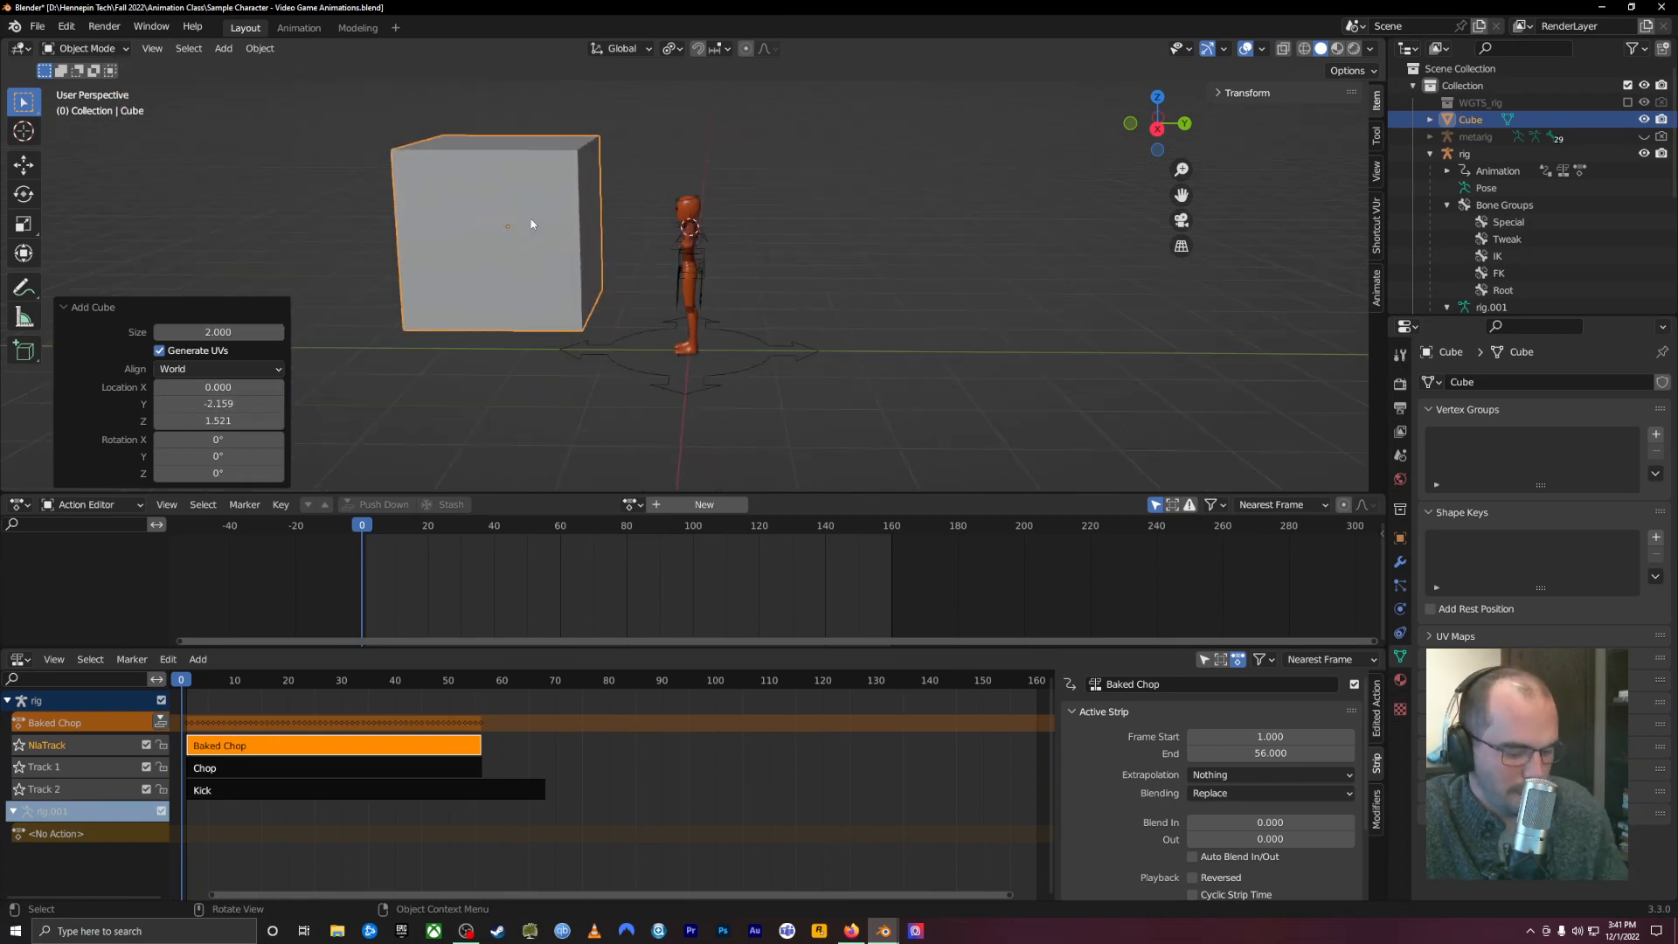
{"action": "key", "text": "Delete"}
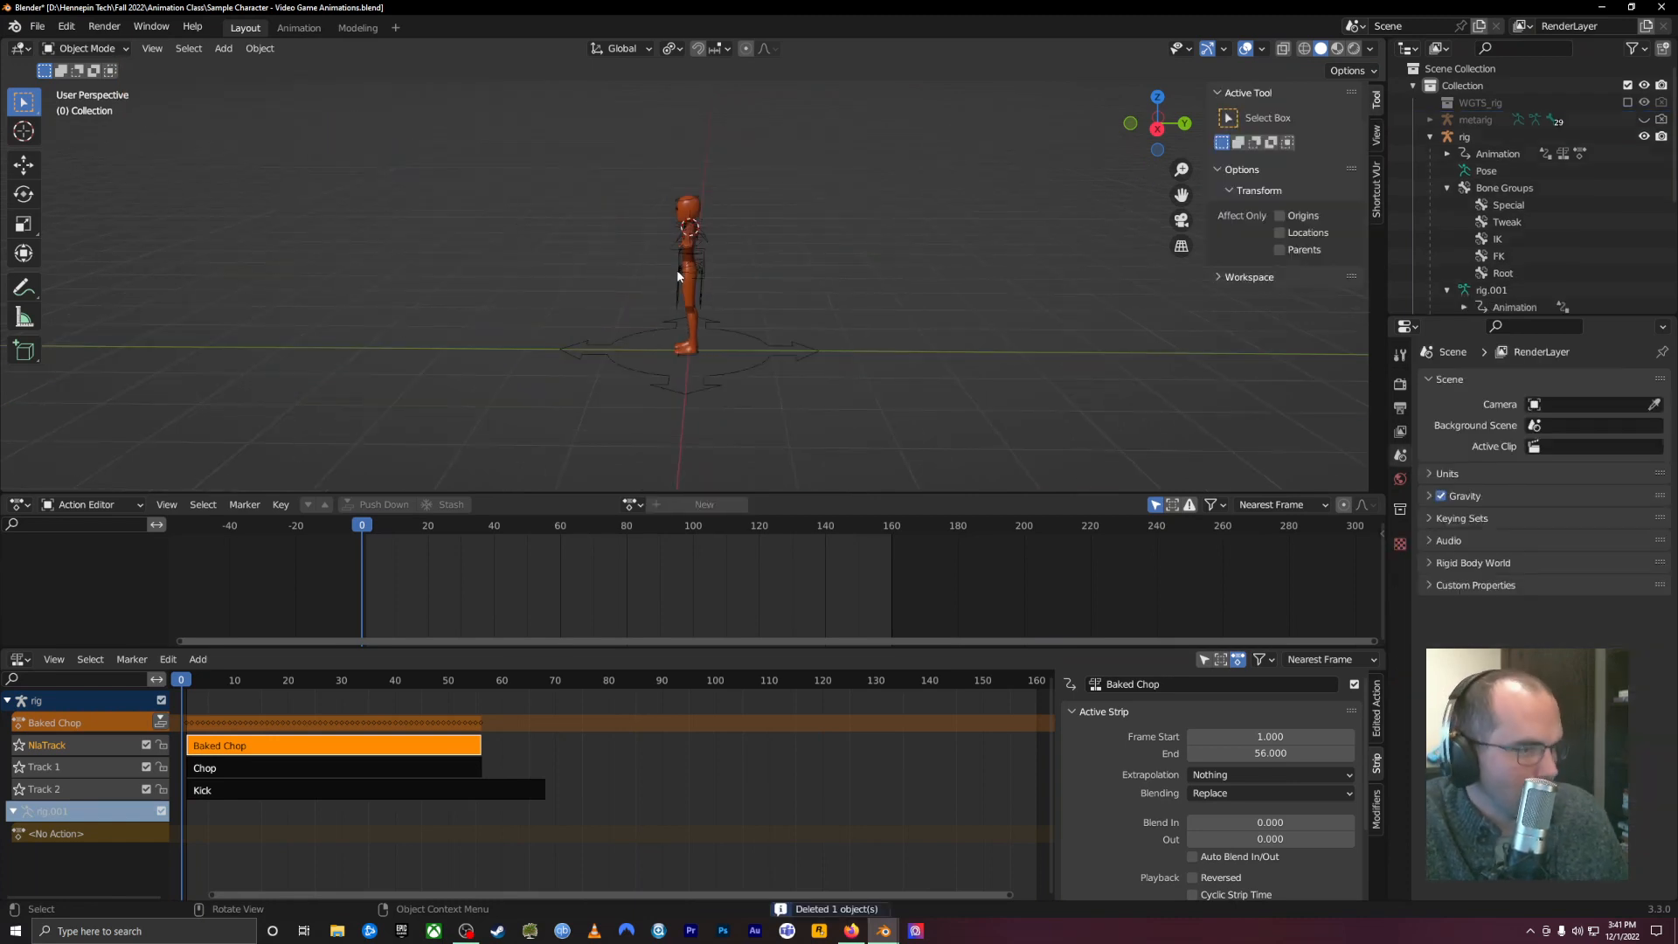
Set the FBX export's forward axis to -Y Forward, and cancel without exporting.
{"action": "left_click", "coordinate": [38, 26]}
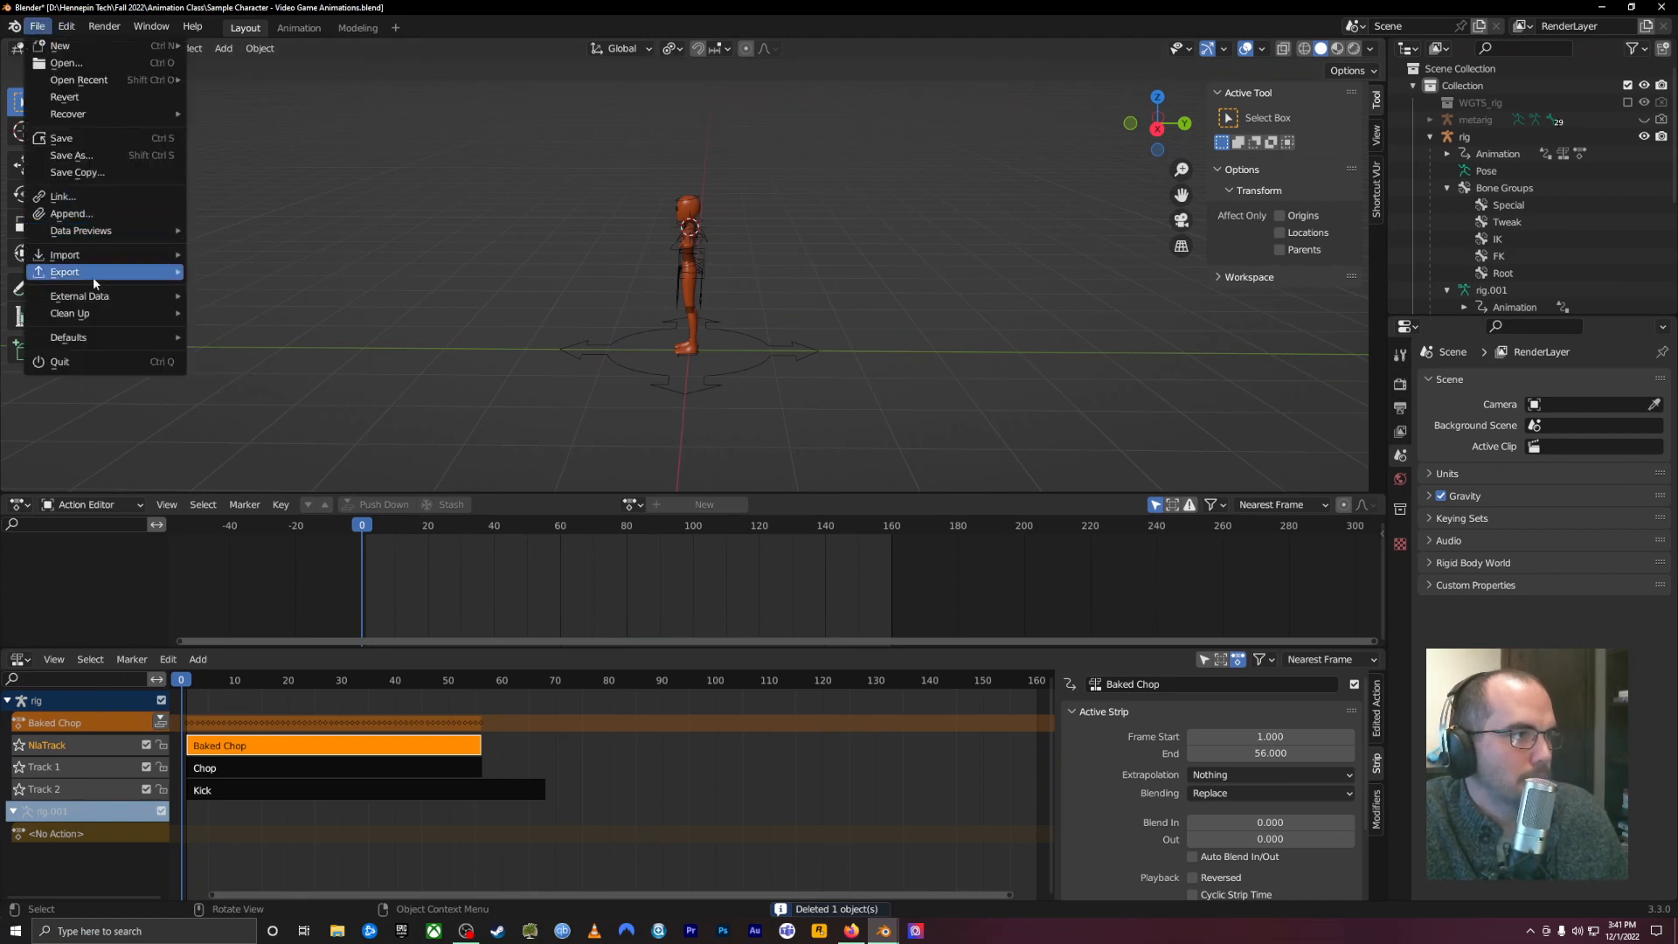
{"action": "mouse_move", "coordinate": [96, 272]}
{"action": "left_click", "coordinate": [297, 424]}
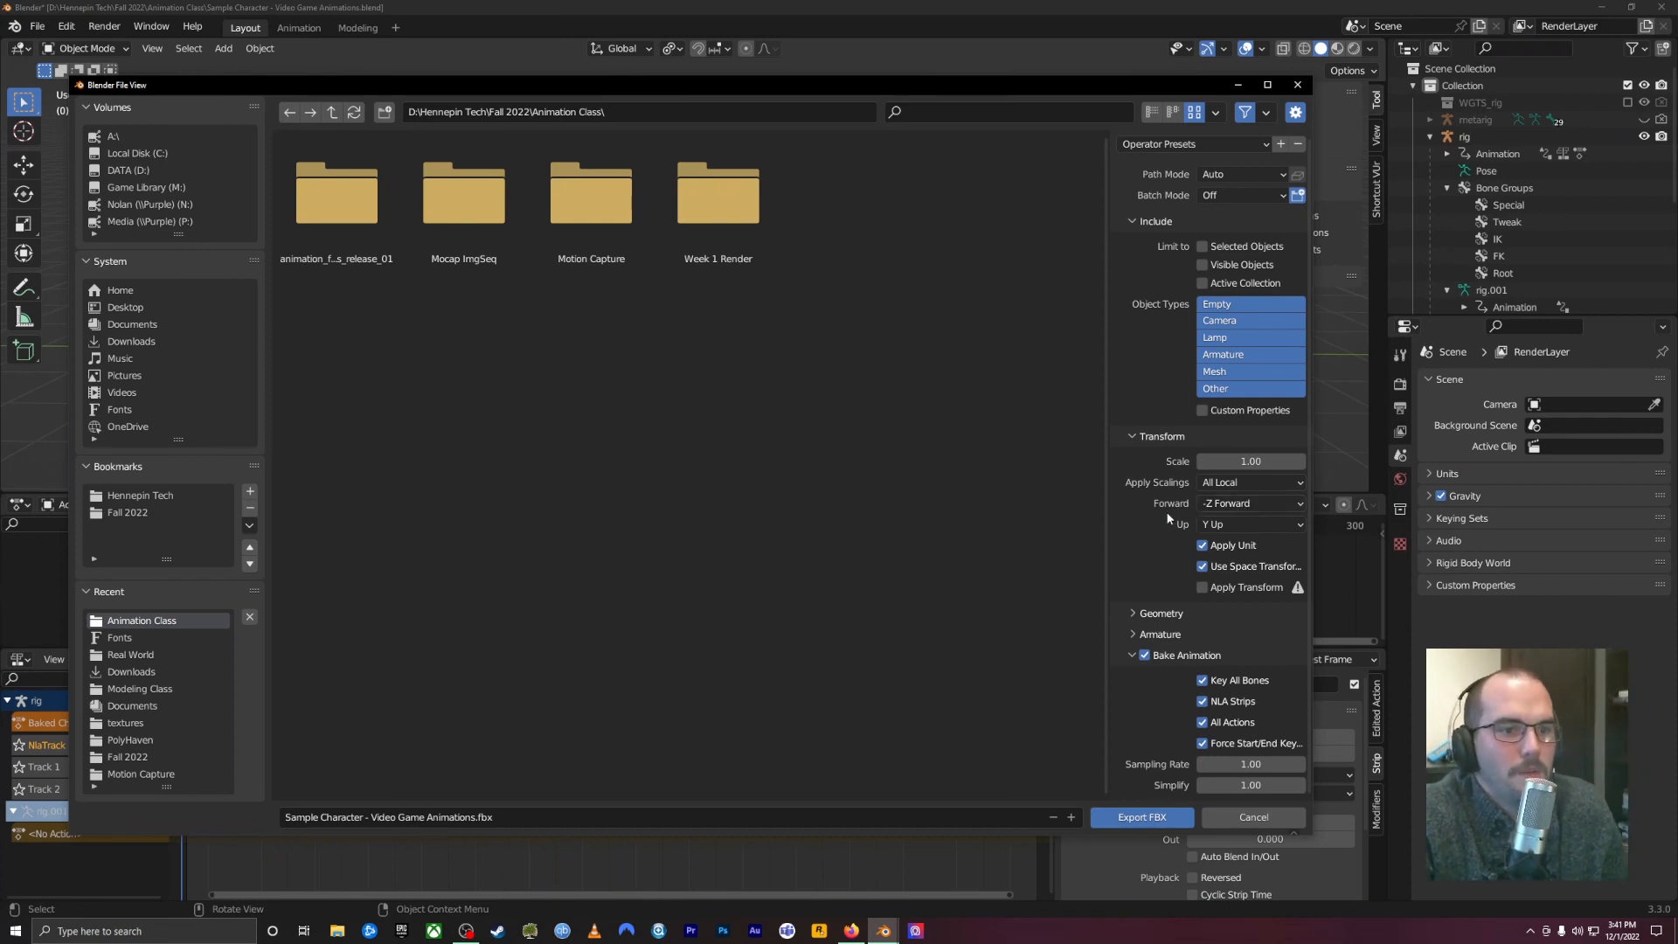
{"action": "left_click", "coordinate": [1259, 507]}
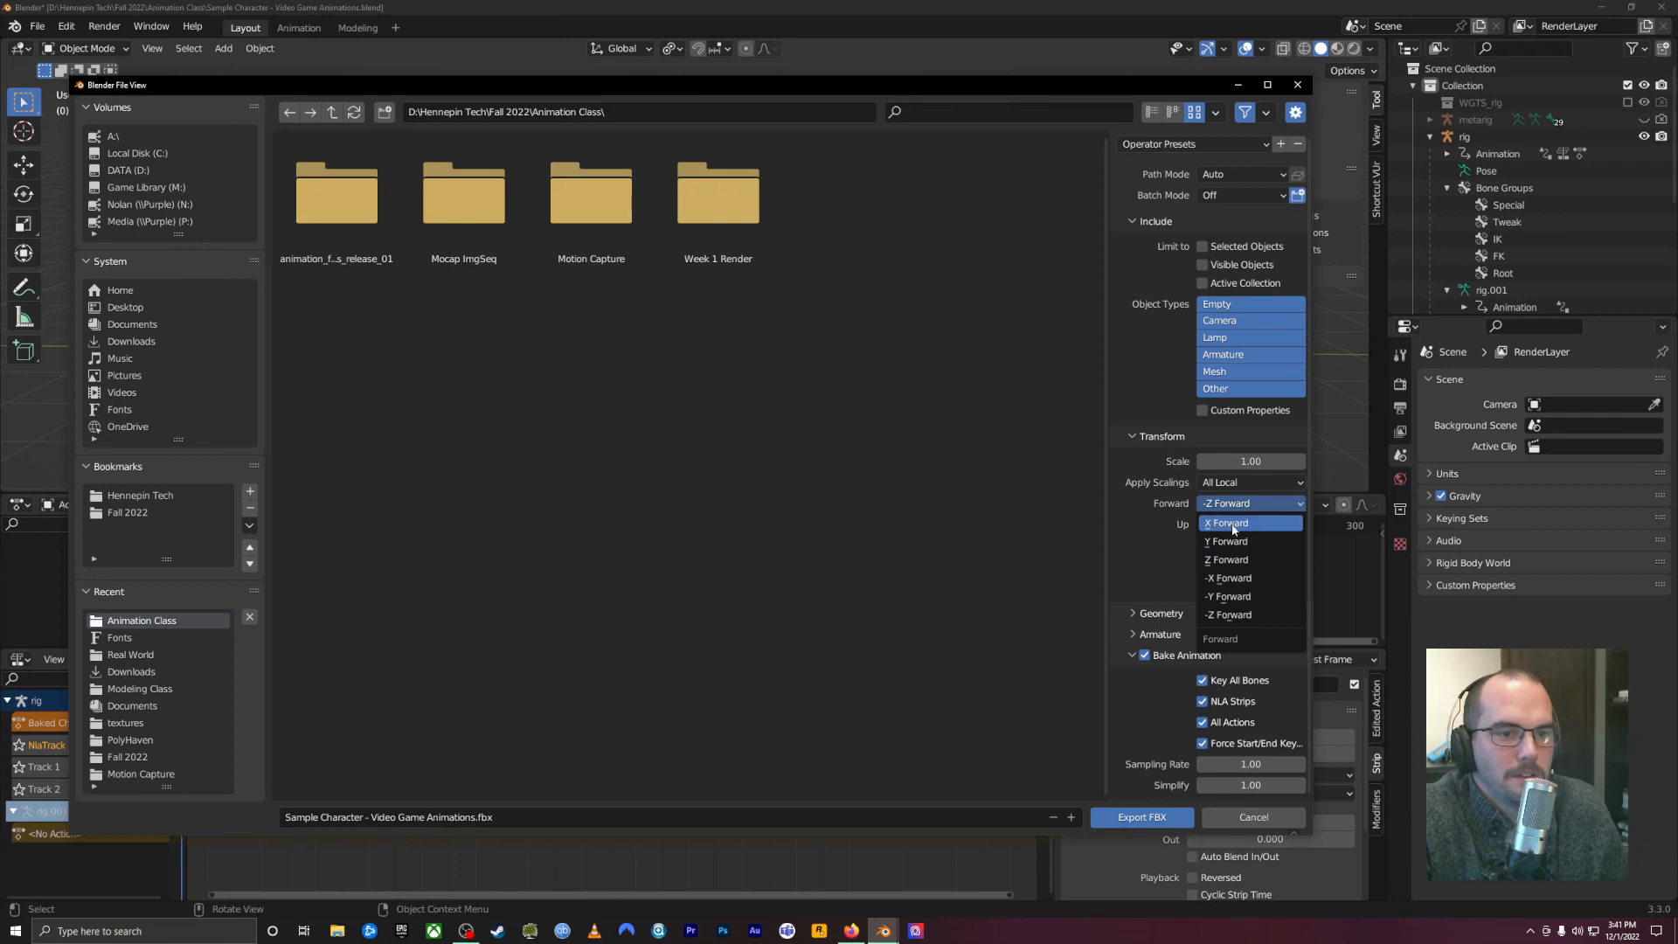
{"action": "left_click", "coordinate": [1247, 596]}
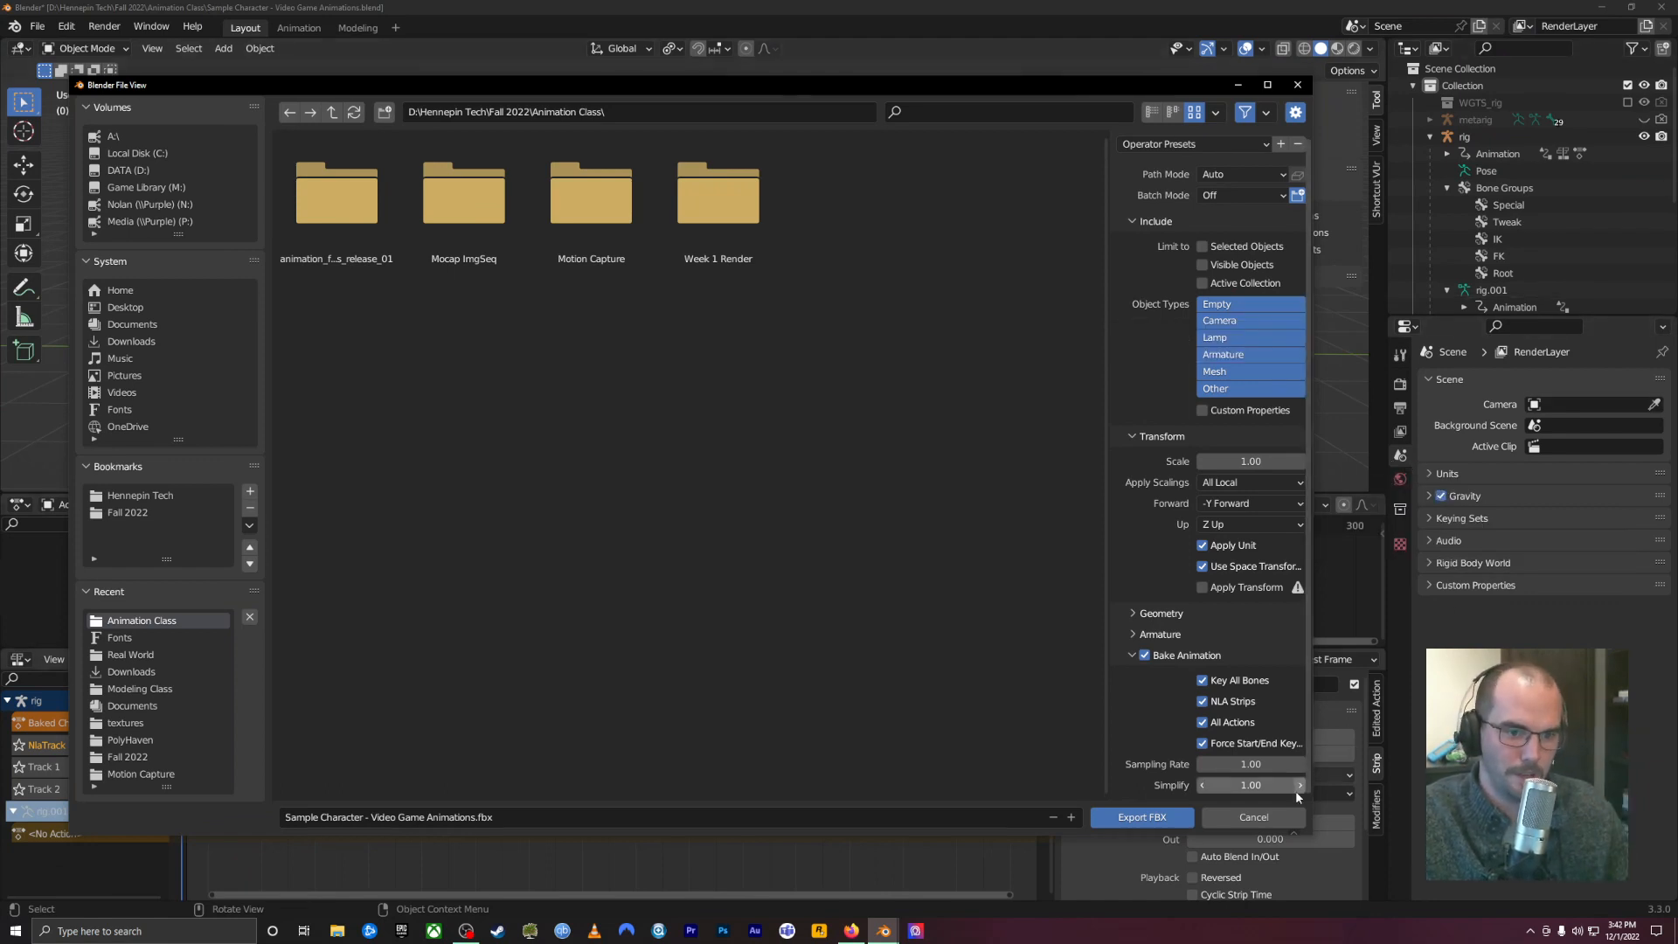
{"action": "left_click", "coordinate": [1269, 813]}
Measure the character's height from the top of the head to the feet in the front orthographic view.
{"action": "middle_click_drag", "start_coordinate": [762, 385], "coordinate": [985, 352]}
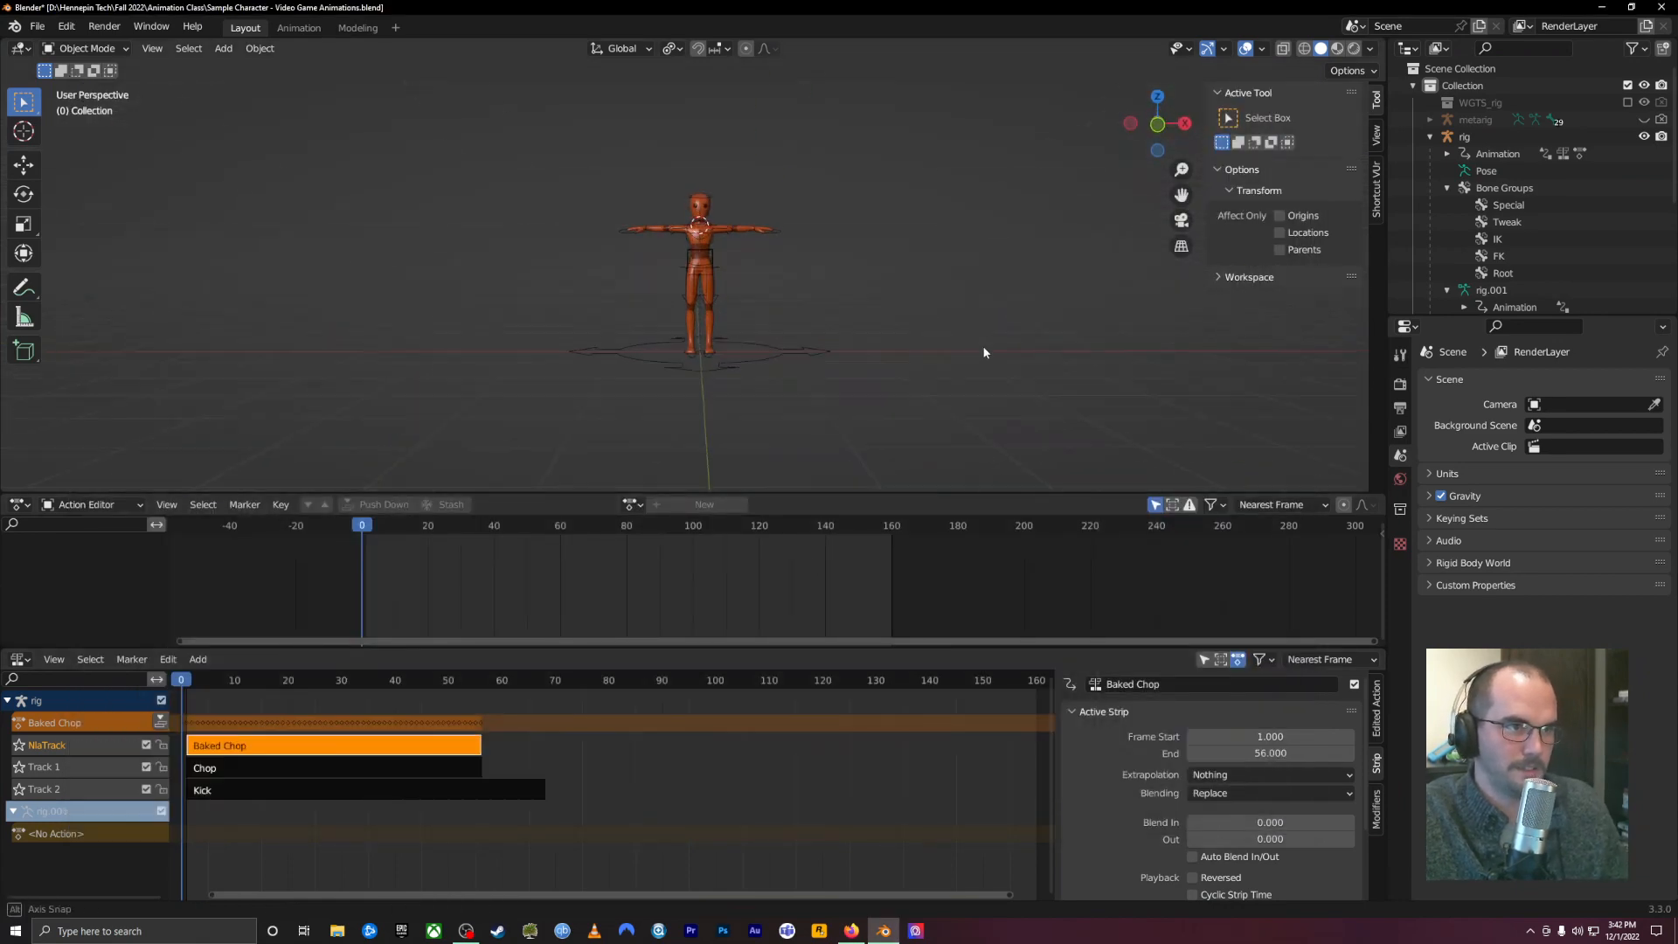
{"action": "left_click", "coordinate": [24, 317]}
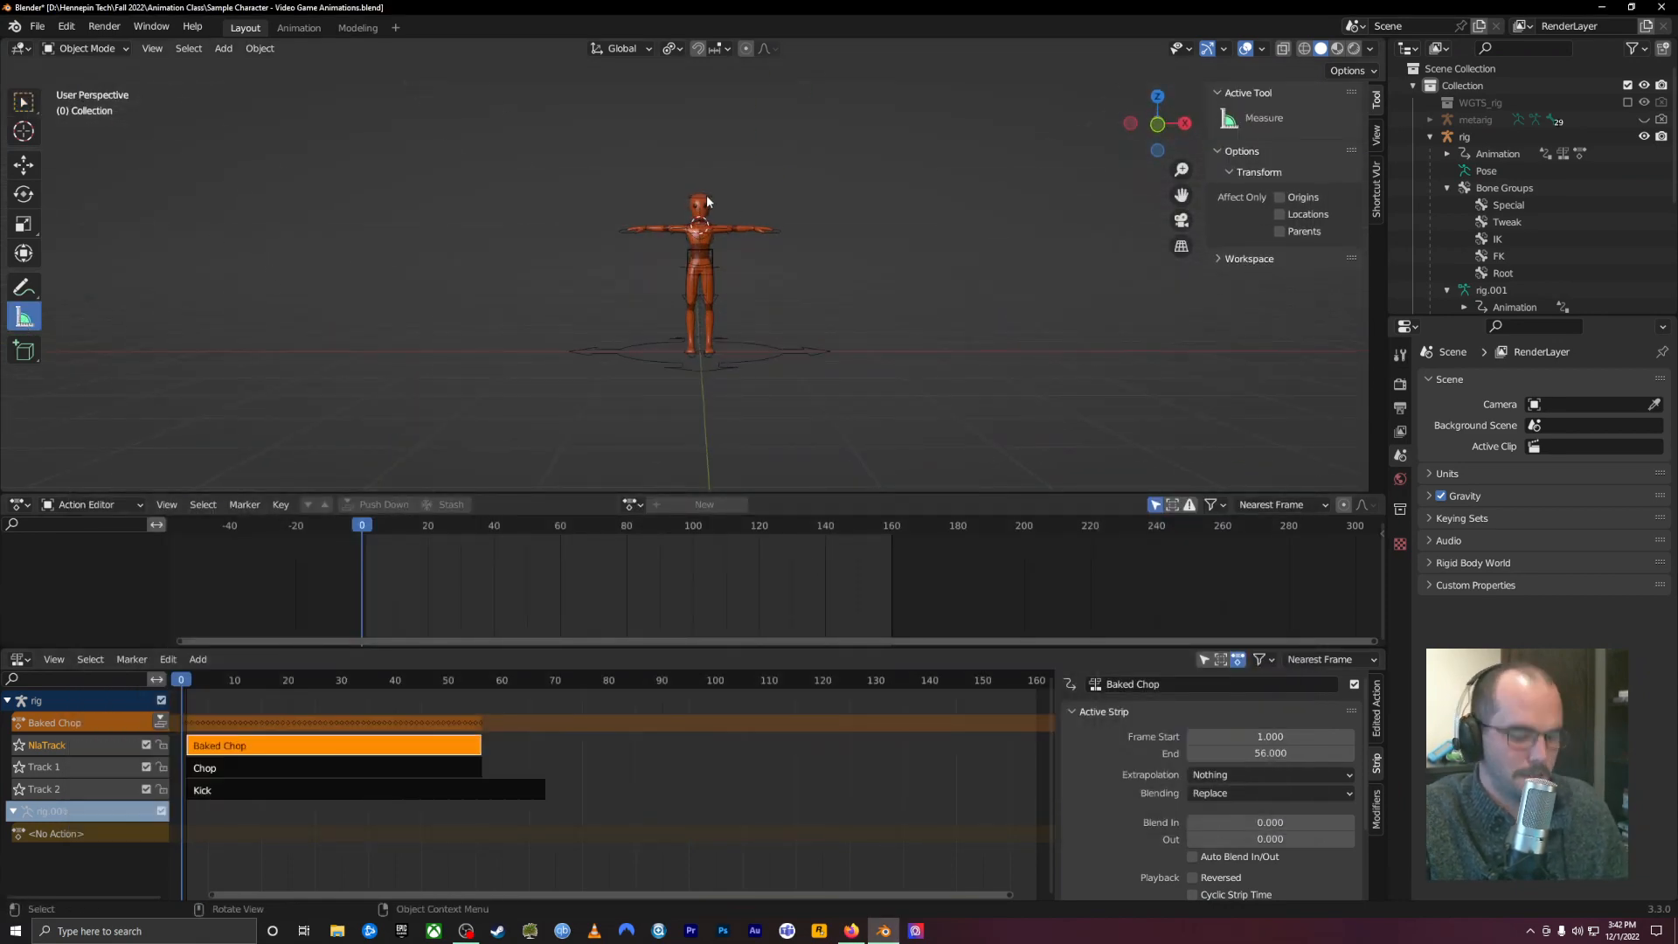
{"action": "key", "text": "KP_1"}
{"action": "scroll", "coordinate": [708, 202], "scroll_direction": "up", "scroll_amount": 3}
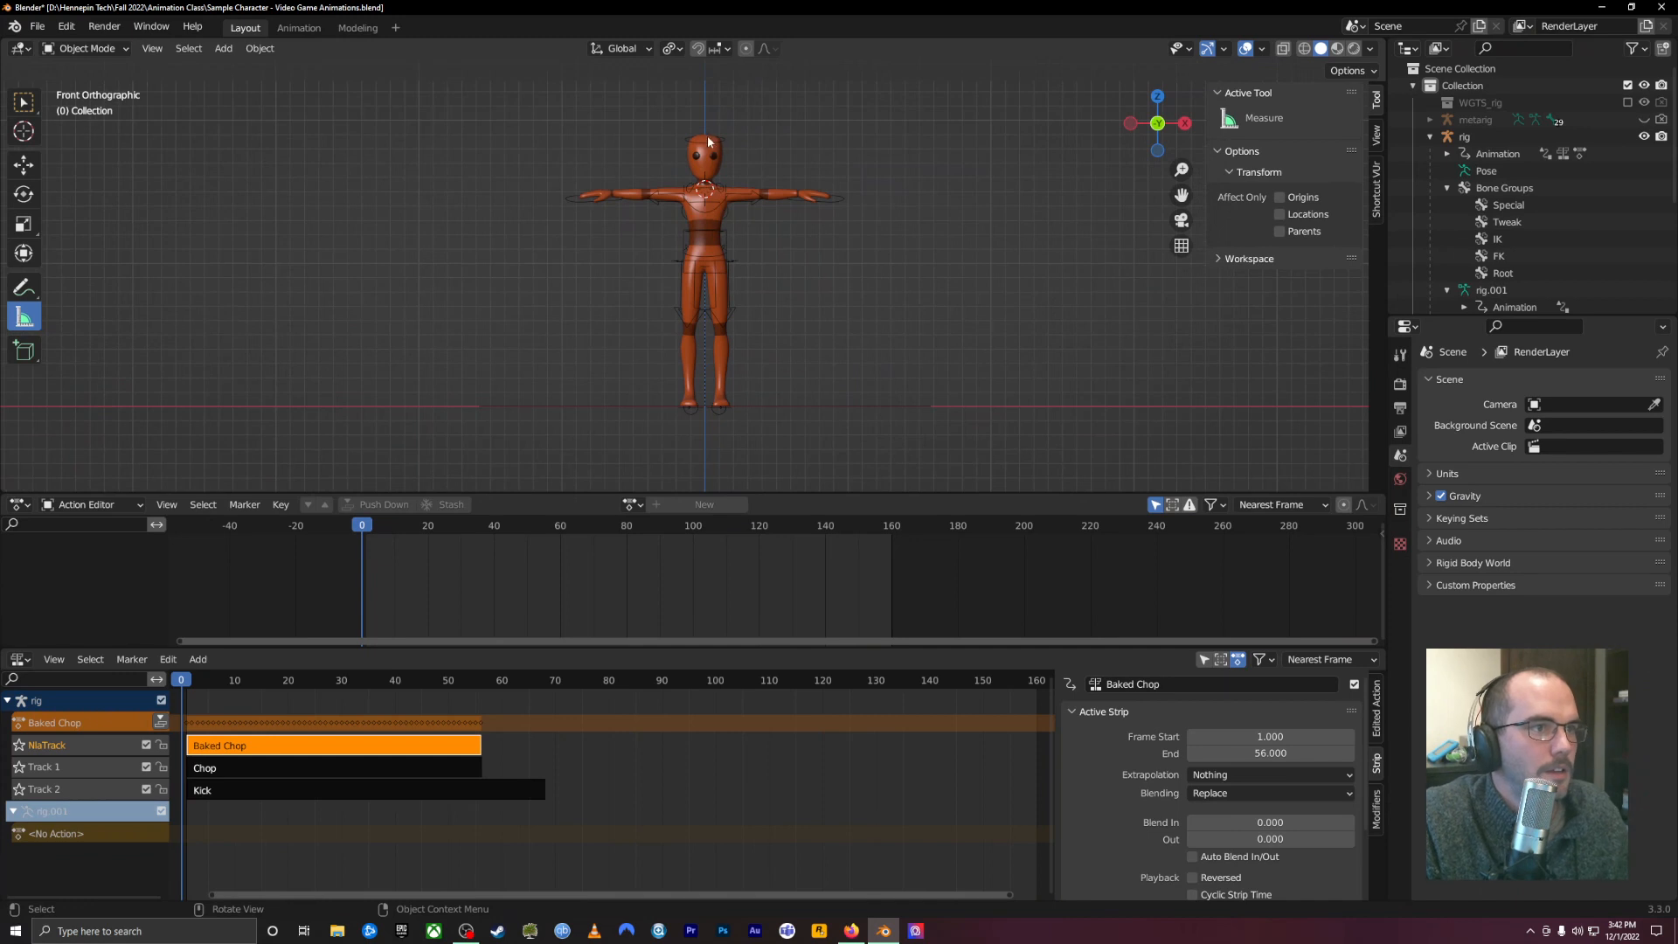
{"action": "left_click_drag", "start_coordinate": [707, 137], "coordinate": [708, 411]}
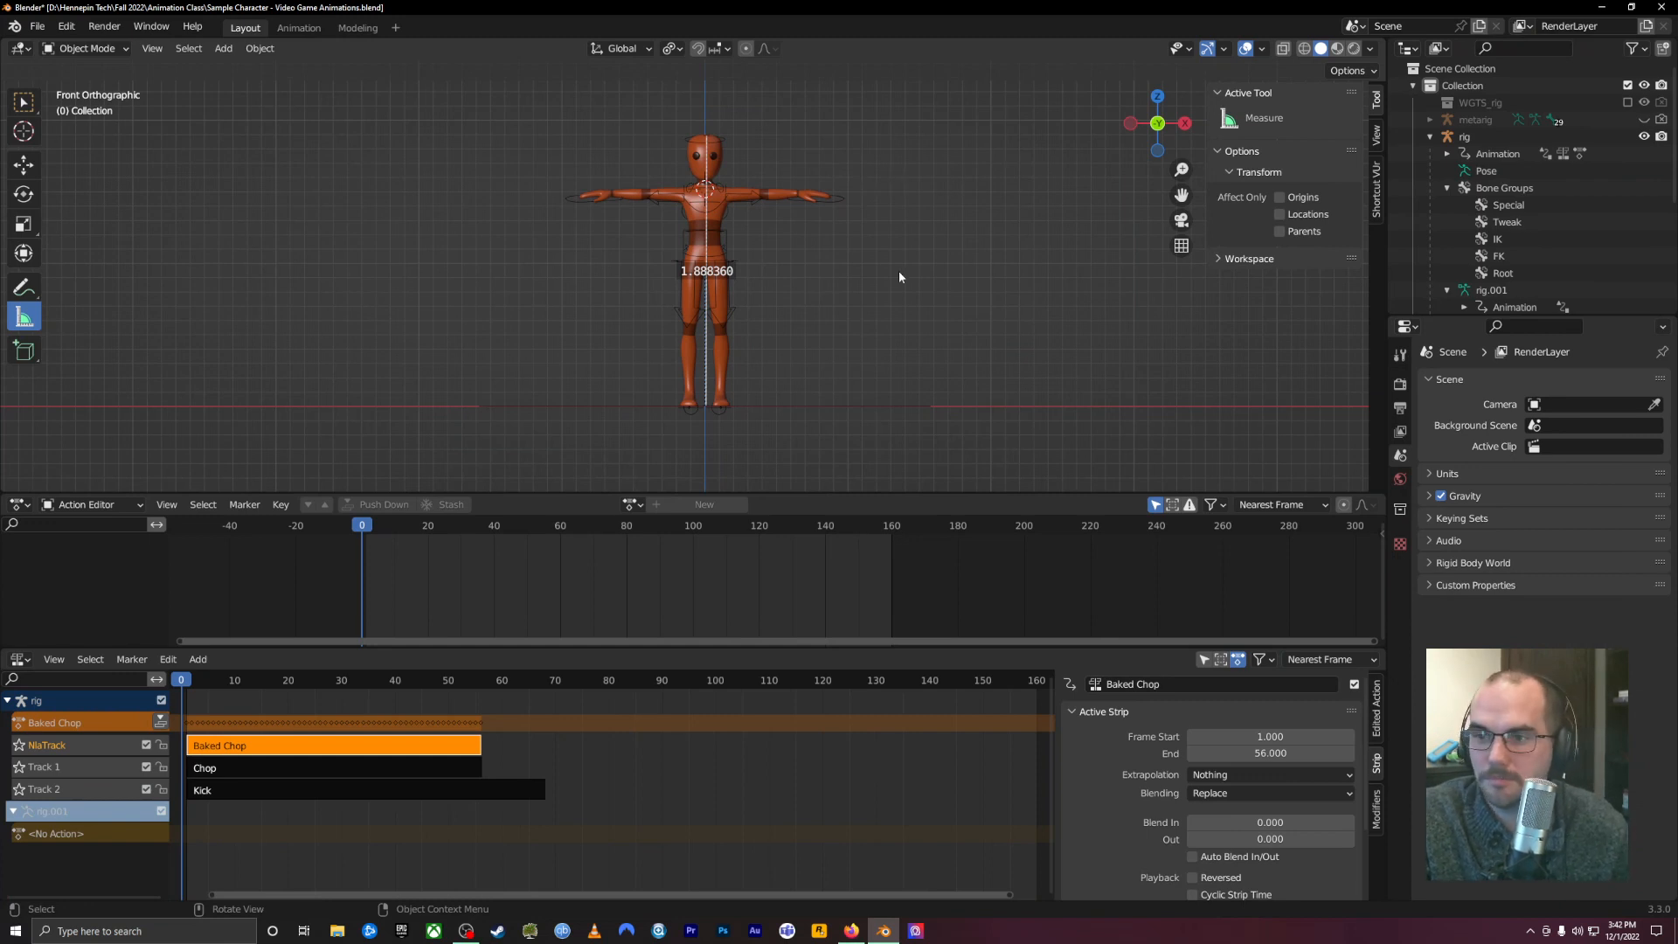
Reopen the FBX export settings, expand the Geometry and Armature options, and choose Normals Only smoothing.
{"action": "left_click", "coordinate": [38, 26]}
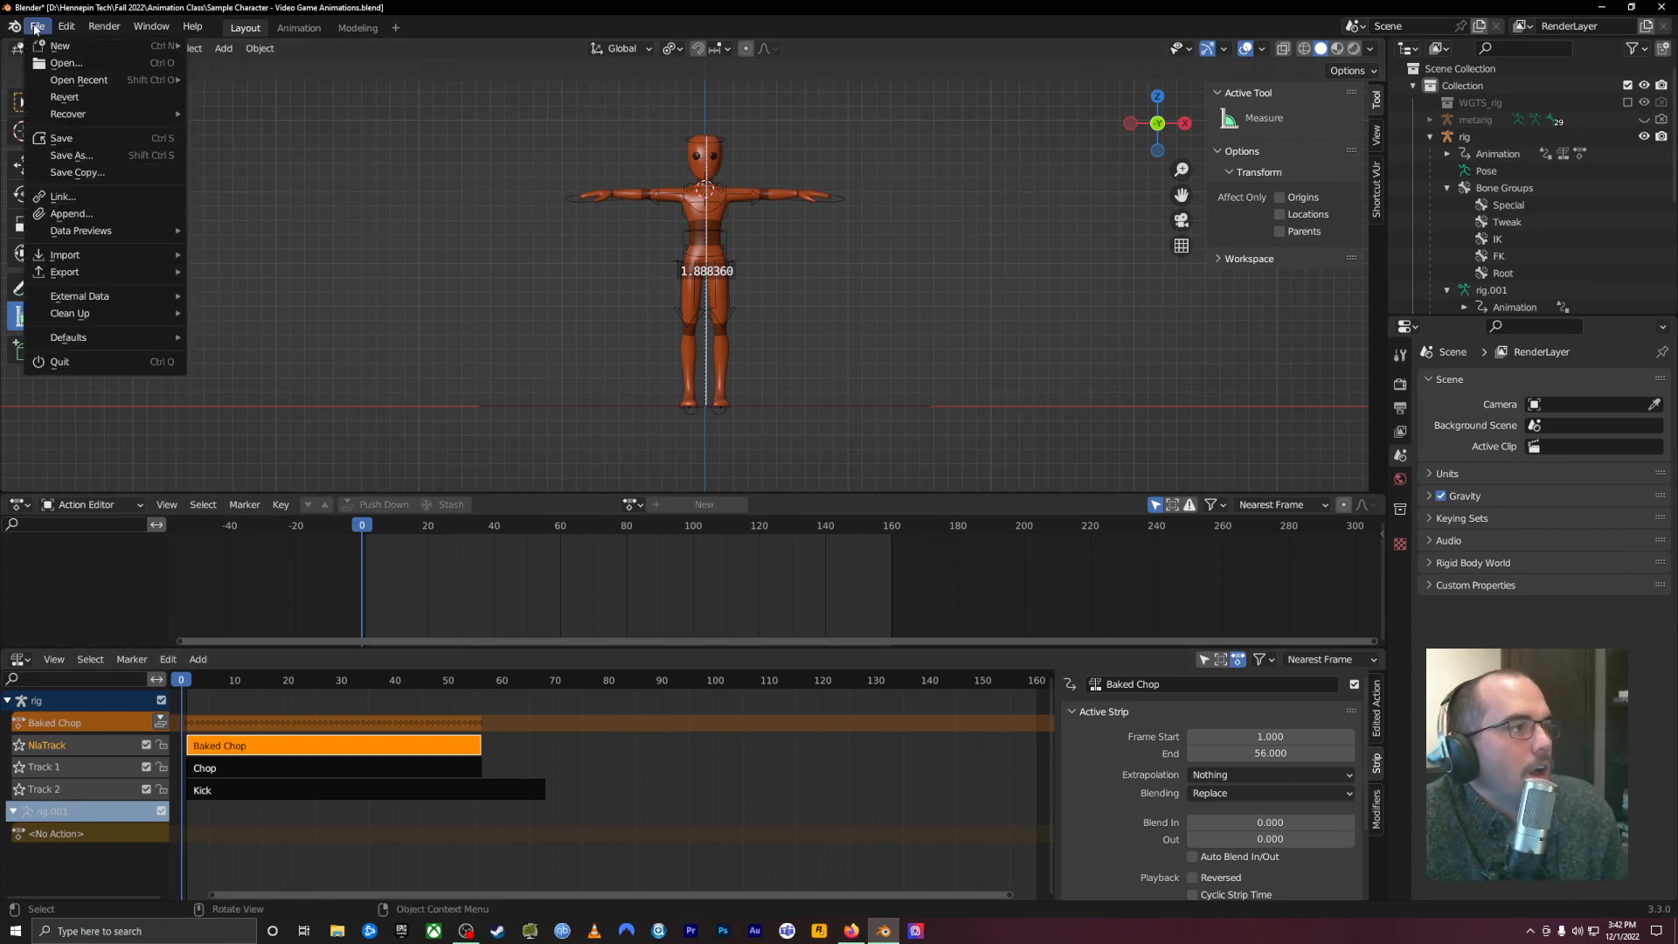
{"action": "mouse_move", "coordinate": [101, 277]}
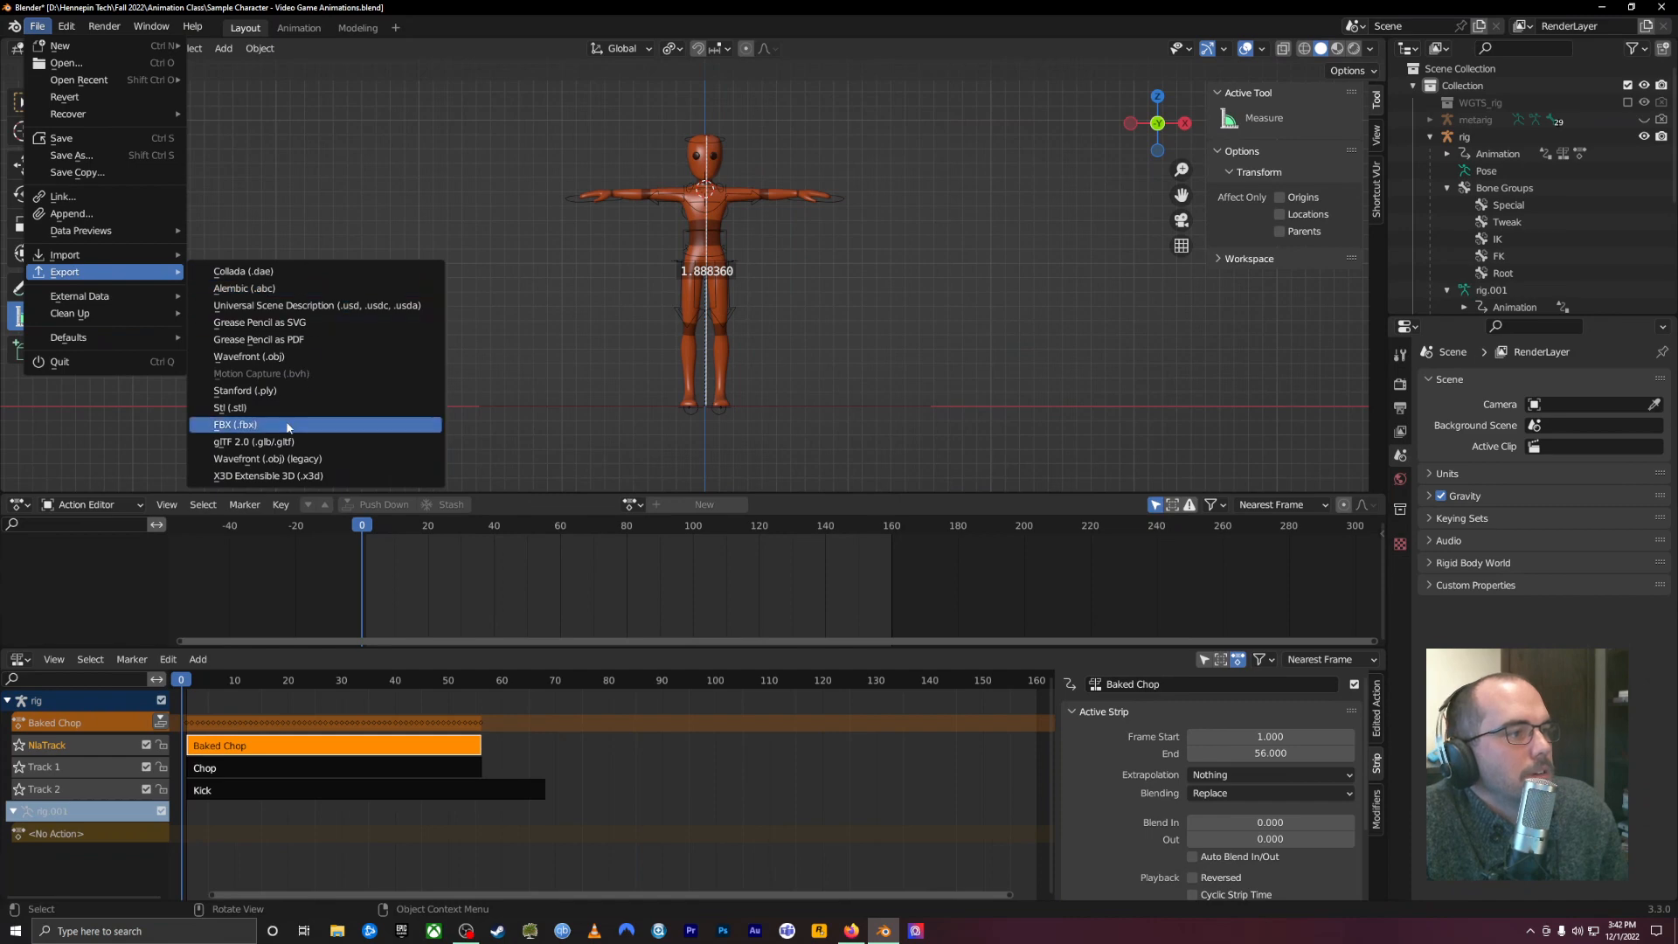
{"action": "left_click", "coordinate": [262, 426]}
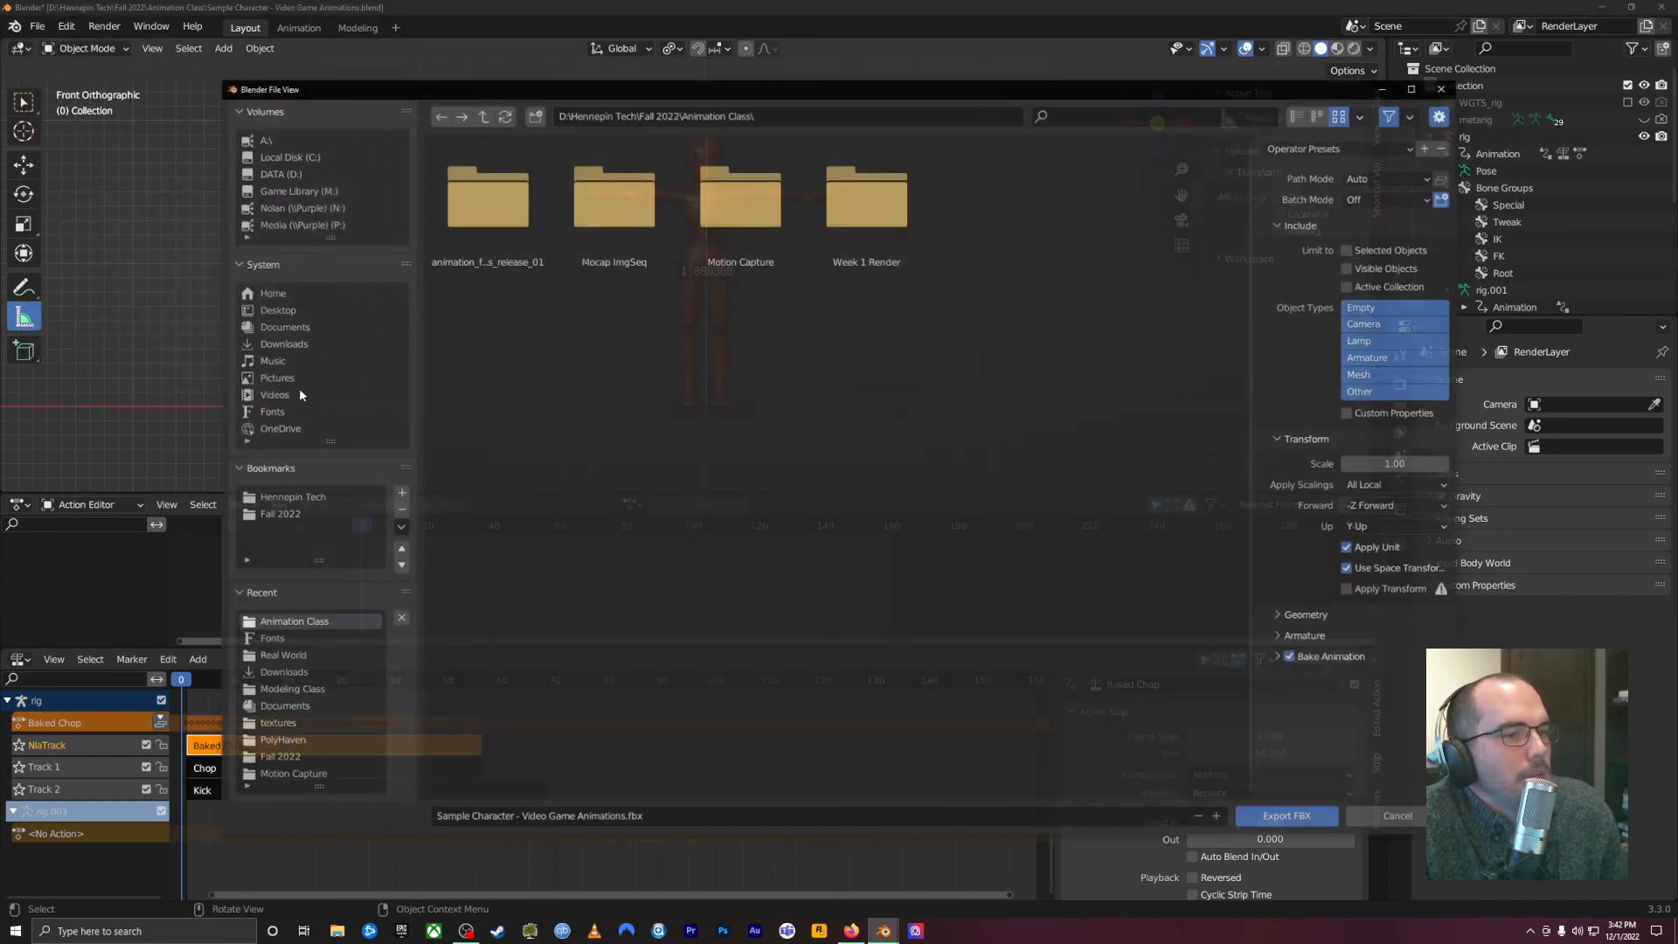
{"action": "left_click", "coordinate": [1276, 617]}
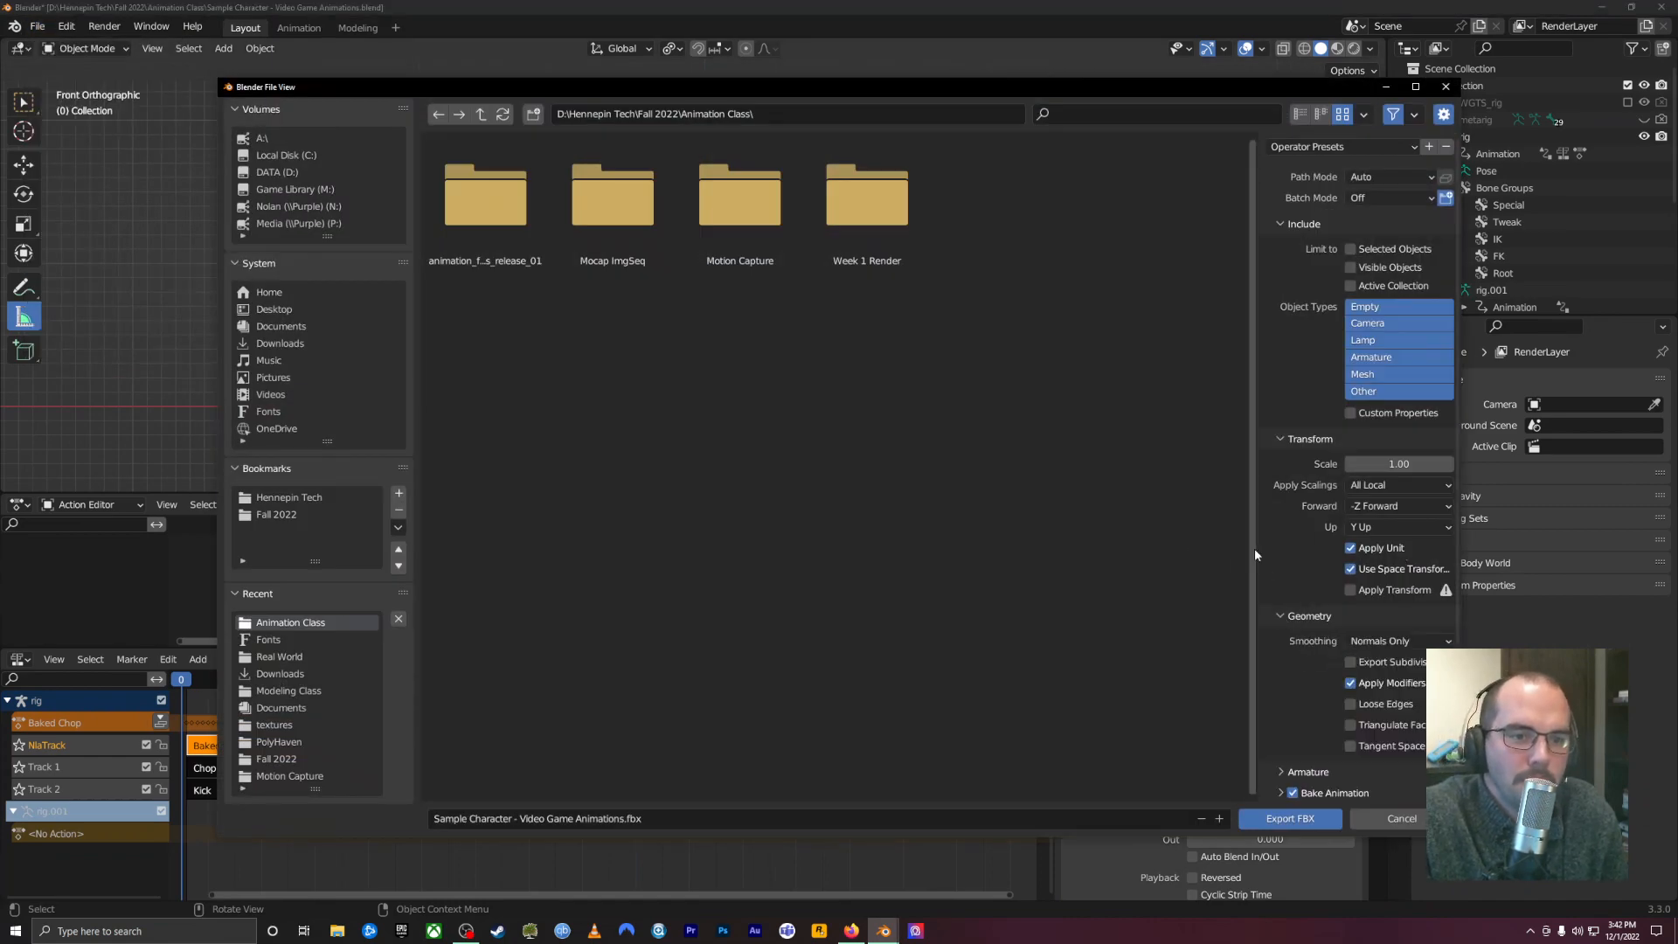
{"action": "left_click", "coordinate": [1385, 640]}
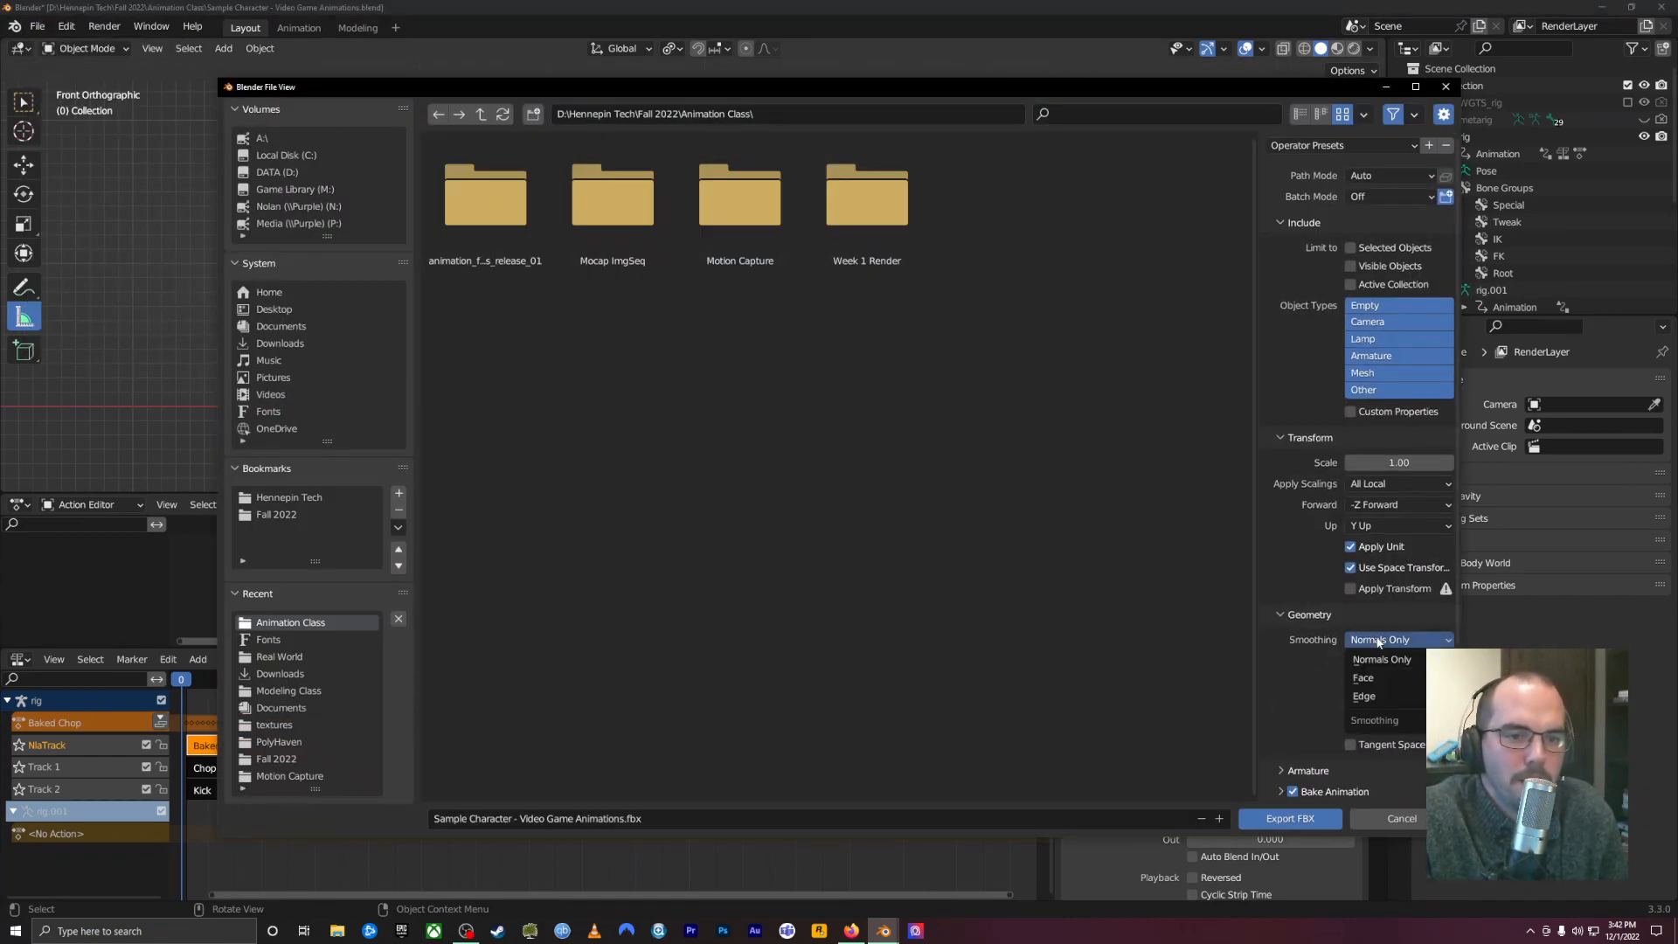
{"action": "left_click", "coordinate": [1281, 770]}
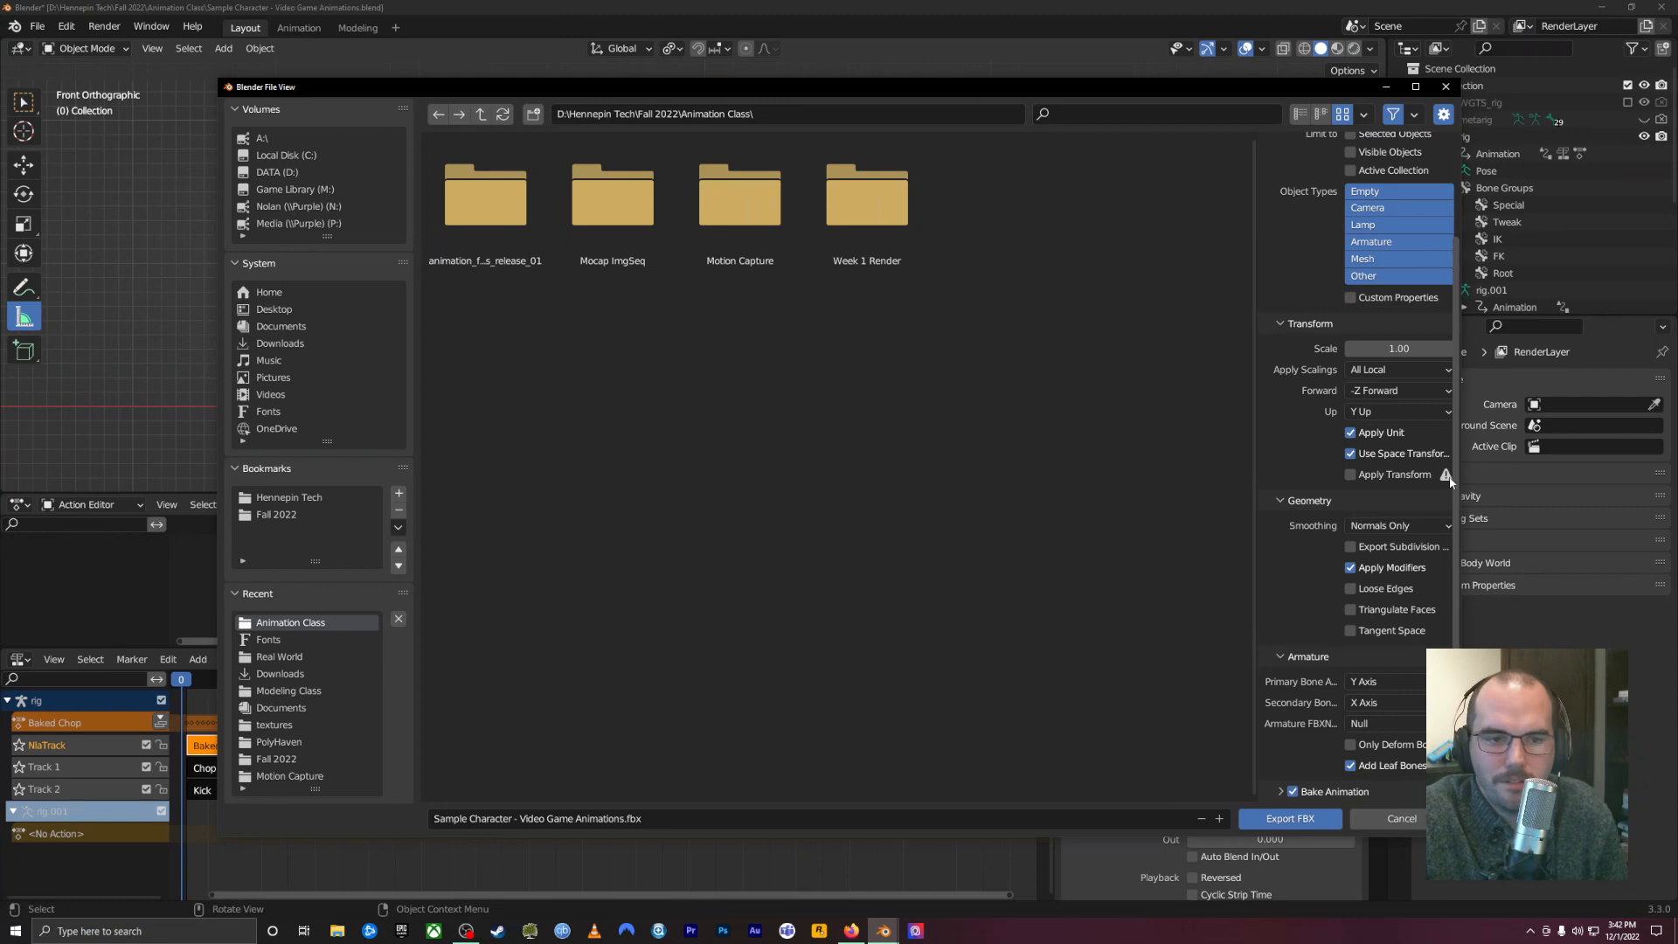
{"action": "left_click_drag", "start_coordinate": [1056, 92], "coordinate": [920, 62]}
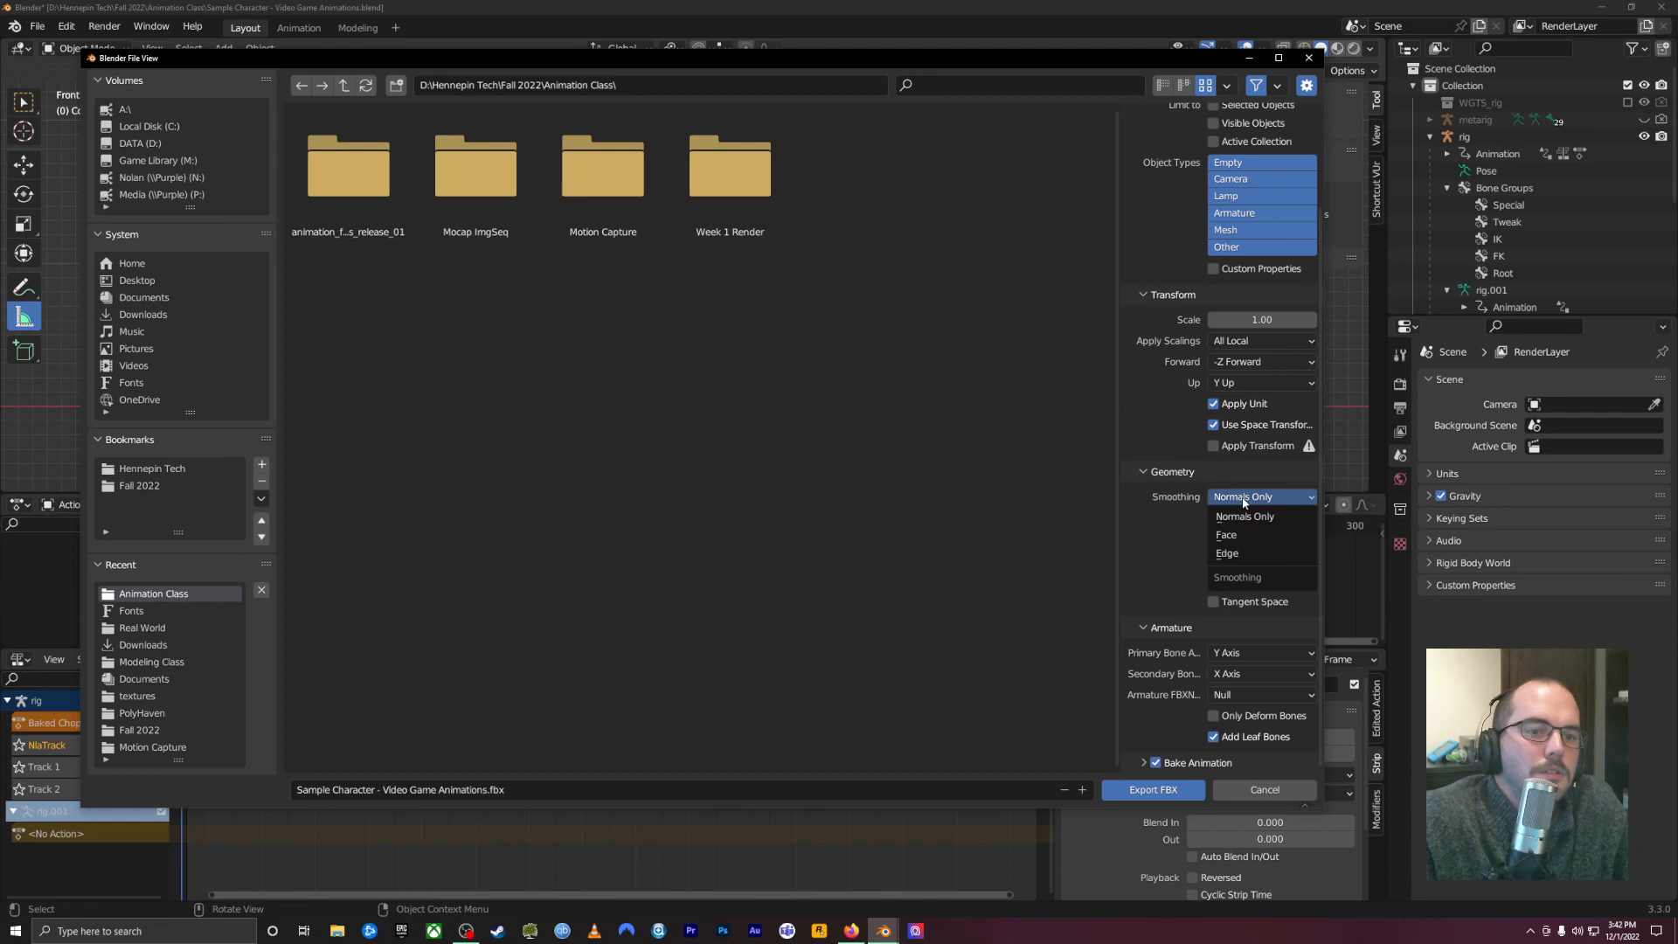
{"action": "left_click", "coordinate": [1240, 515]}
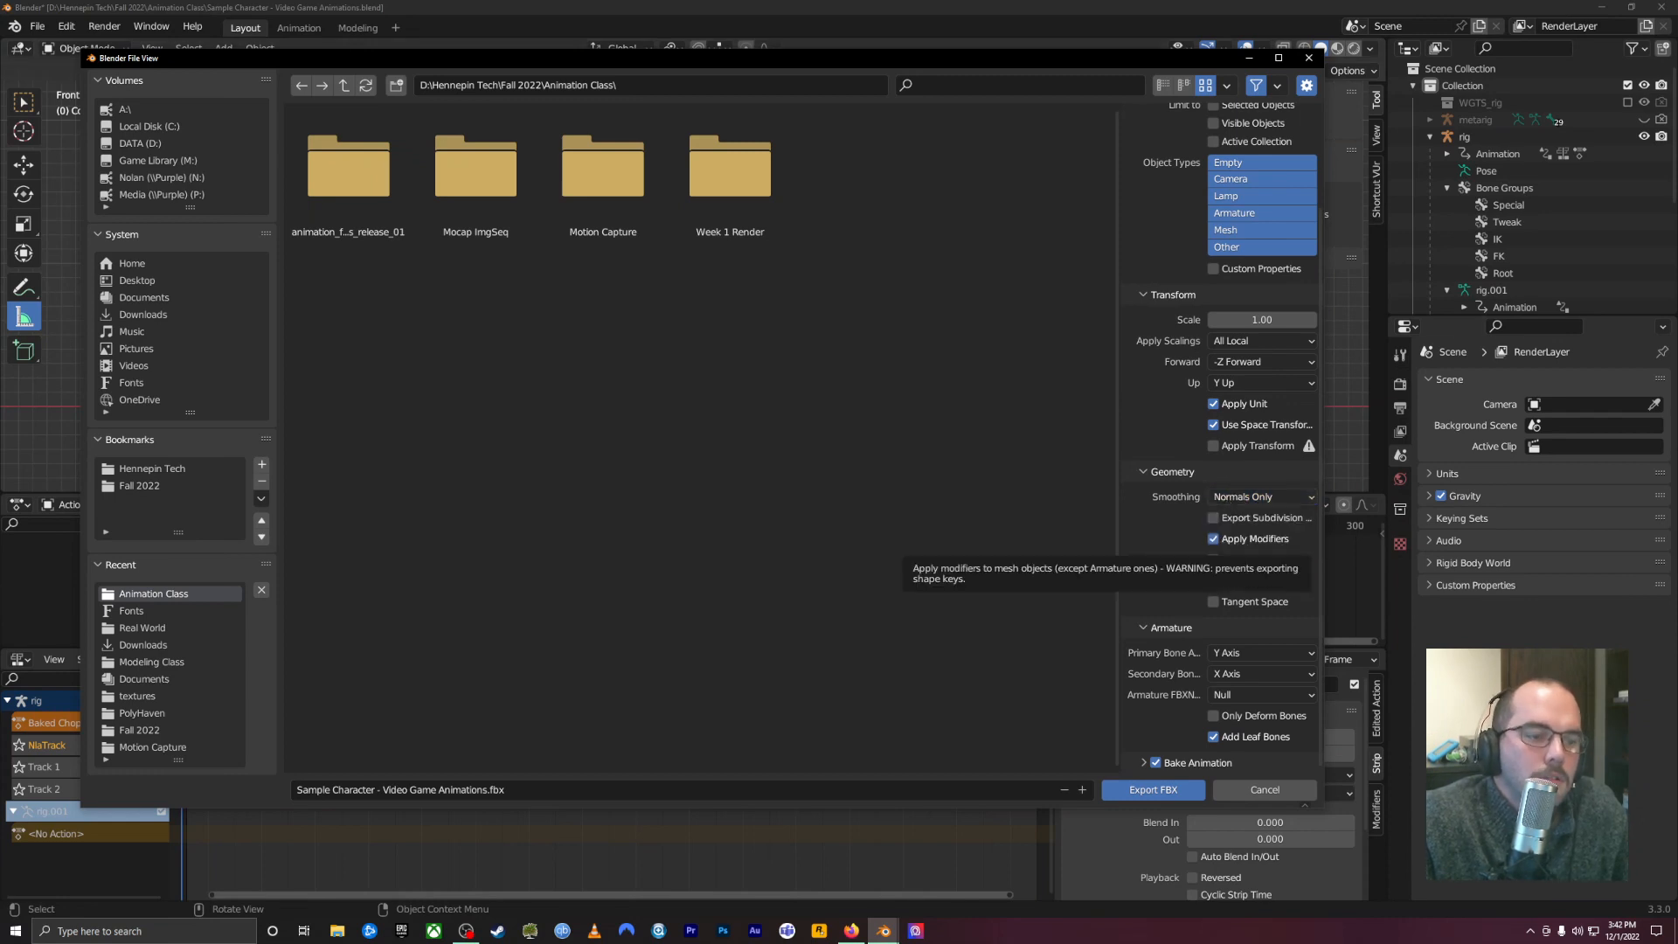
Disable Add Leaf Bones for the FBX armature and set the Bake Animation Simplify value to 0.00.
{"action": "scroll", "coordinate": [1166, 604], "scroll_direction": "down", "scroll_amount": 4}
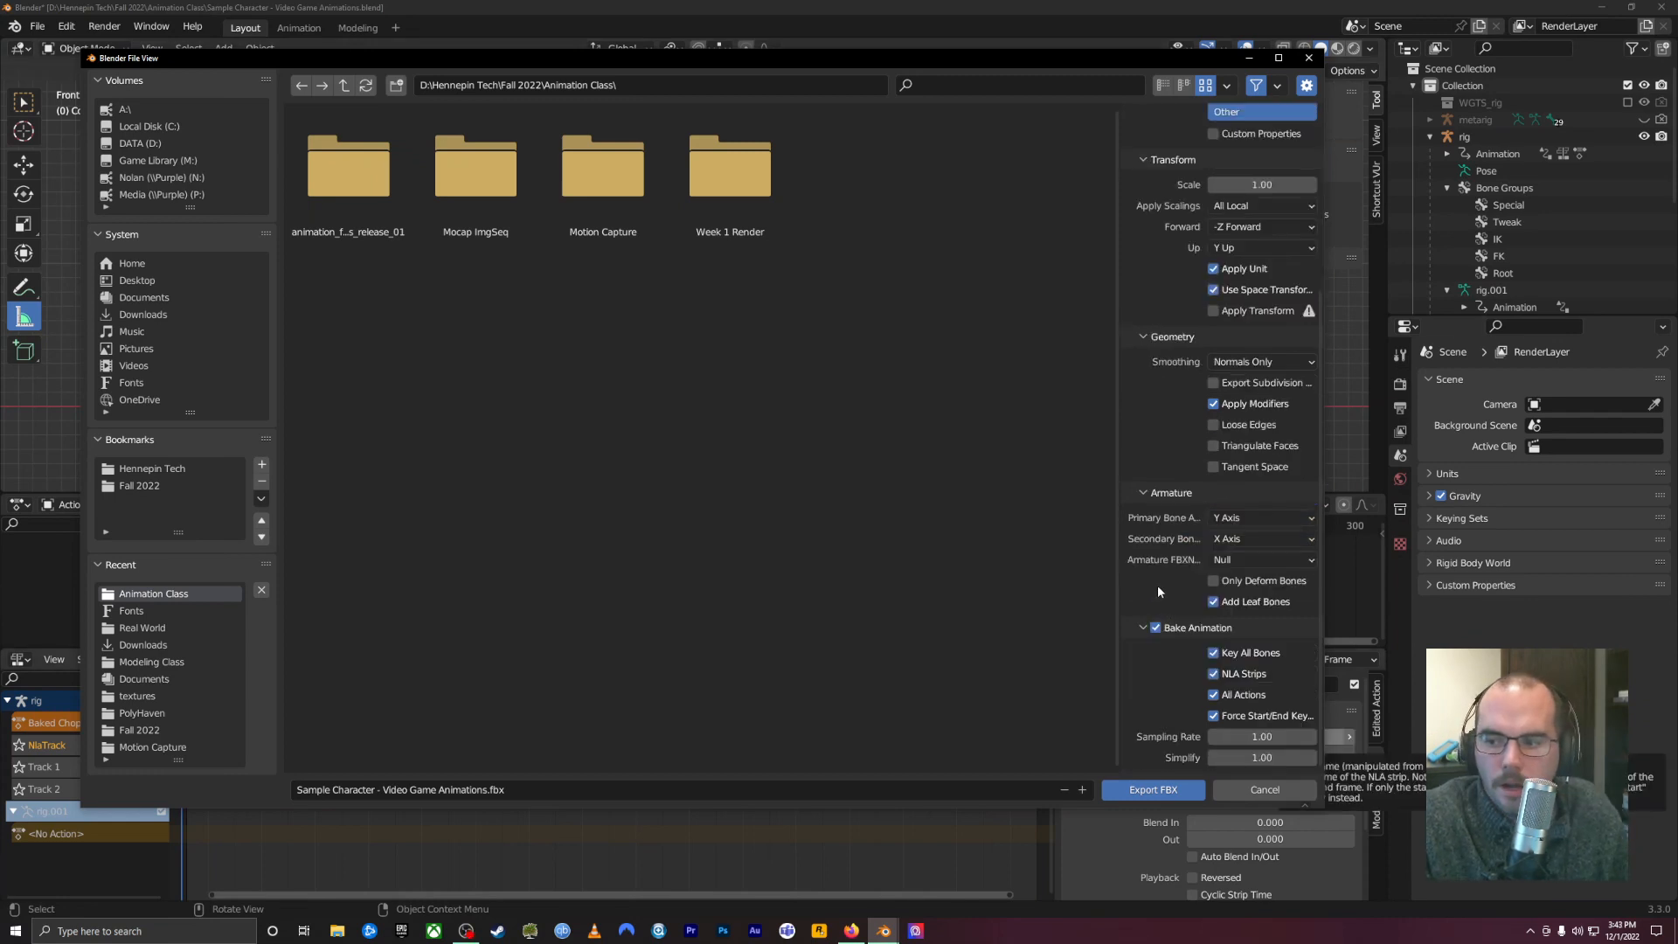
{"action": "left_click", "coordinate": [1212, 603]}
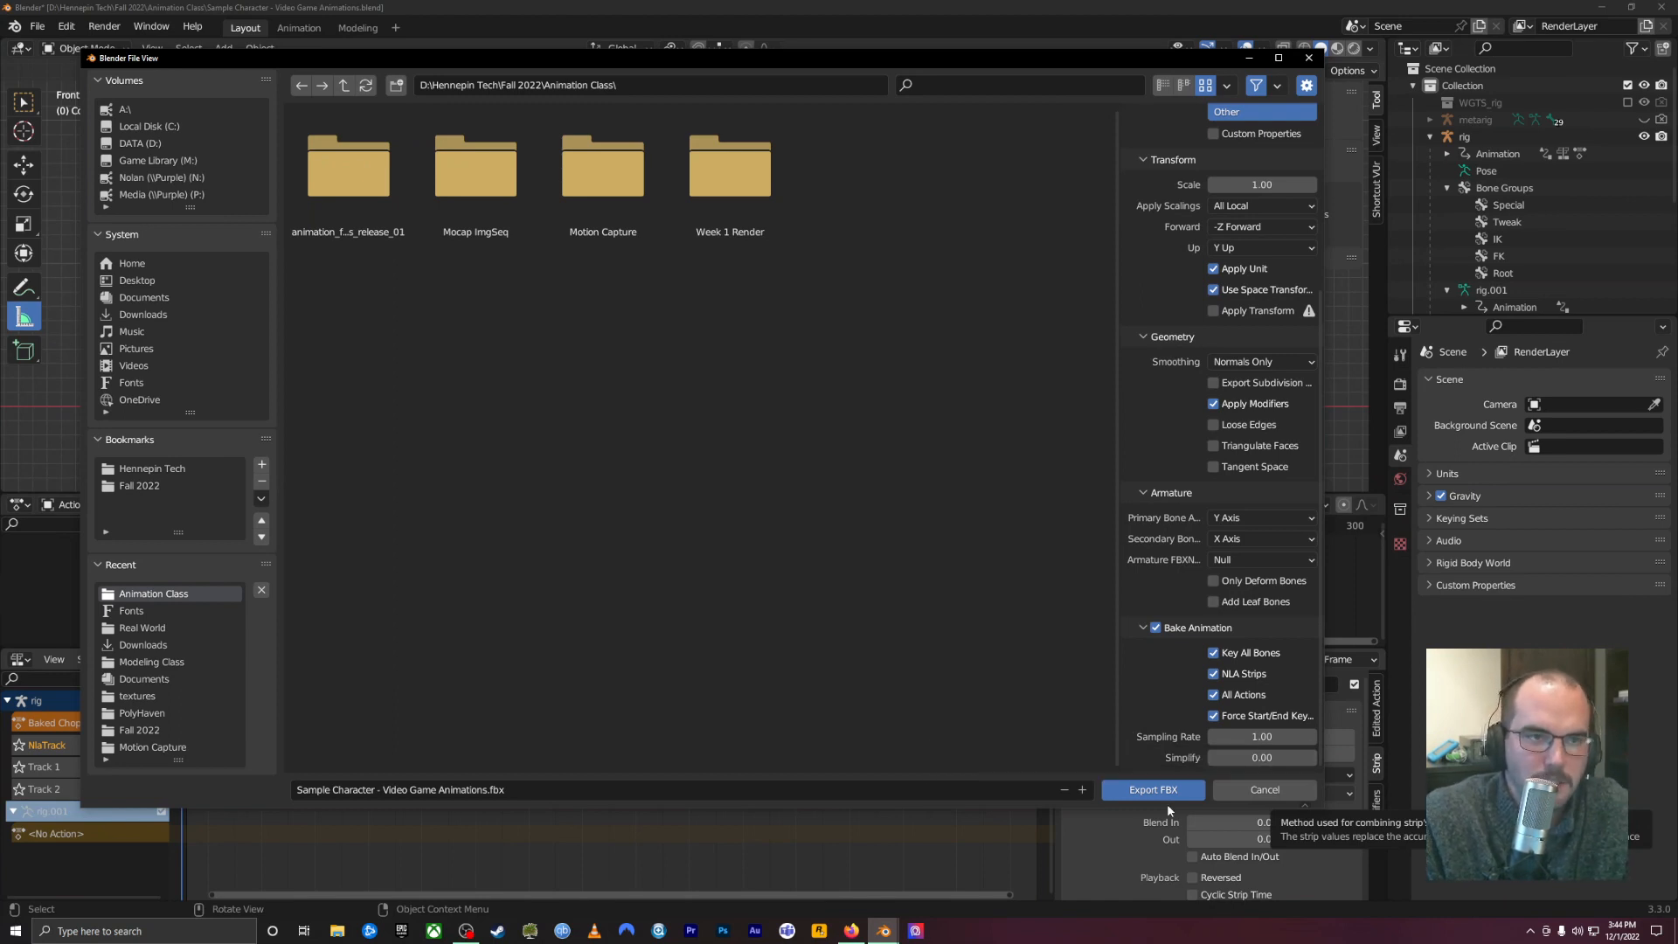
{"action": "scroll", "coordinate": [1181, 415], "scroll_direction": "up", "scroll_amount": 6}
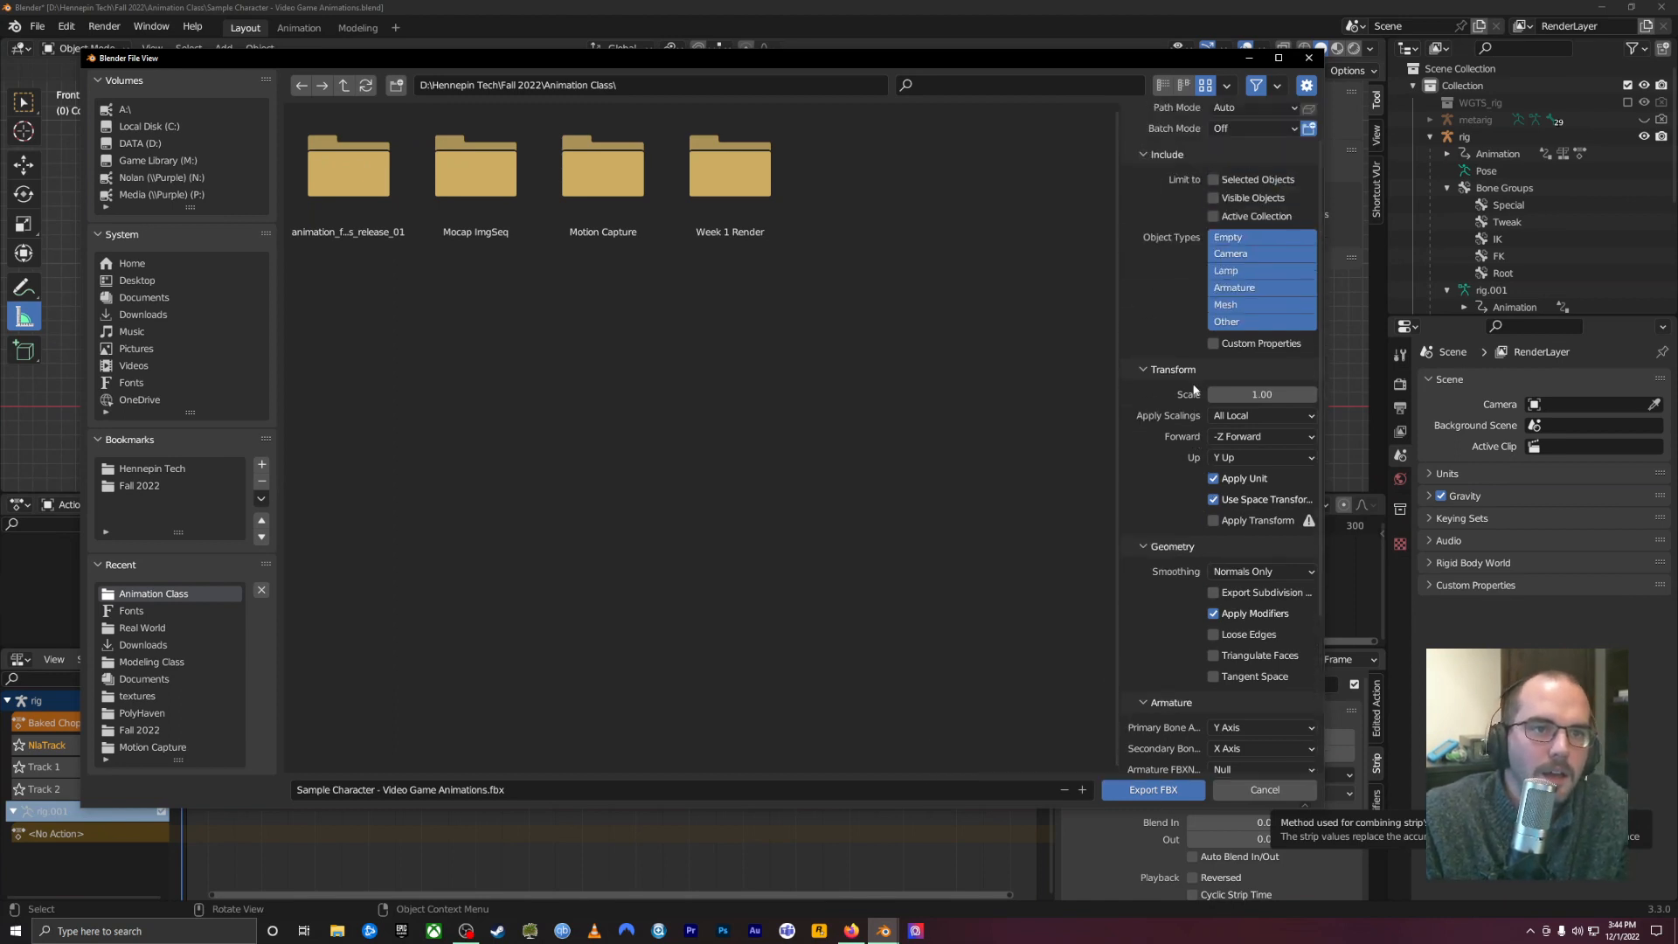
{"action": "left_click", "coordinate": [1279, 150]}
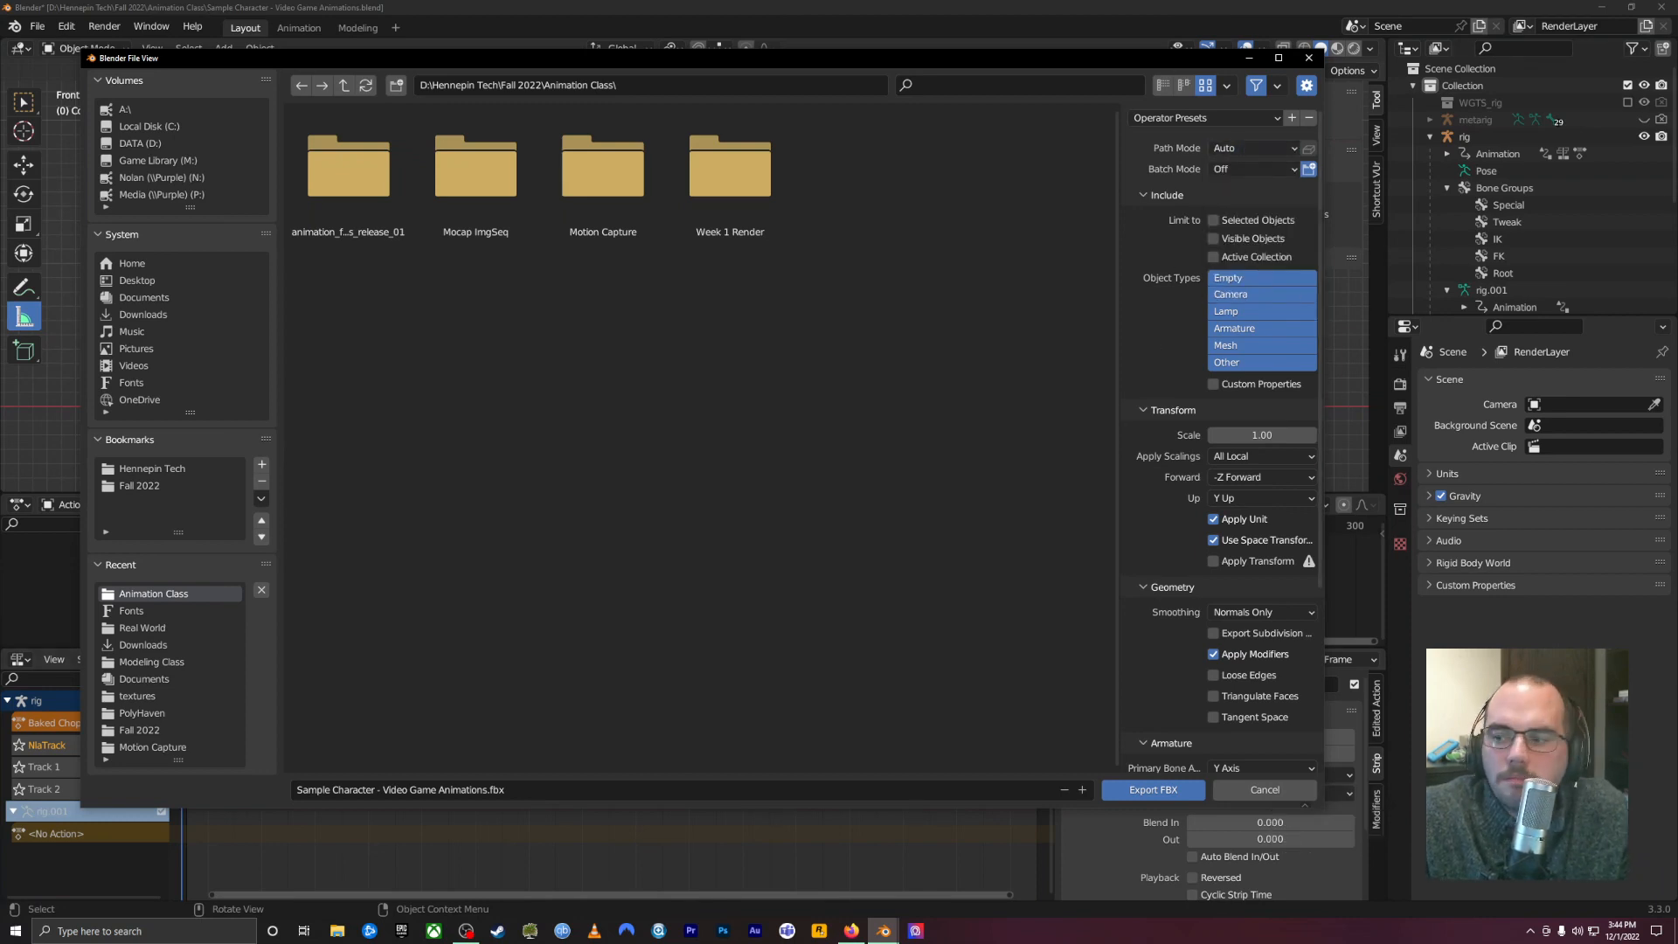
Exclude All Actions from the baked animation and export the character as Sample Character - Video Game Animations.fbx.
{"action": "scroll", "coordinate": [1223, 524], "scroll_direction": "down", "scroll_amount": 7}
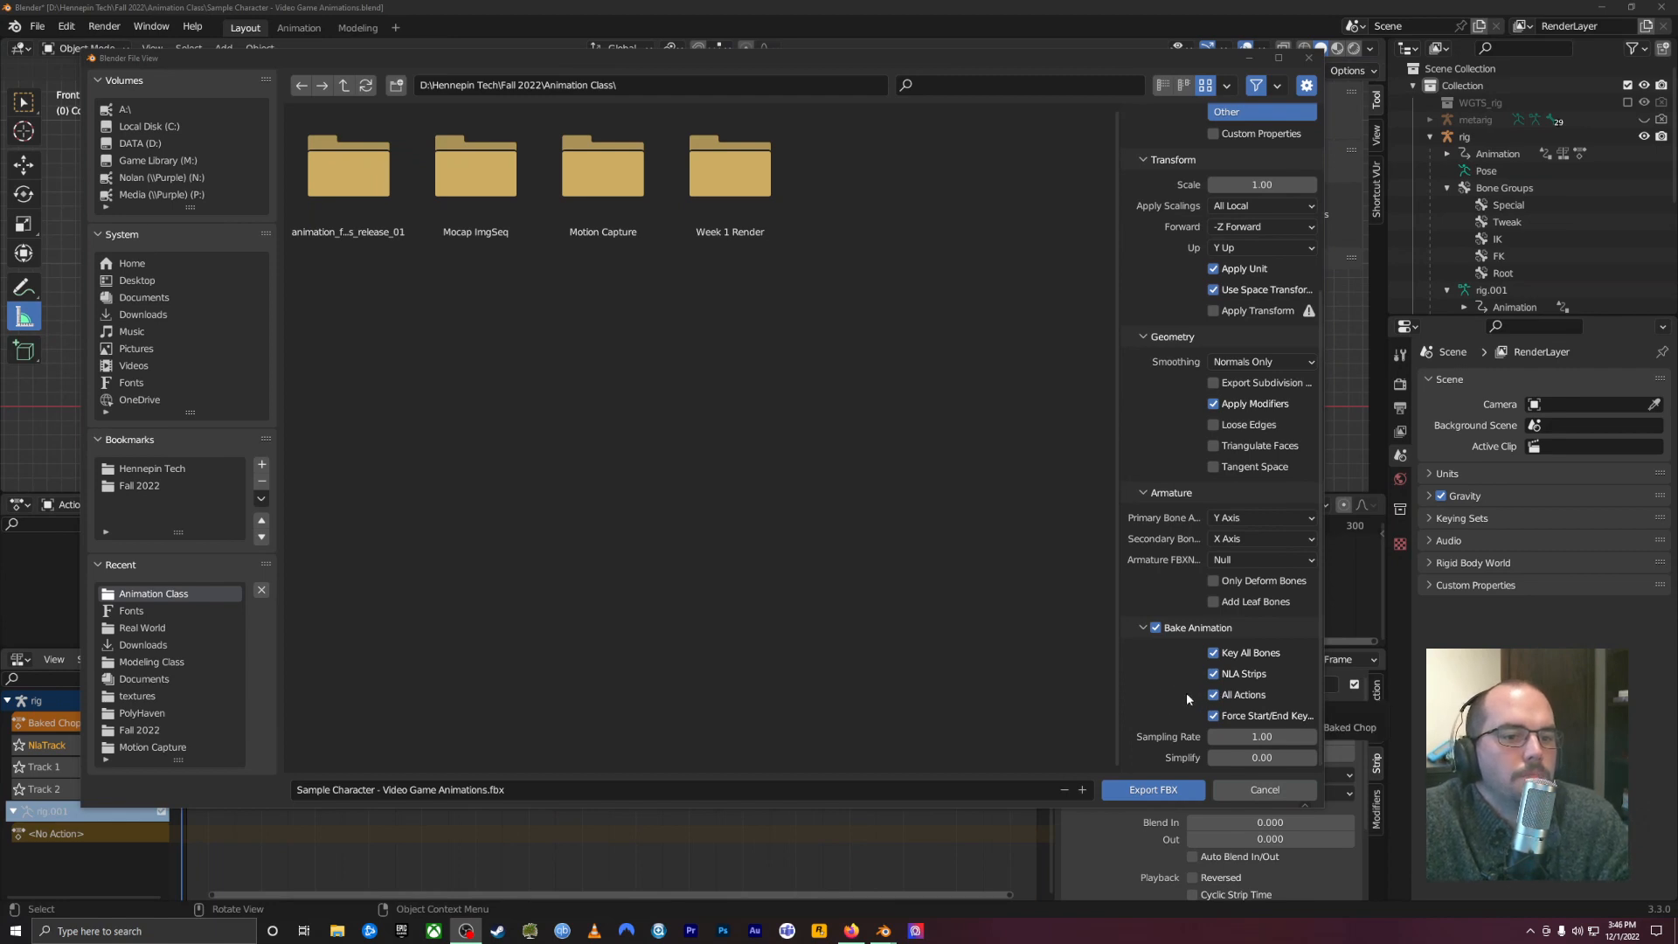
{"action": "left_click", "coordinate": [1214, 695]}
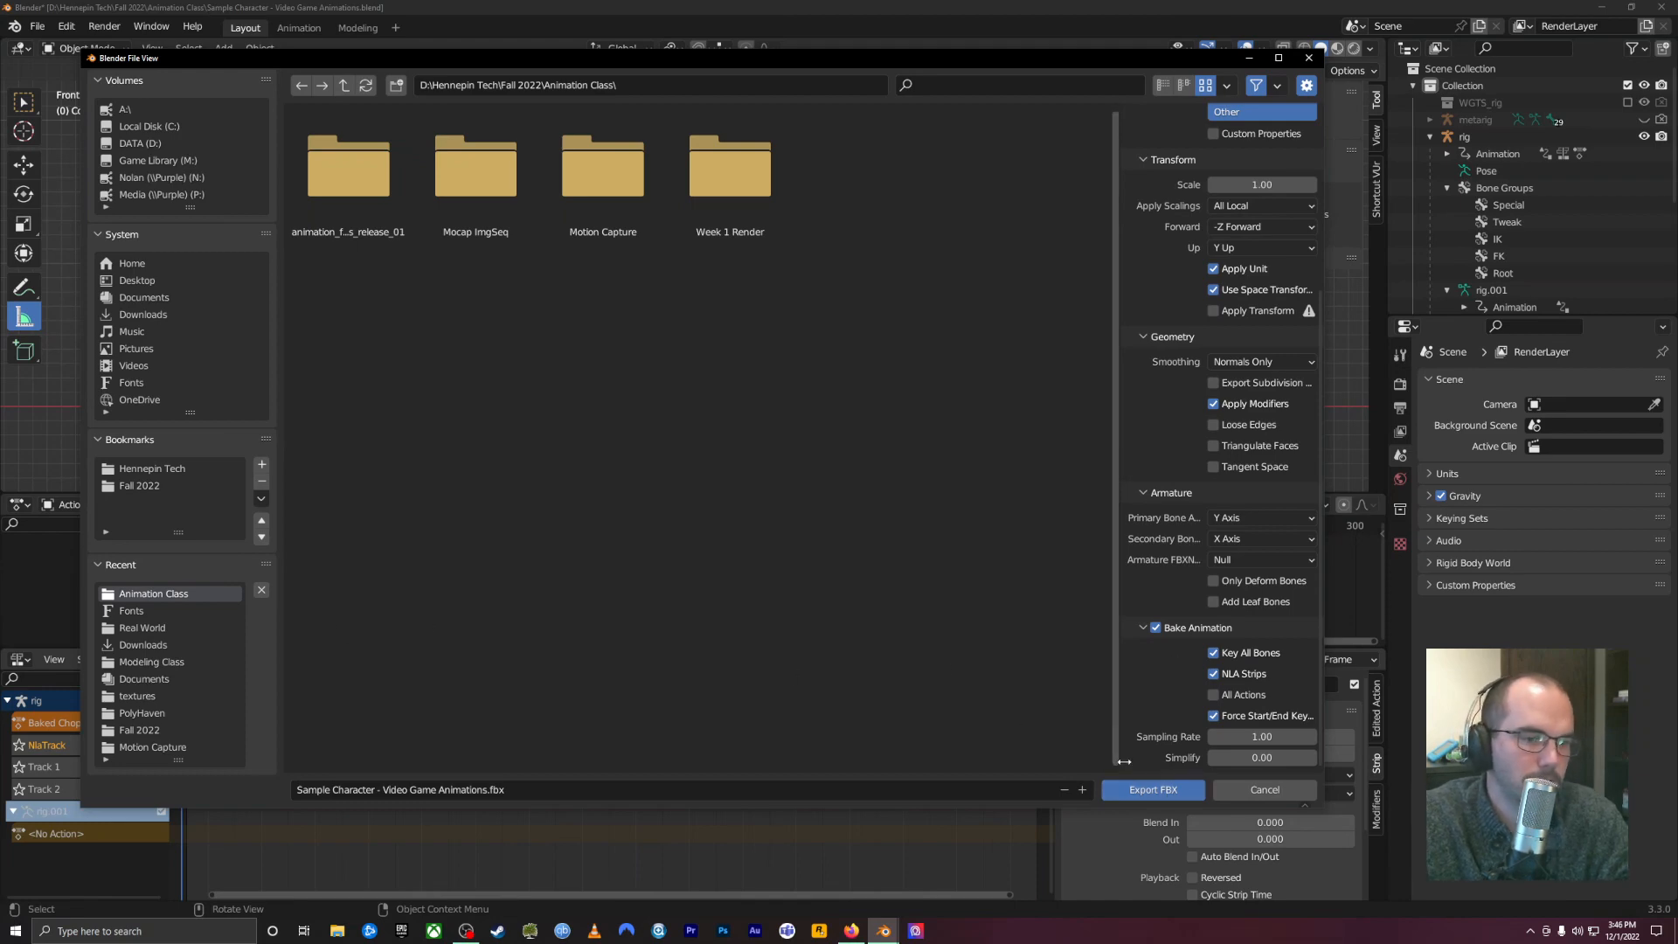
{"action": "left_click", "coordinate": [1153, 790]}
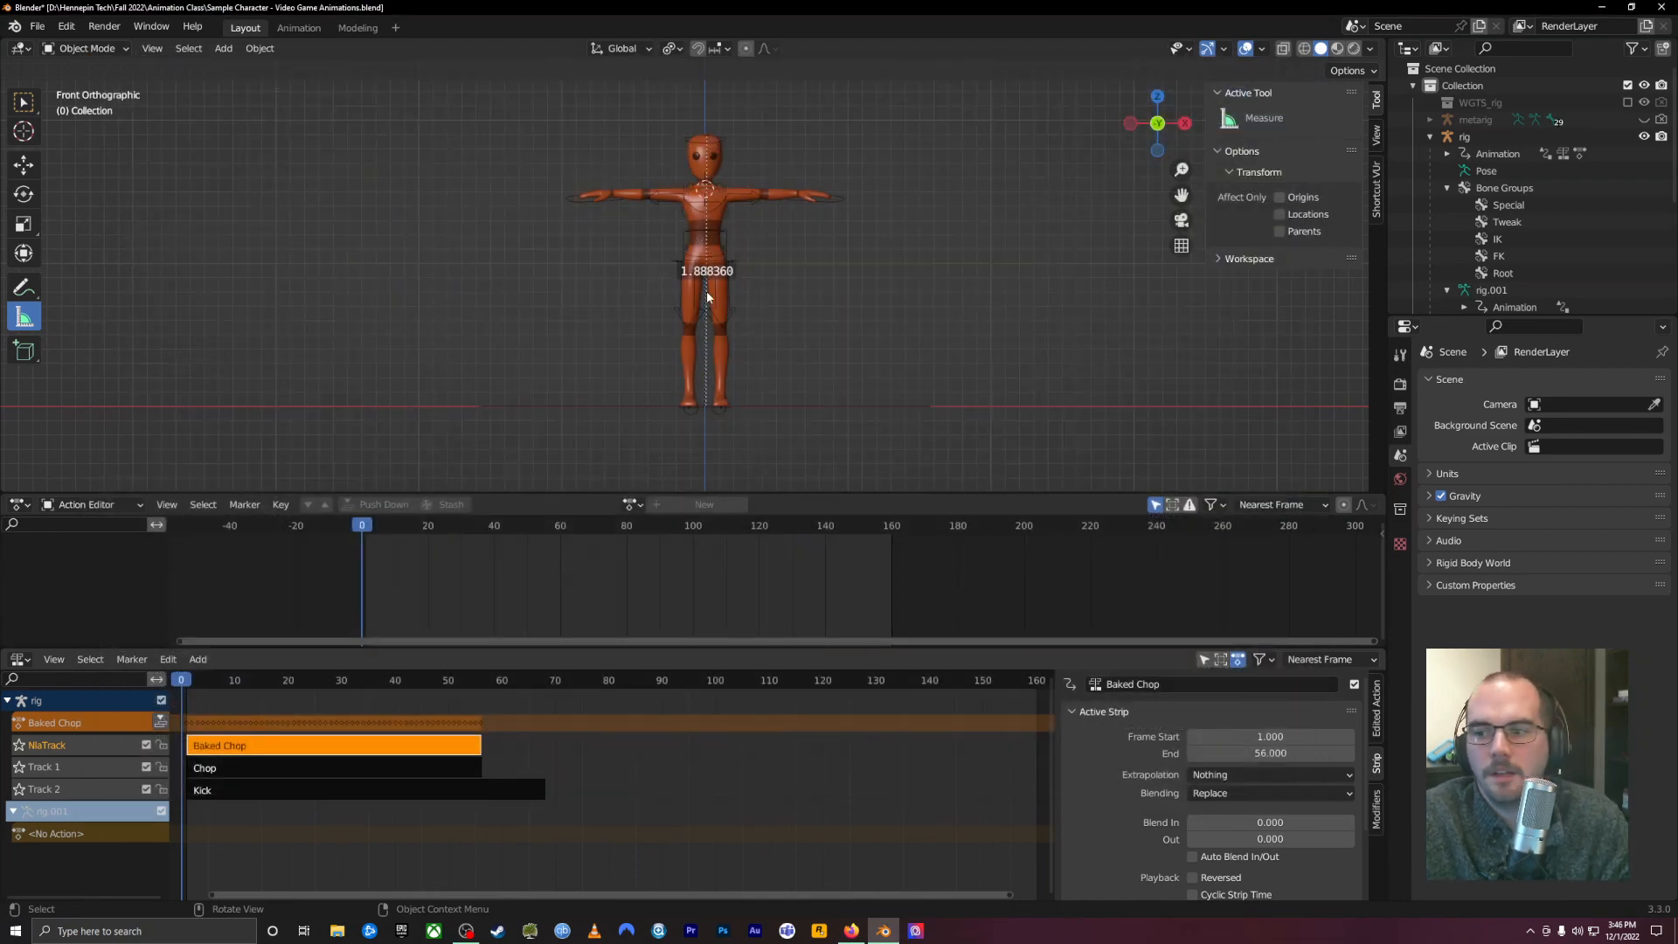
{"action": "middle_click_drag", "start_coordinate": [664, 232], "coordinate": [756, 217]}
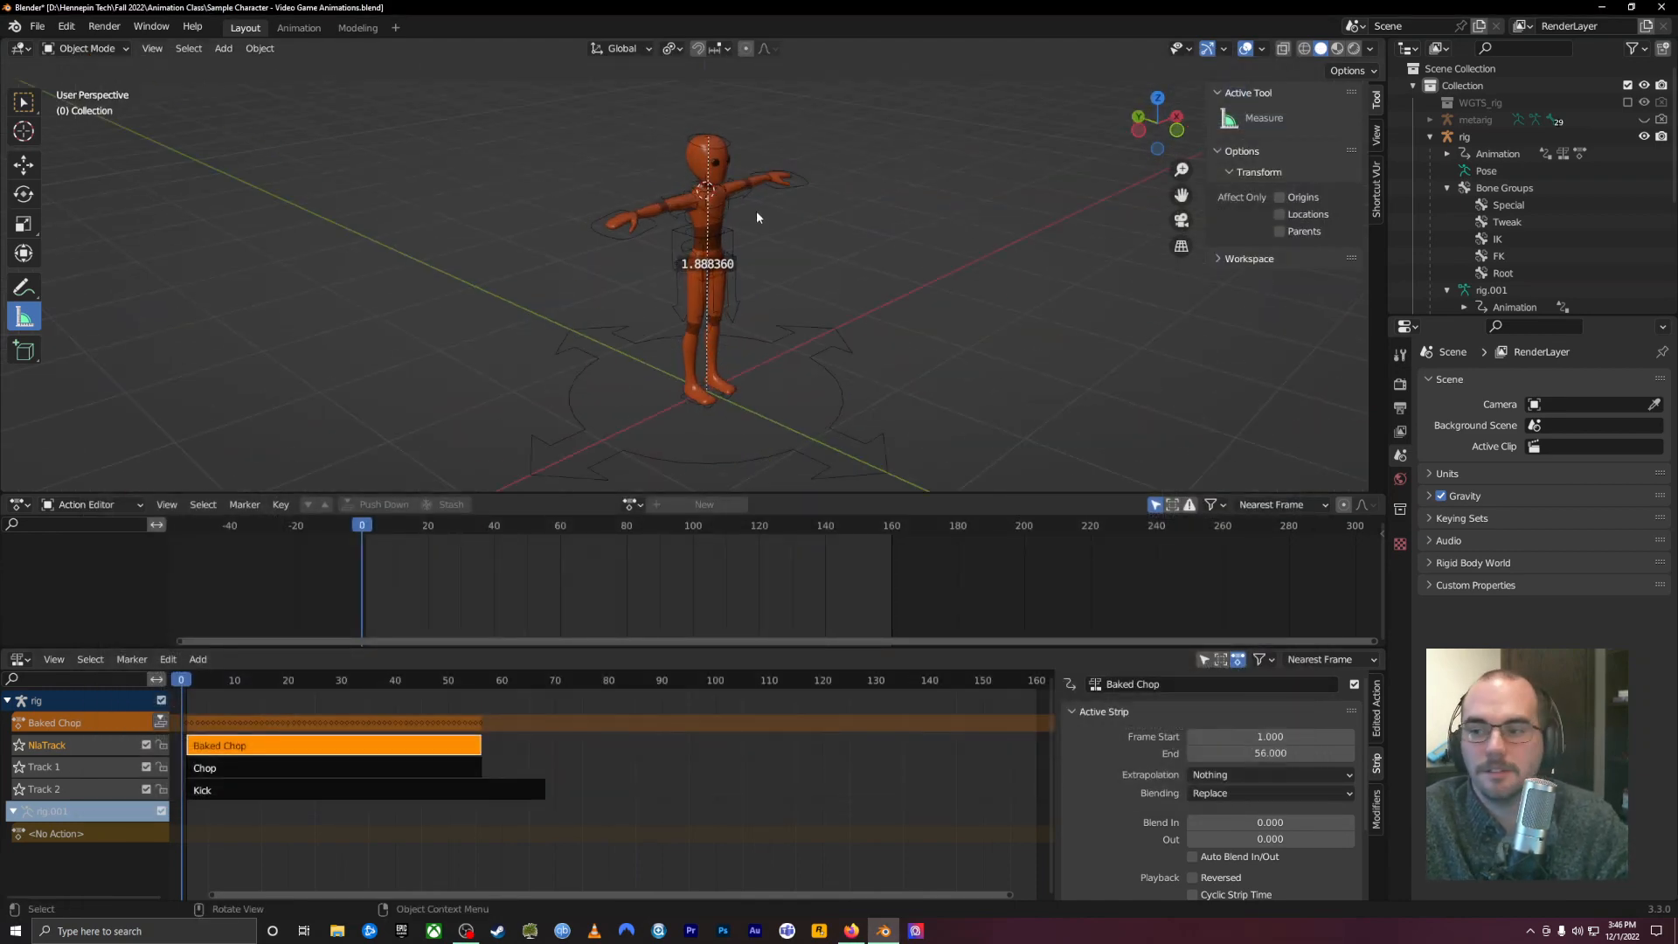